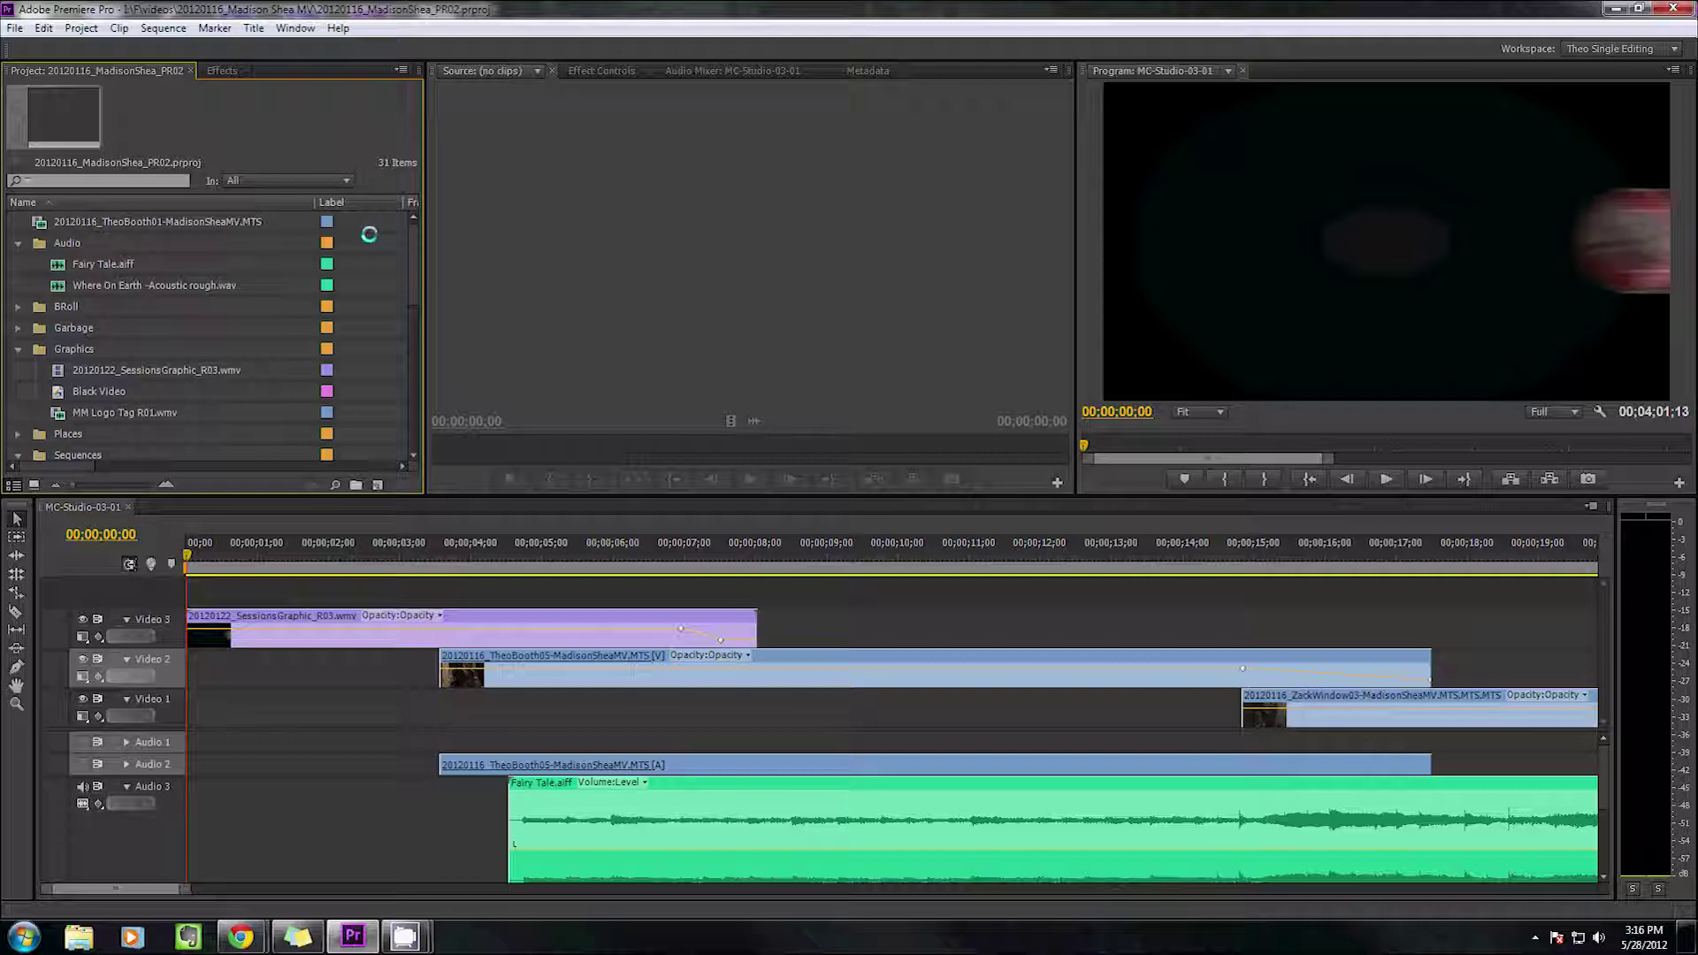
Open the TheoCU01 clip from the project's Theo bin in the Source Monitor
{"action": "left_click", "coordinate": [815, 280]}
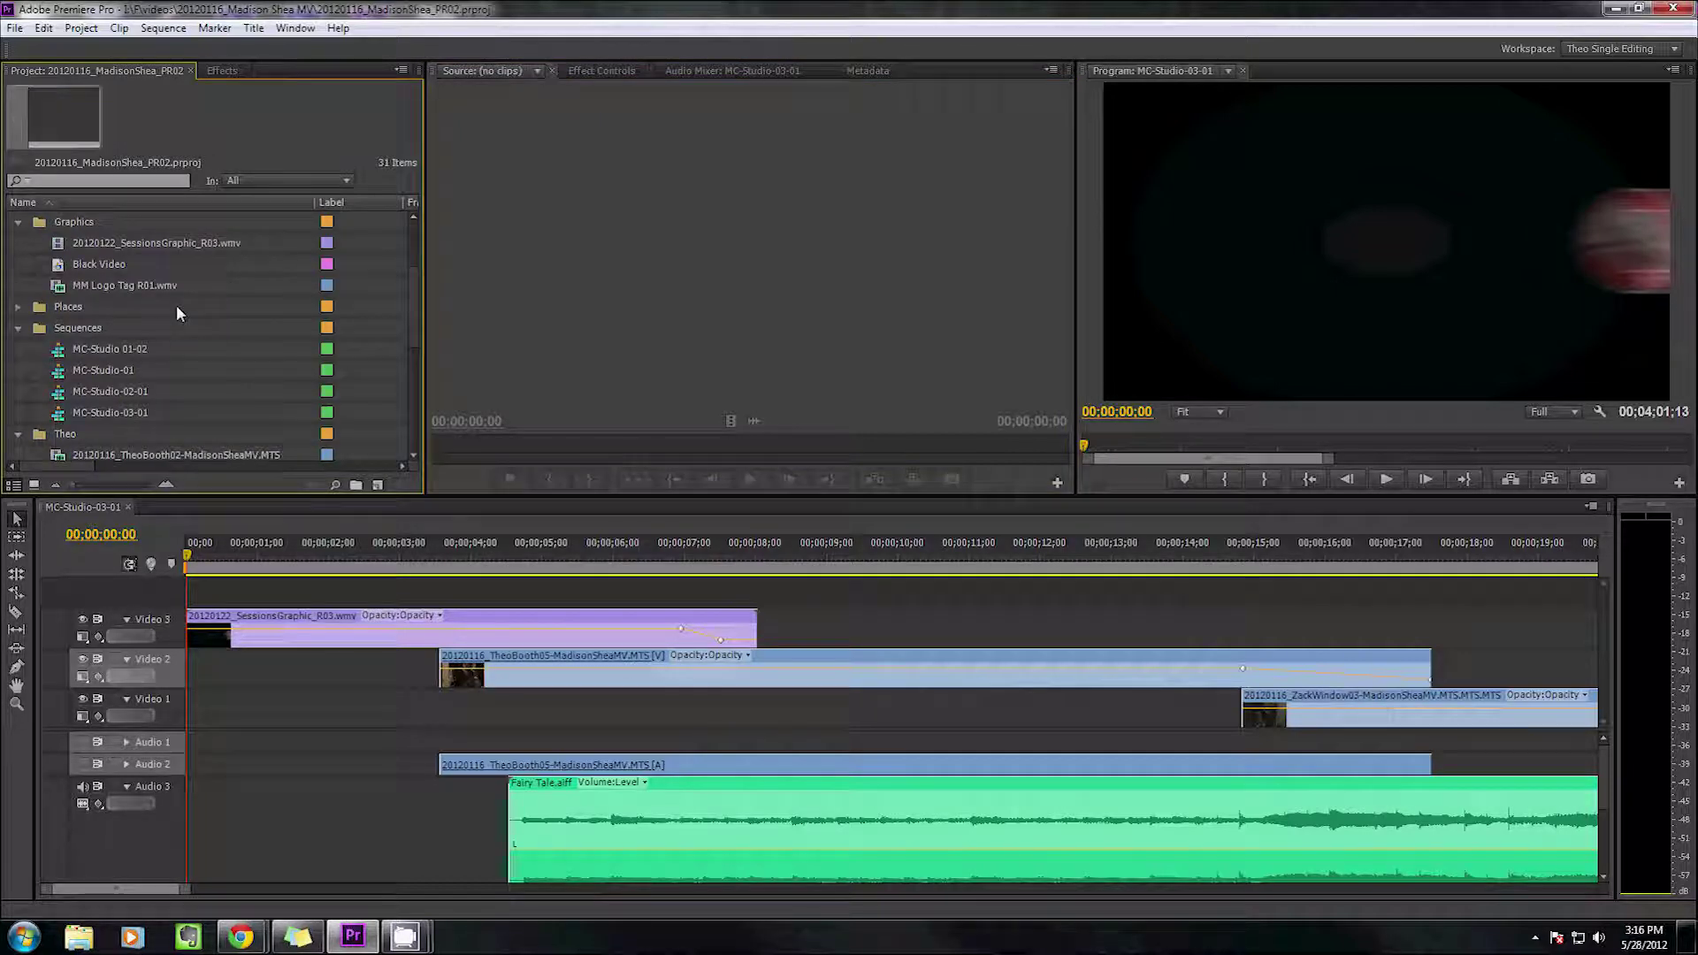
{"action": "left_click", "coordinate": [108, 327]}
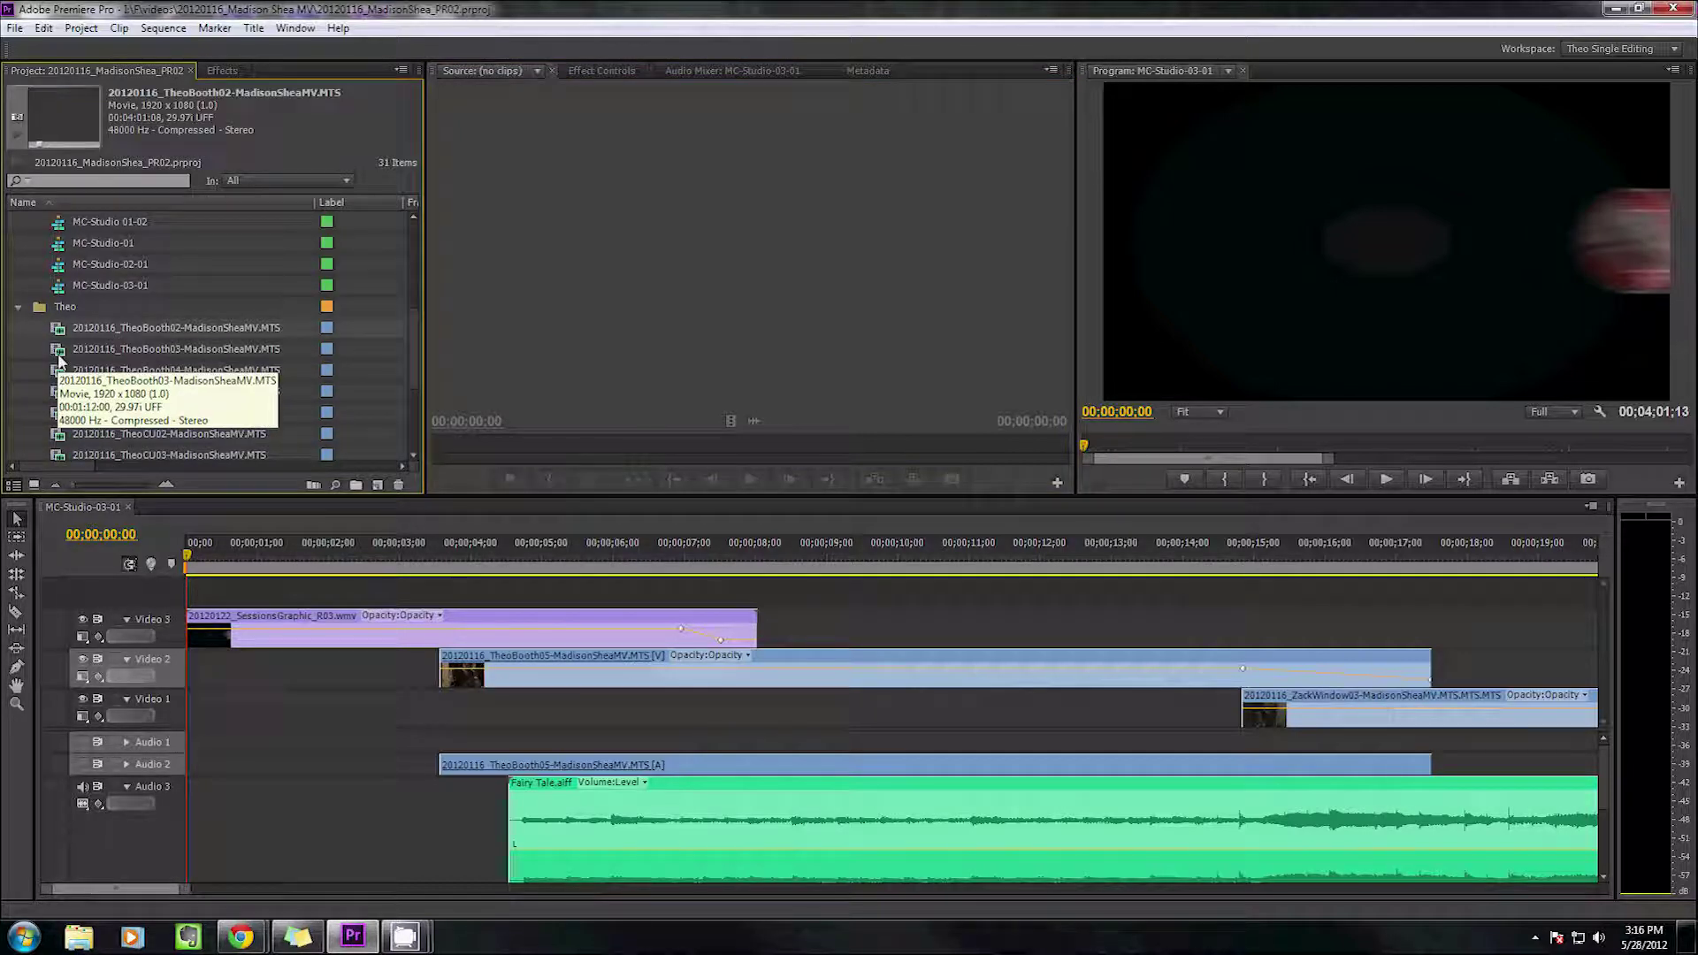
{"action": "scroll", "coordinate": [58, 358], "scroll_direction": "down", "scroll_amount": 1}
{"action": "left_click", "coordinate": [56, 352]}
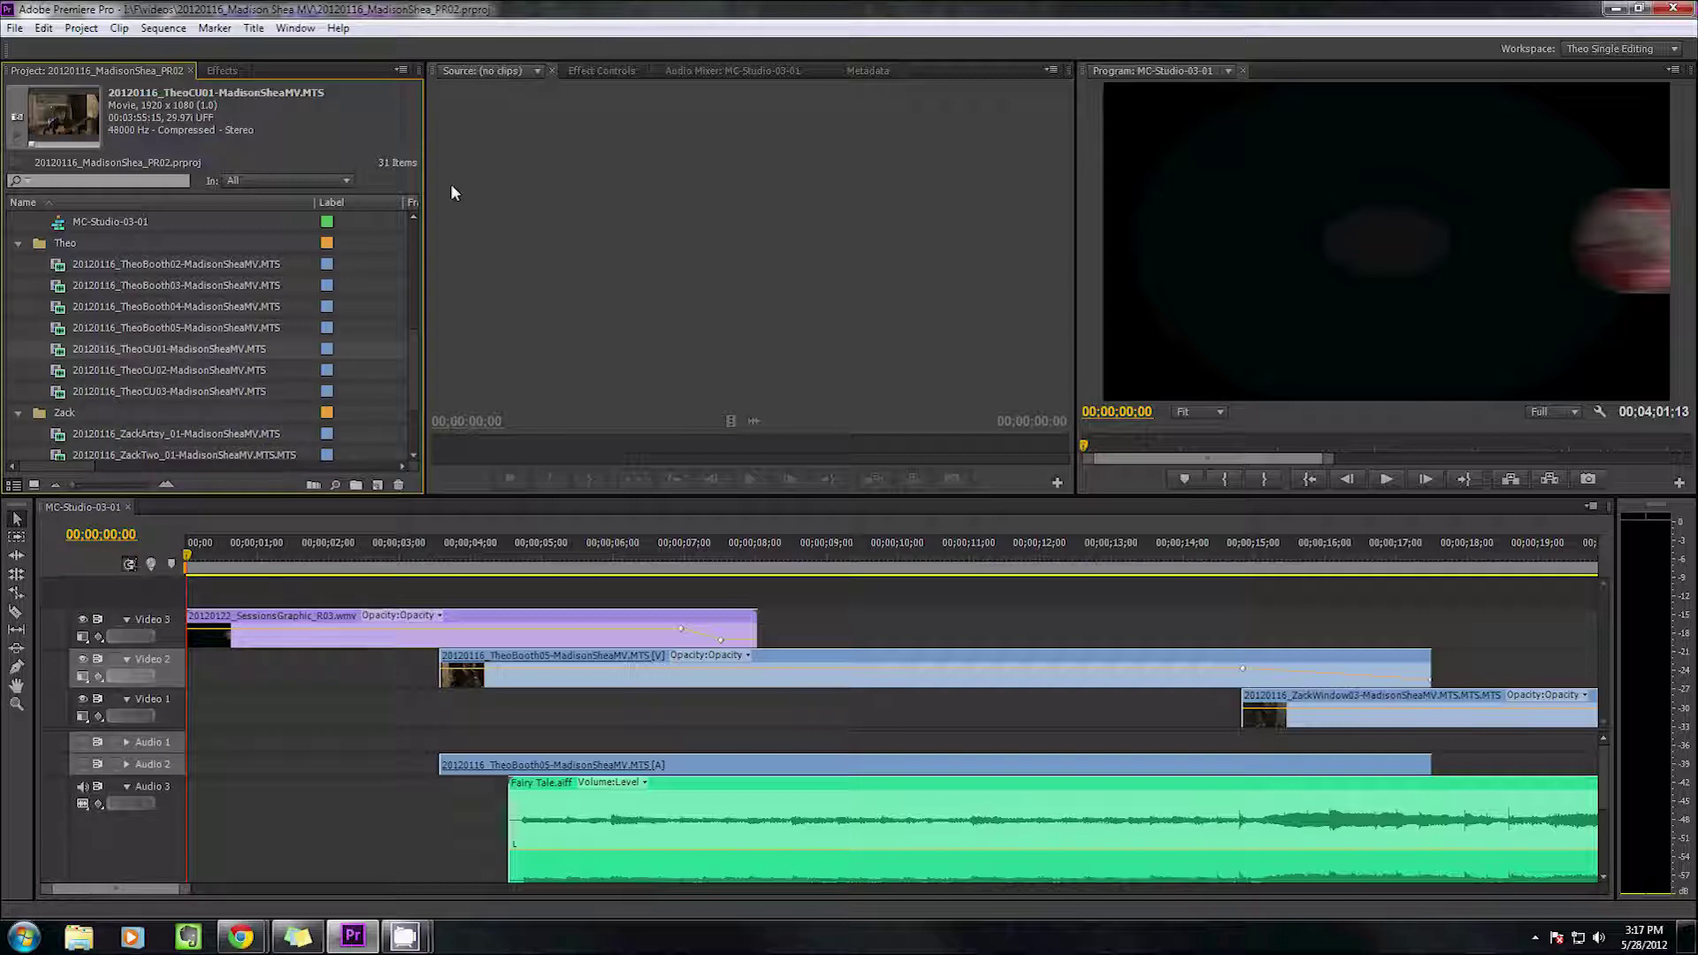
{"action": "right_click", "coordinate": [71, 348]}
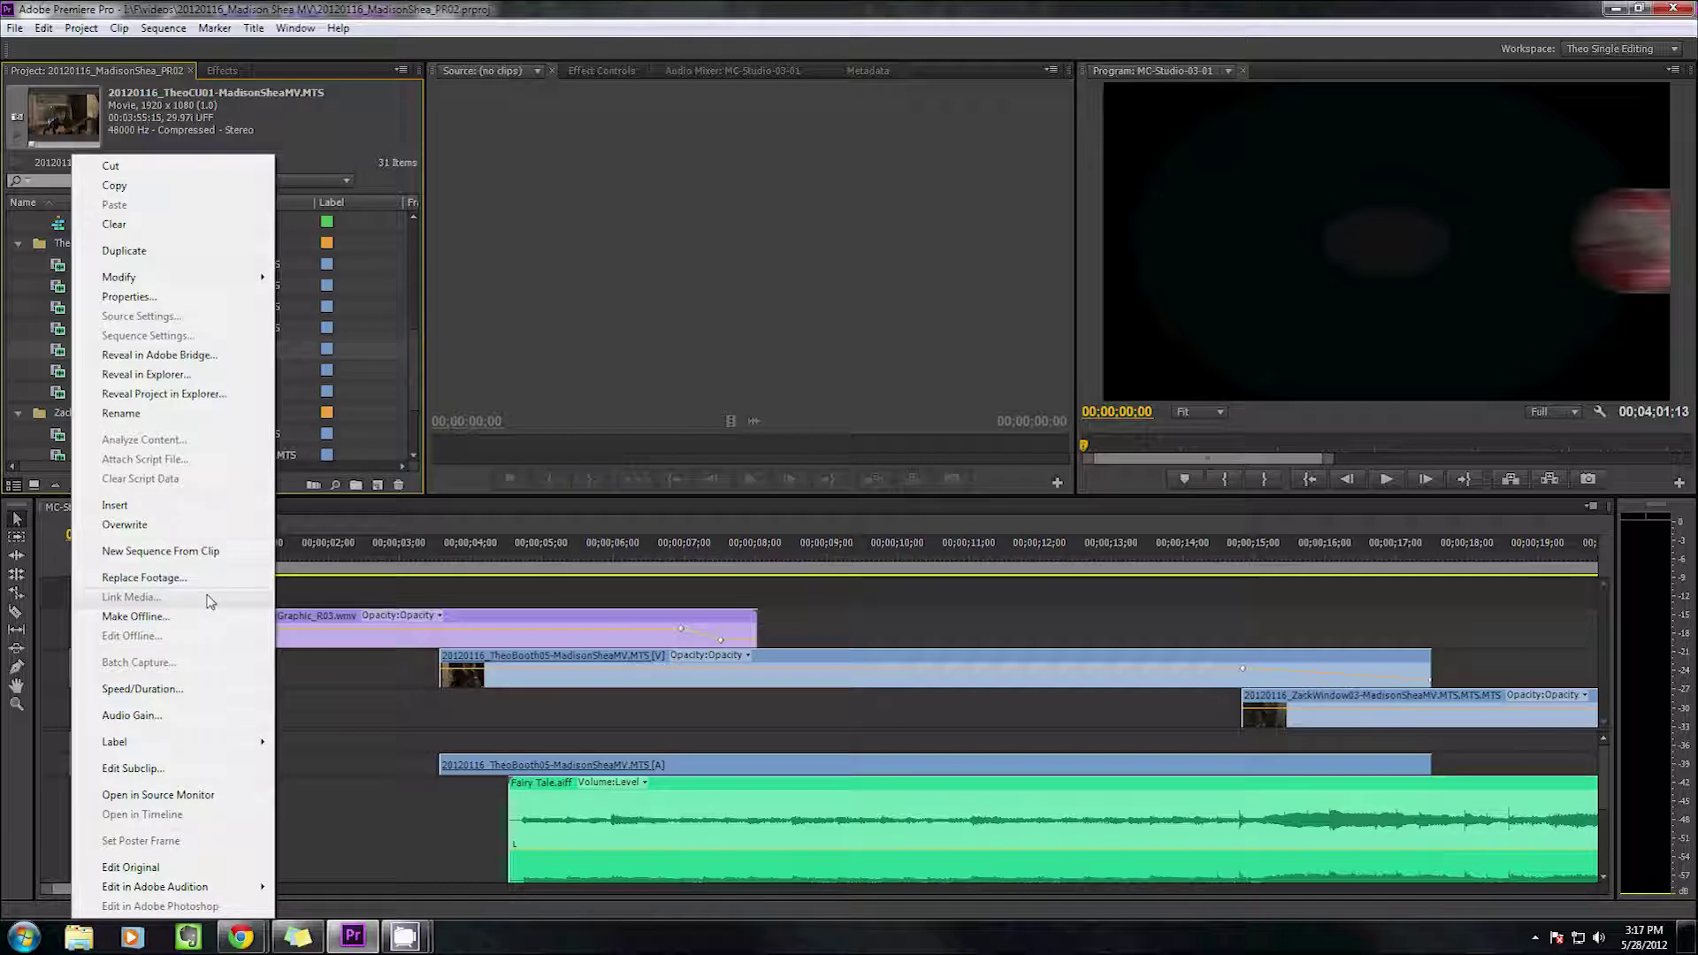
{"action": "left_click", "coordinate": [173, 800]}
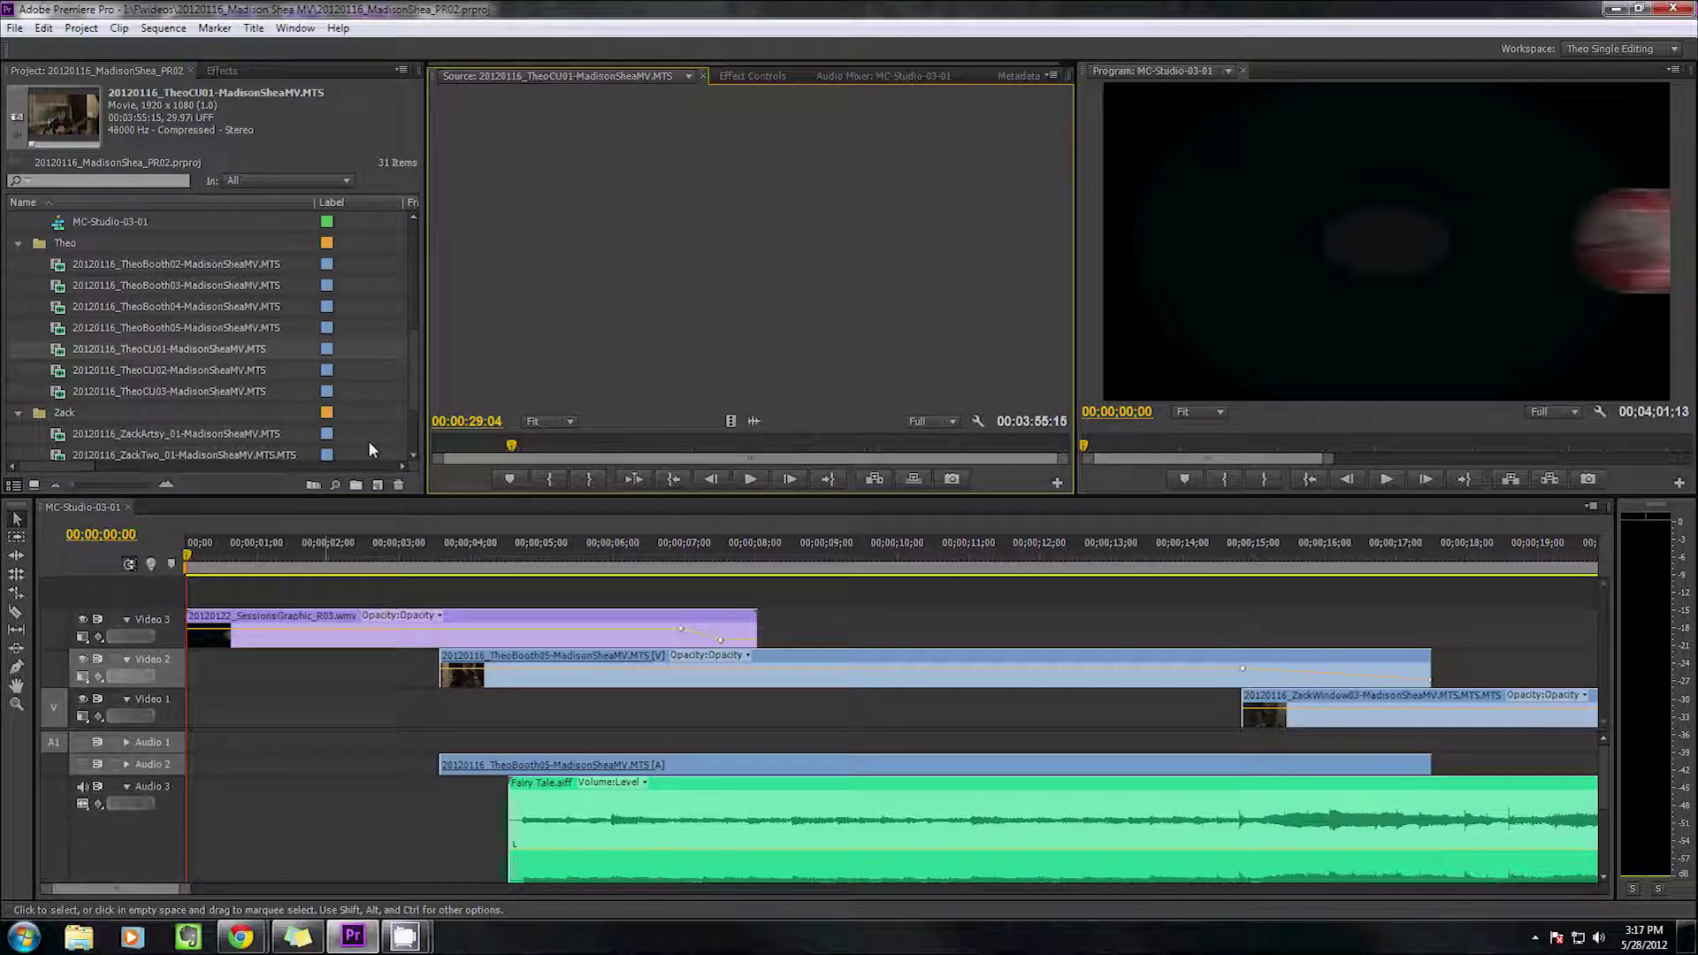
Skim through the TheoCU01 source clip, and close it in the Source Monitor
{"action": "left_click_drag", "start_coordinate": [500, 458], "coordinate": [622, 444]}
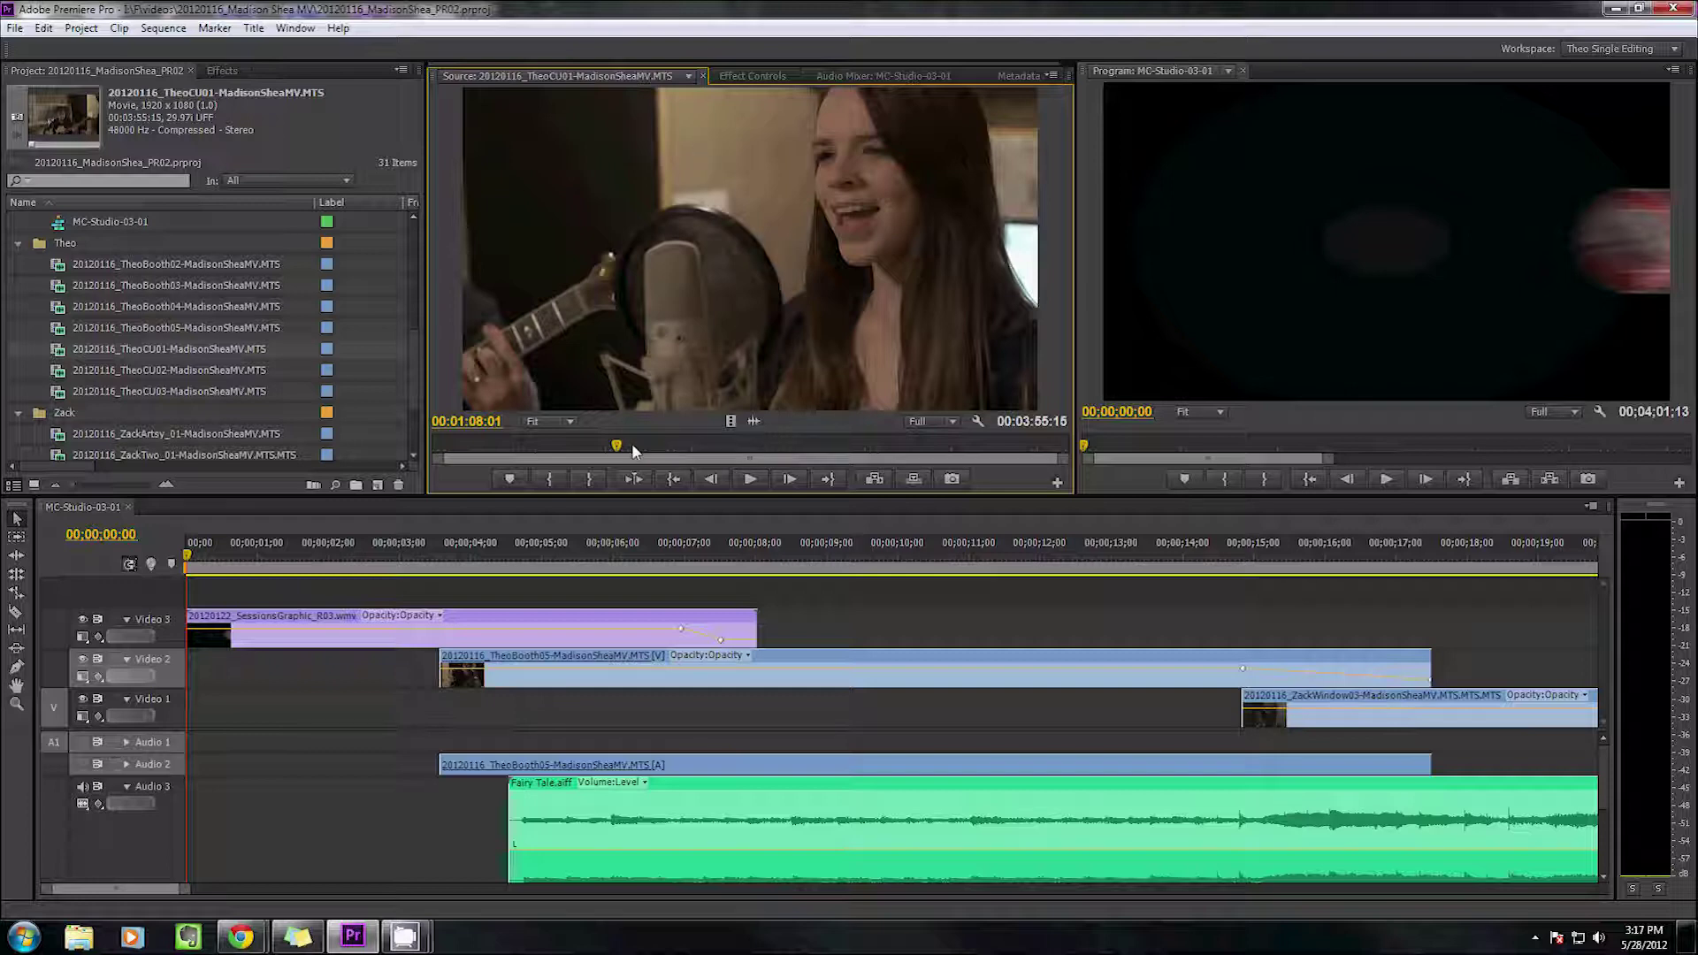
{"action": "left_click_drag", "start_coordinate": [631, 443], "coordinate": [566, 444]}
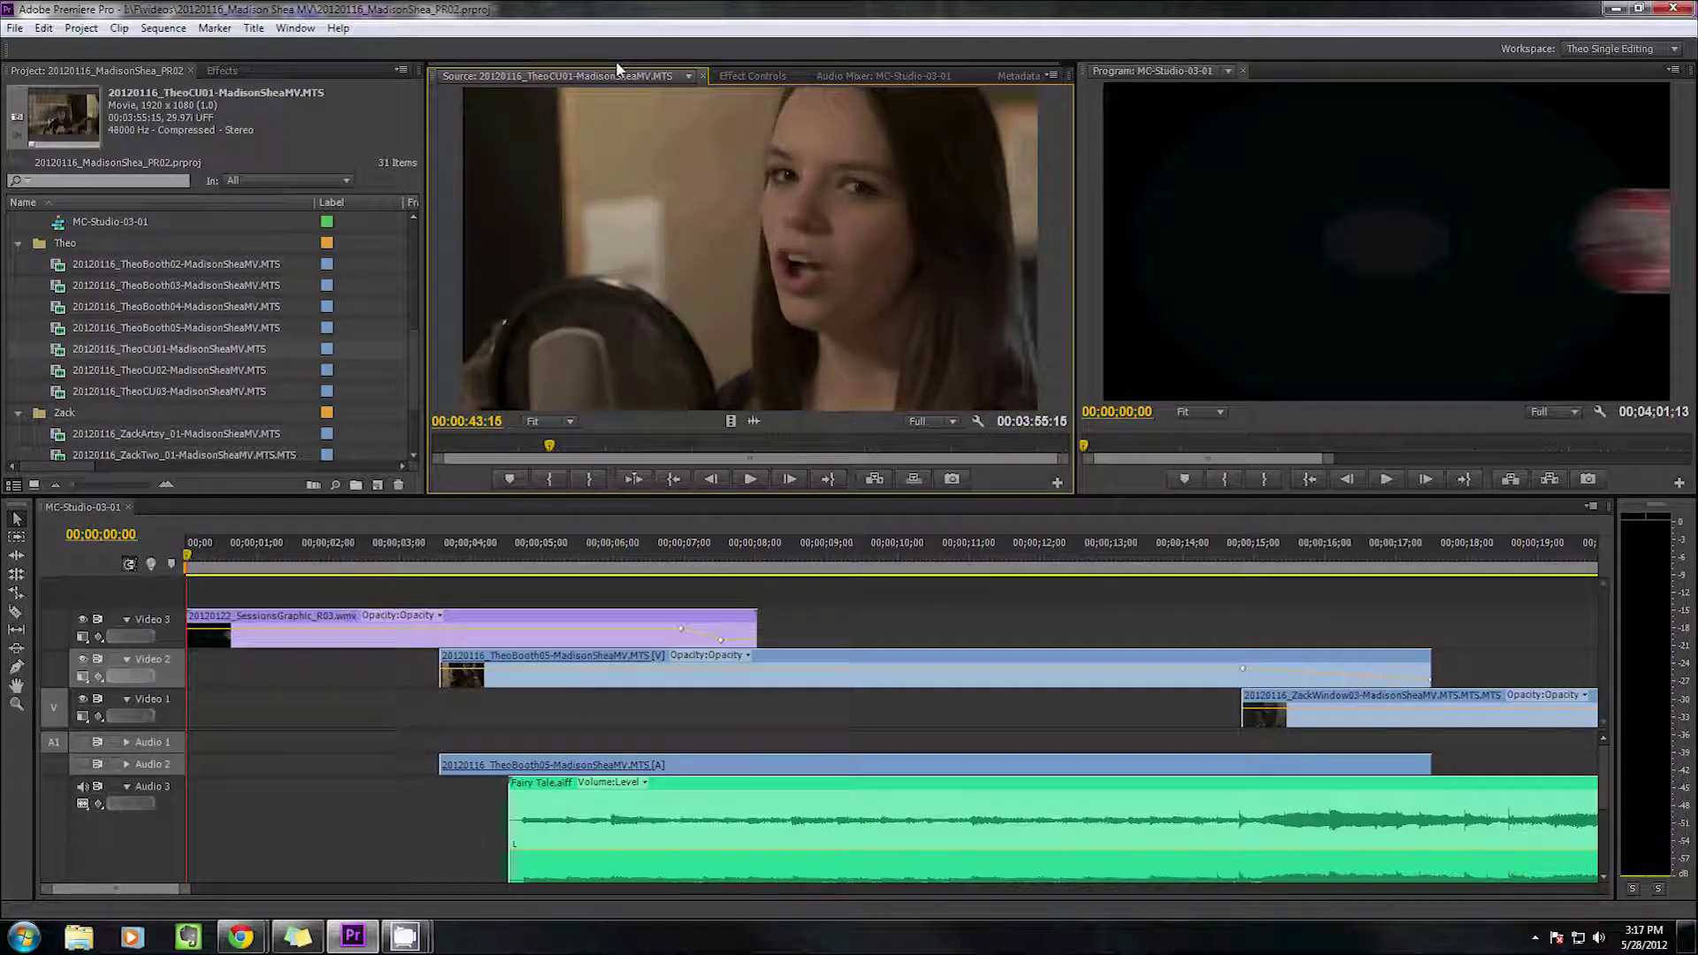
{"action": "left_click", "coordinate": [618, 74]}
{"action": "left_click", "coordinate": [604, 108]}
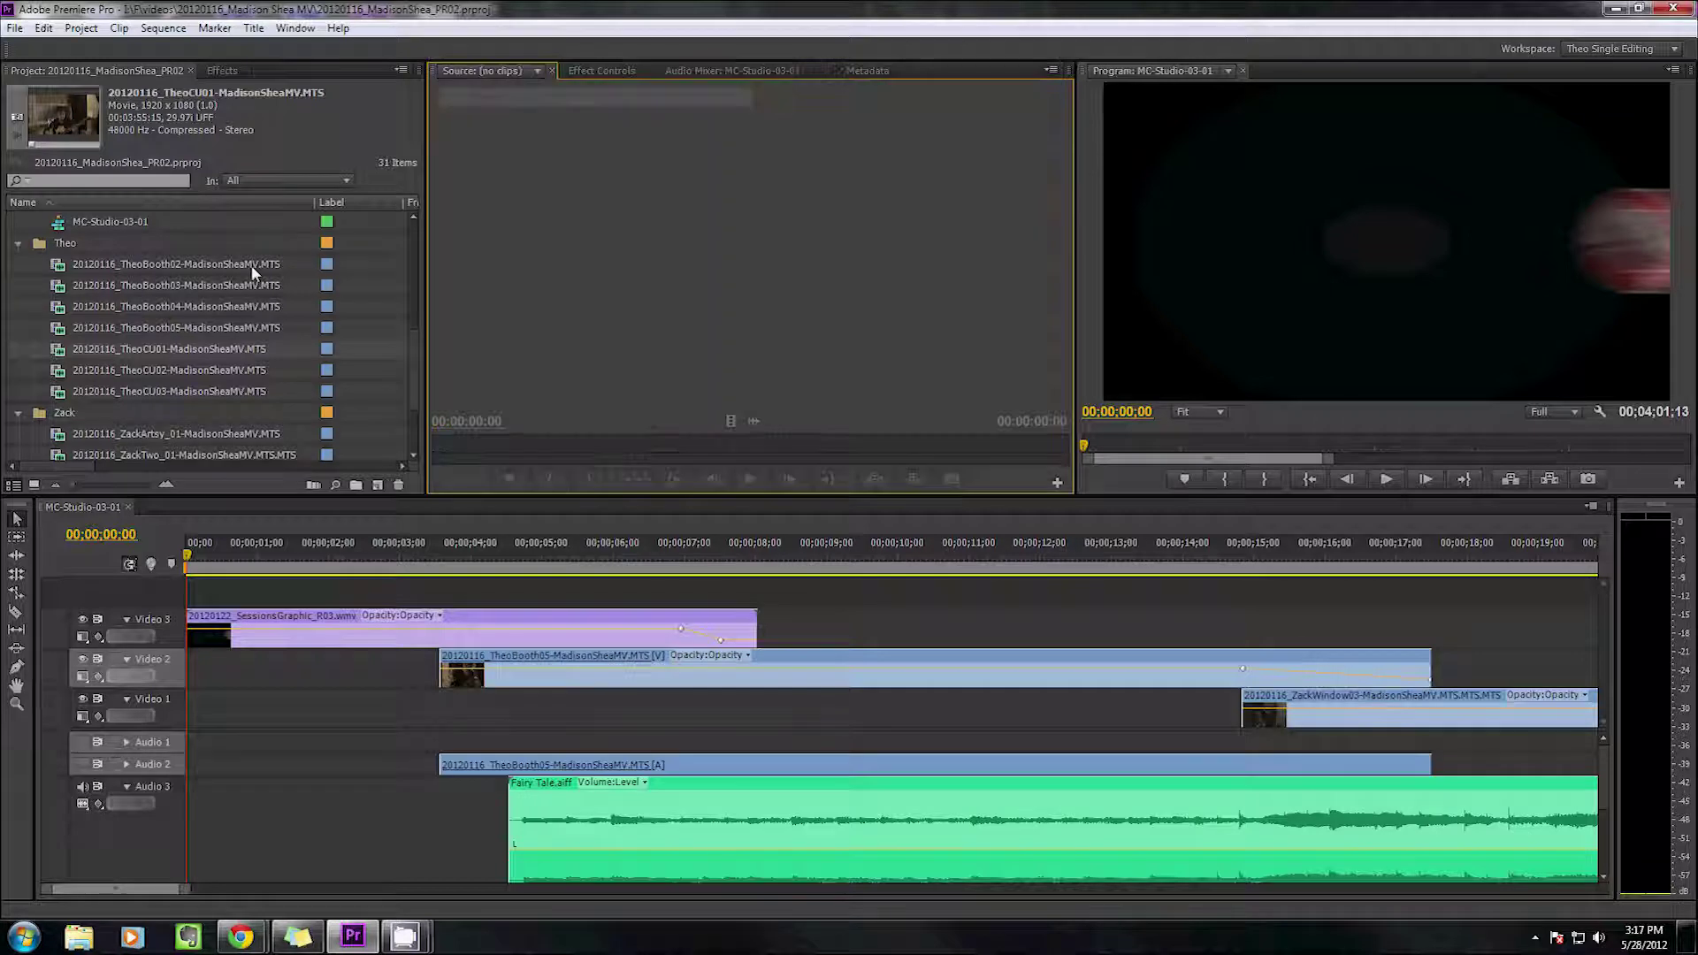
Reopen the TheoCU01 clip in the Source Monitor, scrub to 00:01:09:00, and close it again
{"action": "double_click", "coordinate": [59, 359]}
{"action": "left_click_drag", "start_coordinate": [569, 444], "coordinate": [612, 458]}
{"action": "left_click", "coordinate": [688, 76]}
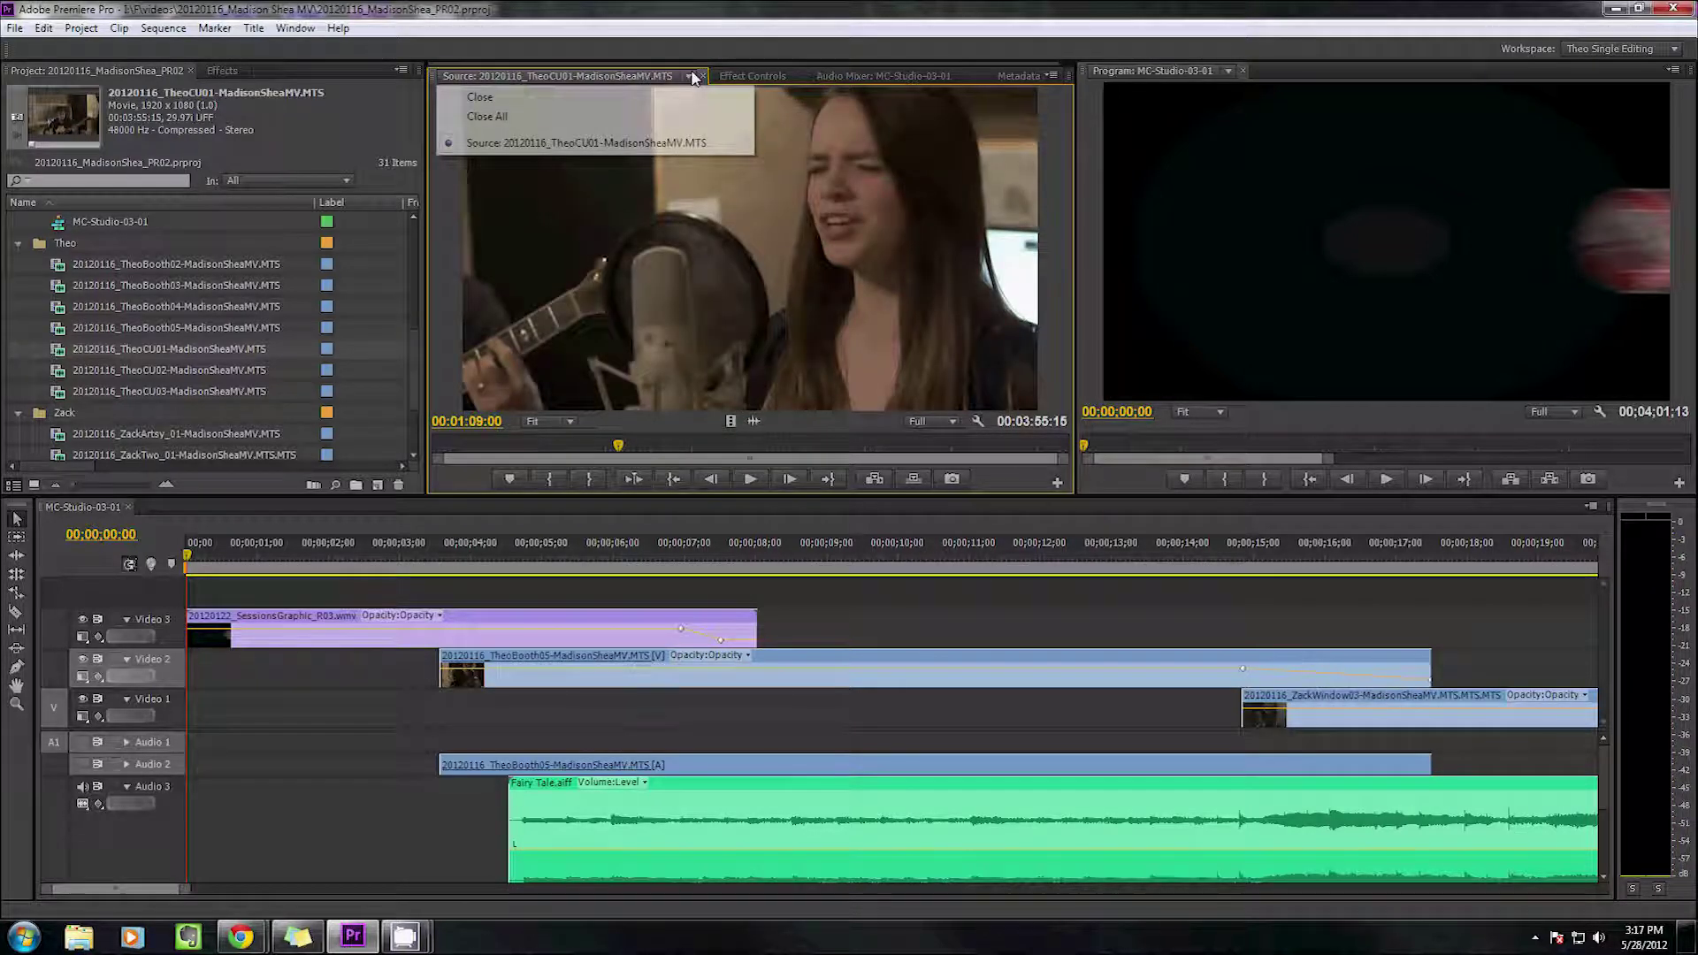
{"action": "left_click", "coordinate": [769, 92]}
Load the TheoCU01 clip from the project into the Source Monitor and scrub back to about 00:00:15:21
{"action": "left_click_drag", "start_coordinate": [21, 300], "coordinate": [767, 251]}
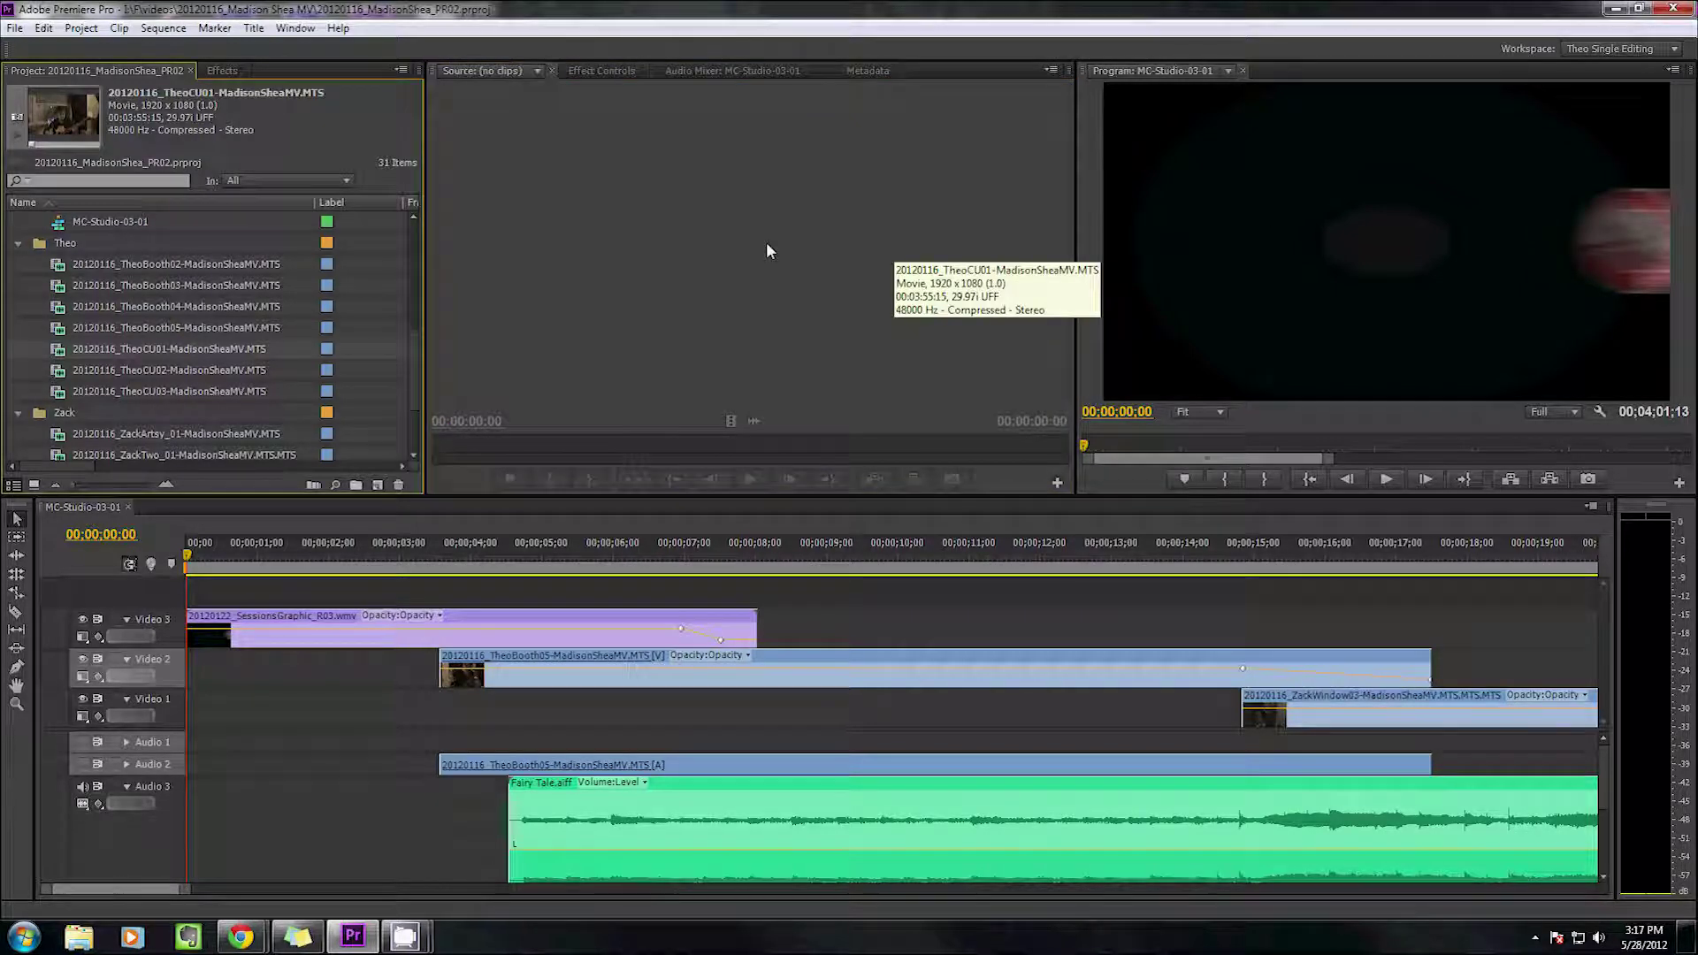
{"action": "left_click_drag", "start_coordinate": [550, 227], "coordinate": [550, 227]}
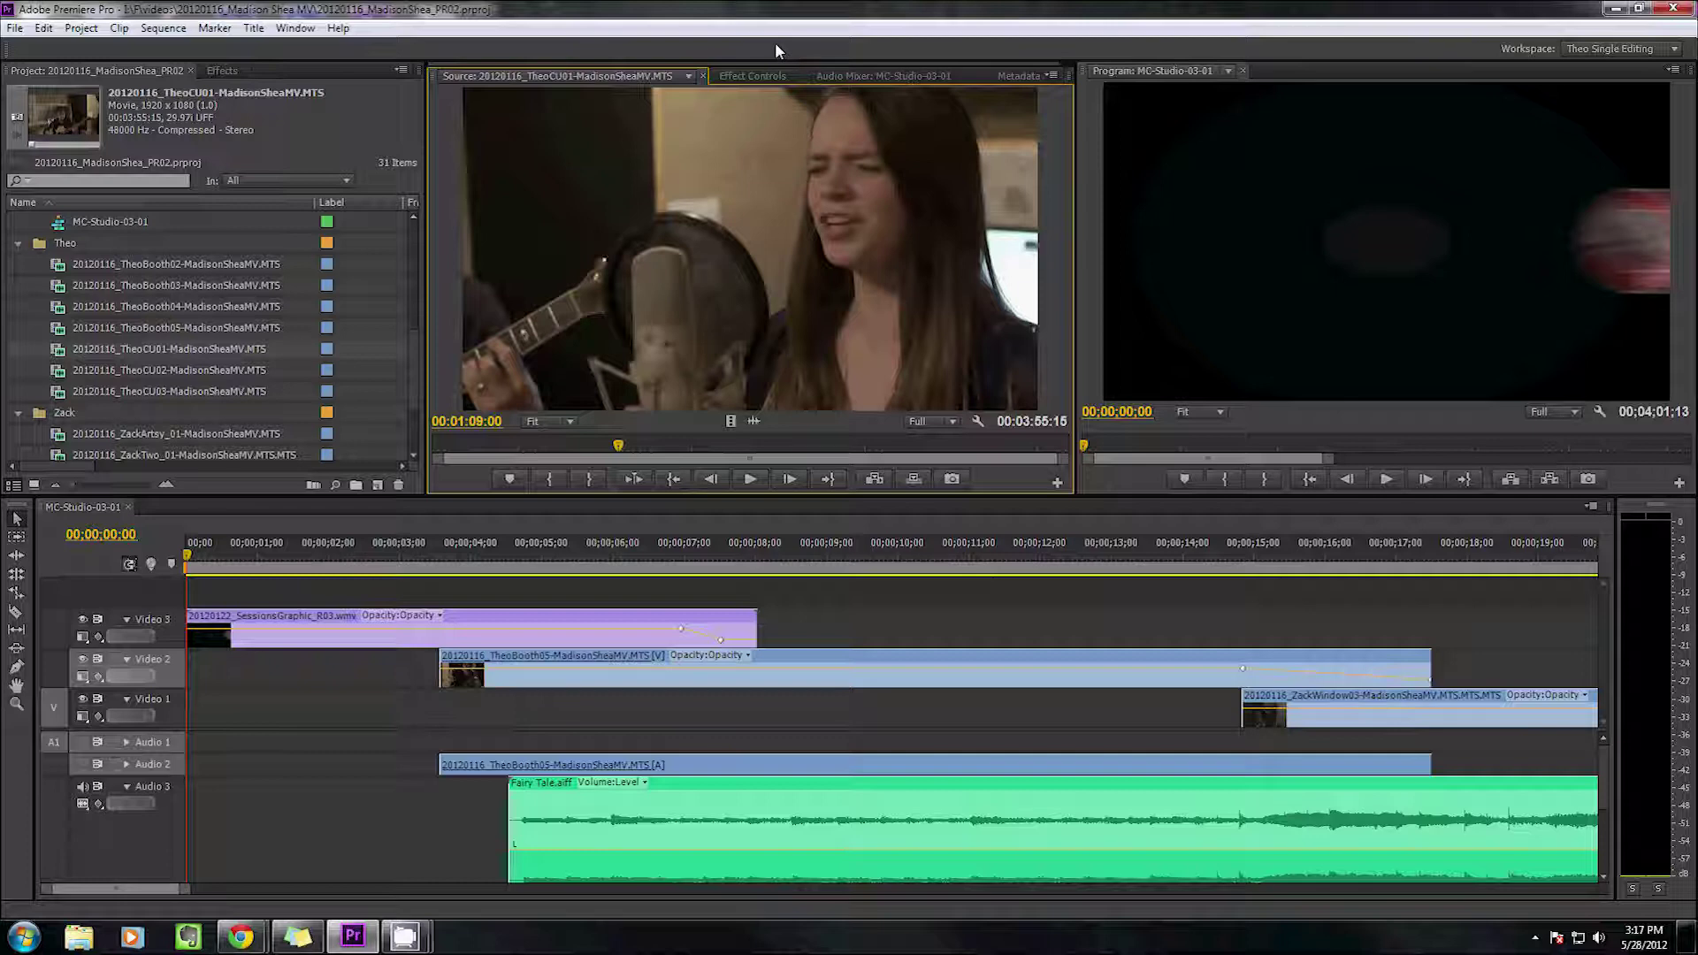
{"action": "left_click_drag", "start_coordinate": [619, 449], "coordinate": [538, 453]}
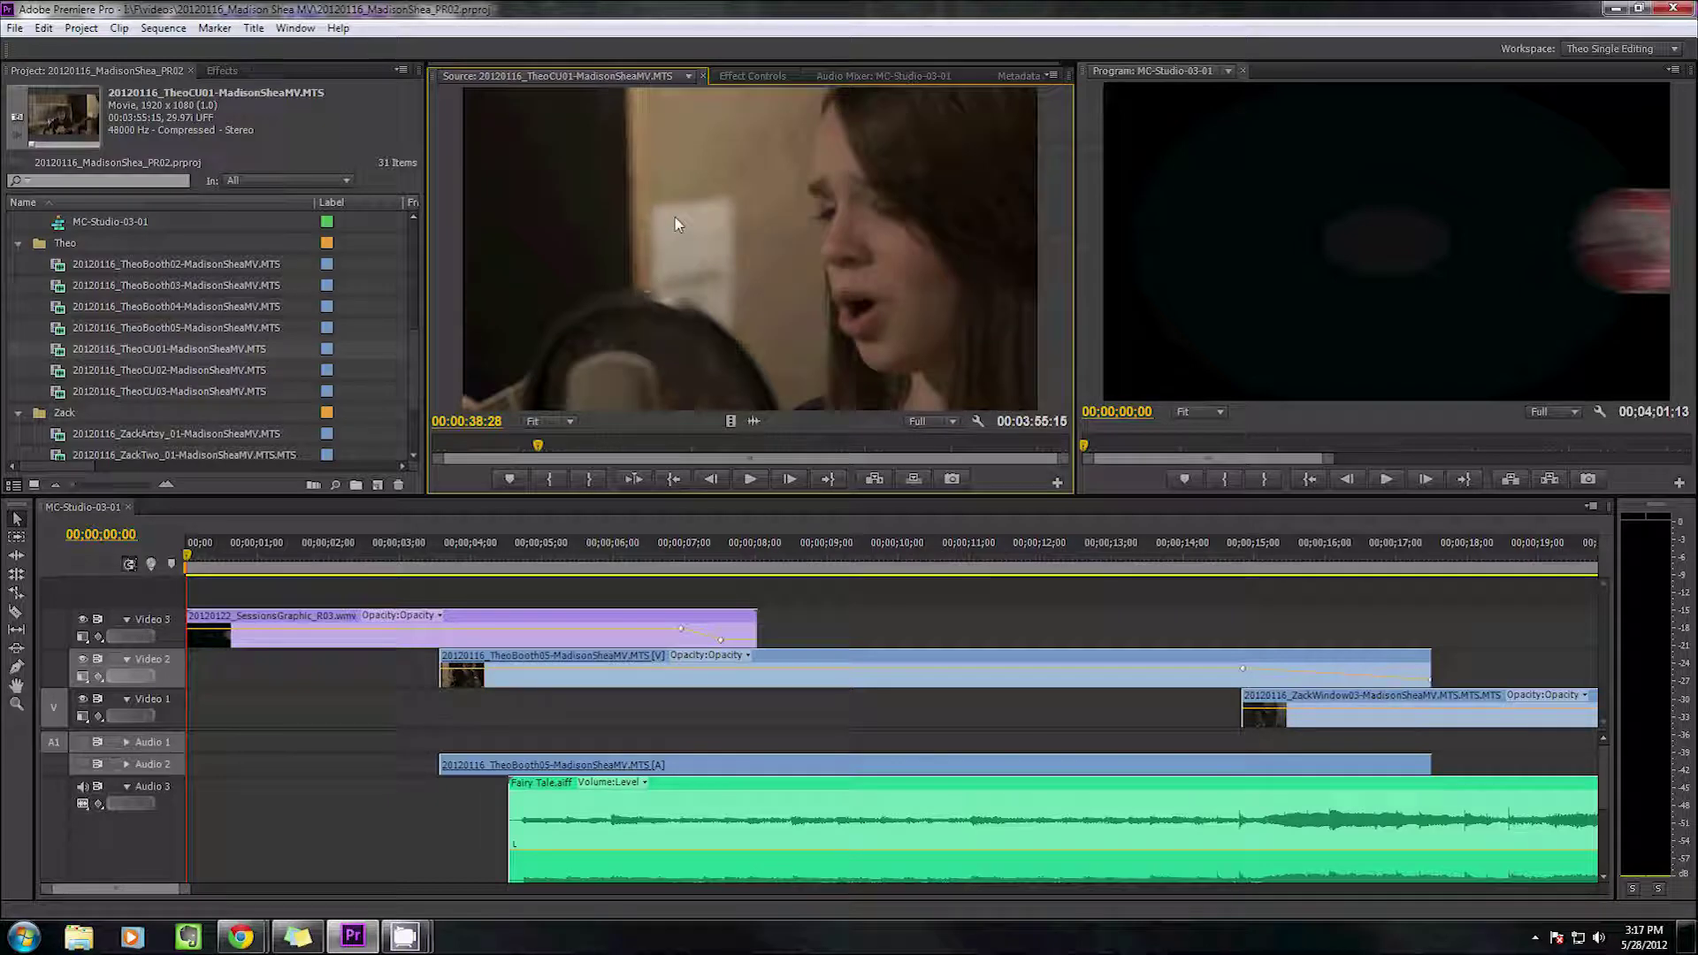
{"action": "left_click_drag", "start_coordinate": [538, 445], "coordinate": [476, 431]}
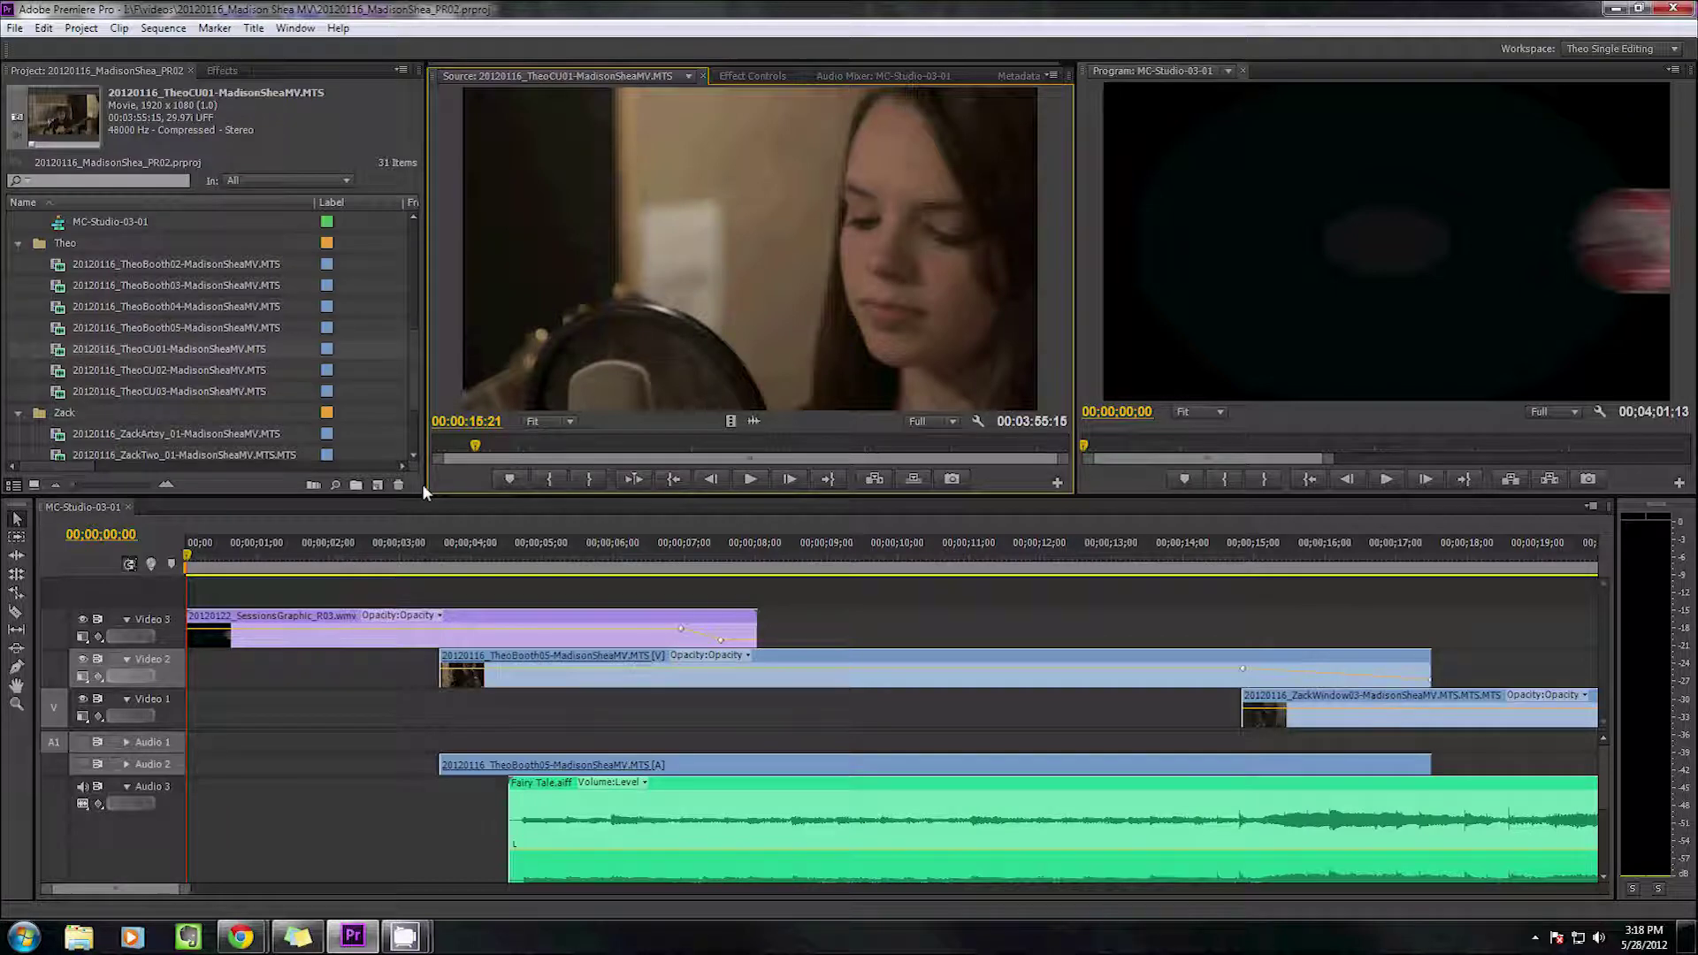
Mark both the In and Out points of the source clip at 00:00:24:16
{"action": "left_click", "coordinate": [490, 447]}
{"action": "left_click_drag", "start_coordinate": [490, 447], "coordinate": [499, 450]}
{"action": "key", "text": "i"}
{"action": "key", "text": "o"}
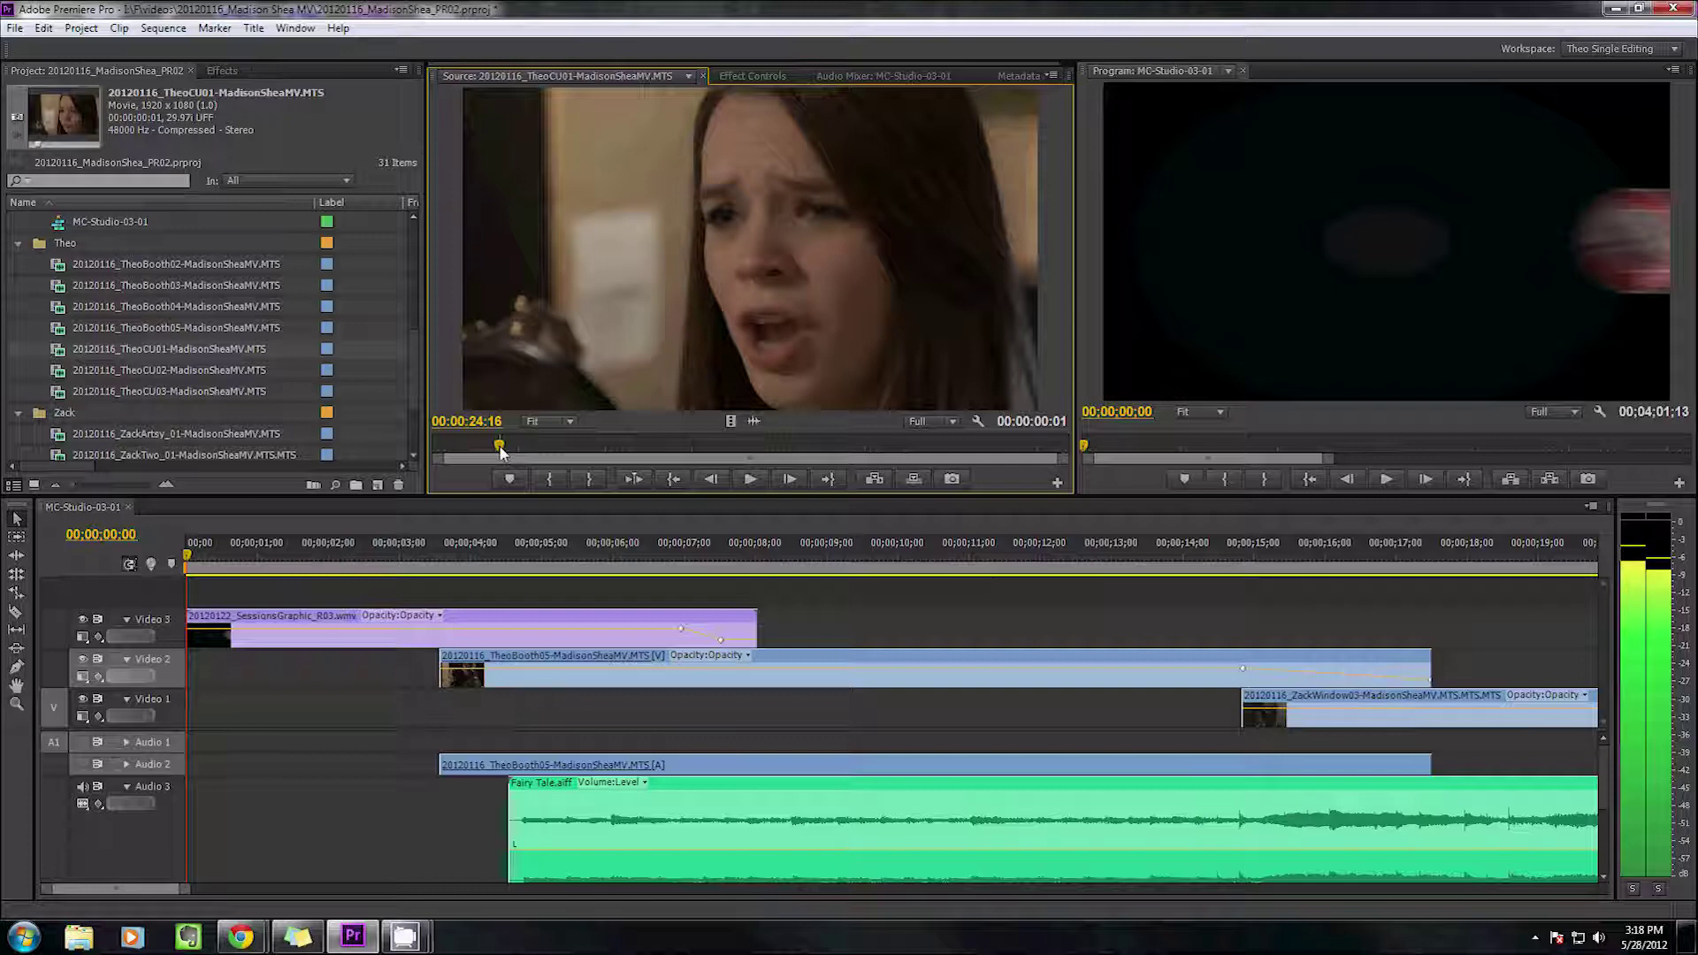
Mark the source clip's In point at 00:00:23:26 and return the playhead to it twice after scrubbing further along
{"action": "mouse_move", "coordinate": [500, 448]}
{"action": "left_mouse_down"}
{"action": "mouse_move", "coordinate": [434, 454]}
{"action": "mouse_move", "coordinate": [496, 449]}
{"action": "left_mouse_up"}
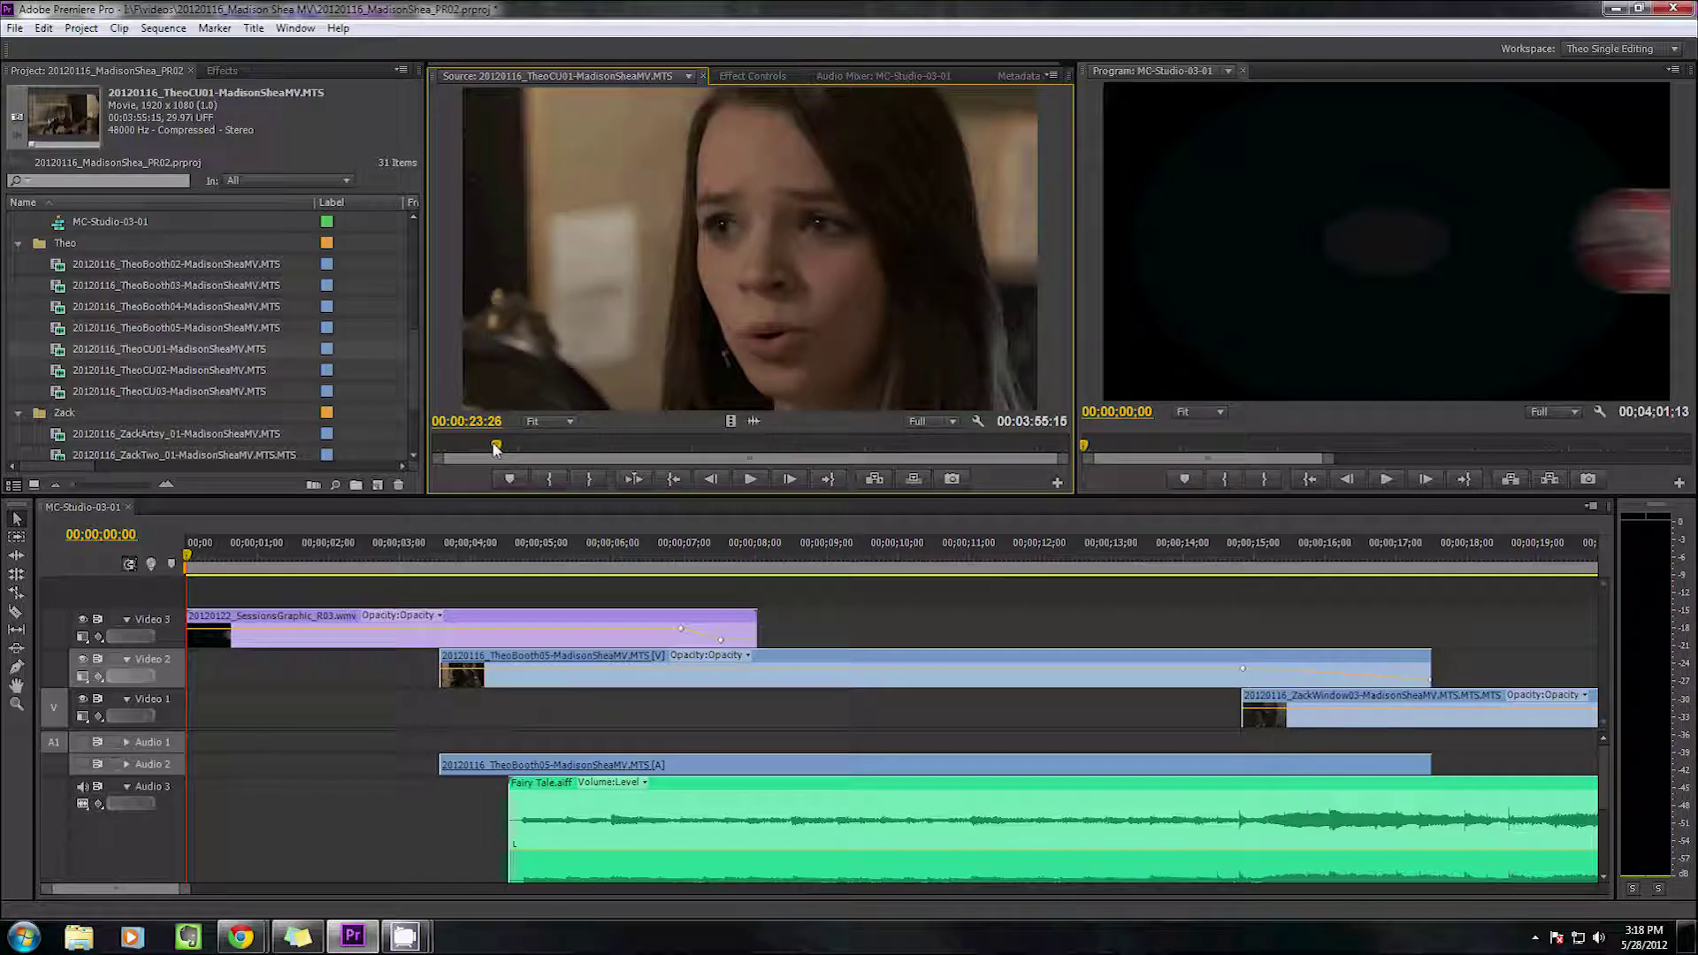
{"action": "key", "text": "i"}
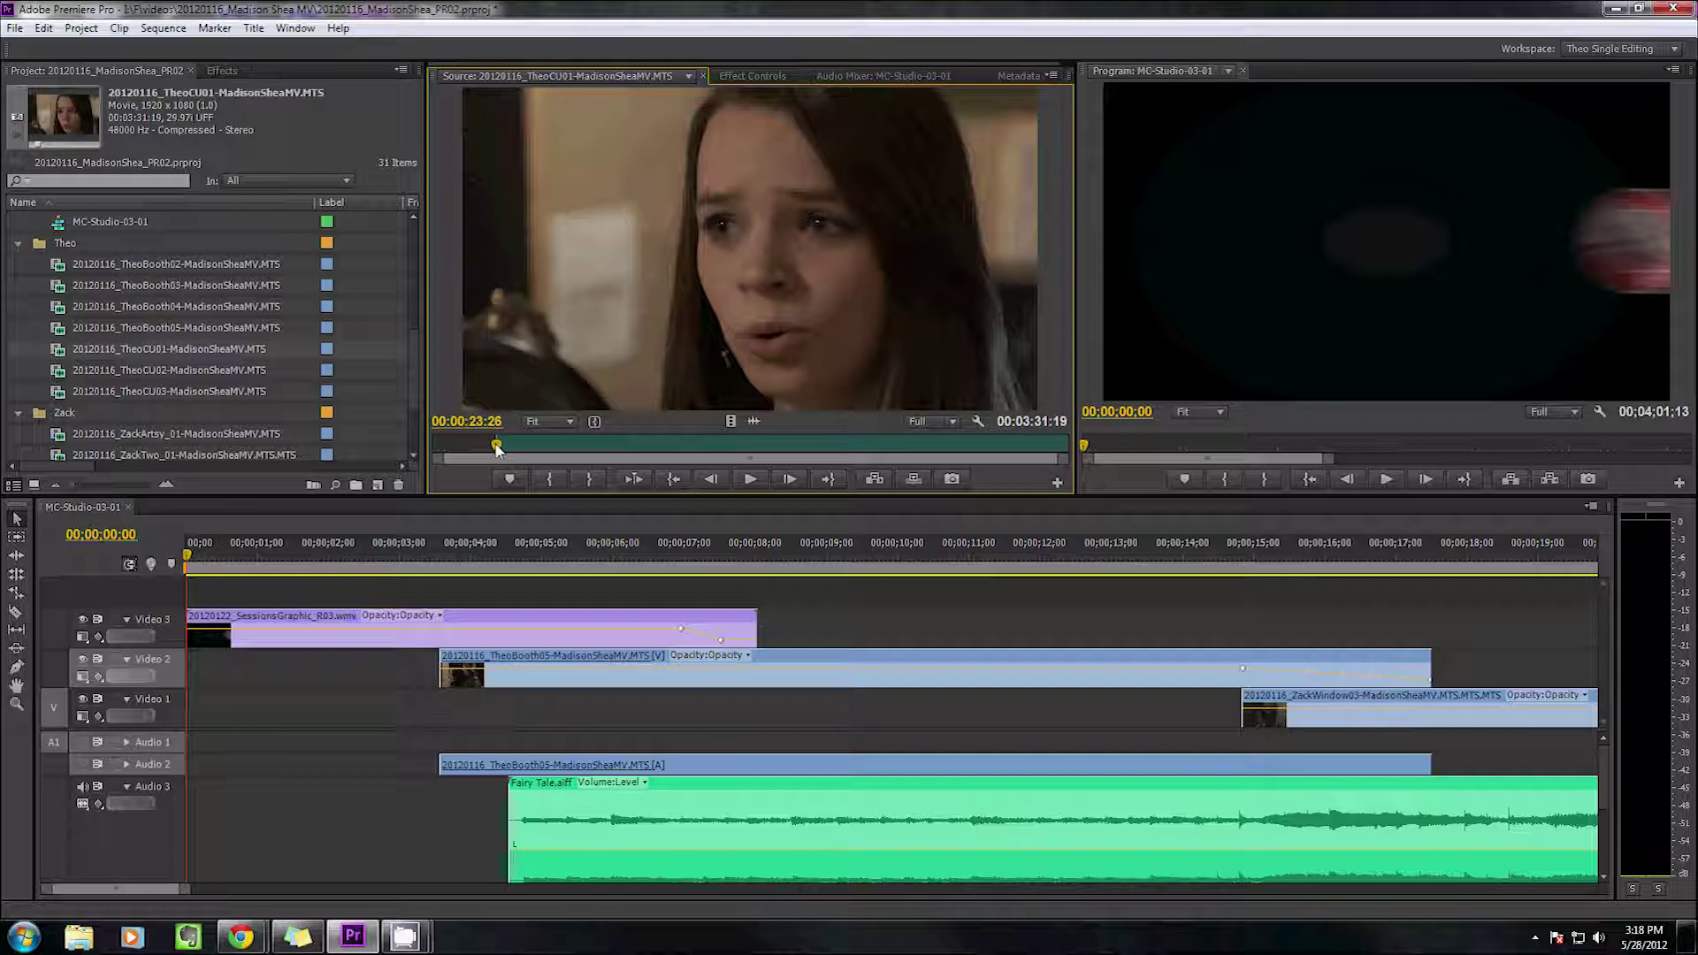
{"action": "left_click_drag", "start_coordinate": [496, 447], "coordinate": [676, 448]}
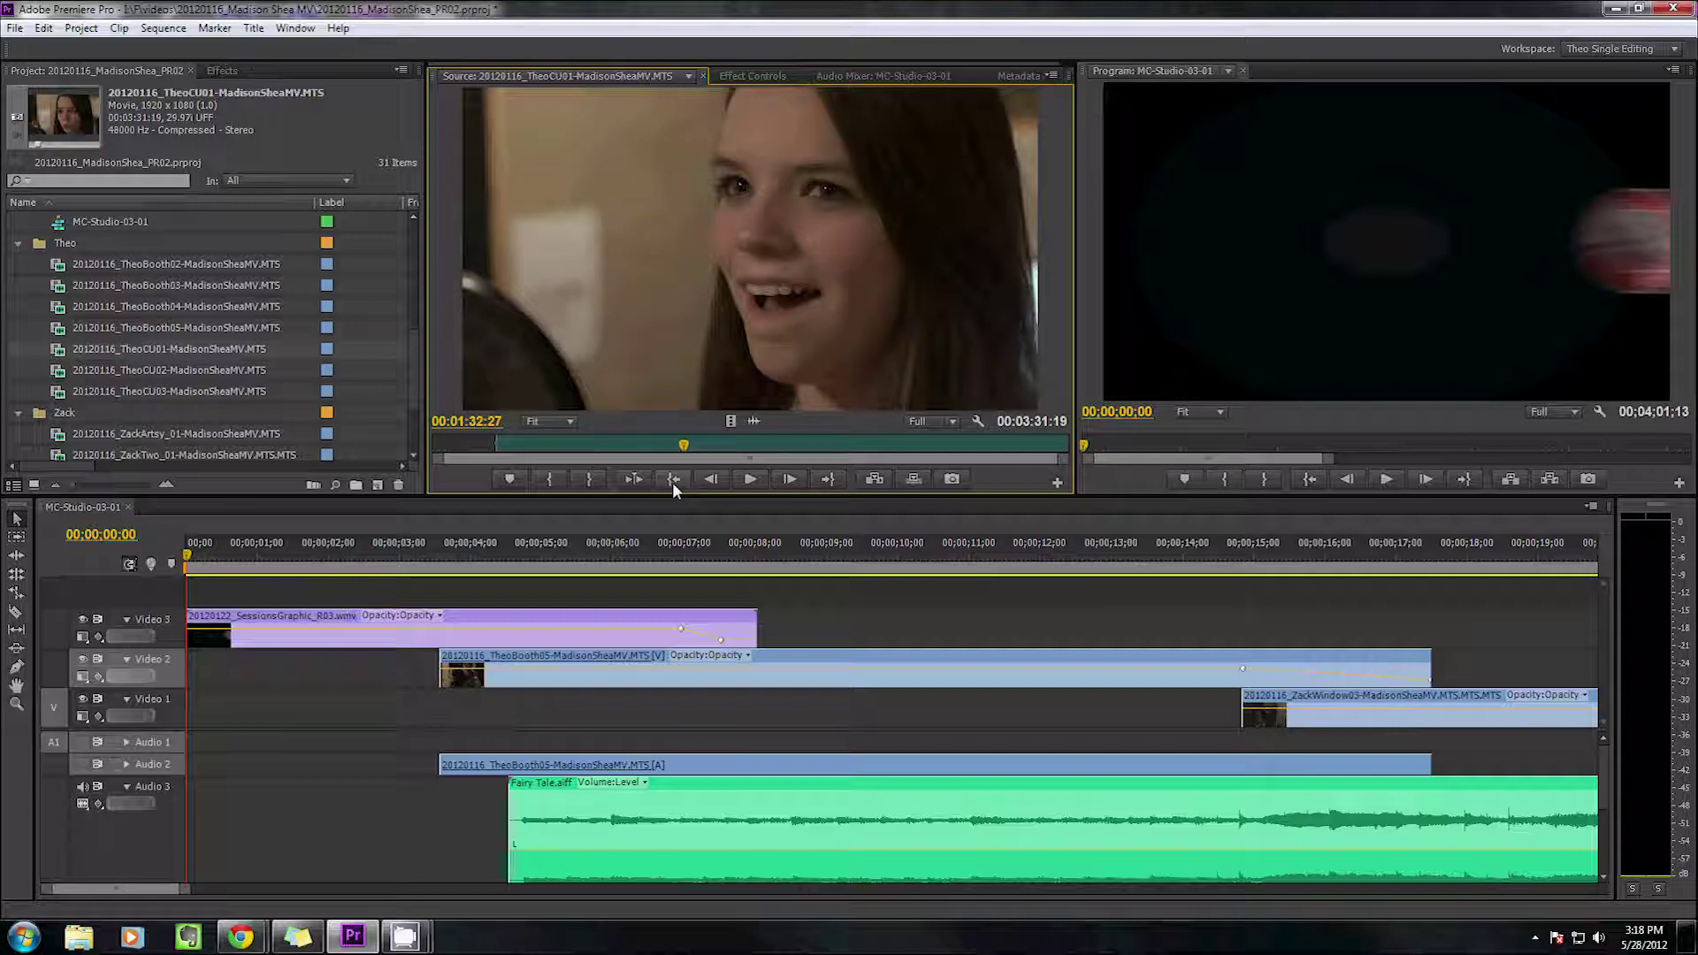
{"action": "left_click", "coordinate": [674, 479]}
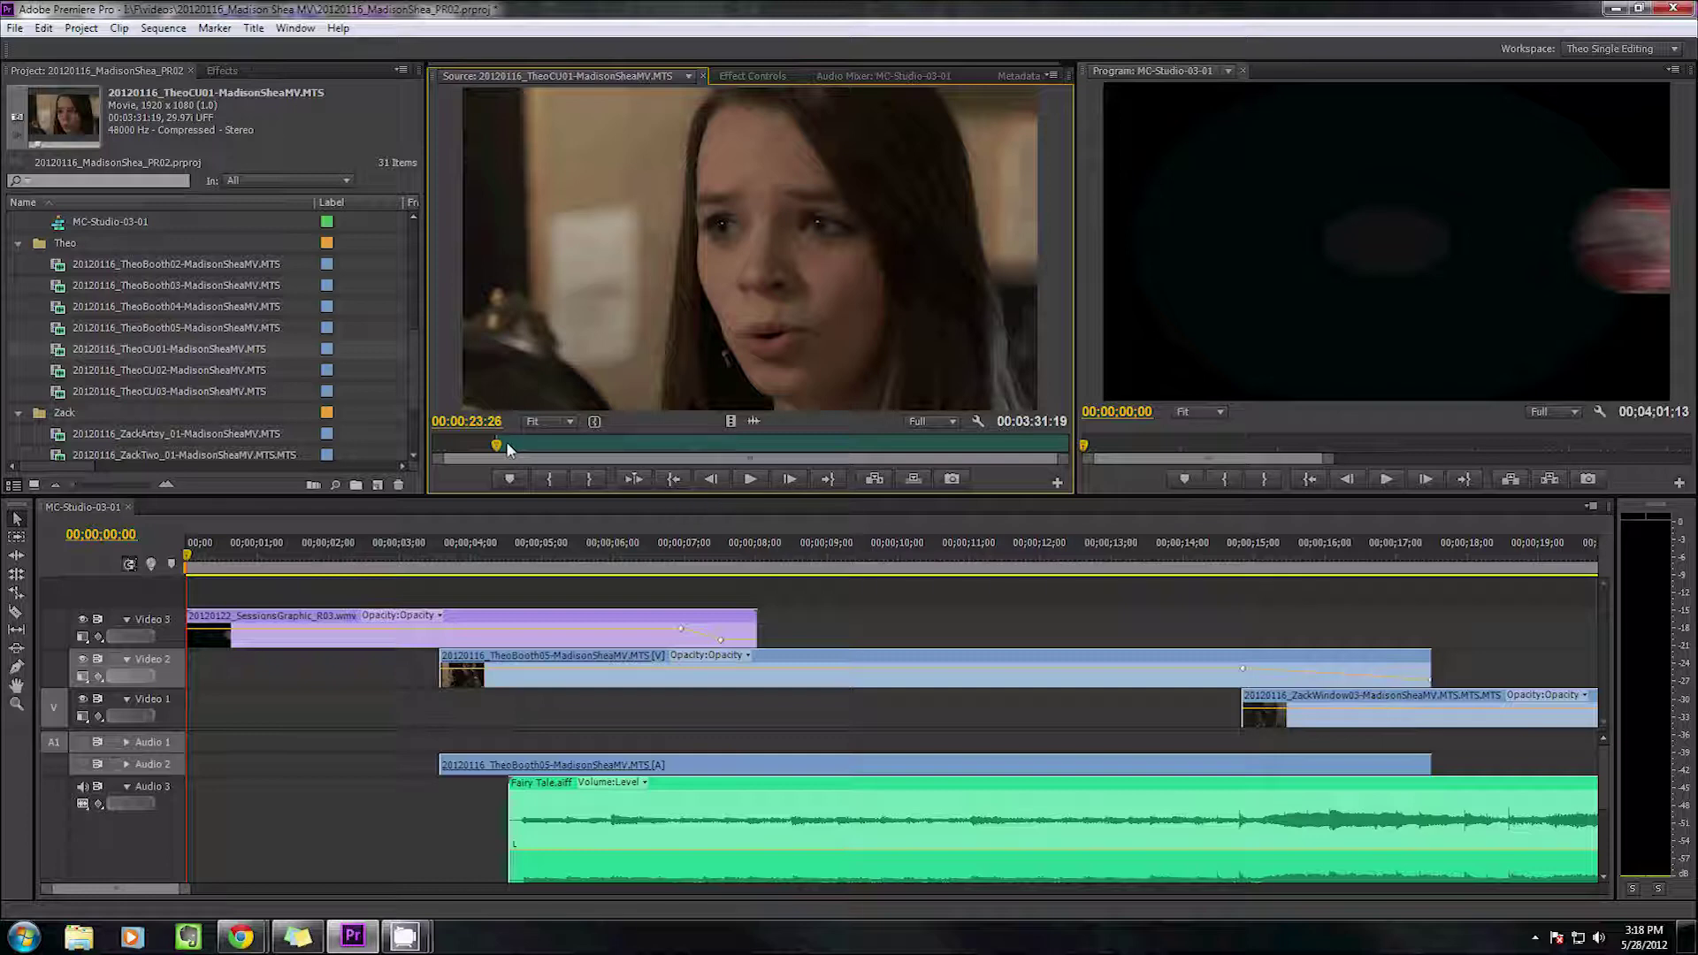
{"action": "left_click_drag", "start_coordinate": [509, 449], "coordinate": [608, 448]}
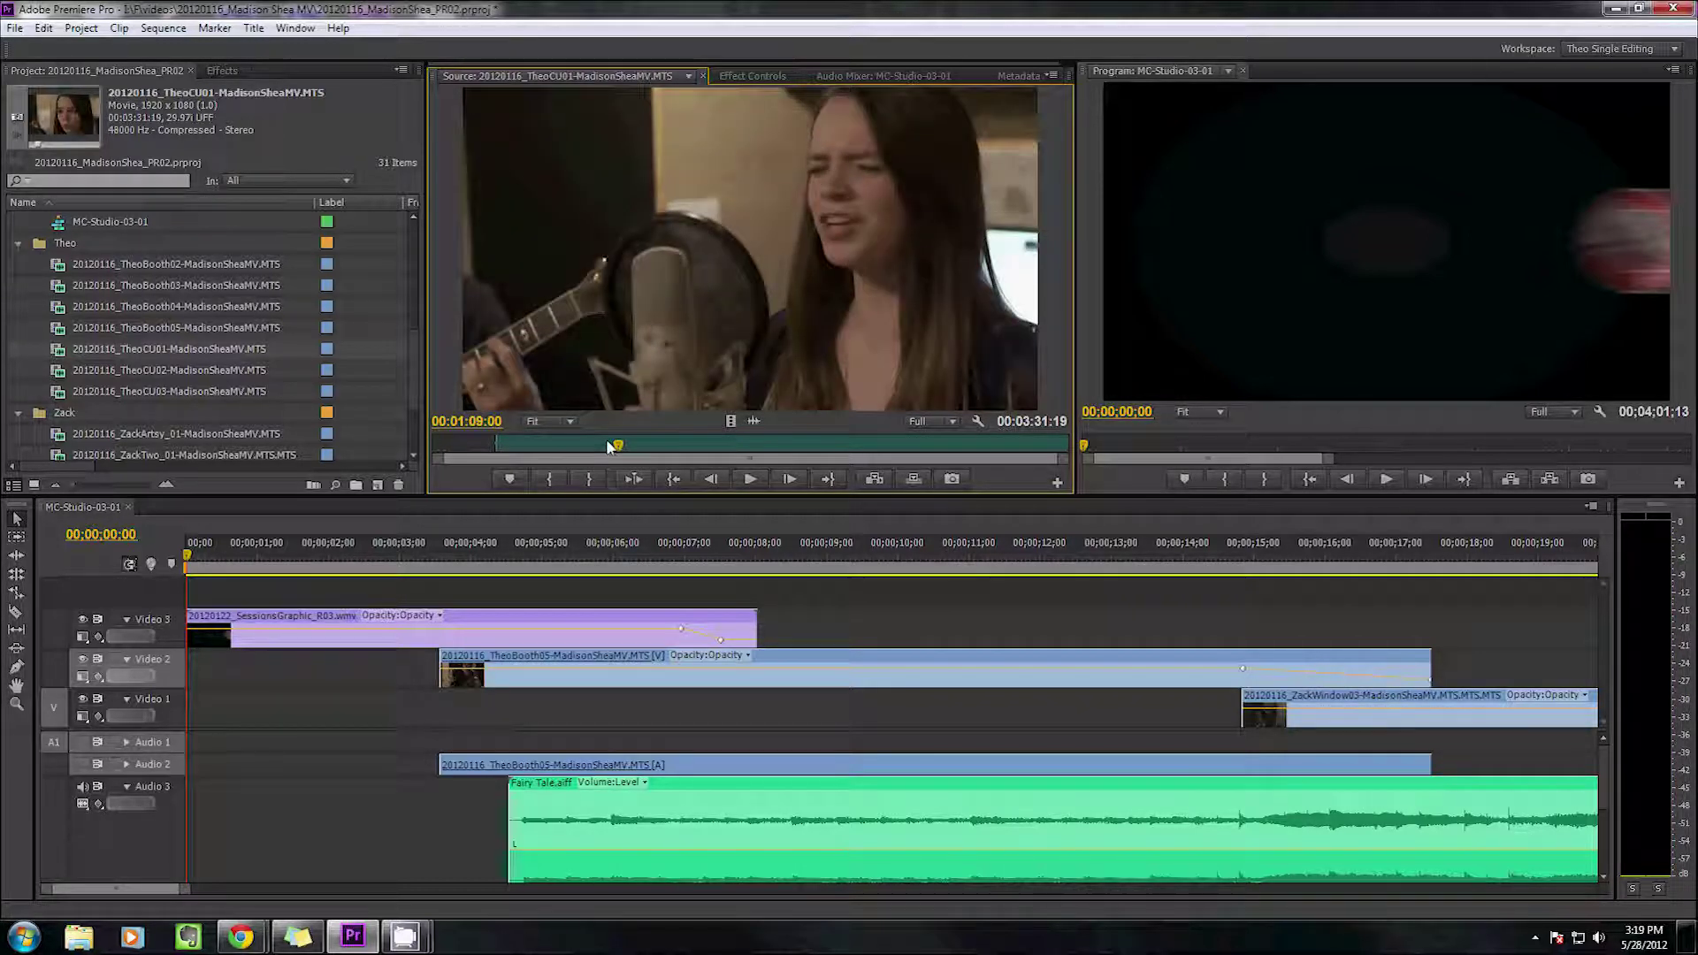
{"action": "key", "text": "shift+i"}
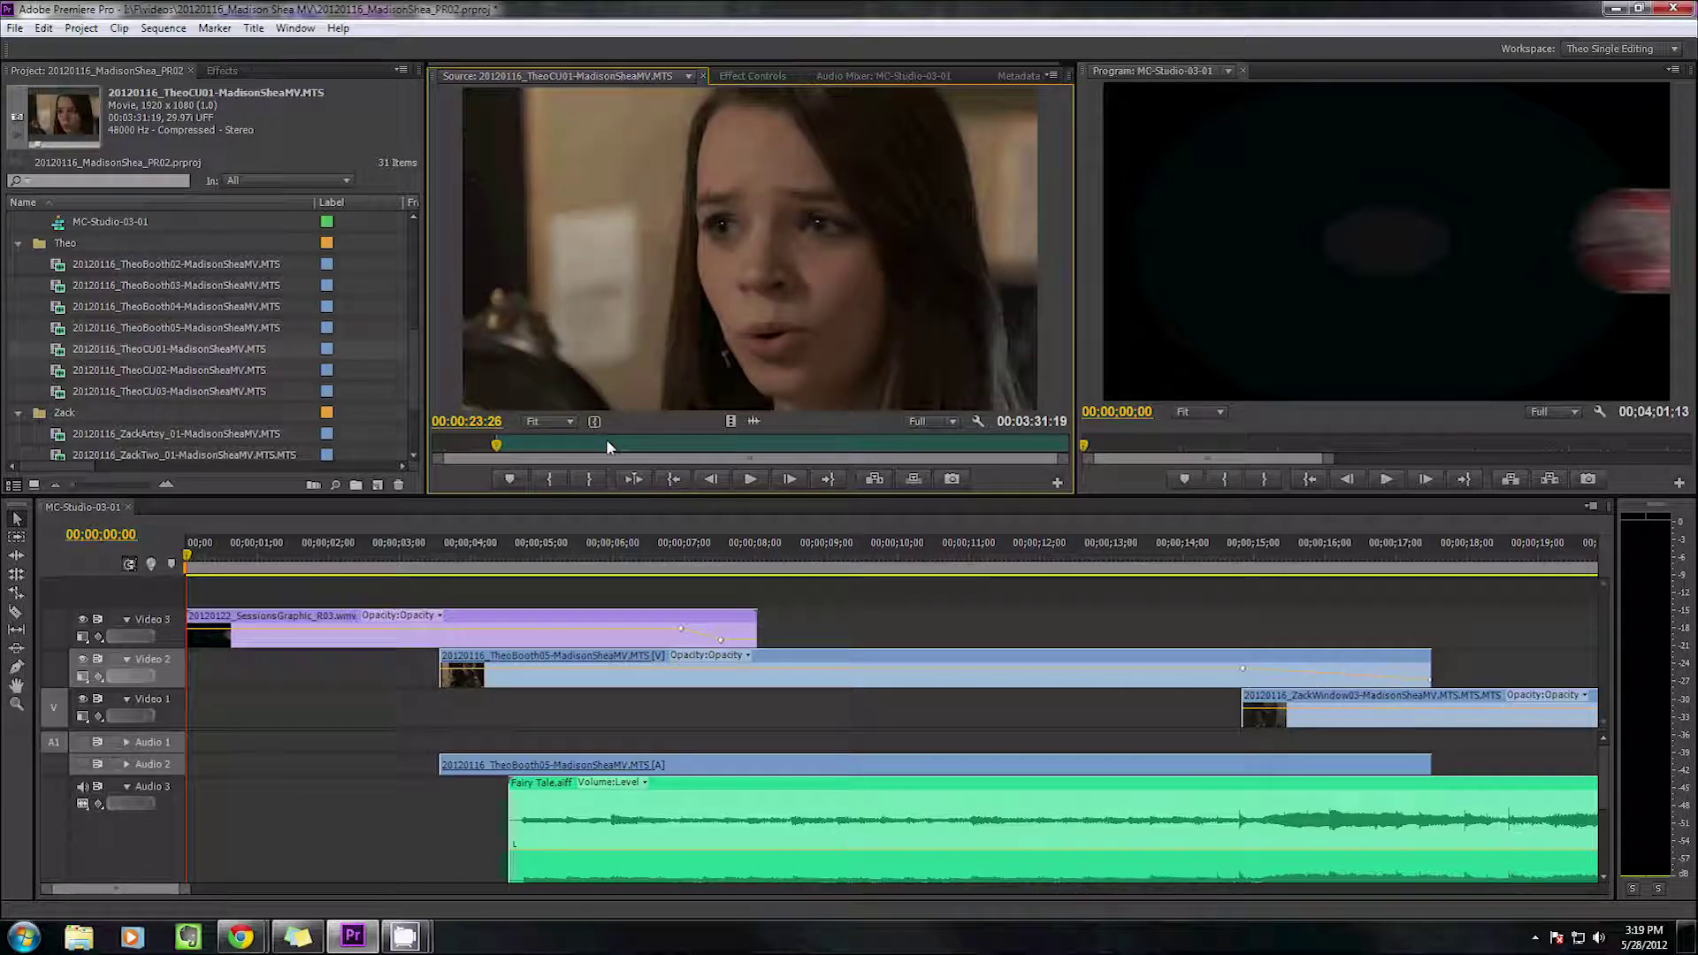
Shuttle the source clip backward and forward near its start mark, and set the In point at 00:00:22:21
{"action": "key", "text": "j"}
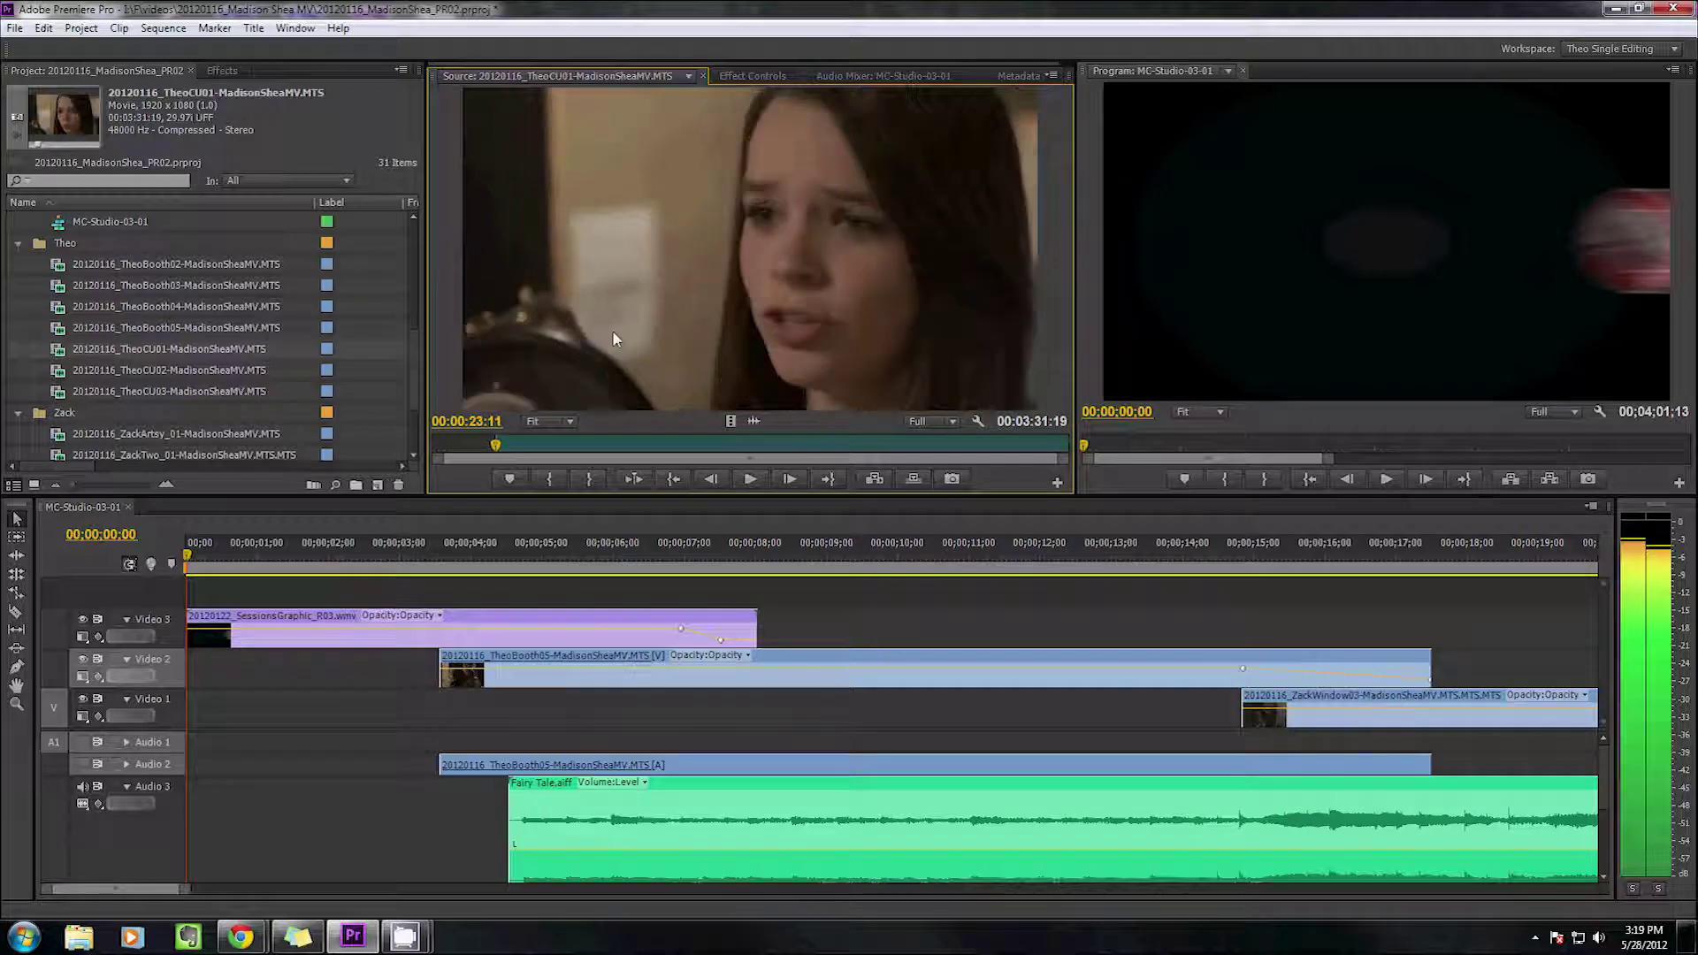
{"action": "key", "text": "k"}
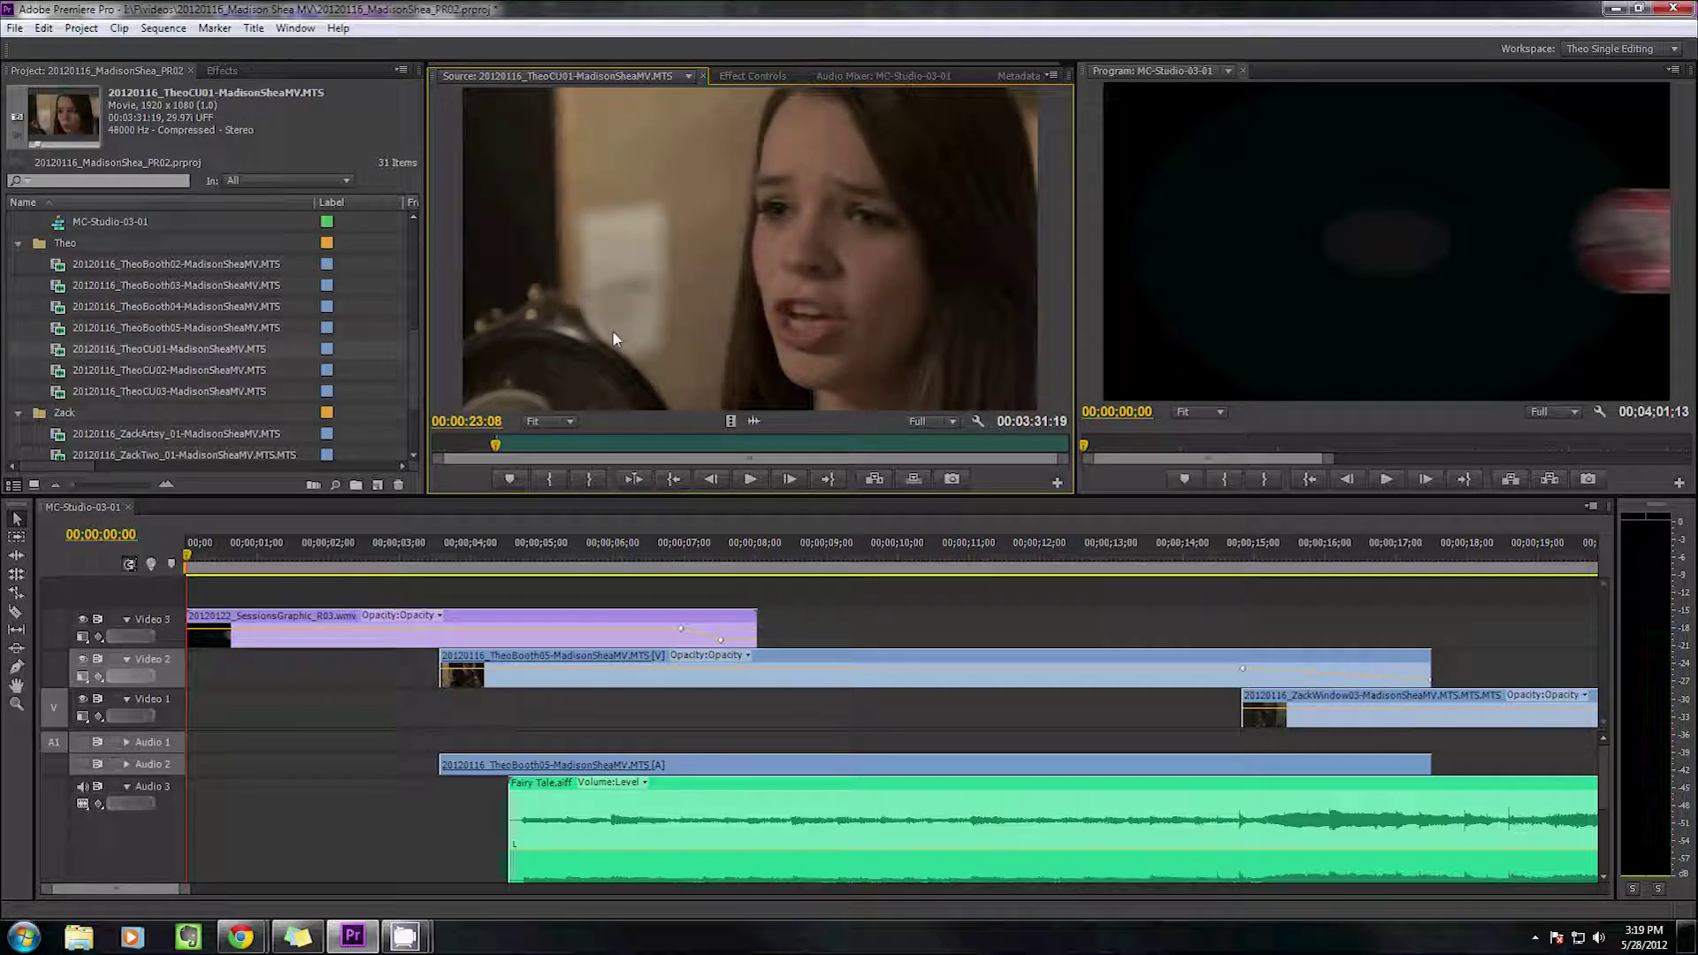
{"action": "key", "text": "j"}
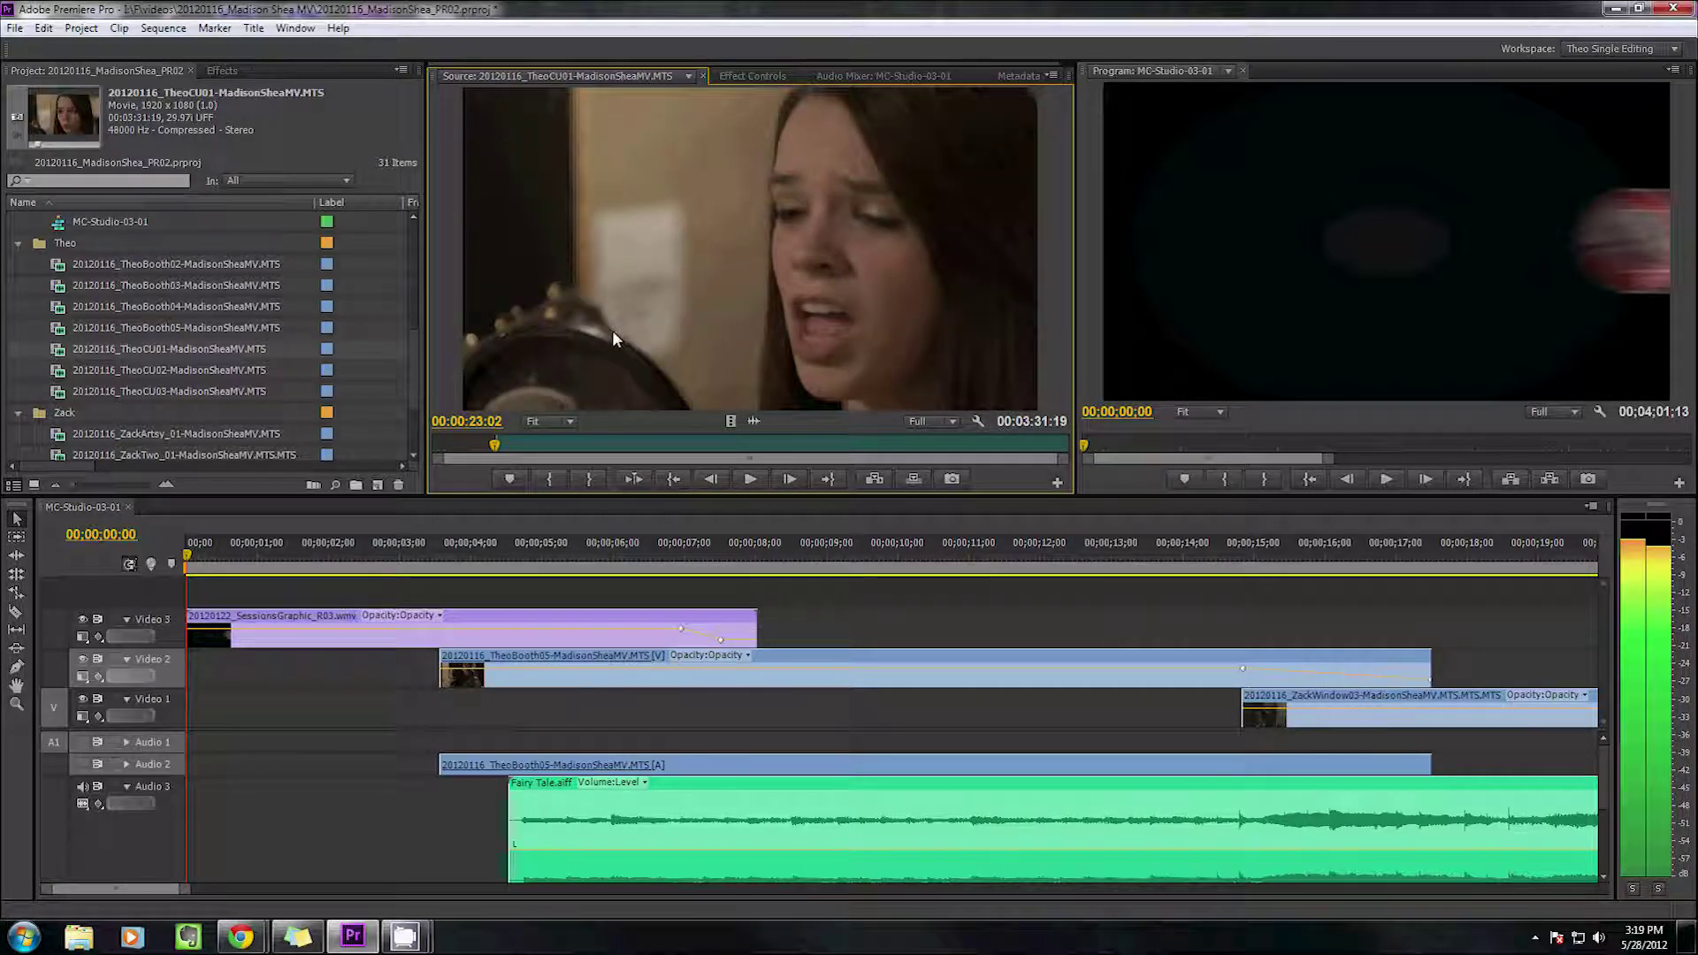
{"action": "key", "text": "l"}
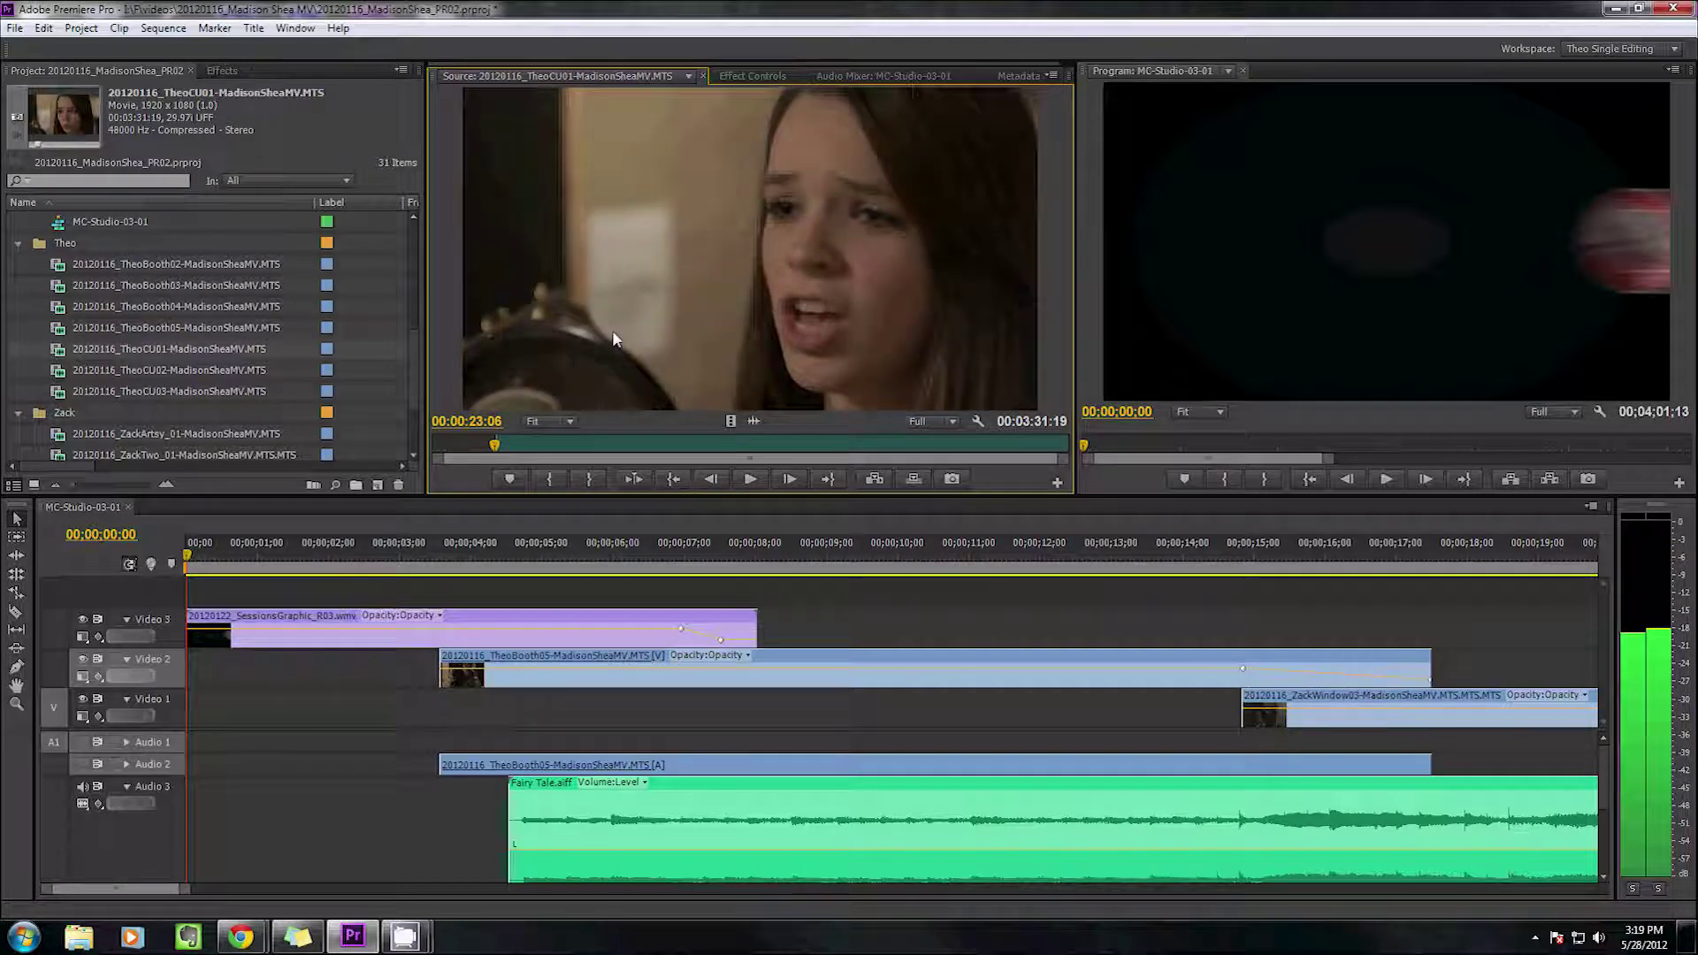
{"action": "key", "text": "j"}
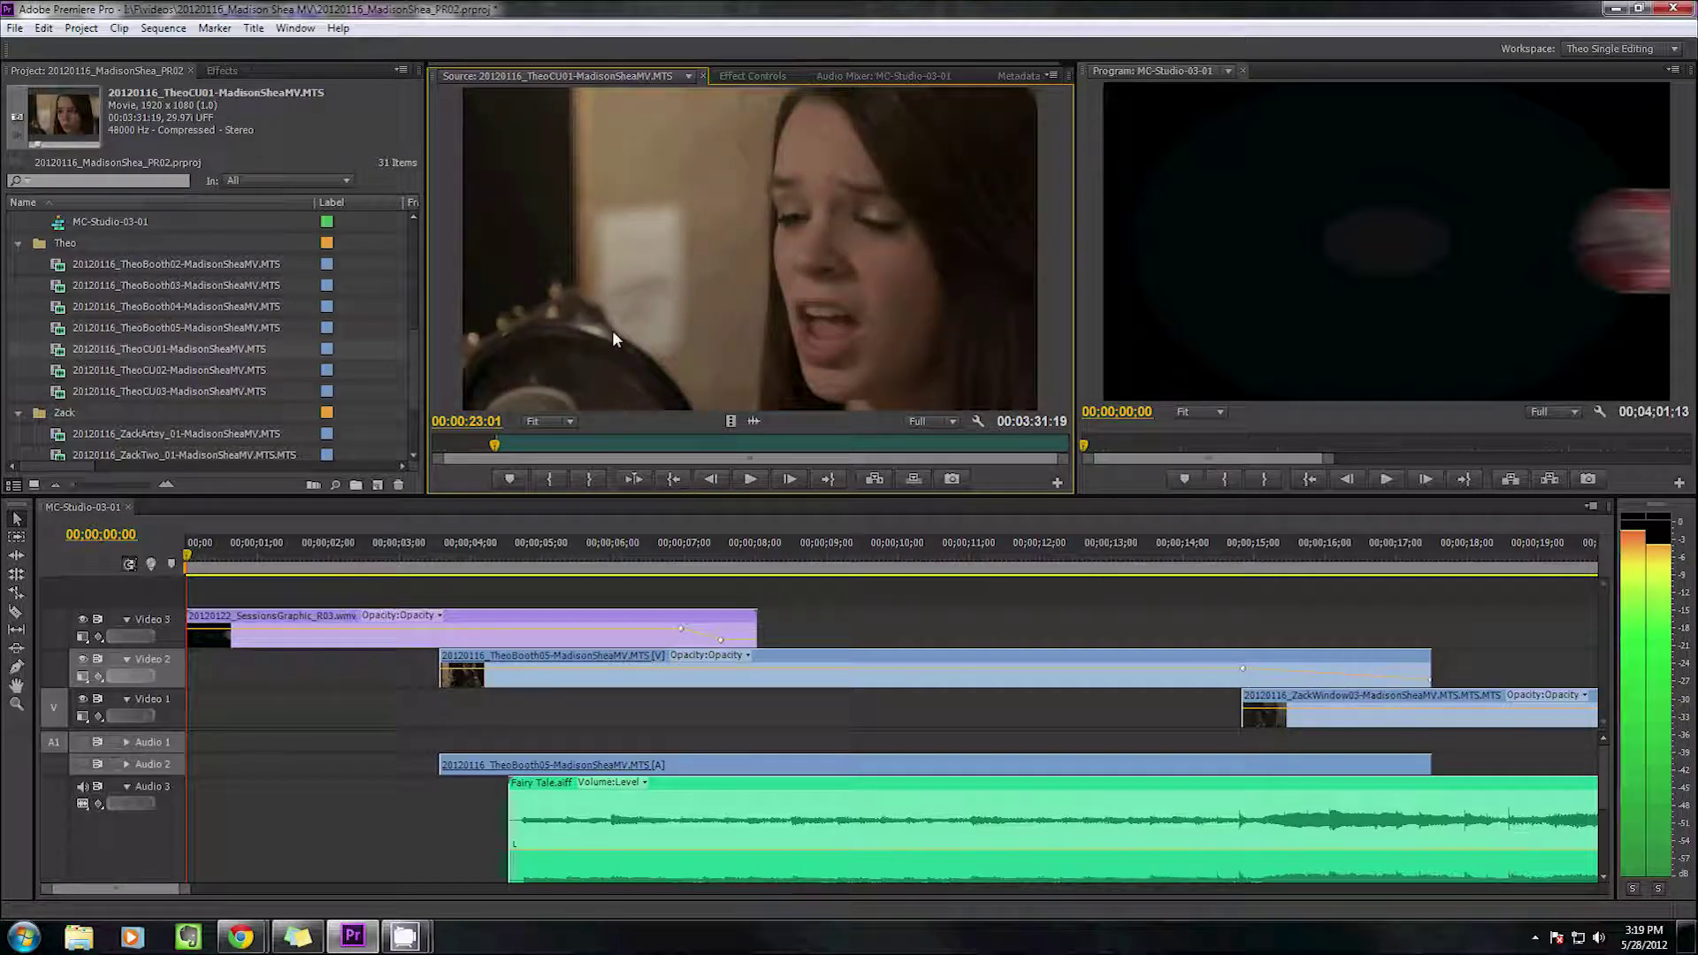
{"action": "key", "text": "k"}
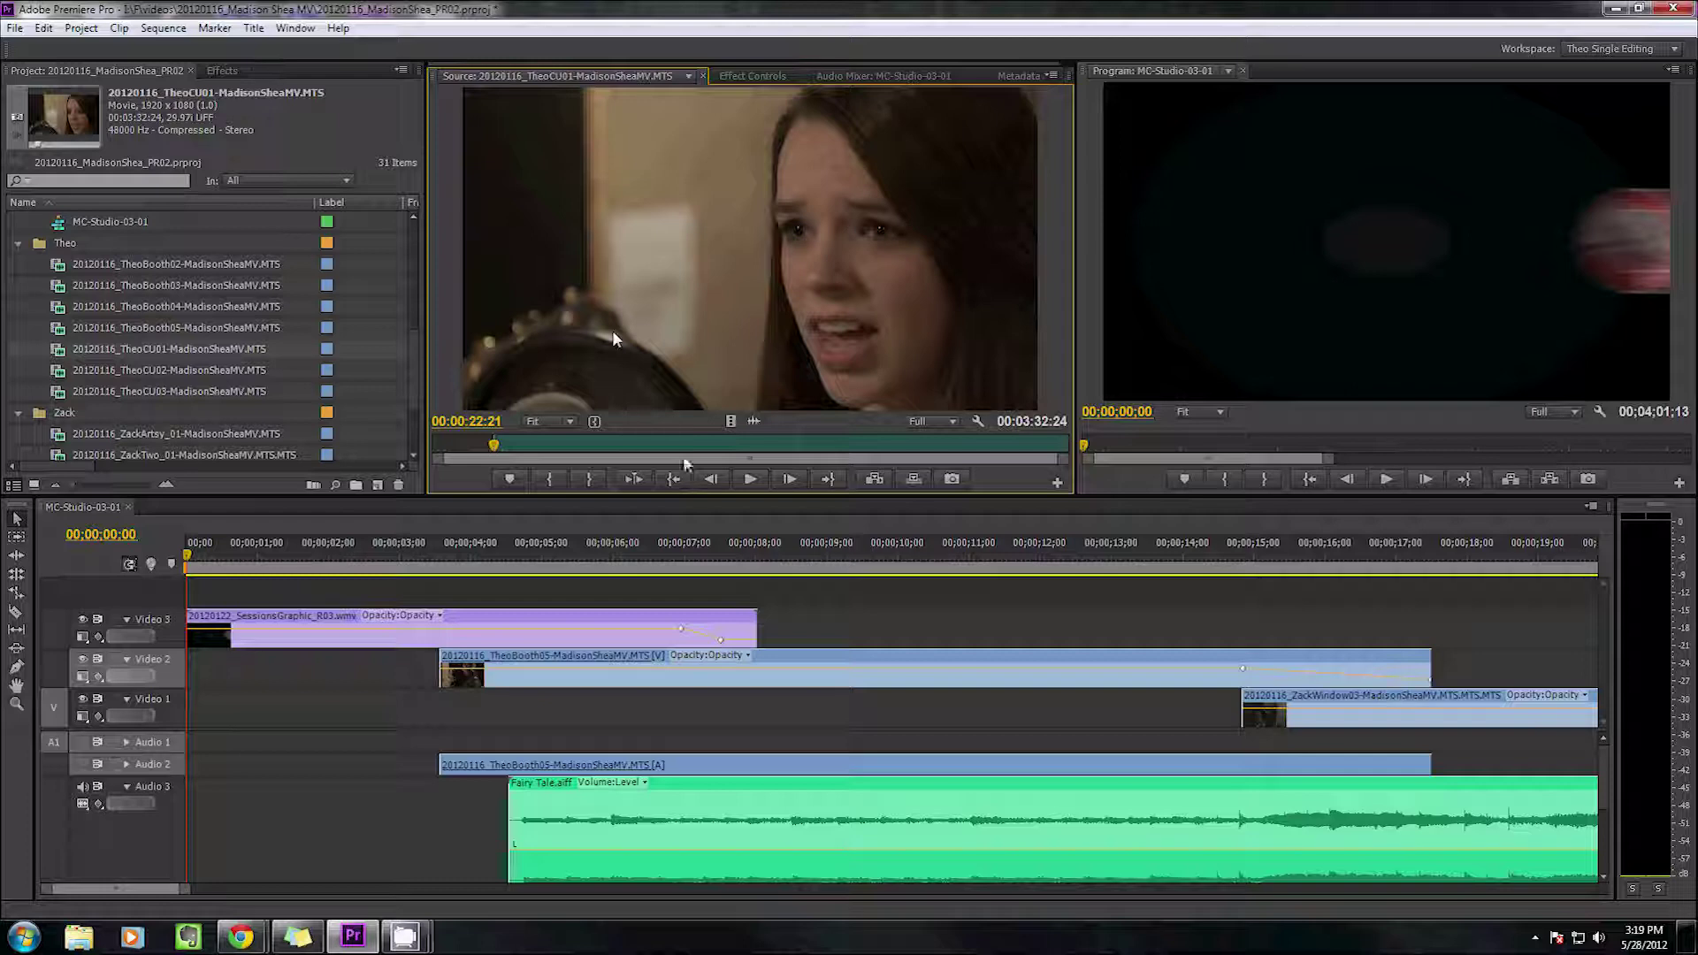
Play and pause the source clip repeatedly just after its In point to preview the marked section
{"action": "key", "text": "space"}
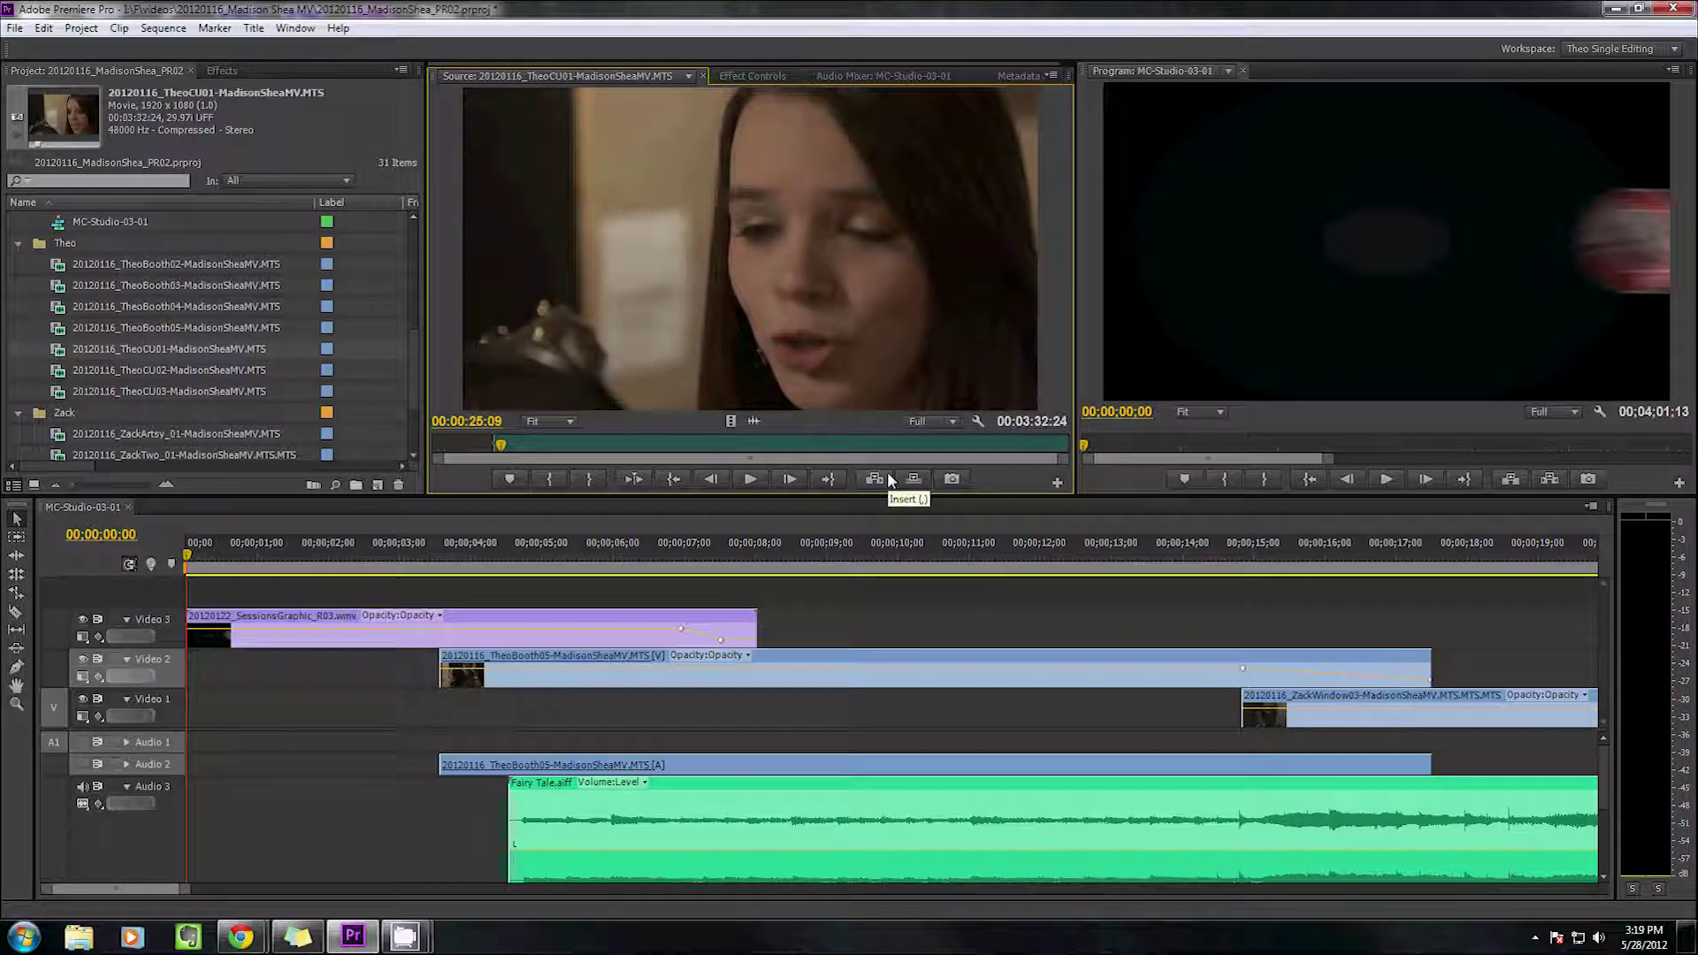
{"action": "key", "text": "space"}
{"action": "key", "text": "space"}
{"action": "key", "text": "space"}
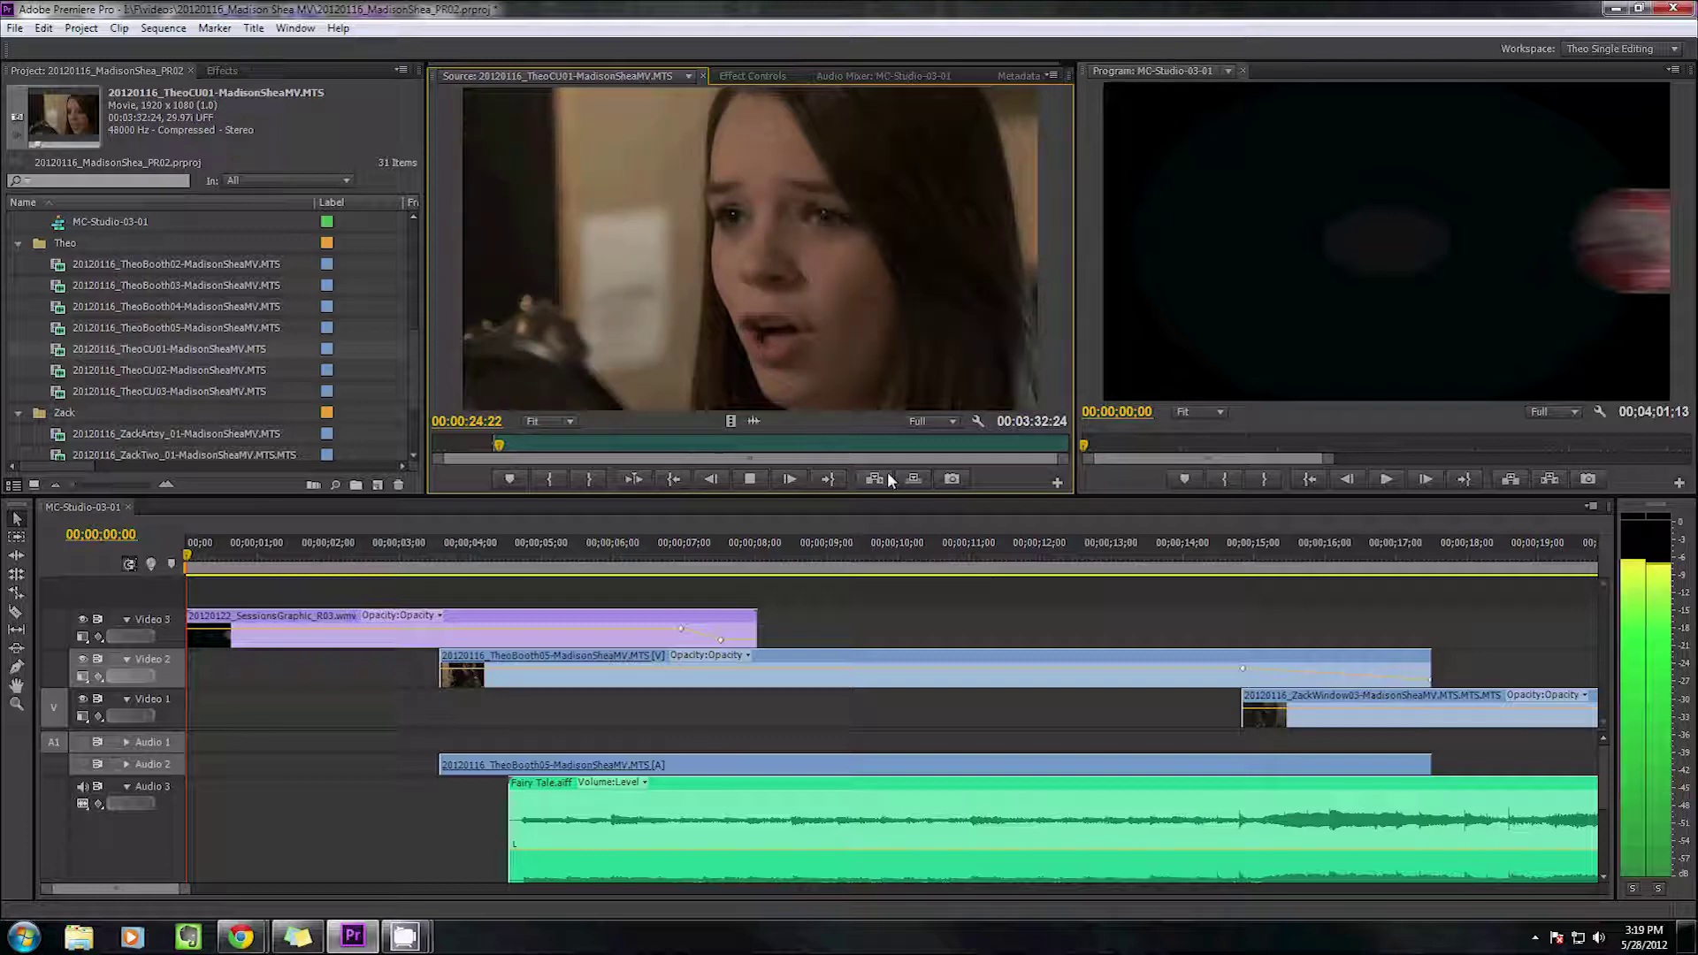
{"action": "key", "text": "space"}
{"action": "key", "text": "space"}
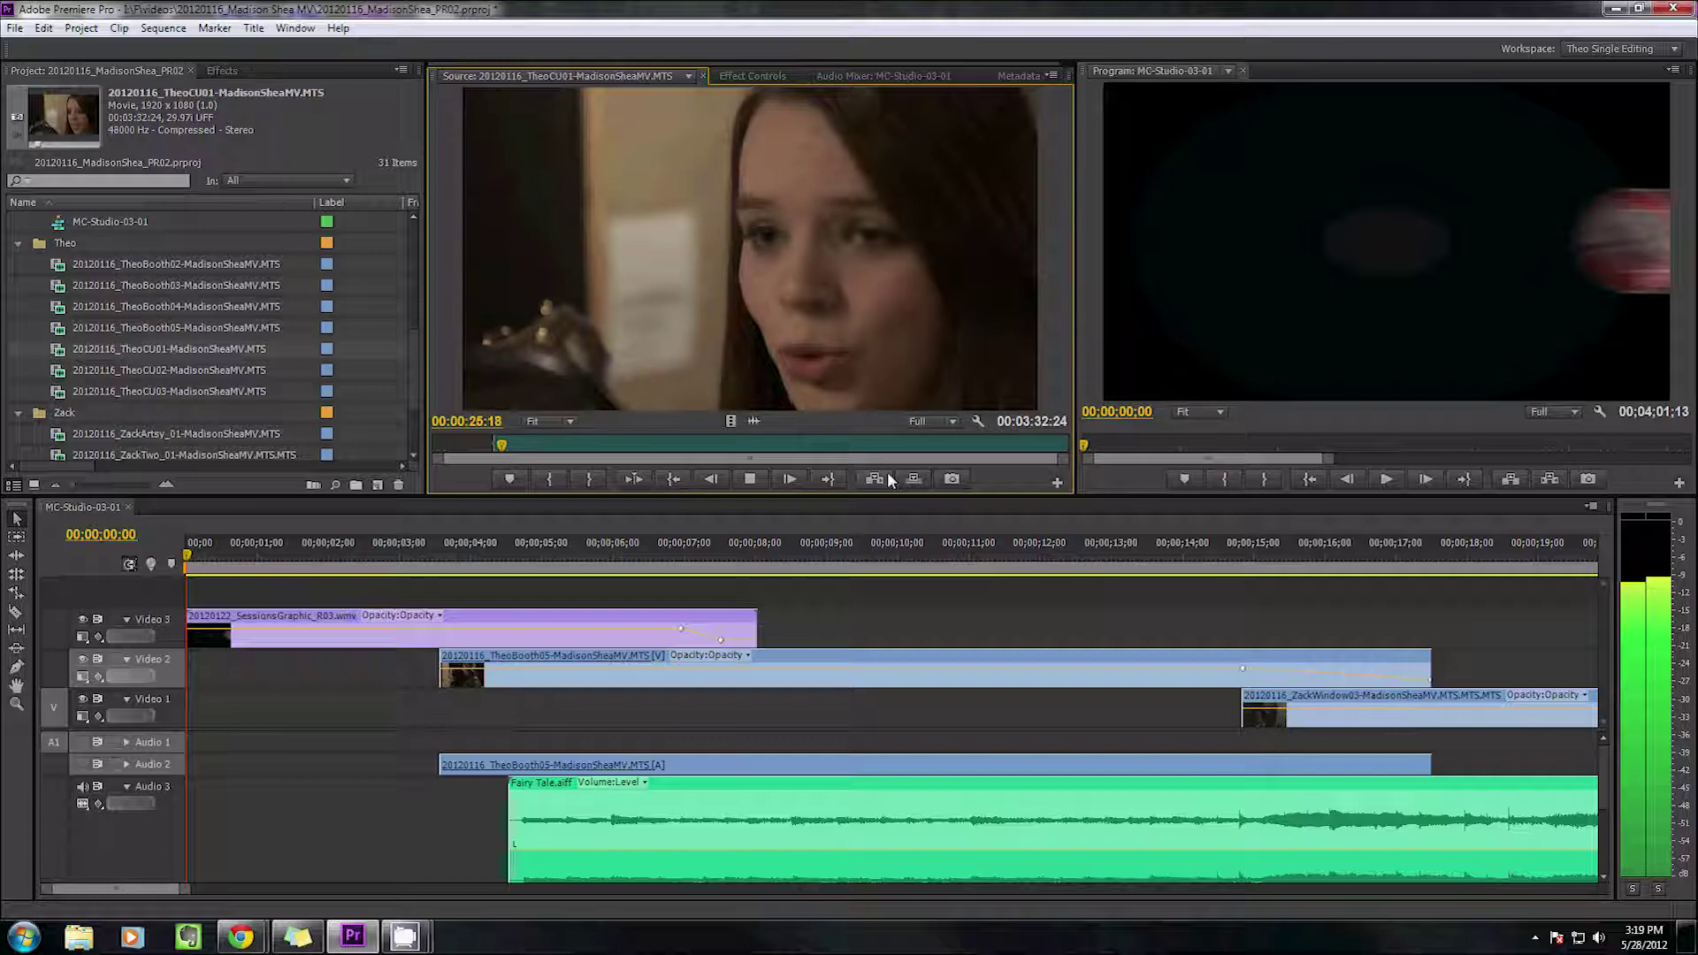
{"action": "key", "text": "space"}
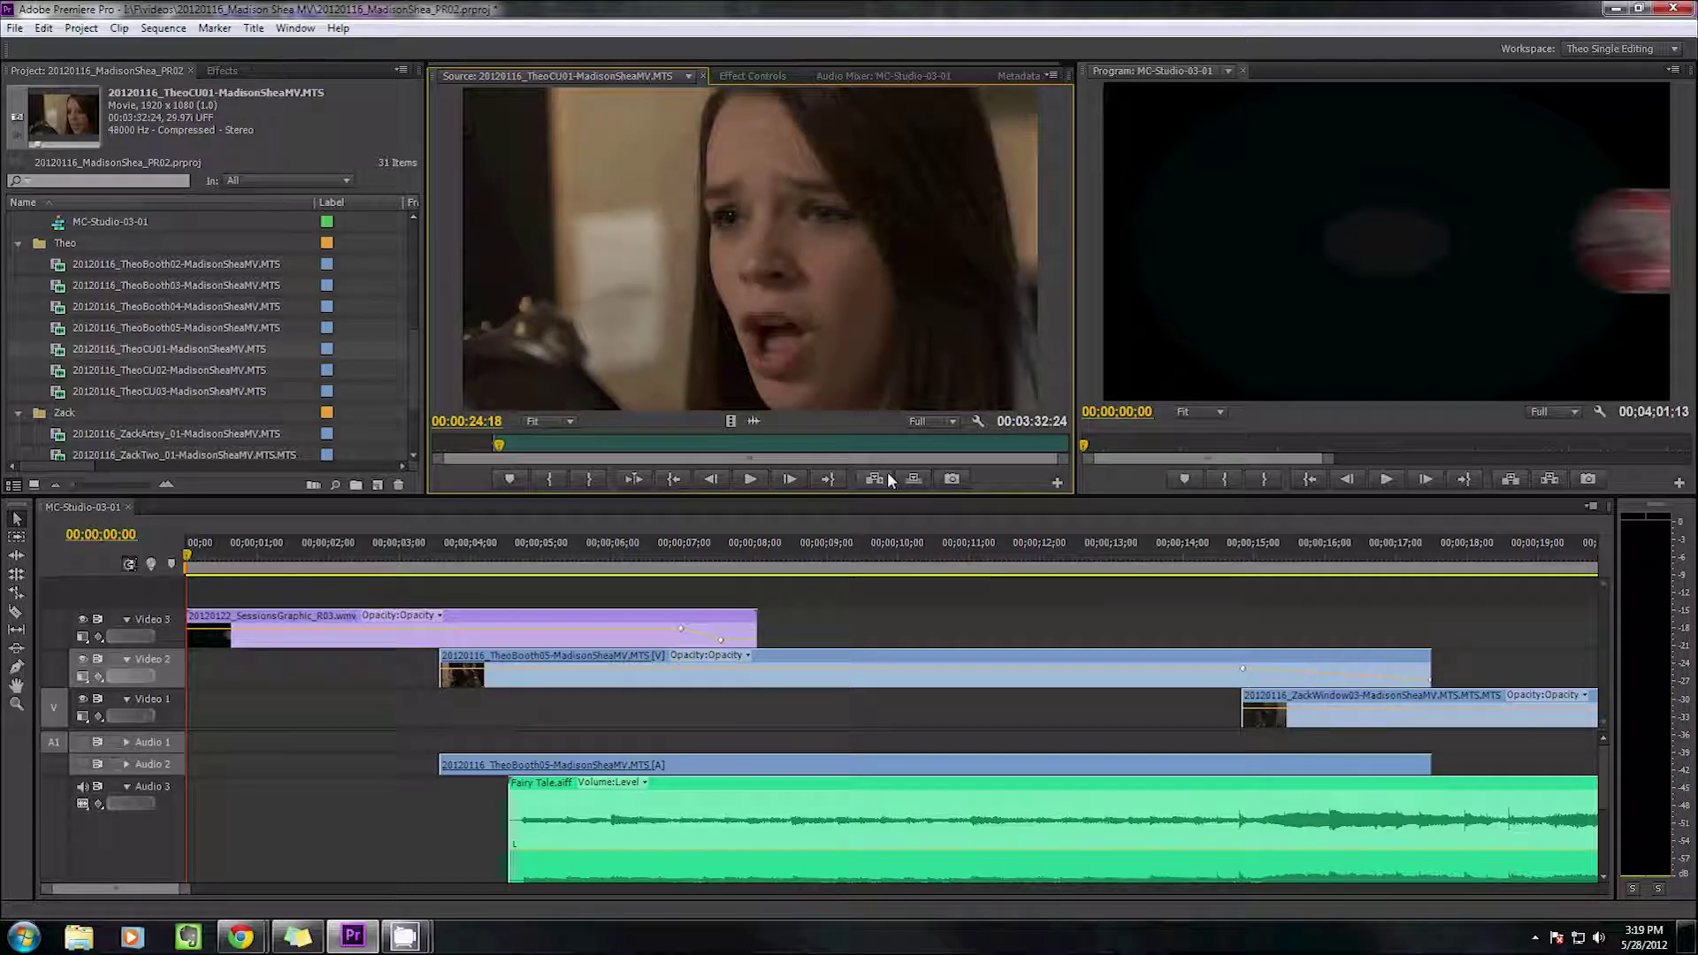
Step the source playhead back three frames and forward by two five-frame jumps, playing the clip after each move
{"action": "key", "text": "Left"}
{"action": "key", "text": "Left"}
{"action": "key", "text": "Left"}
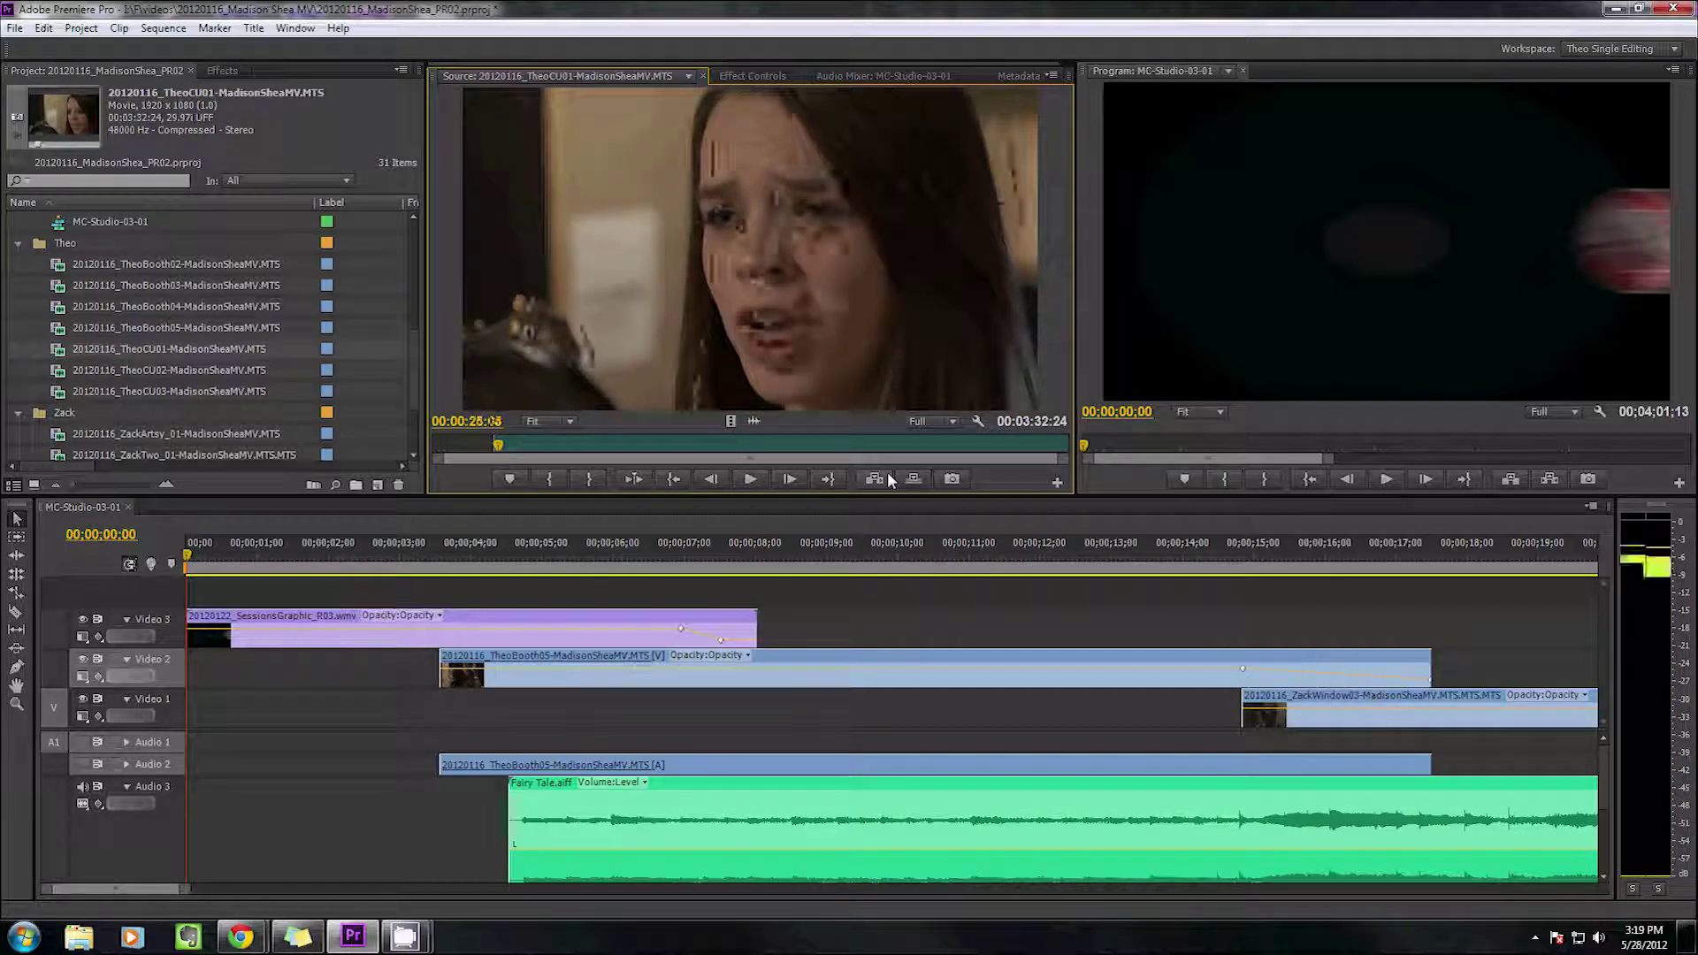
{"action": "key", "text": "space"}
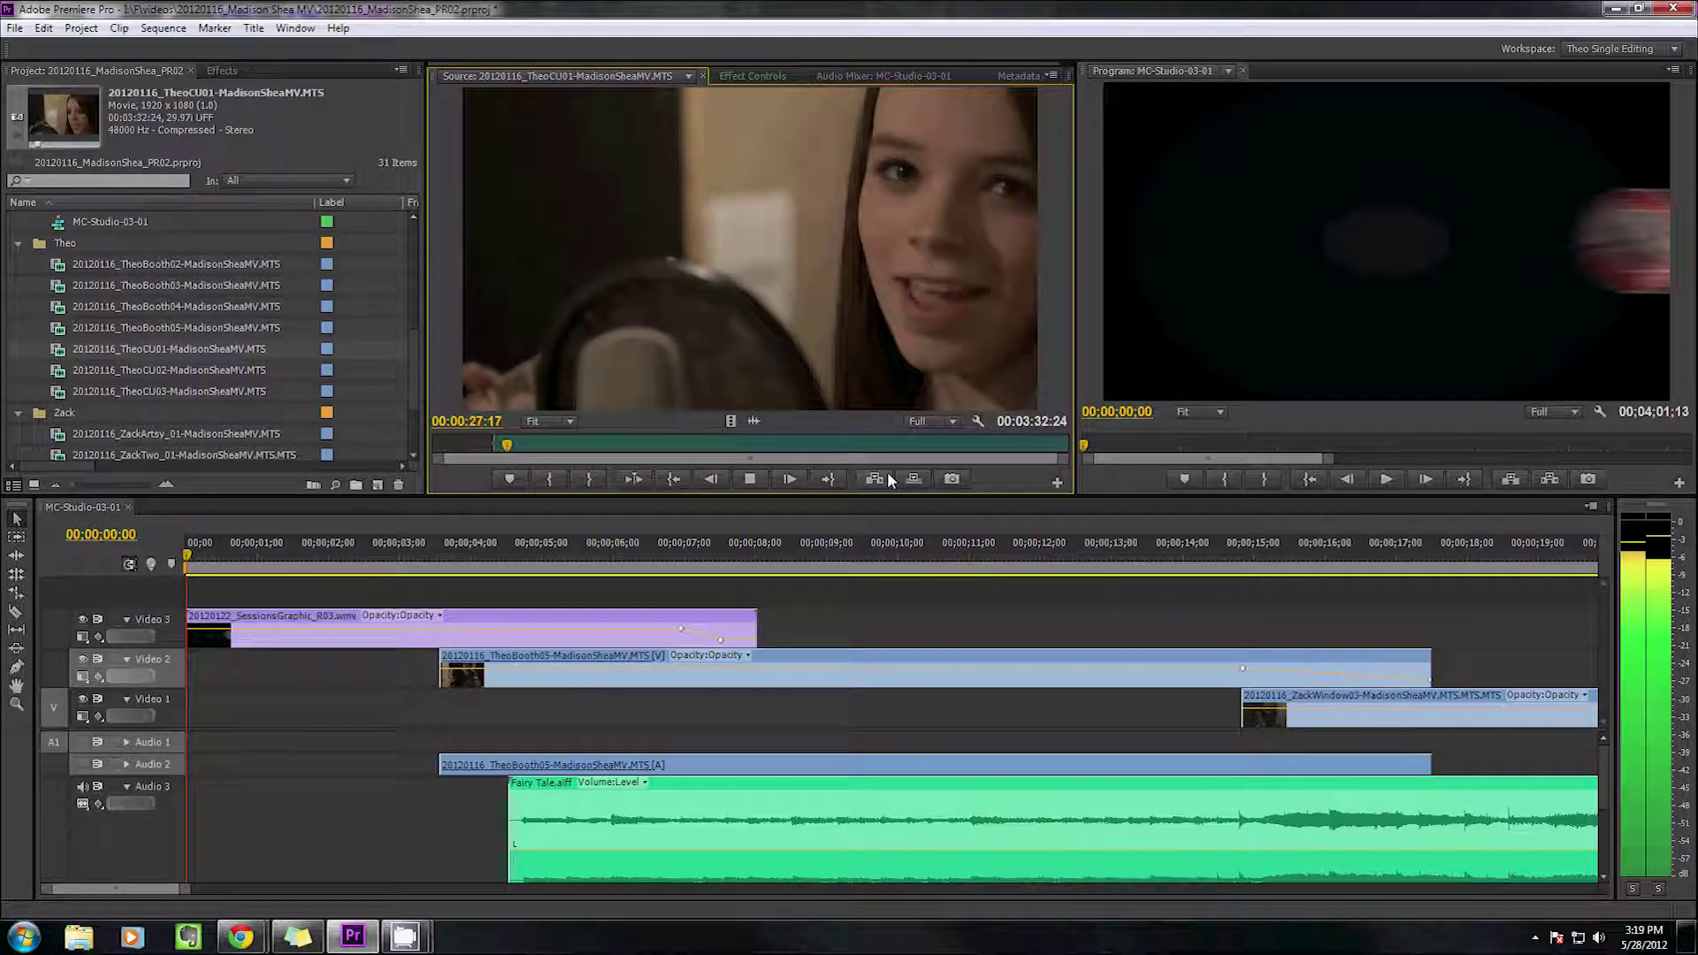
{"action": "key", "text": "space"}
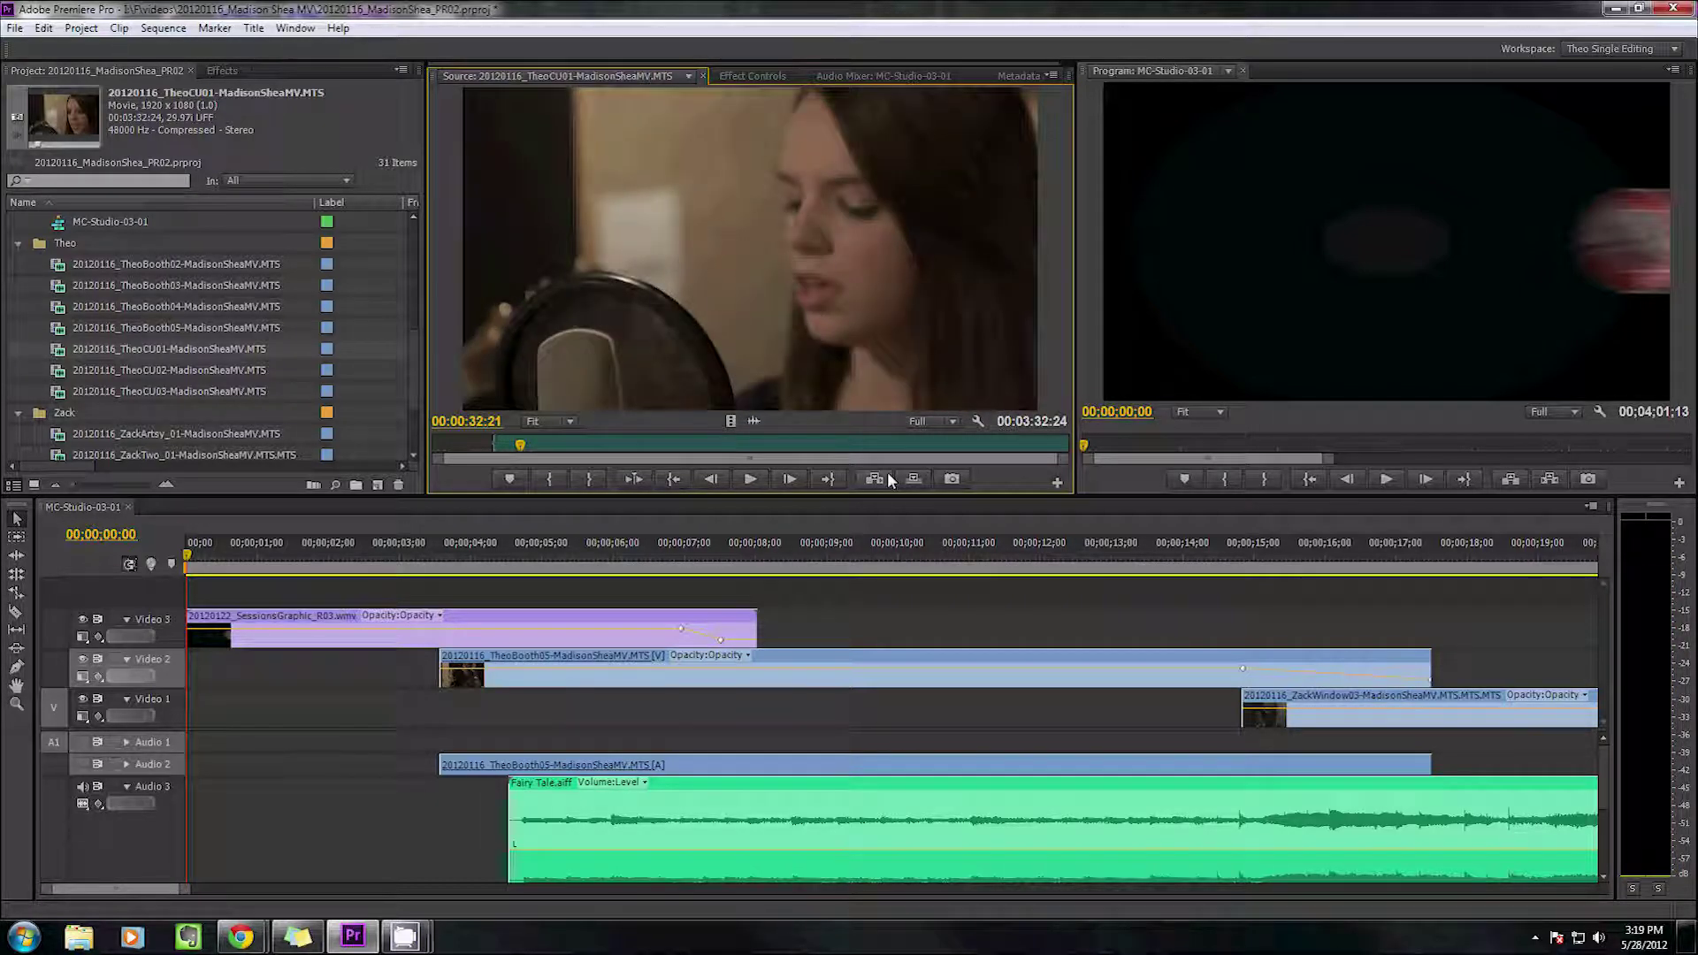
{"action": "key", "text": "shift+Right"}
{"action": "key", "text": "shift+Right"}
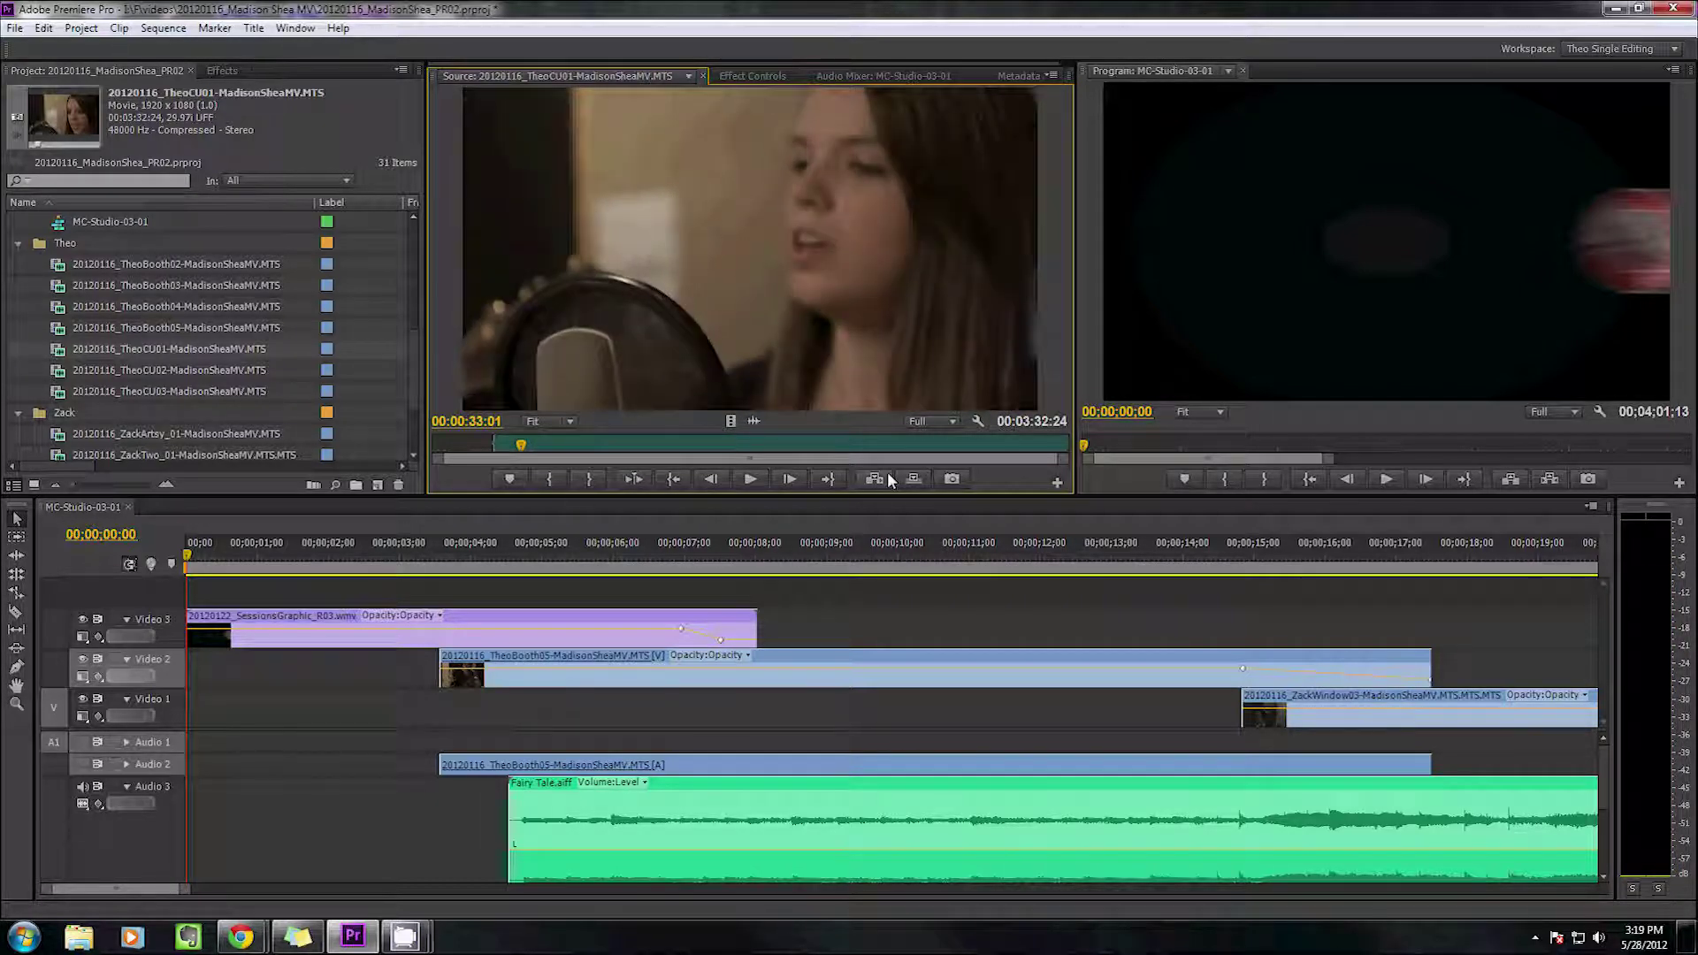
{"action": "key", "text": "space"}
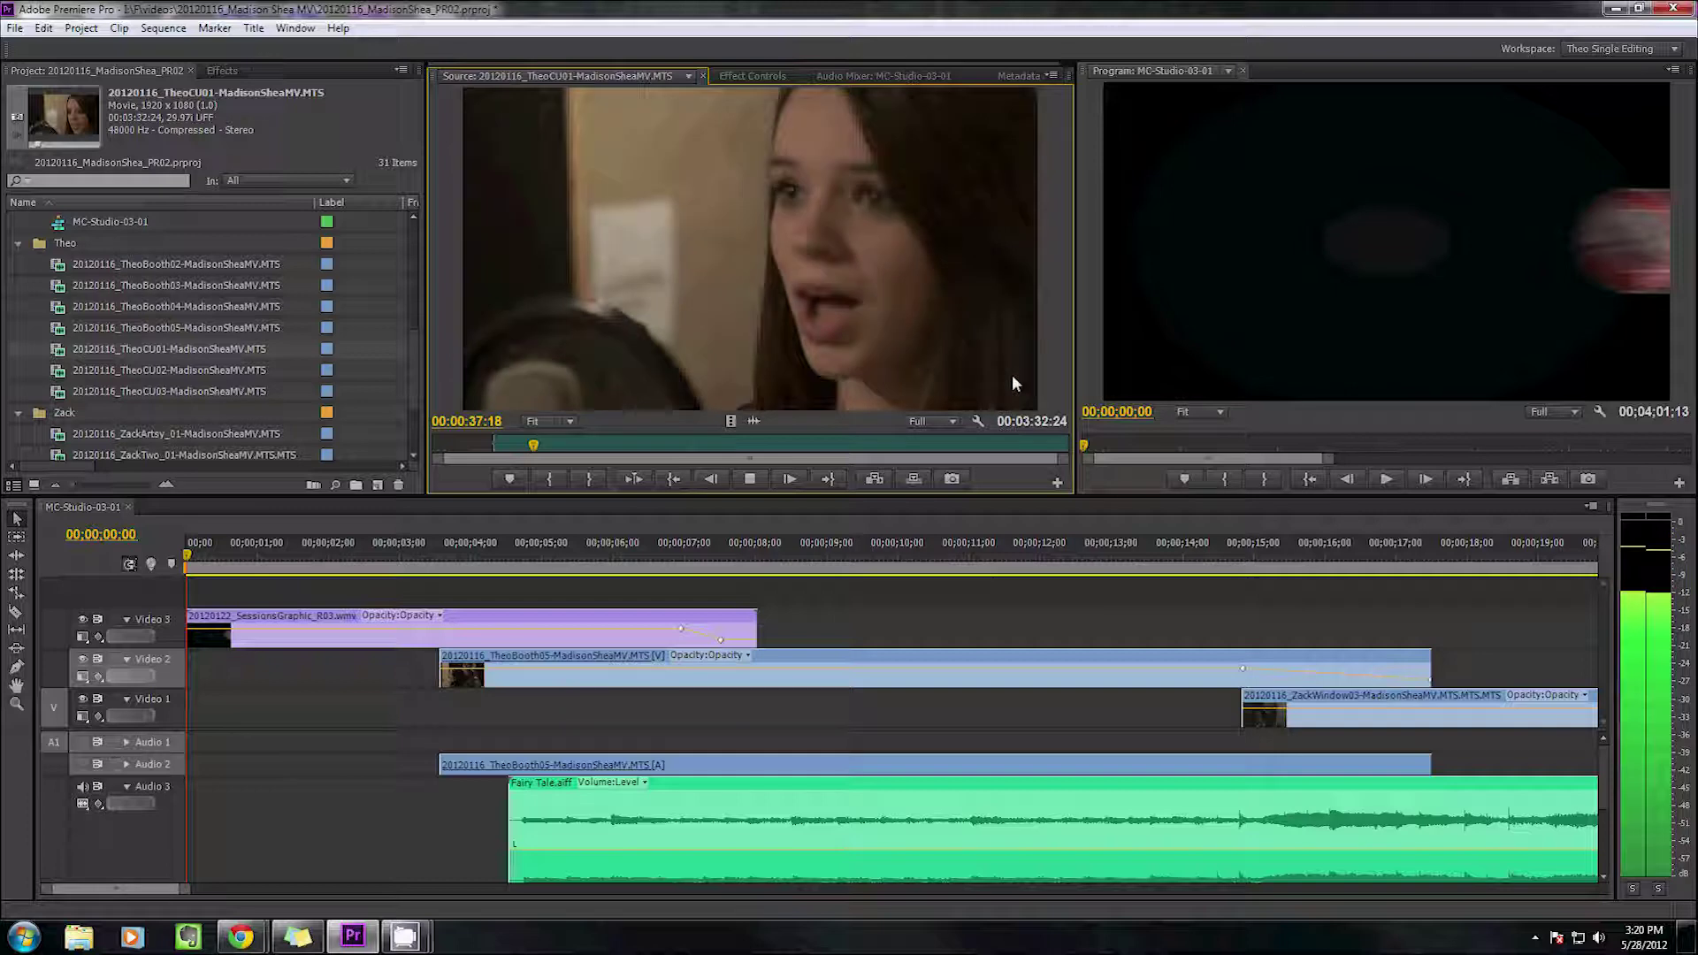
Stop playback, mark the source clip's Out point at 00:00:38:08, and return the playhead to it after scrubbing elsewhere in the clip
{"action": "key", "text": "space"}
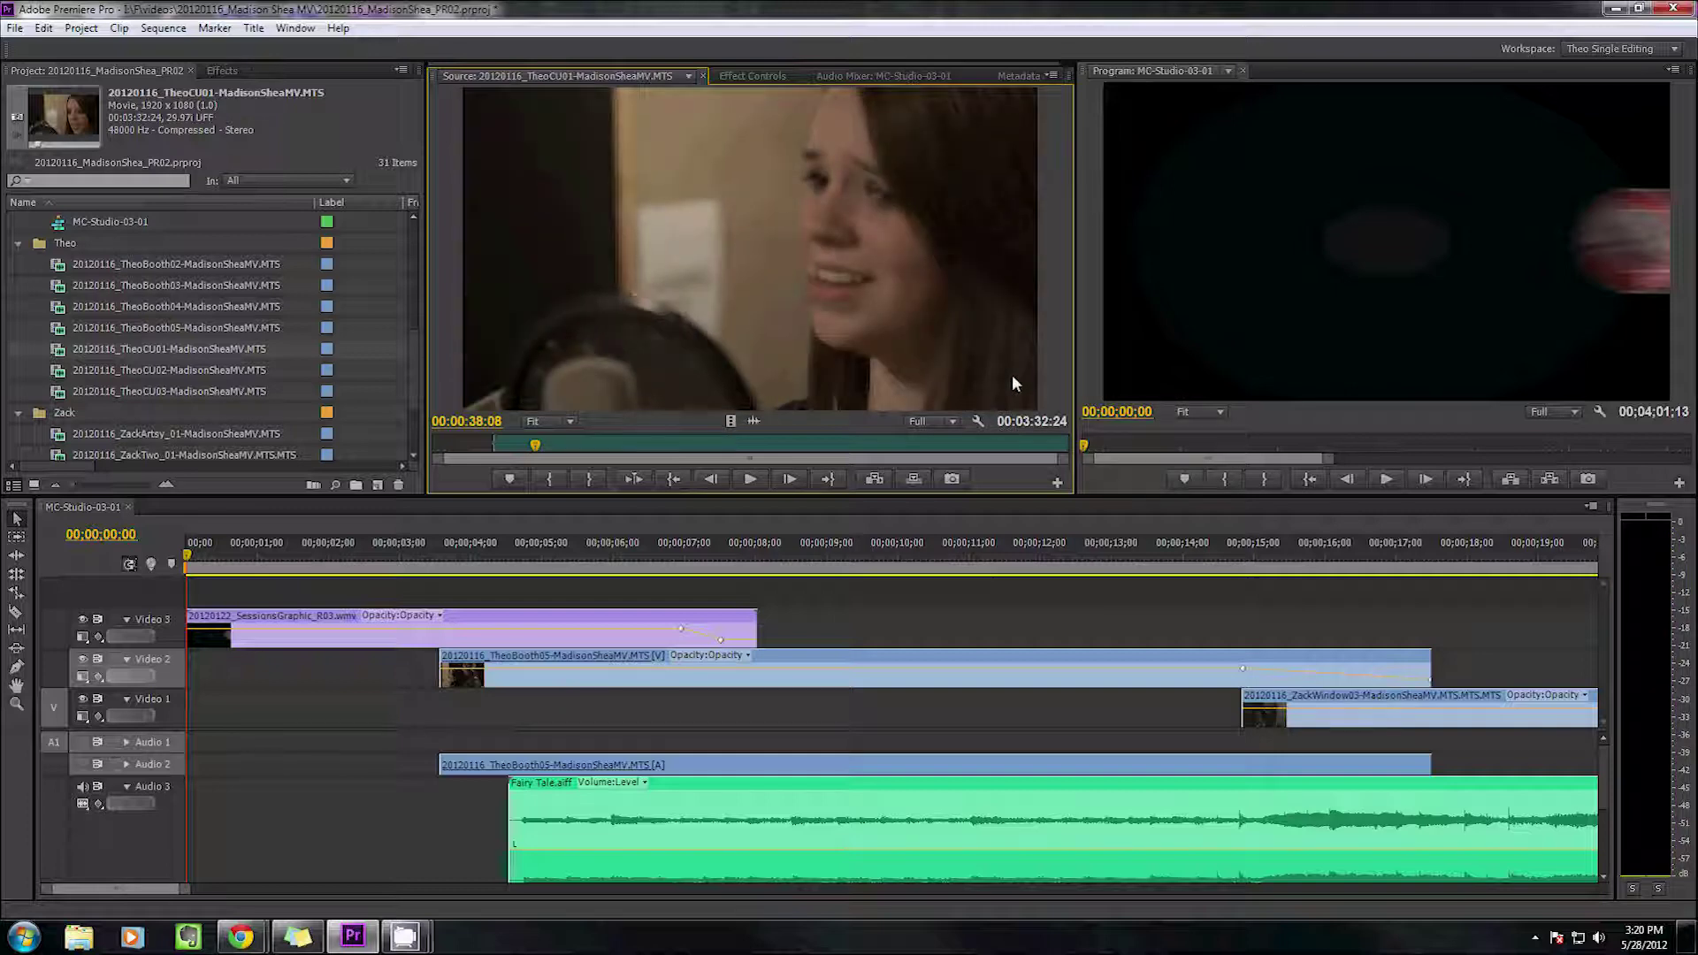
{"action": "key", "text": "o"}
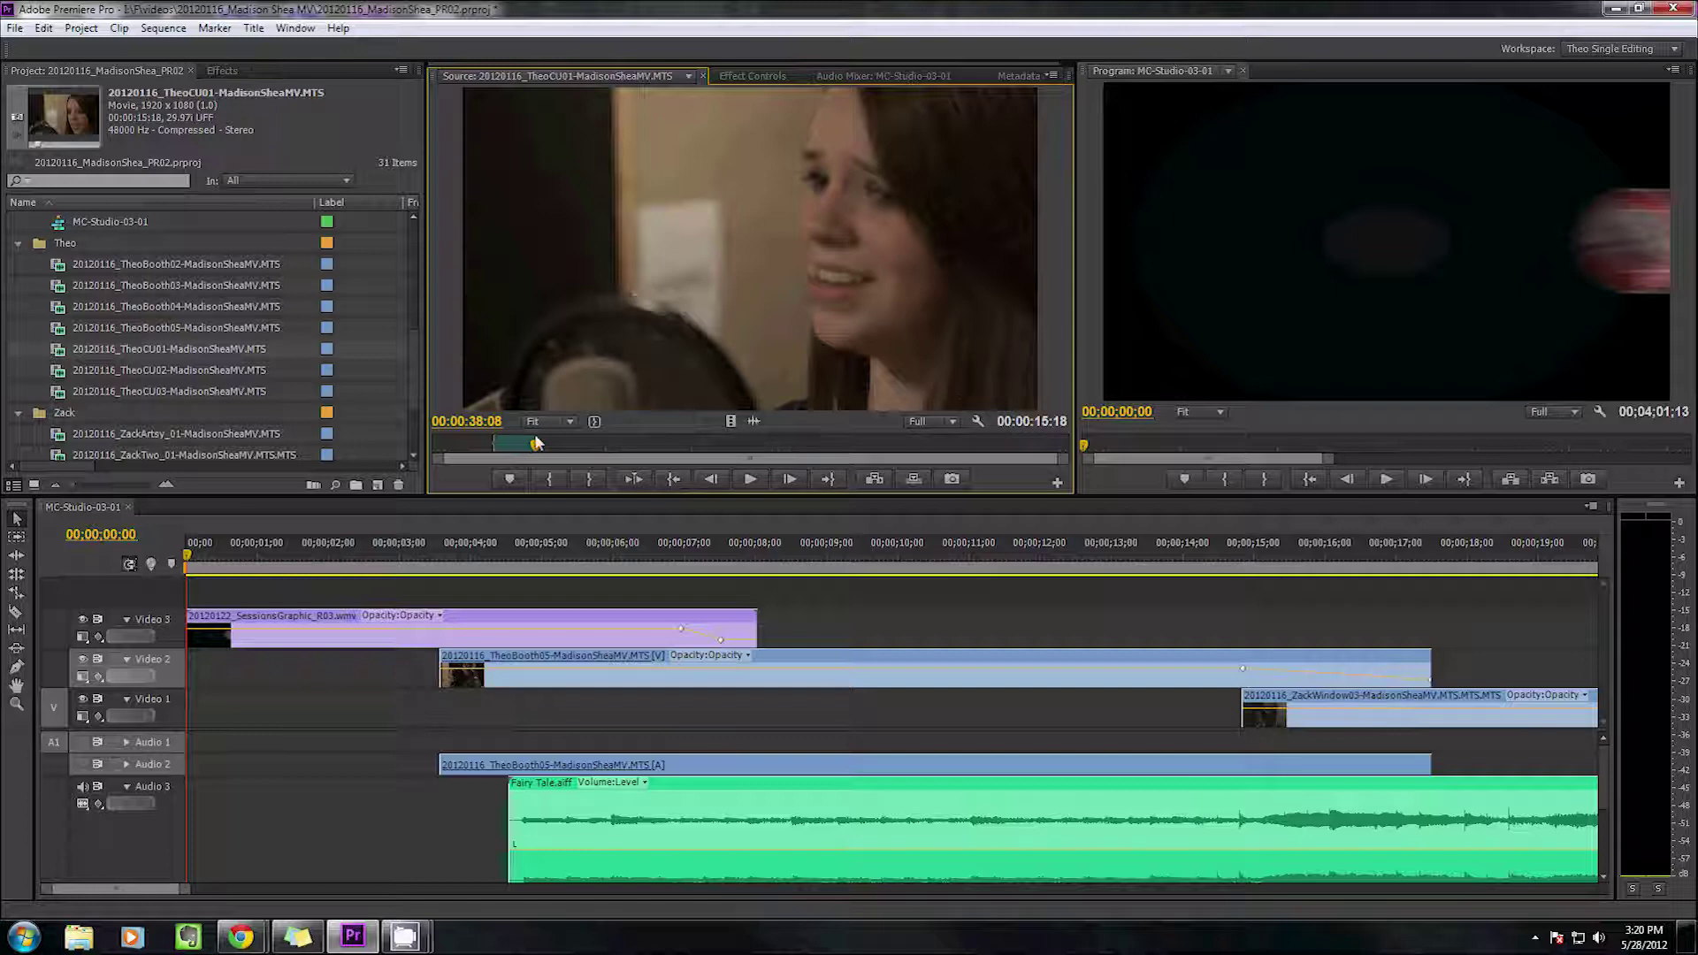
{"action": "left_click_drag", "start_coordinate": [534, 445], "coordinate": [610, 448]}
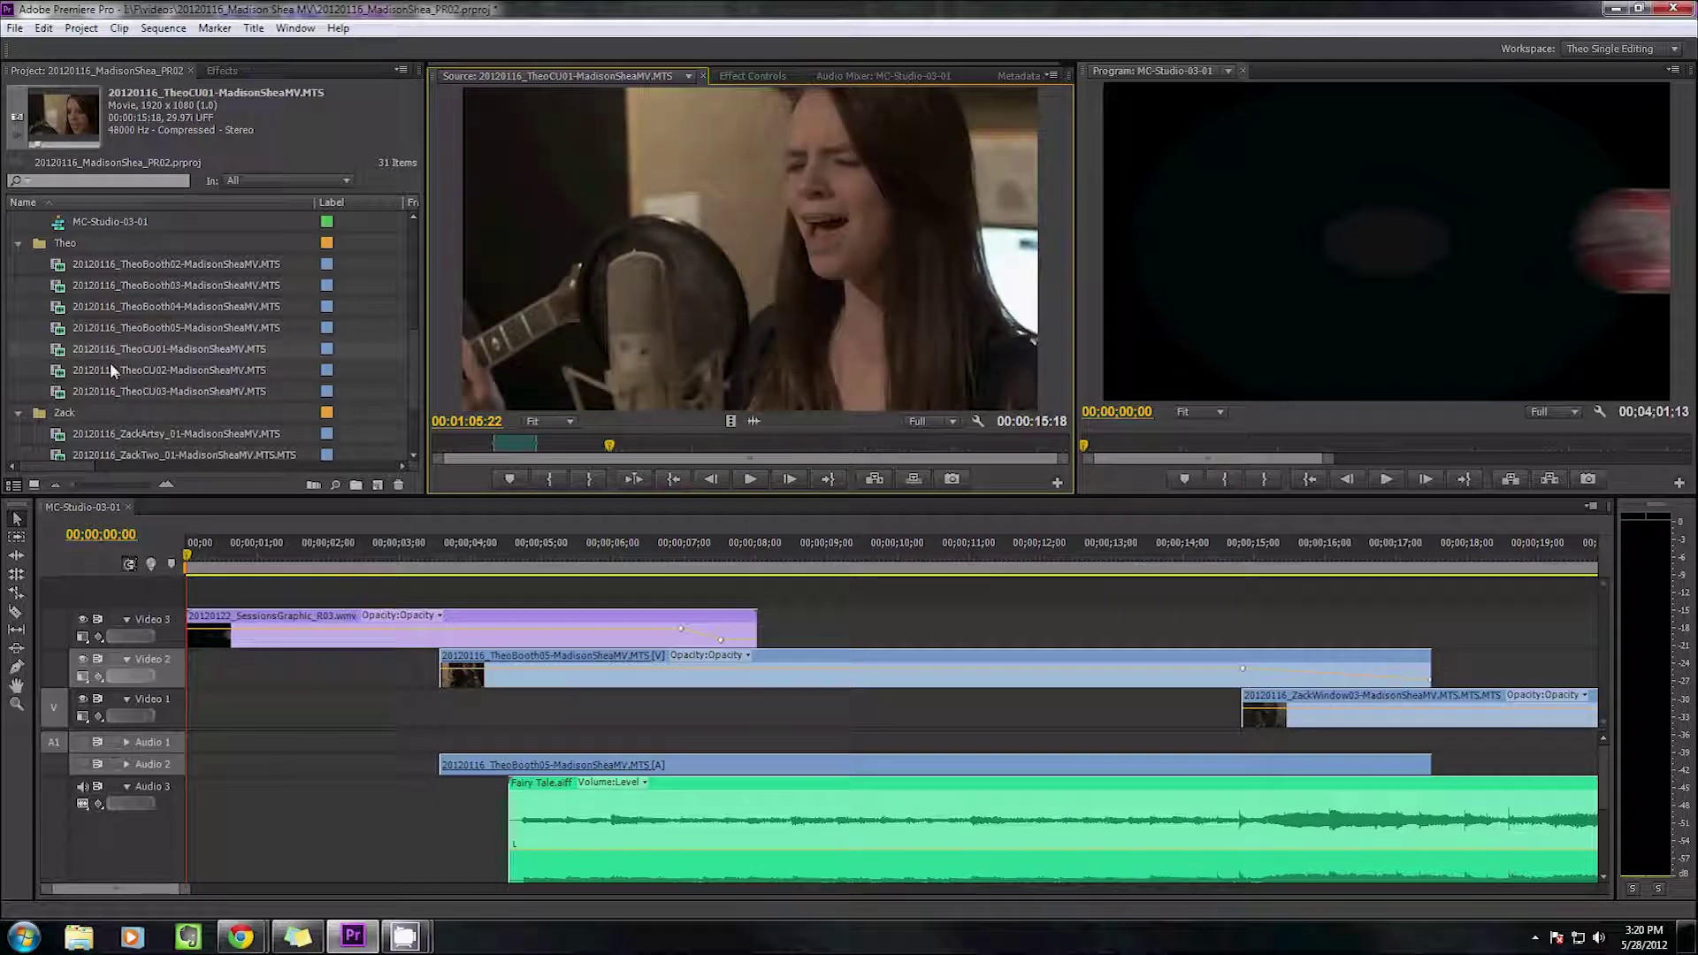
{"action": "left_click_drag", "start_coordinate": [608, 445], "coordinate": [511, 445]}
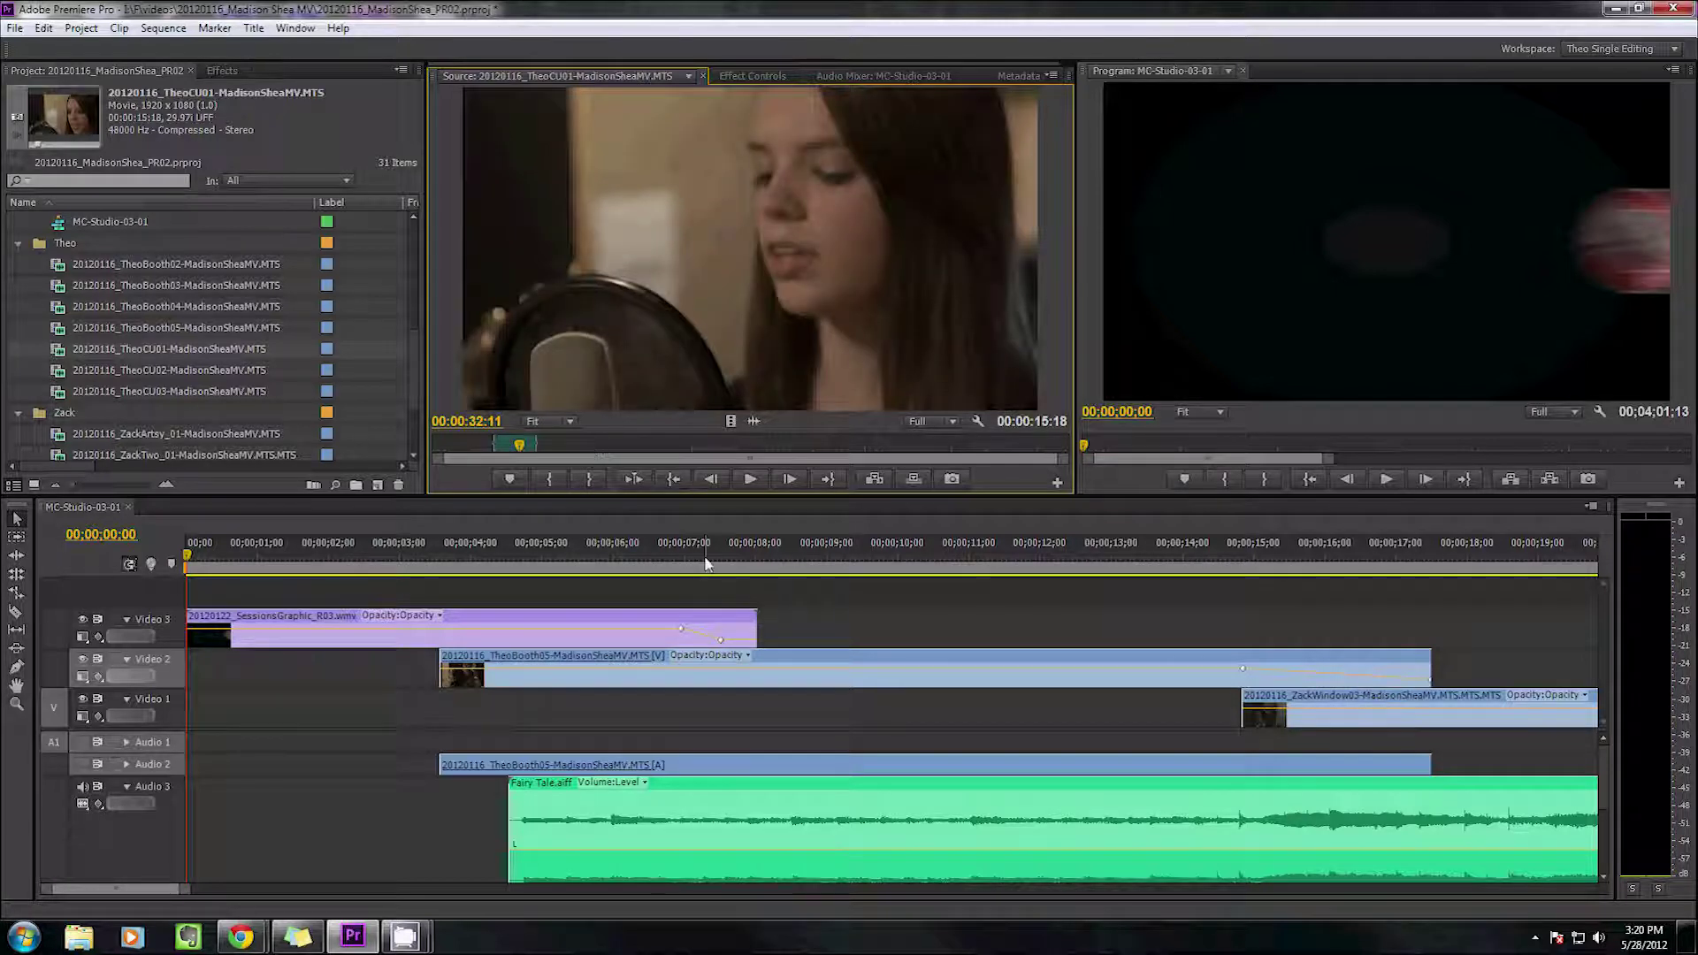
{"action": "left_click", "coordinate": [828, 479]}
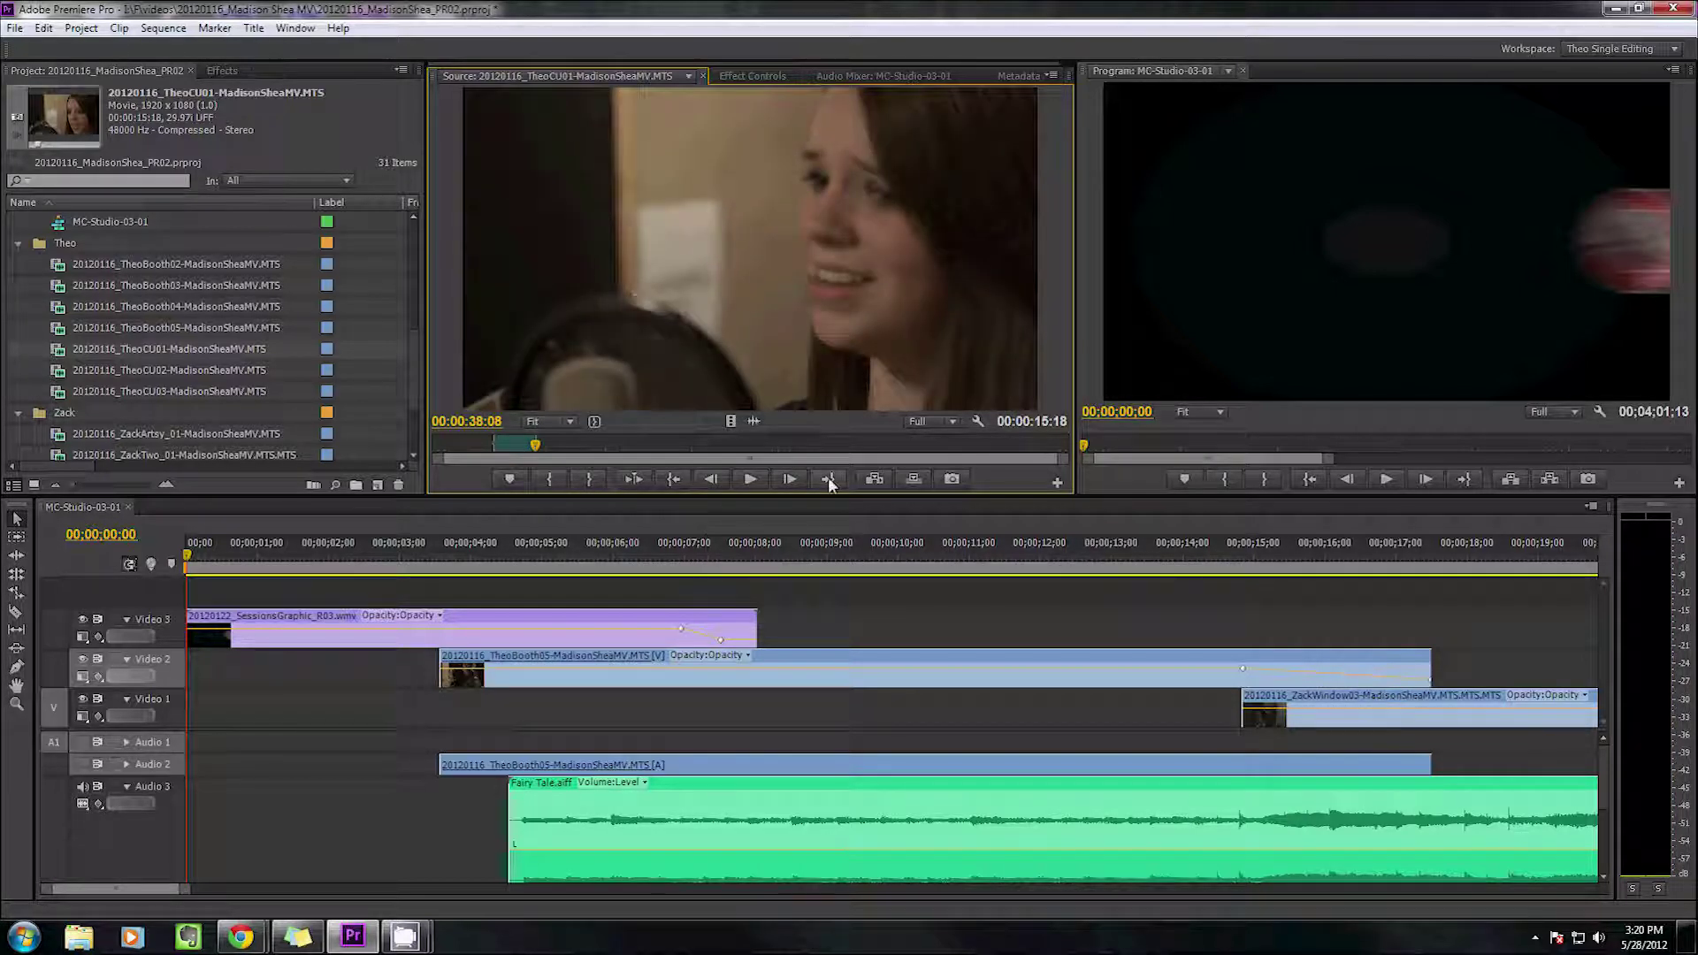
Scrub the source playhead back and forth within the marked section, ending at 00:00:28:14
{"action": "left_click", "coordinate": [522, 446]}
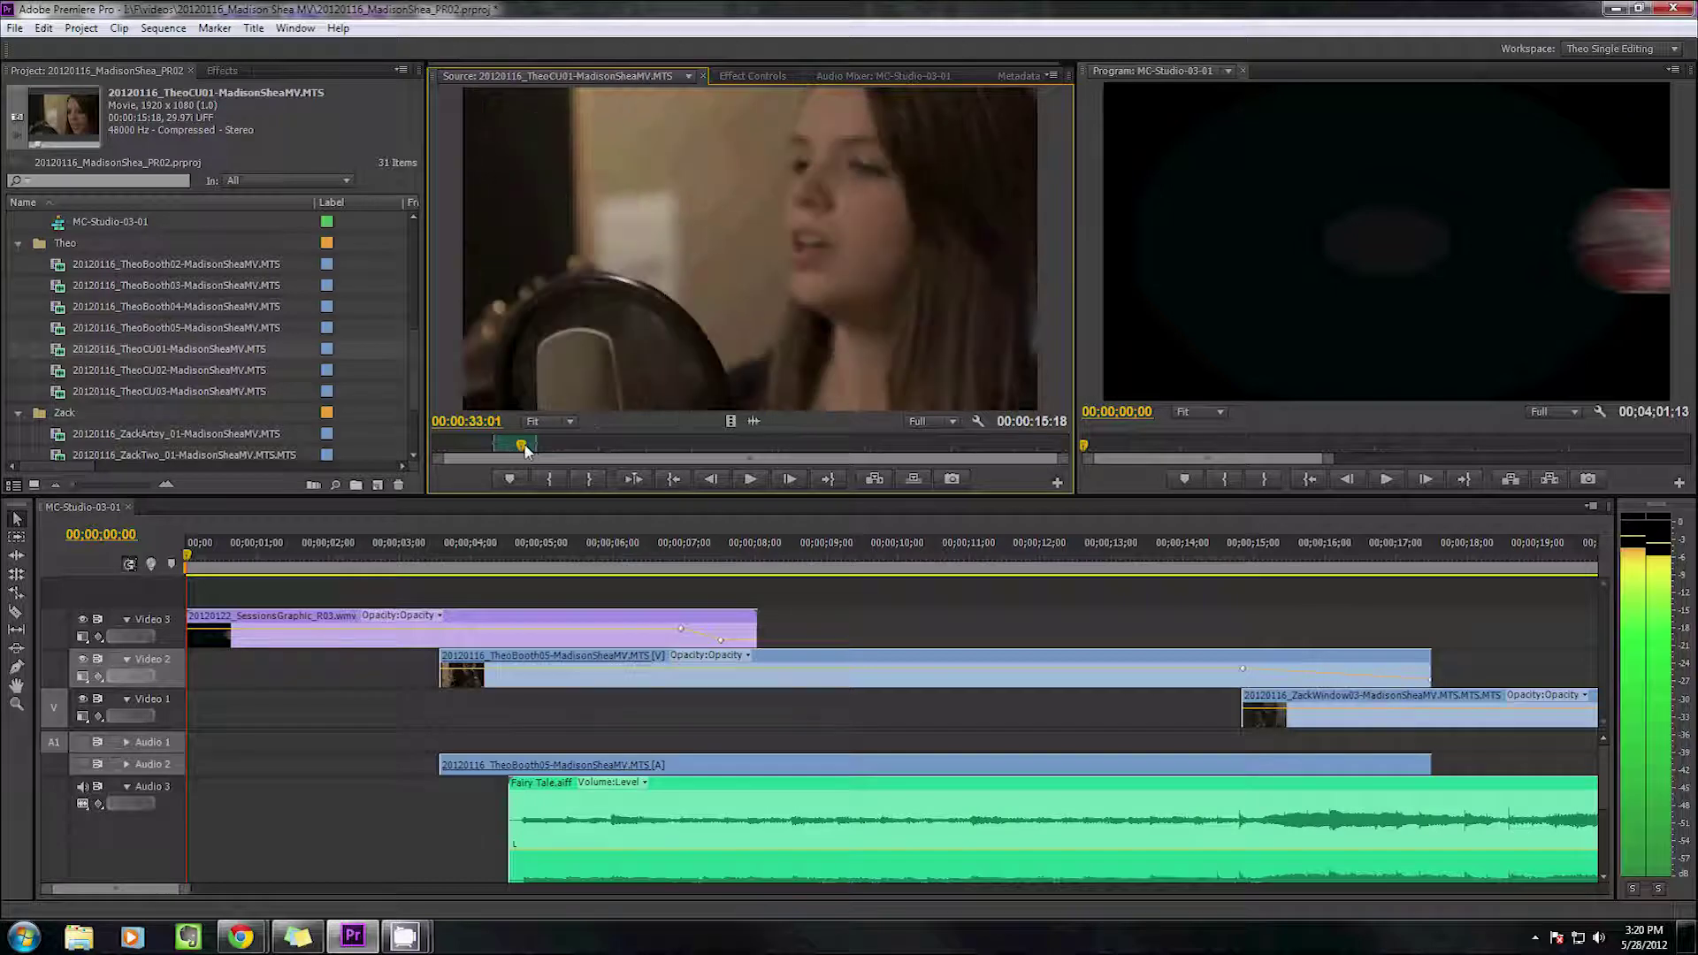
{"action": "left_click_drag", "start_coordinate": [525, 449], "coordinate": [499, 448]}
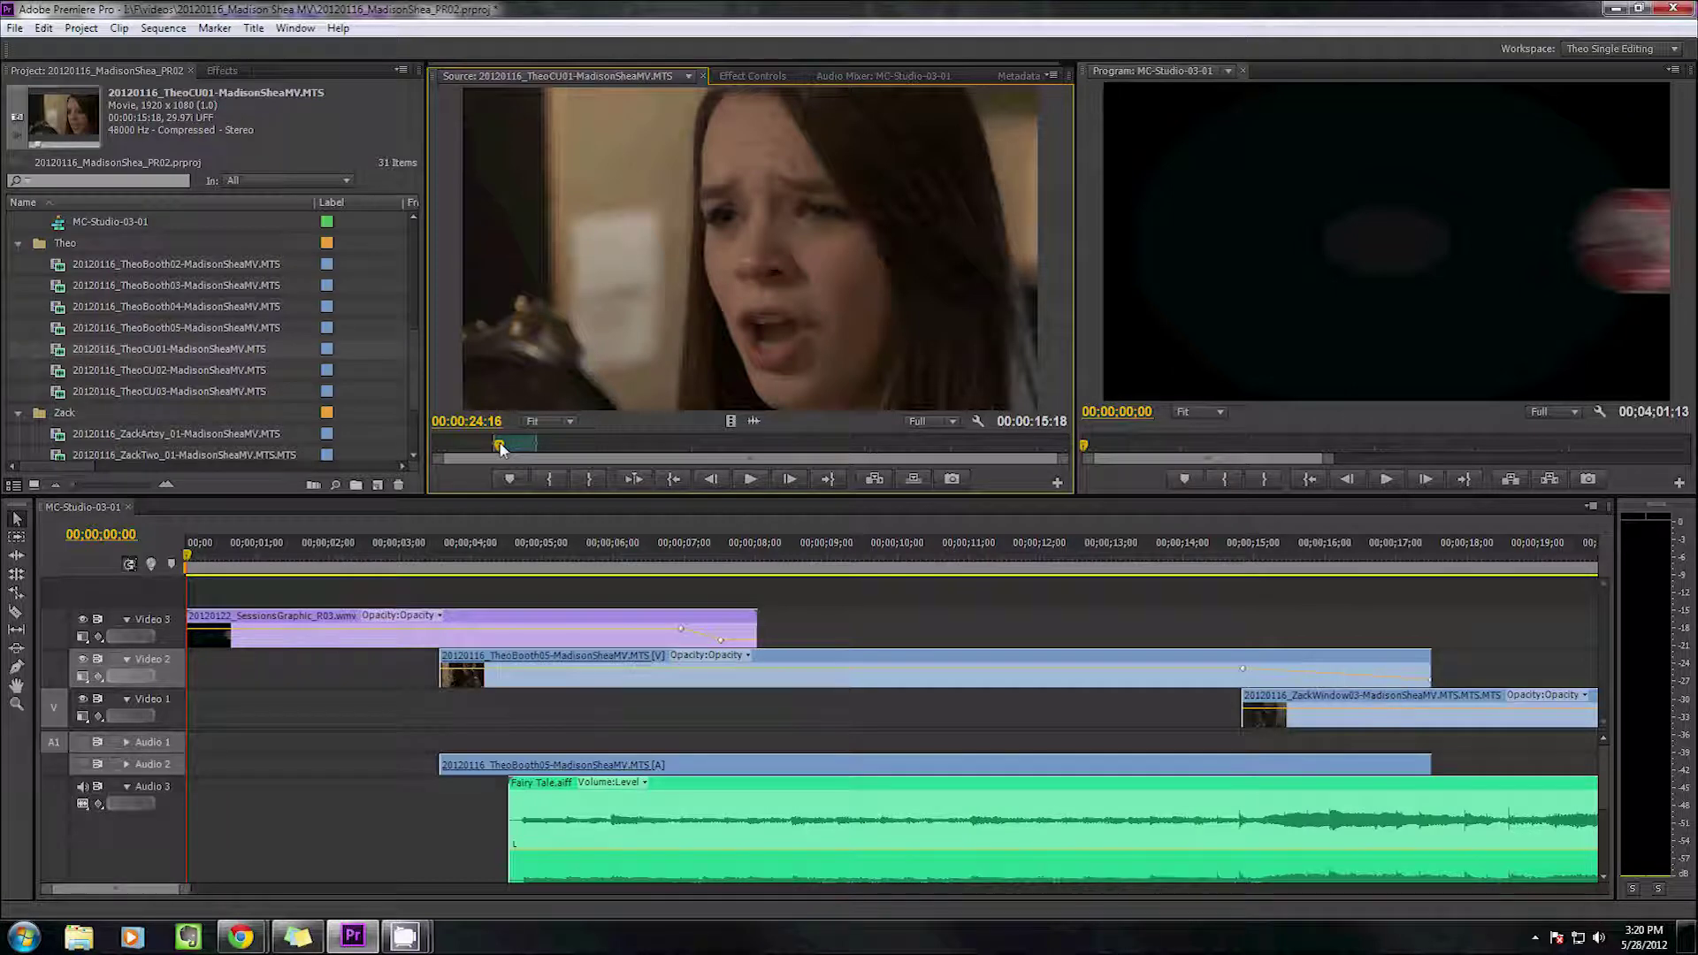
{"action": "left_click_drag", "start_coordinate": [500, 448], "coordinate": [510, 448]}
Undock the Source Monitor as a floating panel, then dock it back as the first panel in its original group
{"action": "left_click", "coordinate": [1051, 77]}
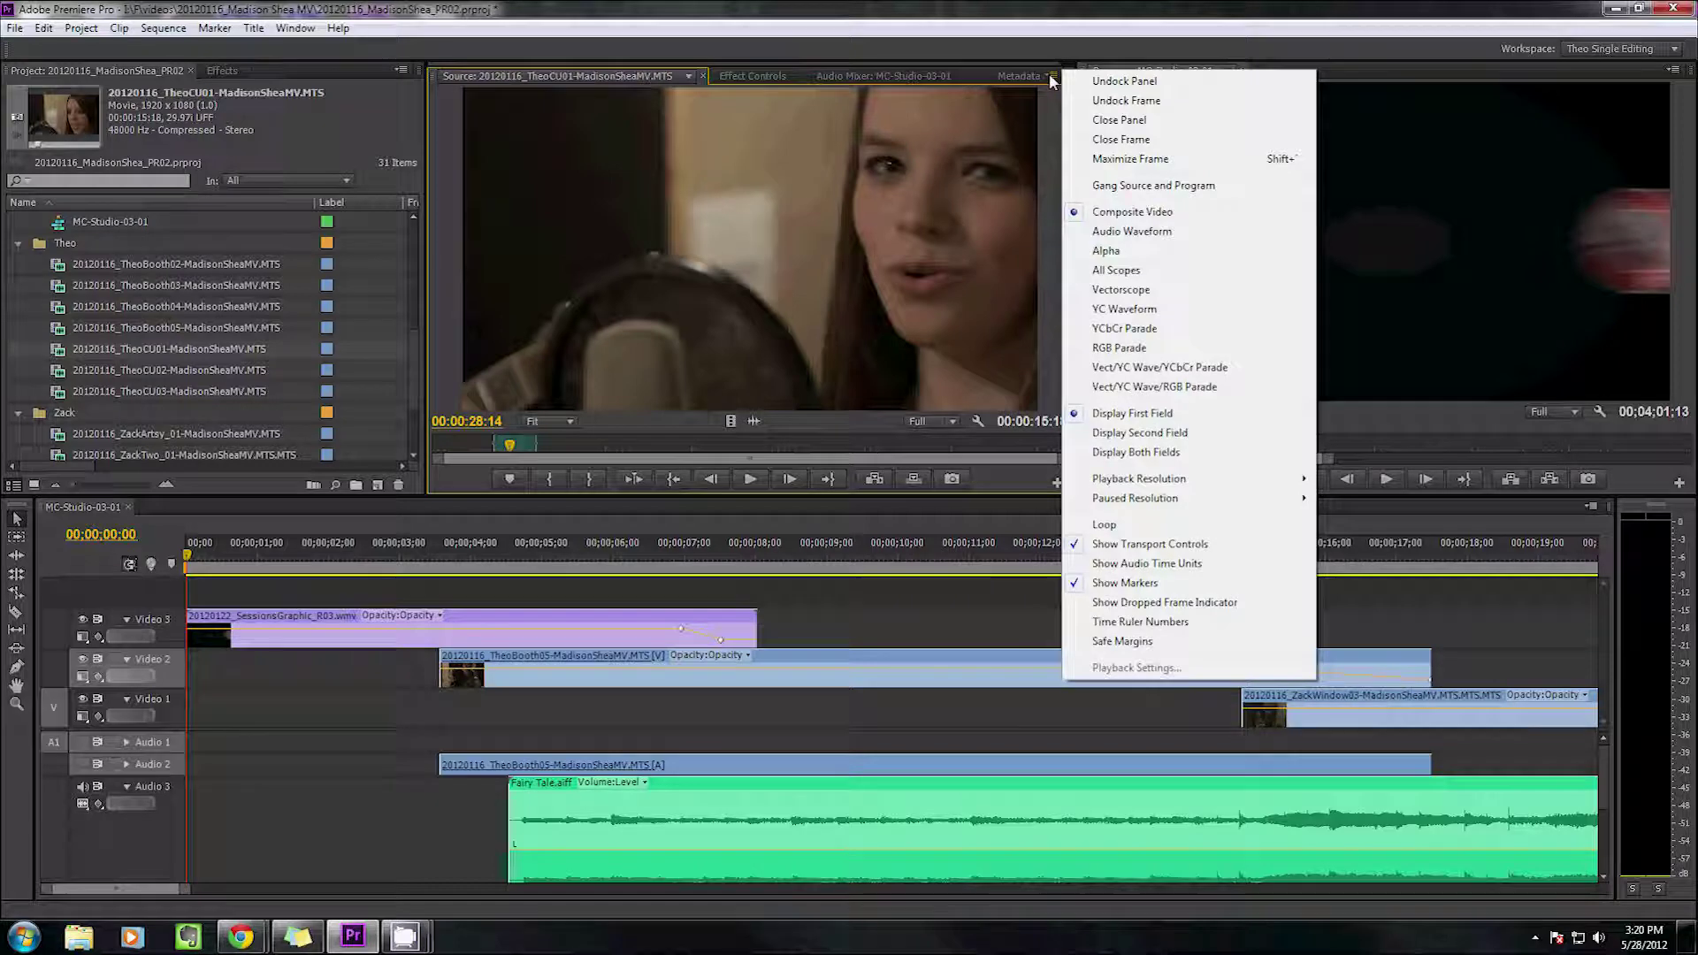
{"action": "left_click", "coordinate": [1105, 85]}
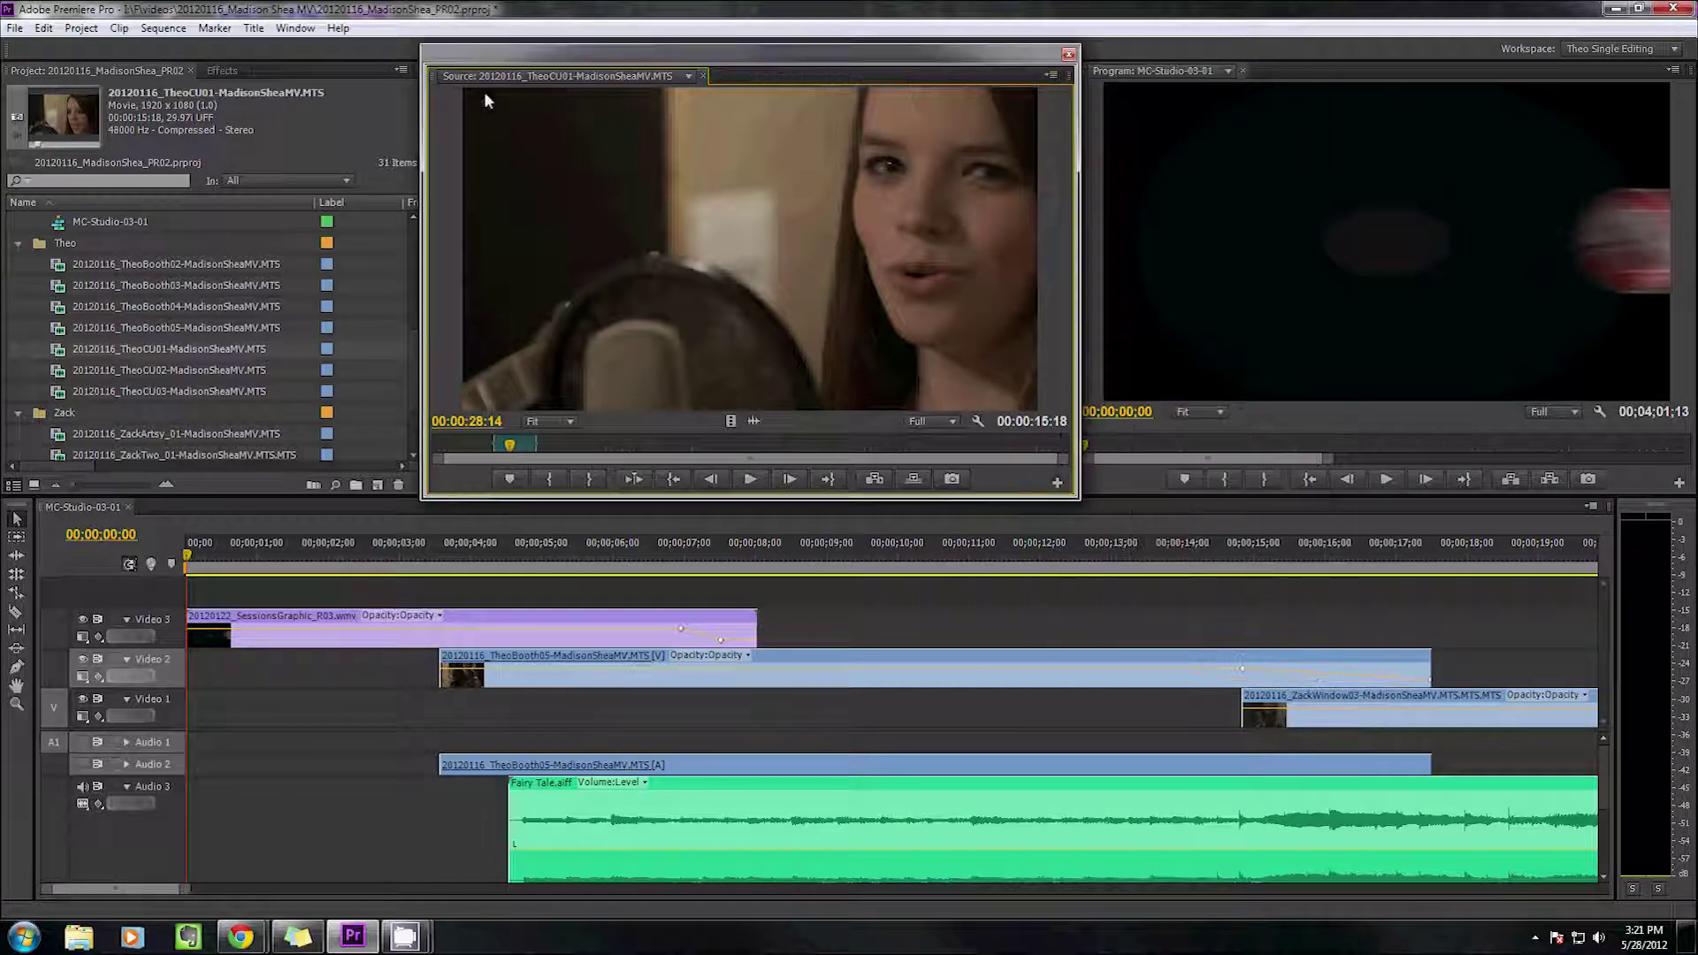
{"action": "left_click_drag", "start_coordinate": [446, 53], "coordinate": [497, 110]}
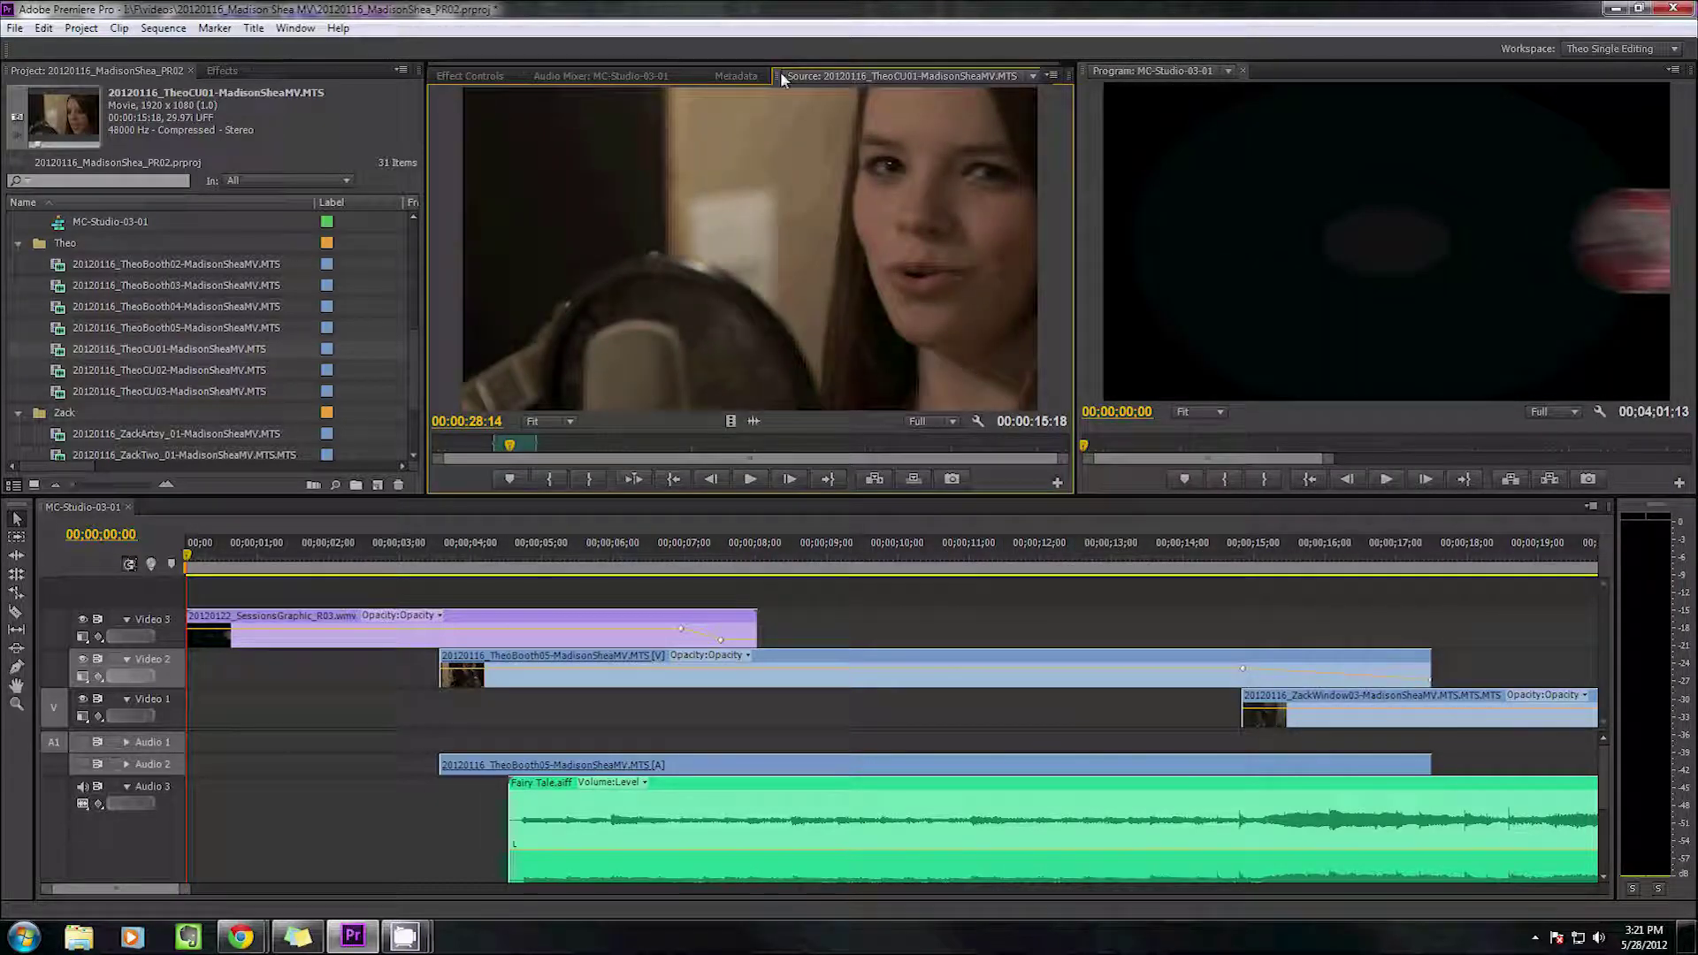
{"action": "left_click_drag", "start_coordinate": [780, 78], "coordinate": [593, 76]}
Undock the whole Source Monitor frame, dock its Source, Effect Controls and Audio Mixer panels back into the workspace, and close the Metadata panel
{"action": "left_click", "coordinate": [1052, 75]}
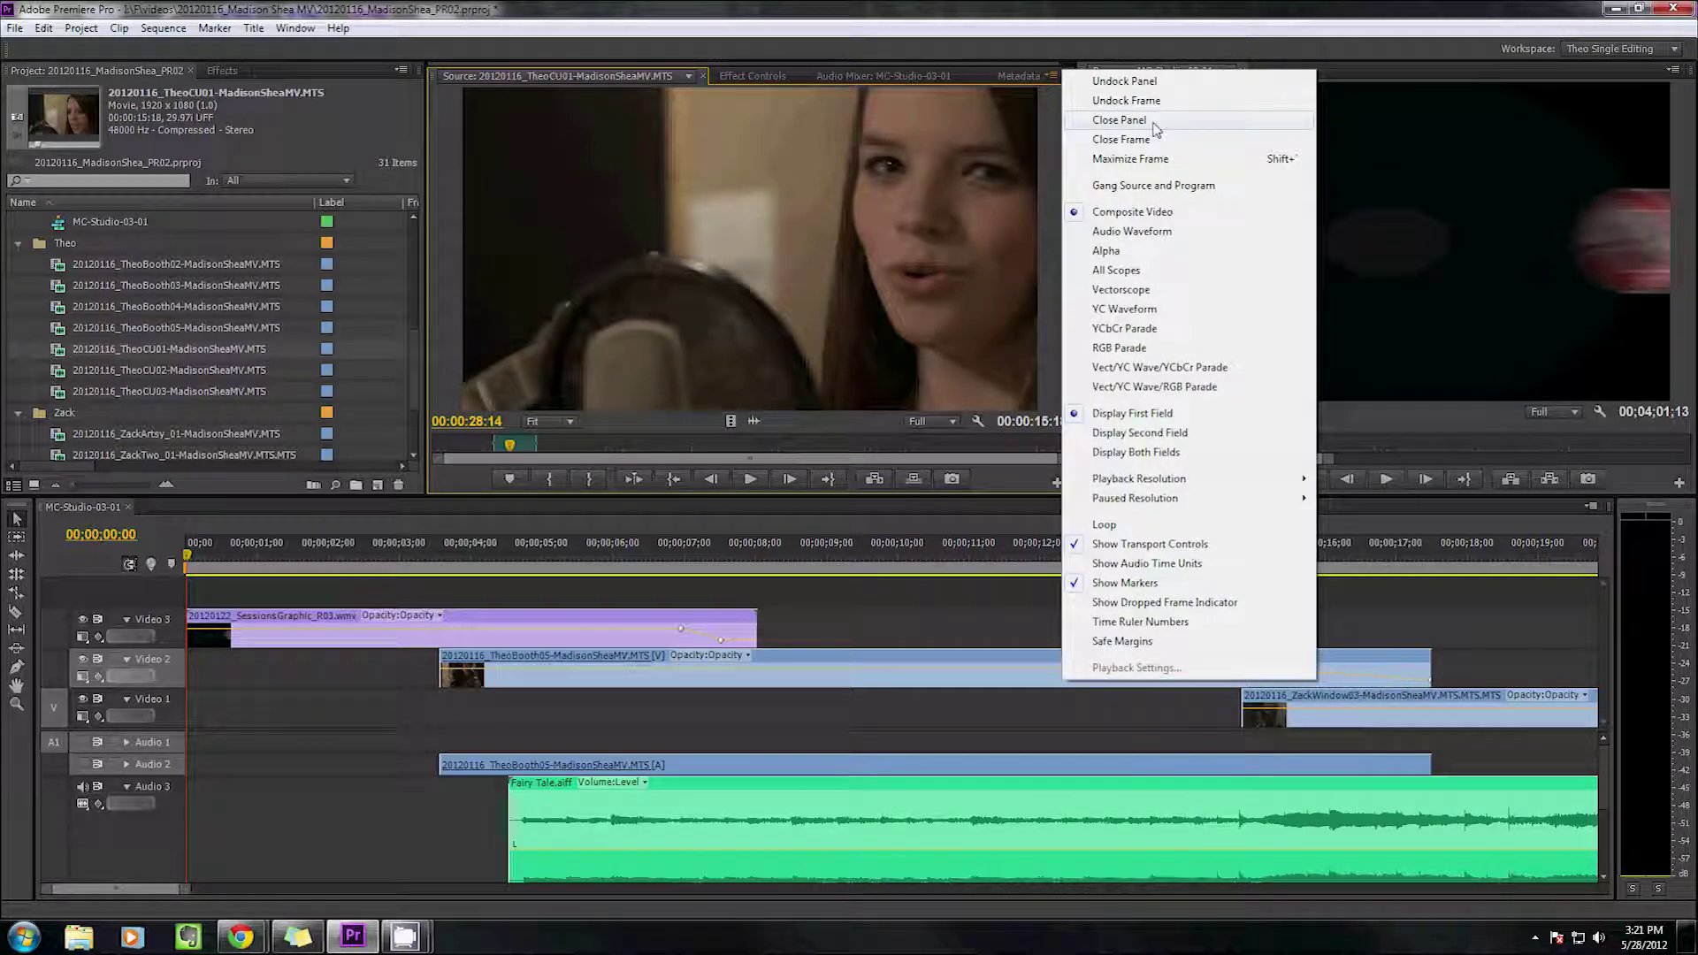
{"action": "left_click", "coordinate": [1132, 100]}
{"action": "left_click_drag", "start_coordinate": [646, 57], "coordinate": [1060, 182]}
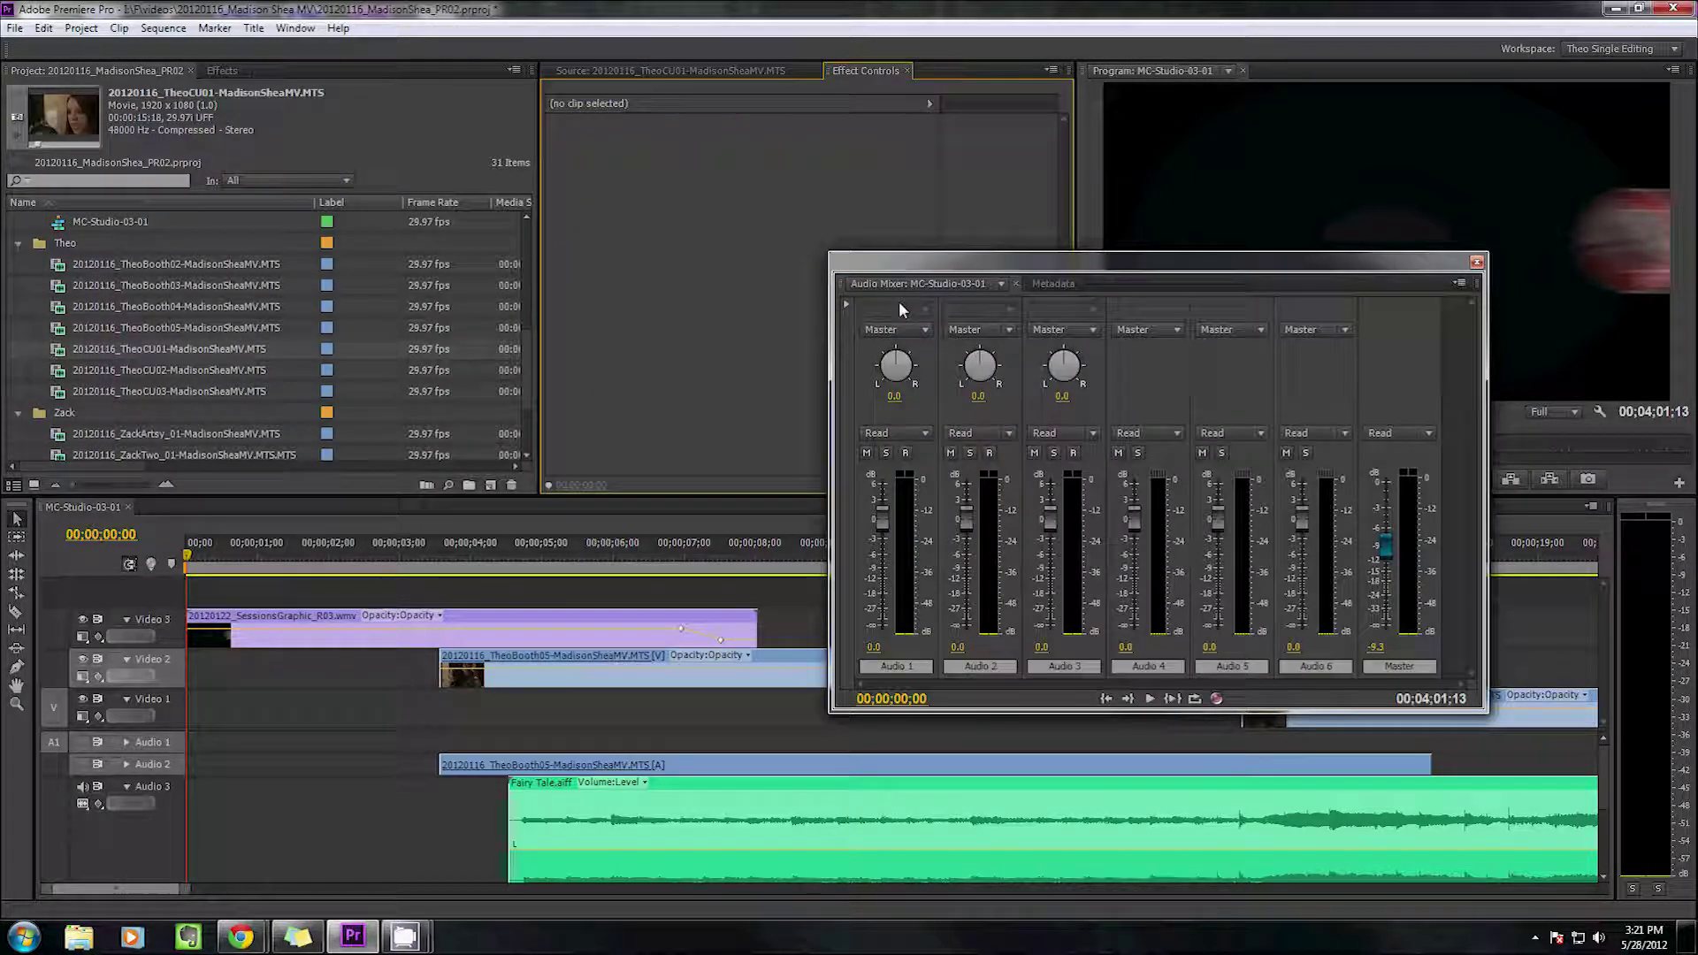
{"action": "left_click", "coordinate": [855, 284]}
{"action": "left_click", "coordinate": [854, 284]}
{"action": "left_click_drag", "start_coordinate": [853, 282], "coordinate": [858, 283]}
{"action": "left_click", "coordinate": [1033, 72]}
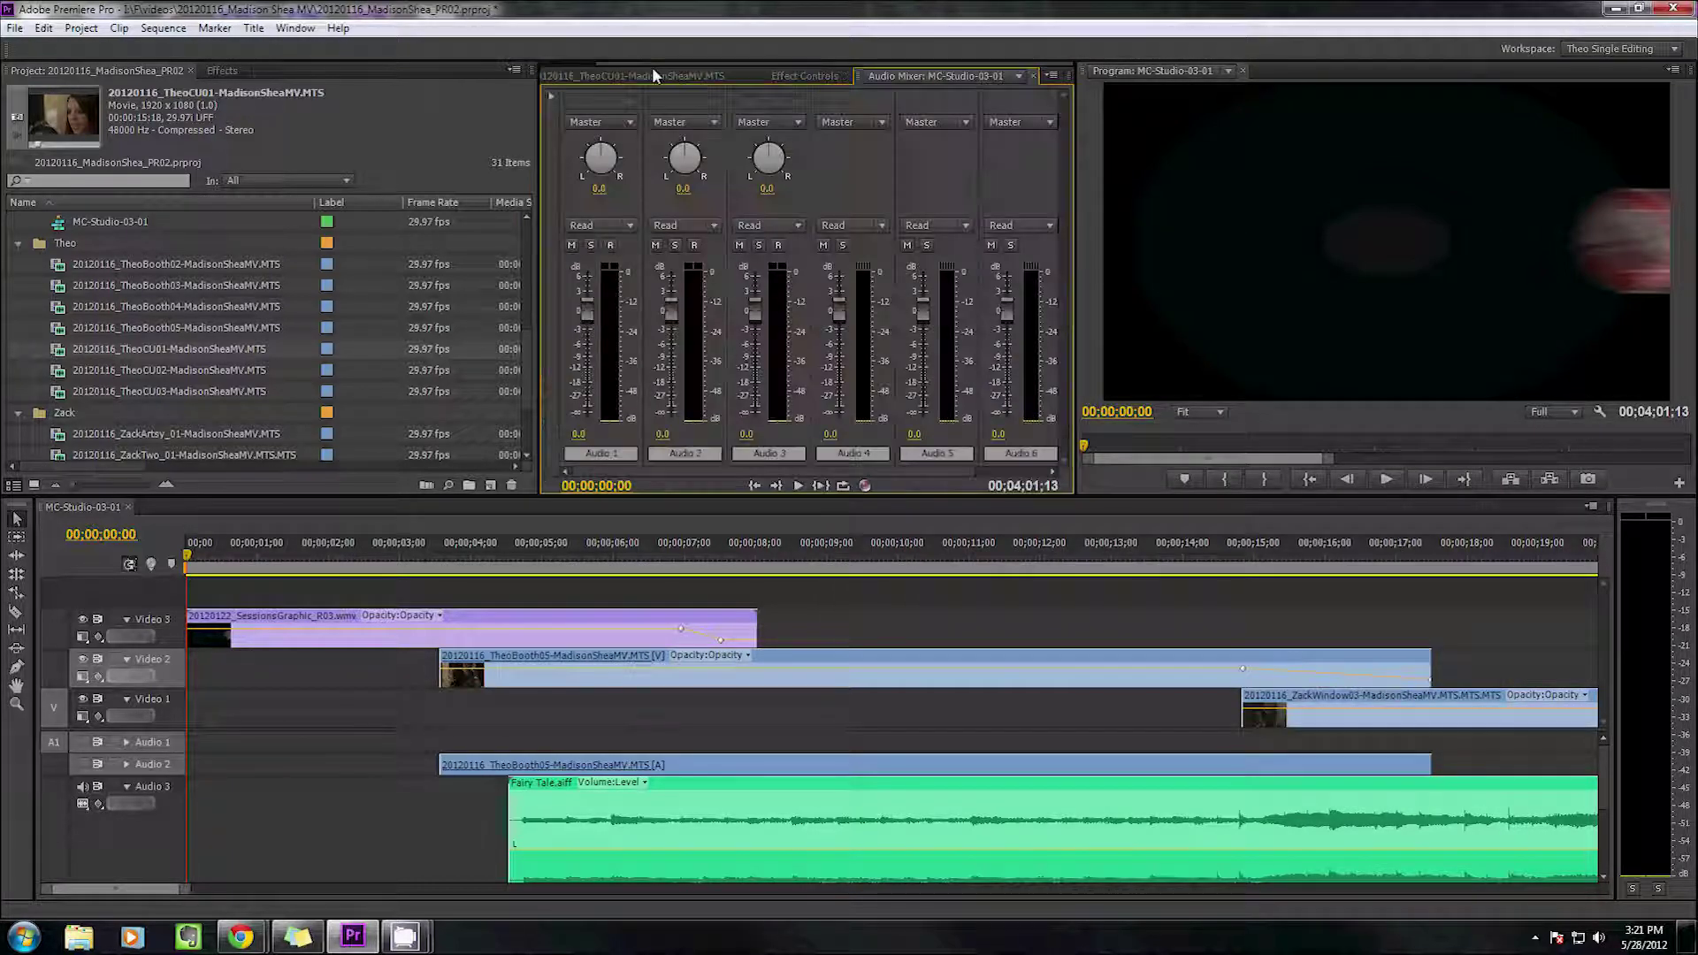
{"action": "left_click", "coordinate": [654, 74]}
Maximize the Source Monitor frame and restore it to its normal size, twice
{"action": "left_click", "coordinate": [1052, 76]}
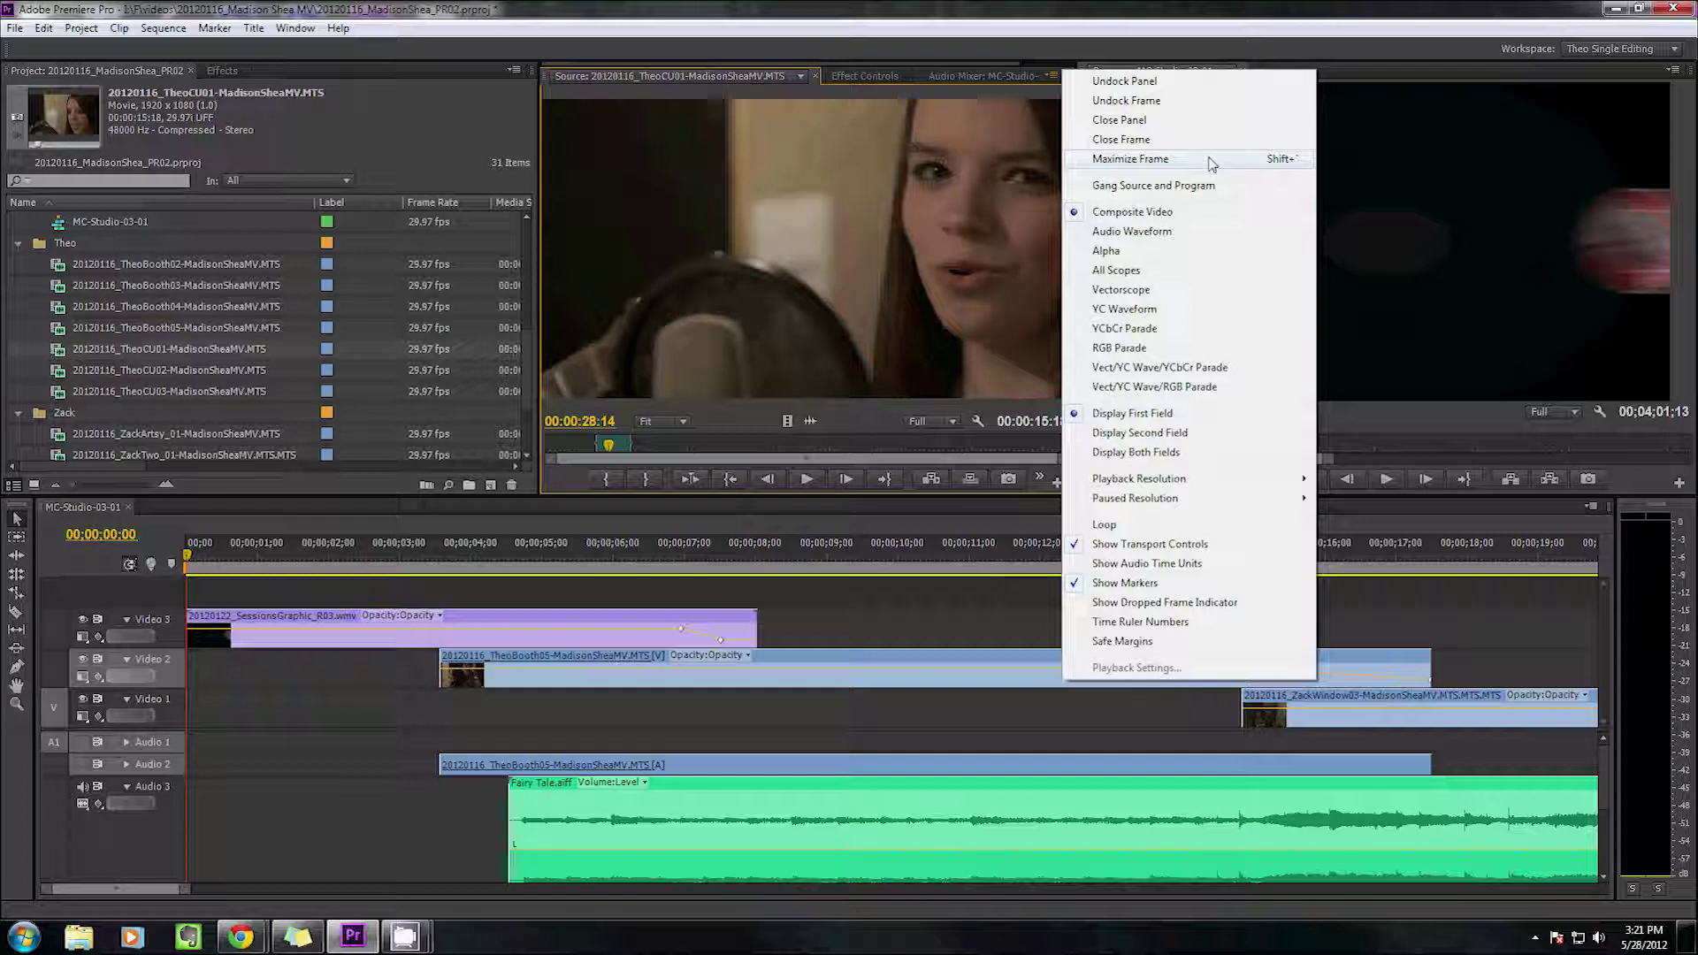
{"action": "left_click", "coordinate": [948, 231]}
{"action": "key", "text": "grave"}
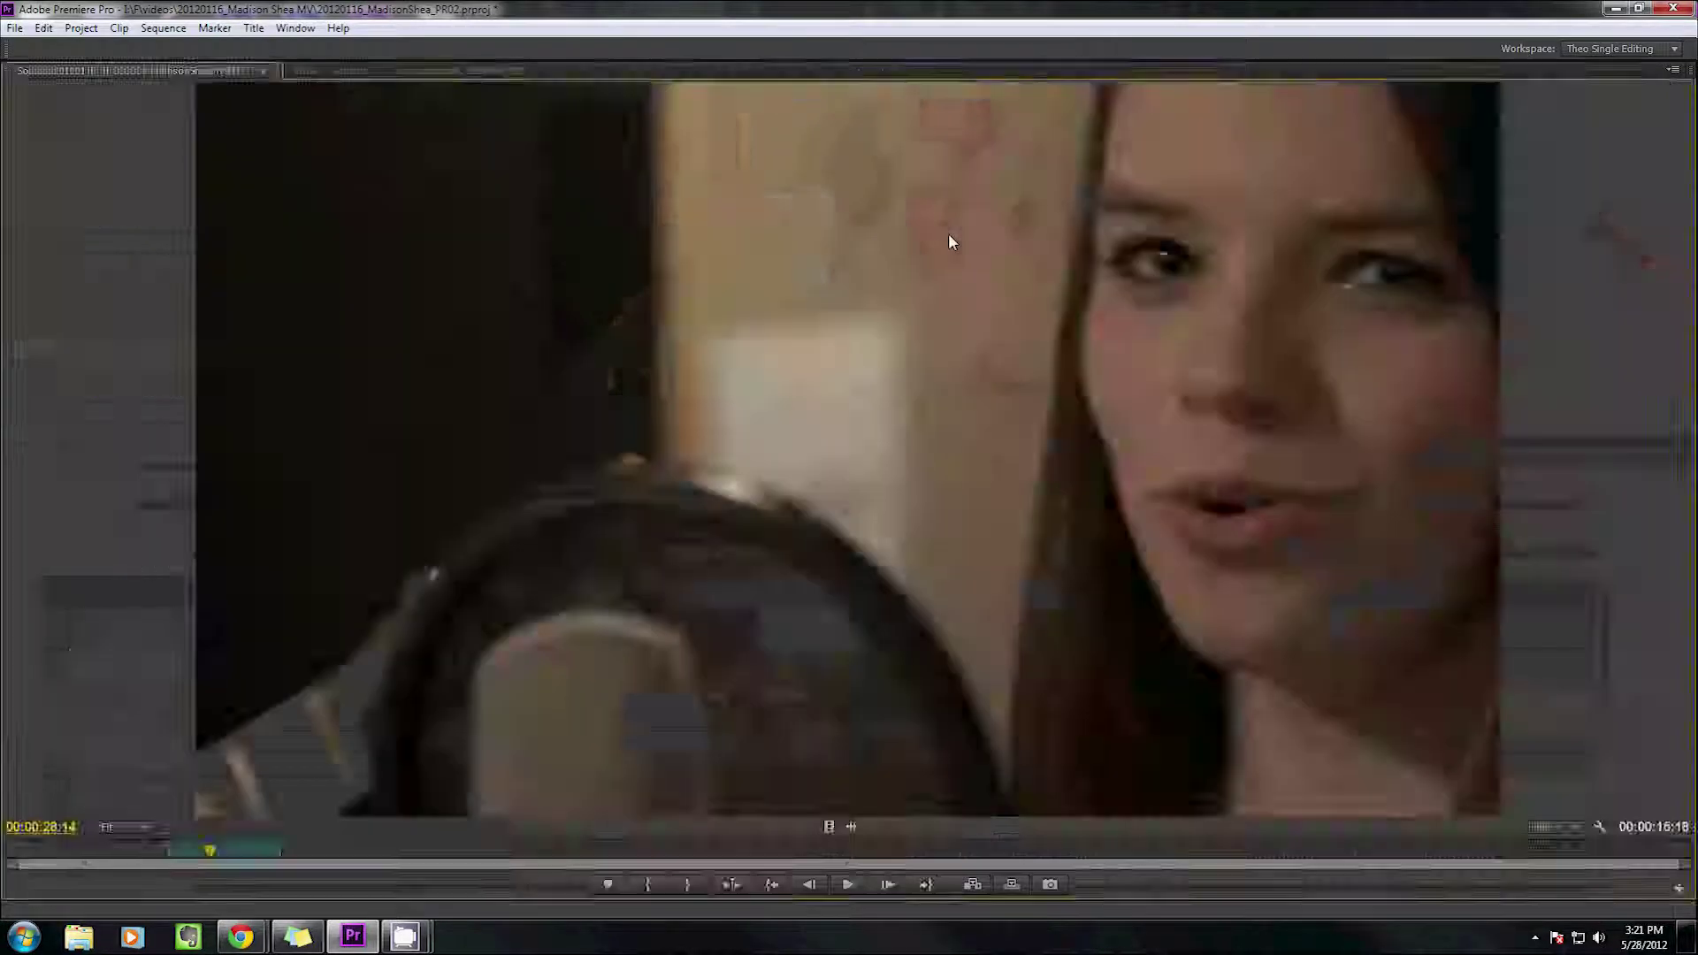
{"action": "key", "text": "grave"}
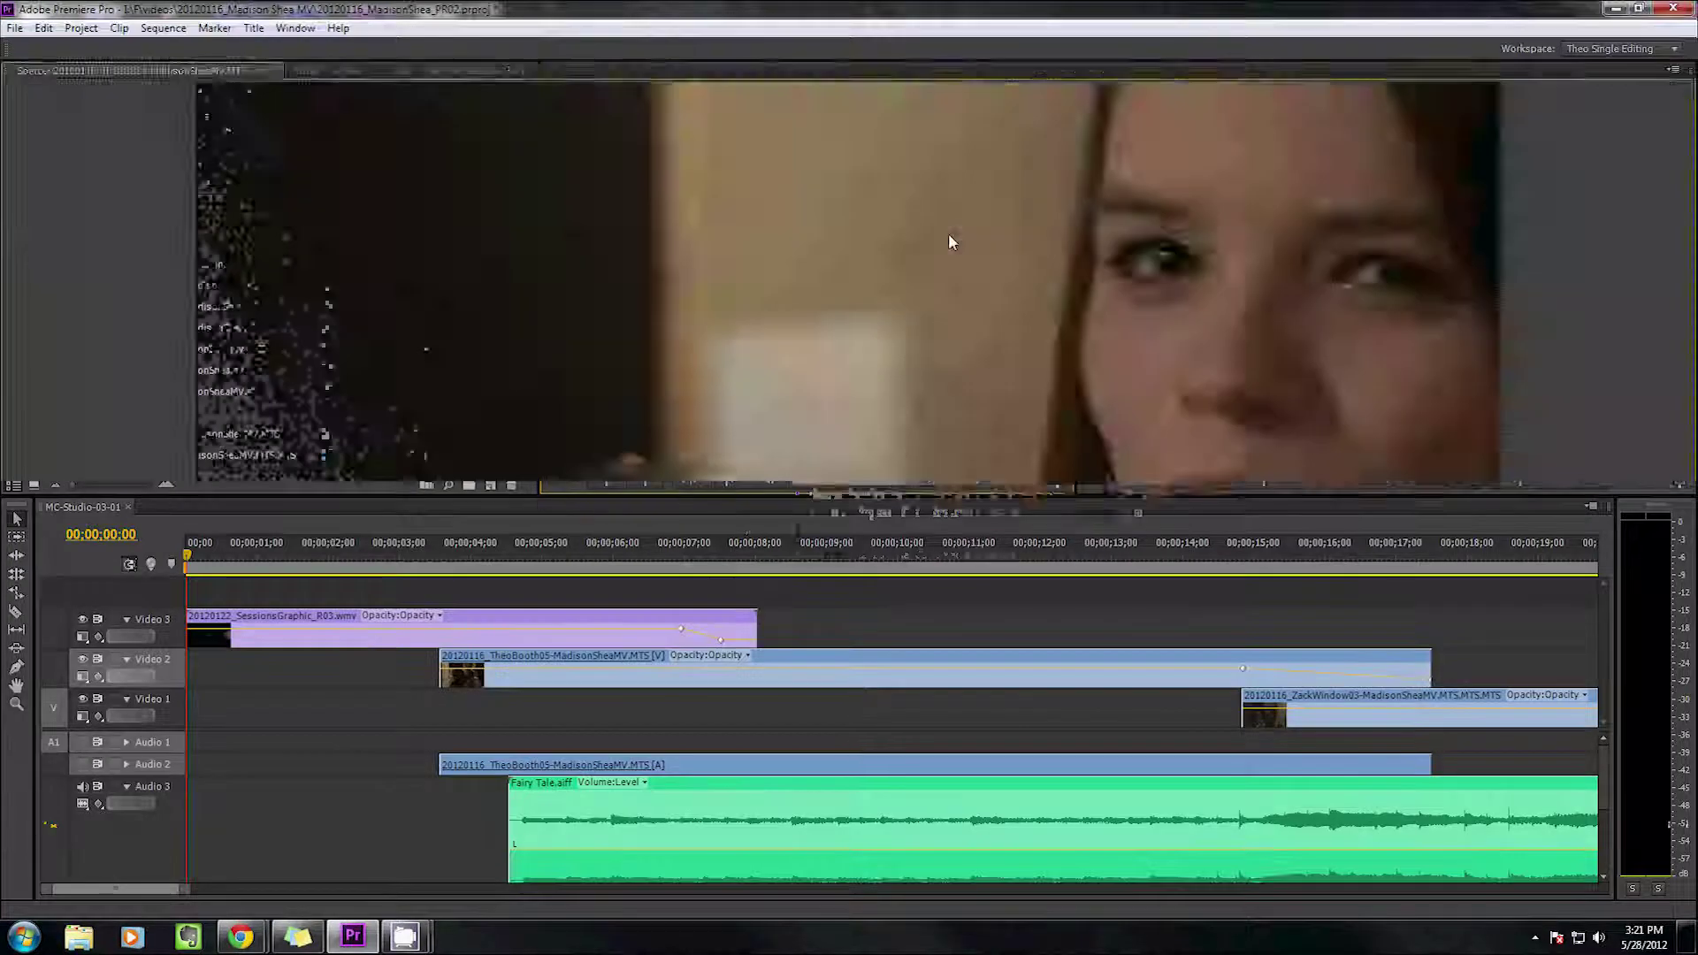
{"action": "key", "text": "grave"}
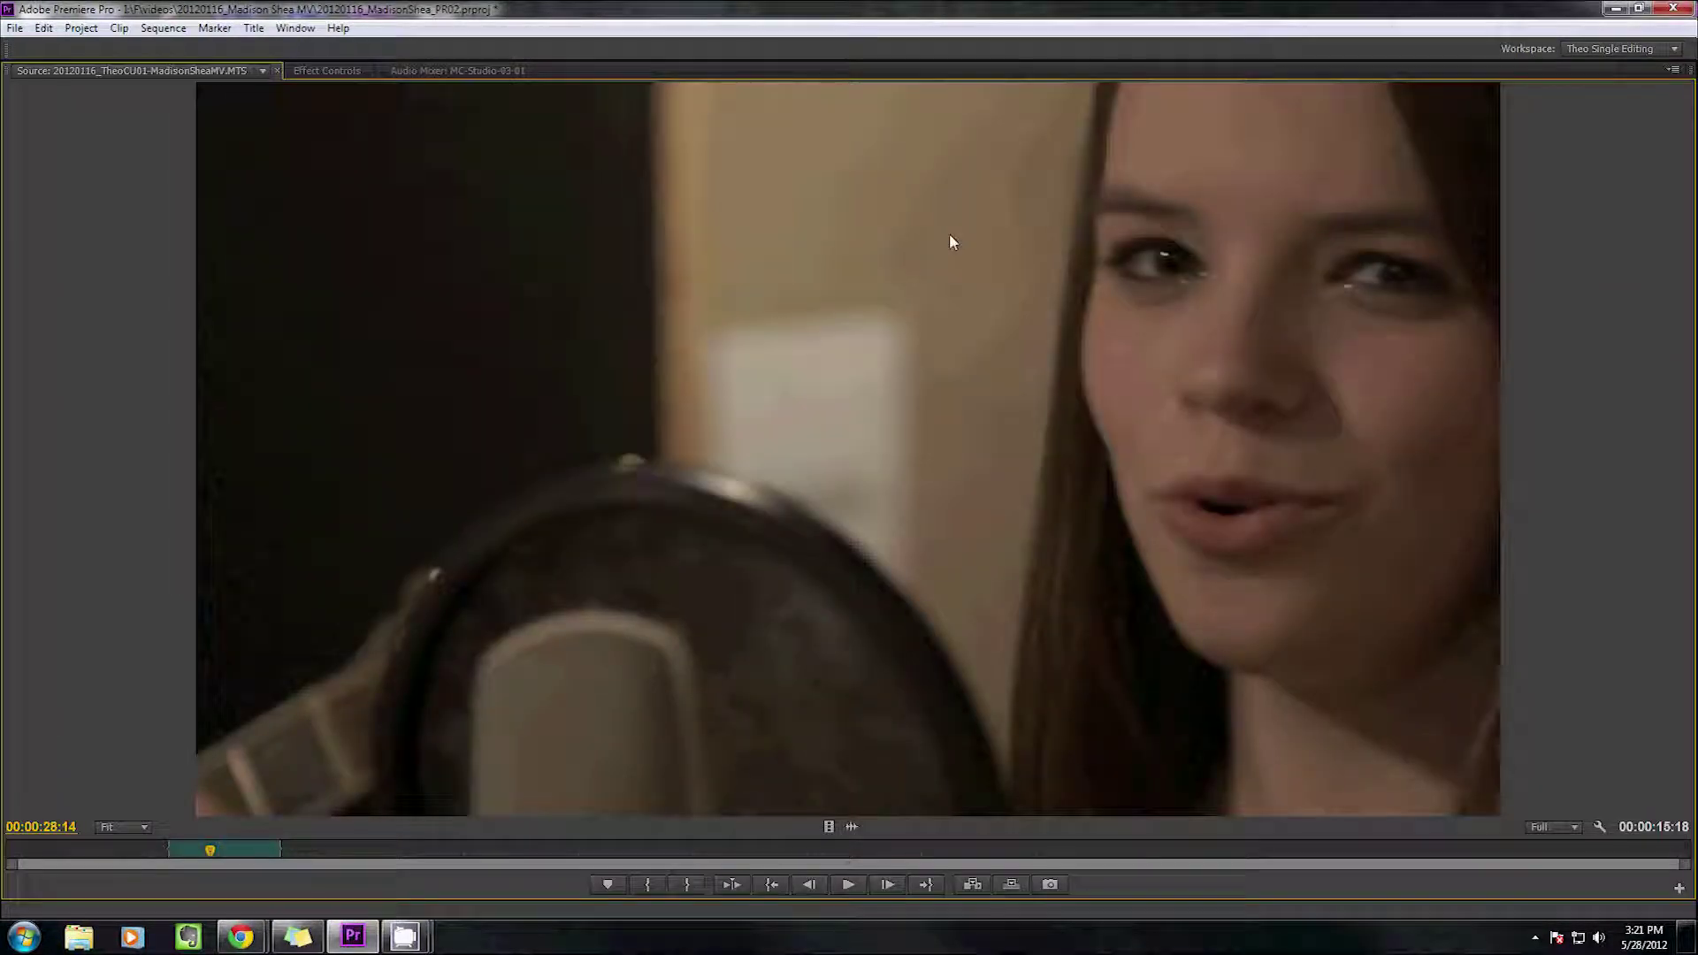
{"action": "key", "text": "grave"}
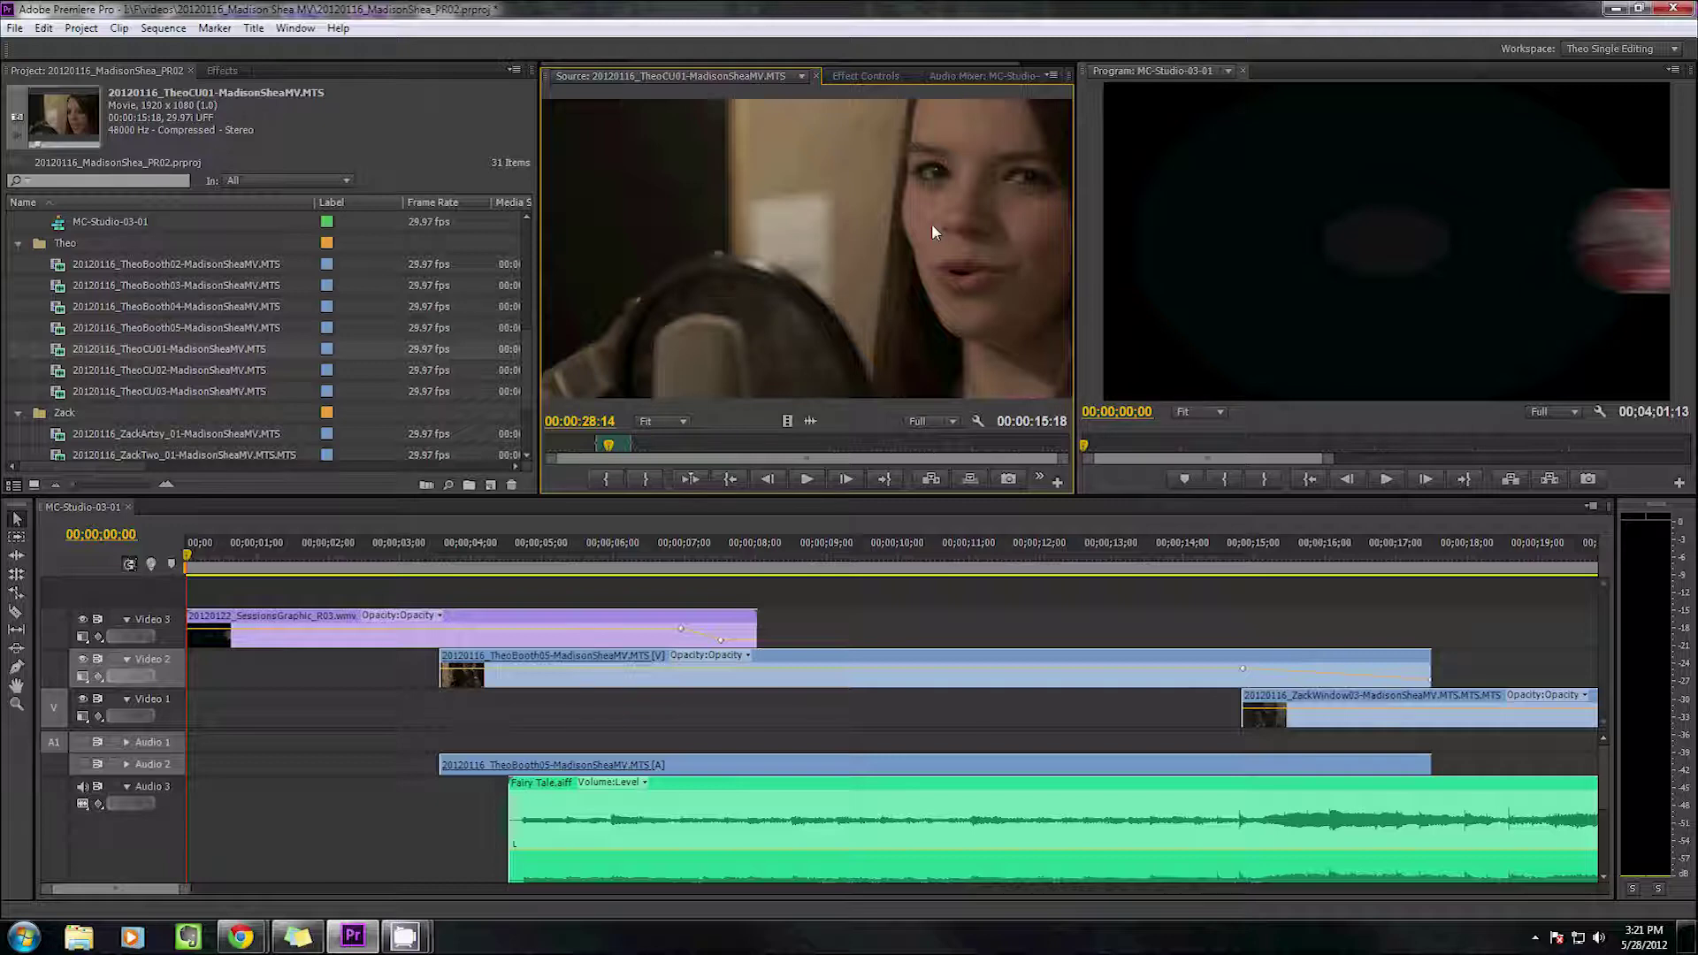
Gang the Source and Program monitors and scrub the source clip to 00:00:29:01 so that both playheads move together
{"action": "left_click", "coordinate": [1052, 76]}
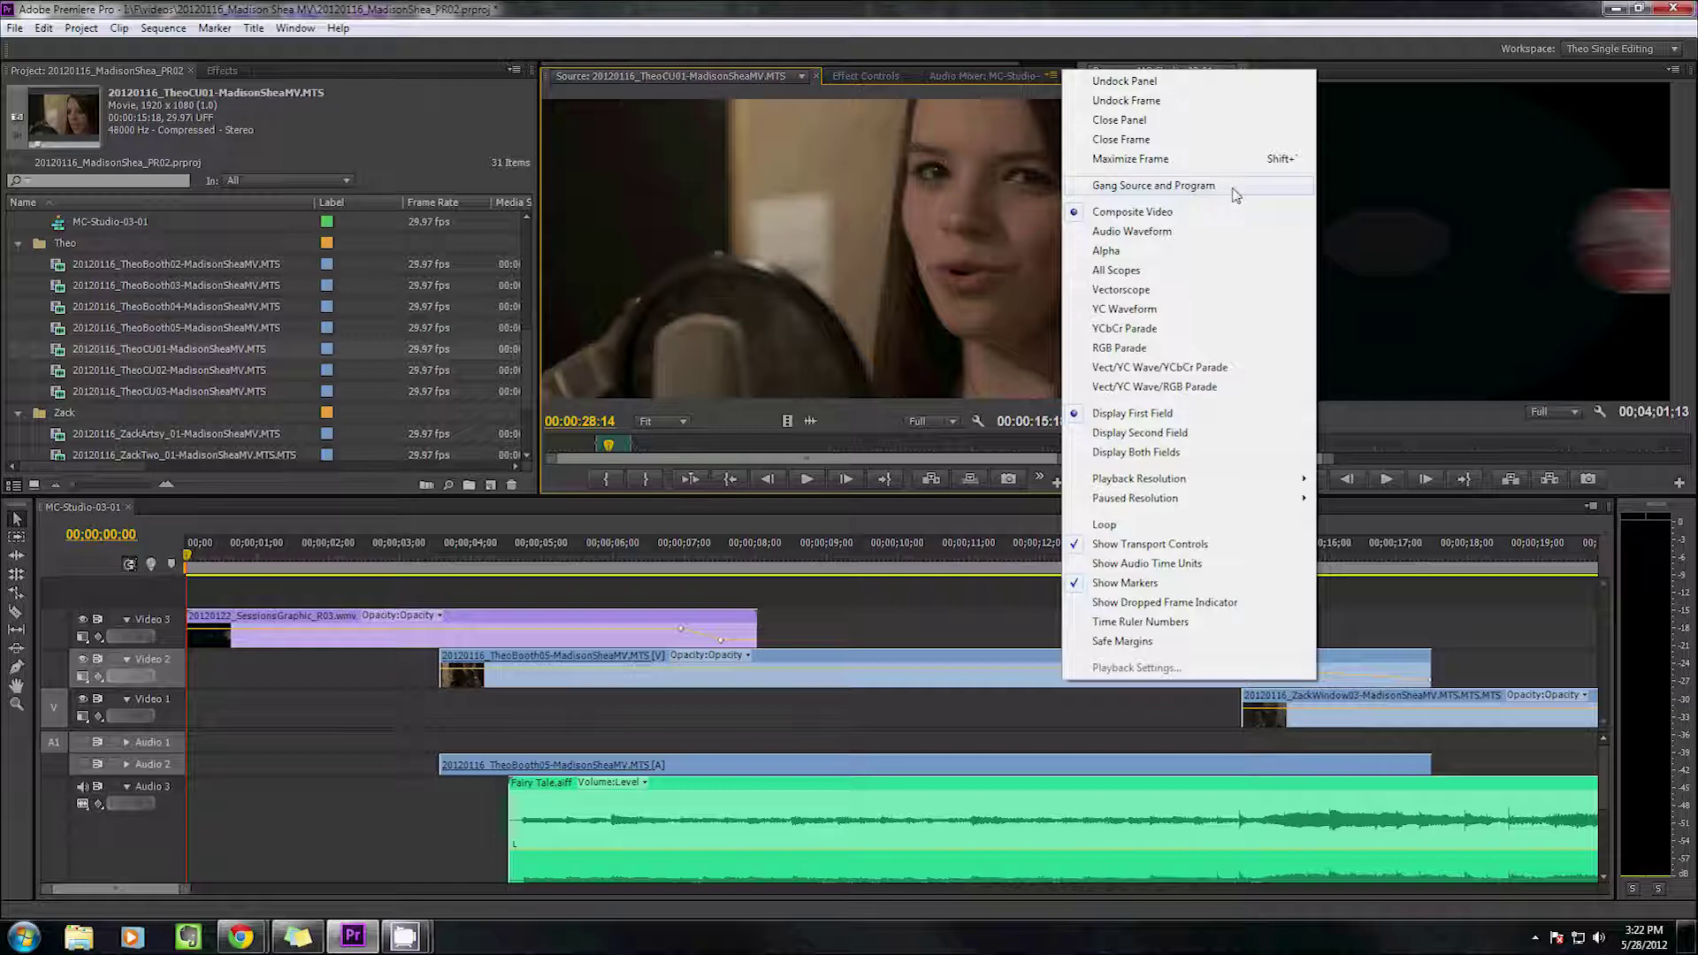
{"action": "left_click", "coordinate": [1235, 188]}
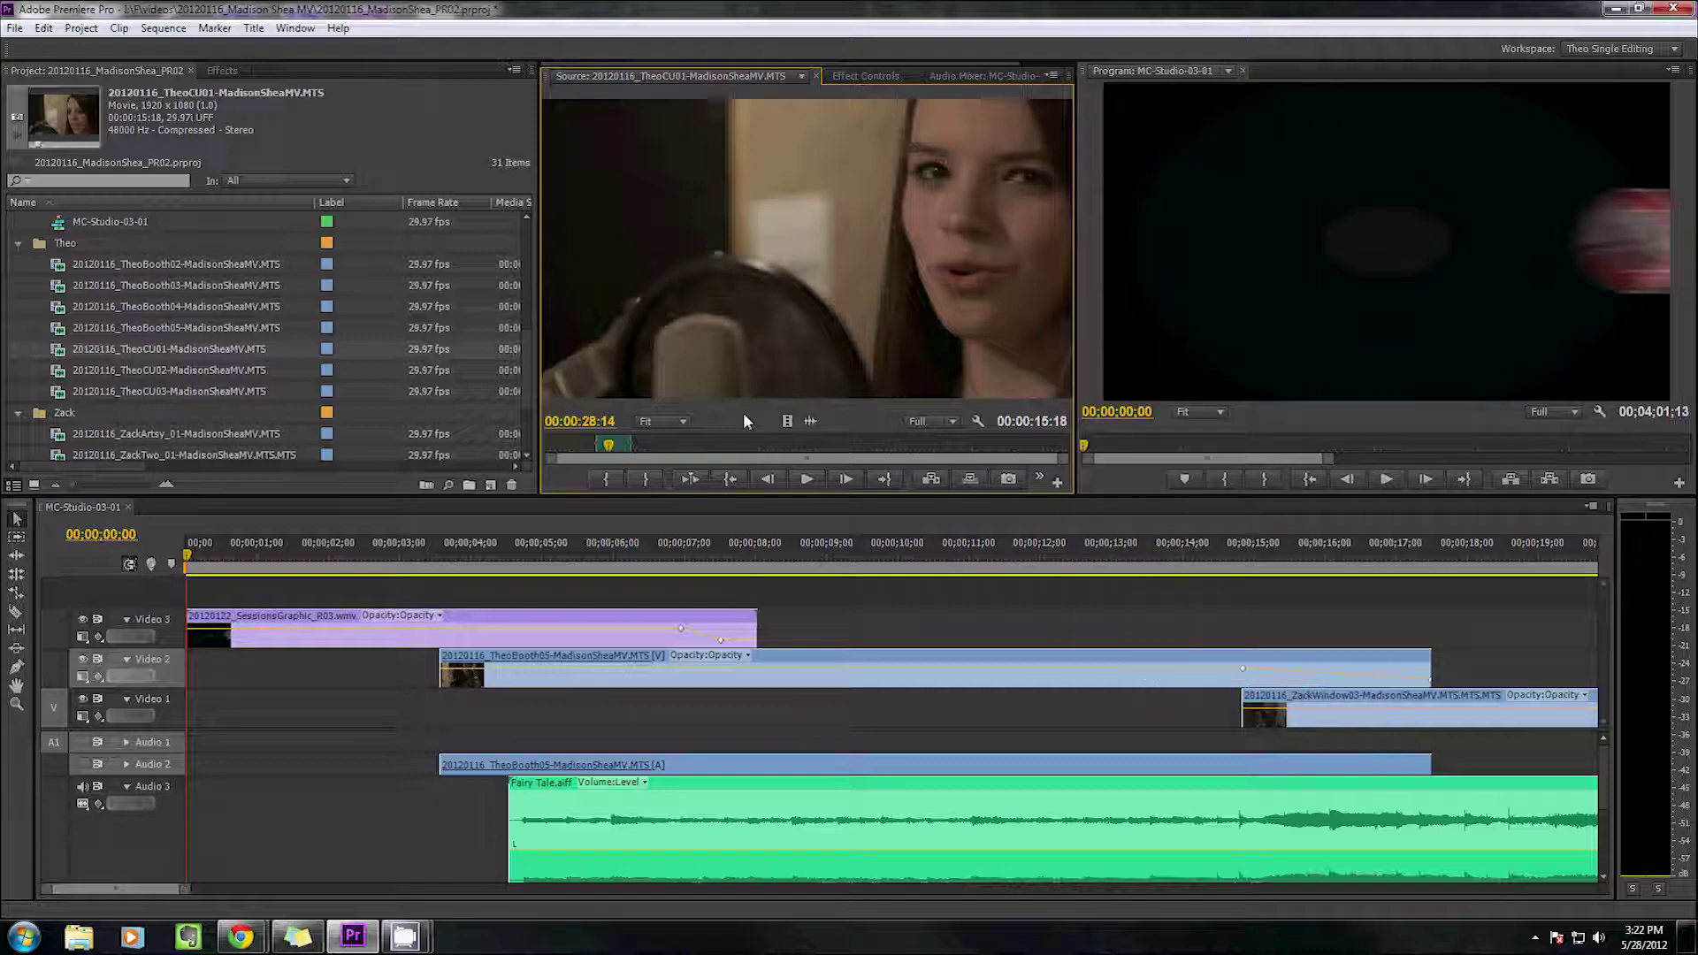
{"action": "left_click_drag", "start_coordinate": [609, 445], "coordinate": [616, 449]}
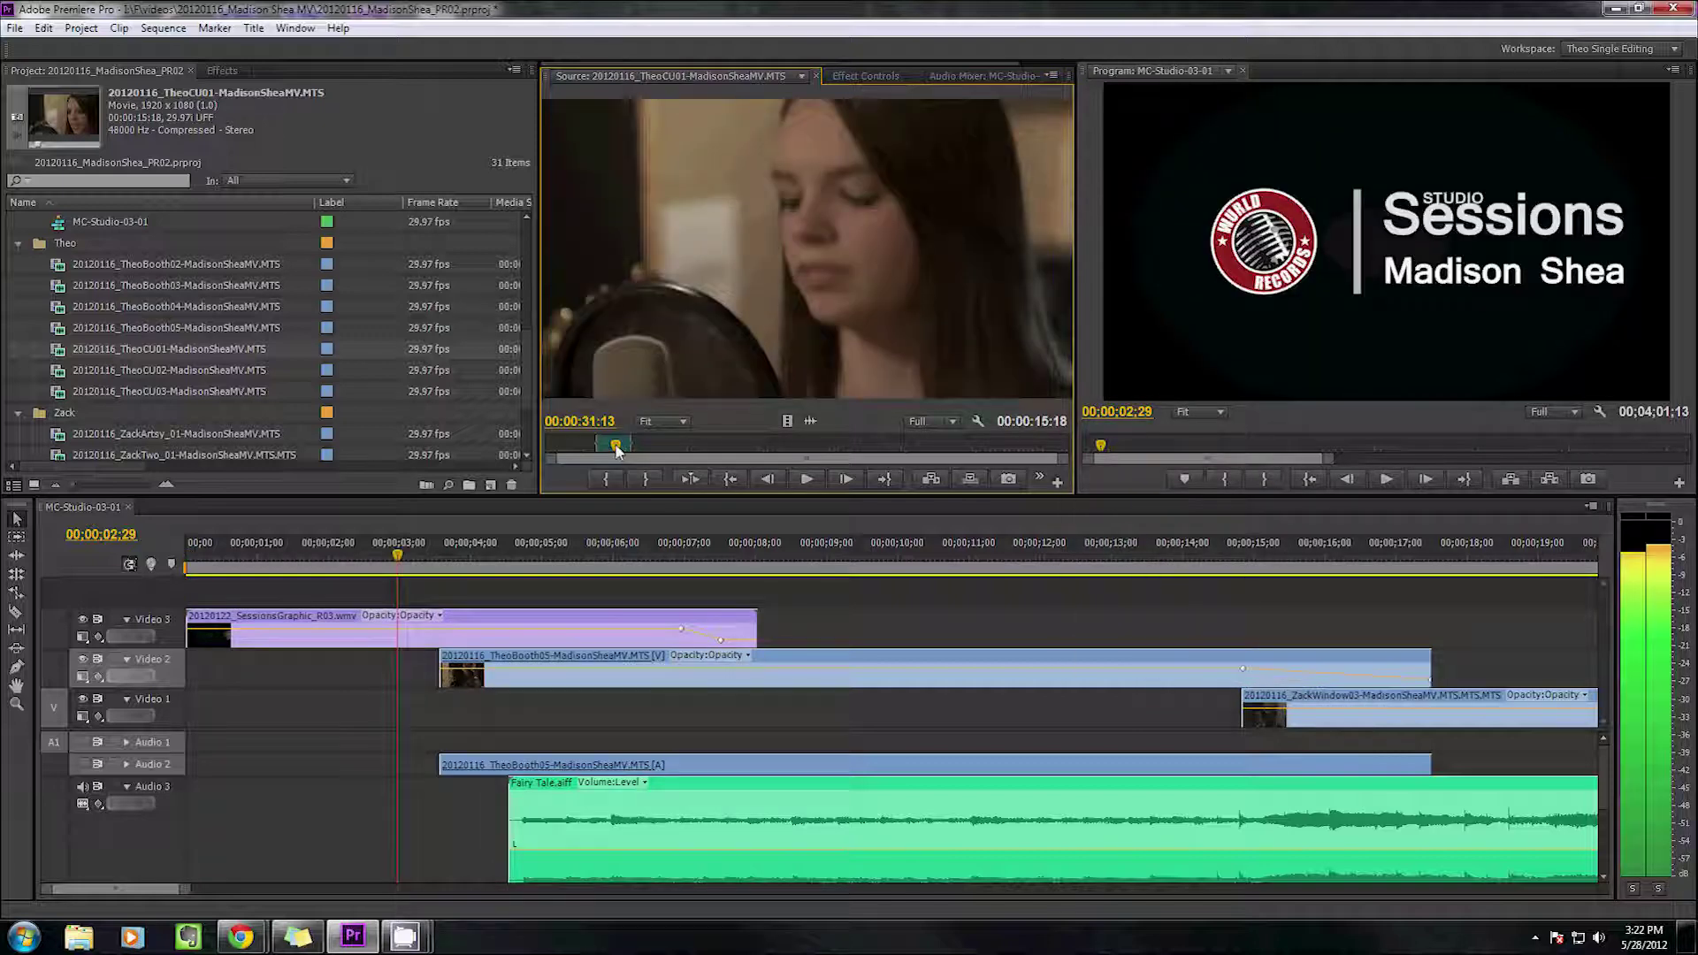
{"action": "left_click_drag", "start_coordinate": [617, 449], "coordinate": [609, 446]}
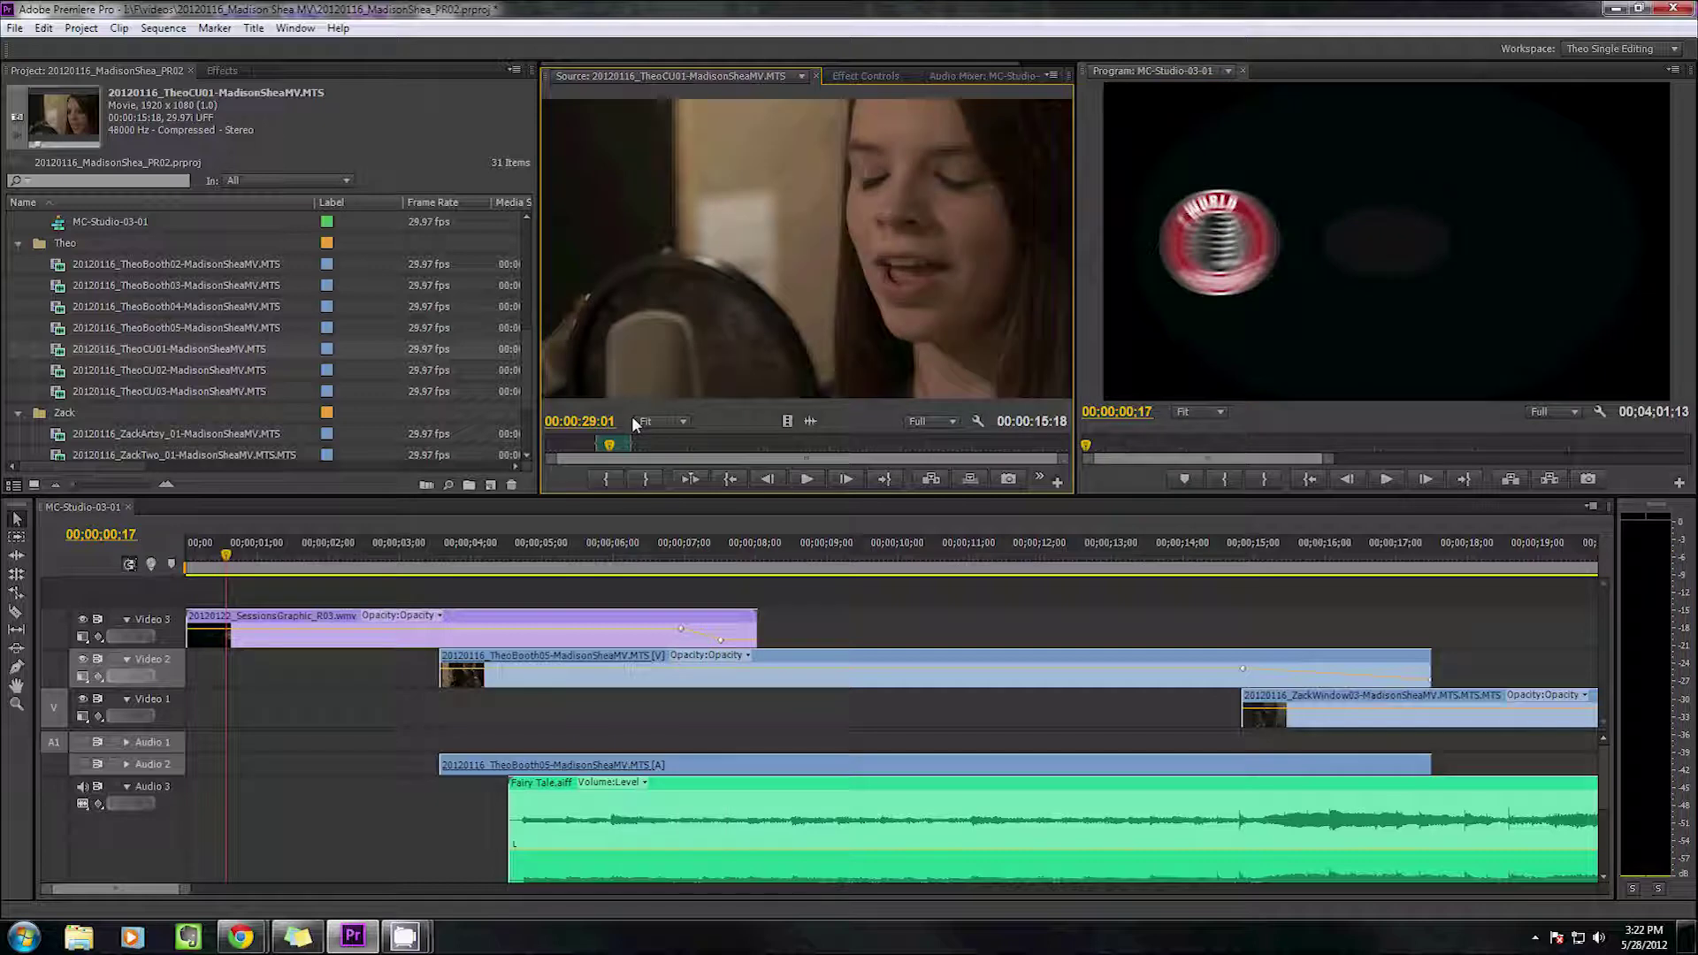
Turn off ganging between the Source and Program monitors
{"action": "right_click", "coordinate": [858, 282]}
{"action": "left_click", "coordinate": [1052, 75]}
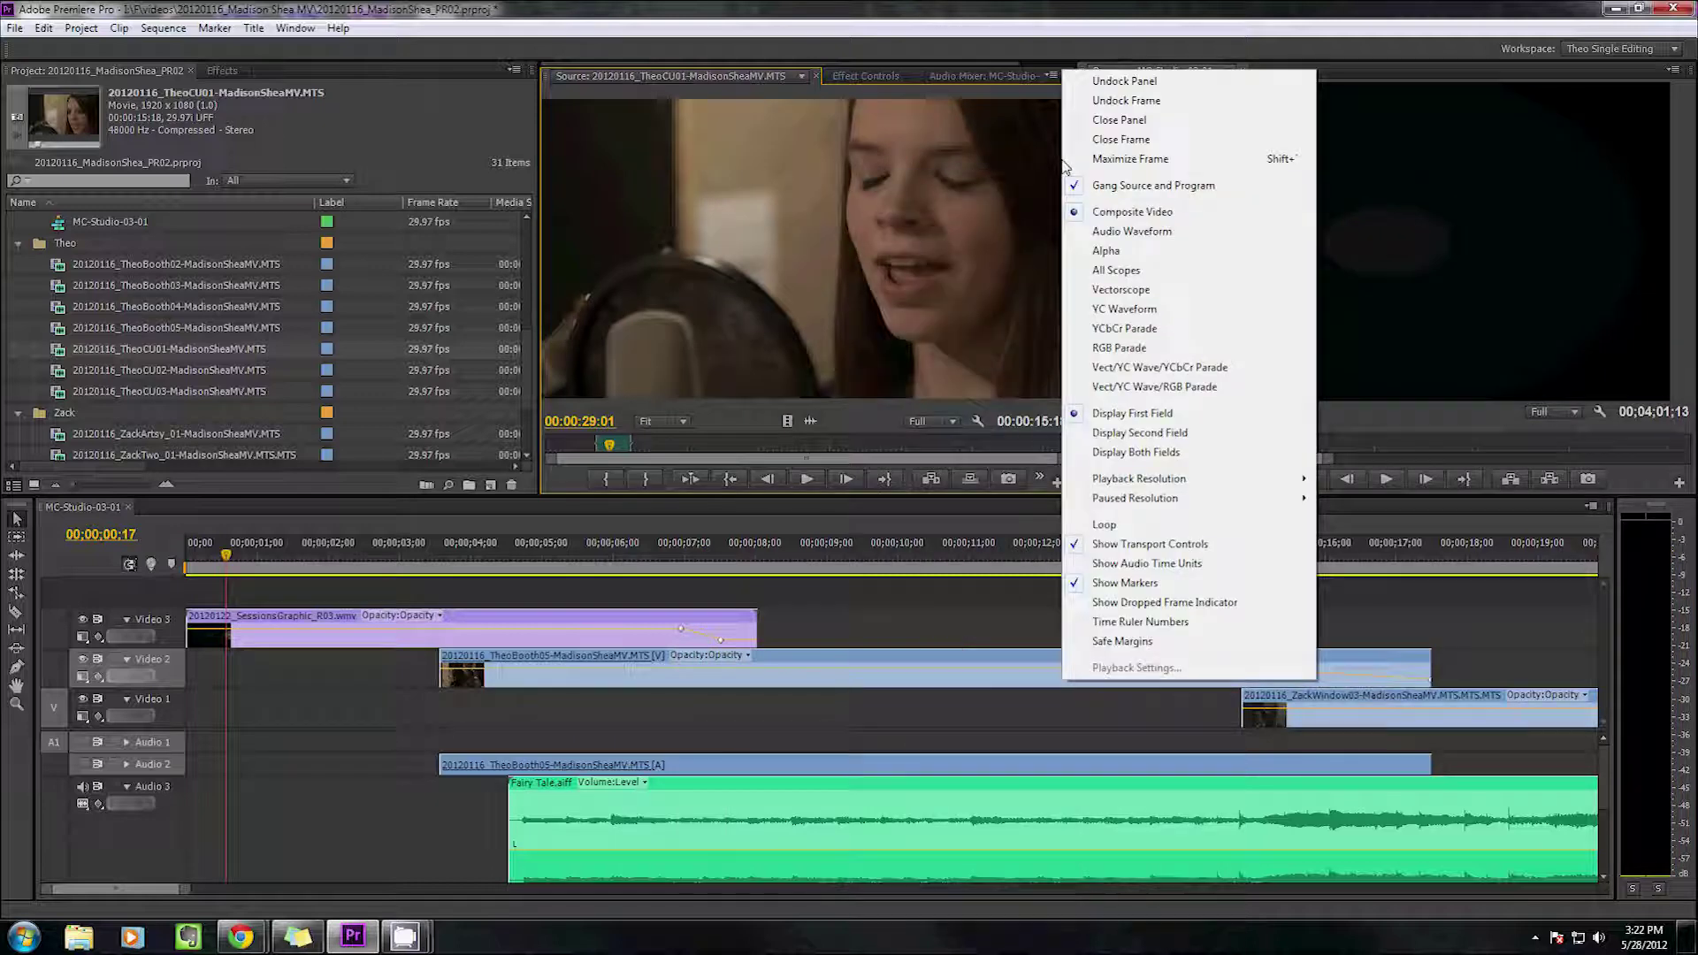
{"action": "left_click", "coordinate": [1127, 187]}
Switch the Source Monitor to the Audio Waveform display and enlarge the waveform around the playhead
{"action": "left_click", "coordinate": [1051, 77]}
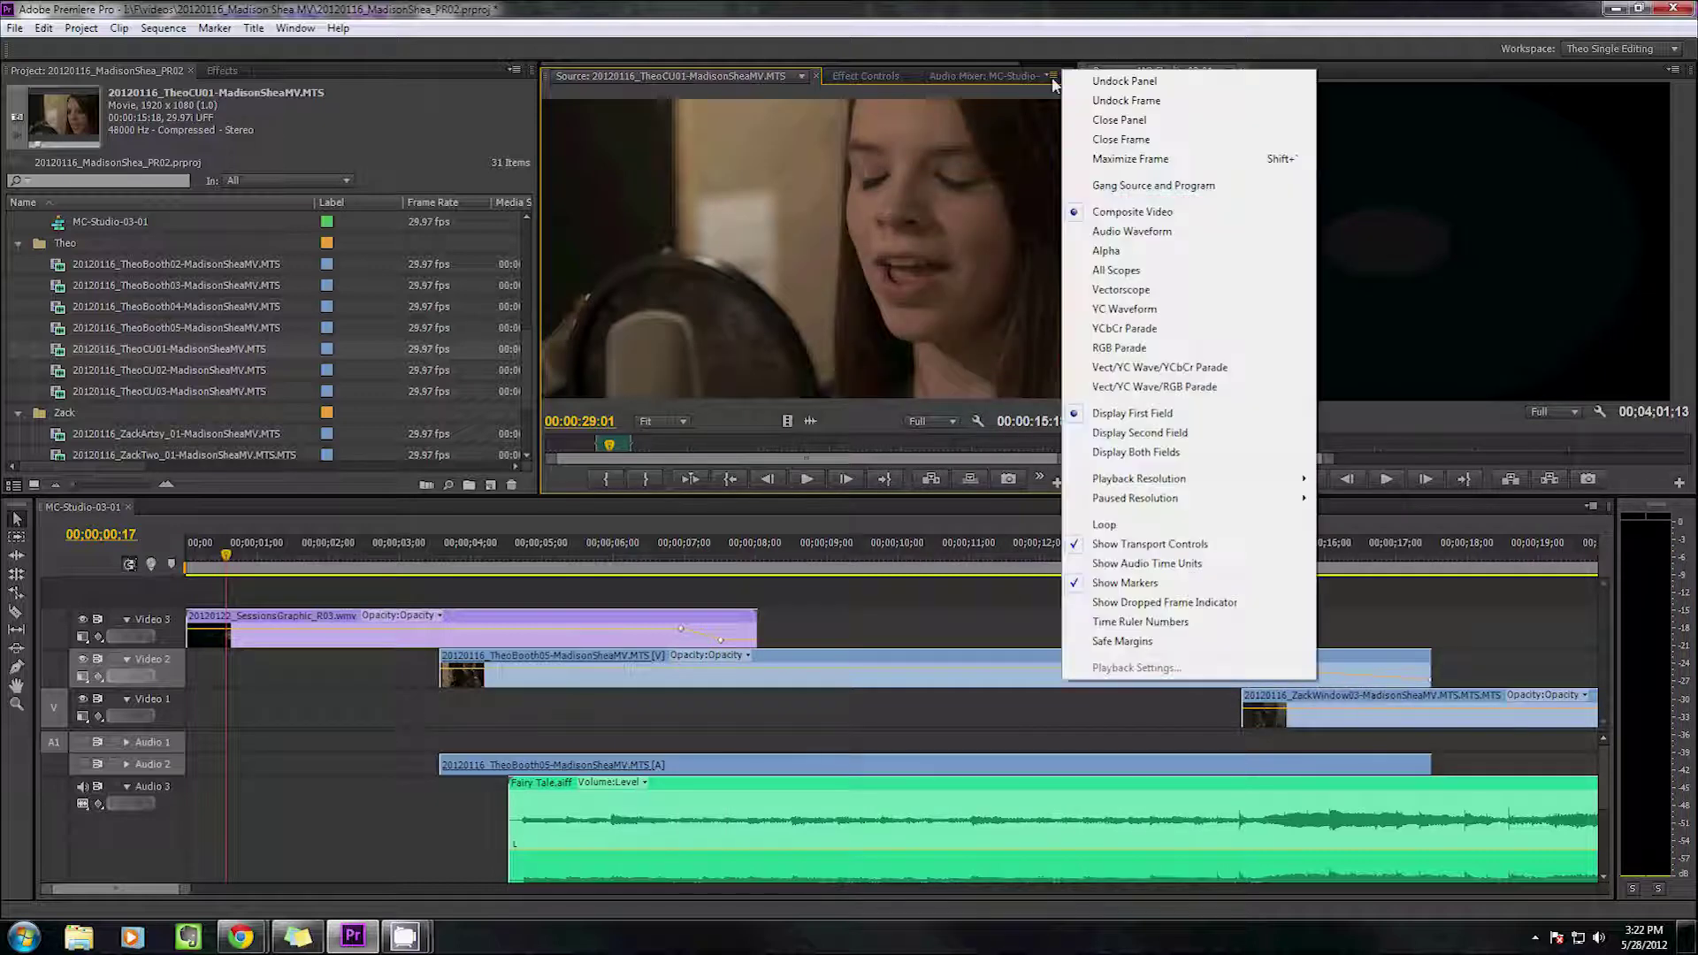
{"action": "left_click", "coordinate": [1143, 231]}
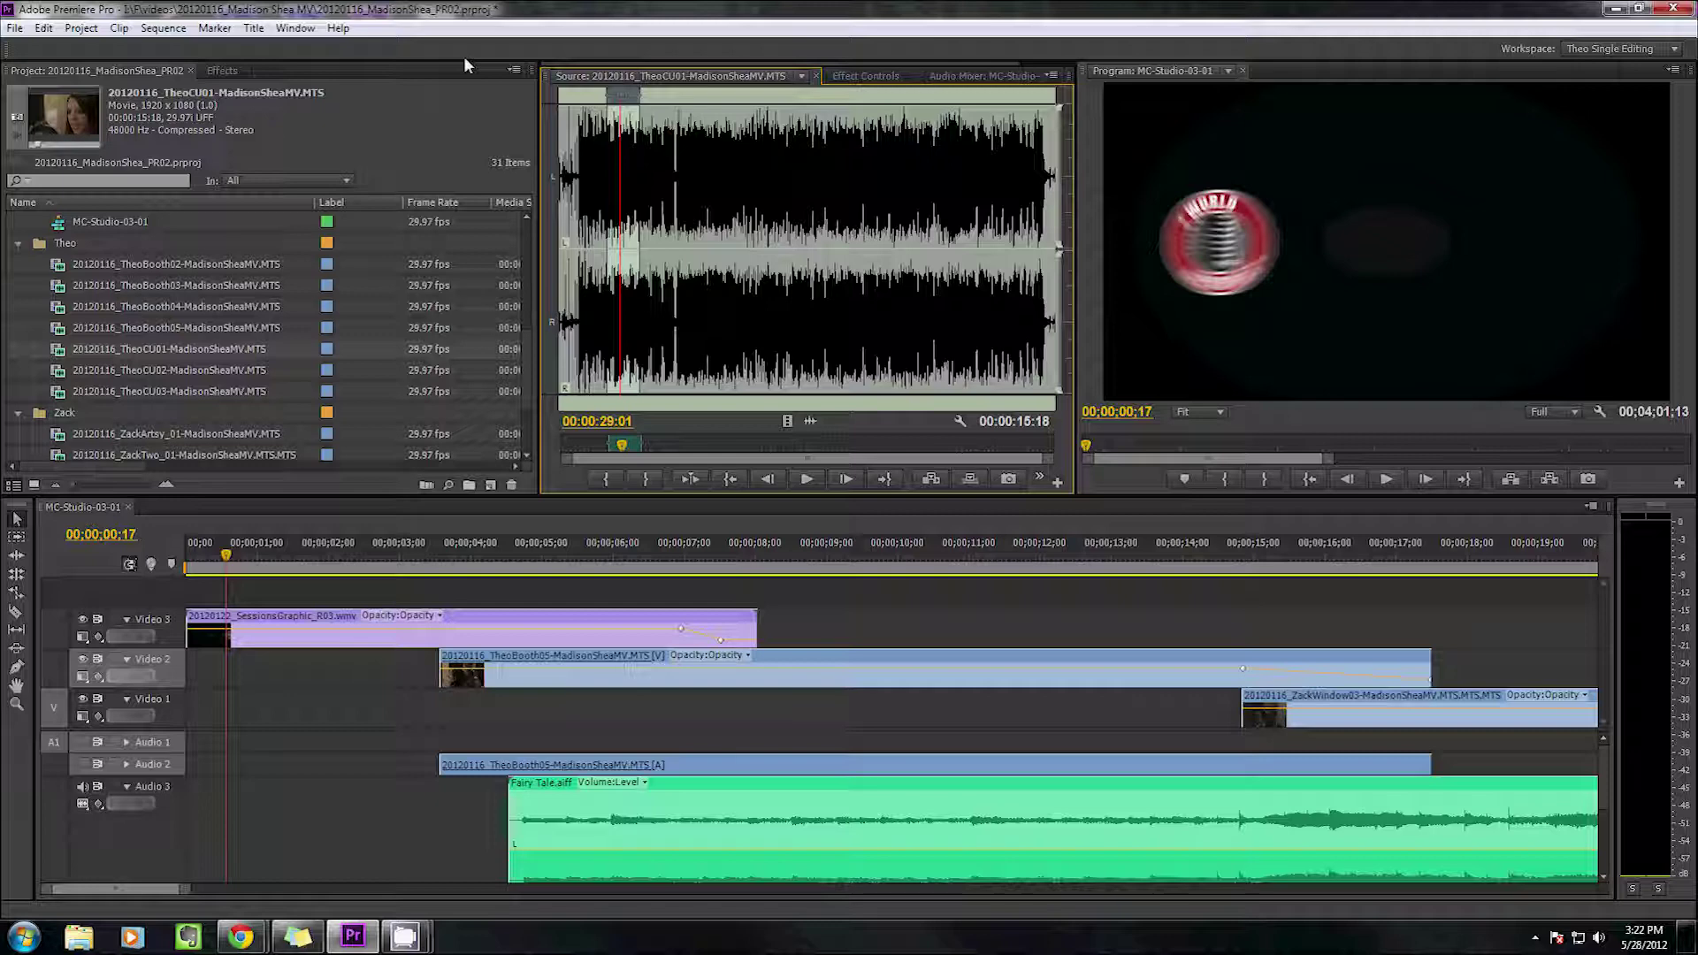
{"action": "scroll", "coordinate": [611, 161], "scroll_direction": "up", "scroll_amount": 1}
{"action": "key", "text": "alt"}
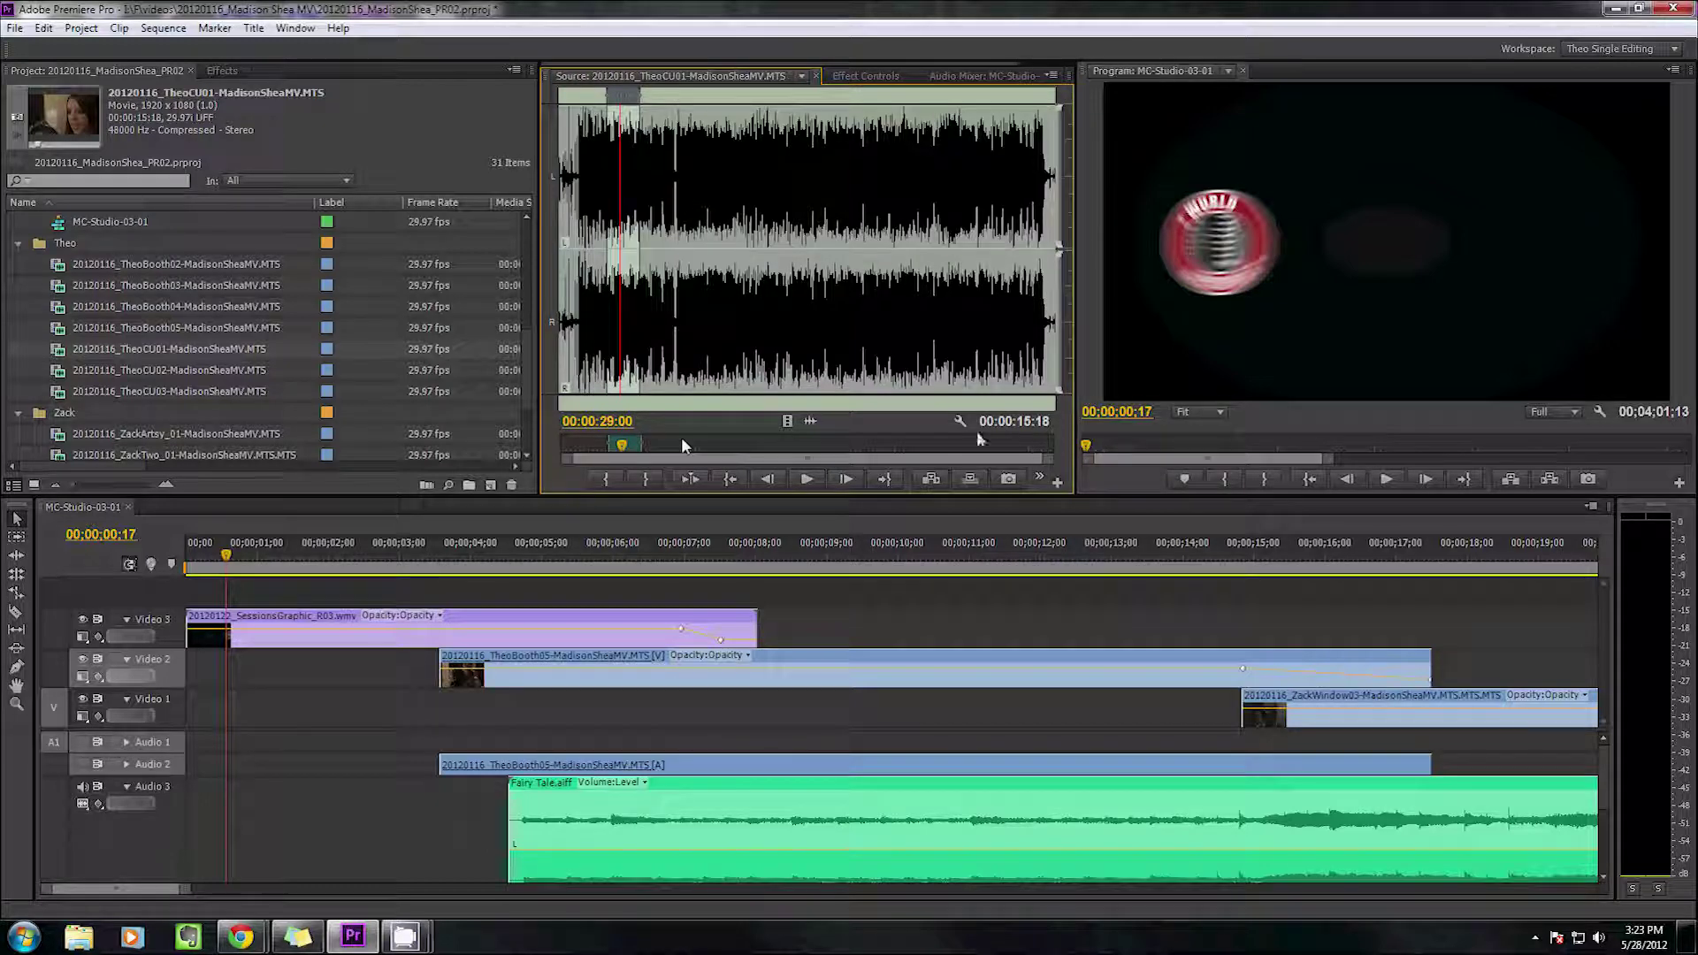
{"action": "left_click_drag", "start_coordinate": [1060, 461], "coordinate": [814, 458]}
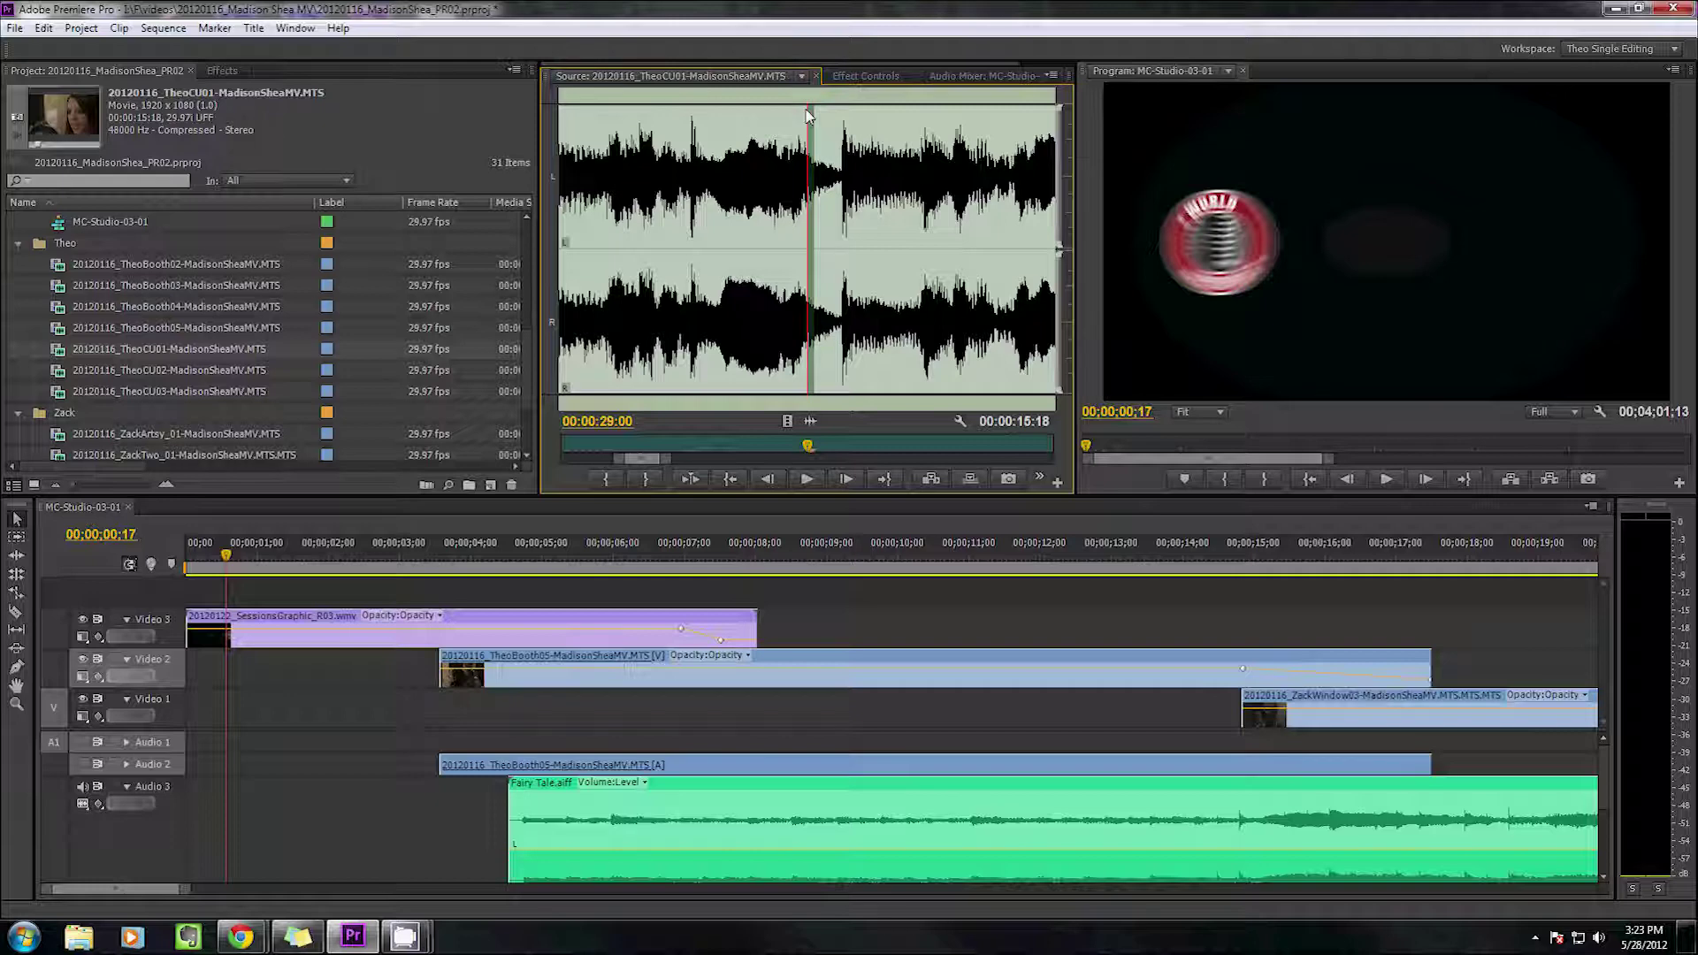
Play the clip briefly, jump back in five-frame steps to the start of the next sound, and set the In point at 00:00:29:05
{"action": "key", "text": "space"}
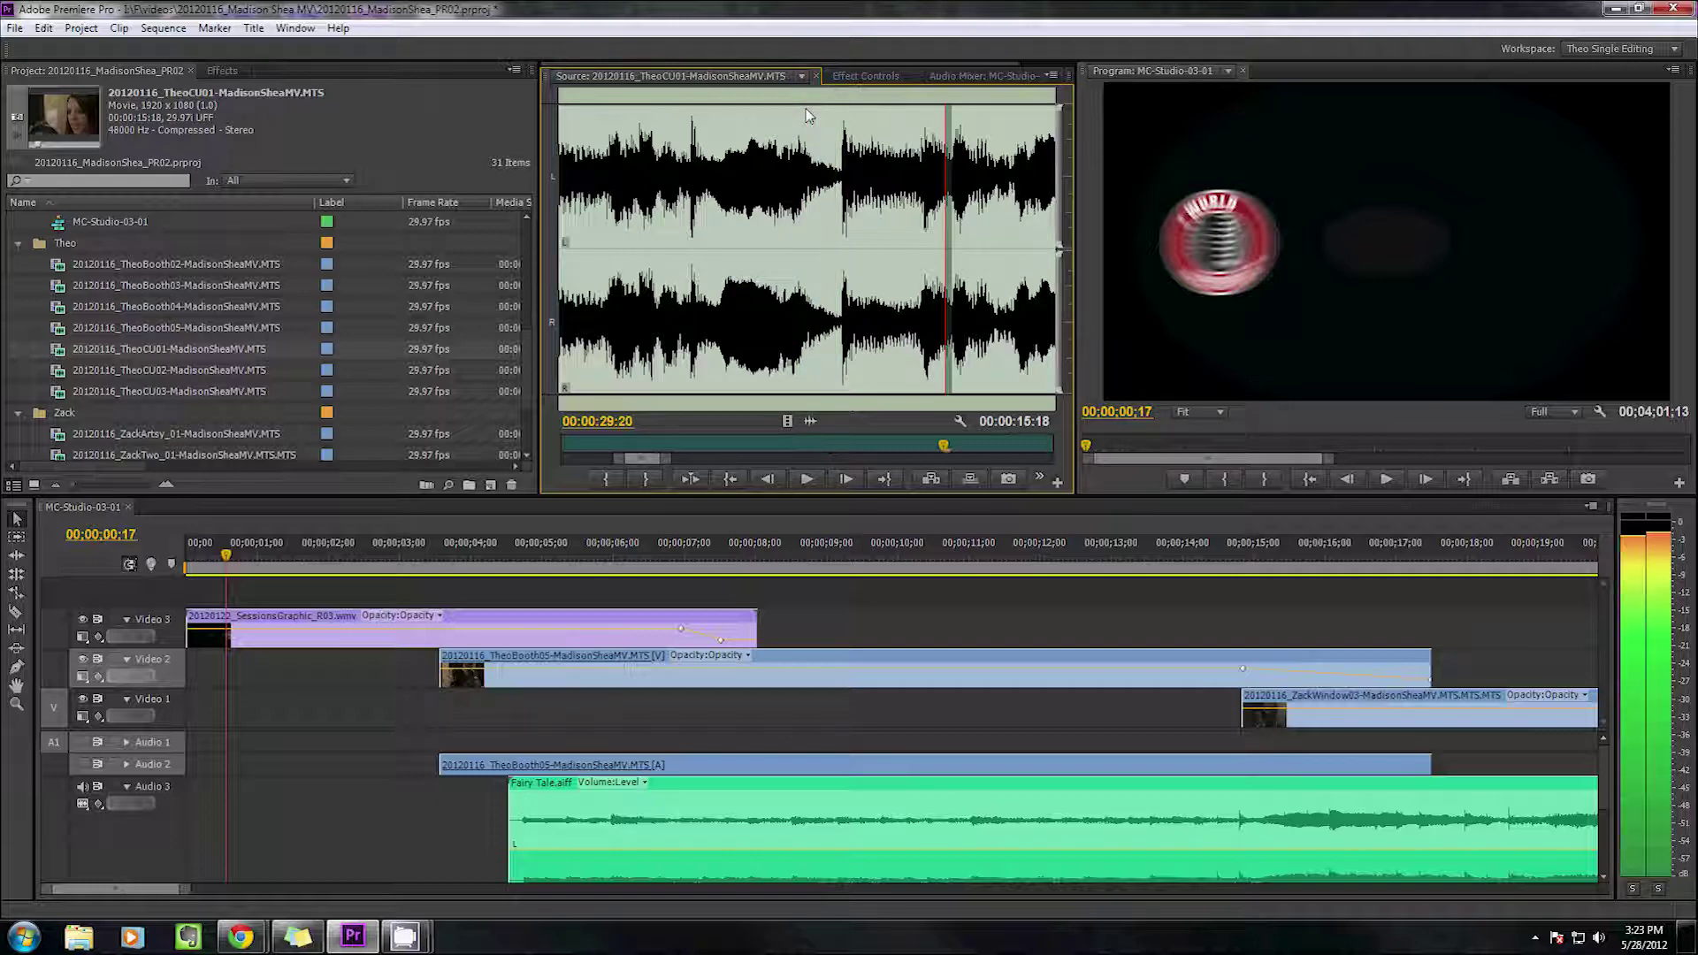
{"action": "key", "text": "shift+Left"}
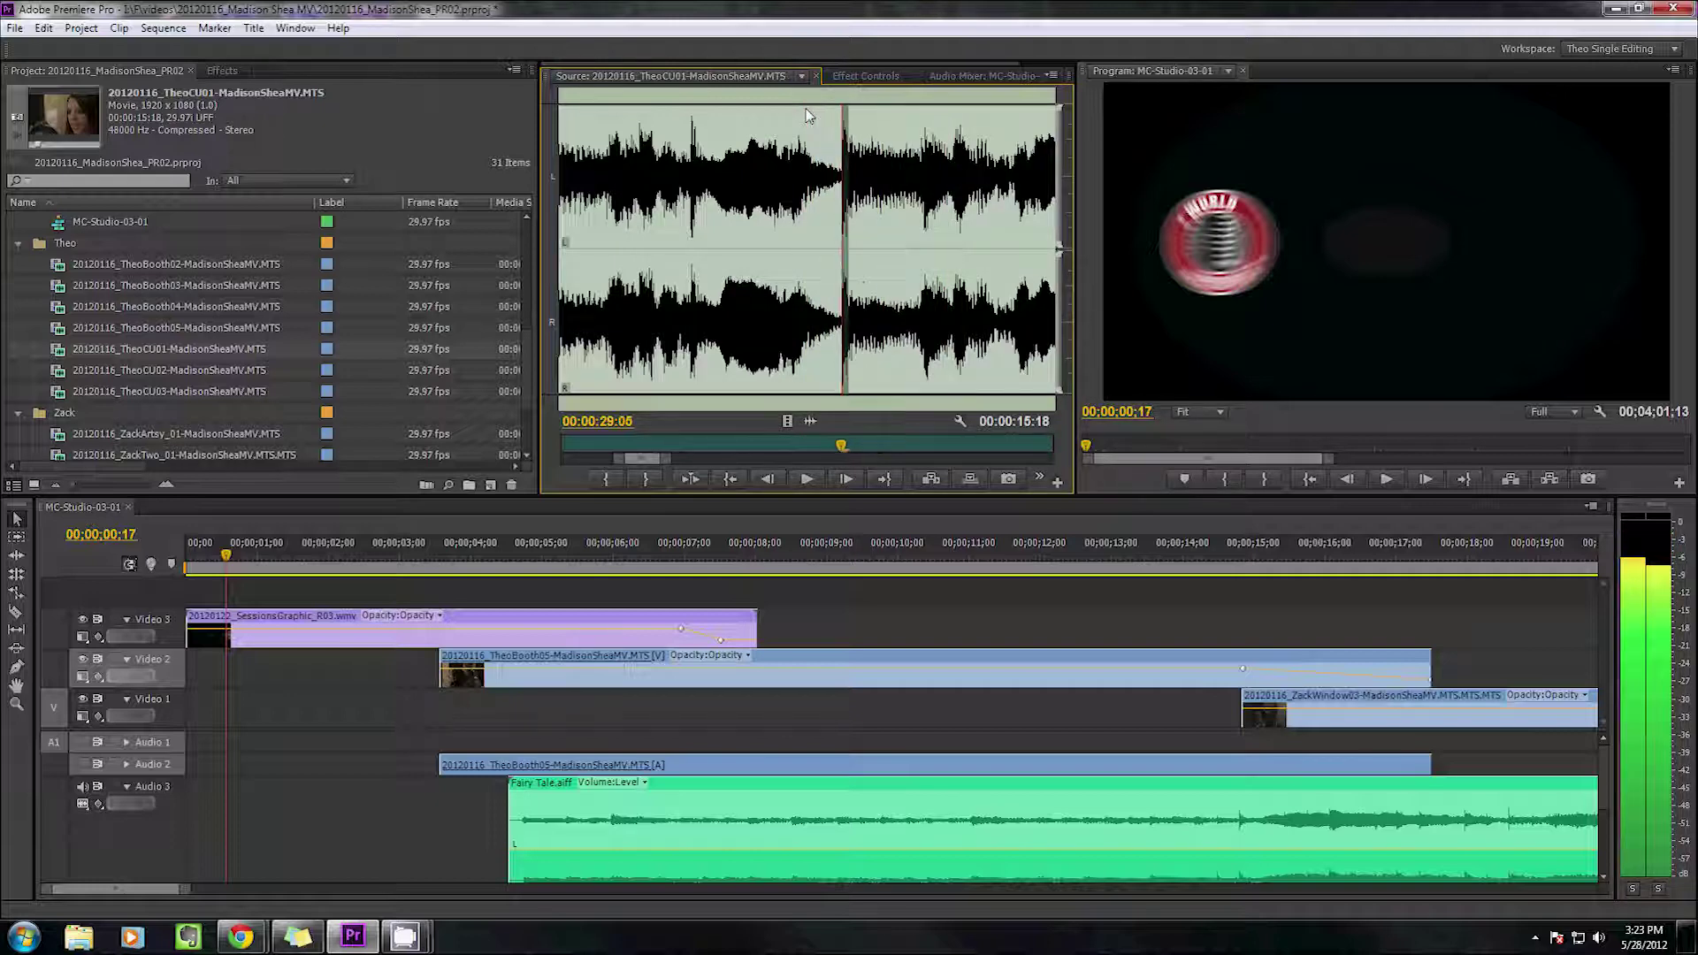
{"action": "key", "text": "i"}
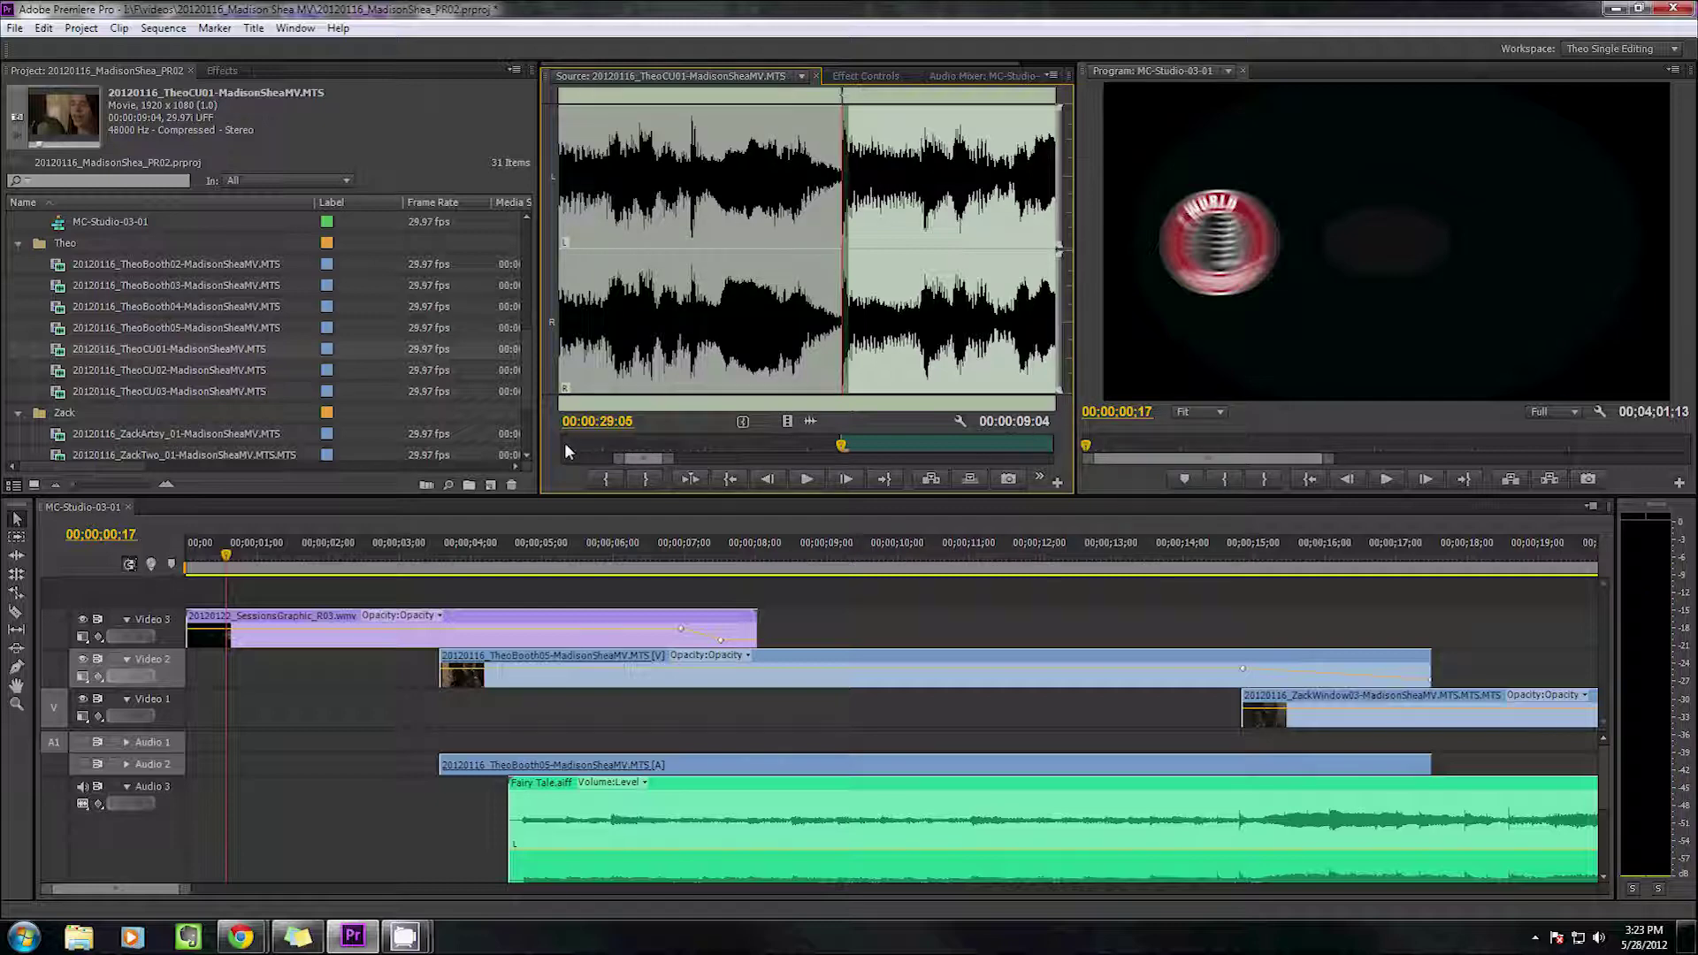
Switch the Source Monitor's display from the audio waveform to Alpha
{"action": "left_click_drag", "start_coordinate": [669, 459], "coordinate": [872, 459]}
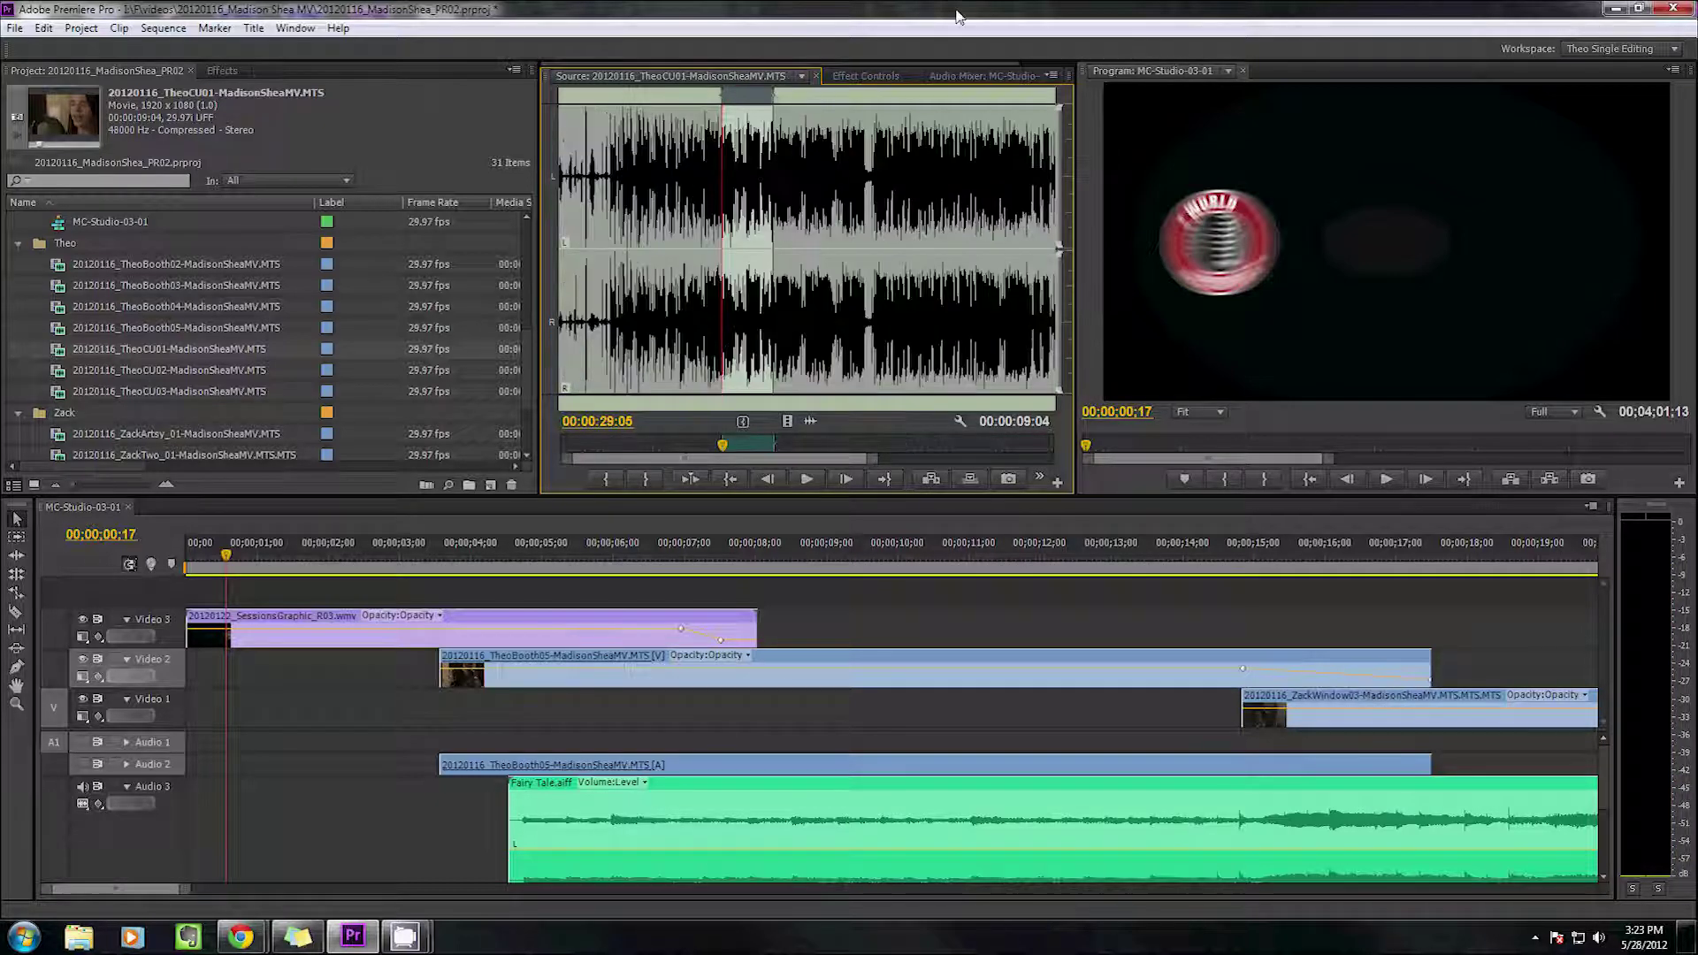
{"action": "left_click", "coordinate": [1052, 75]}
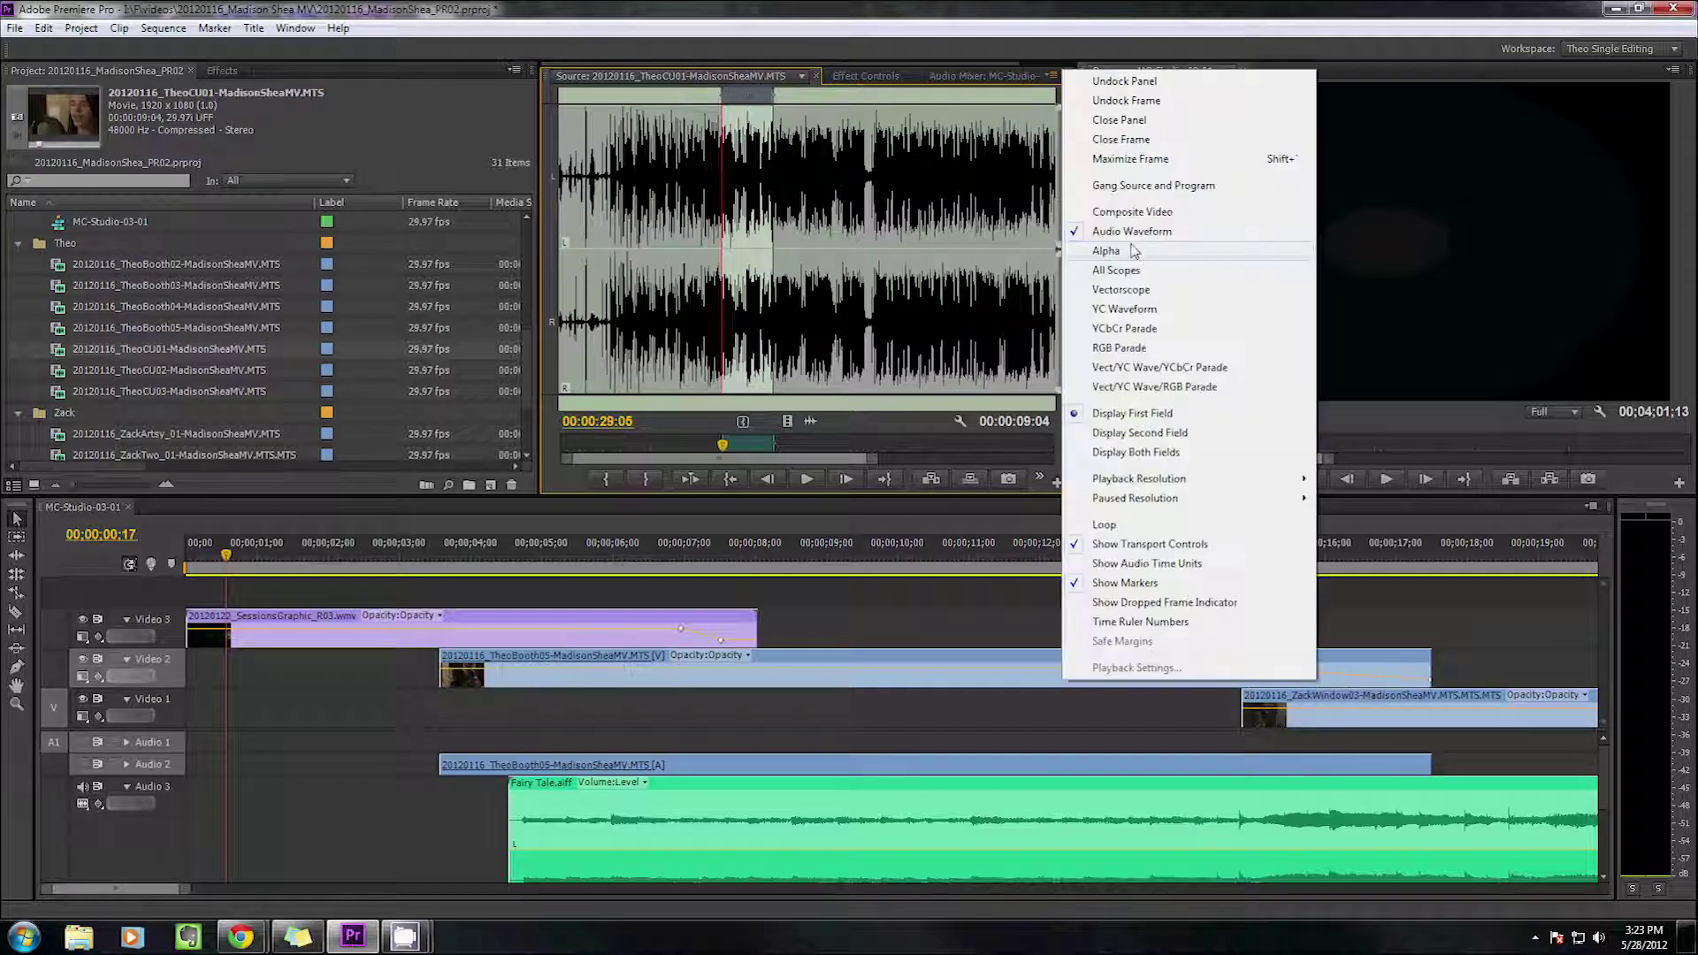
{"action": "left_click", "coordinate": [1133, 251]}
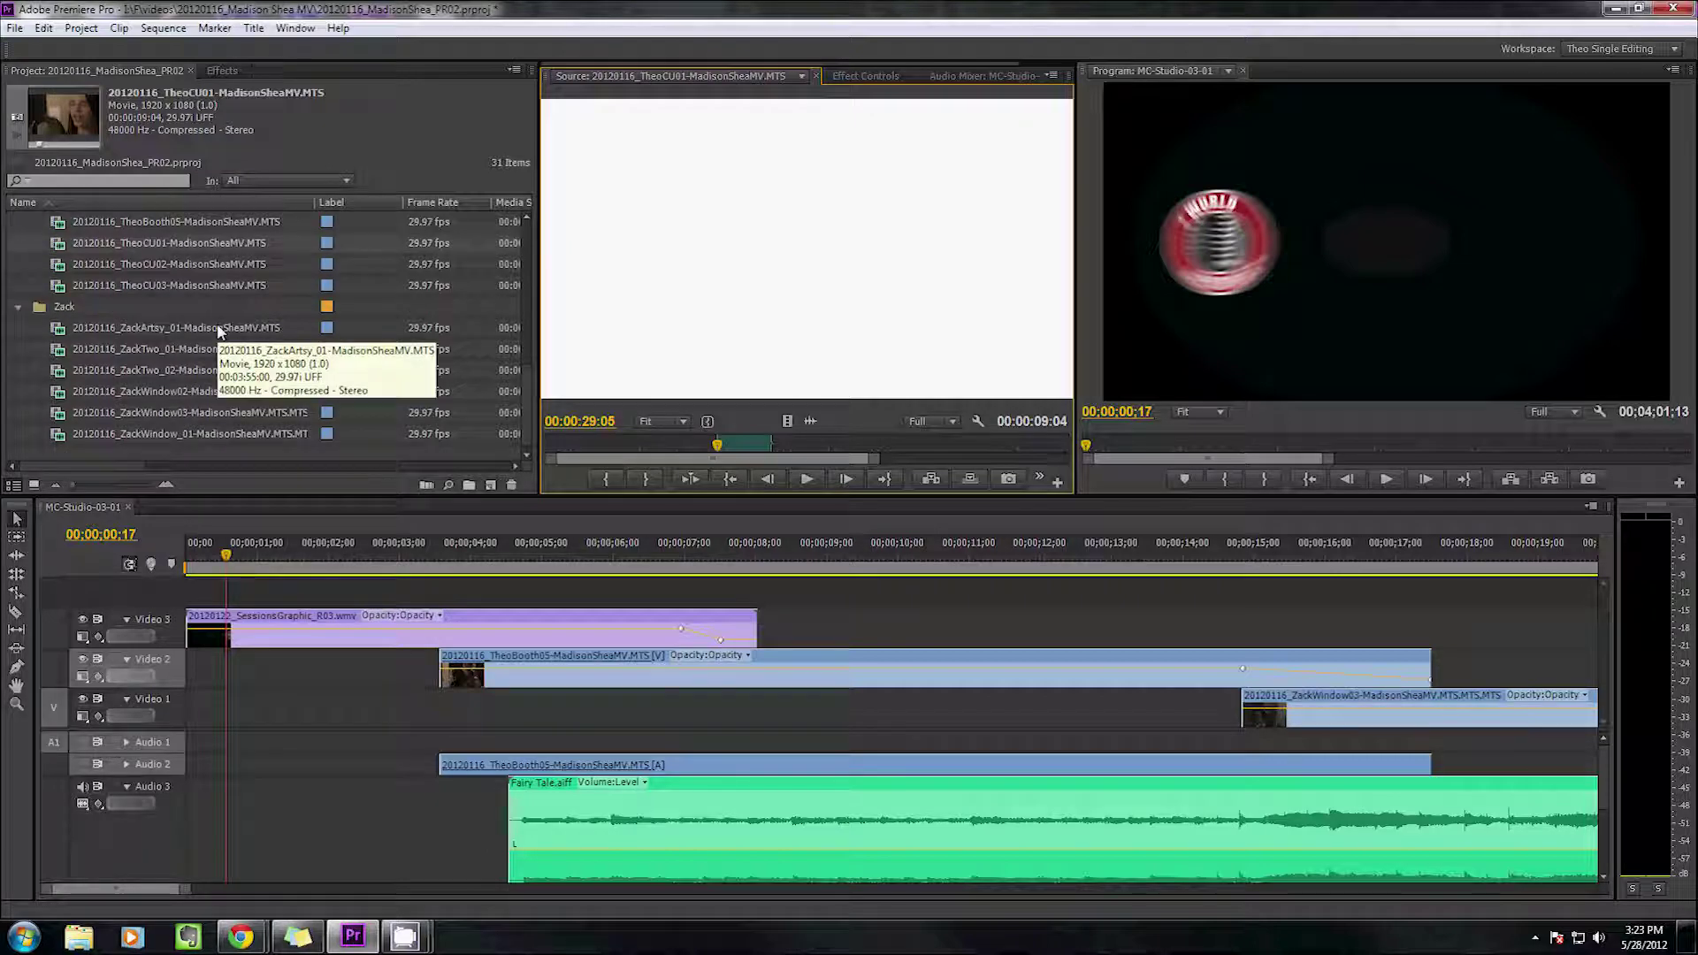
Import the still image 20120324_RolandoCutOuts_Classroom01_PS01.png into the project from a file folder
{"action": "scroll", "coordinate": [224, 320], "scroll_direction": "down", "scroll_amount": 2}
{"action": "scroll", "coordinate": [232, 332], "scroll_direction": "up", "scroll_amount": 3}
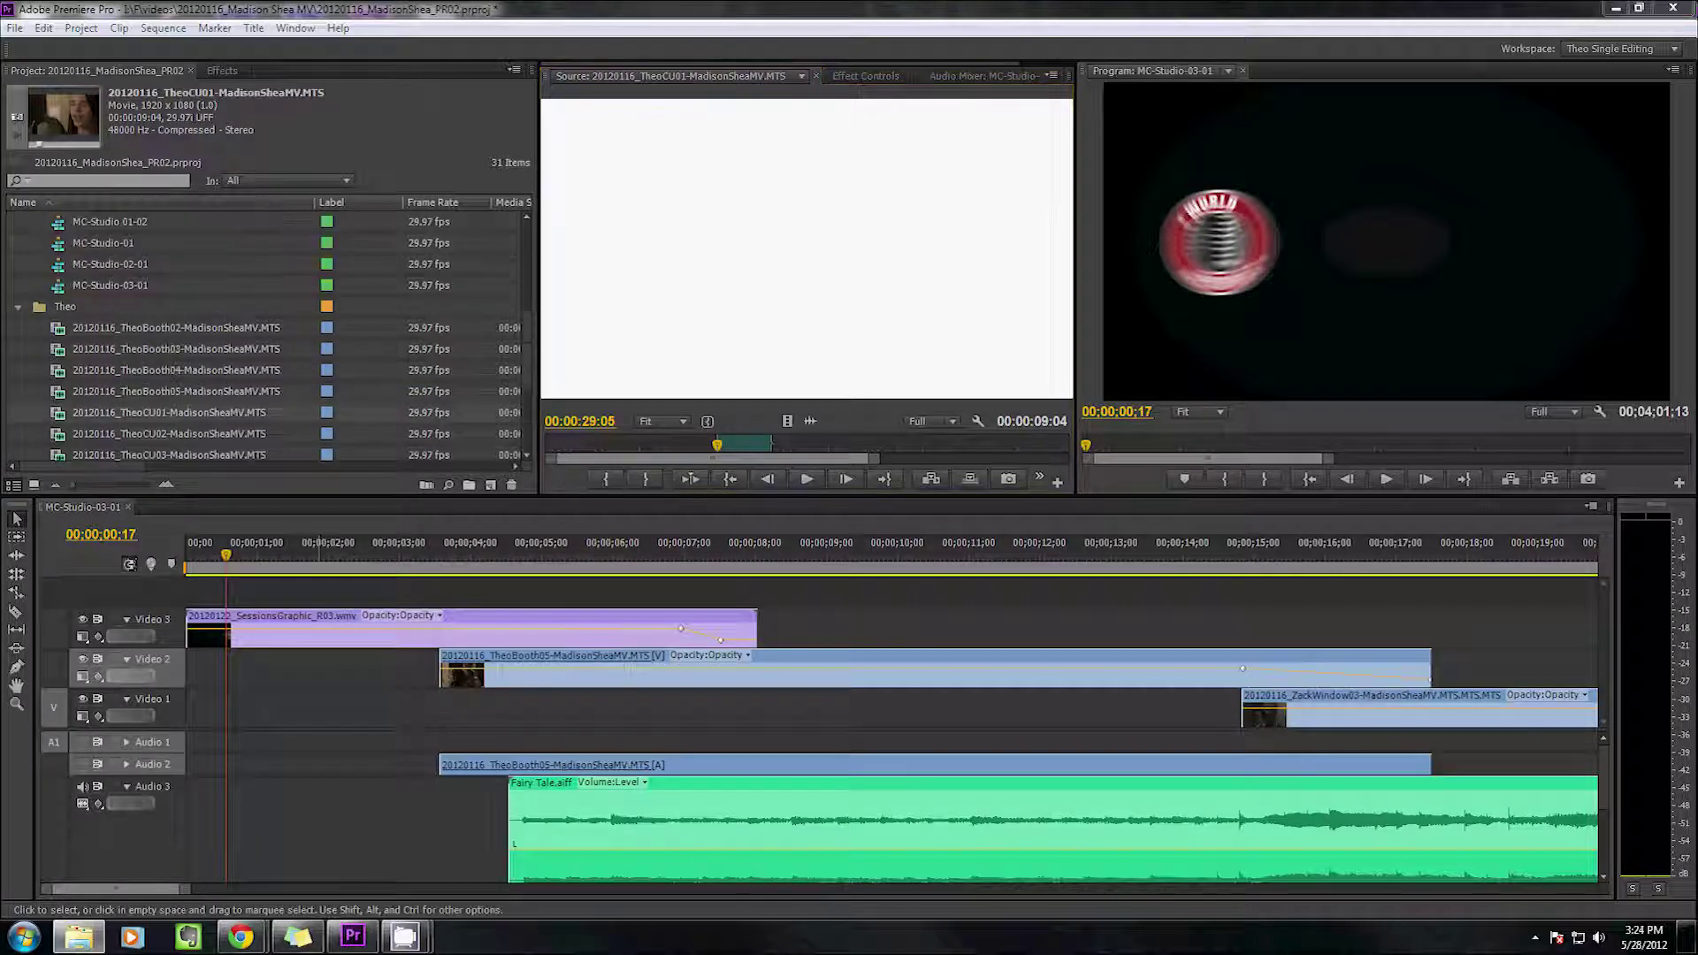
{"action": "left_click_drag", "start_coordinate": [2, 493], "coordinate": [179, 289]}
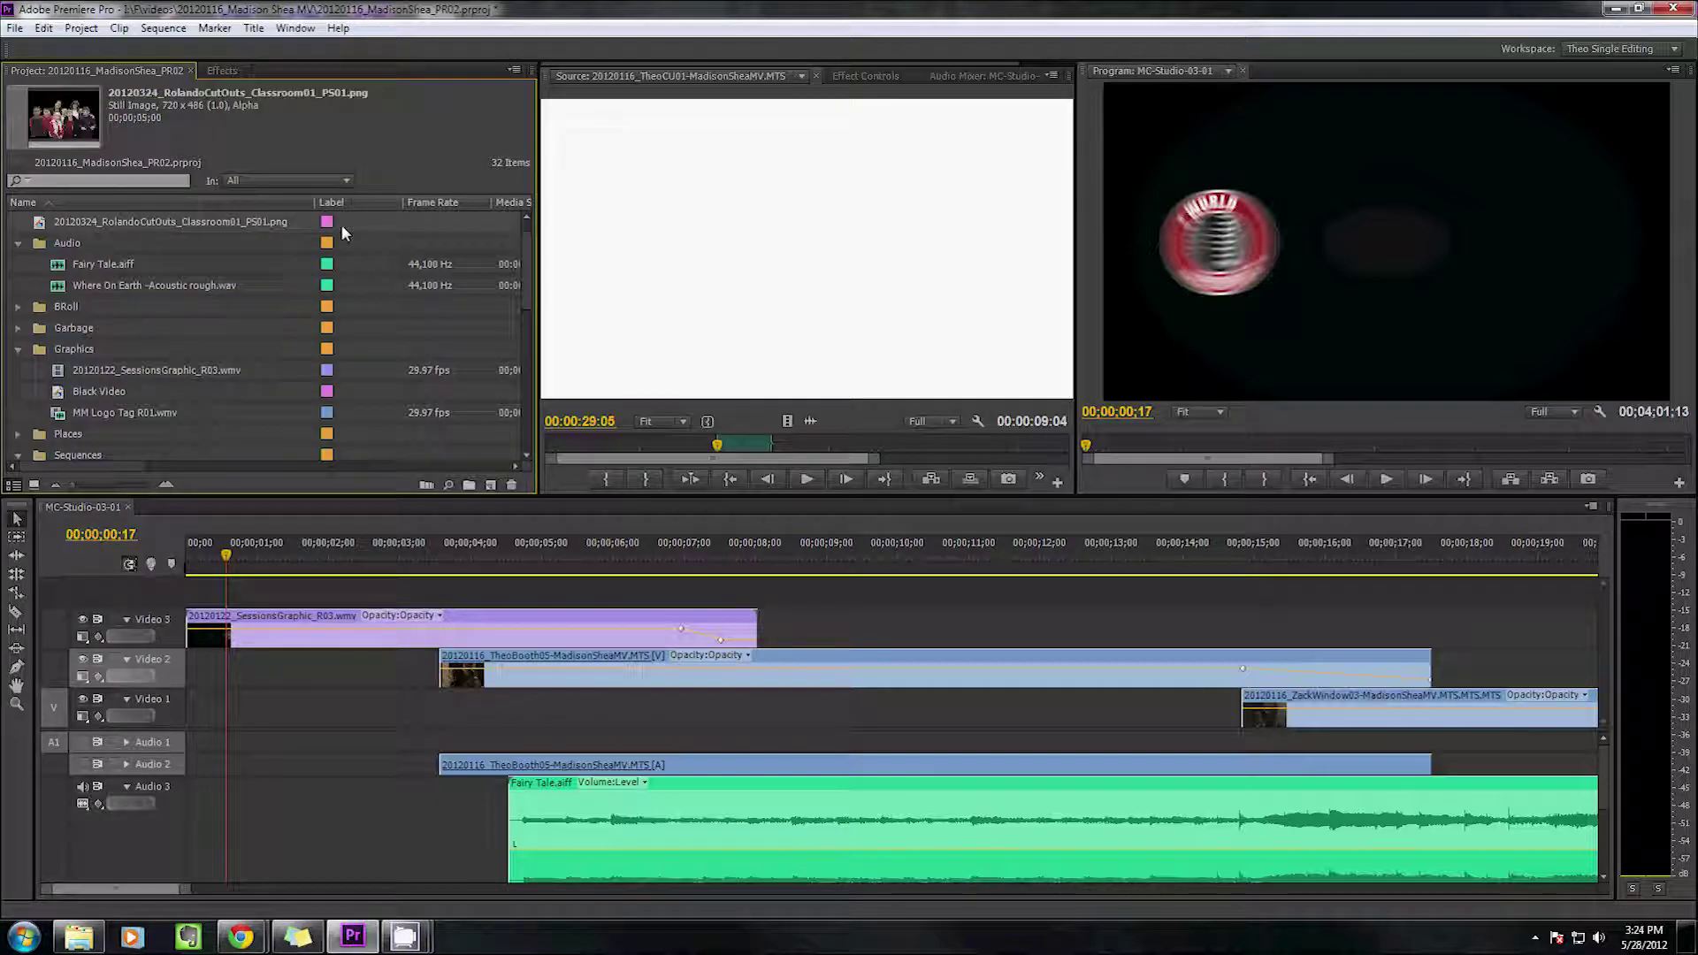
Open the imported classroom PNG in the Source Monitor and place it on Video 3 at about 00:00:09, with the playhead at 00:00:09:25
{"action": "double_click", "coordinate": [43, 225]}
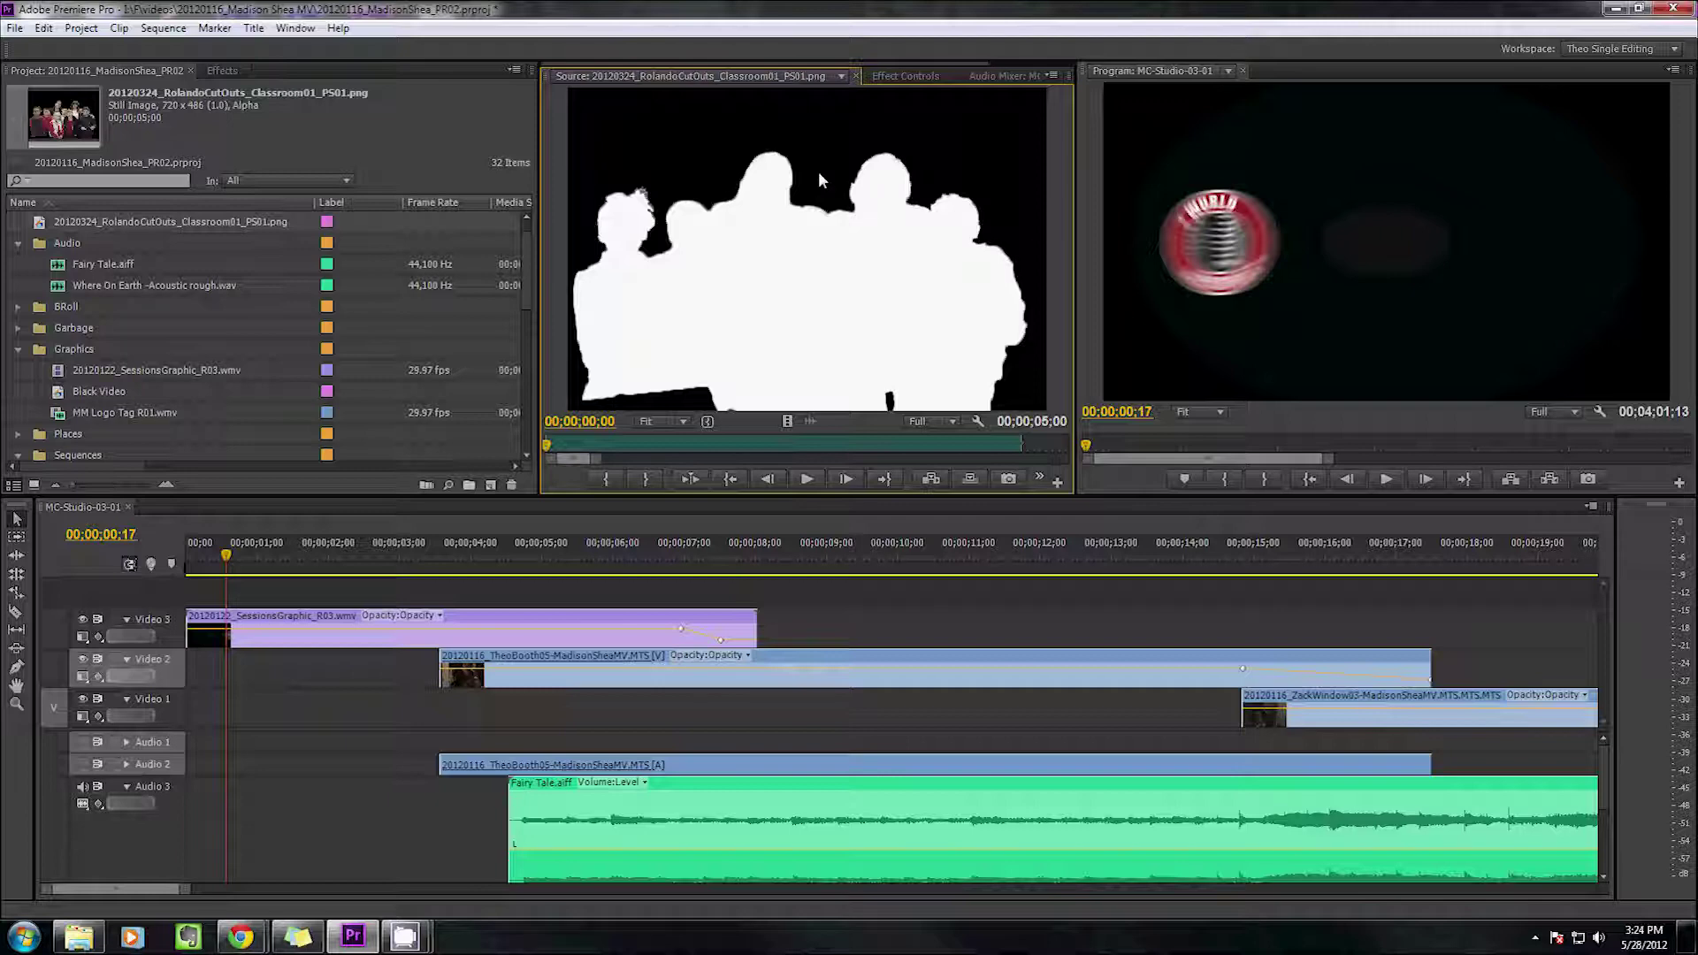
{"action": "left_click_drag", "start_coordinate": [88, 221], "coordinate": [867, 610]}
{"action": "left_click", "coordinate": [879, 542]}
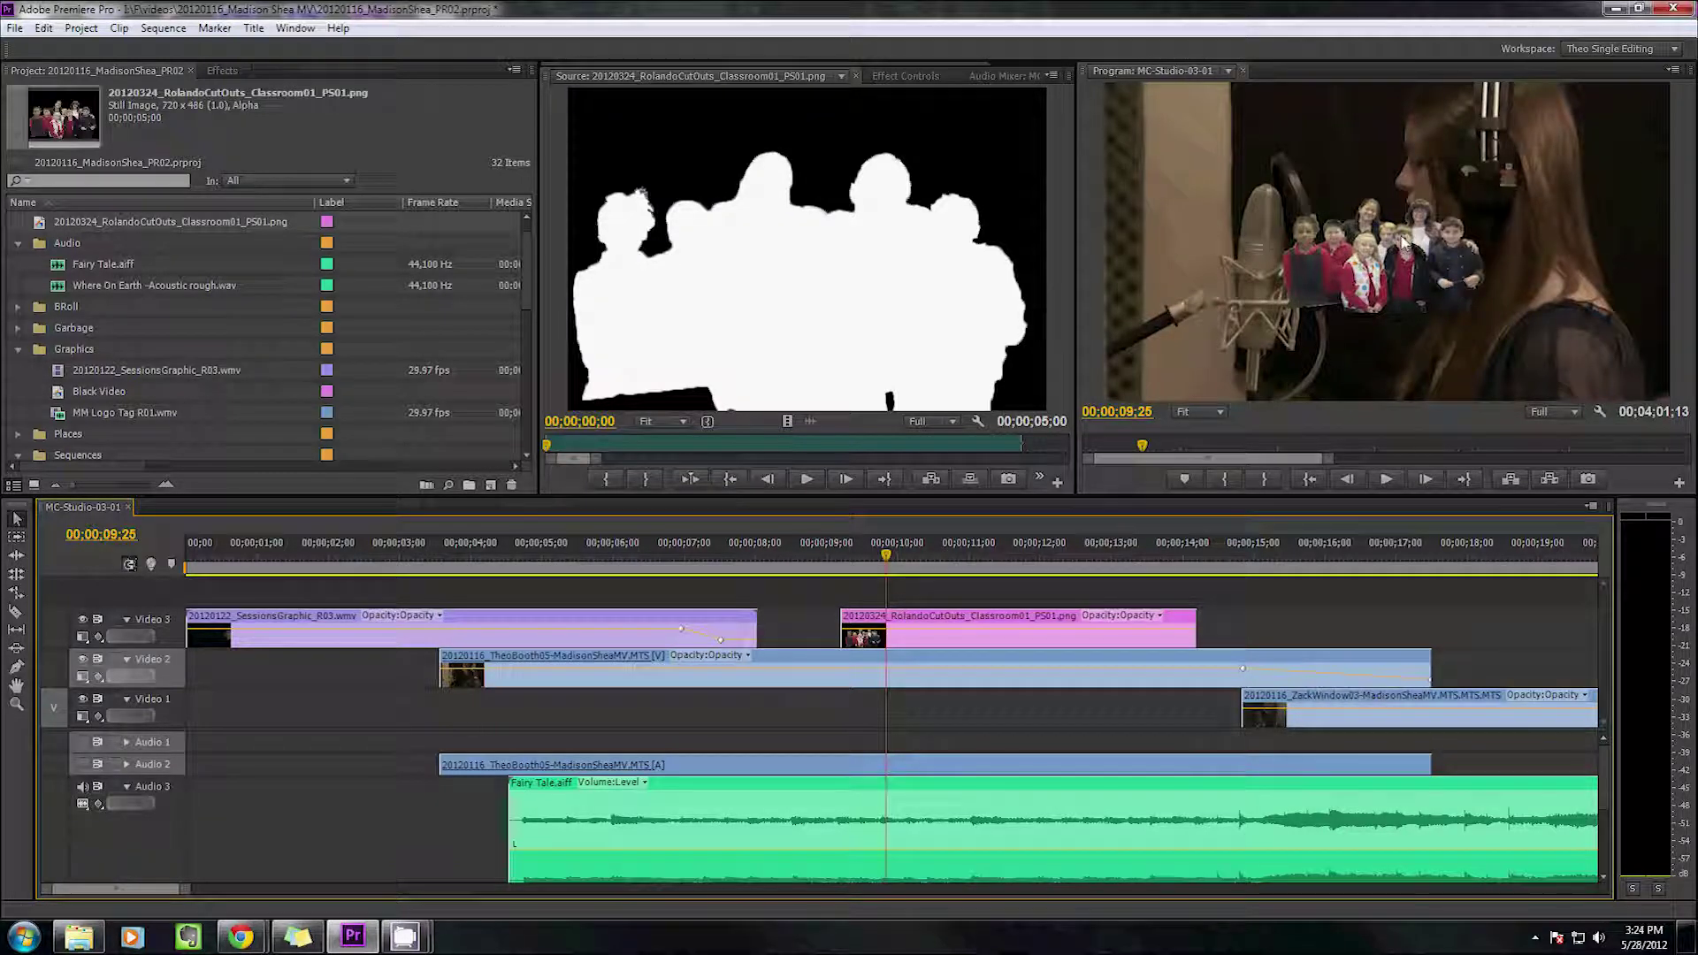
Delete the classroom PNG from the timeline and from the project
{"action": "left_click", "coordinate": [937, 623]}
{"action": "key", "text": "Delete"}
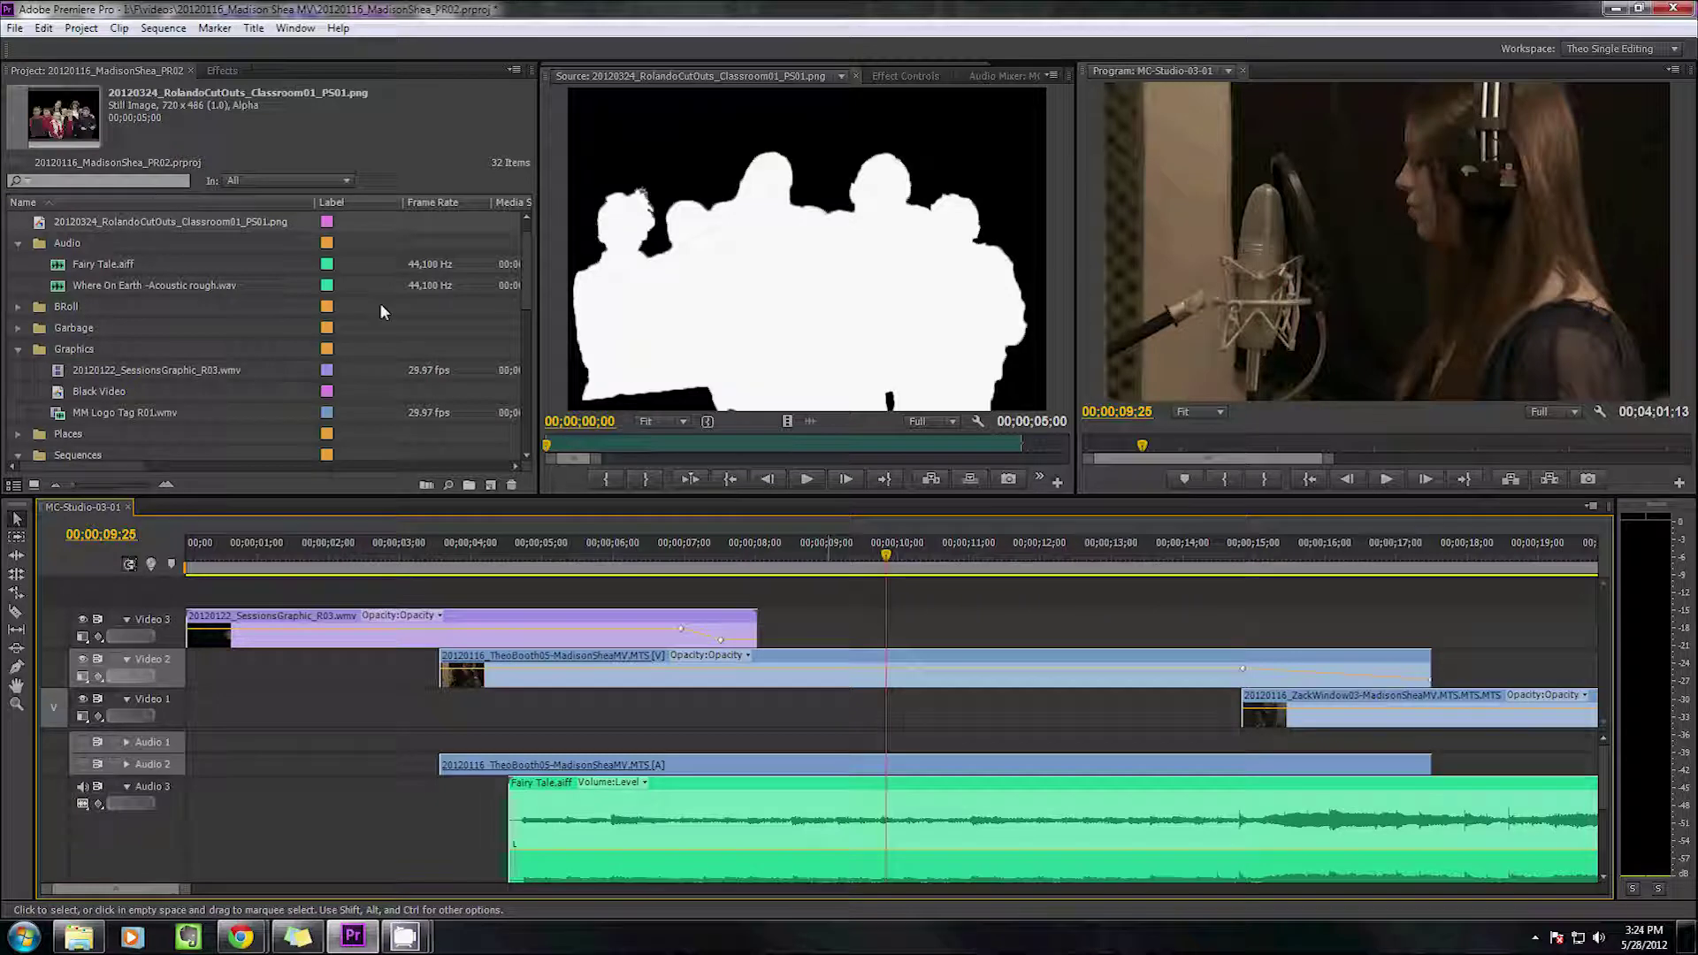
{"action": "left_click", "coordinate": [43, 224]}
{"action": "key", "text": "Delete"}
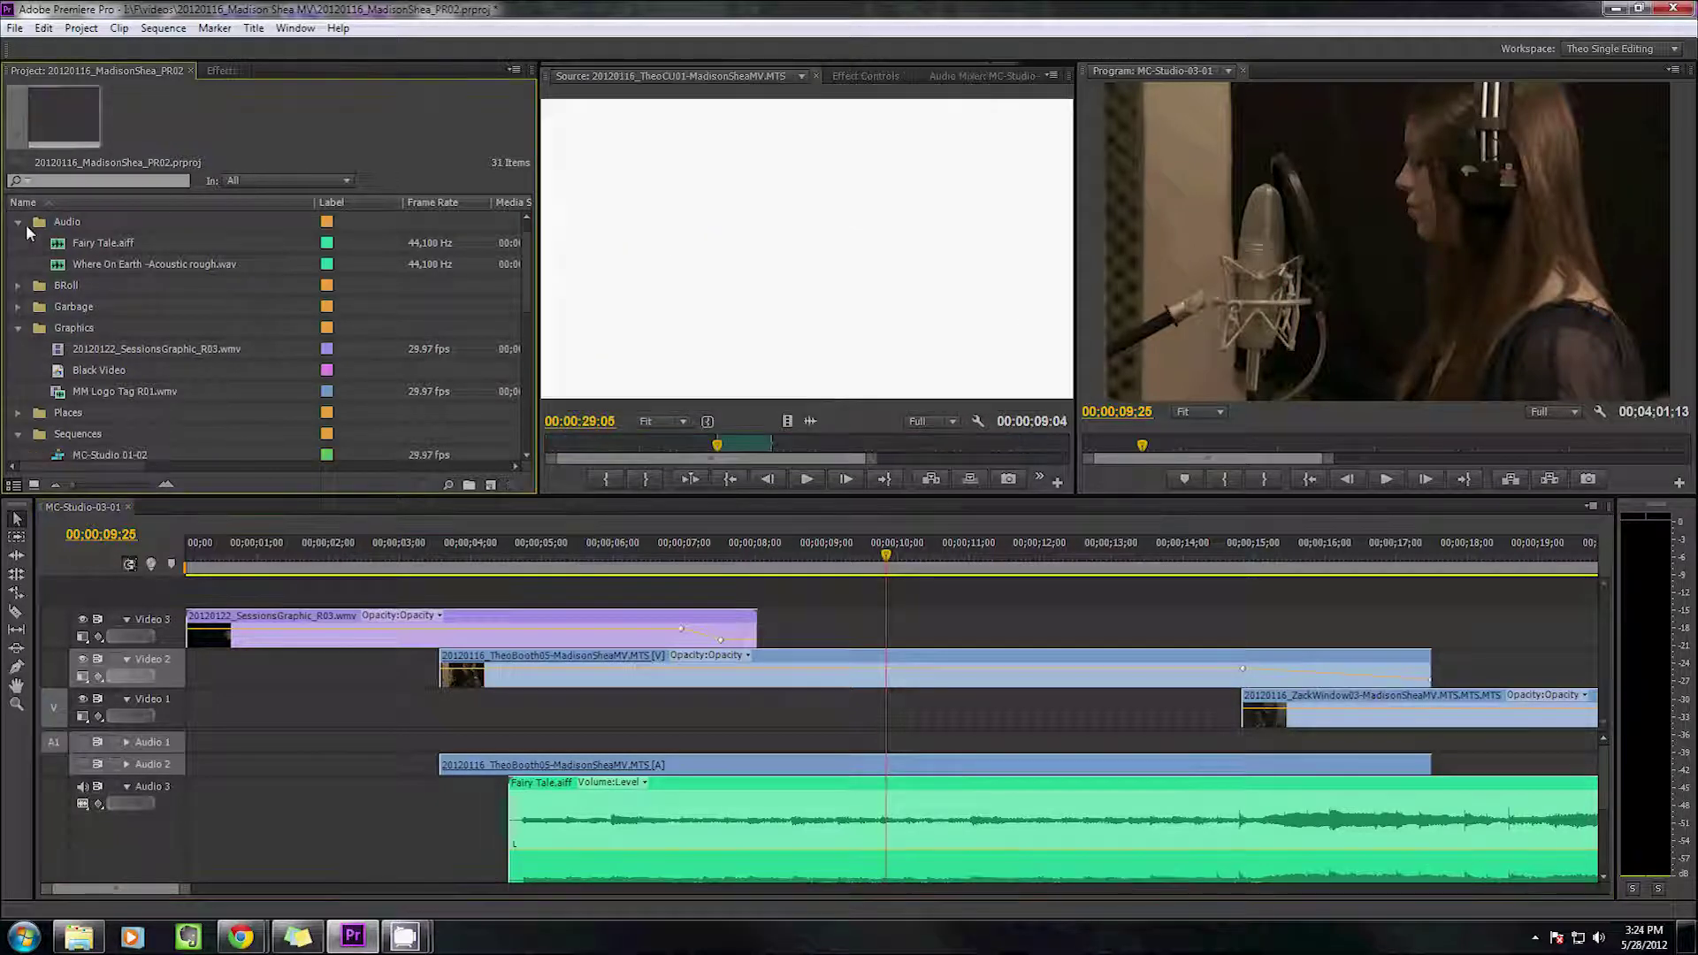
{"action": "scroll", "coordinate": [28, 229], "scroll_direction": "down", "scroll_amount": 7}
{"action": "left_click", "coordinate": [168, 349]}
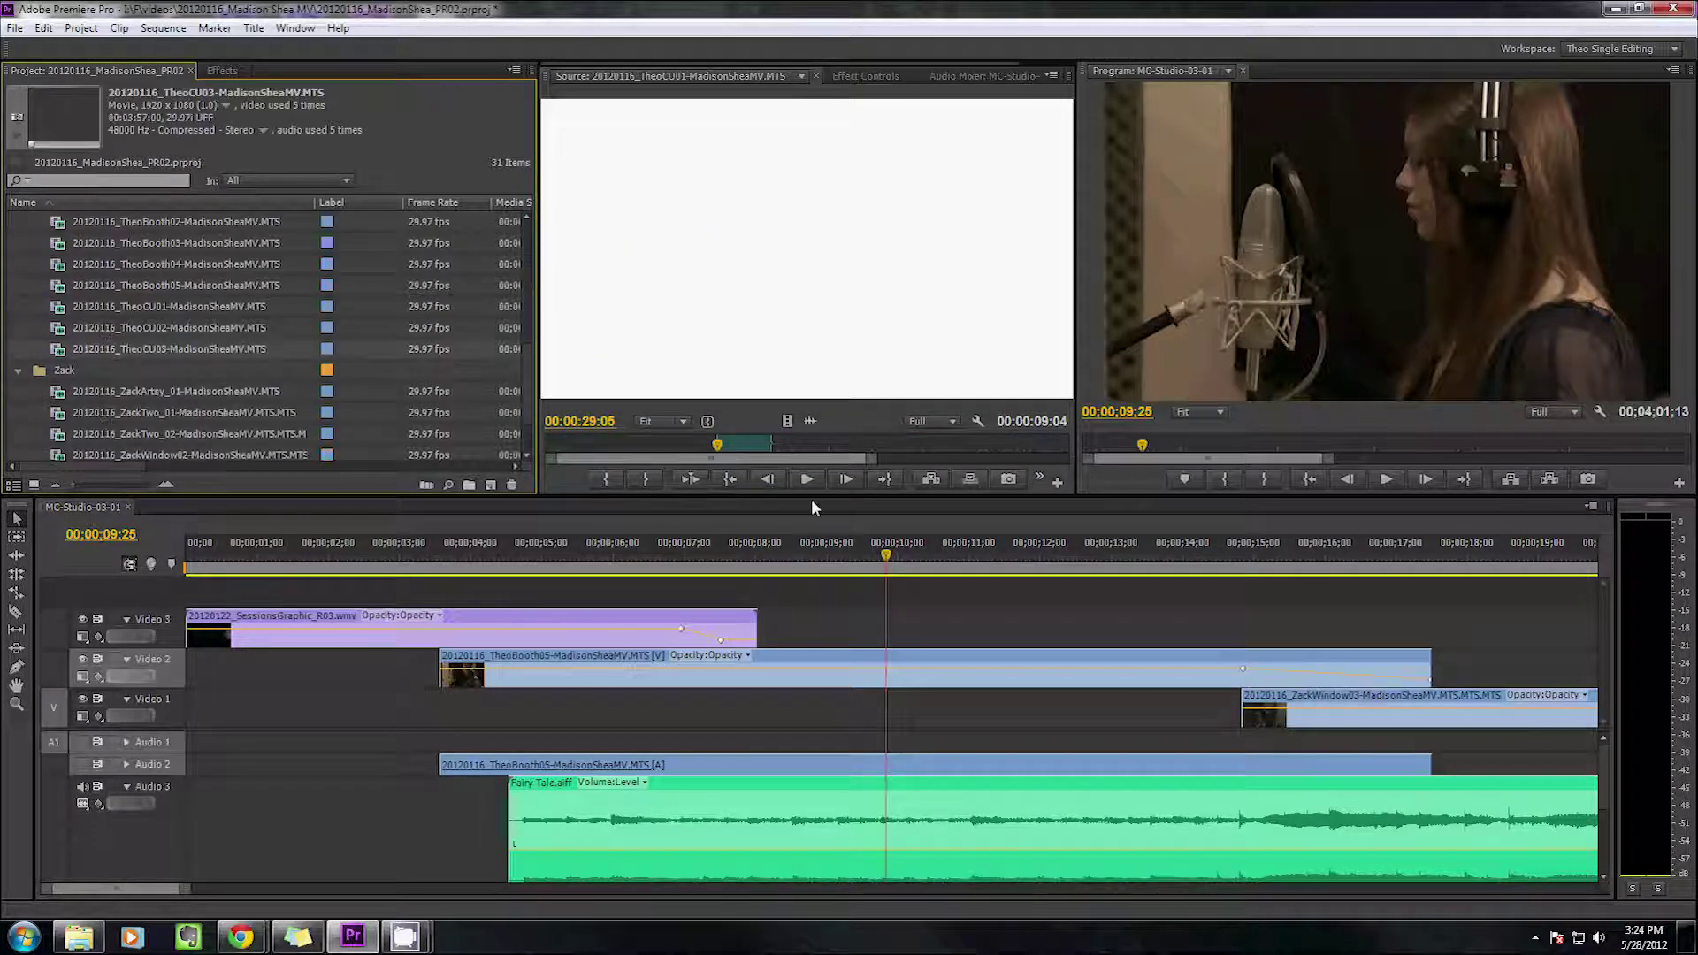
{"action": "left_click", "coordinate": [775, 205]}
{"action": "left_click", "coordinate": [1052, 76]}
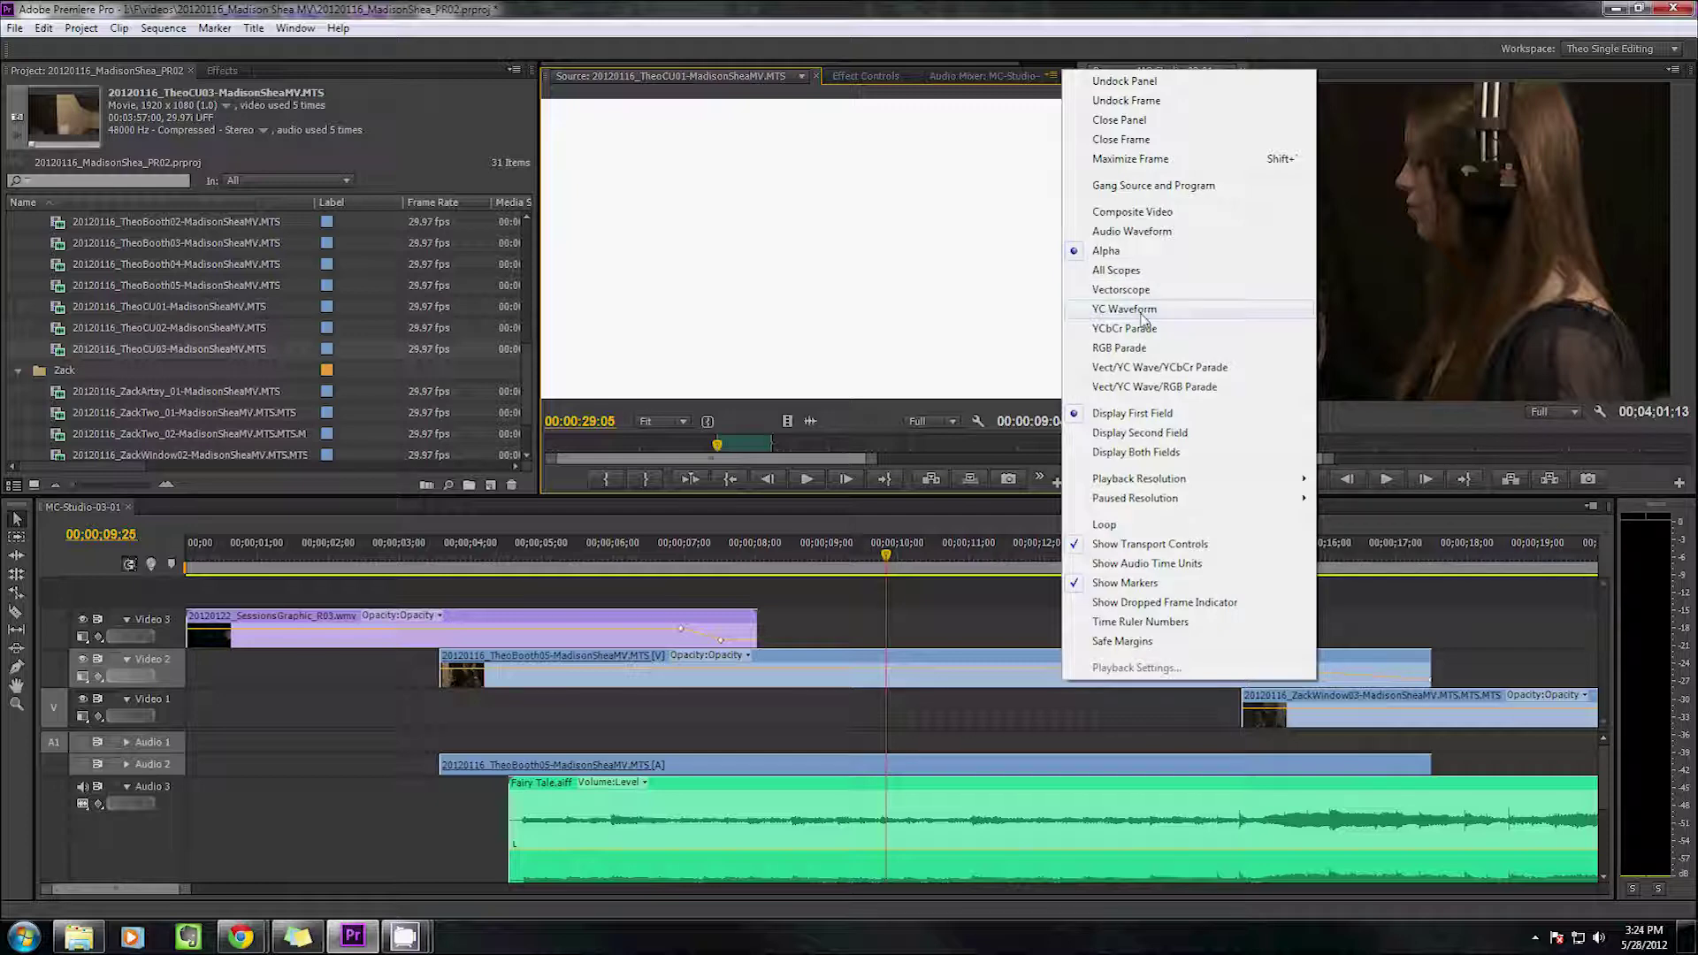
{"action": "left_click", "coordinate": [1116, 270]}
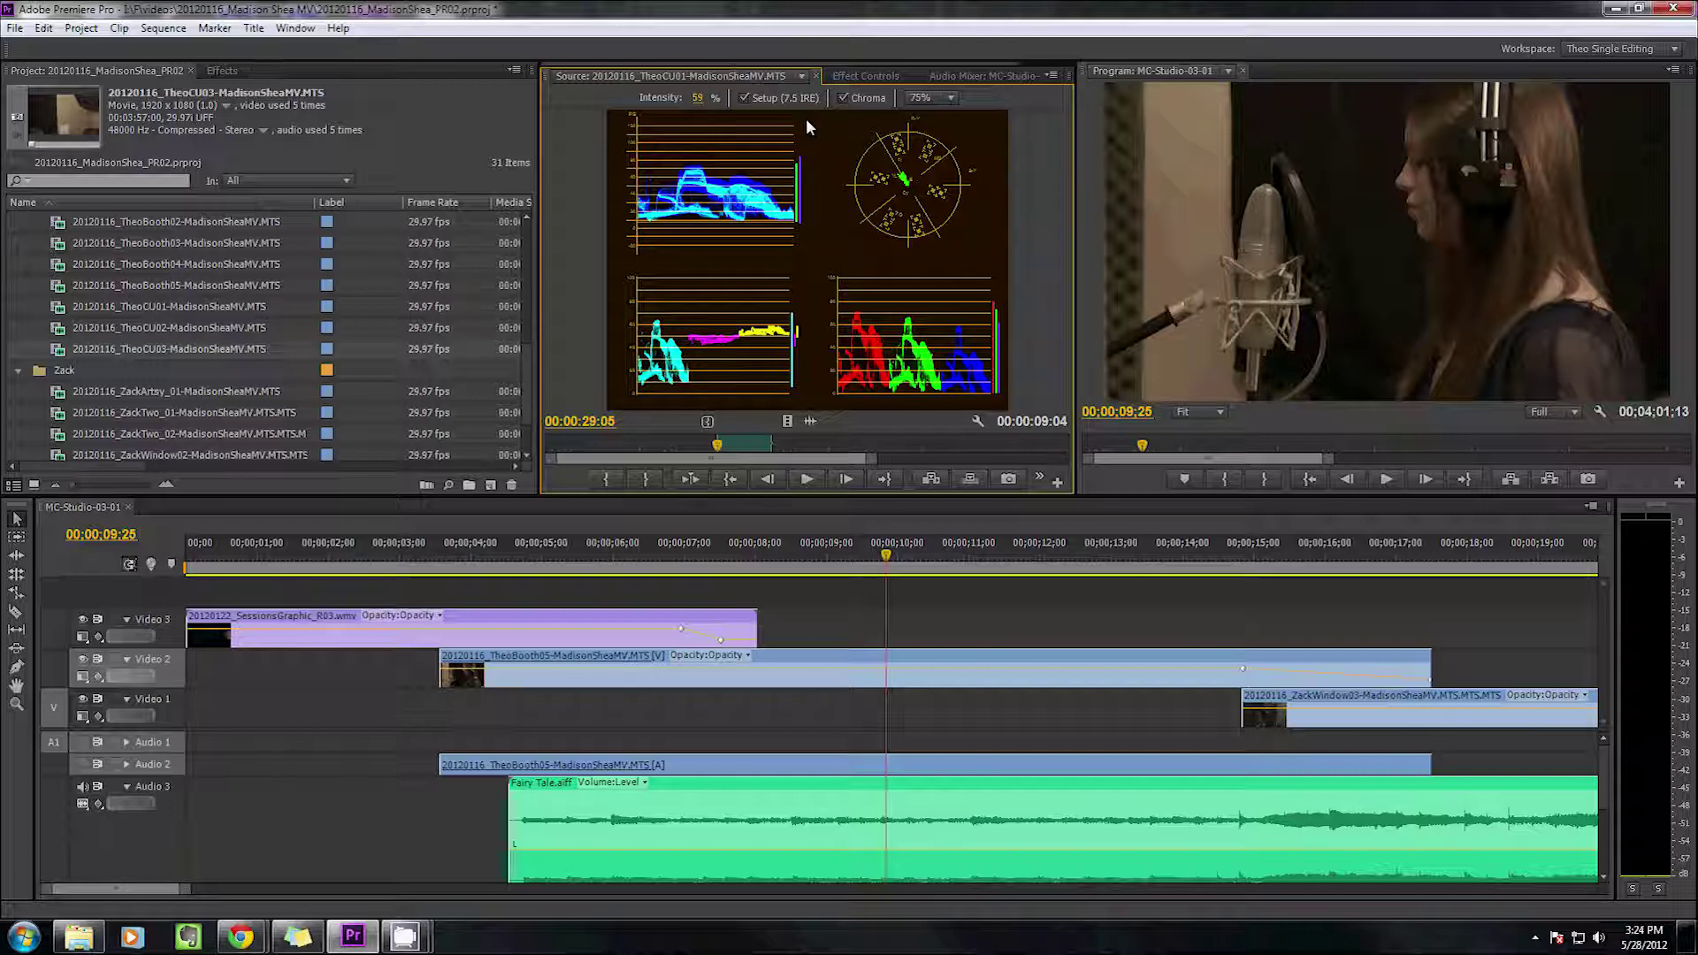
Lower the scopes' Intensity to 0% and toggle the Setup (7.5 IRE) option off and back on
{"action": "left_click_drag", "start_coordinate": [1416, 137], "coordinate": [799, 209]}
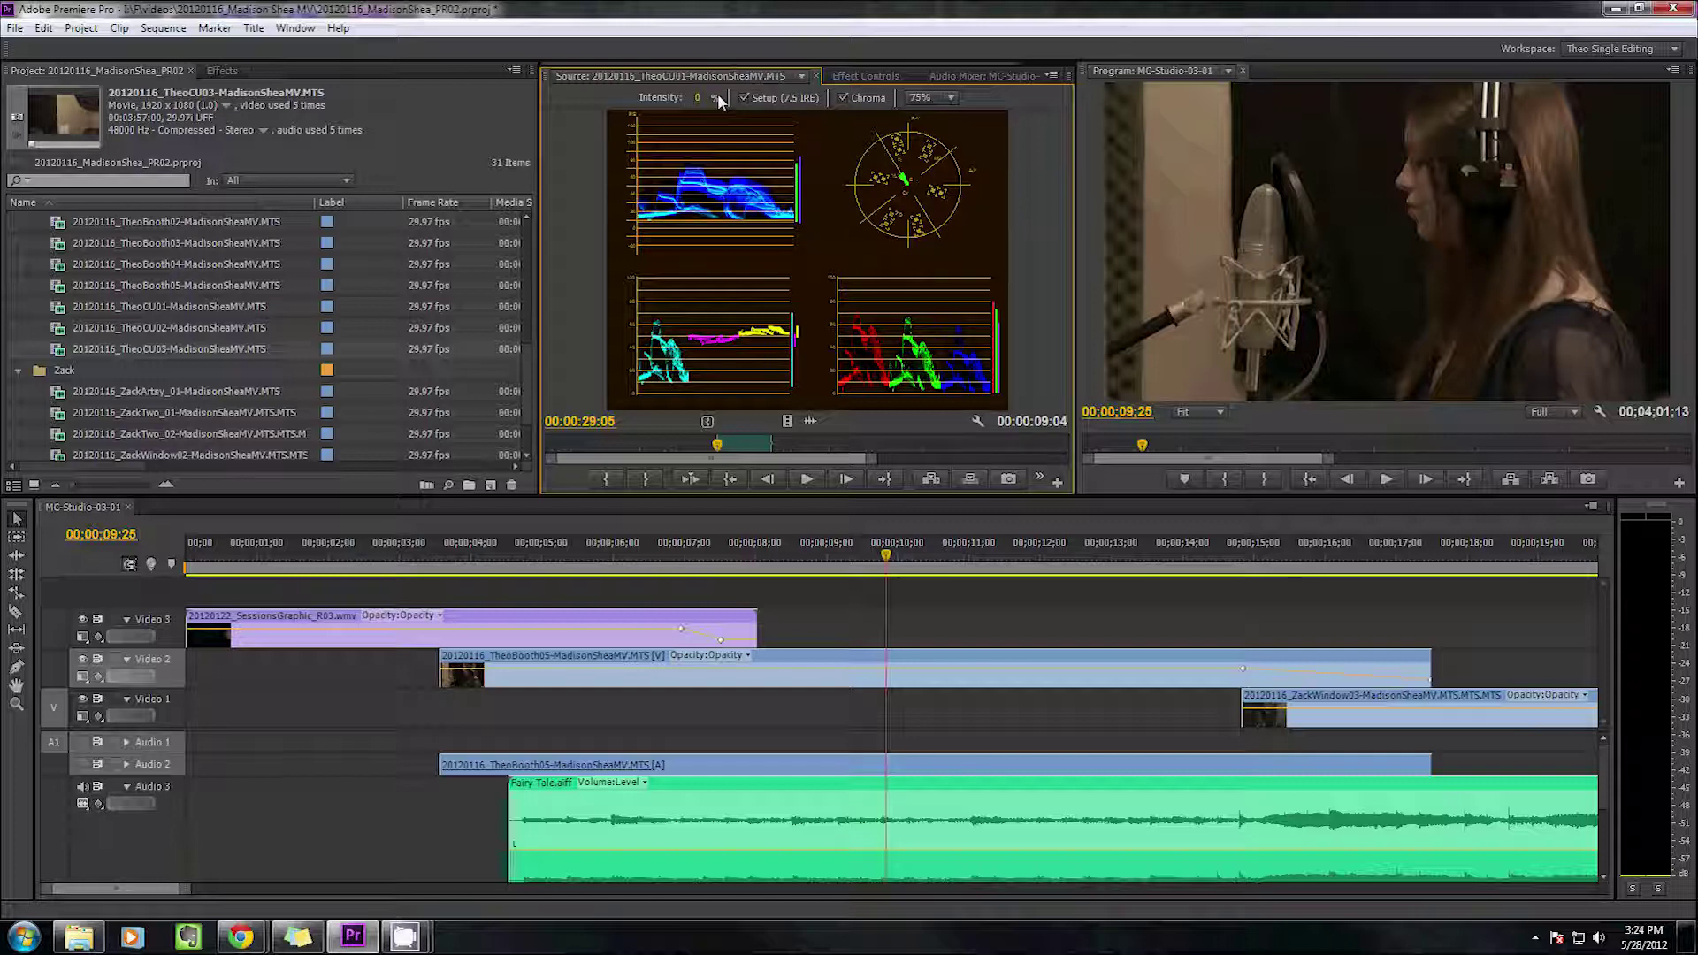
{"action": "left_click", "coordinate": [747, 98]}
{"action": "left_click", "coordinate": [748, 96]}
{"action": "left_click", "coordinate": [748, 96]}
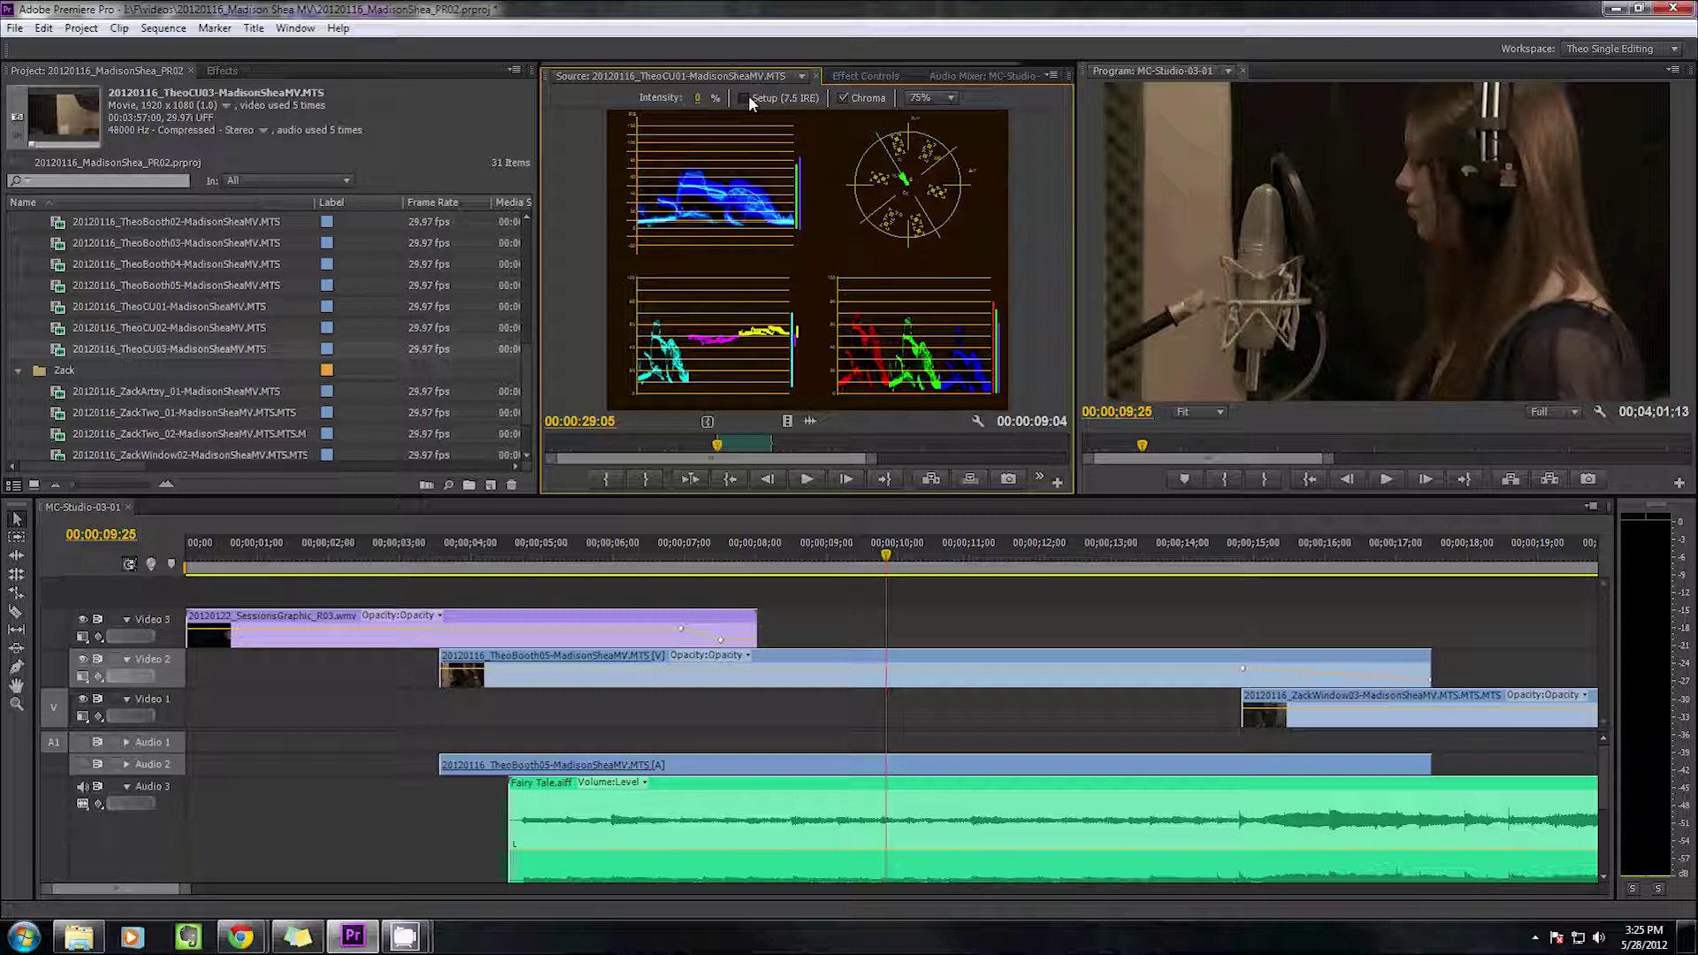
{"action": "left_click", "coordinate": [748, 96]}
Toggle the scopes' Chroma option off and back on twice to compare the YC waveform with and without chroma
{"action": "left_click", "coordinate": [842, 98]}
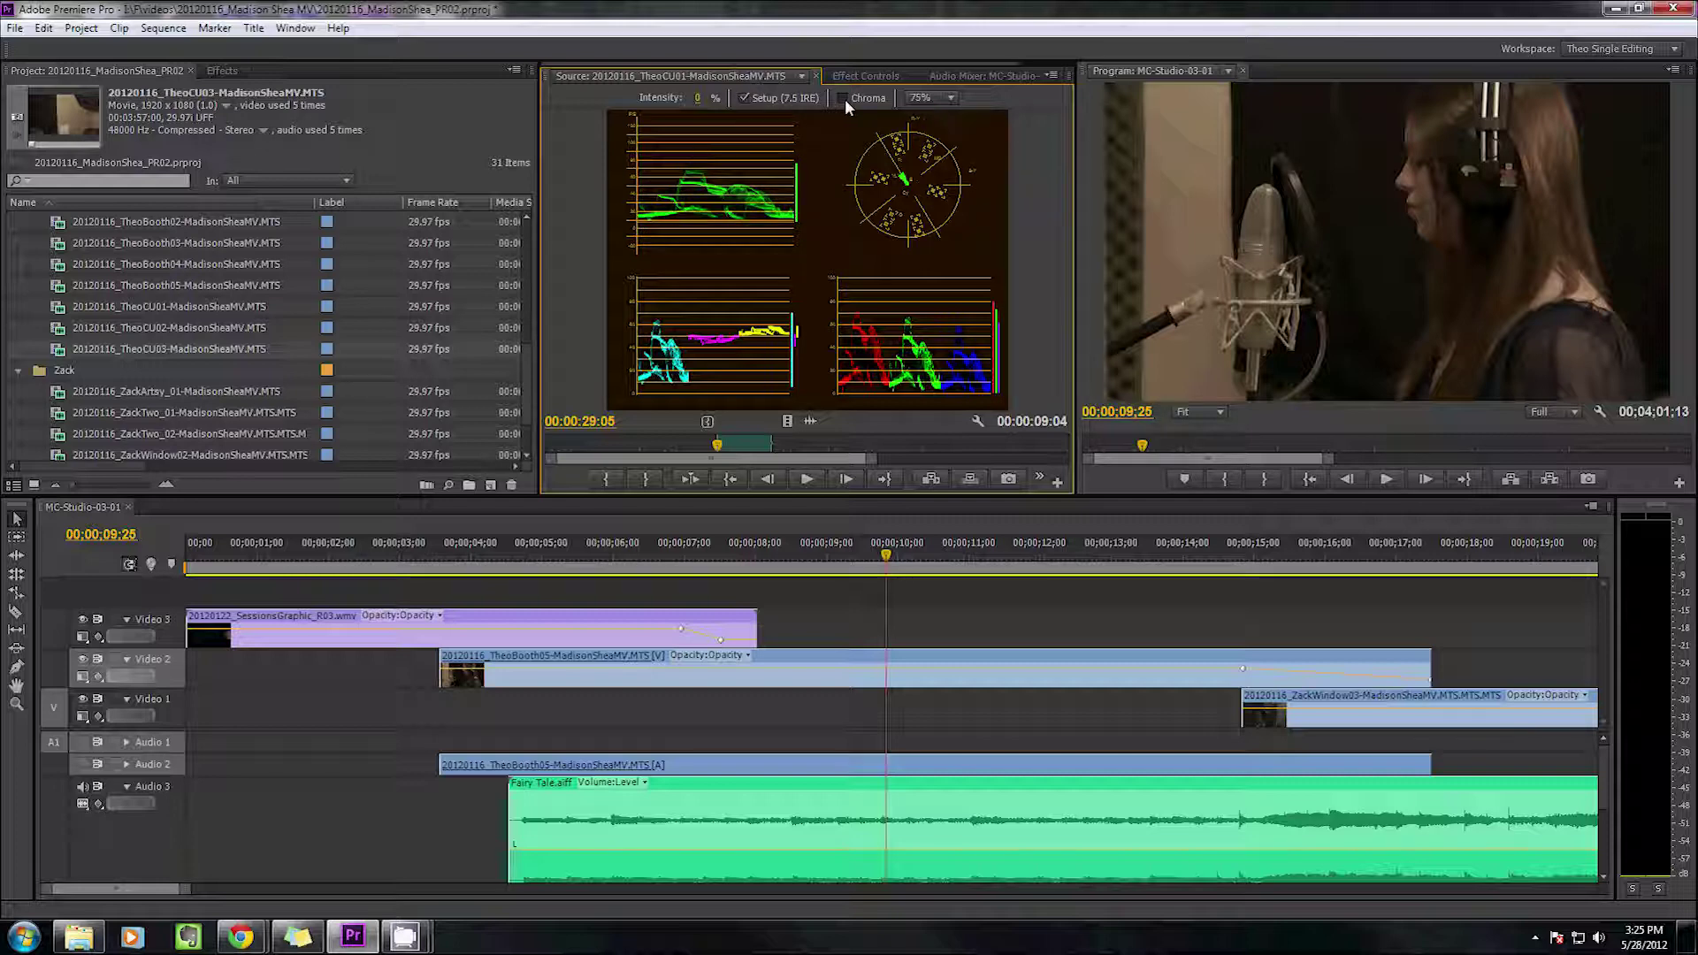
{"action": "left_click", "coordinate": [844, 98]}
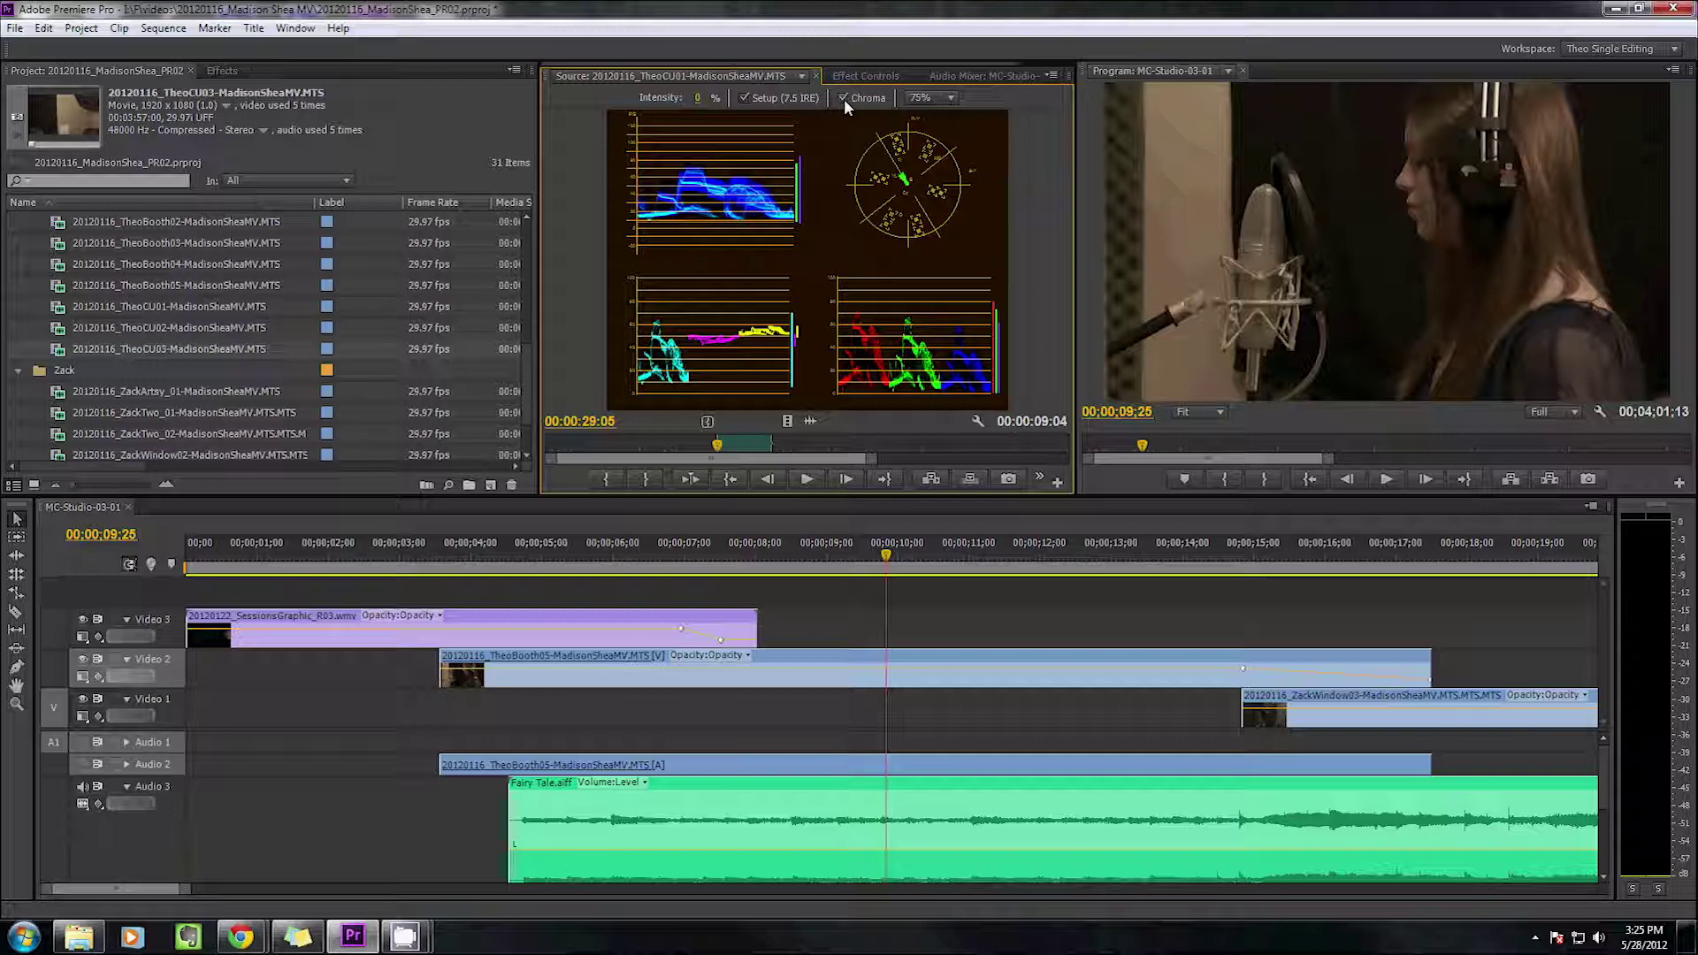
{"action": "left_click", "coordinate": [842, 98]}
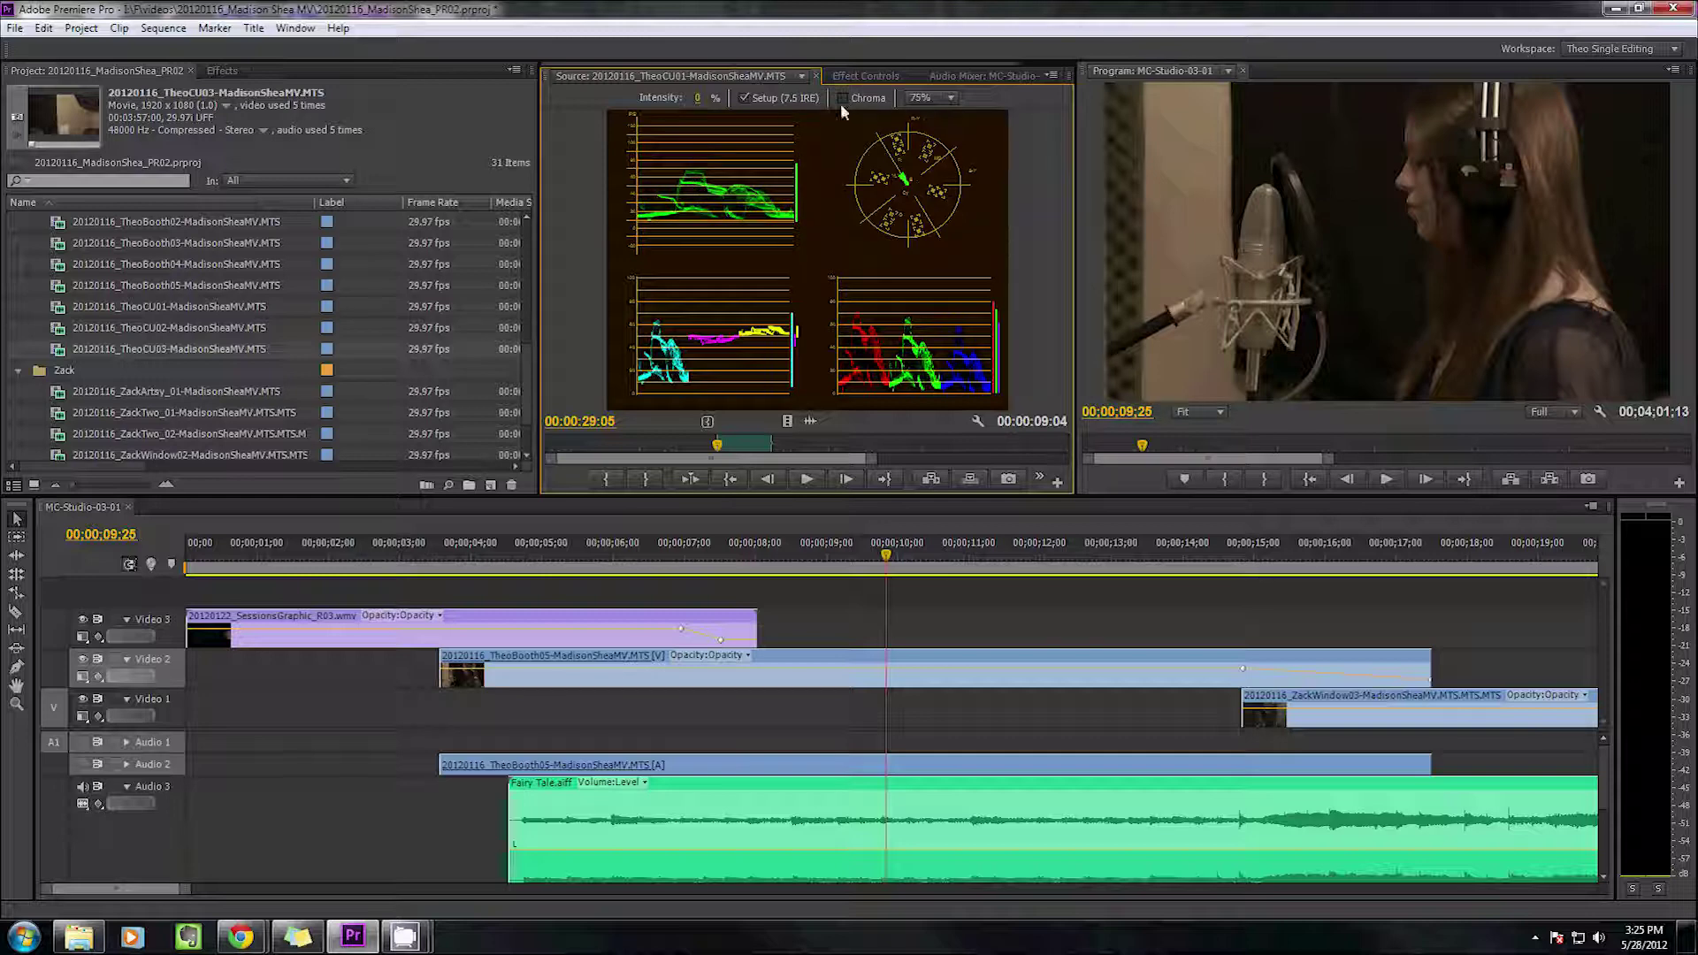
{"action": "left_click", "coordinate": [841, 99]}
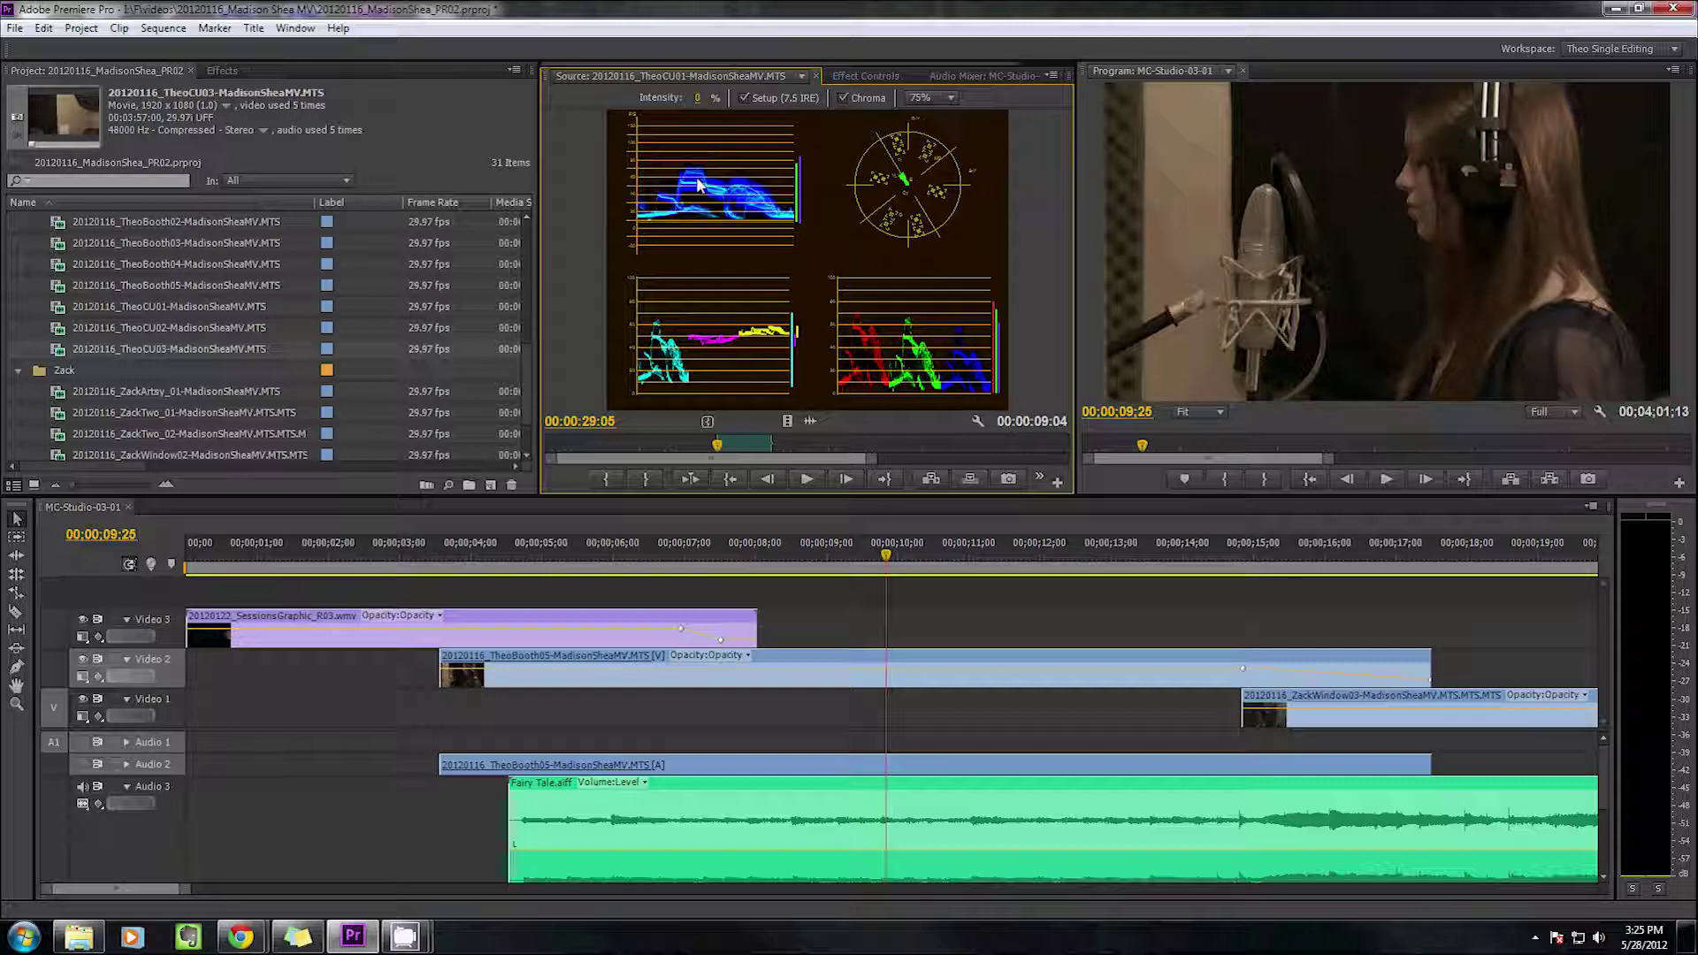
Examine the 100% and 75% scale choices for the scopes, keeping 75% selected
{"action": "left_click", "coordinate": [949, 97]}
{"action": "left_click", "coordinate": [949, 97]}
{"action": "left_click", "coordinate": [949, 98]}
{"action": "left_click", "coordinate": [947, 97]}
{"action": "left_click", "coordinate": [948, 97]}
{"action": "left_click", "coordinate": [947, 98]}
{"action": "left_click", "coordinate": [947, 99]}
{"action": "left_click", "coordinate": [946, 118]}
{"action": "left_click", "coordinate": [946, 100]}
{"action": "left_click", "coordinate": [924, 136]}
Switch the Source Monitor's display to Vectorscope and create a 1920 x 1080 HD Bars and Tone item at 29.97fps Drop-Frame in the project
{"action": "left_click", "coordinate": [1049, 76]}
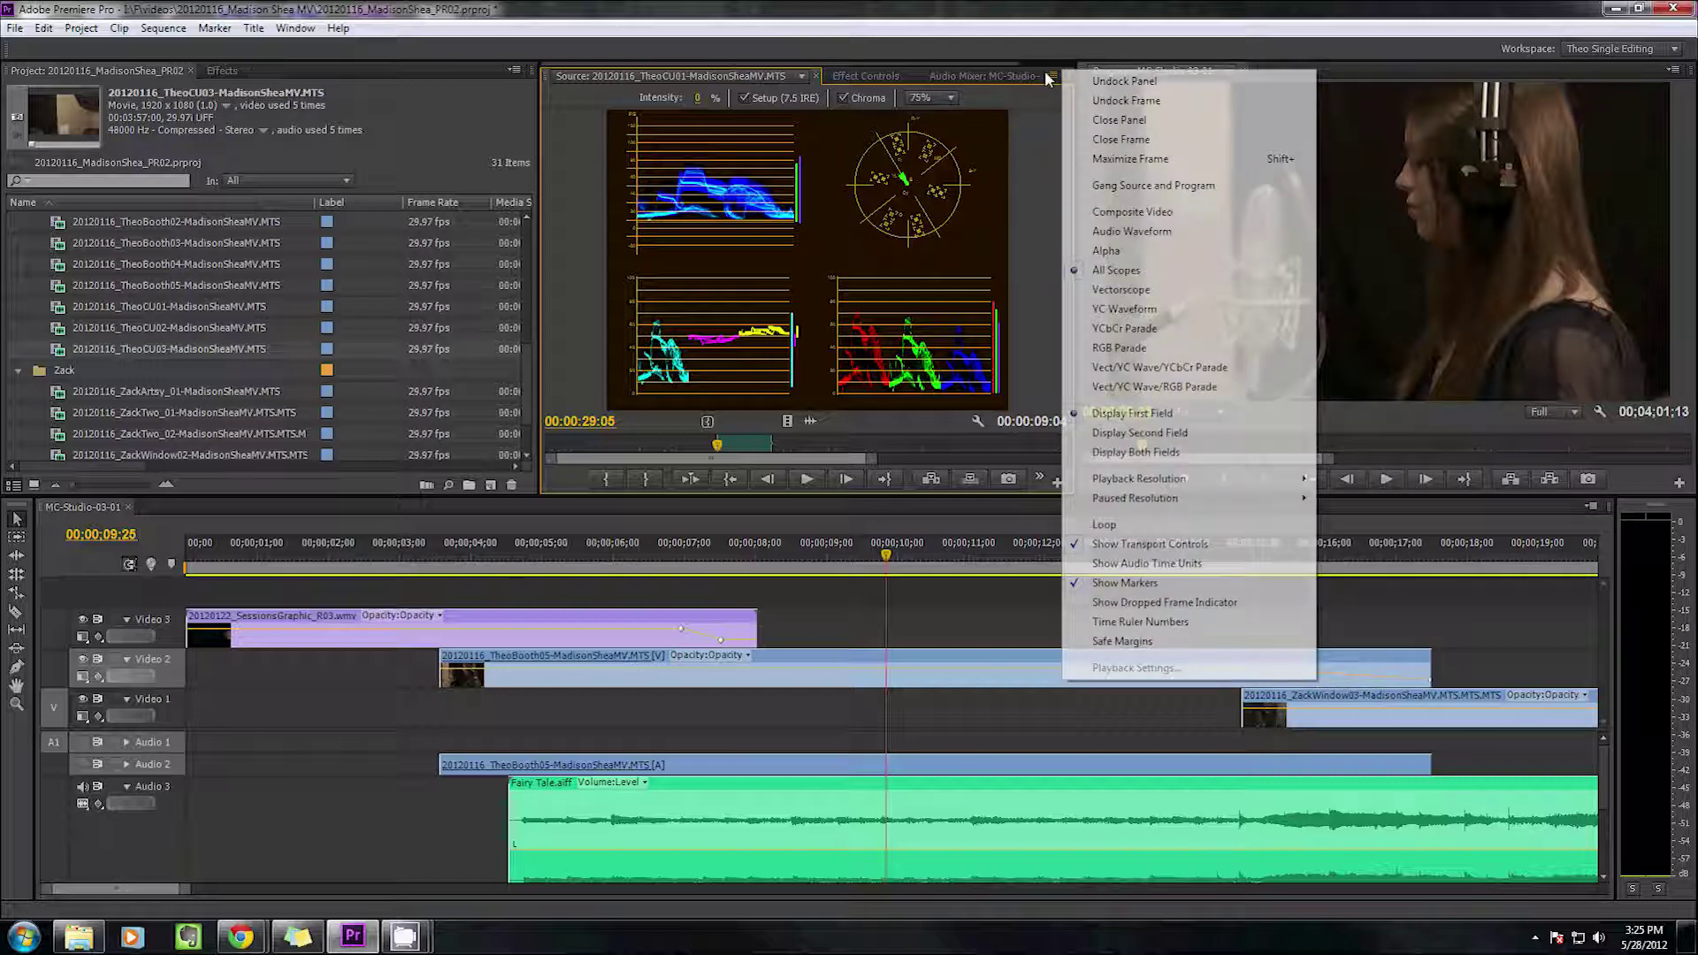
{"action": "left_click", "coordinate": [1120, 289]}
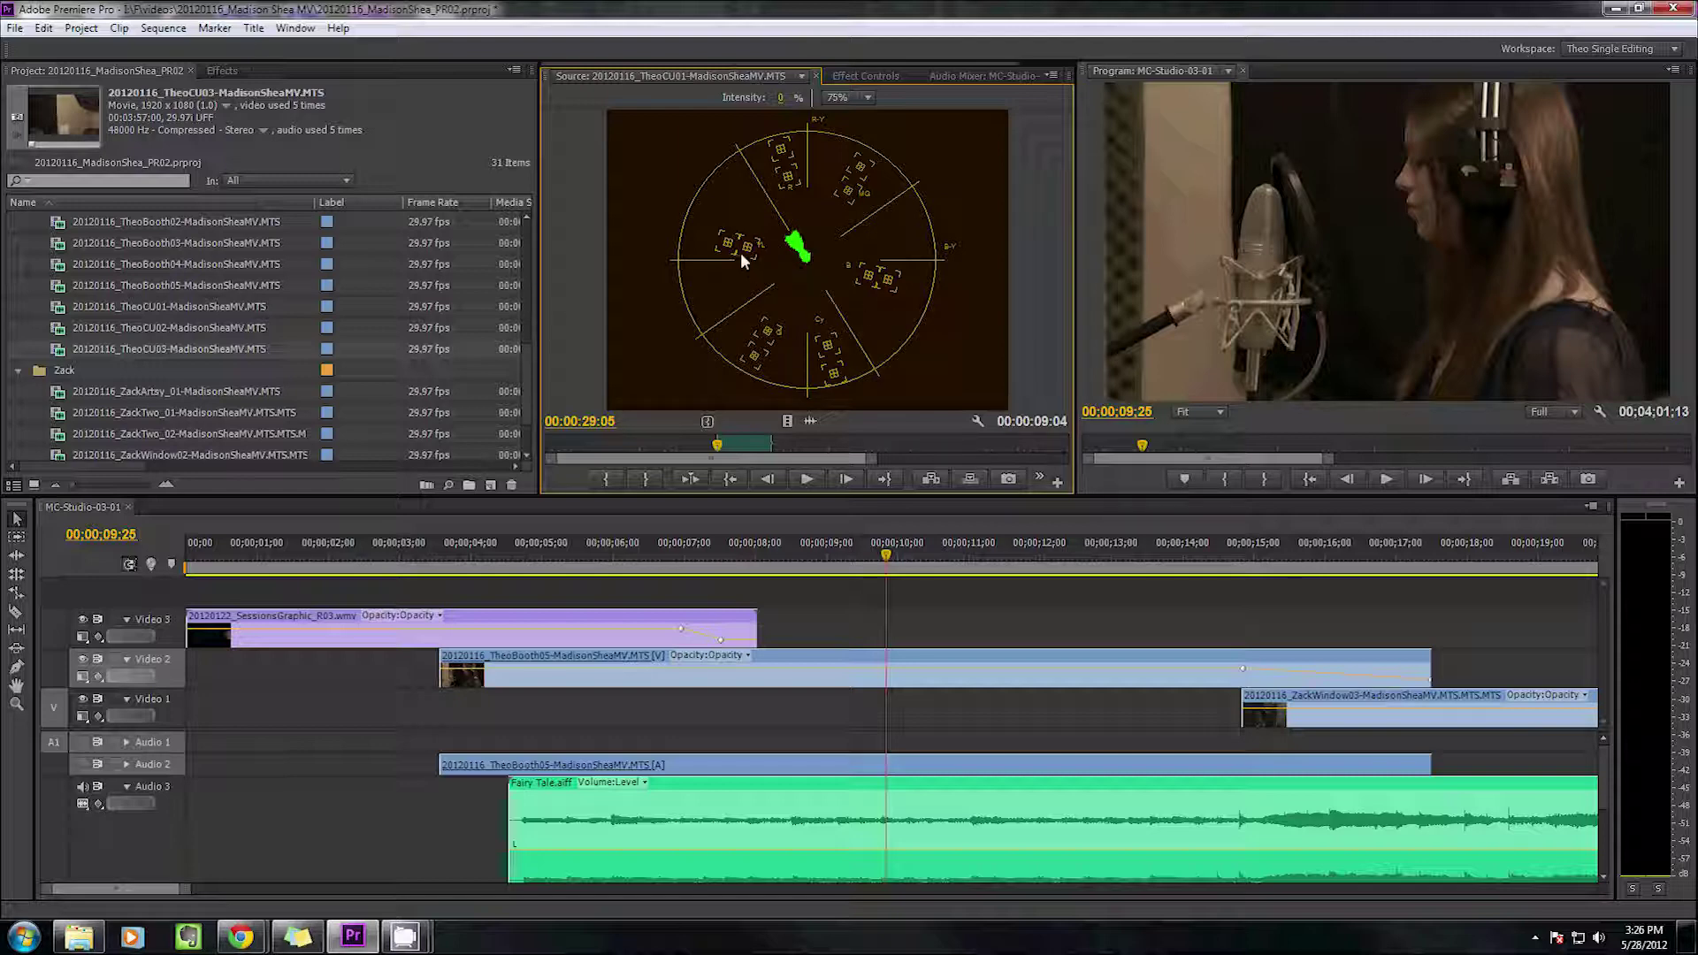
{"action": "left_click", "coordinate": [492, 486]}
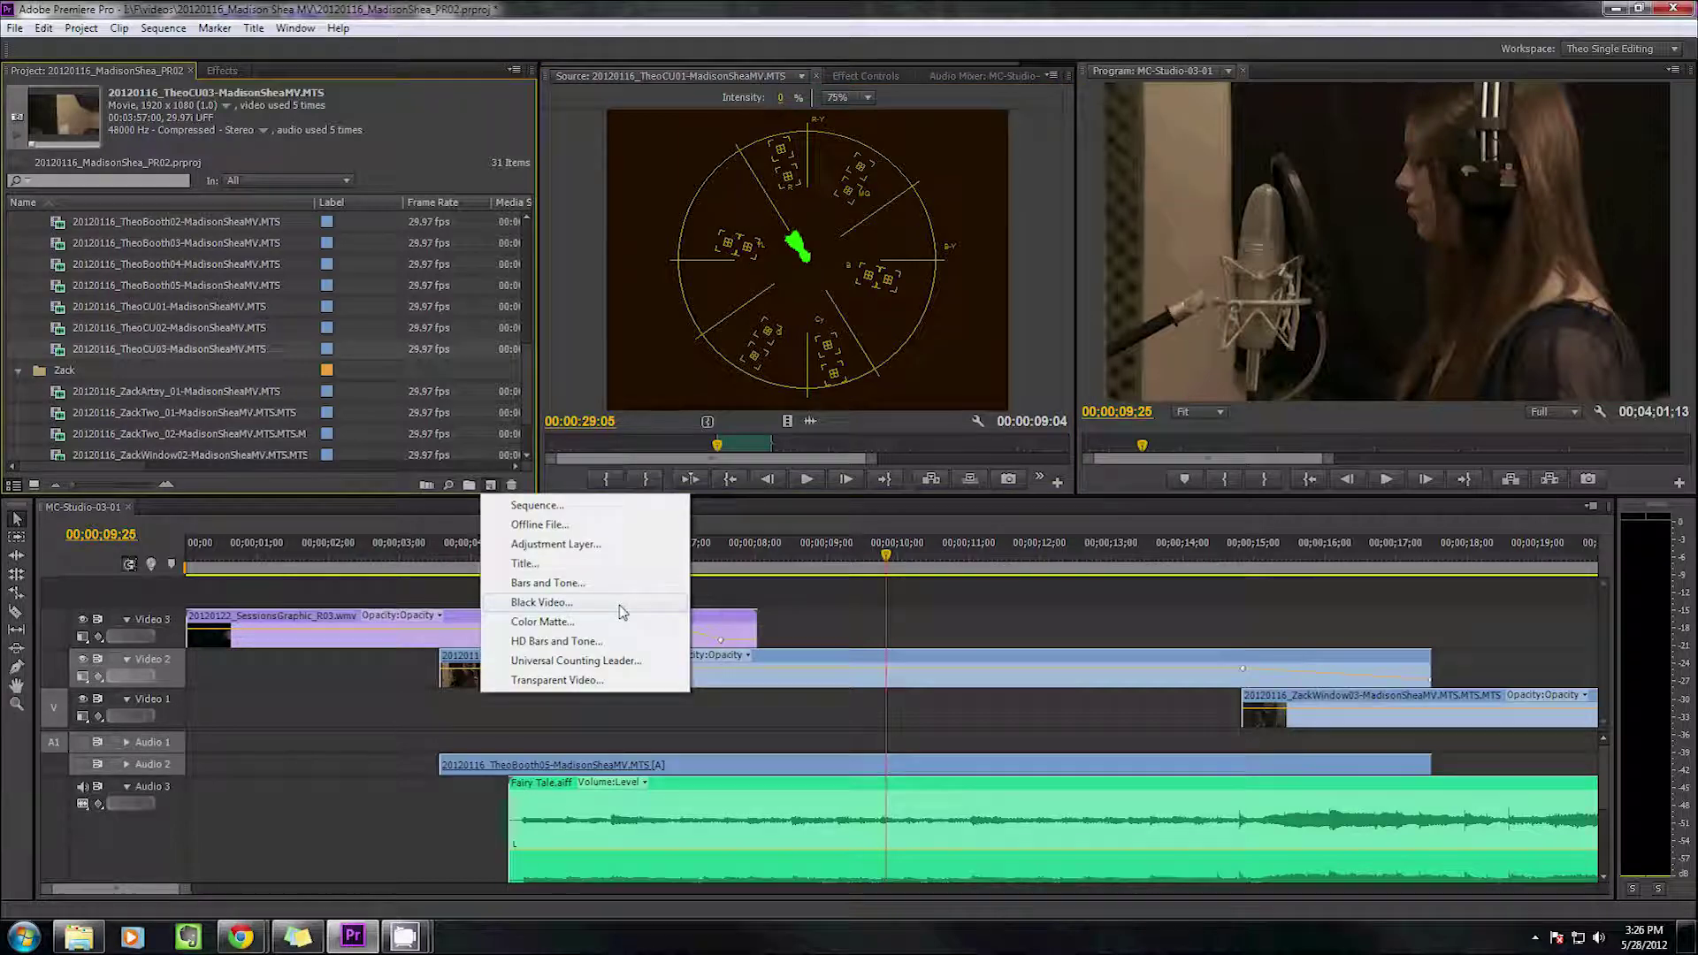
{"action": "left_click", "coordinate": [610, 641]}
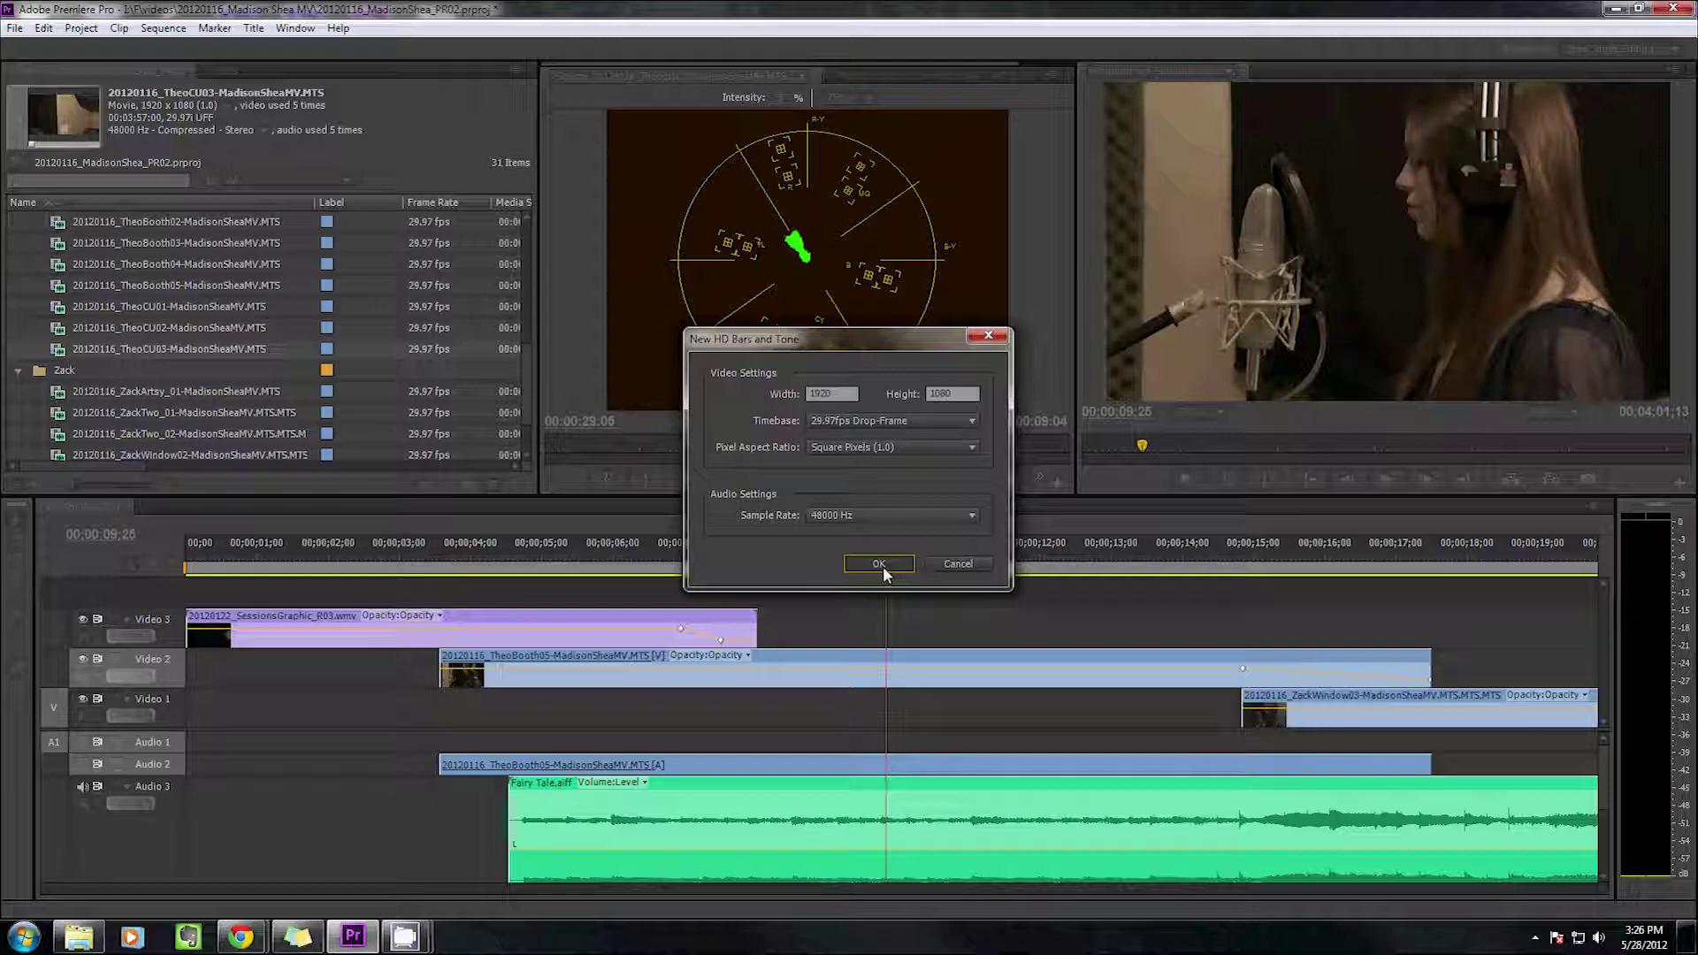
{"action": "left_click", "coordinate": [879, 564]}
Place HD Bars and Tone on Video 3 at about 00:00:09 to view it in the Vectorscope, and delete it from the timeline
{"action": "left_click_drag", "start_coordinate": [113, 370], "coordinate": [911, 611]}
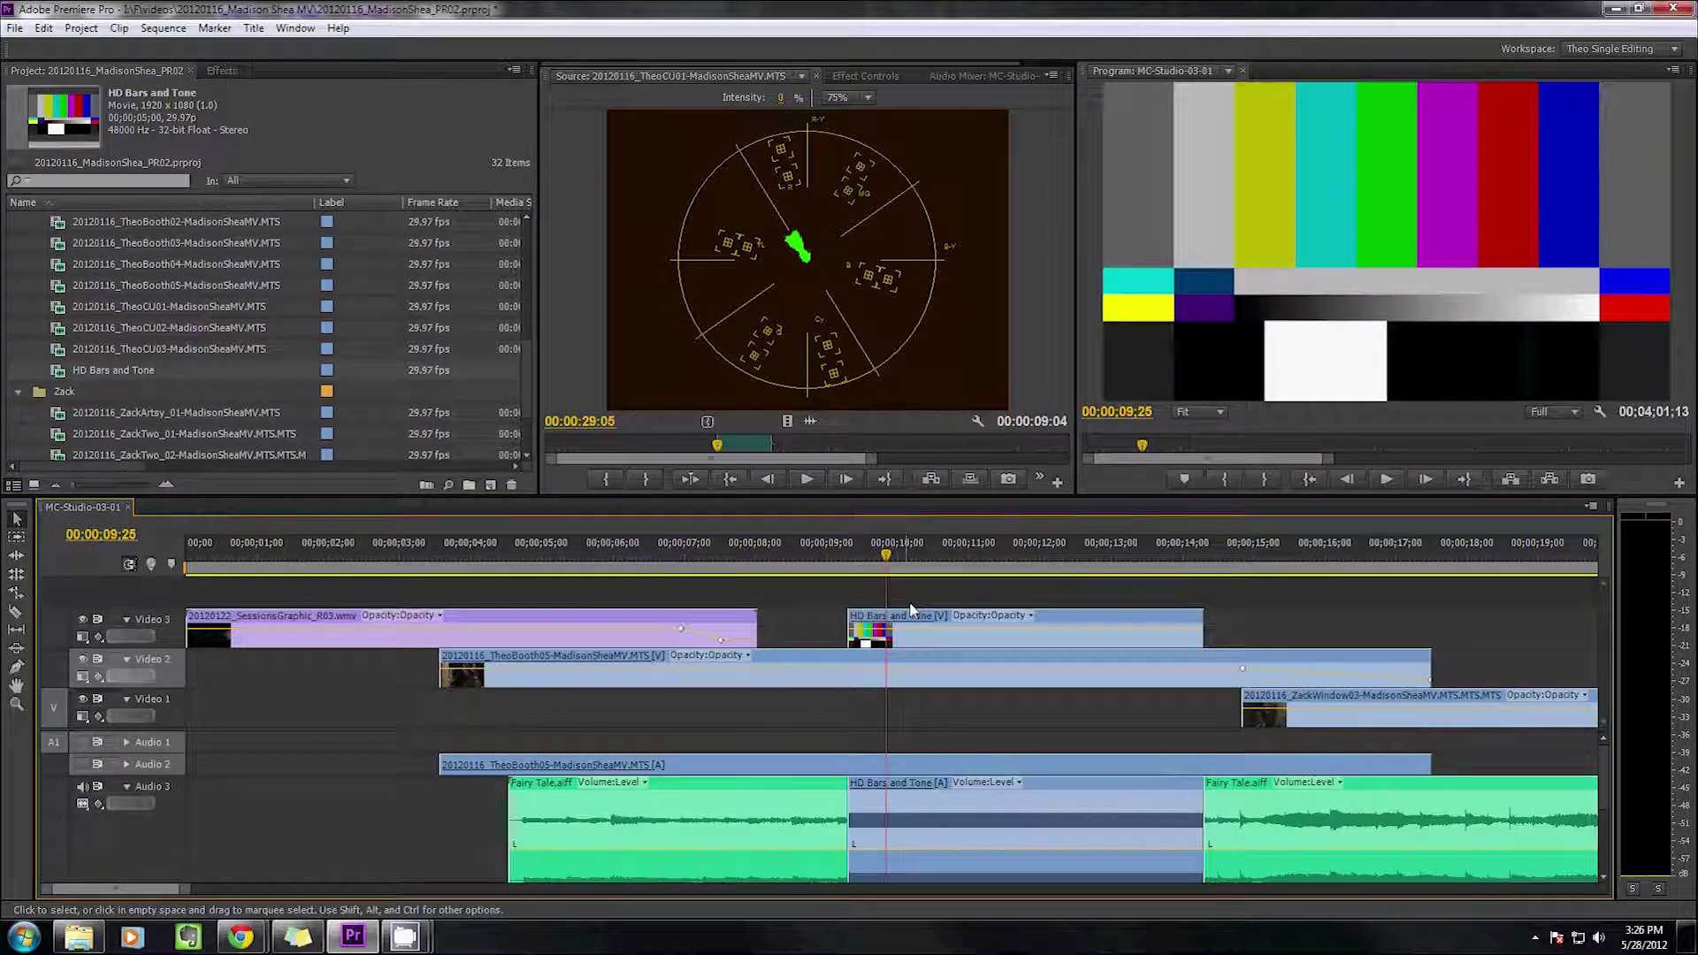
{"action": "double_click", "coordinate": [911, 610]}
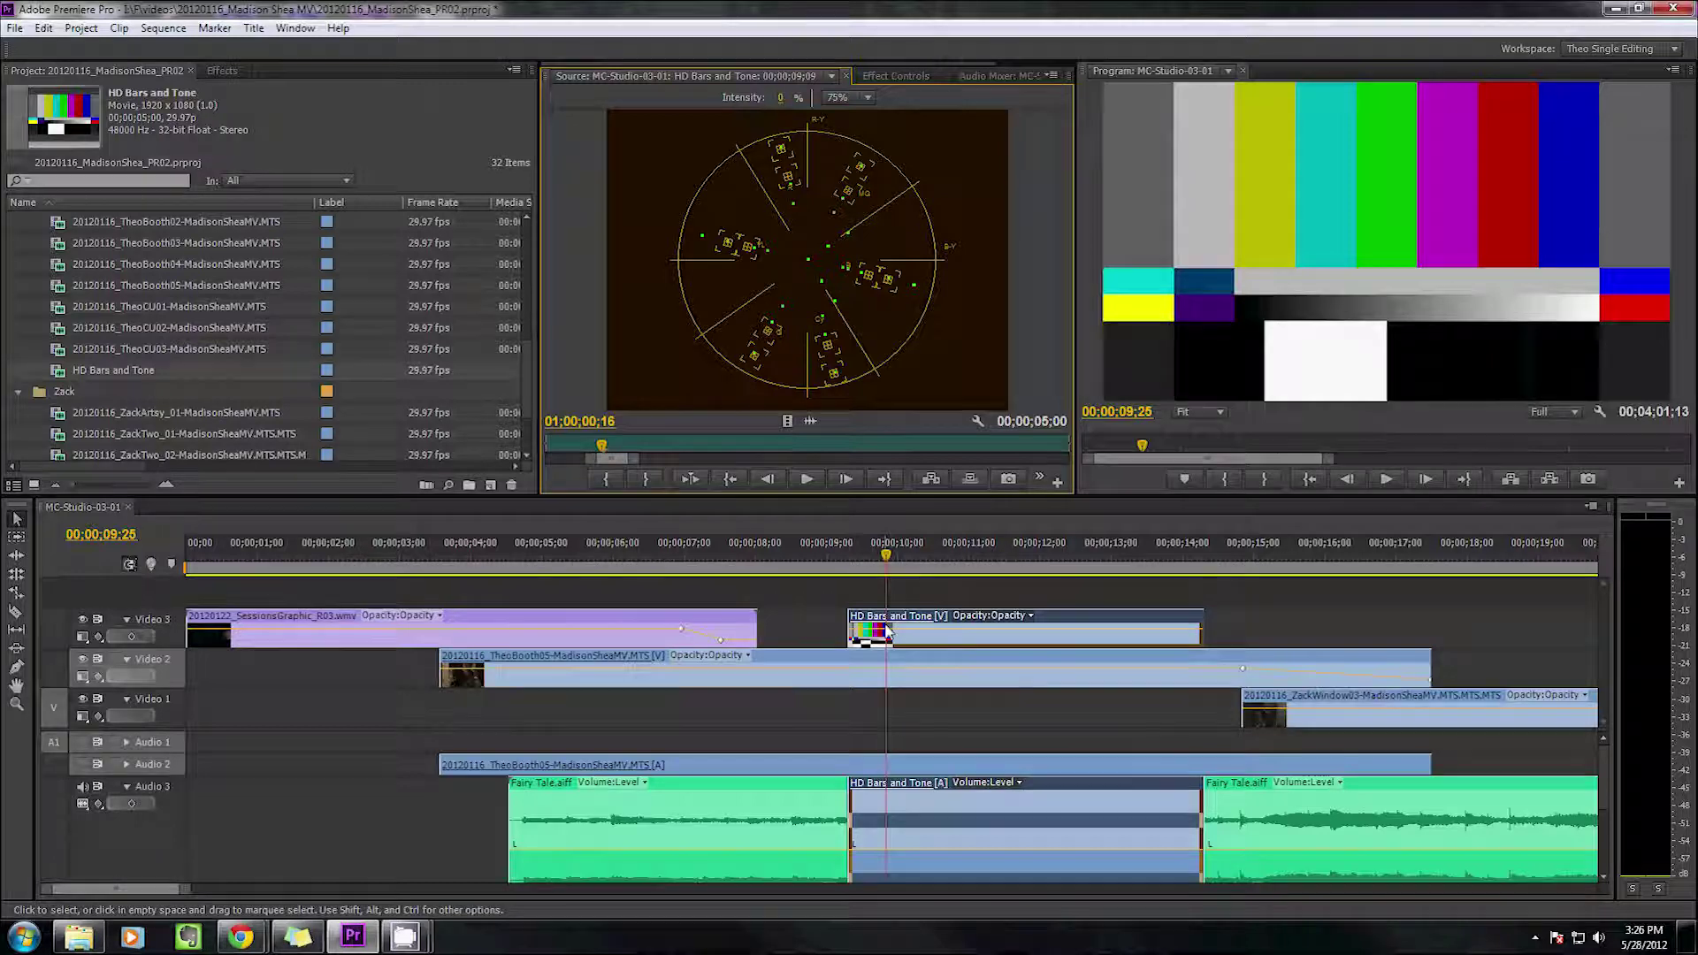
{"action": "key", "text": "Delete"}
Create a temporary 1920 x 1080 Bars and Tone item to check in the Vectorscope, and delete it from the project
{"action": "left_click", "coordinate": [491, 484]}
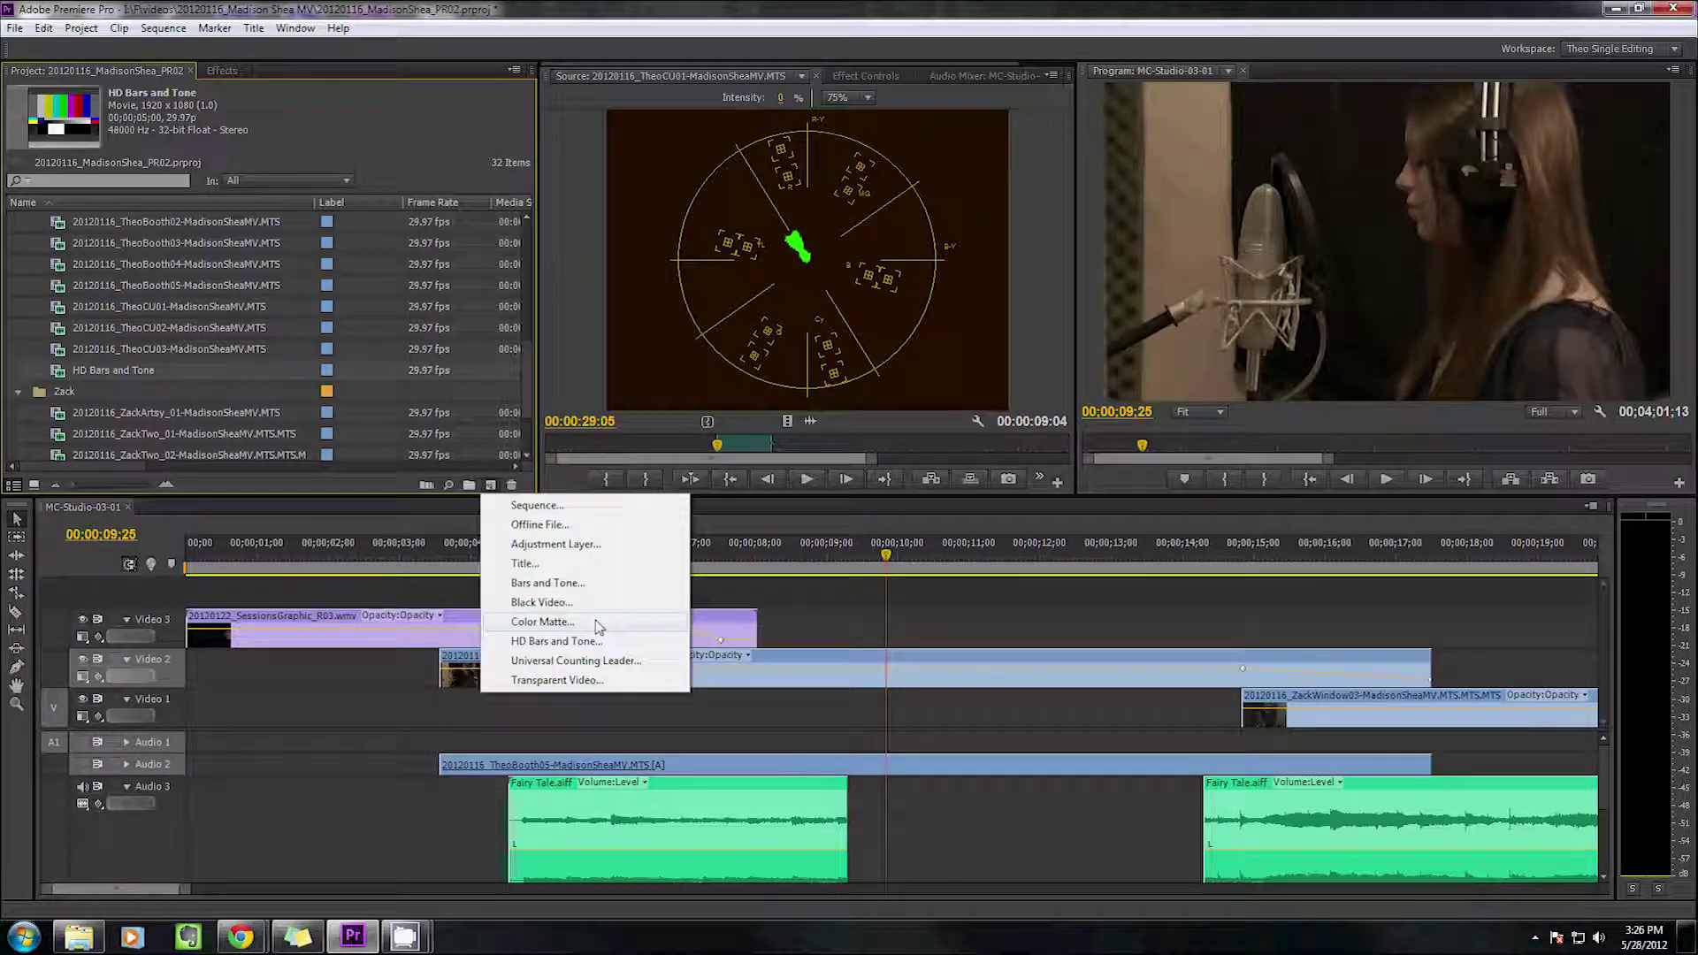
{"action": "left_click", "coordinate": [557, 583]}
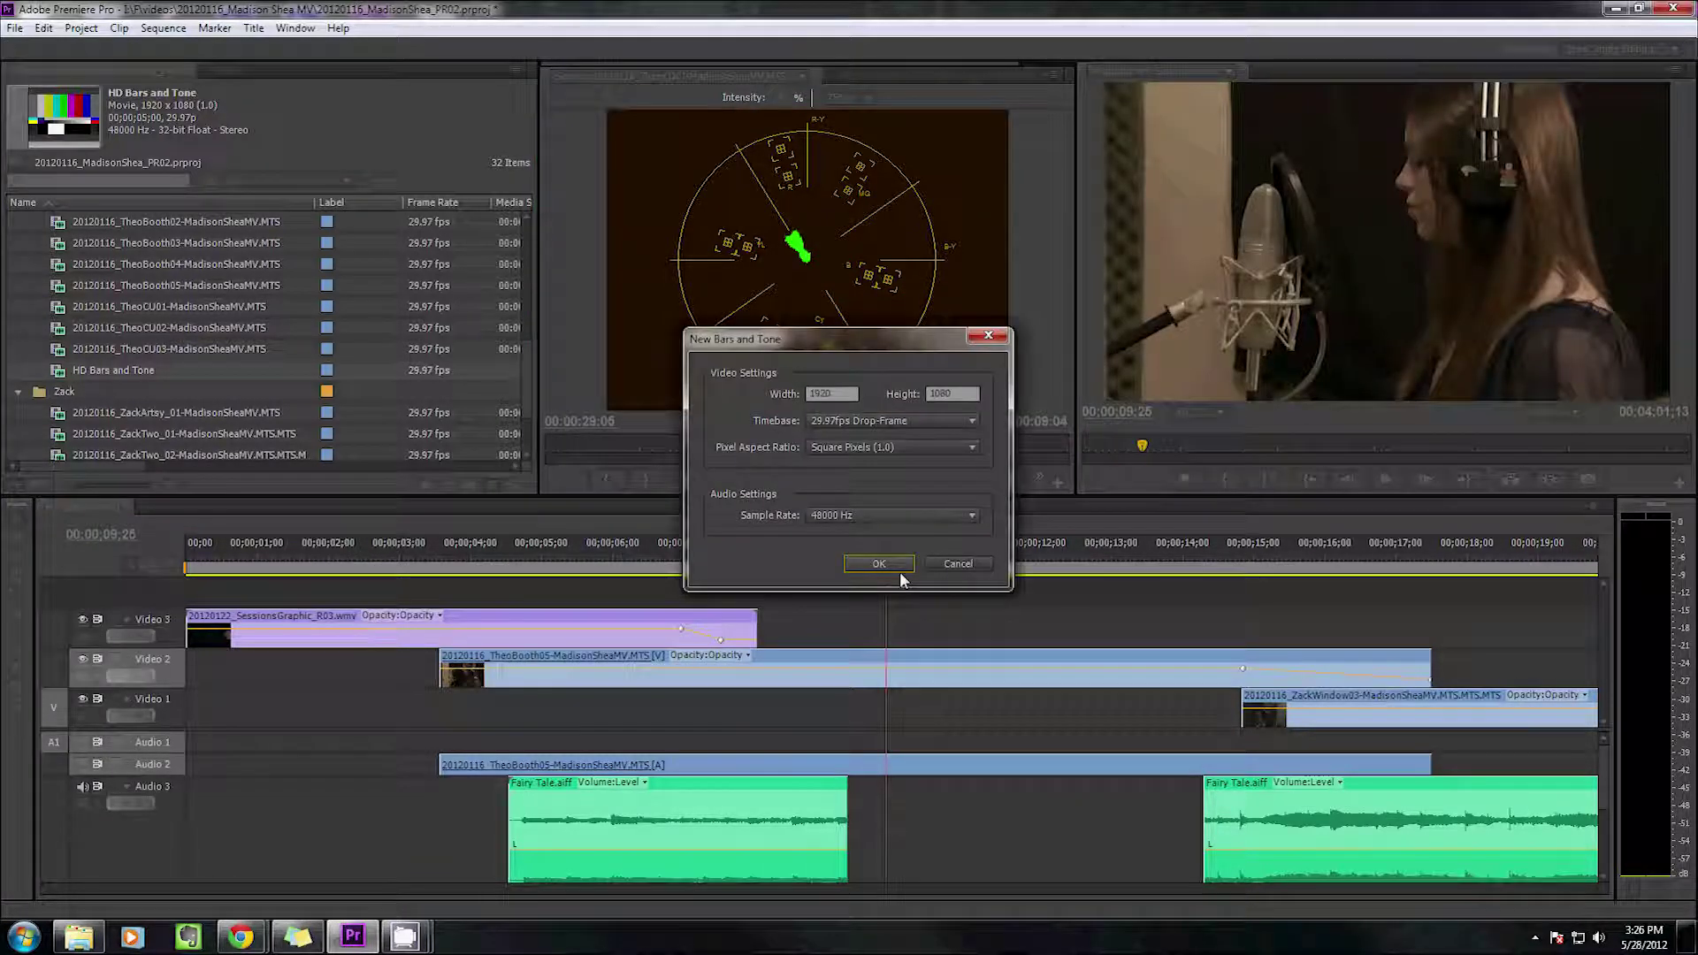
{"action": "left_click", "coordinate": [900, 572]}
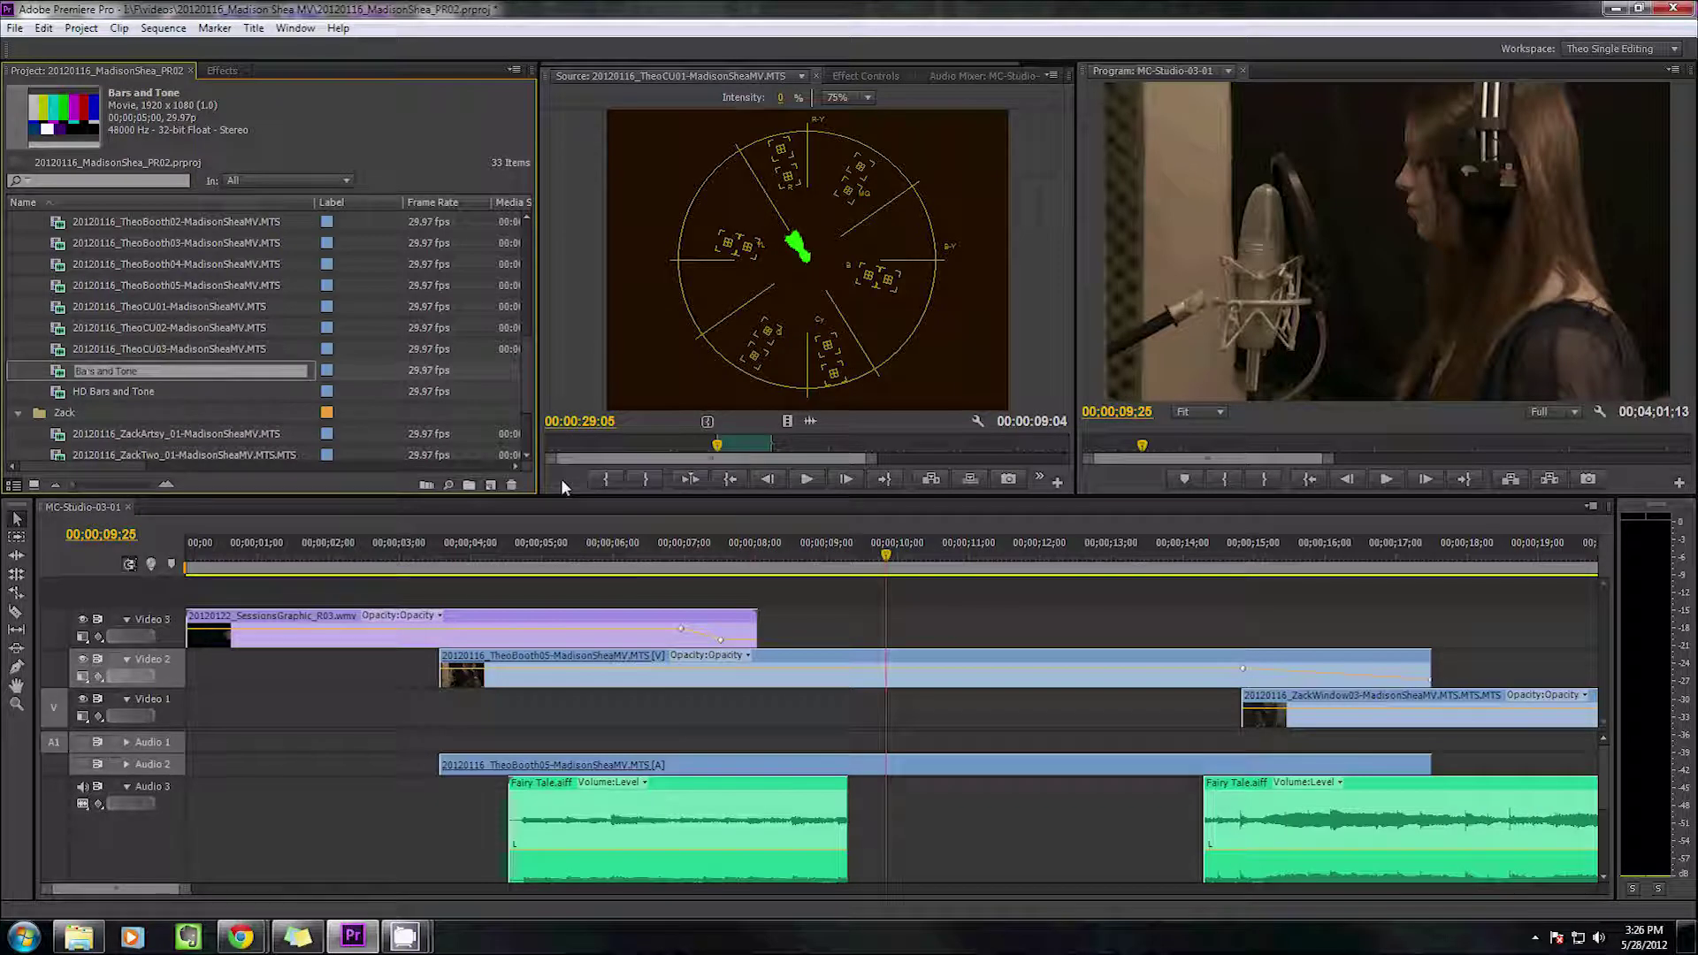
{"action": "double_click", "coordinate": [60, 372]}
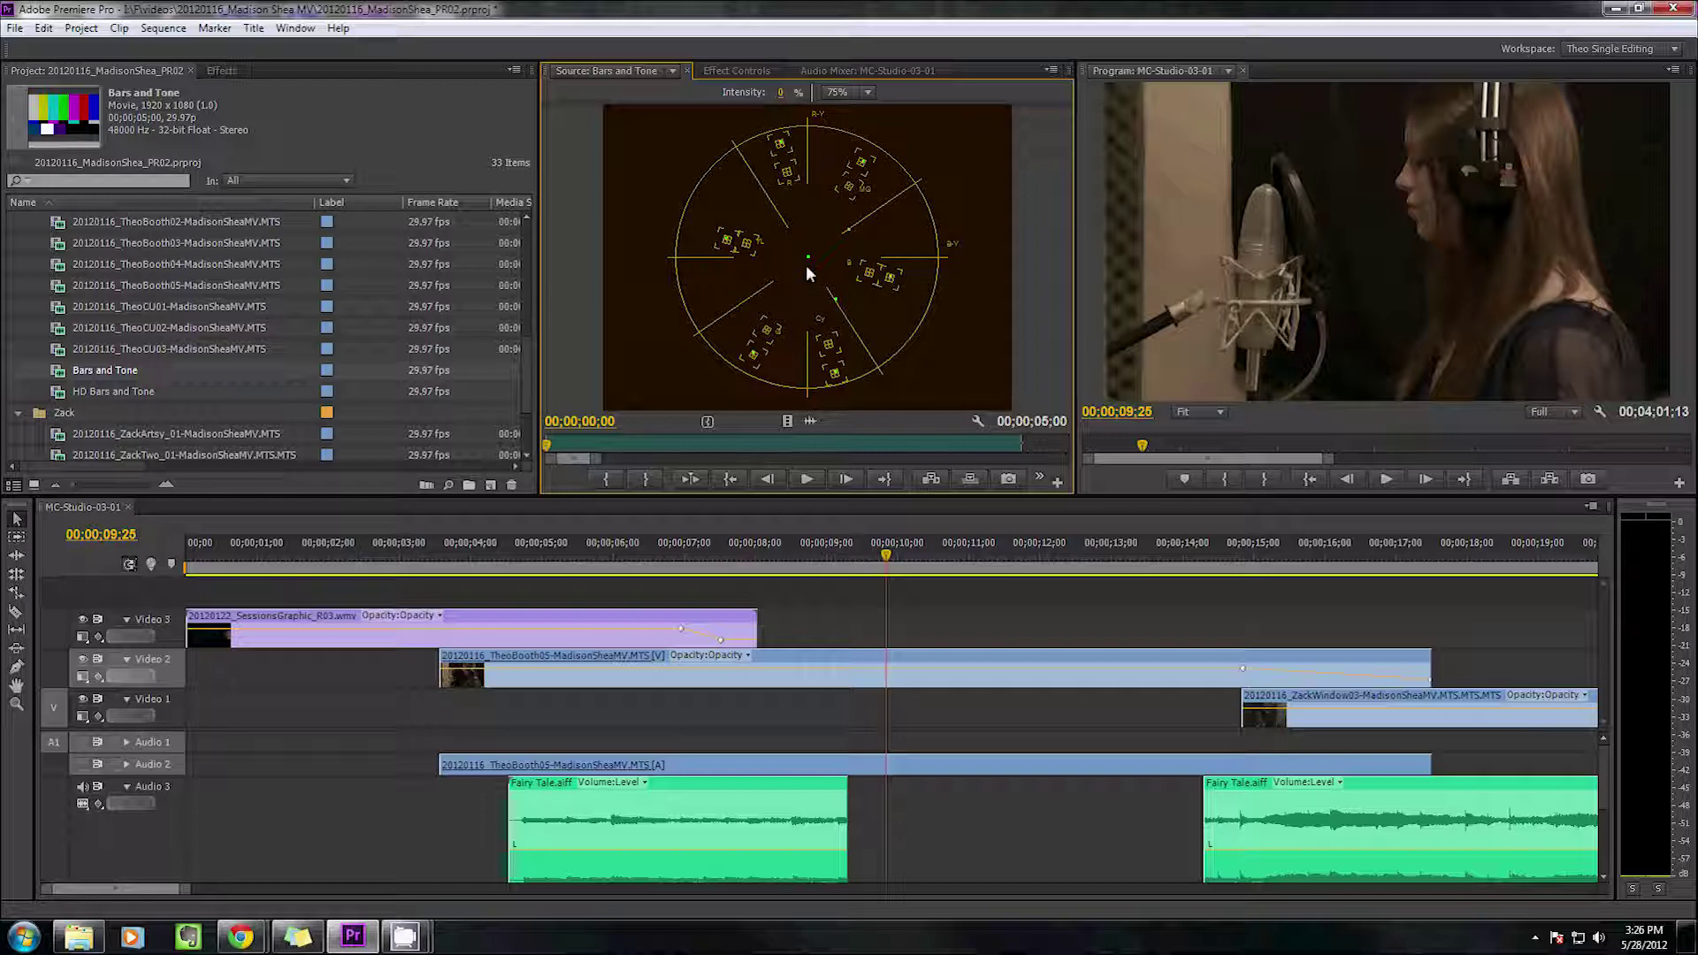
{"action": "key", "text": "Delete"}
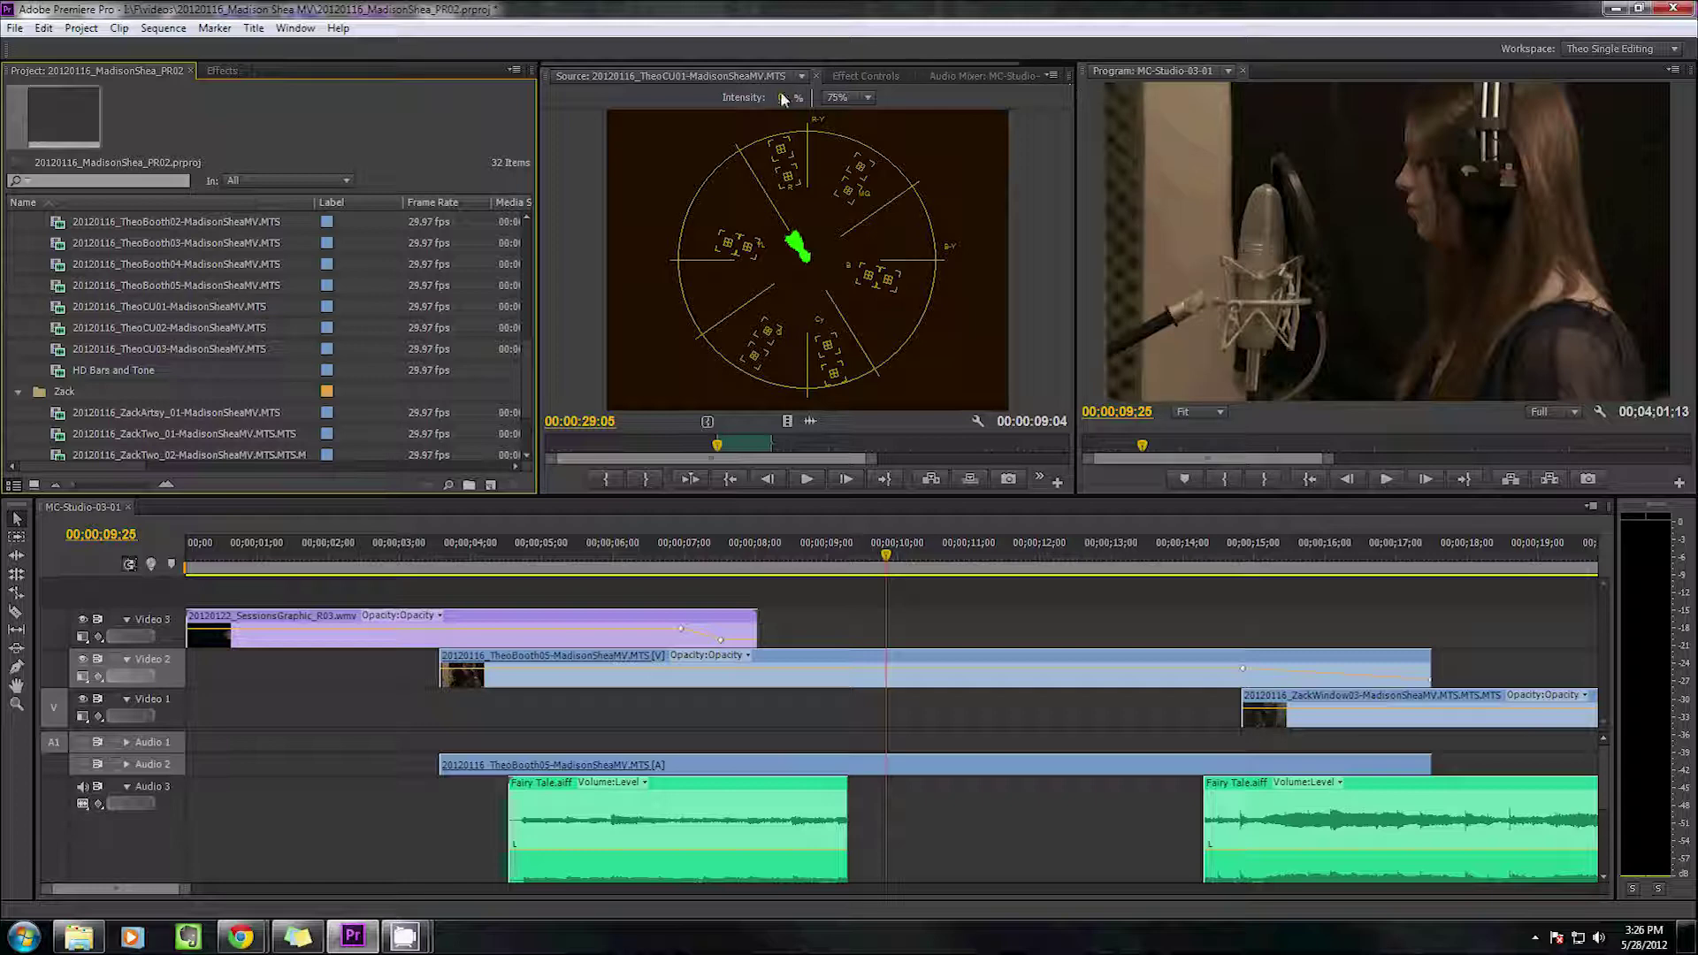
Try the Vectorscope's Intensity control, and set its scale to 100% and back to 75%
{"action": "left_click_drag", "start_coordinate": [780, 98], "coordinate": [814, 70]}
{"action": "left_click", "coordinate": [847, 98]}
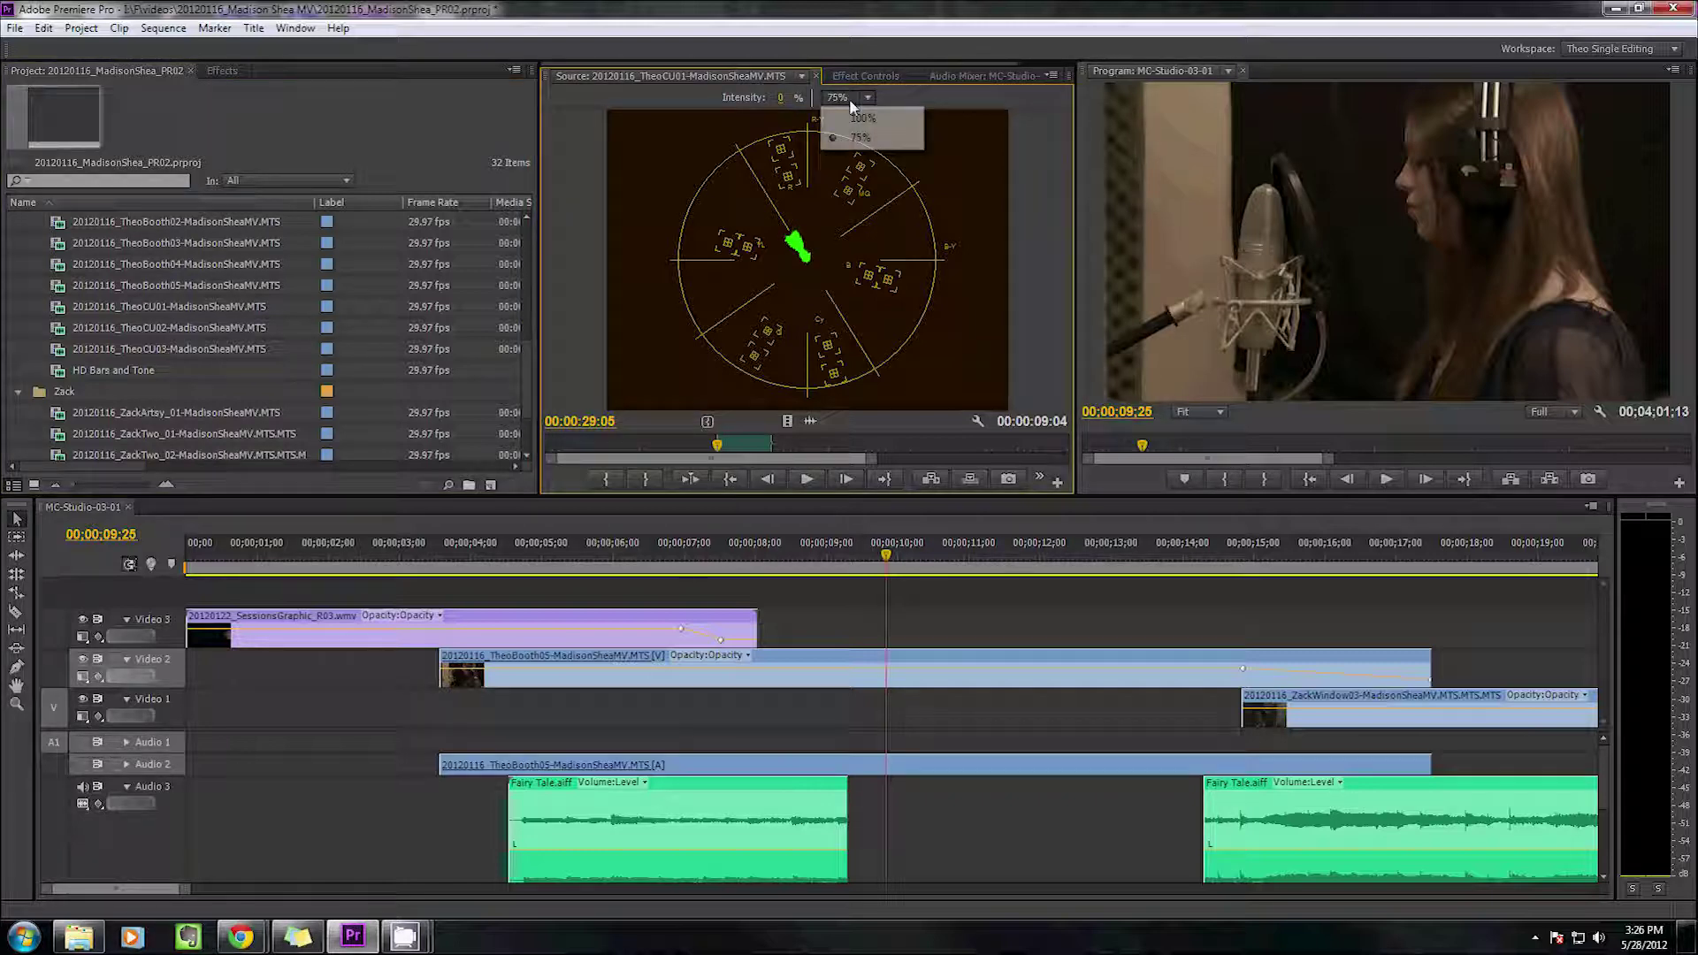
{"action": "left_click", "coordinate": [883, 118]}
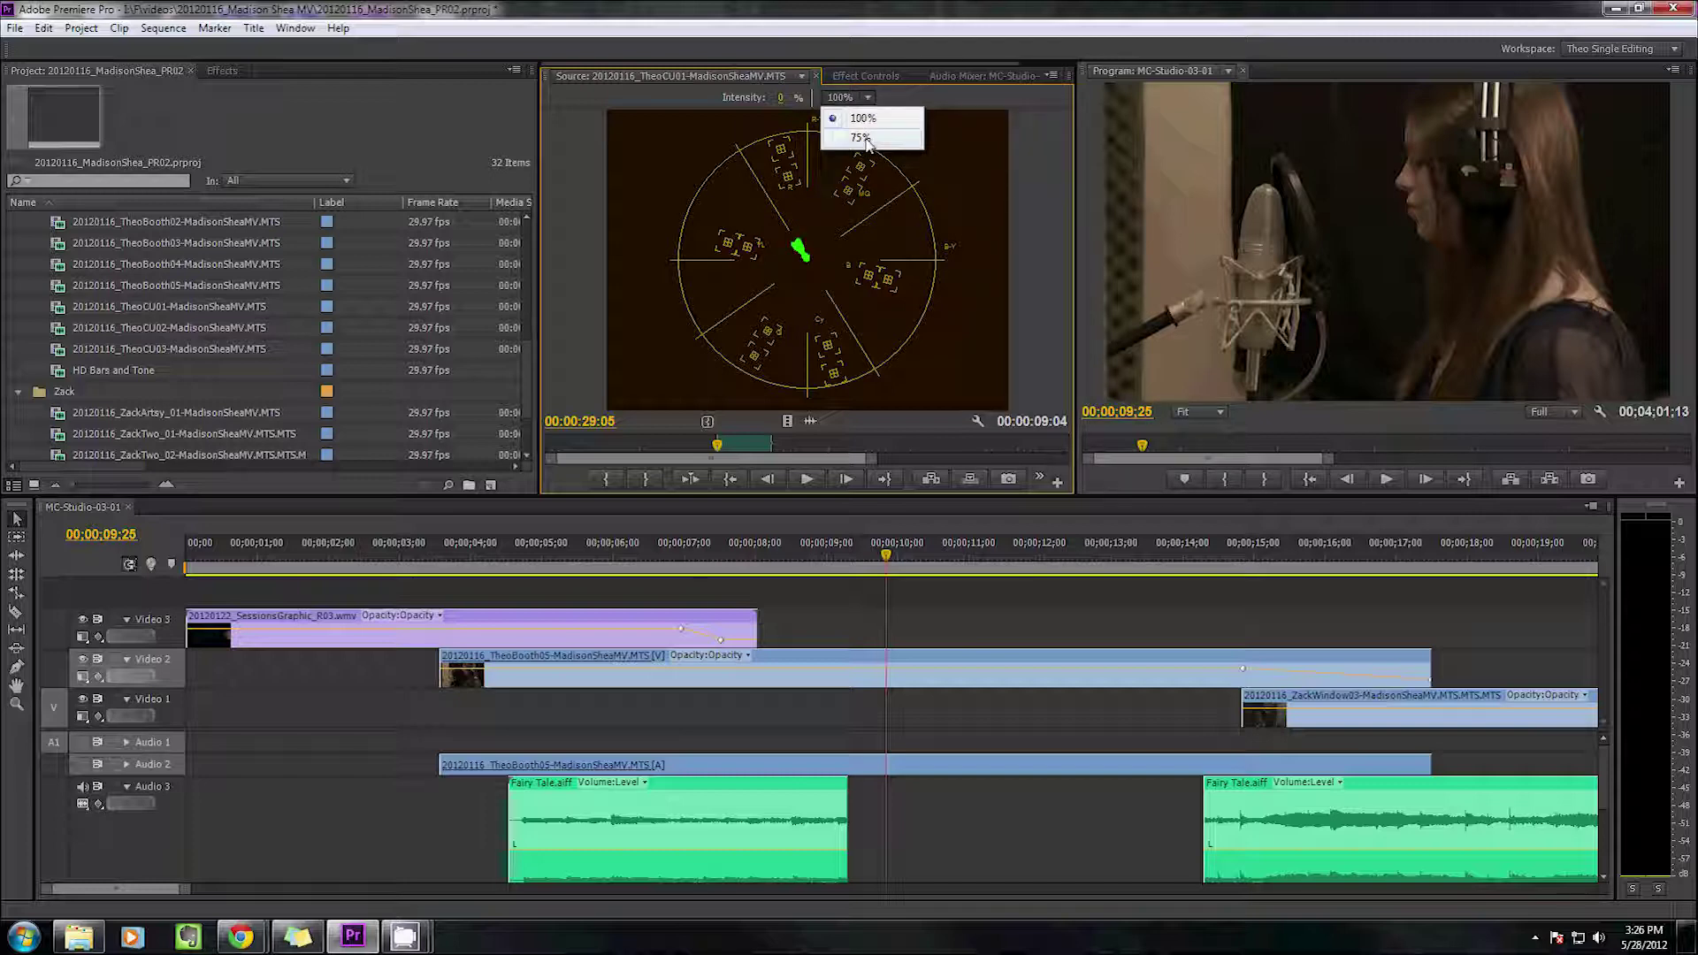
{"action": "left_click", "coordinate": [865, 139]}
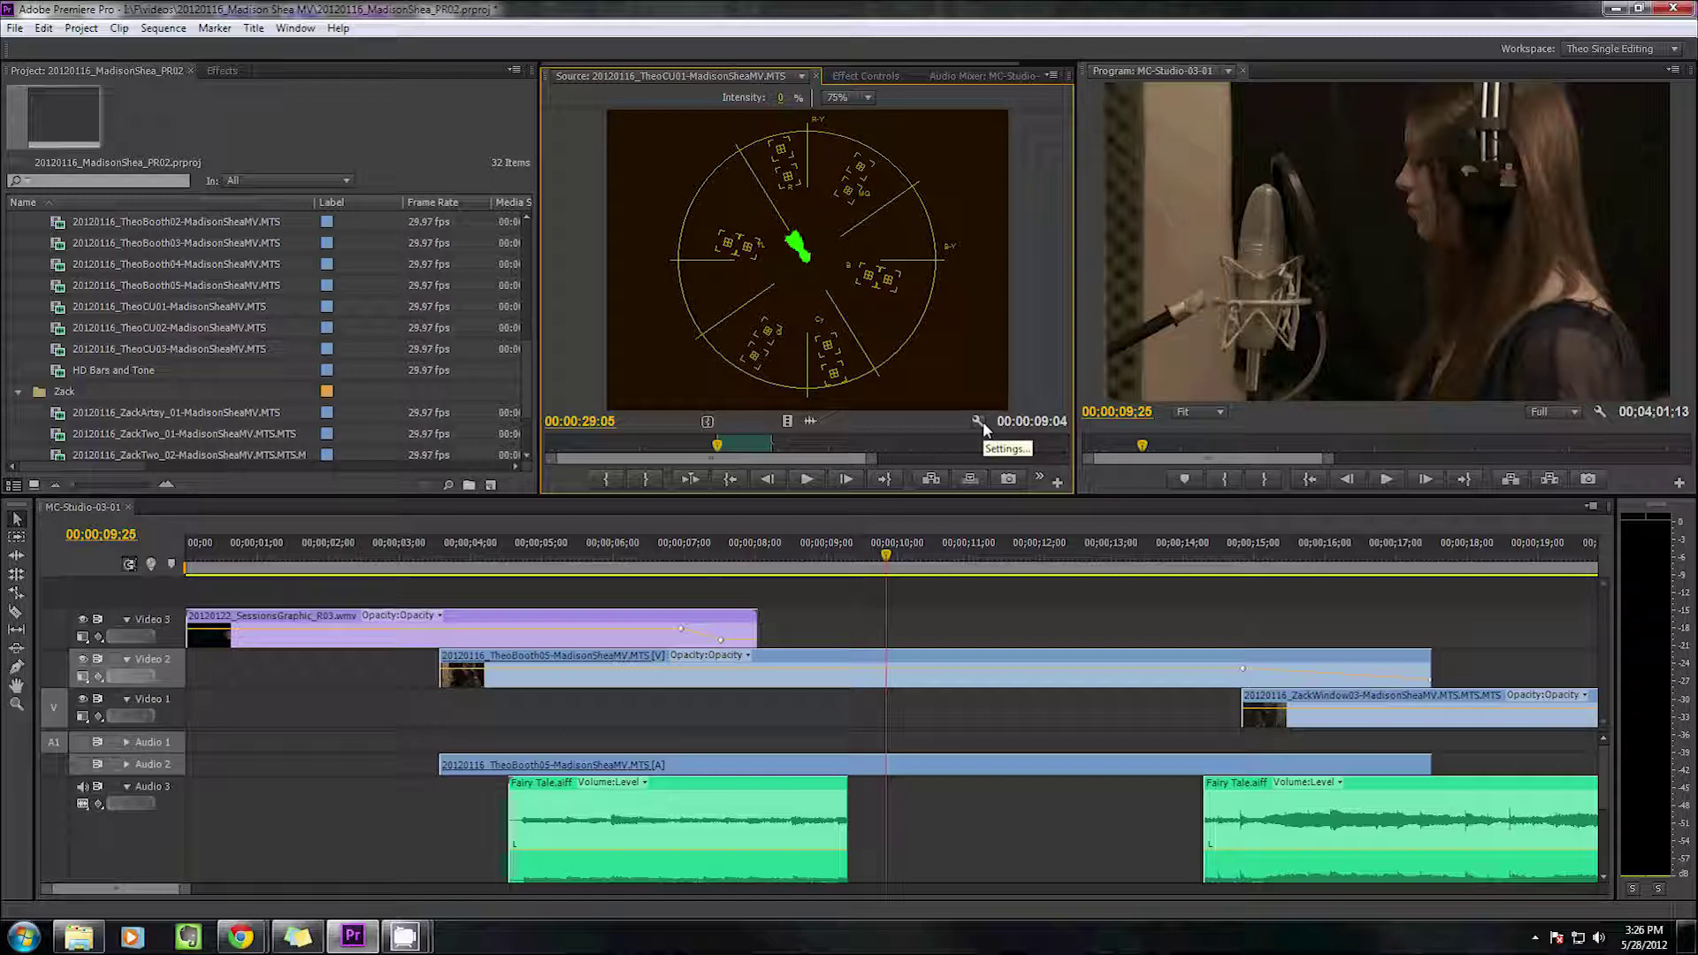
Switch the Source Monitor's display to YC Waveform and turn off Chroma
{"action": "left_click", "coordinate": [1050, 76]}
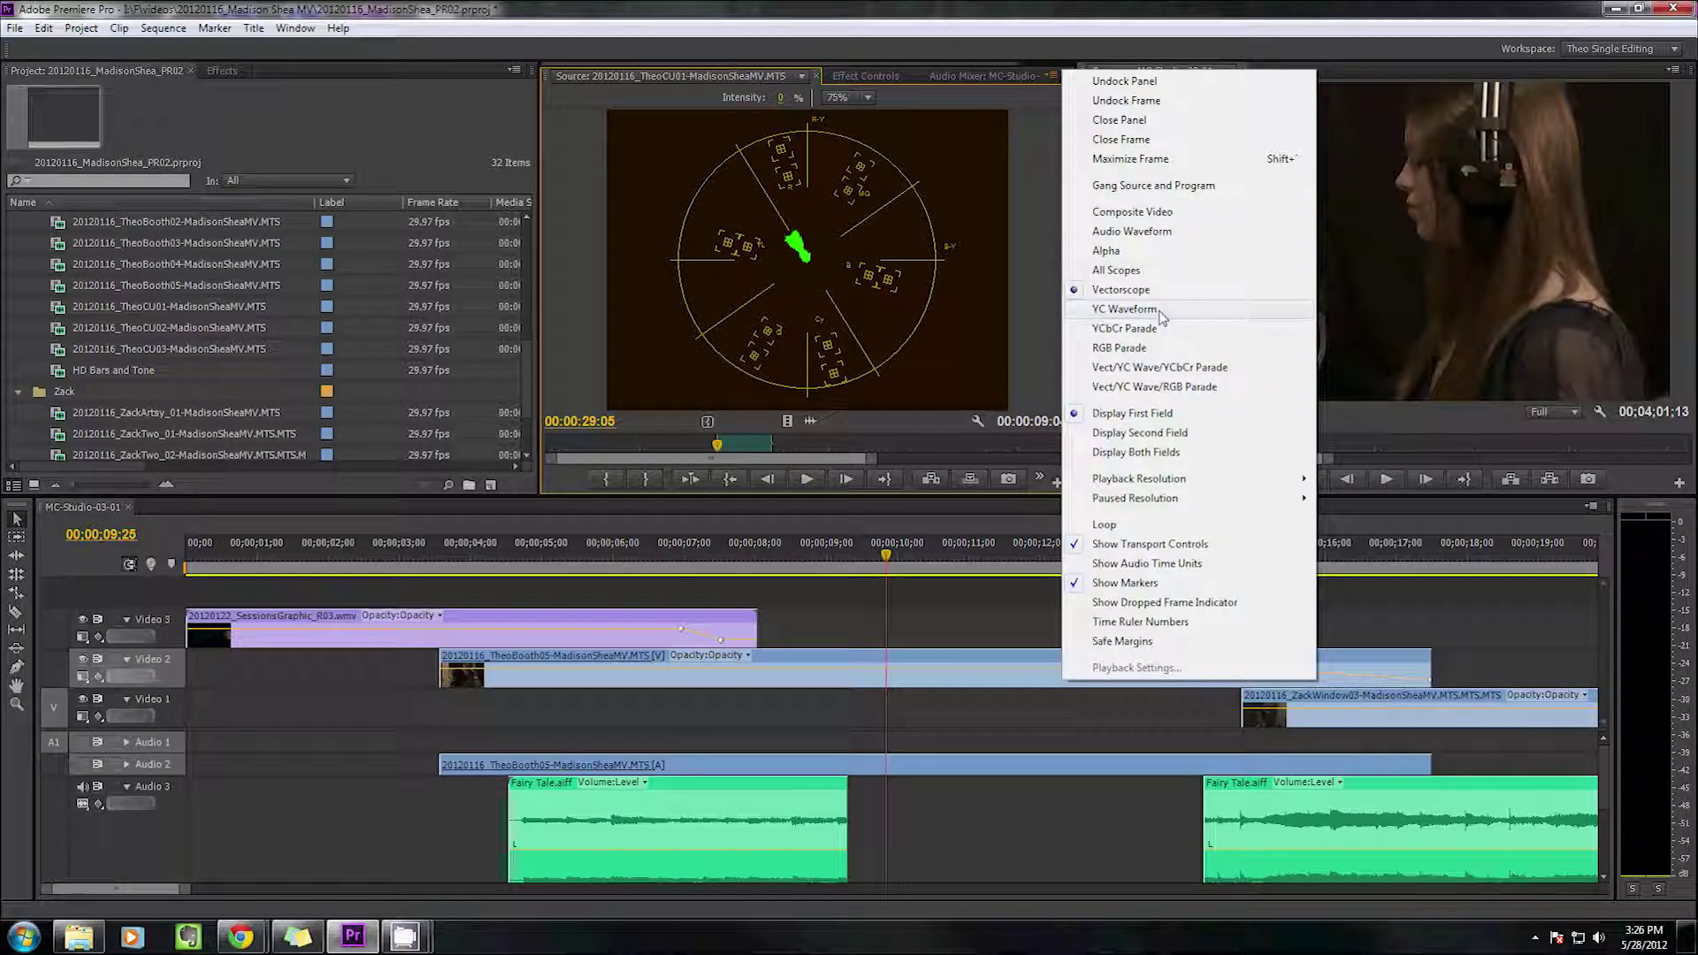
{"action": "left_click", "coordinate": [1079, 305]}
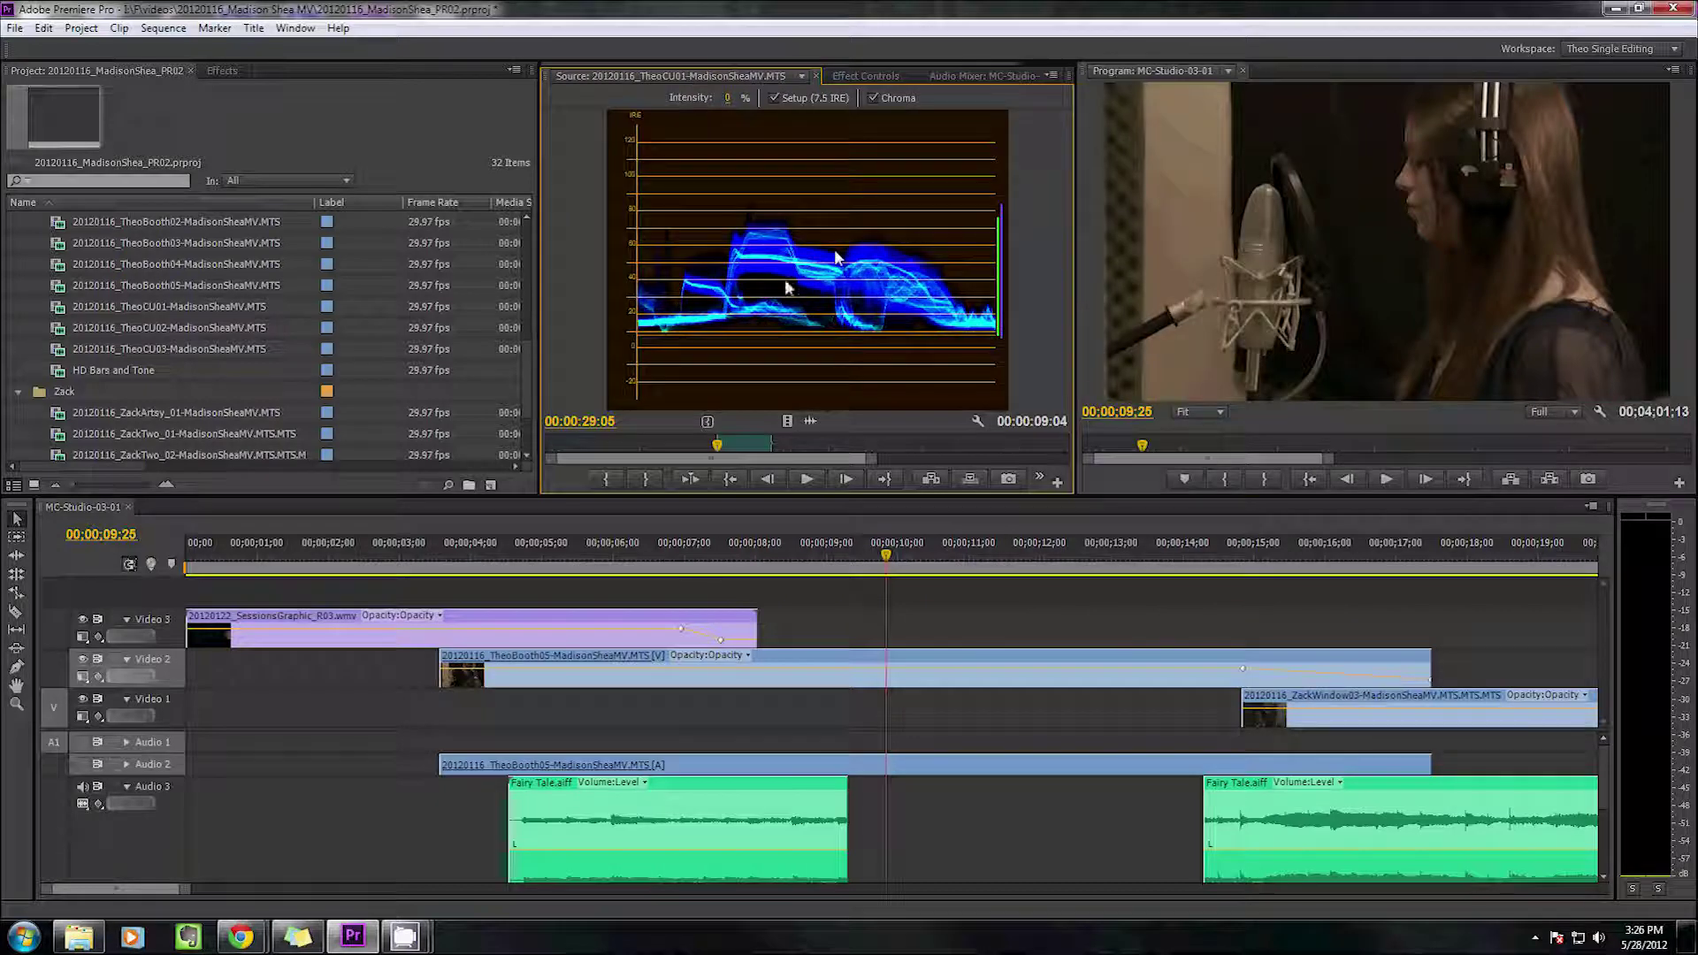
{"action": "left_click", "coordinate": [872, 97]}
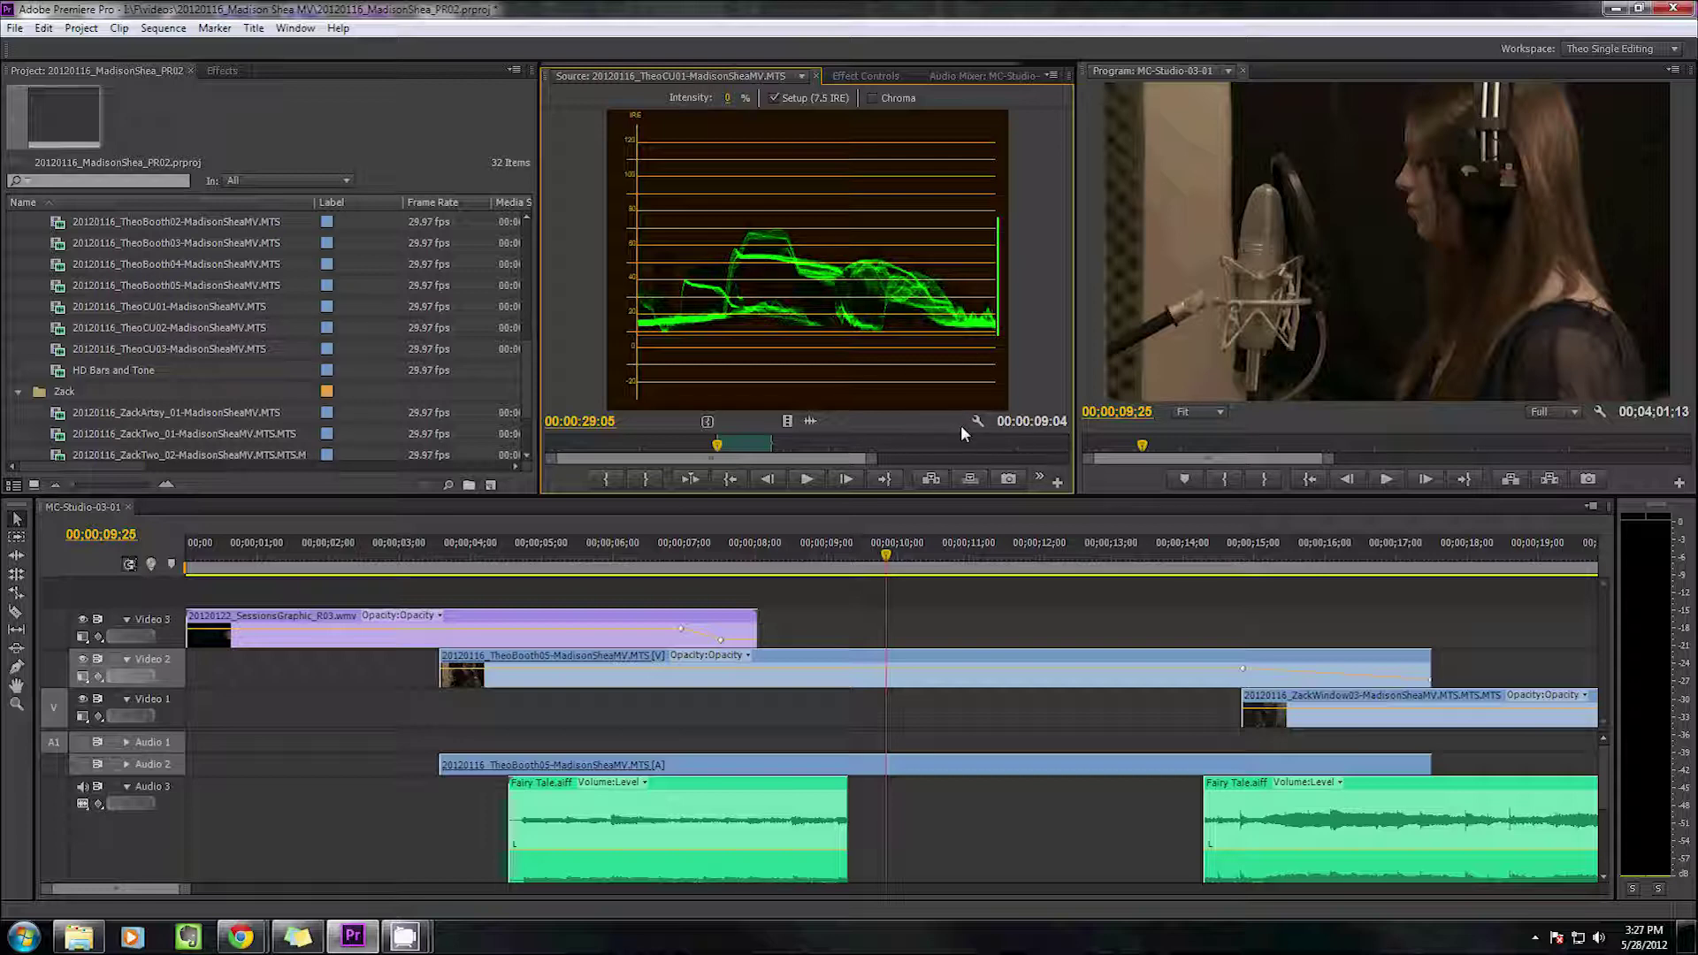
Place the marked TheoCU01 clip on Video 3 at about 00:00:09 and move the sequence playhead to 00:00:11:29
{"action": "key", "text": "period"}
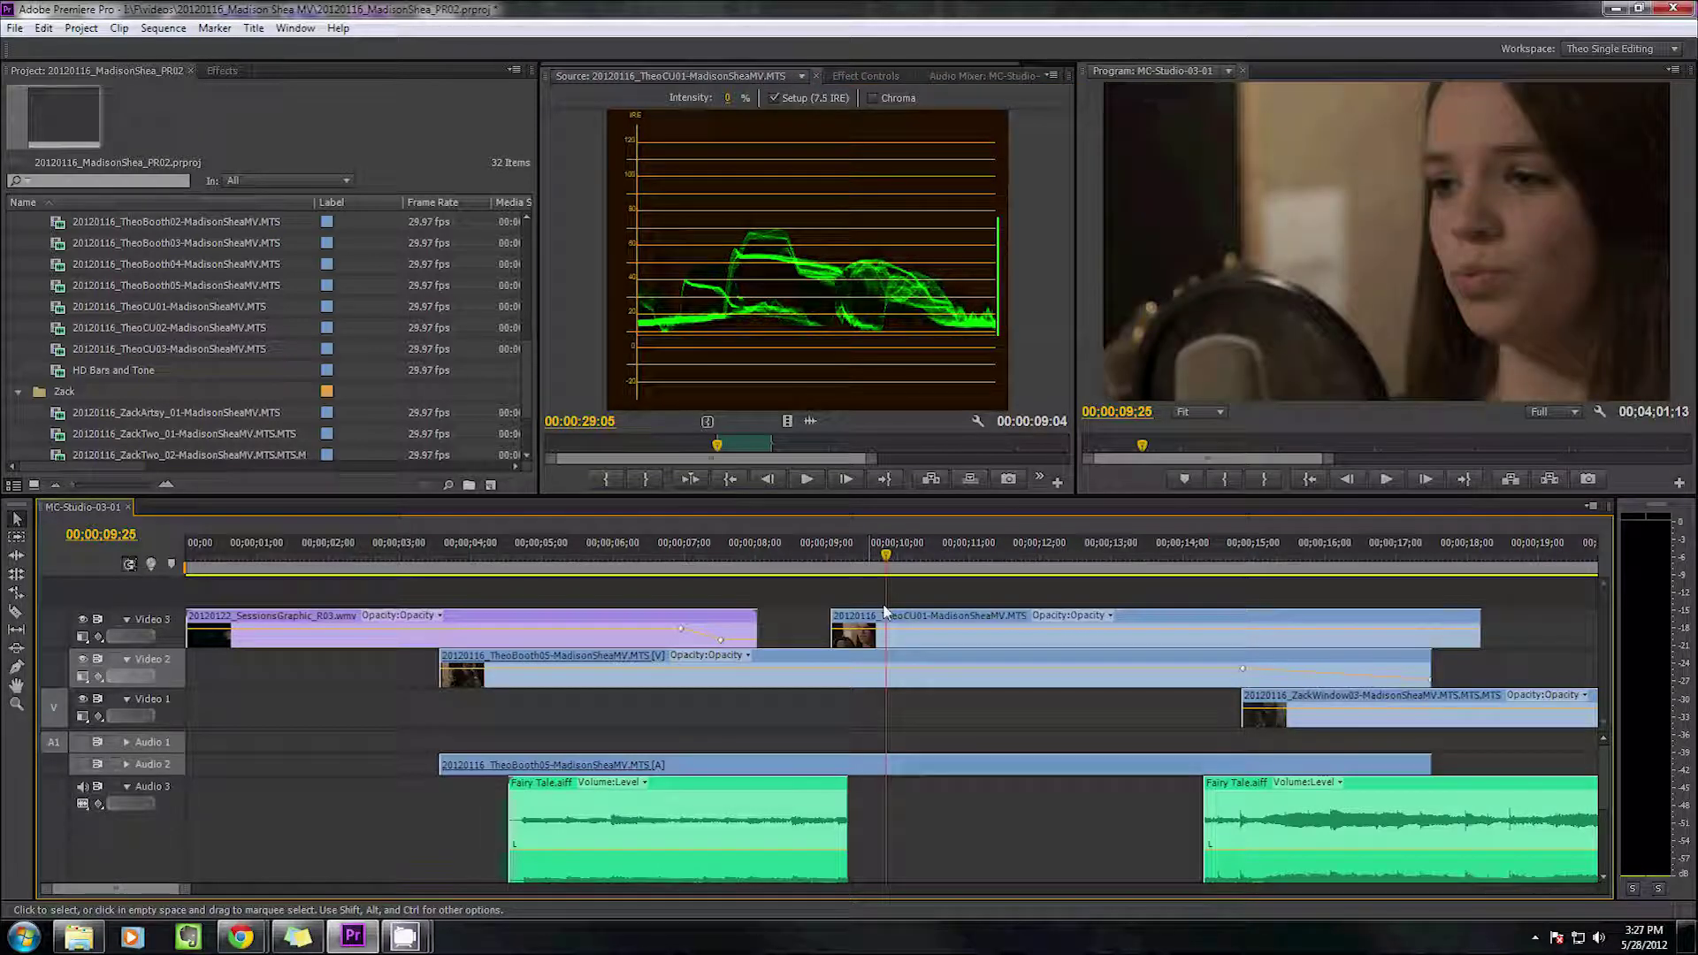
{"action": "left_click_drag", "start_coordinate": [884, 560], "coordinate": [1038, 557]}
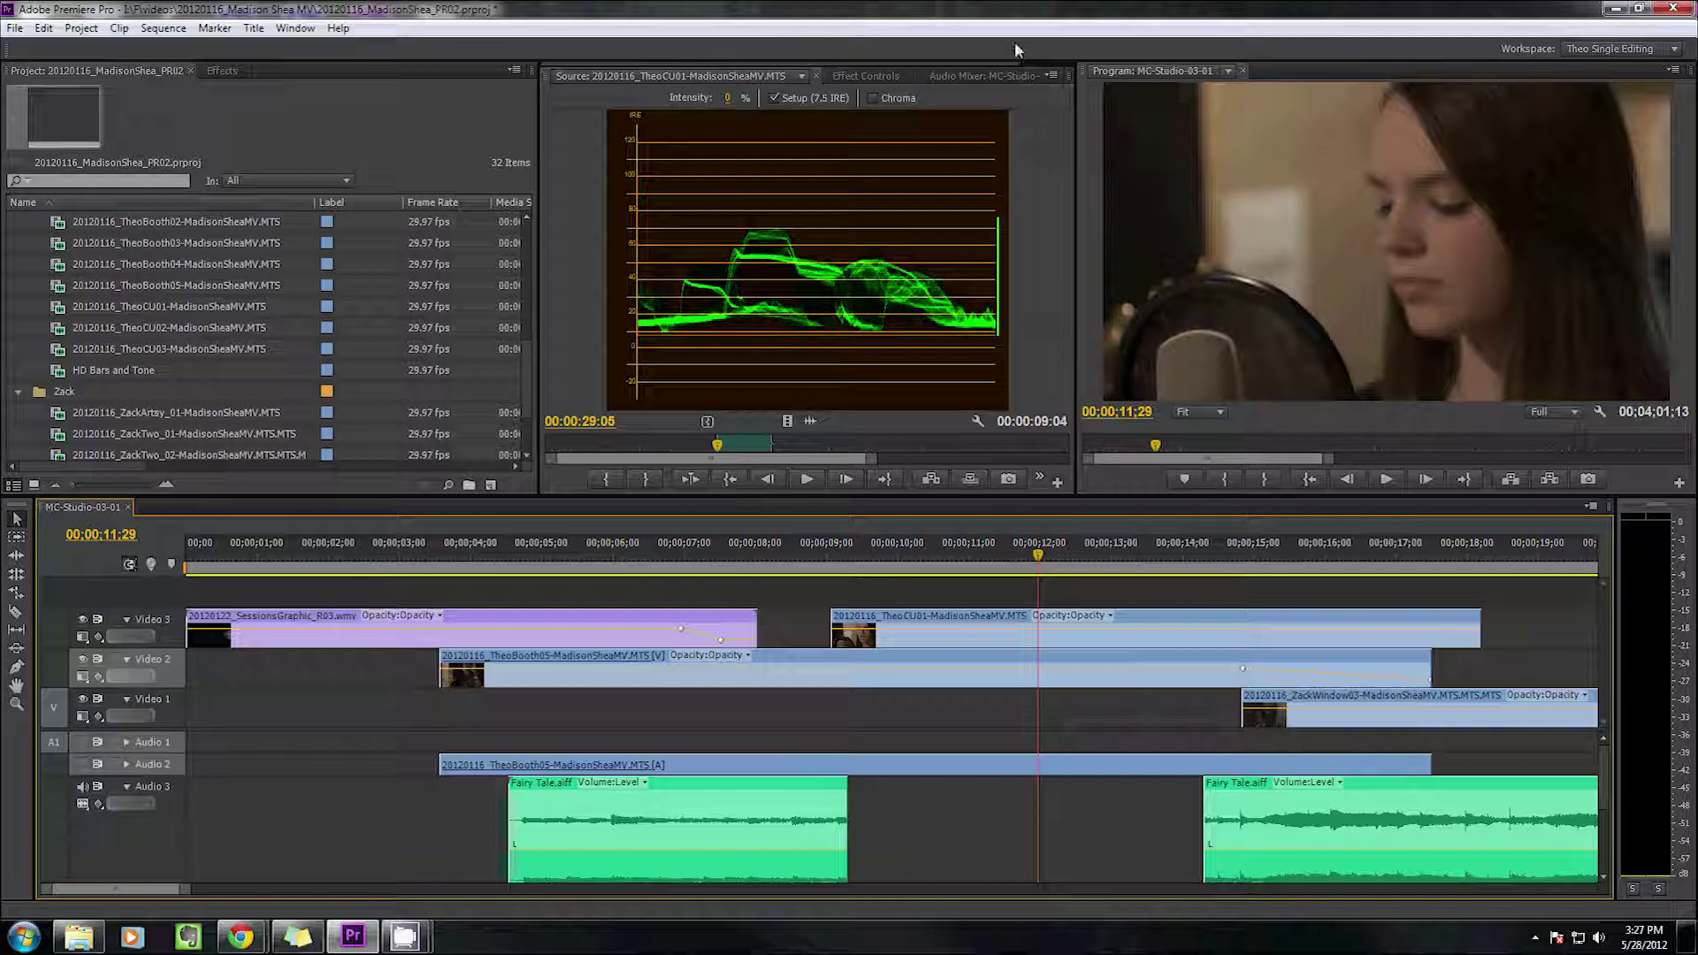
Turn Chroma back on for the YC waveform and switch the Source Monitor's display to YCbCr Parade
{"action": "left_click", "coordinate": [897, 98]}
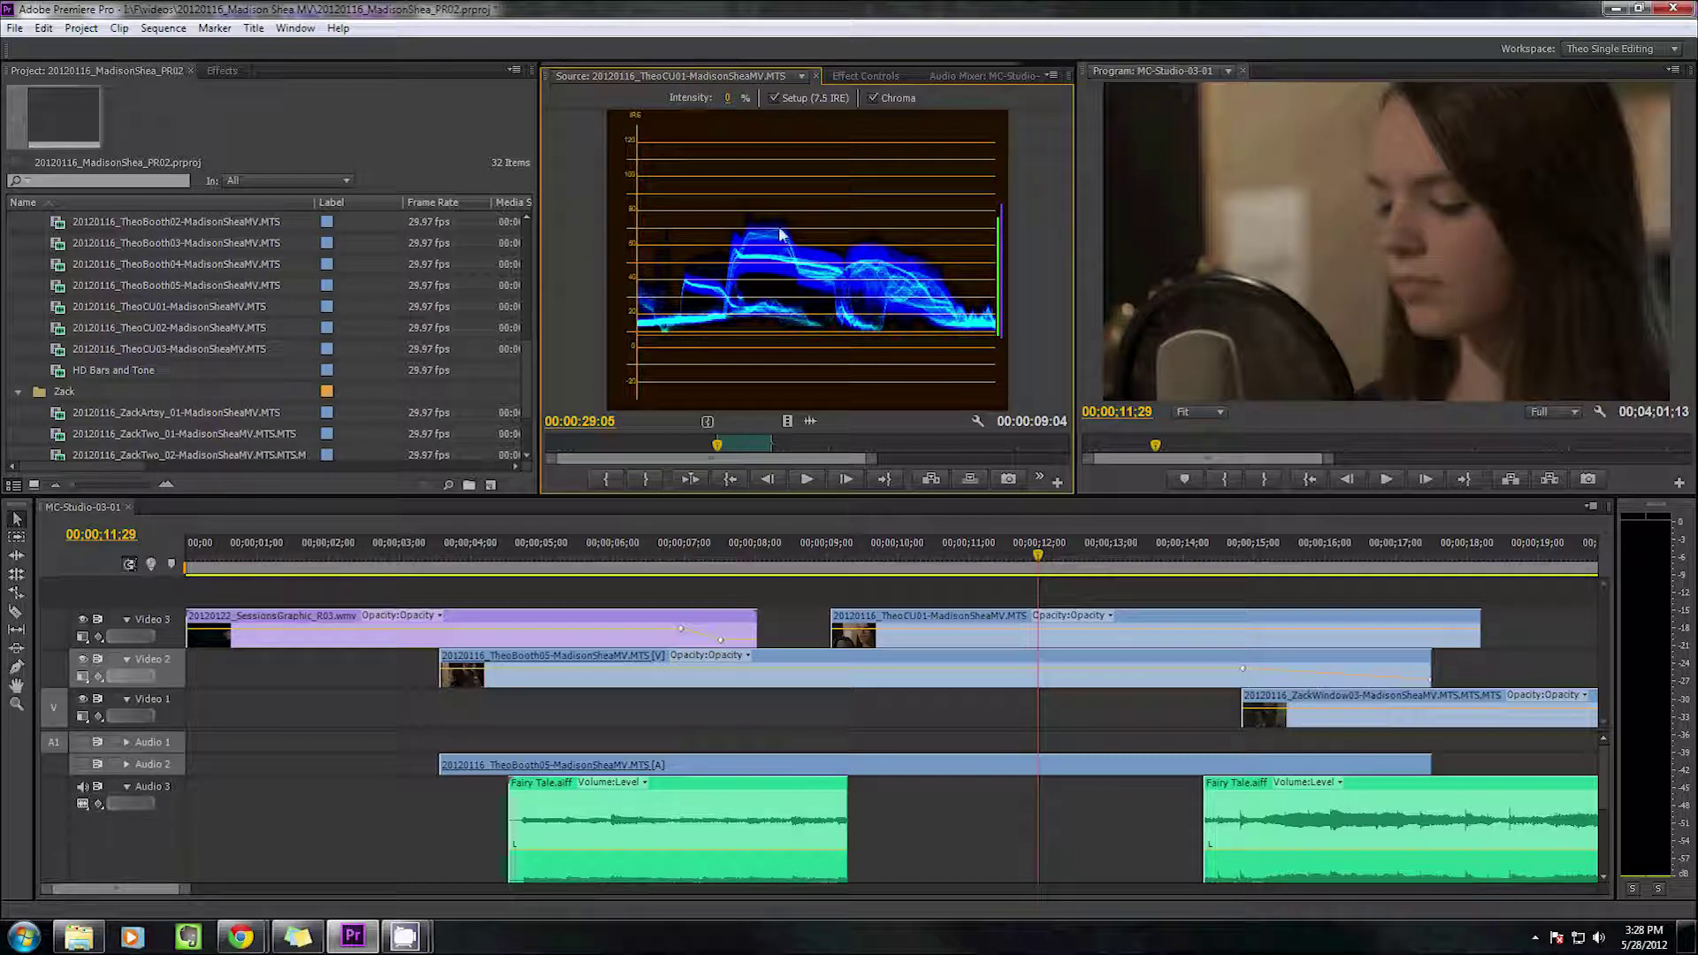
{"action": "left_click", "coordinate": [1051, 76]}
{"action": "left_click", "coordinate": [1101, 330]}
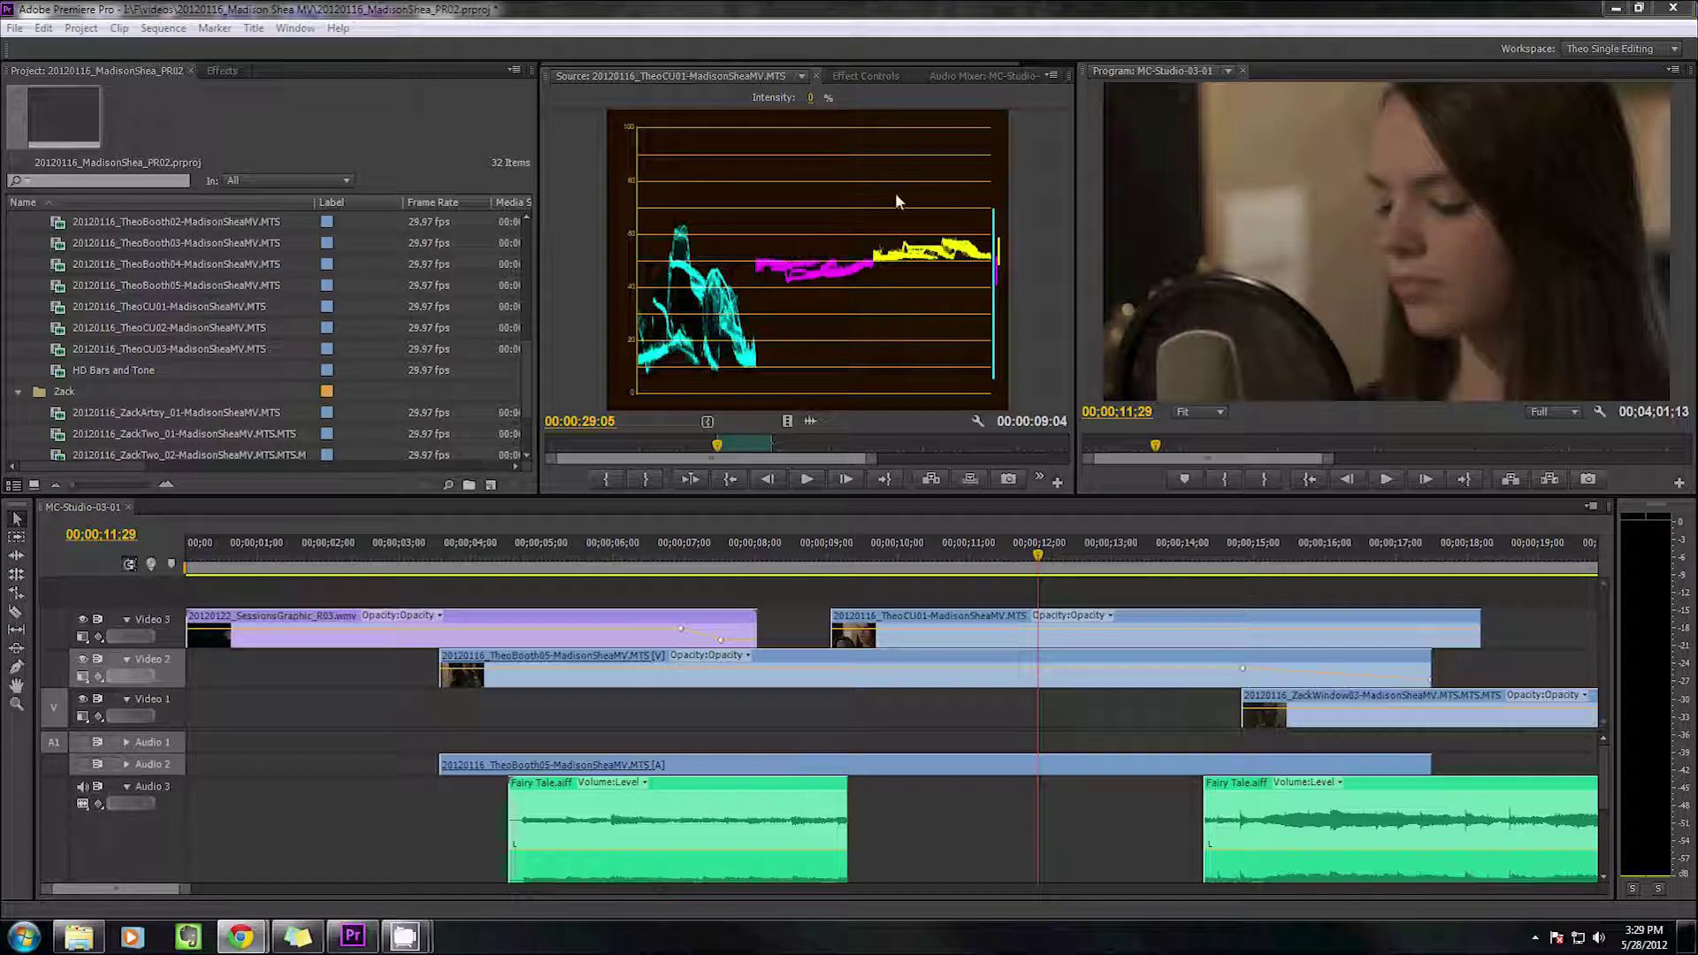
Switch to the Chrome browser window showing the Wikipedia article on YCbCr
{"action": "key", "text": "alt+Tab"}
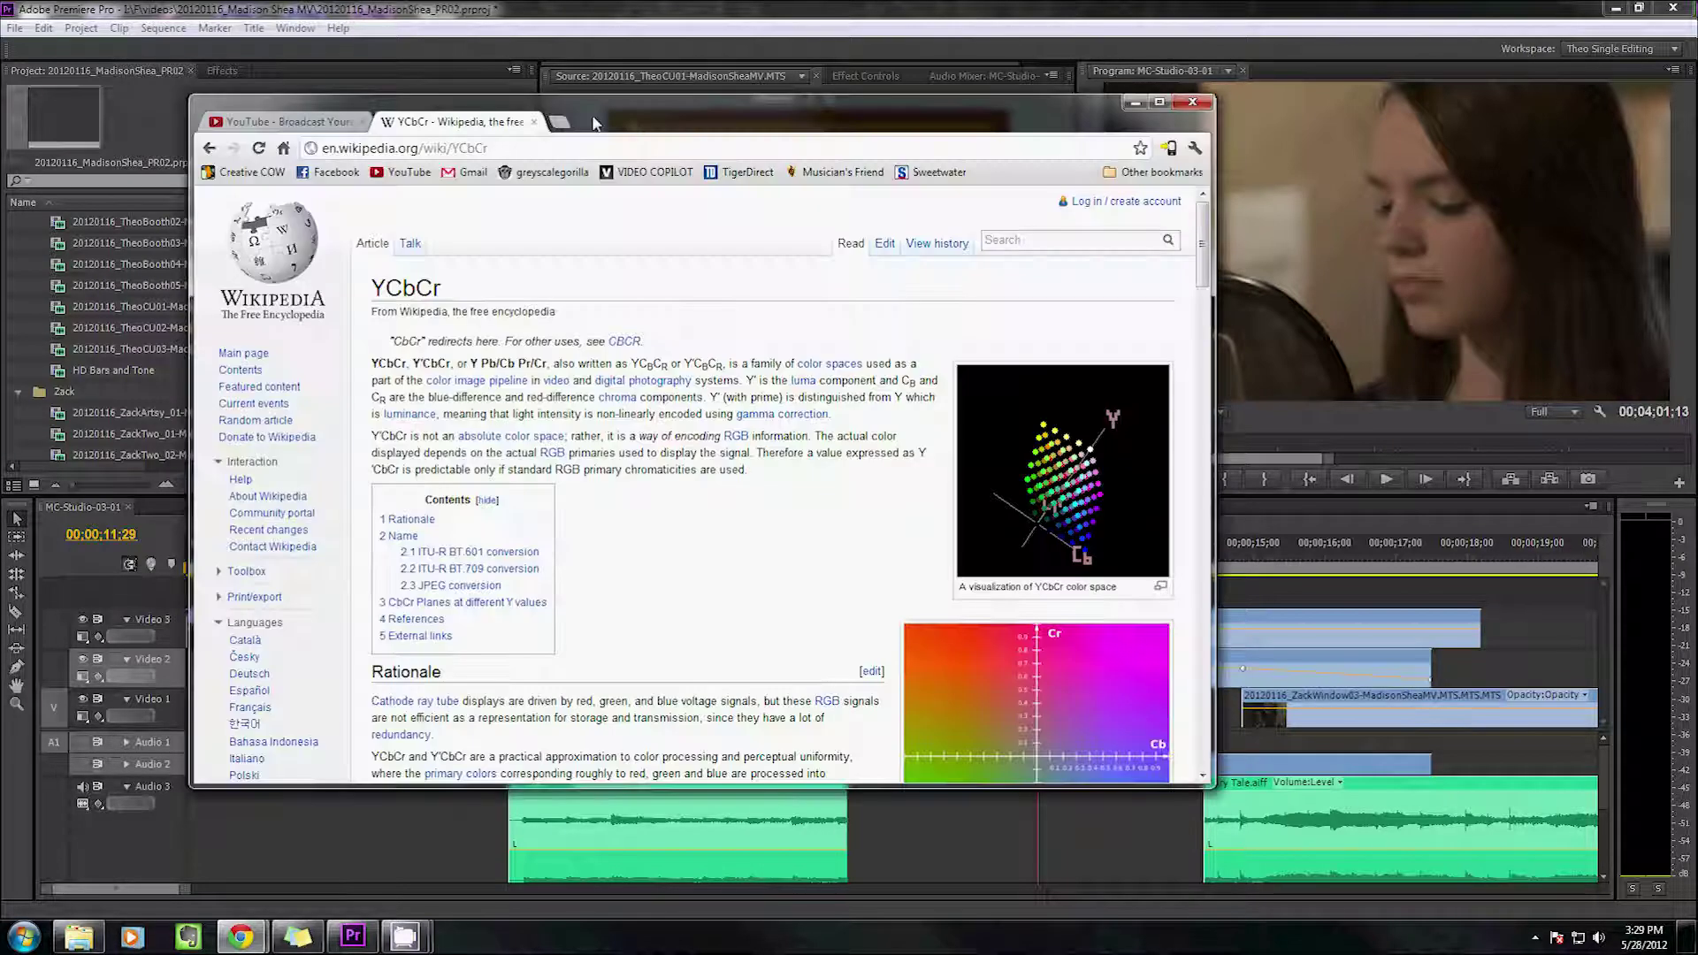
Minimize the Wikipedia browser window to return to Premiere Pro and scrub the source clip to 00:00:34:22
{"action": "left_click_drag", "start_coordinate": [593, 123], "coordinate": [614, 121]}
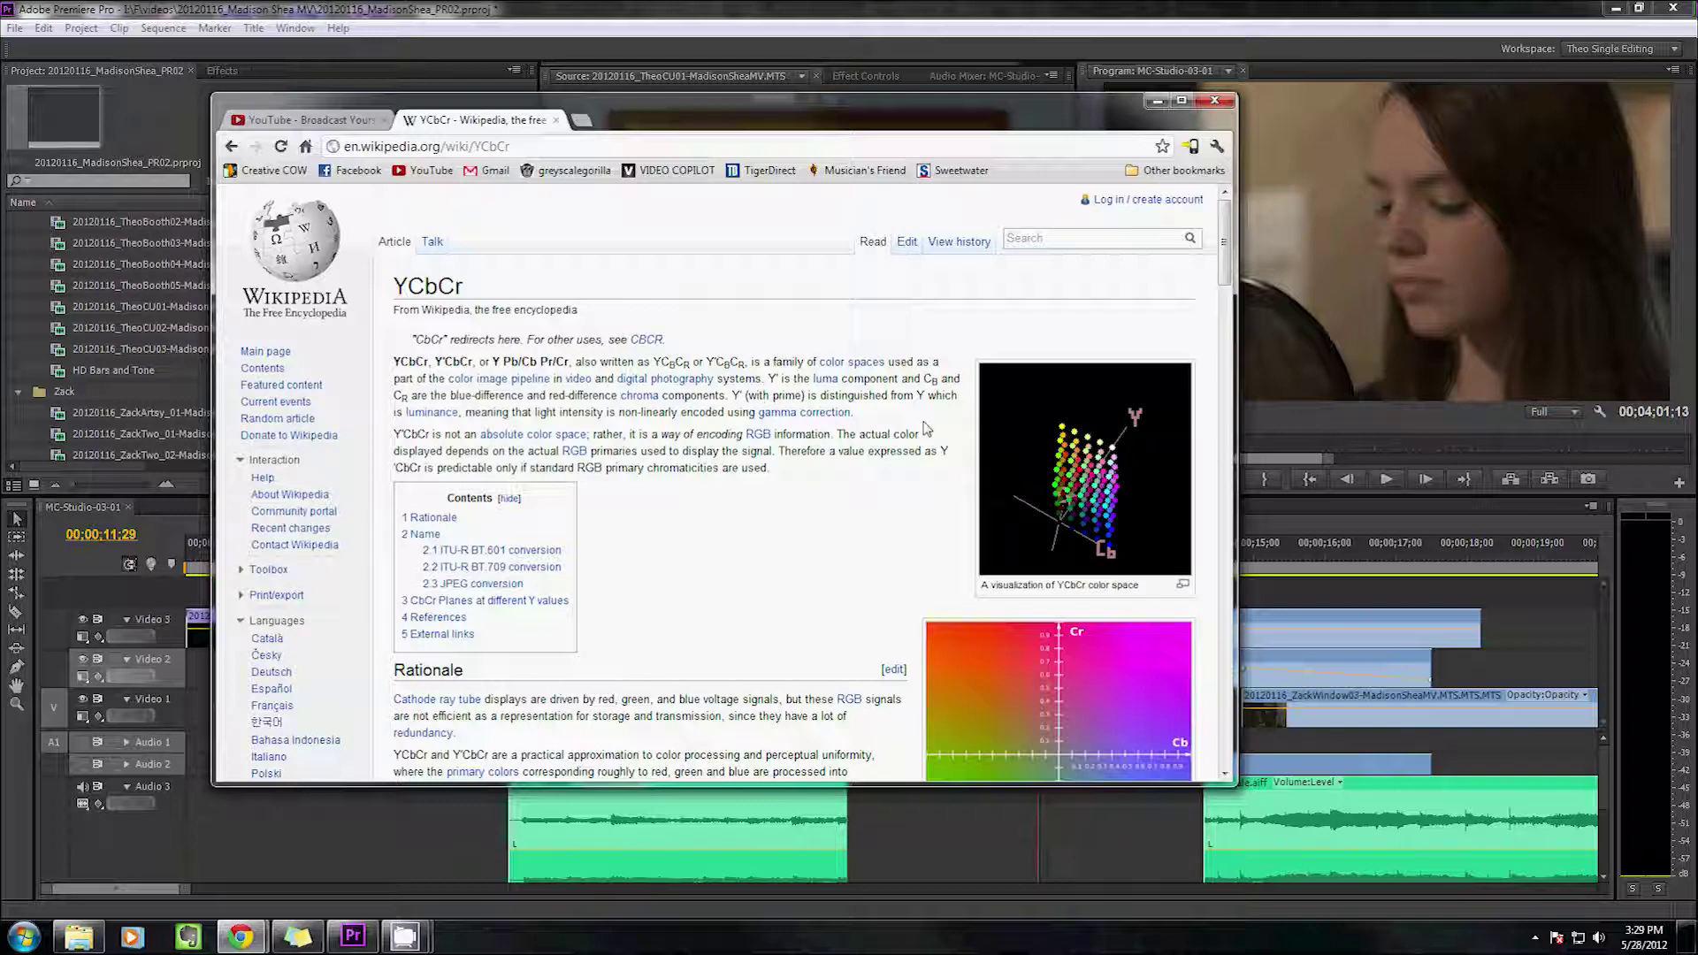
{"action": "left_click", "coordinate": [1157, 100]}
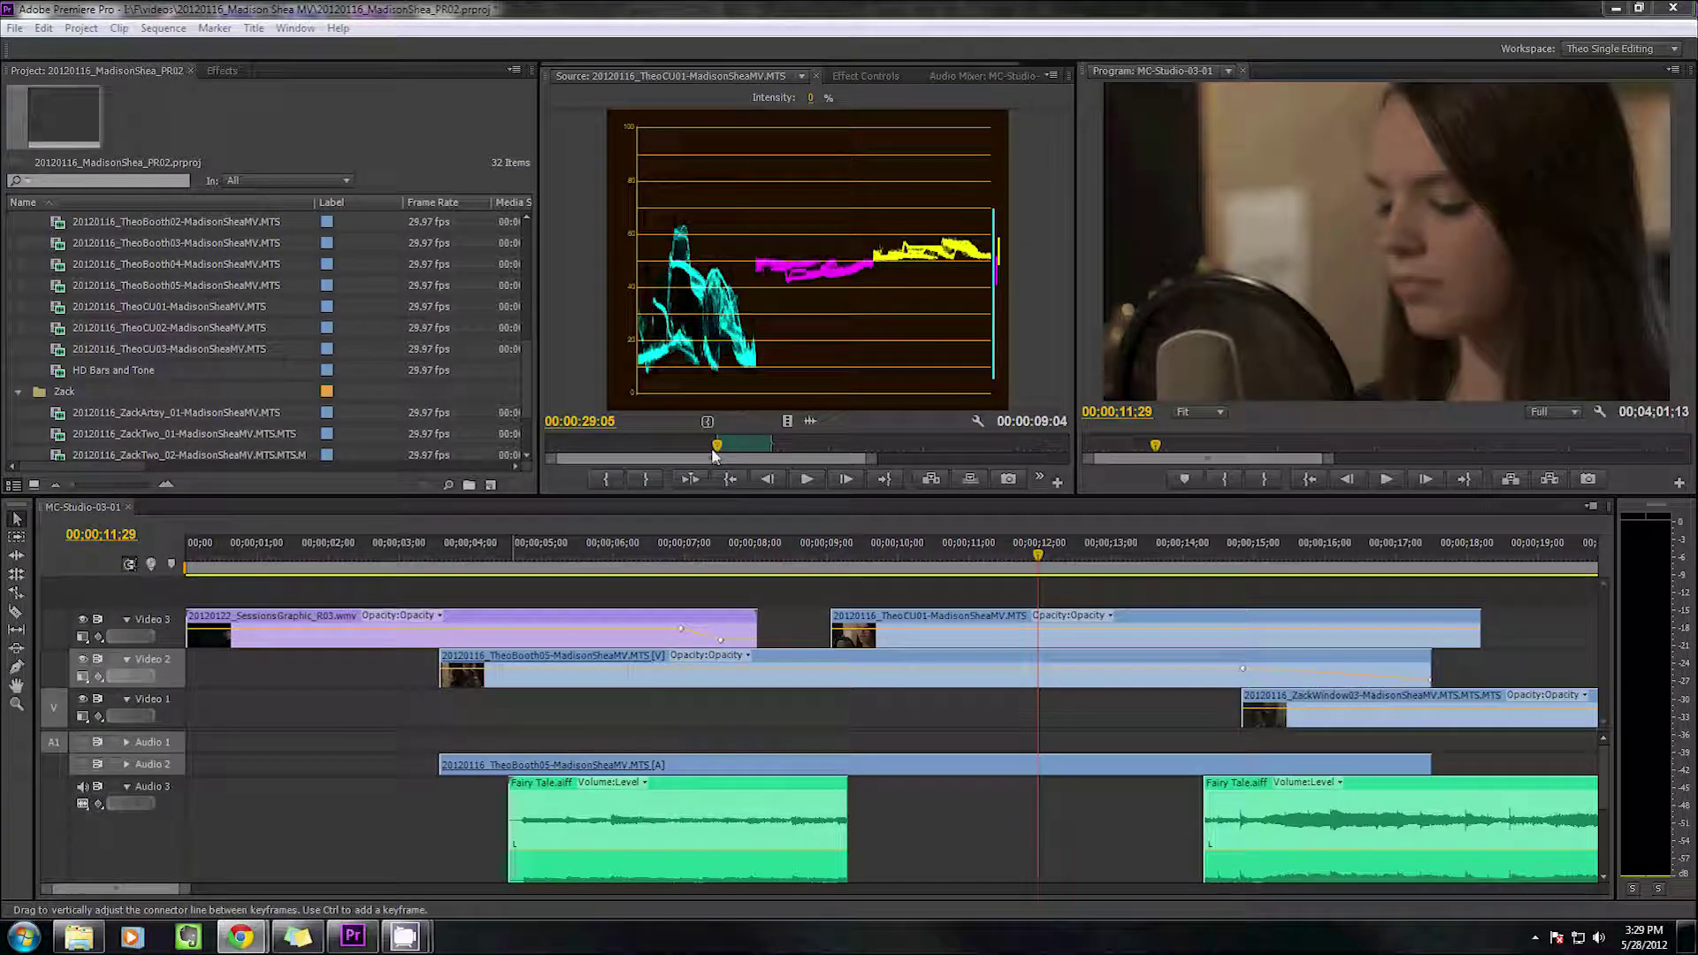
{"action": "left_click_drag", "start_coordinate": [714, 454], "coordinate": [750, 451]}
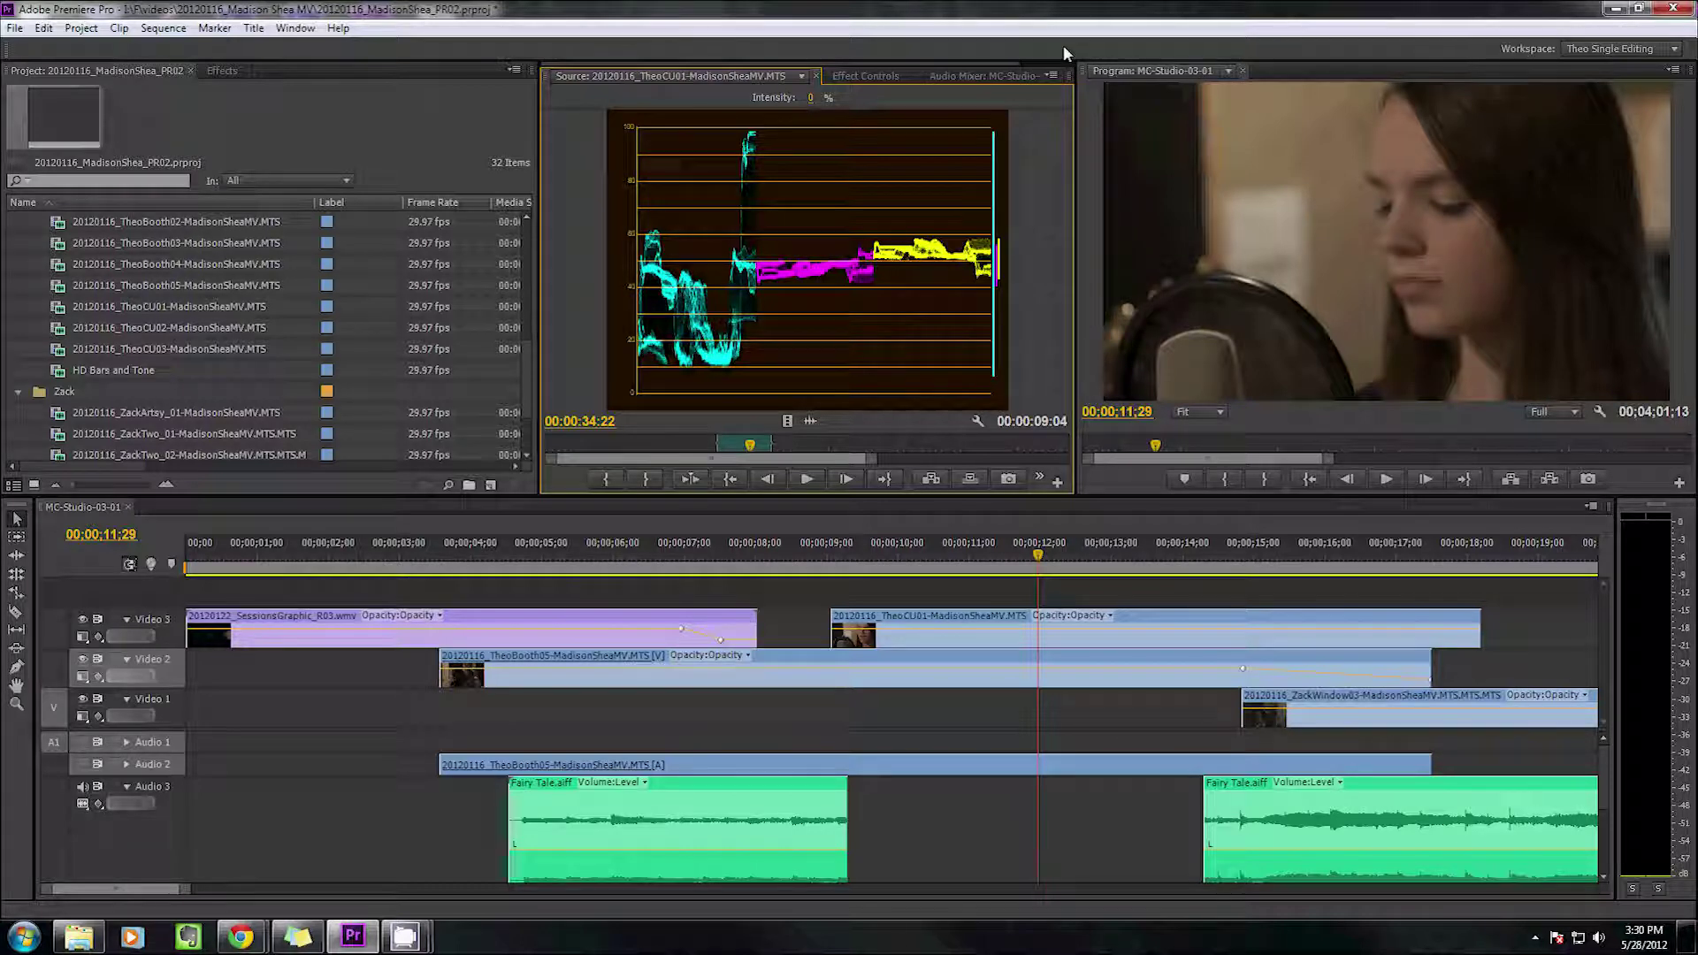
Switch the Source Monitor's display to RGB Parade and scrub the clip to 00:00:34:18
{"action": "left_click", "coordinate": [1052, 75]}
{"action": "left_click", "coordinate": [1123, 348]}
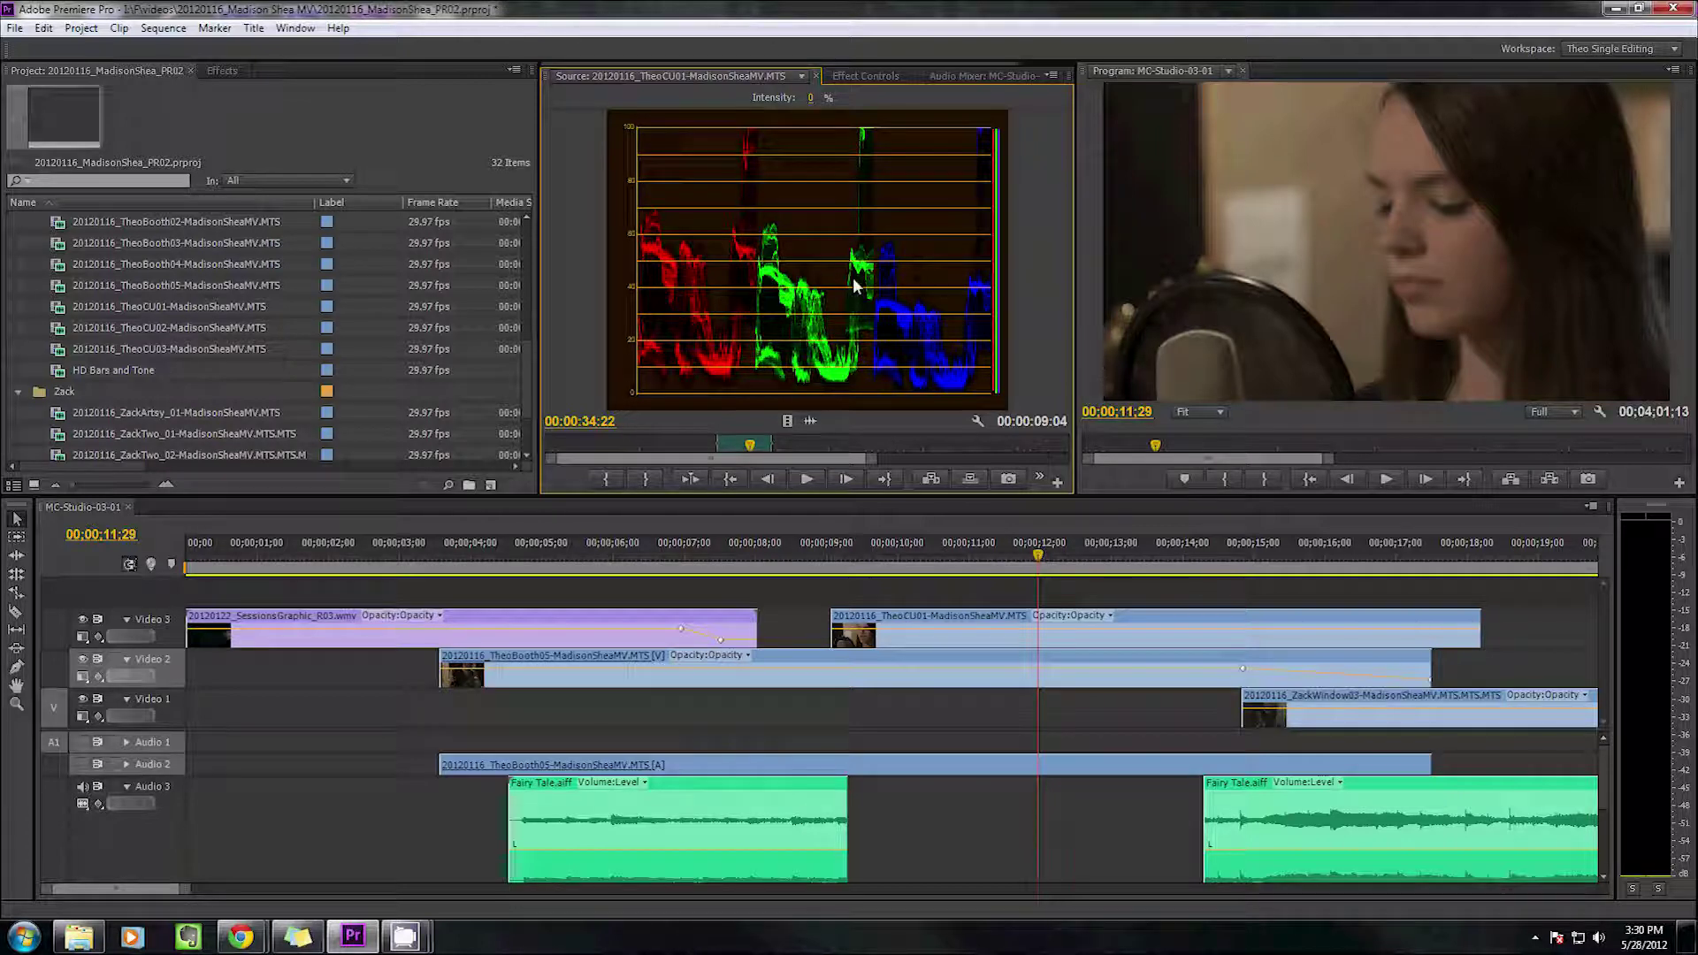
{"action": "mouse_move", "coordinate": [742, 444]}
{"action": "left_mouse_down"}
{"action": "mouse_move", "coordinate": [725, 446]}
{"action": "mouse_move", "coordinate": [750, 446]}
{"action": "left_mouse_up"}
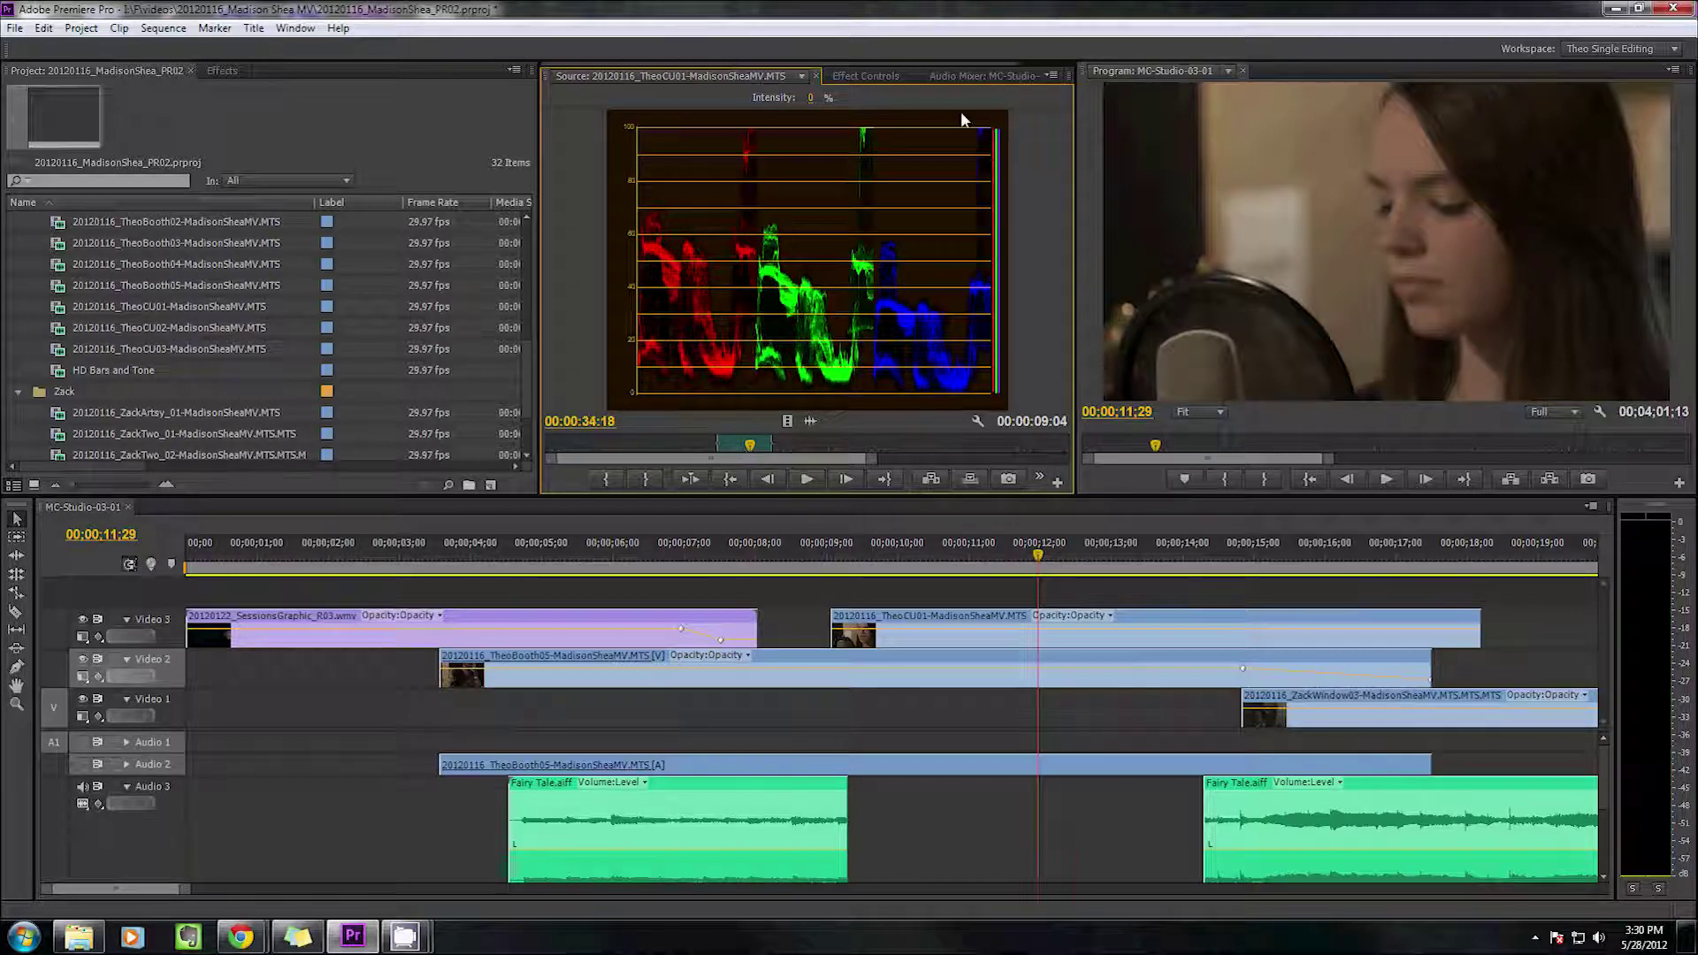
View the source clip in the combined Vect/YC Wave/YCbCr Parade display and in the Vect/YC Wave/RGB Parade display
{"action": "left_click", "coordinate": [1052, 75]}
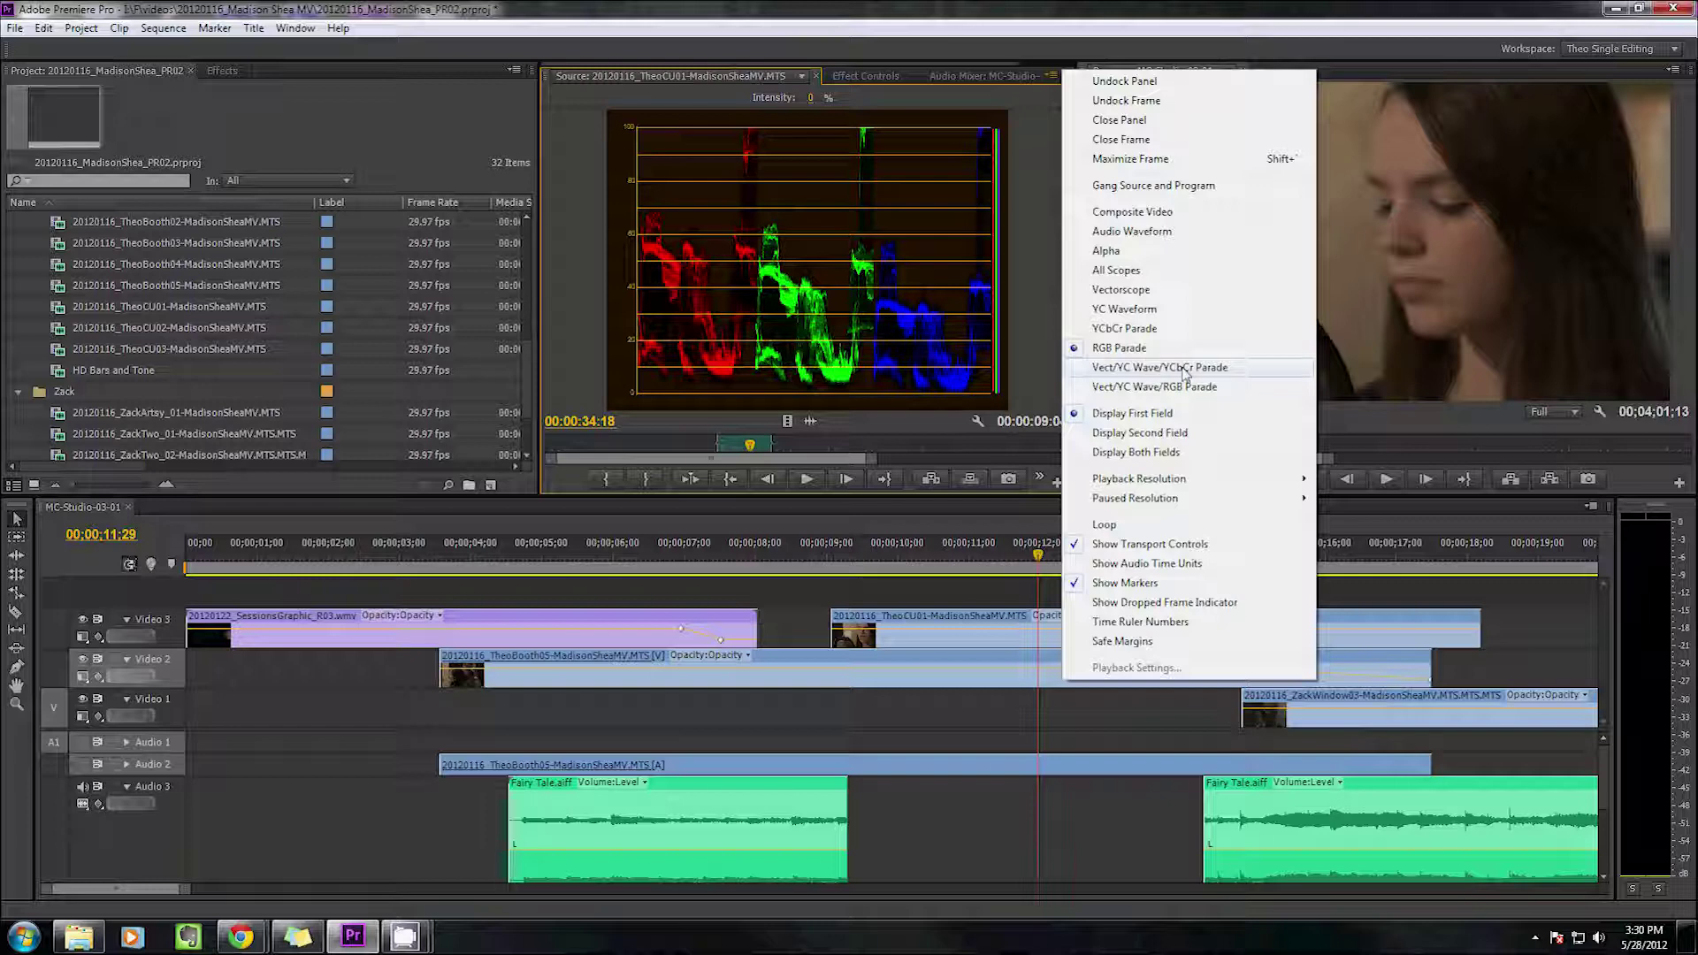
{"action": "left_click", "coordinate": [1185, 375]}
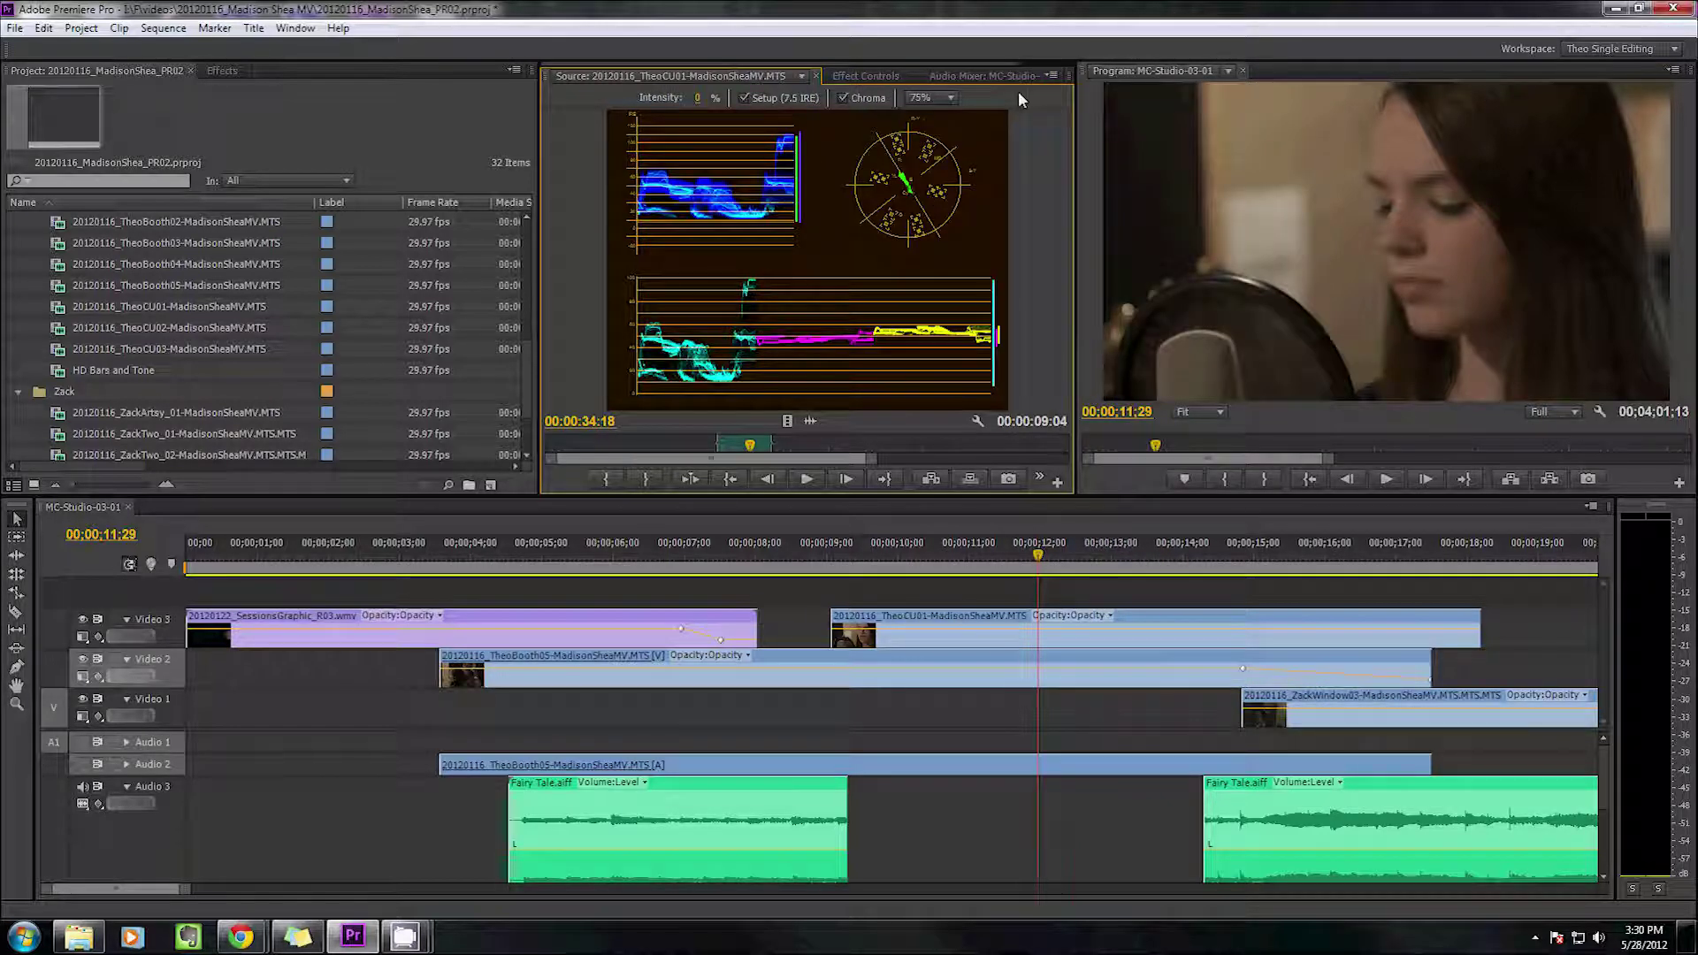
{"action": "left_click", "coordinate": [1052, 76]}
{"action": "left_click", "coordinate": [1185, 393]}
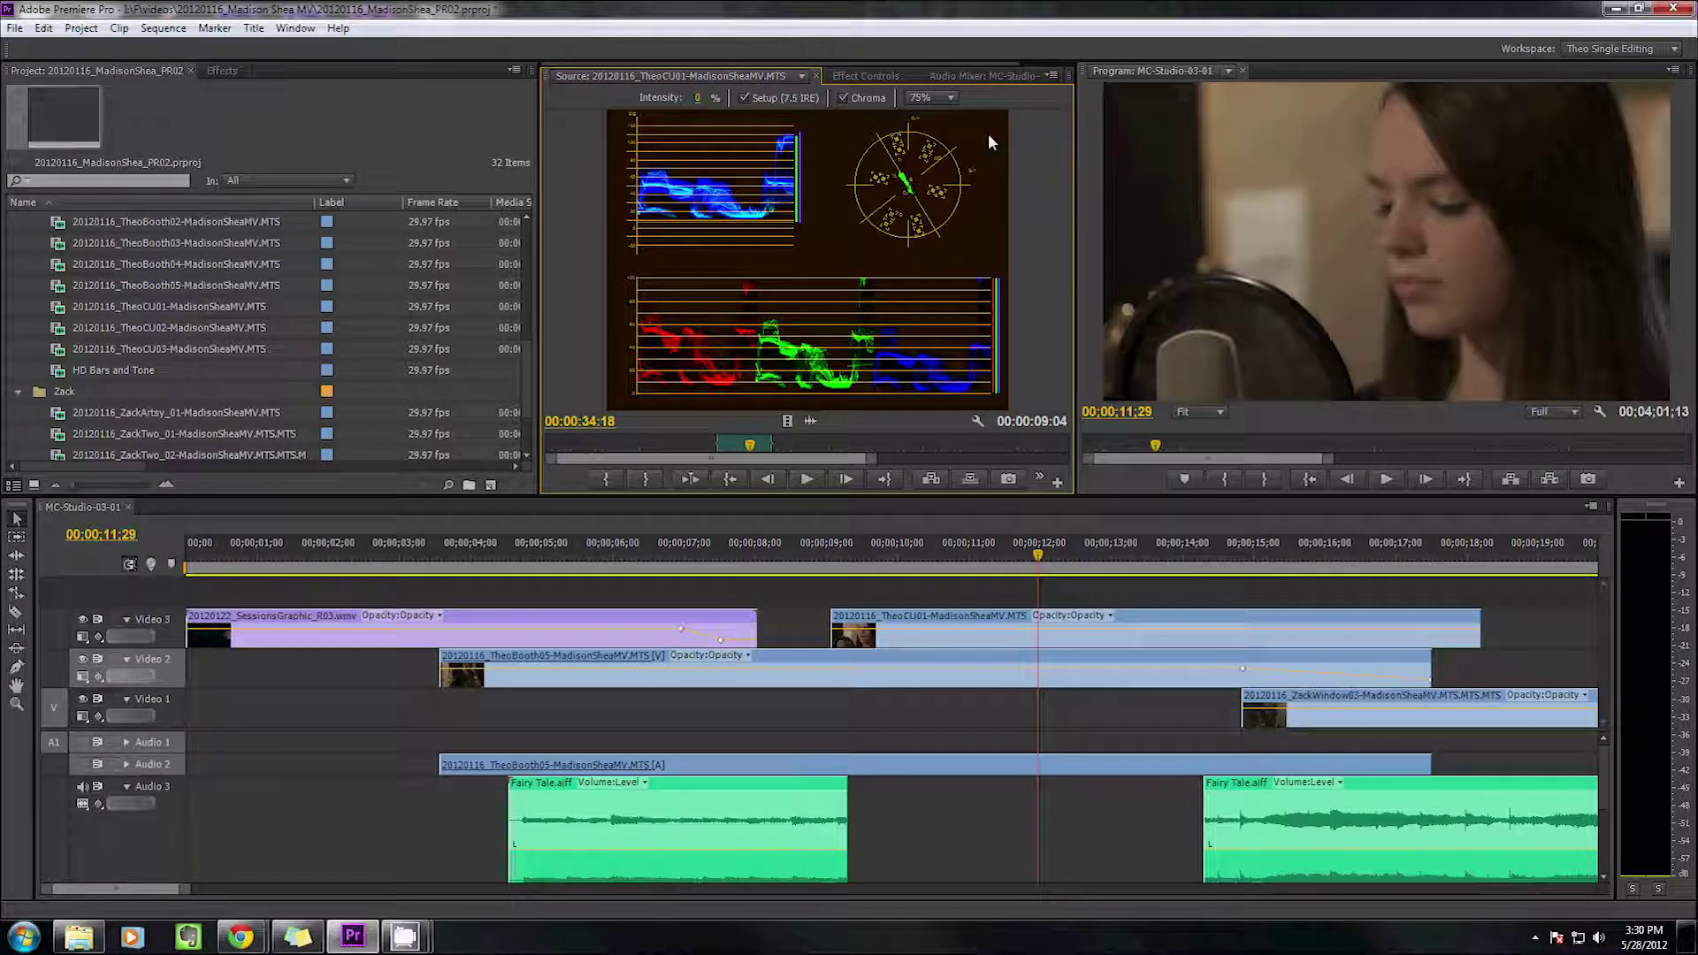
Return the Source Monitor to Composite Video, switching its field display to Display Second Field and back to Display First Field
{"action": "left_click", "coordinate": [1053, 76]}
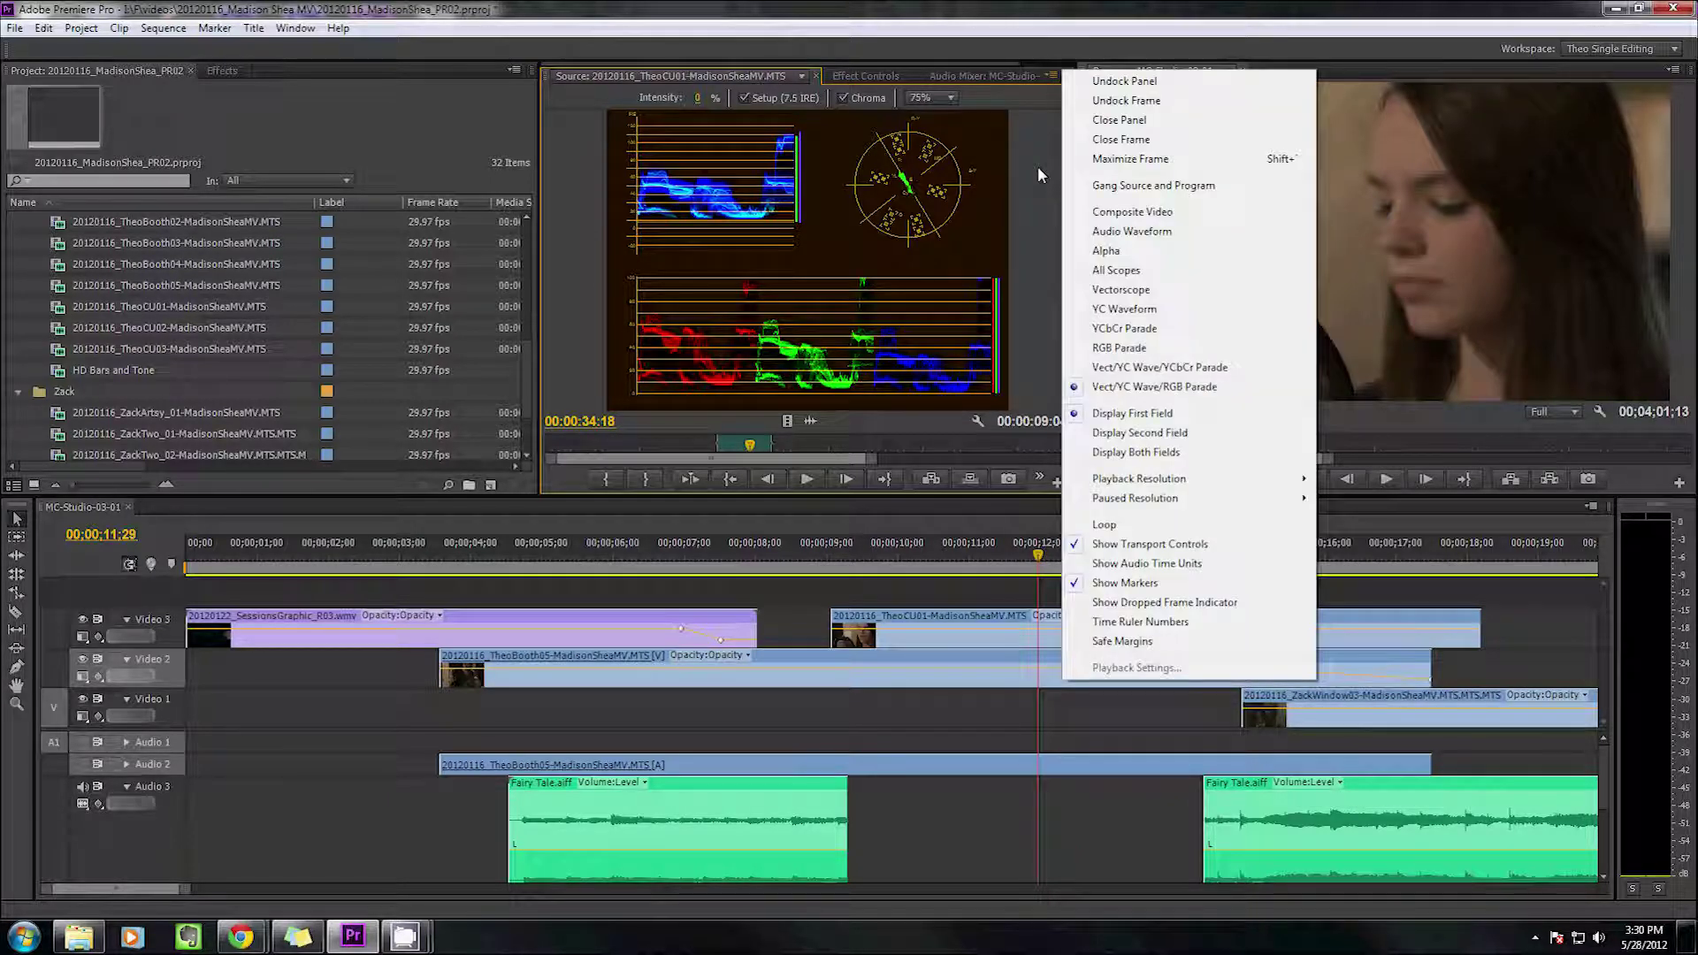
{"action": "left_click", "coordinate": [1177, 420]}
{"action": "left_click", "coordinate": [1051, 76]}
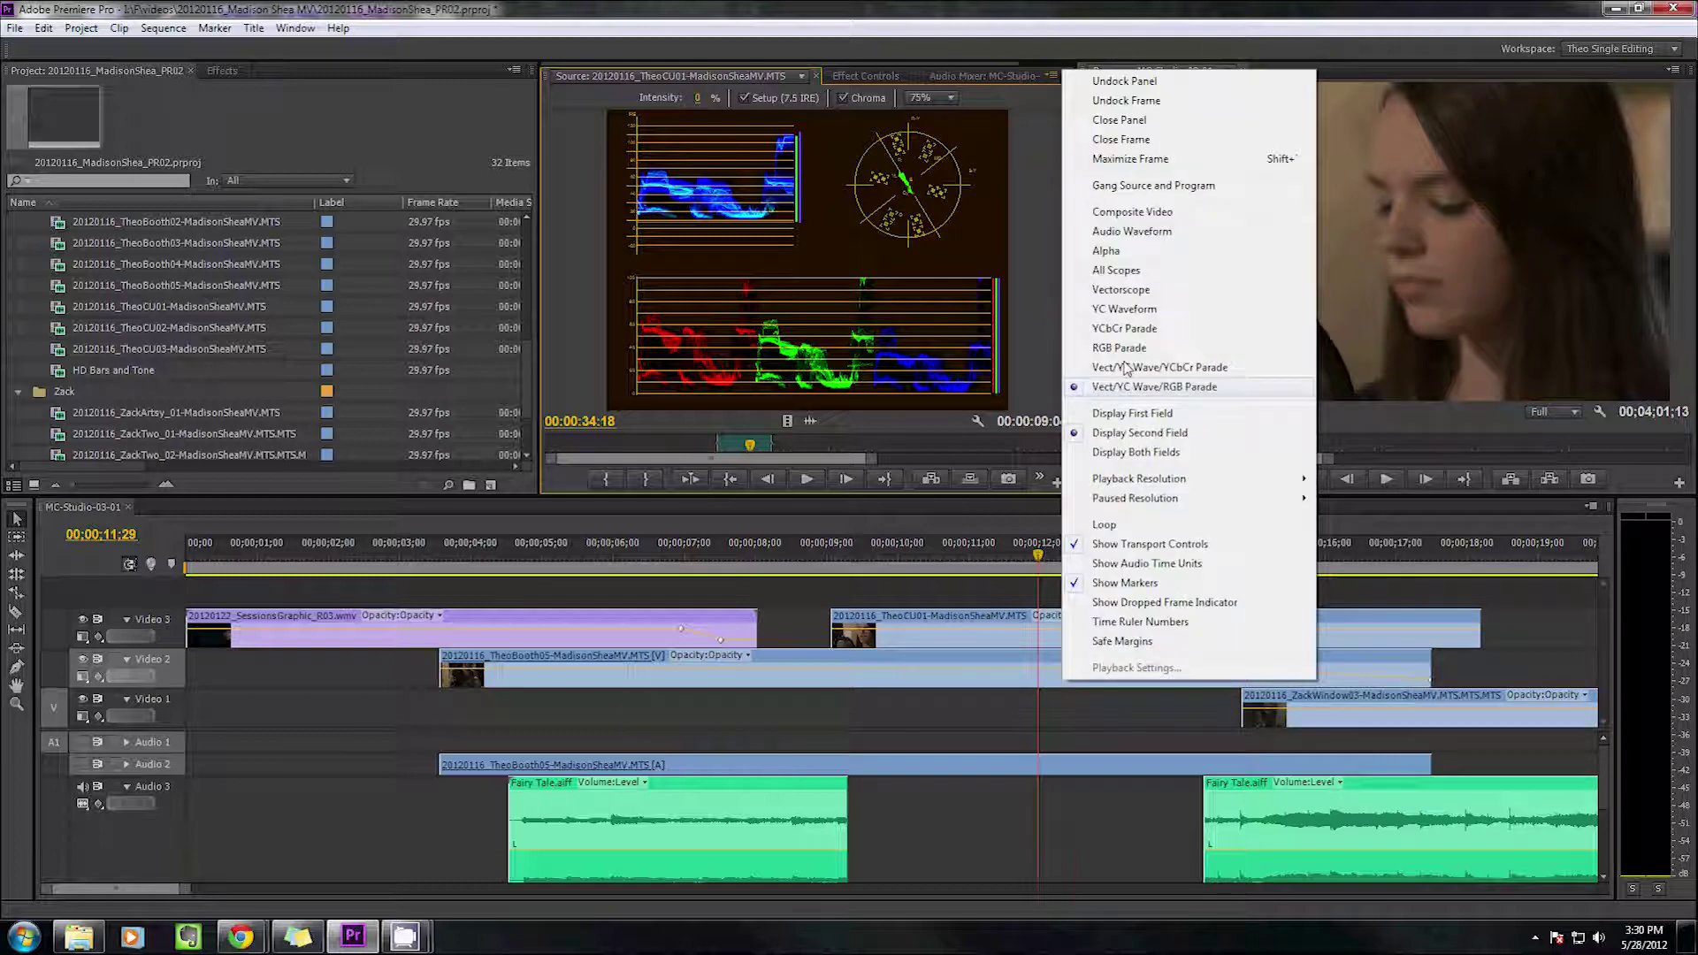
{"action": "left_click", "coordinate": [1127, 213]}
{"action": "left_click", "coordinate": [1052, 76]}
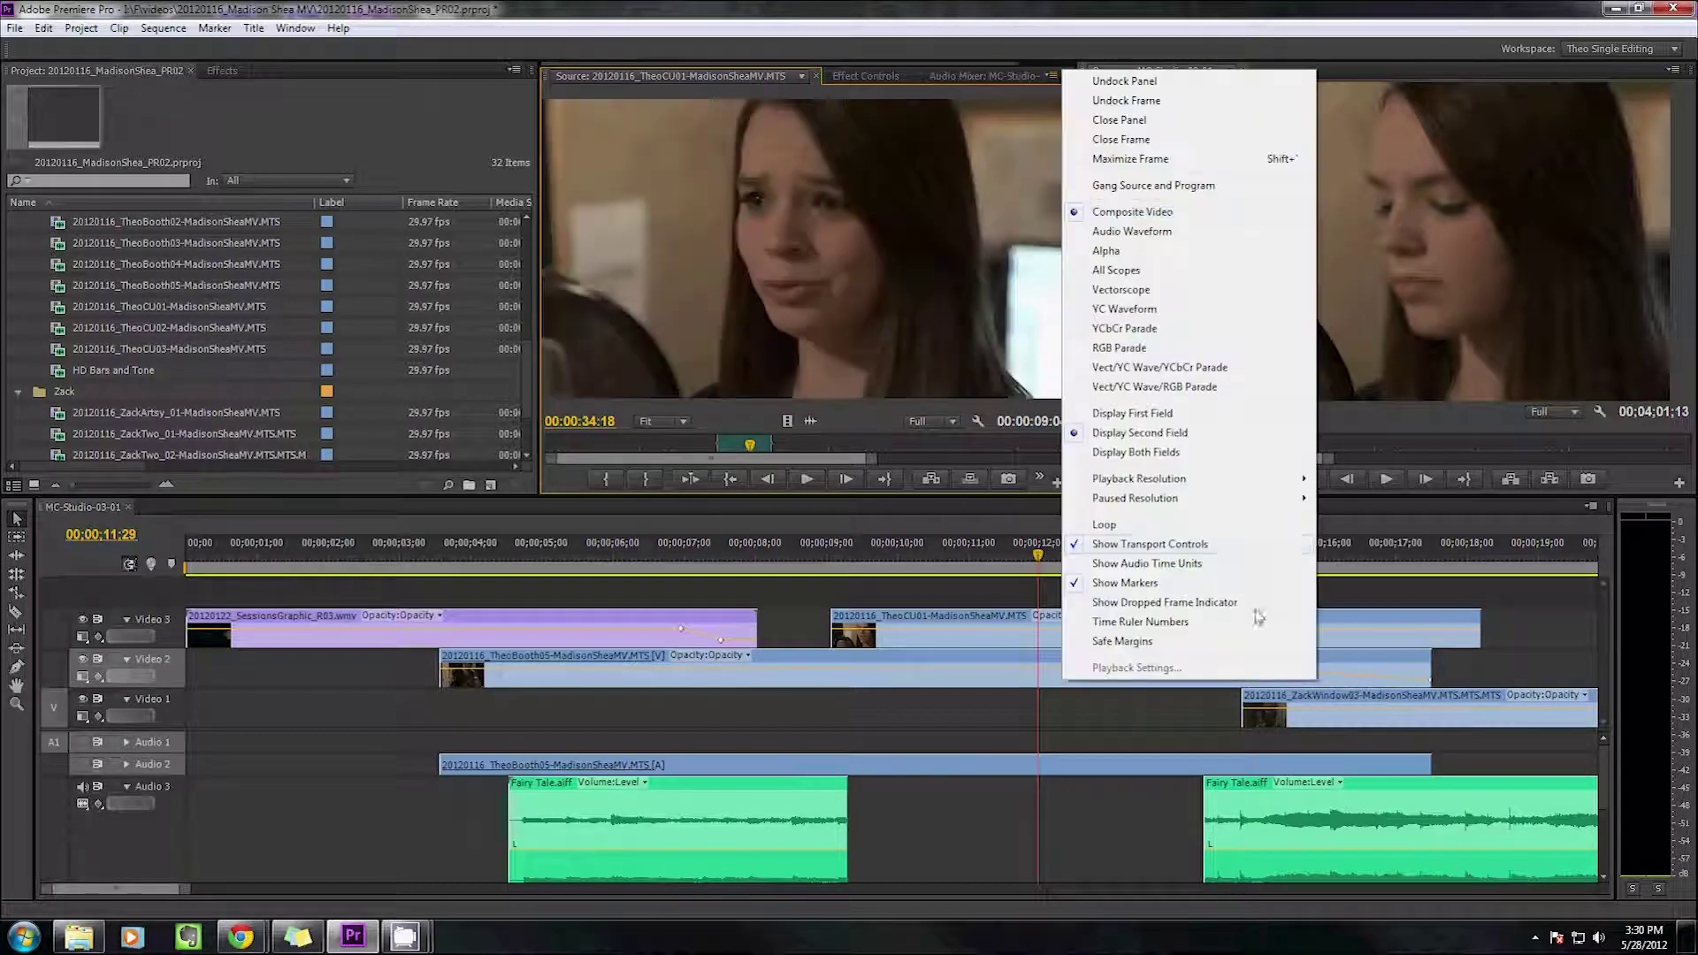
{"action": "left_click", "coordinate": [1051, 76]}
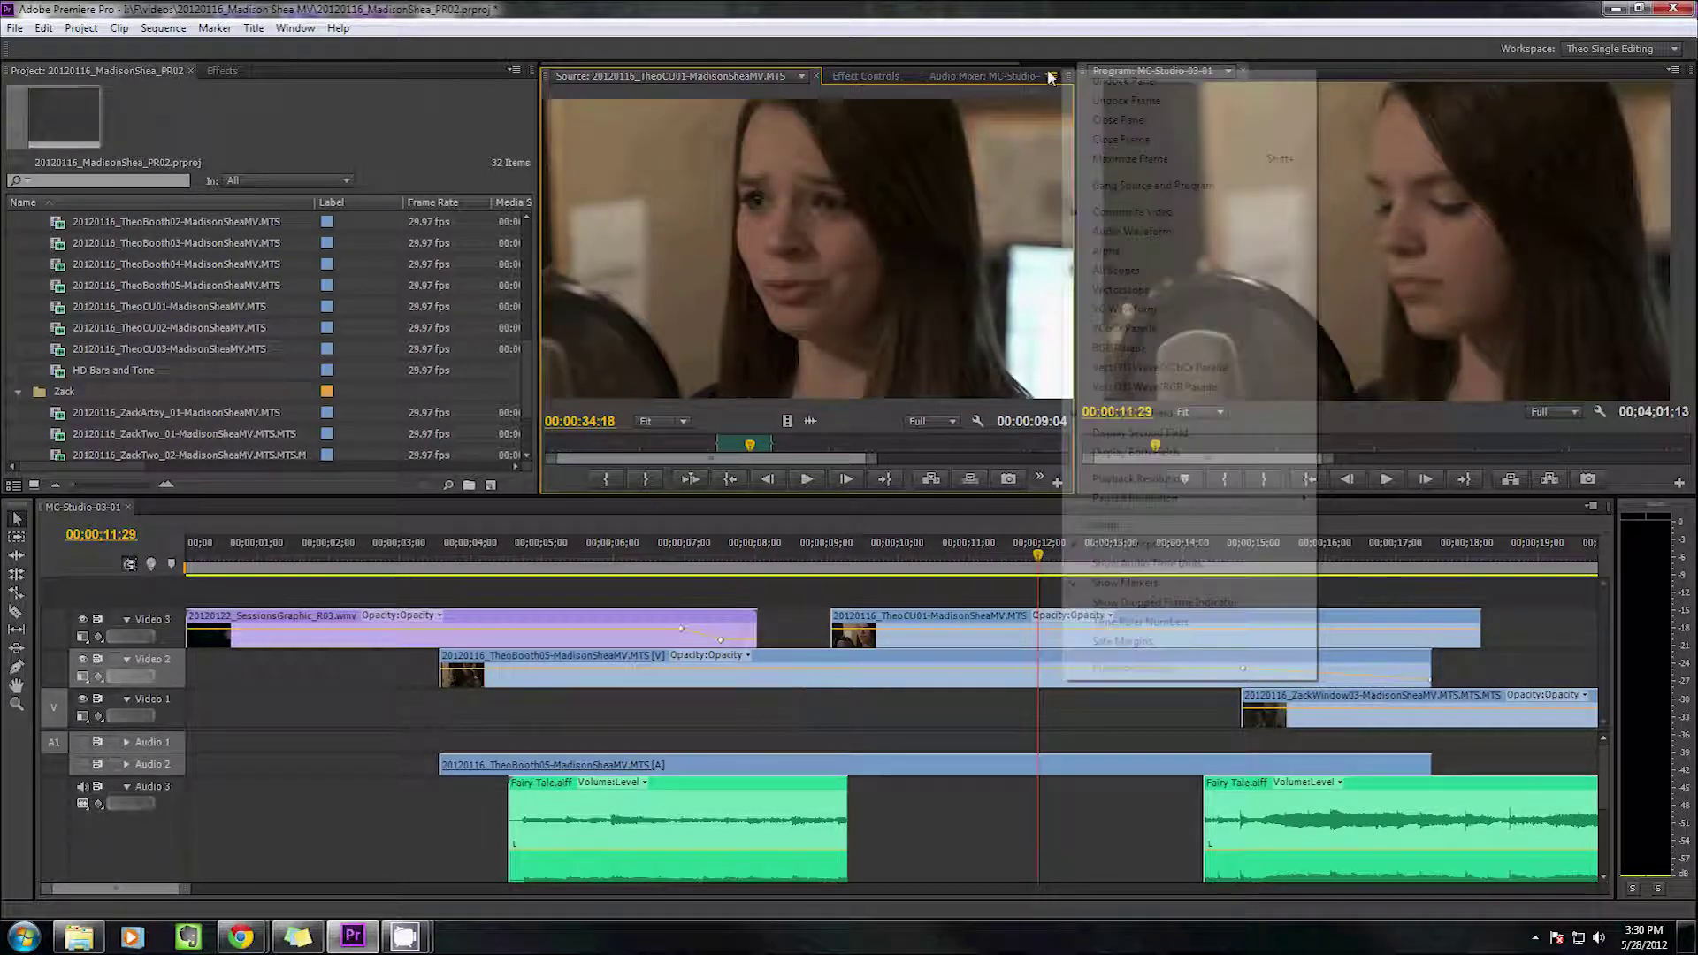
Check the available playback resolutions and play the source clip from early in its marked range at Full resolution
{"action": "left_click", "coordinate": [1050, 76]}
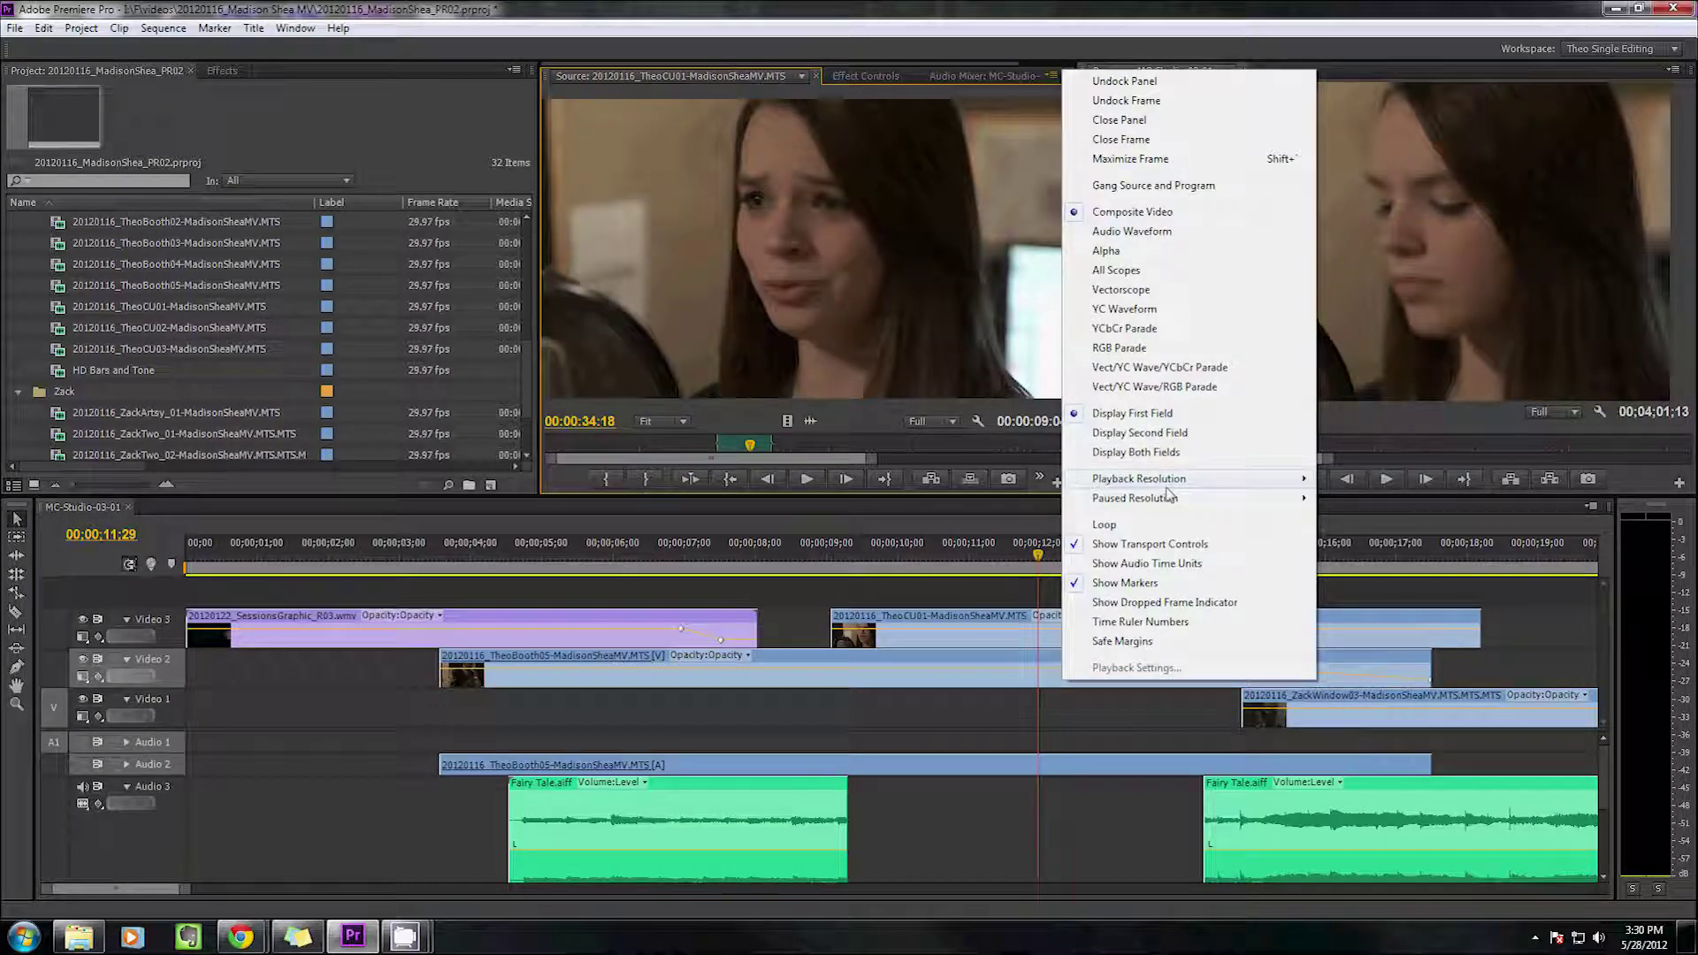
{"action": "mouse_move", "coordinate": [1167, 488]}
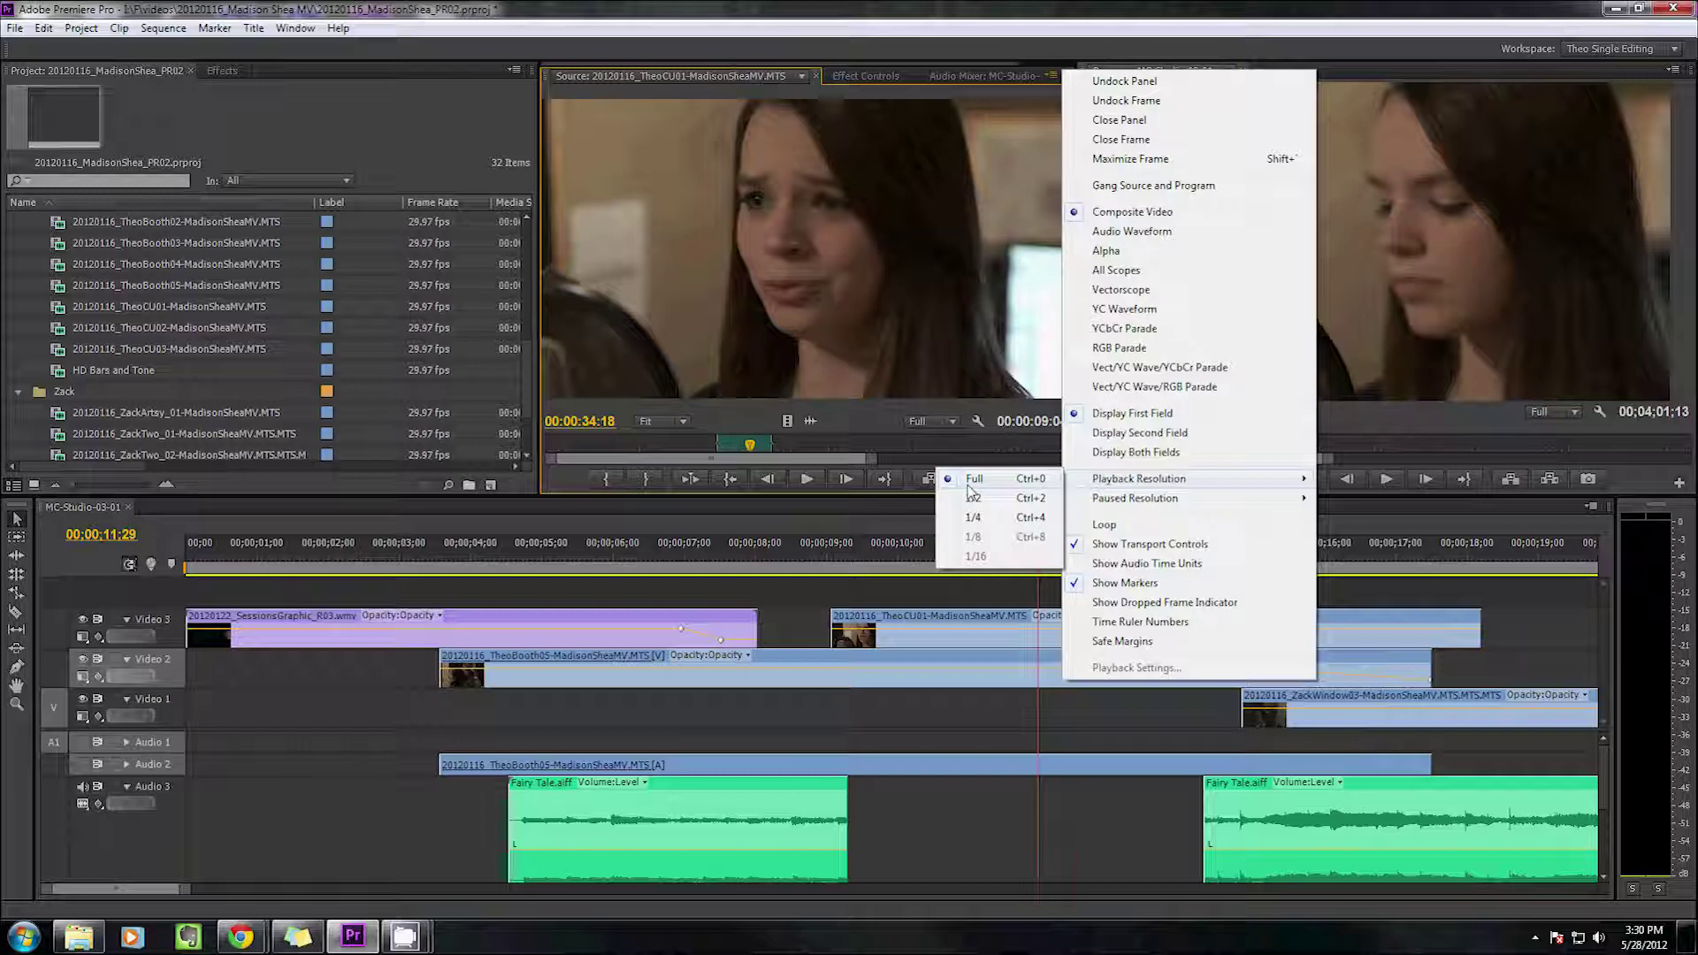
{"action": "left_click", "coordinate": [729, 443]}
{"action": "key", "text": "space"}
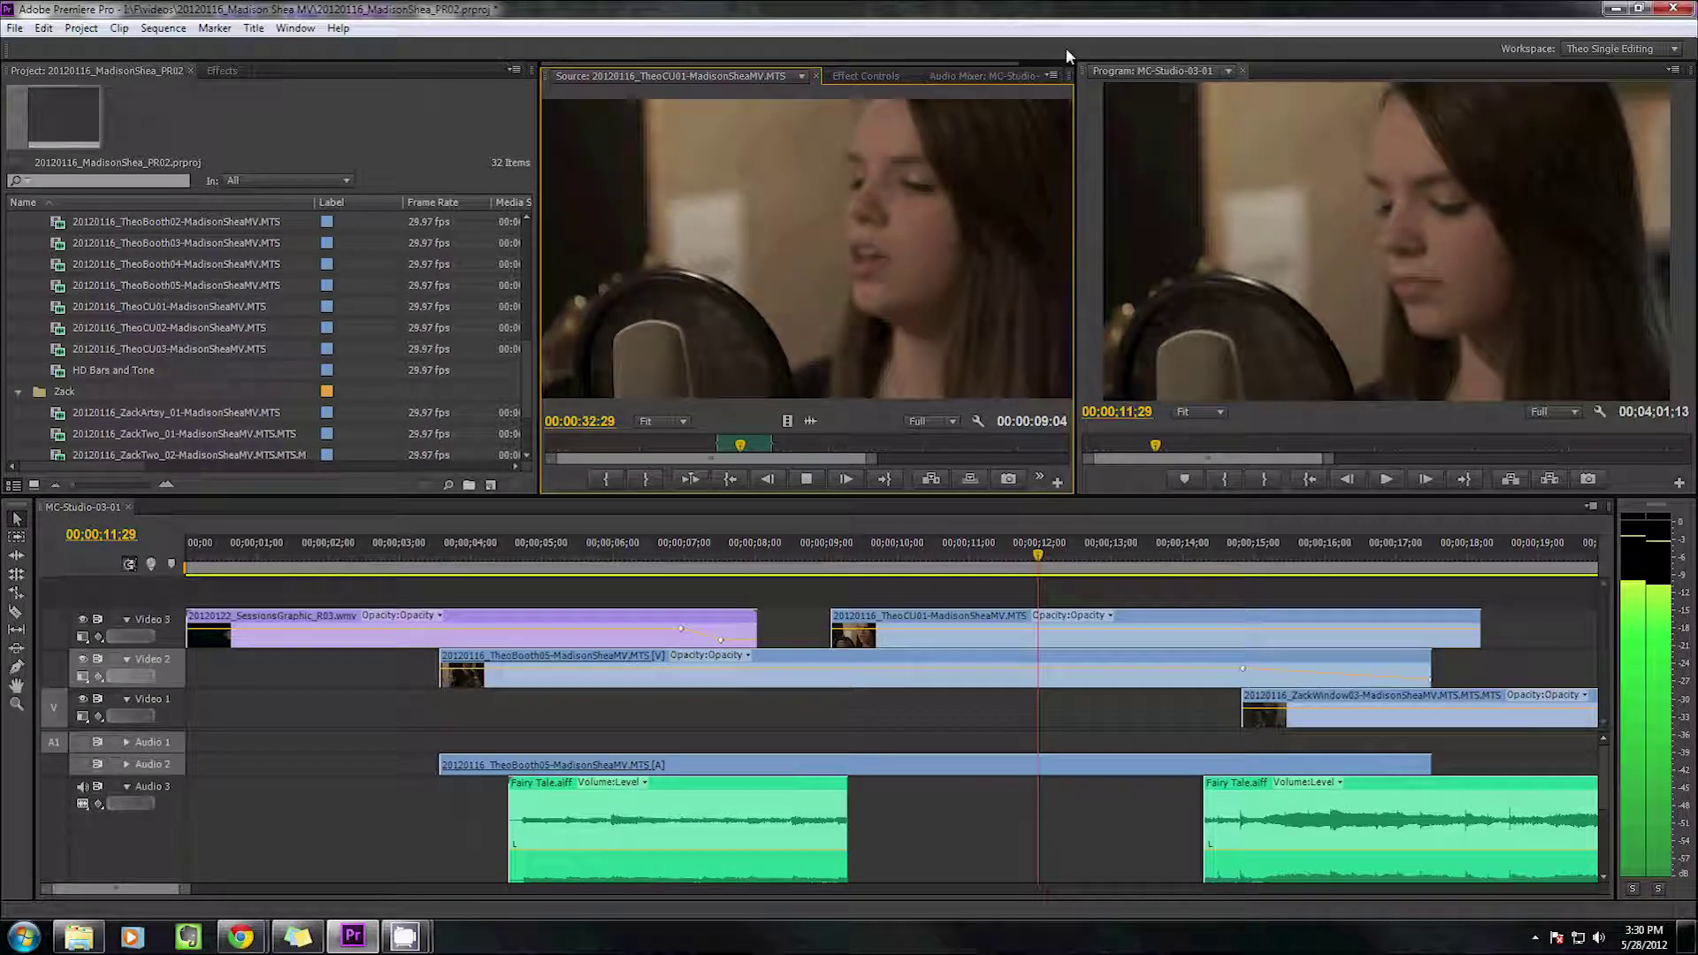
Set the Source Monitor's playback resolution to 1/4 and play the clip from early in its marked range
{"action": "left_click", "coordinate": [1051, 74]}
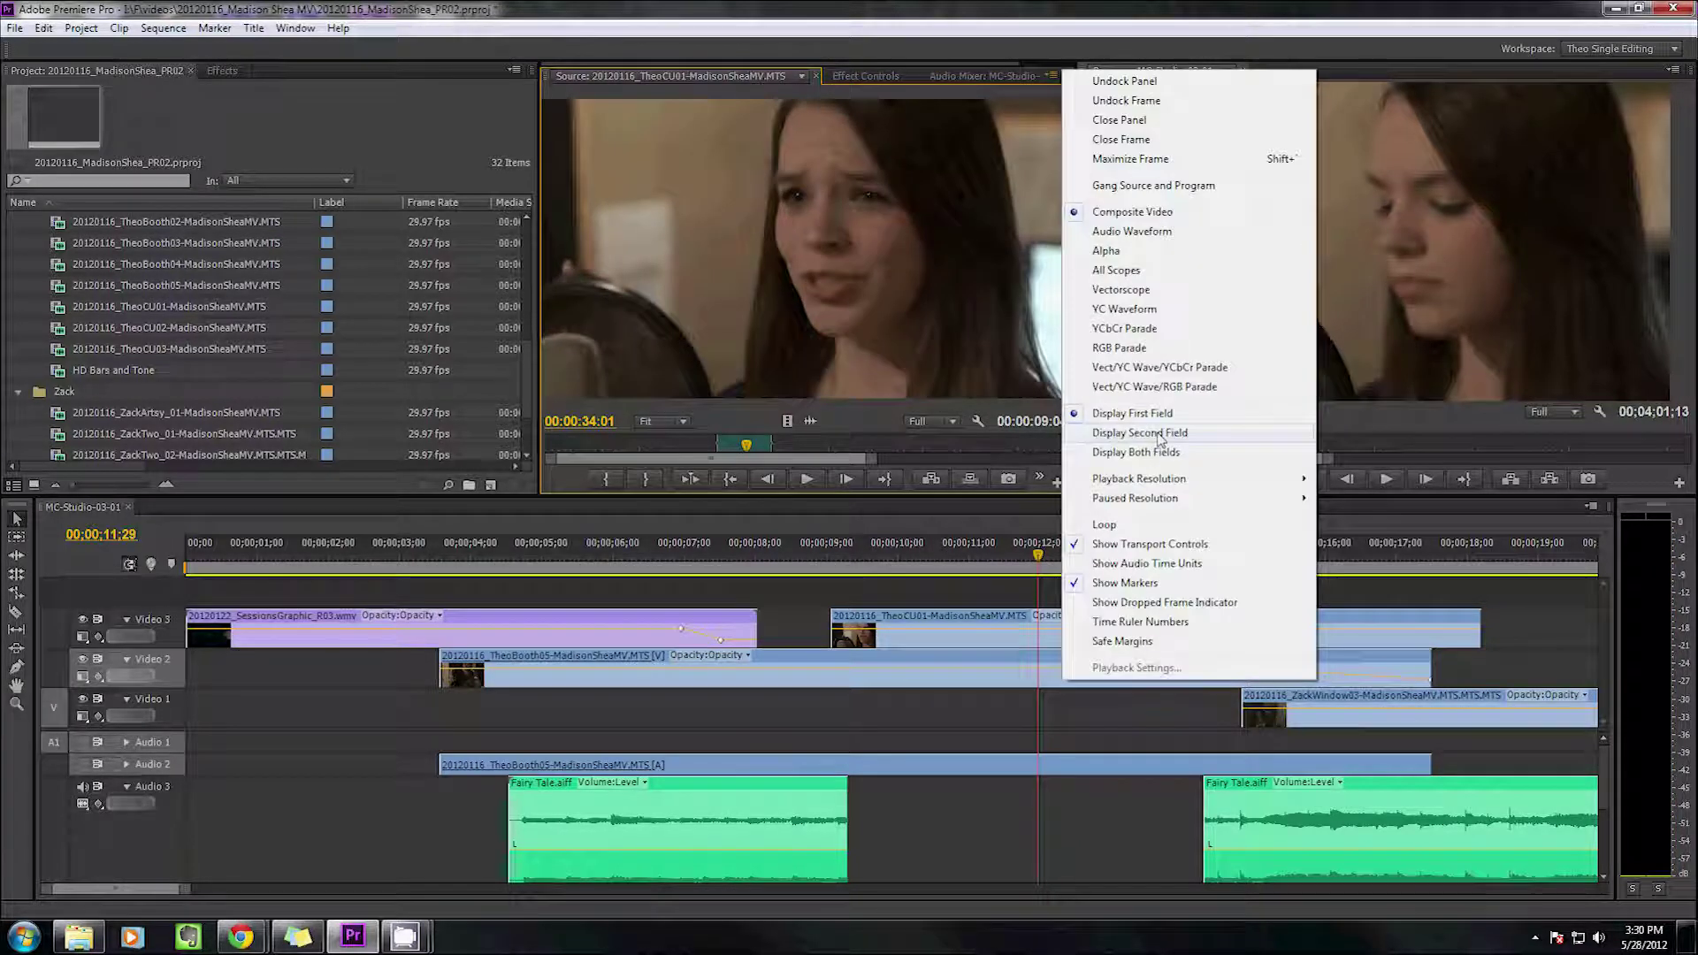
{"action": "mouse_move", "coordinate": [1140, 479]}
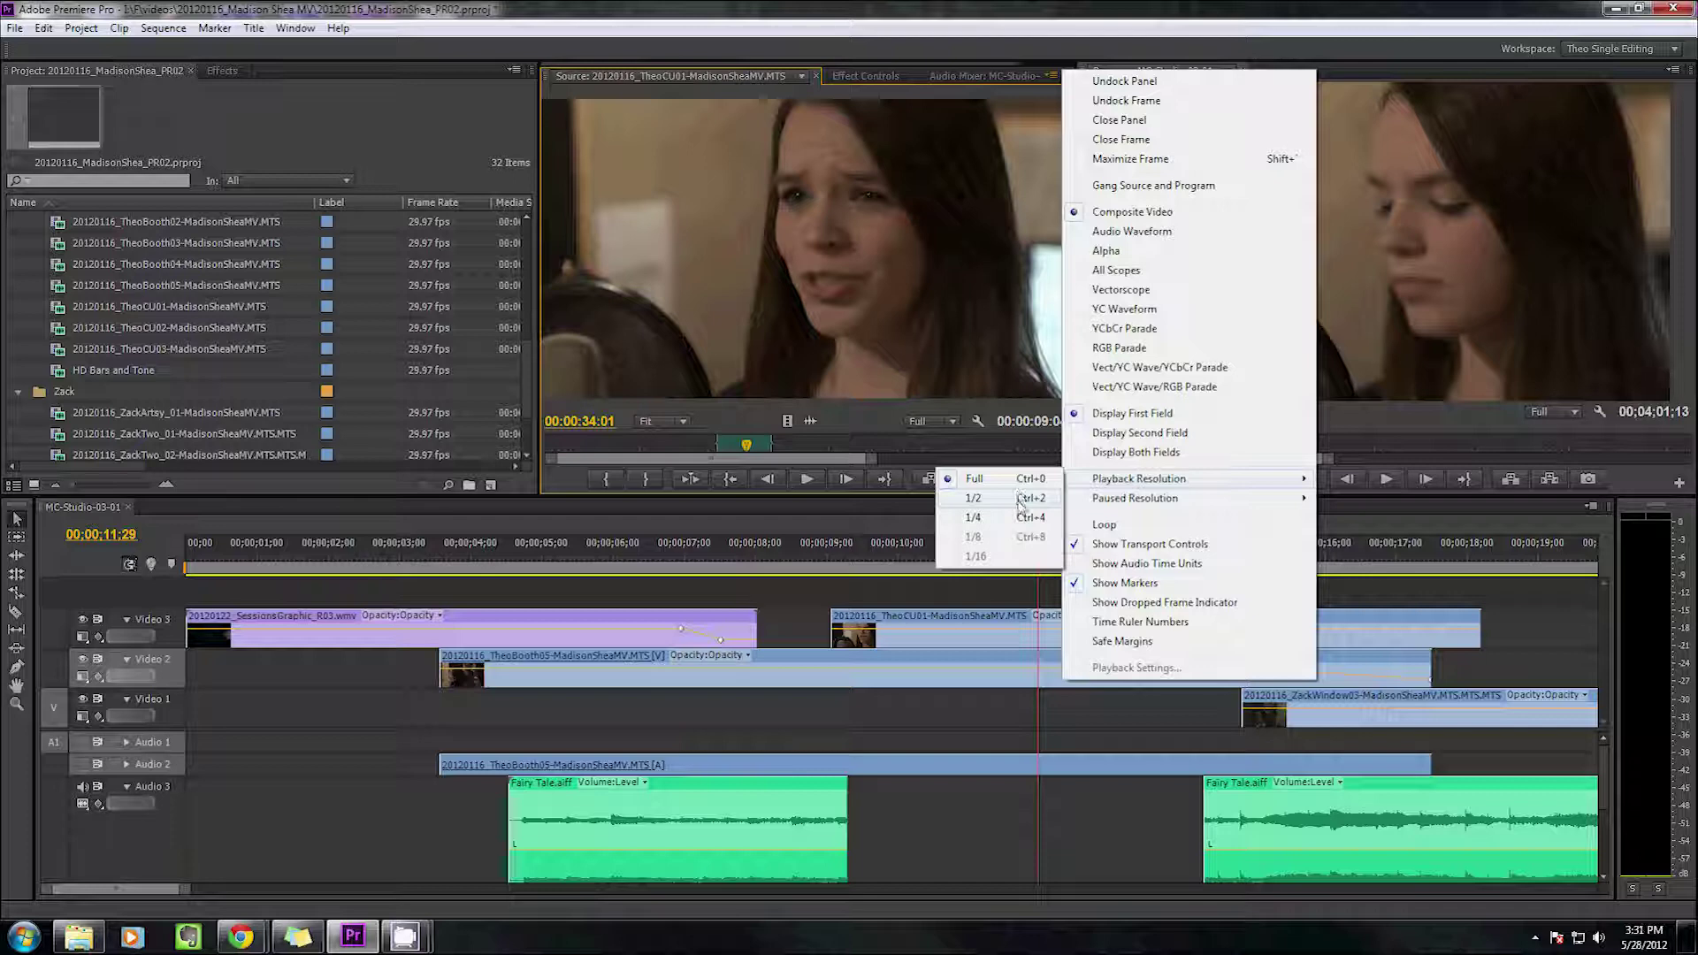
{"action": "left_click", "coordinate": [1006, 515]}
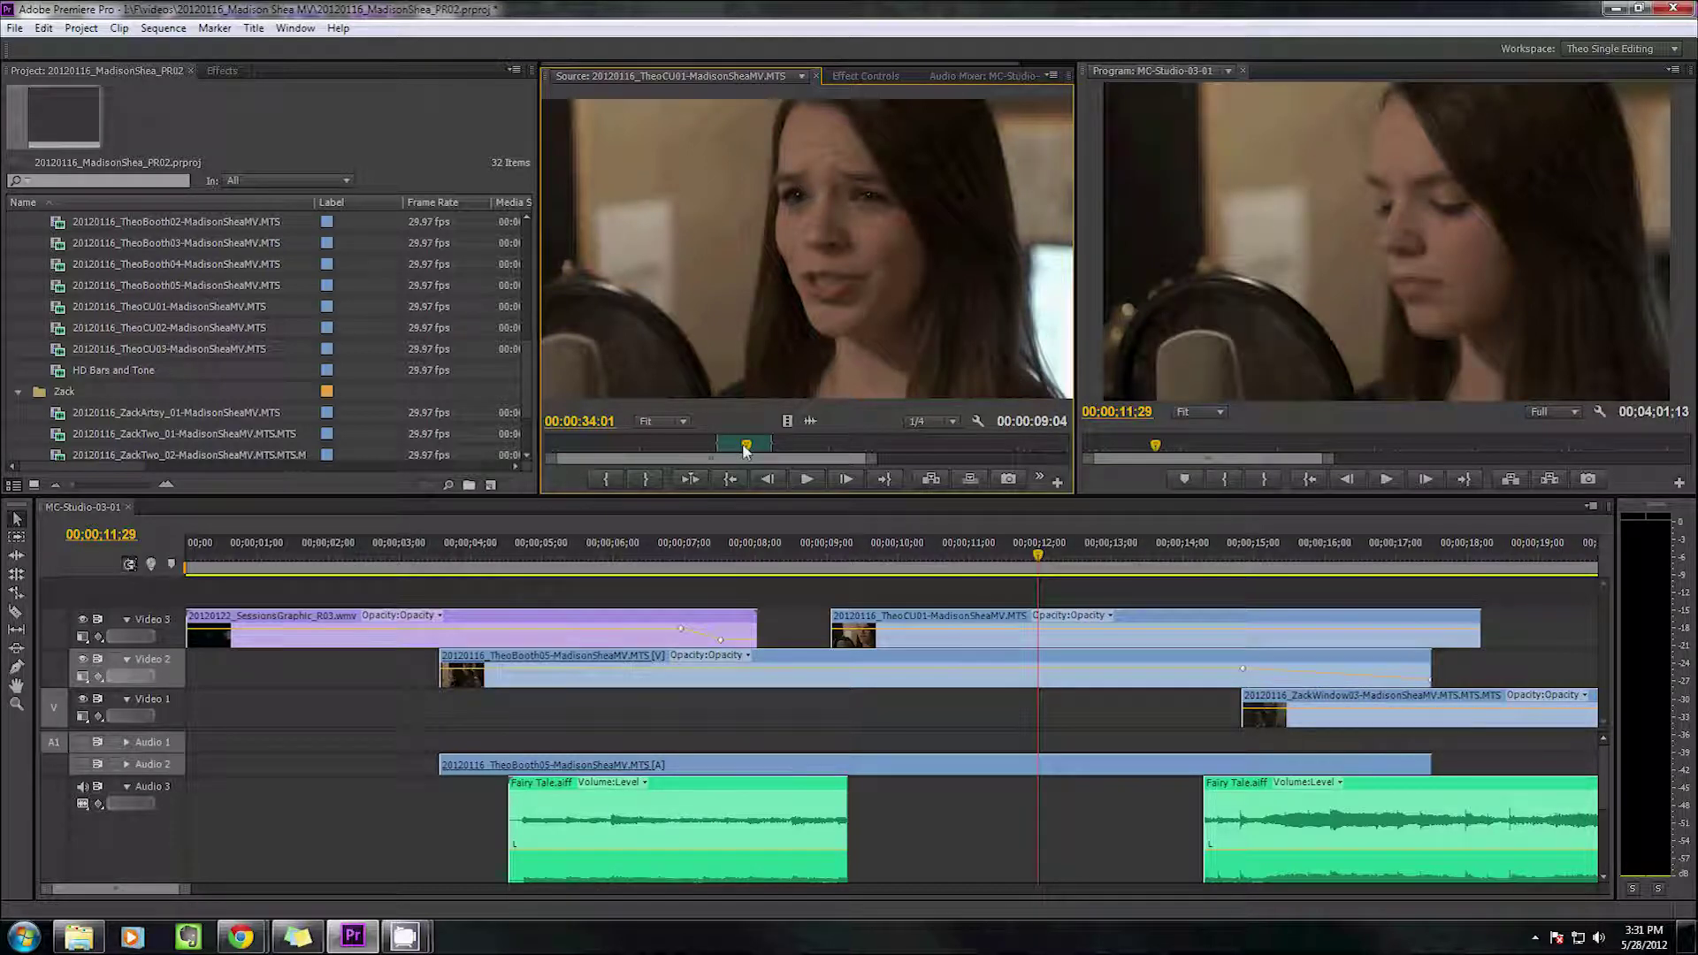
{"action": "left_click_drag", "start_coordinate": [745, 448], "coordinate": [733, 446]}
{"action": "key", "text": "space"}
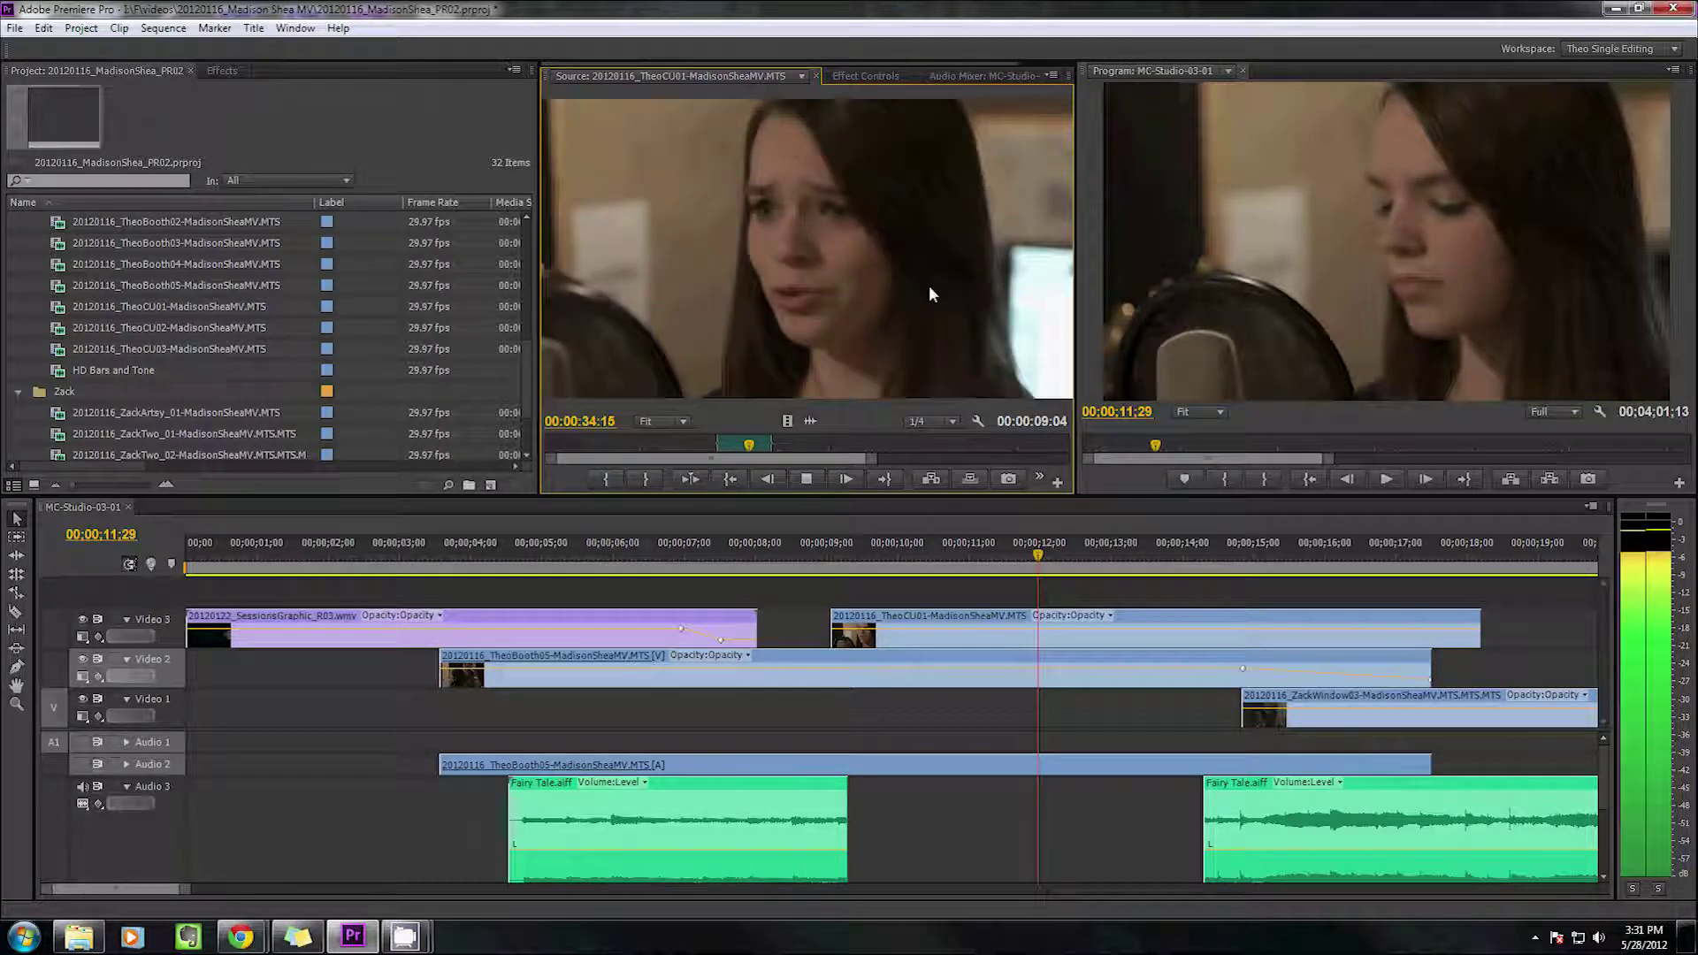
{"action": "key", "text": "space"}
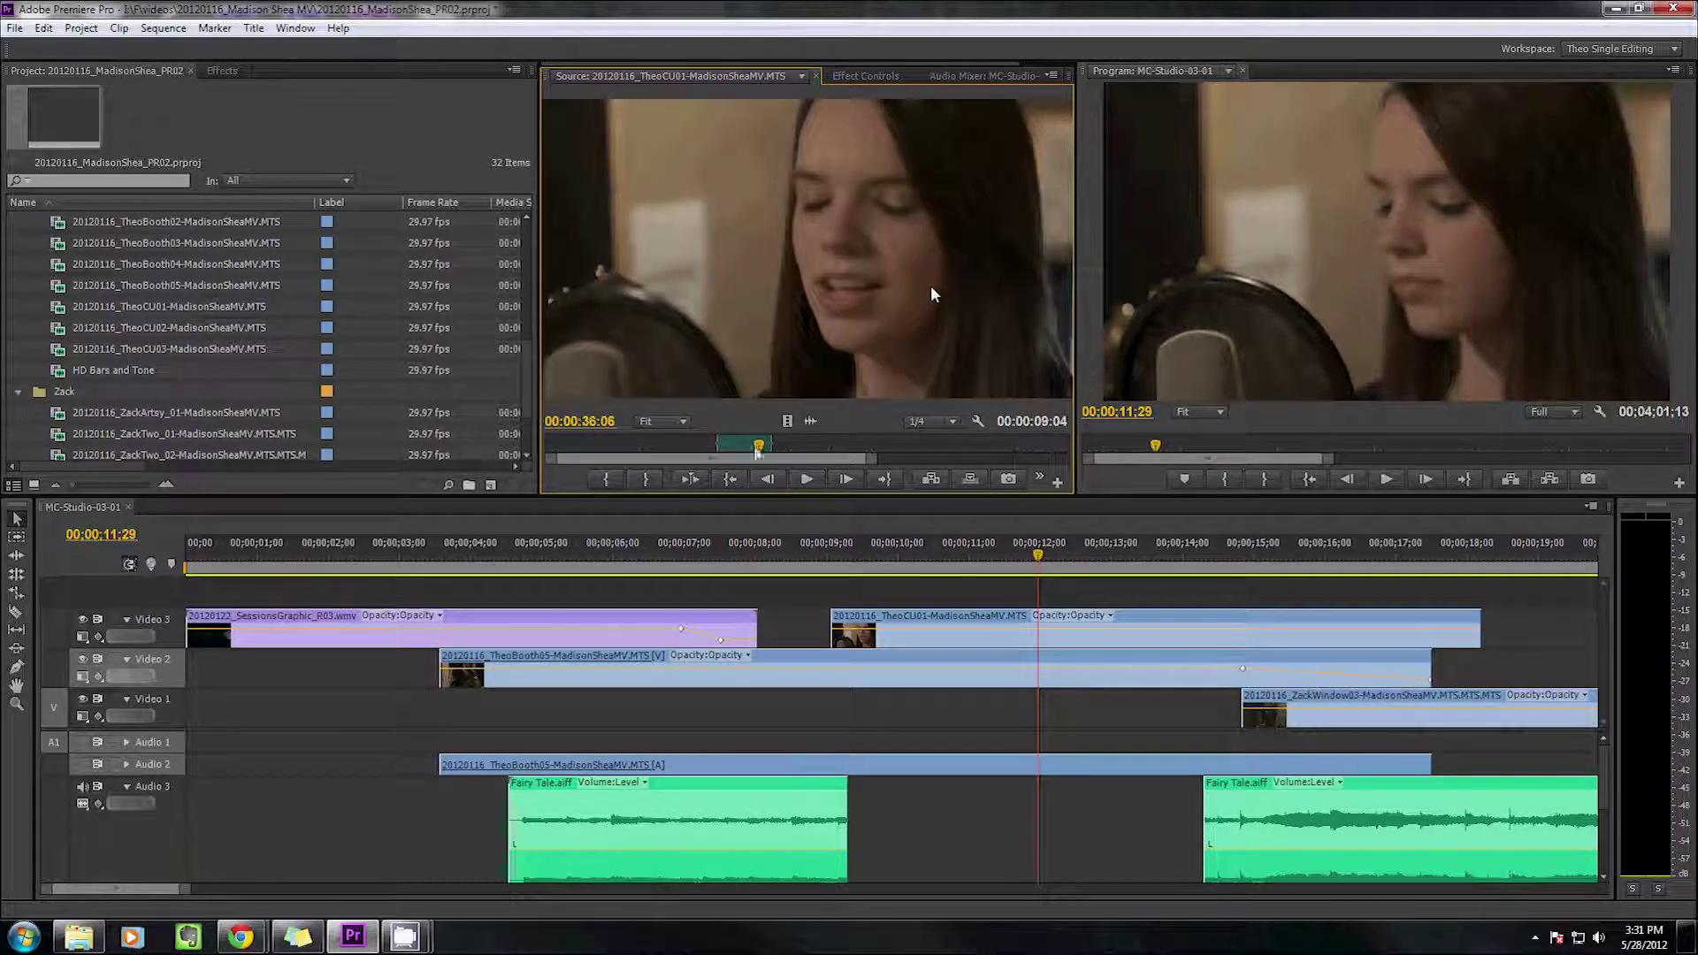
Replay the clip from near its In point with the Source Monitor maximized, stopping at 00:00:34:11
{"action": "left_click_drag", "start_coordinate": [756, 446], "coordinate": [722, 447]}
{"action": "key", "text": "space"}
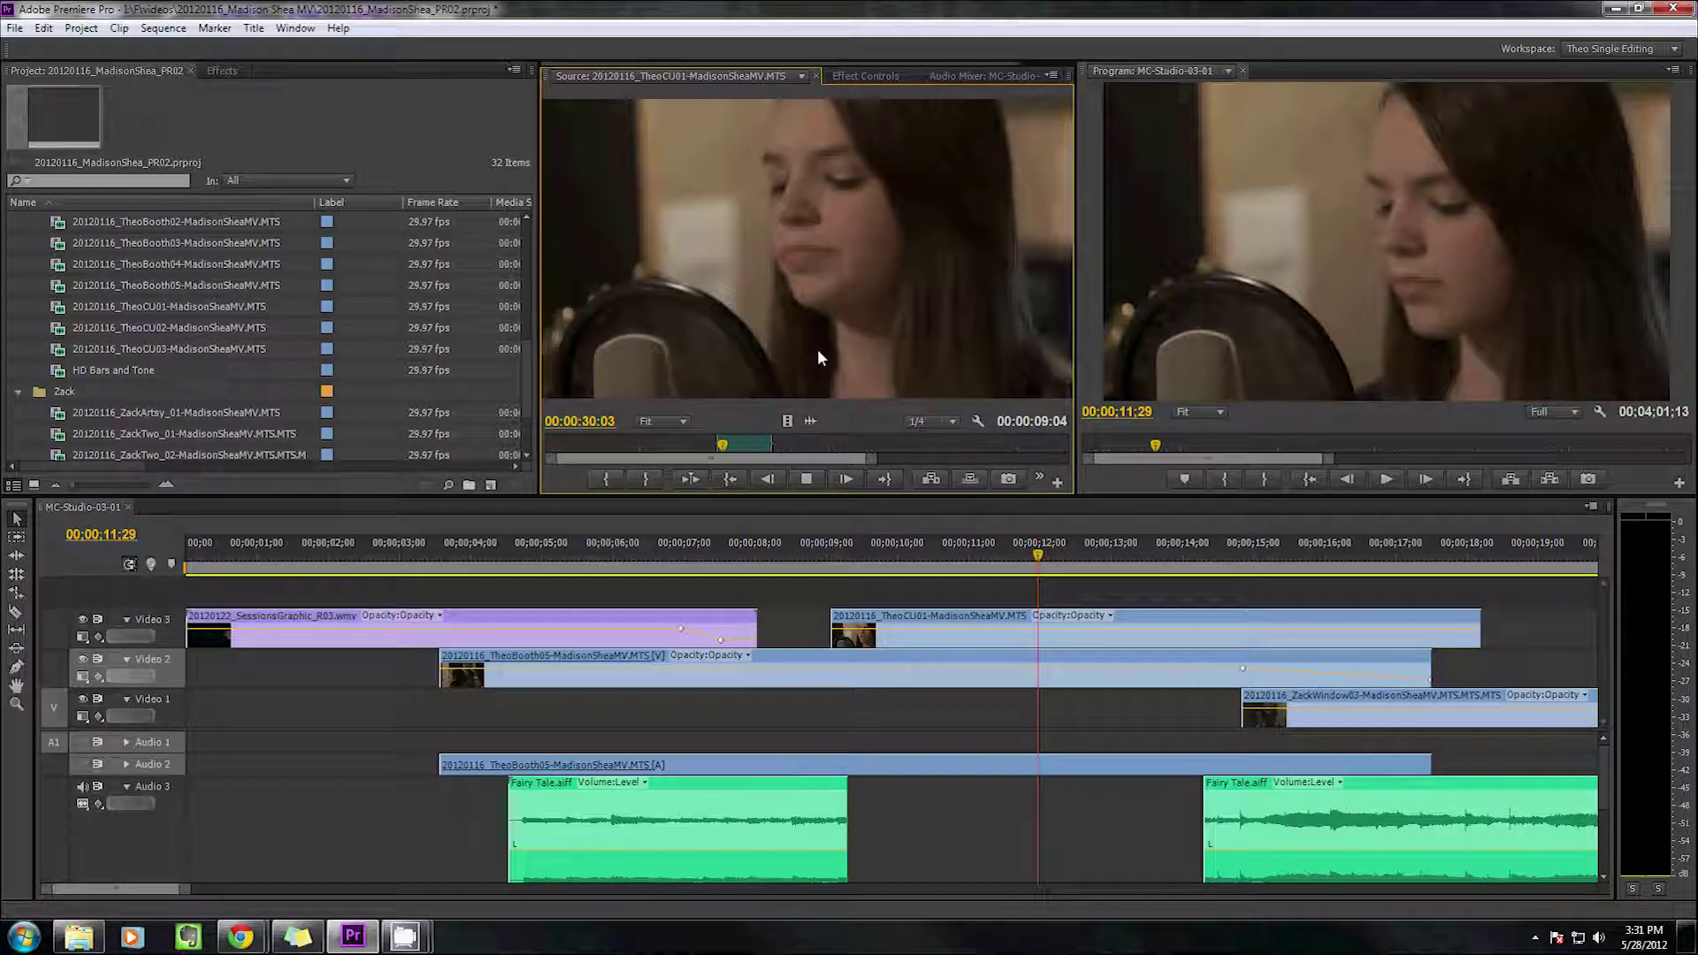
{"action": "key", "text": "grave"}
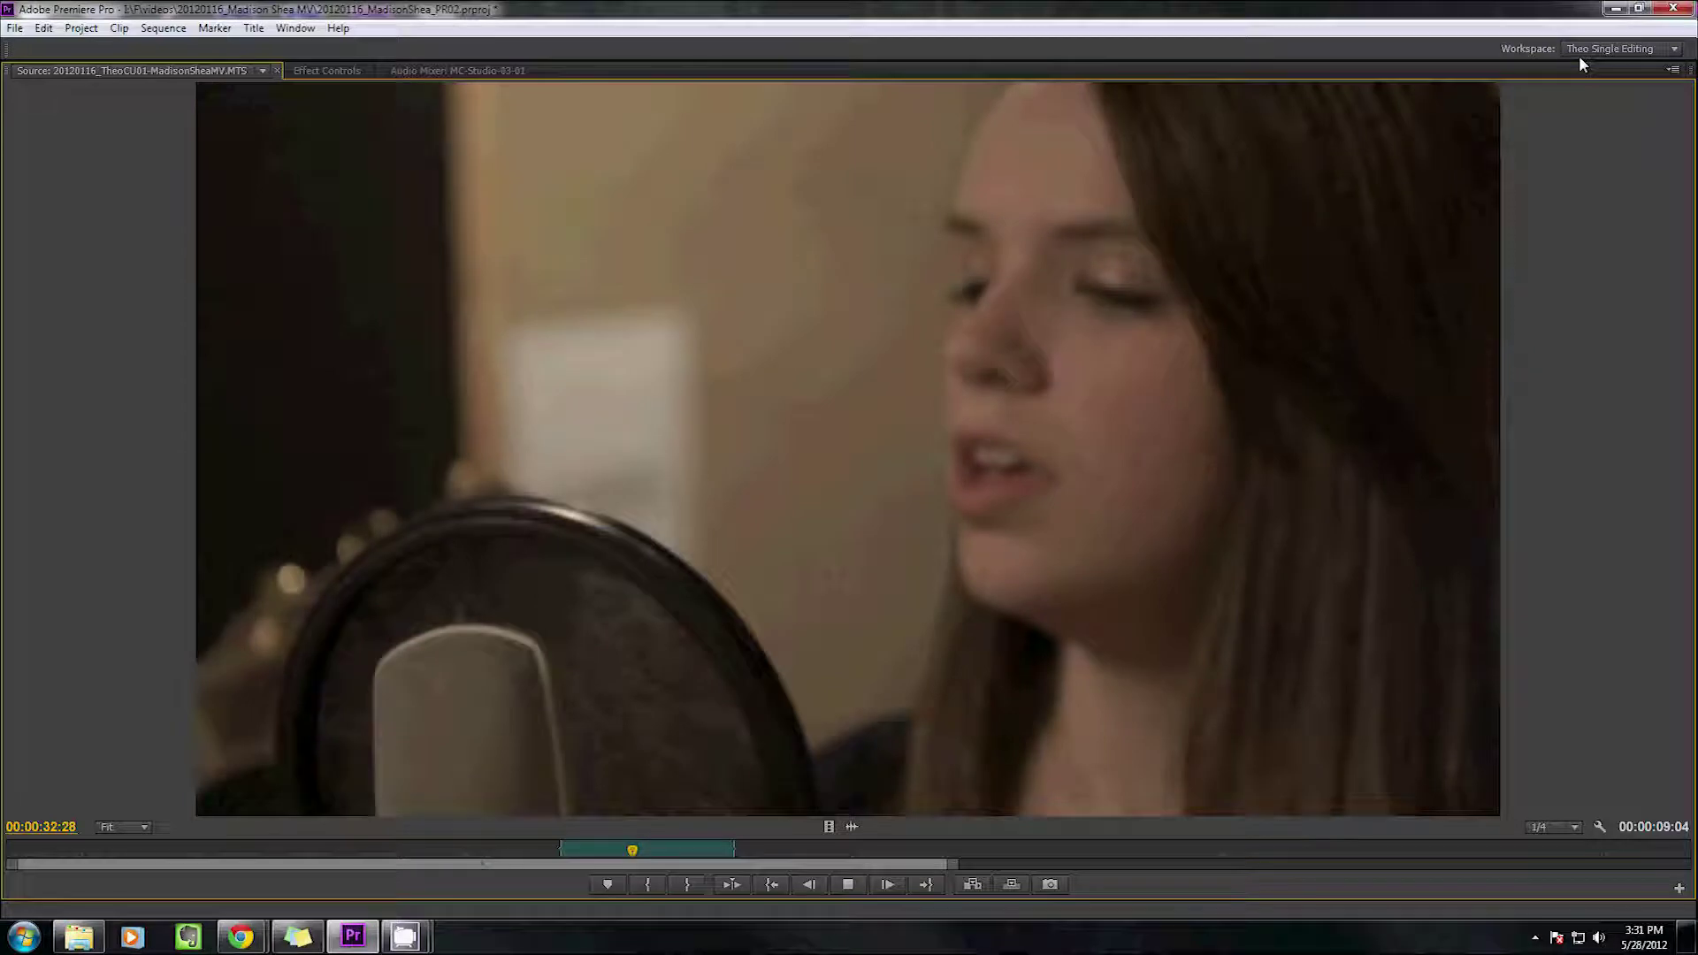
{"action": "key", "text": "space"}
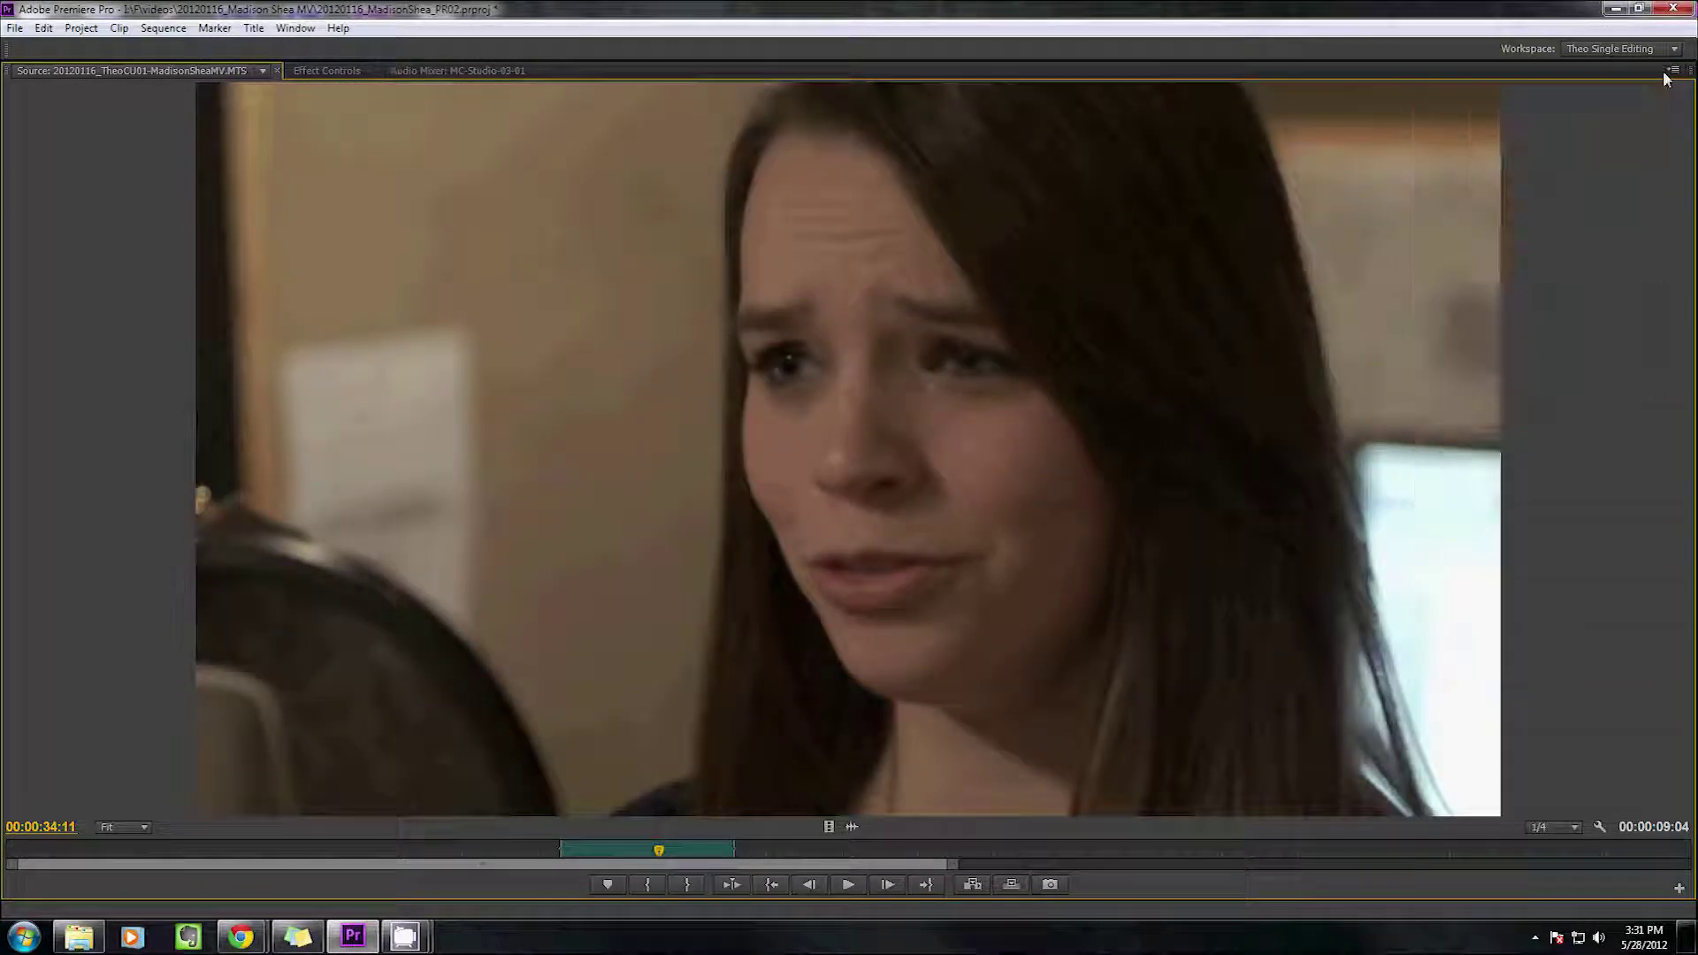
{"action": "left_click", "coordinate": [1670, 71]}
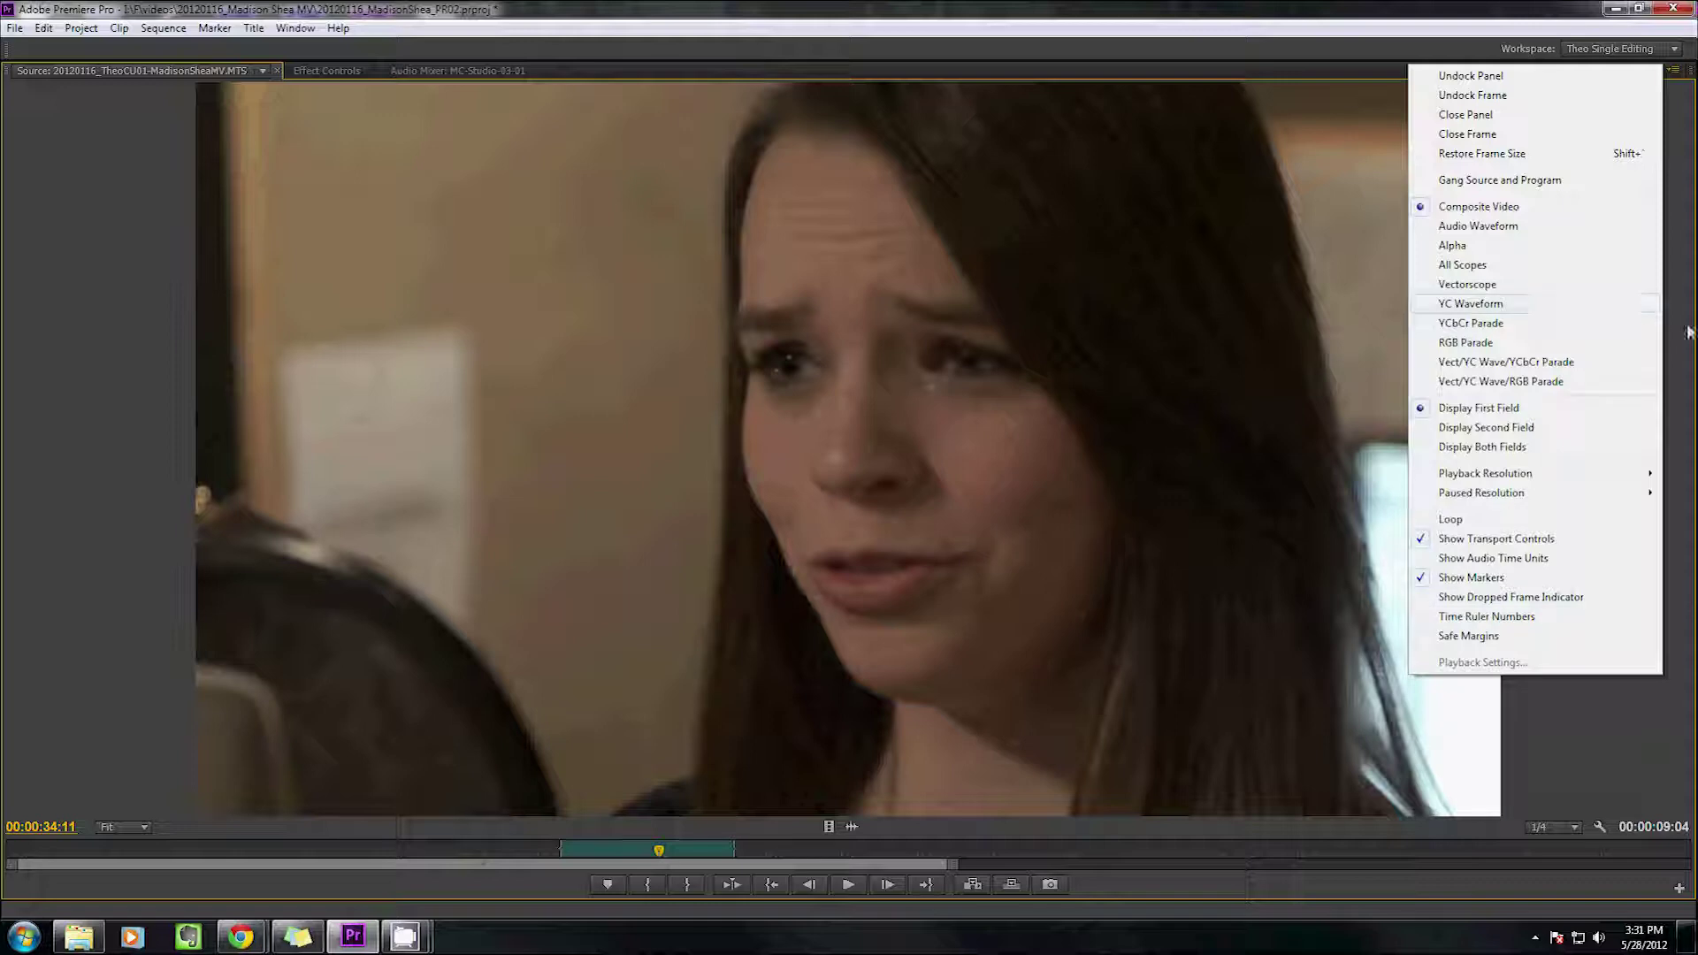
{"action": "left_click", "coordinate": [1312, 382]}
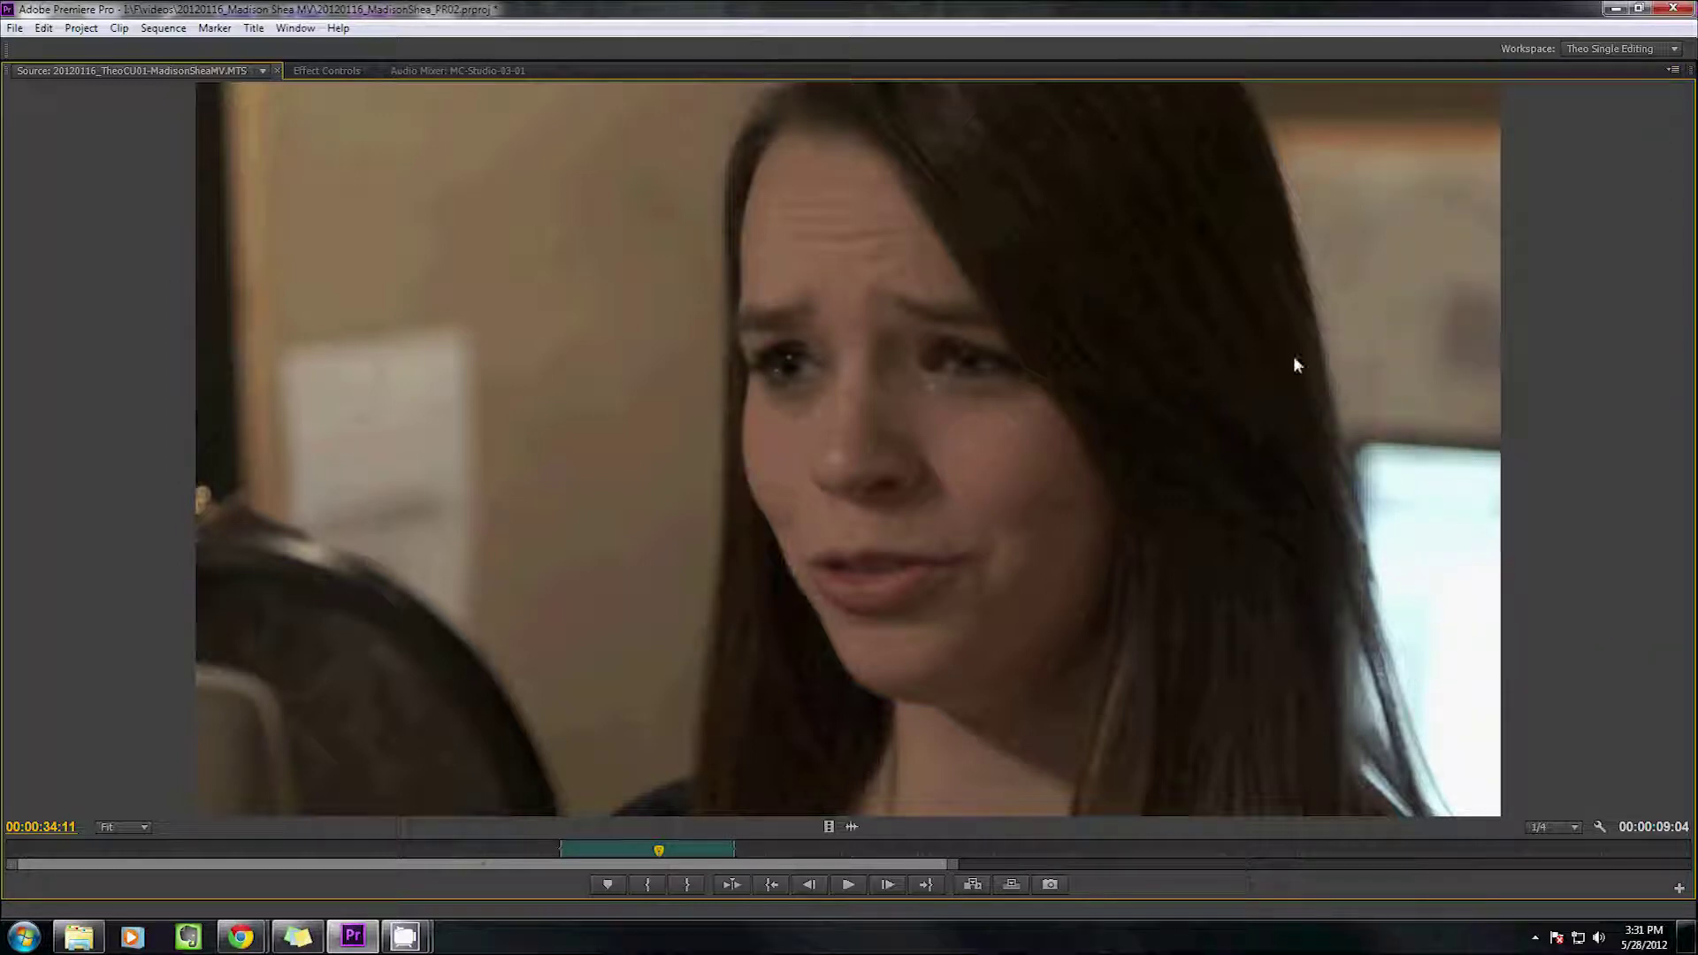
{"action": "left_click", "coordinate": [1671, 71]}
{"action": "mouse_move", "coordinate": [1518, 482]}
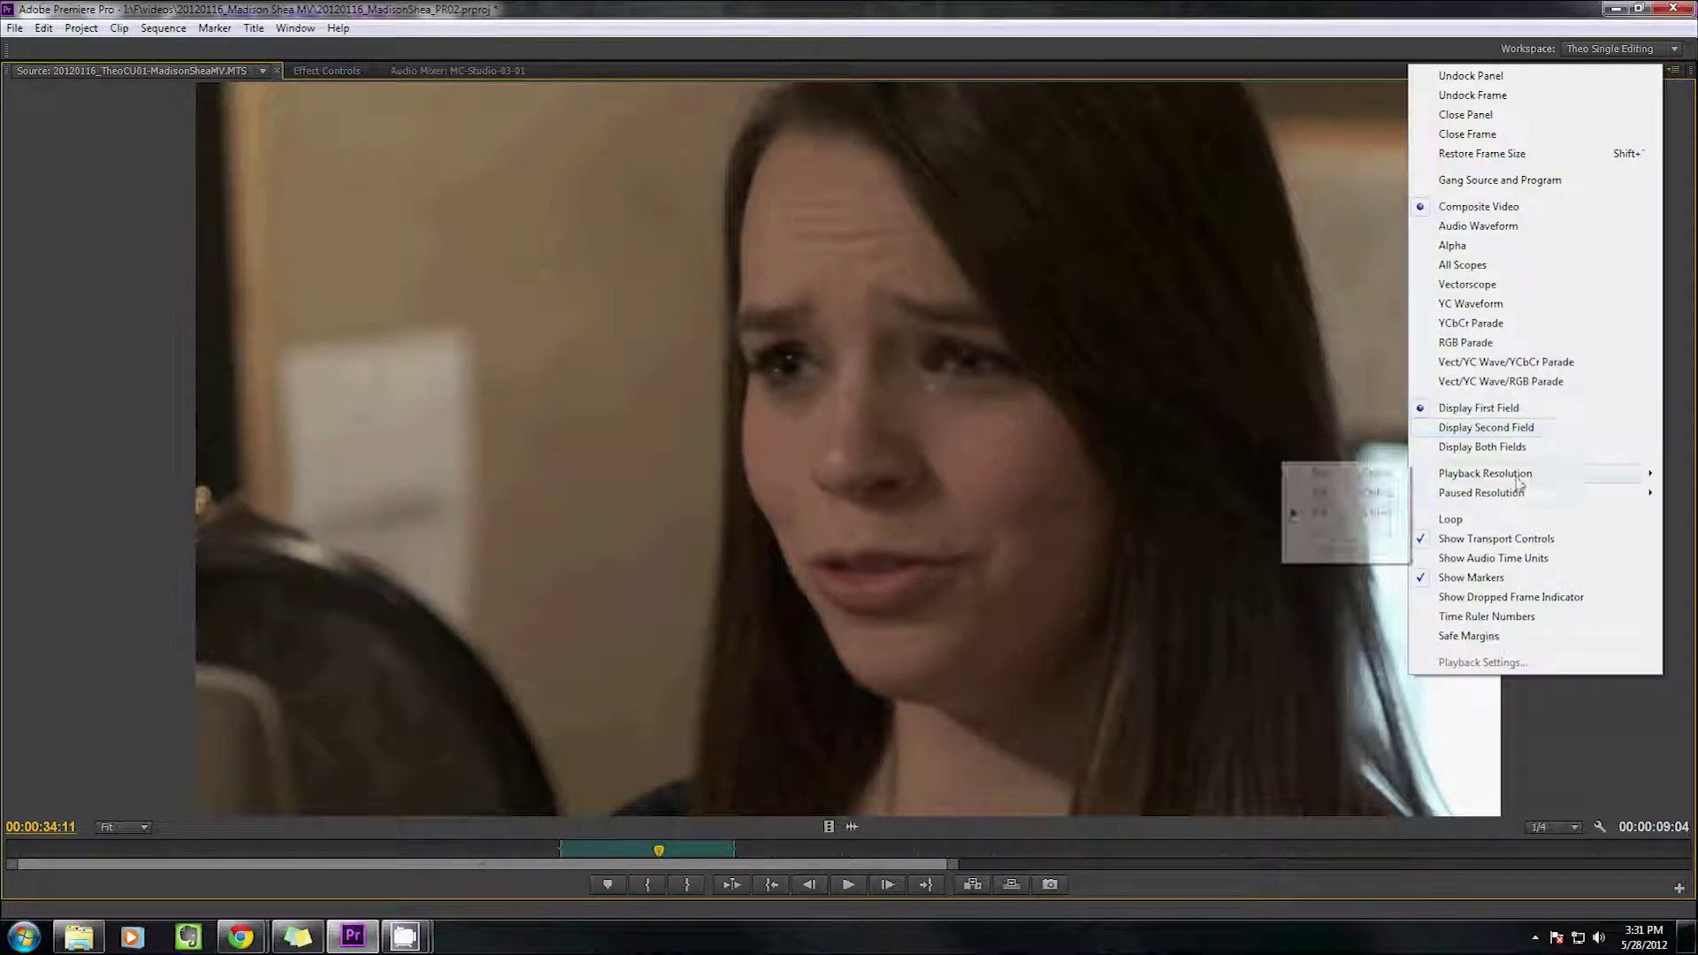
{"action": "left_click", "coordinate": [1471, 649]}
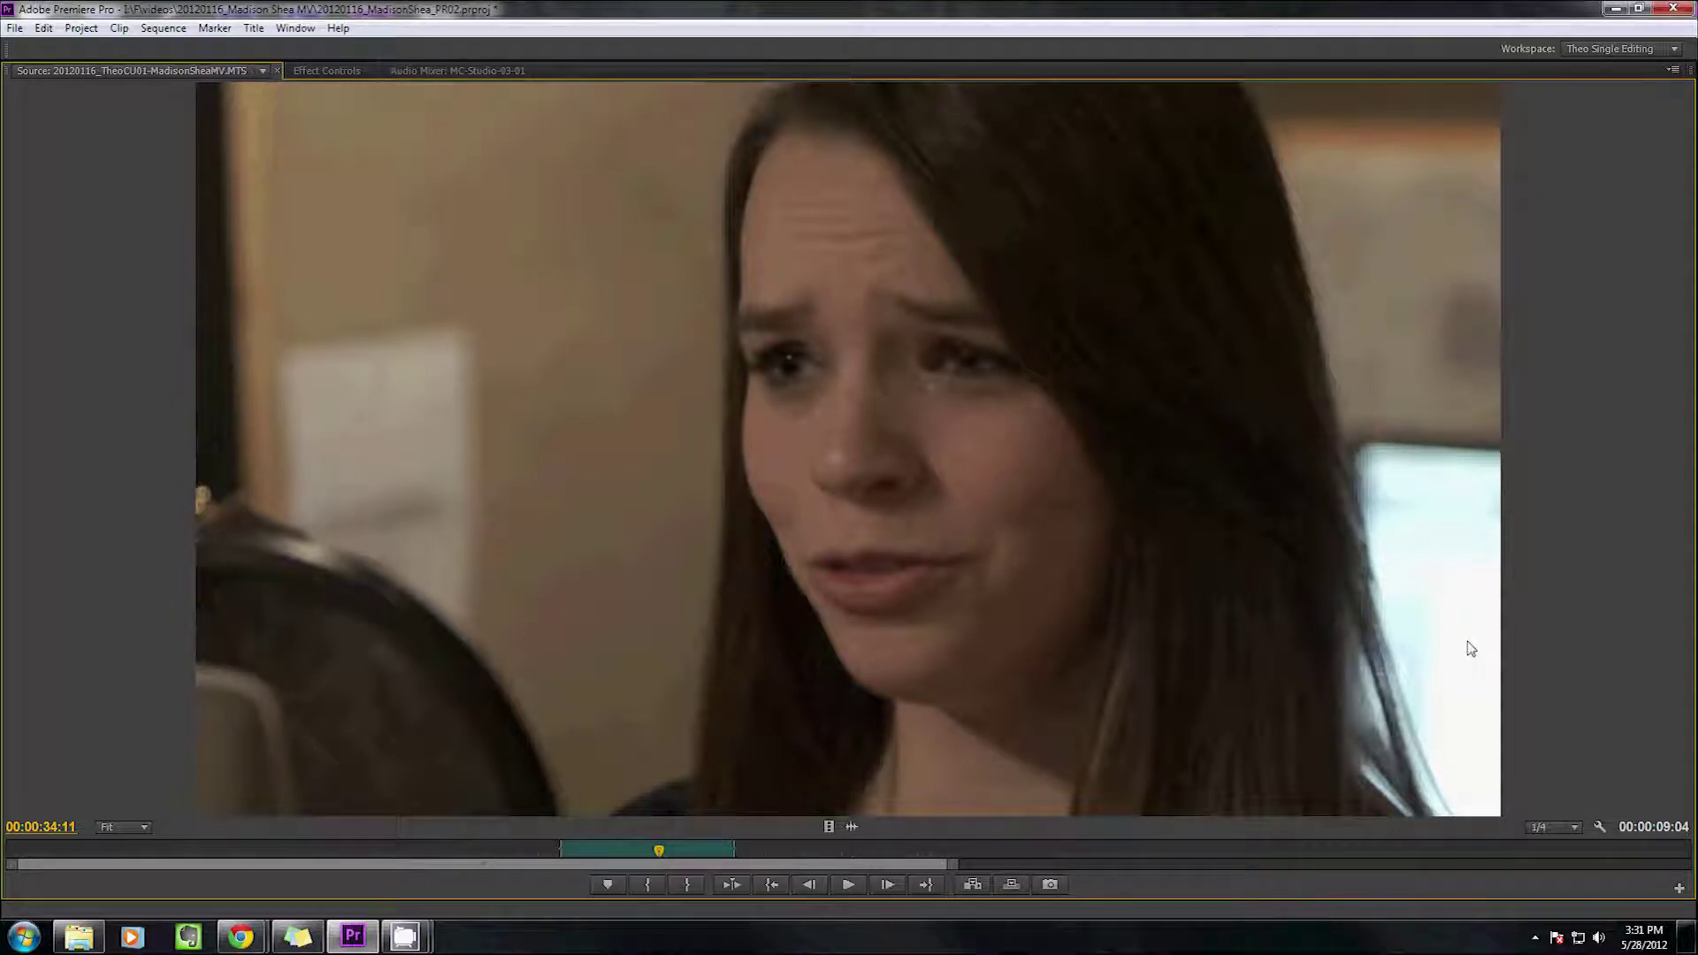
Play the clip at 1/4 resolution, set the playback resolution to Full and resume playback until 00:00:44:22
{"action": "key", "text": "space"}
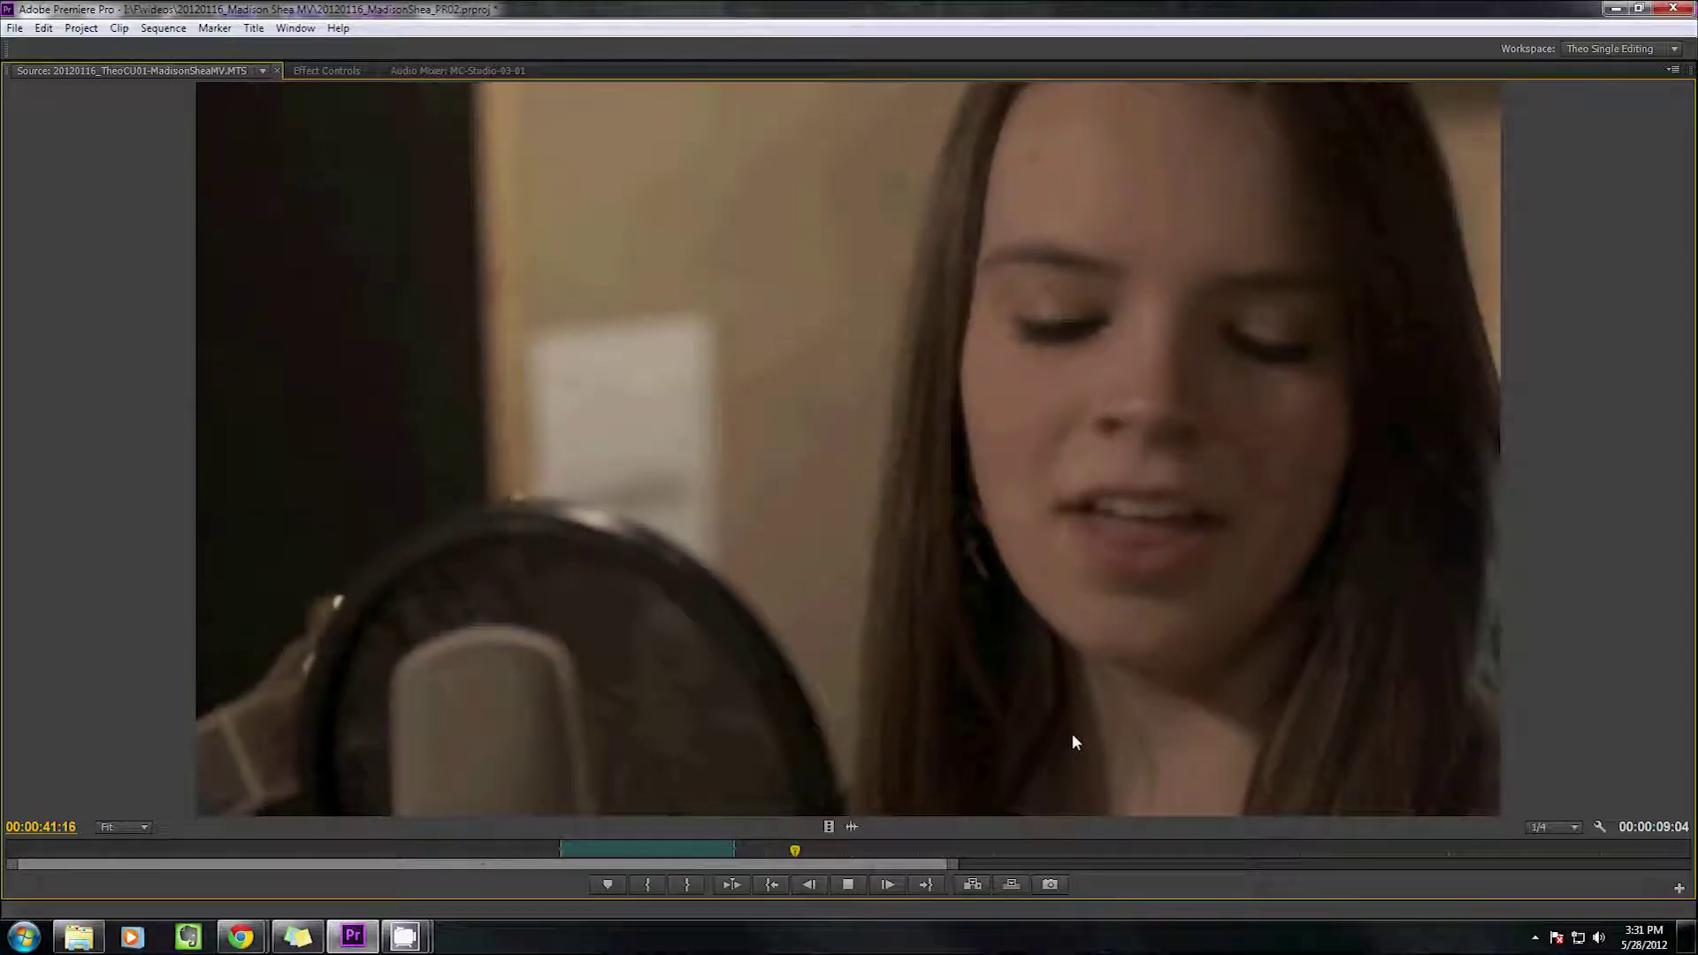
{"action": "key", "text": "space"}
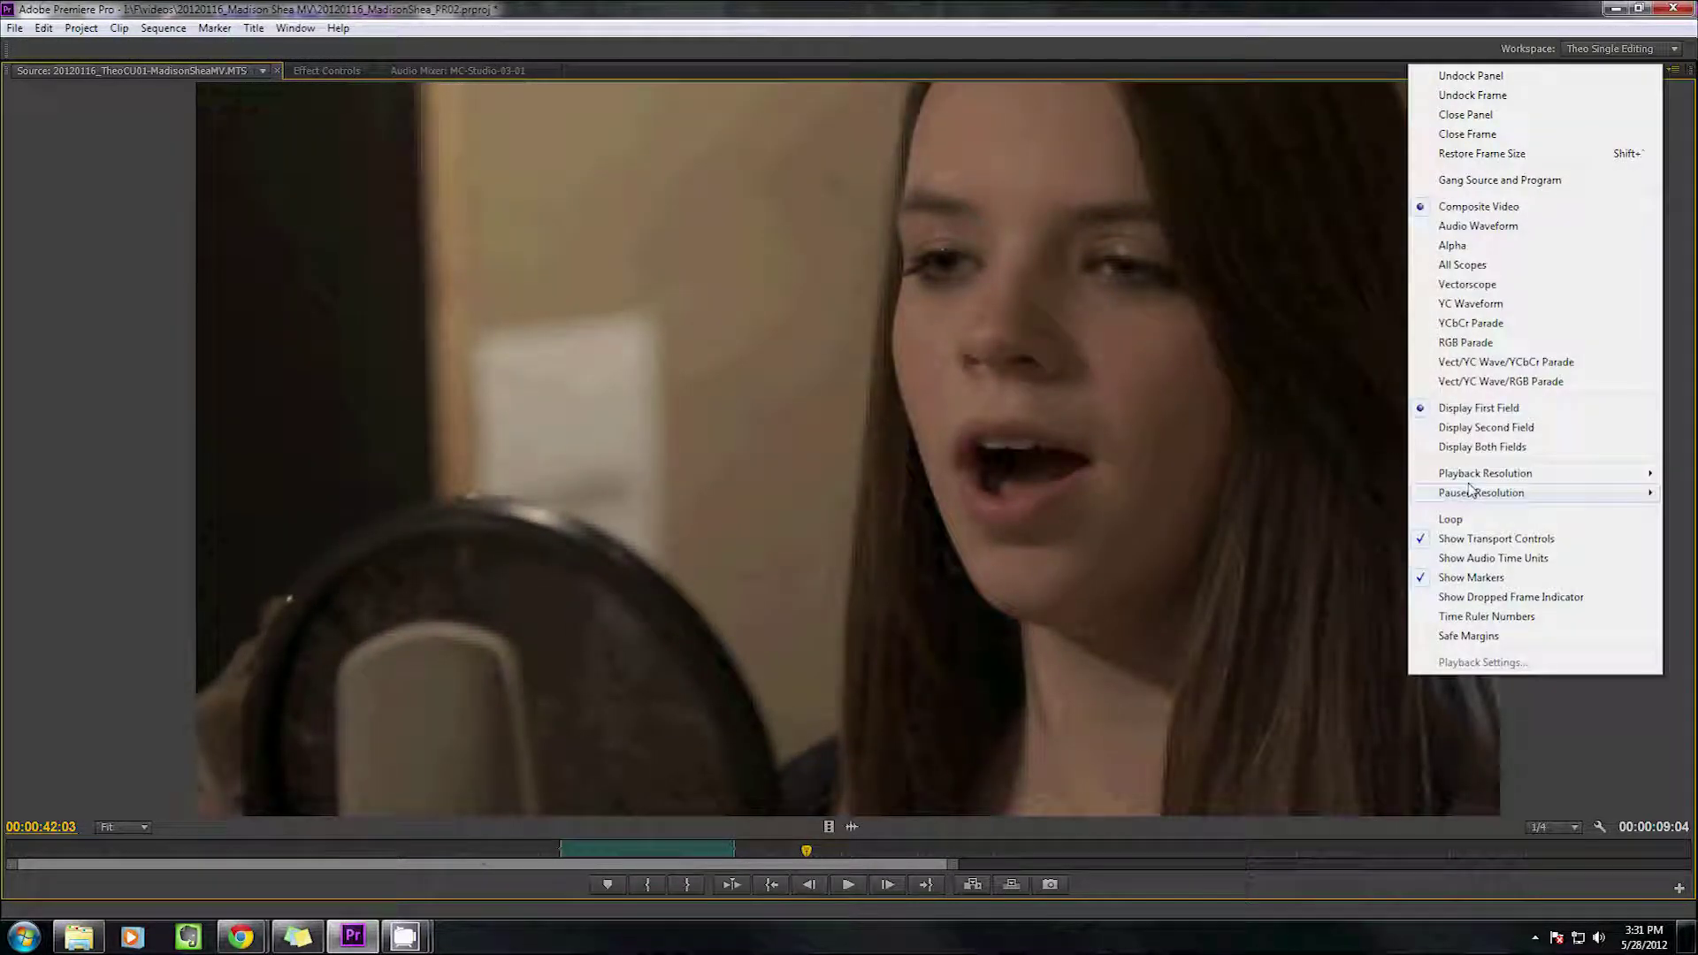
{"action": "mouse_move", "coordinate": [1470, 476]}
{"action": "left_click", "coordinate": [1353, 474]}
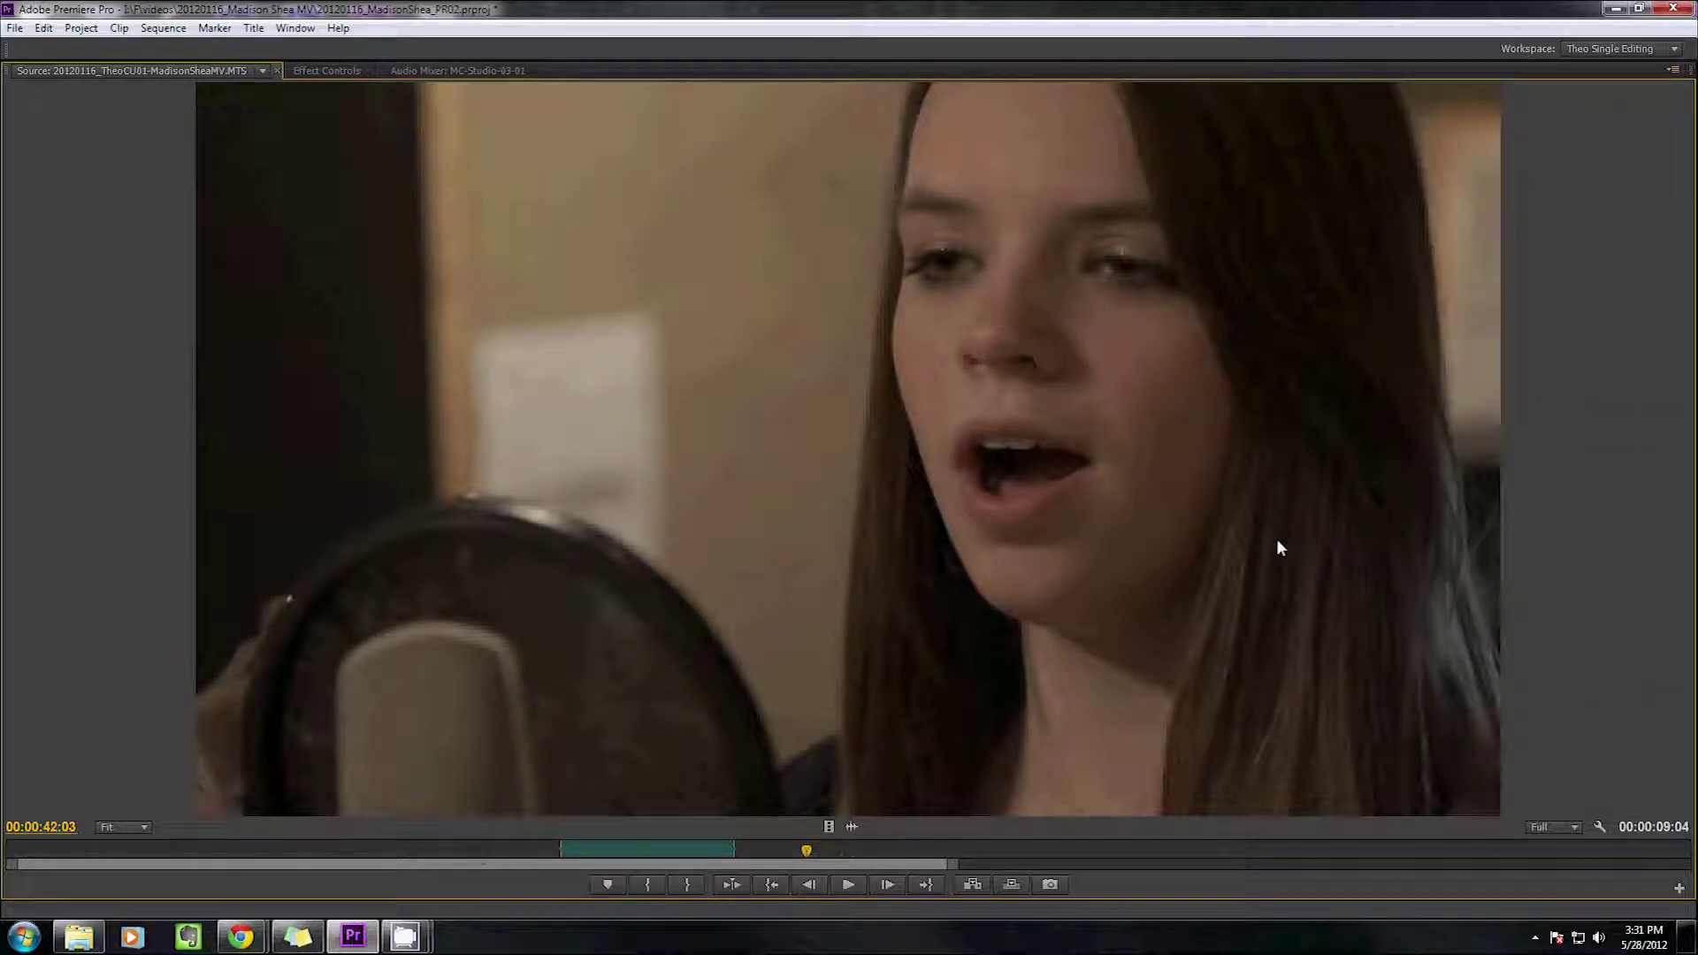
{"action": "key", "text": "space"}
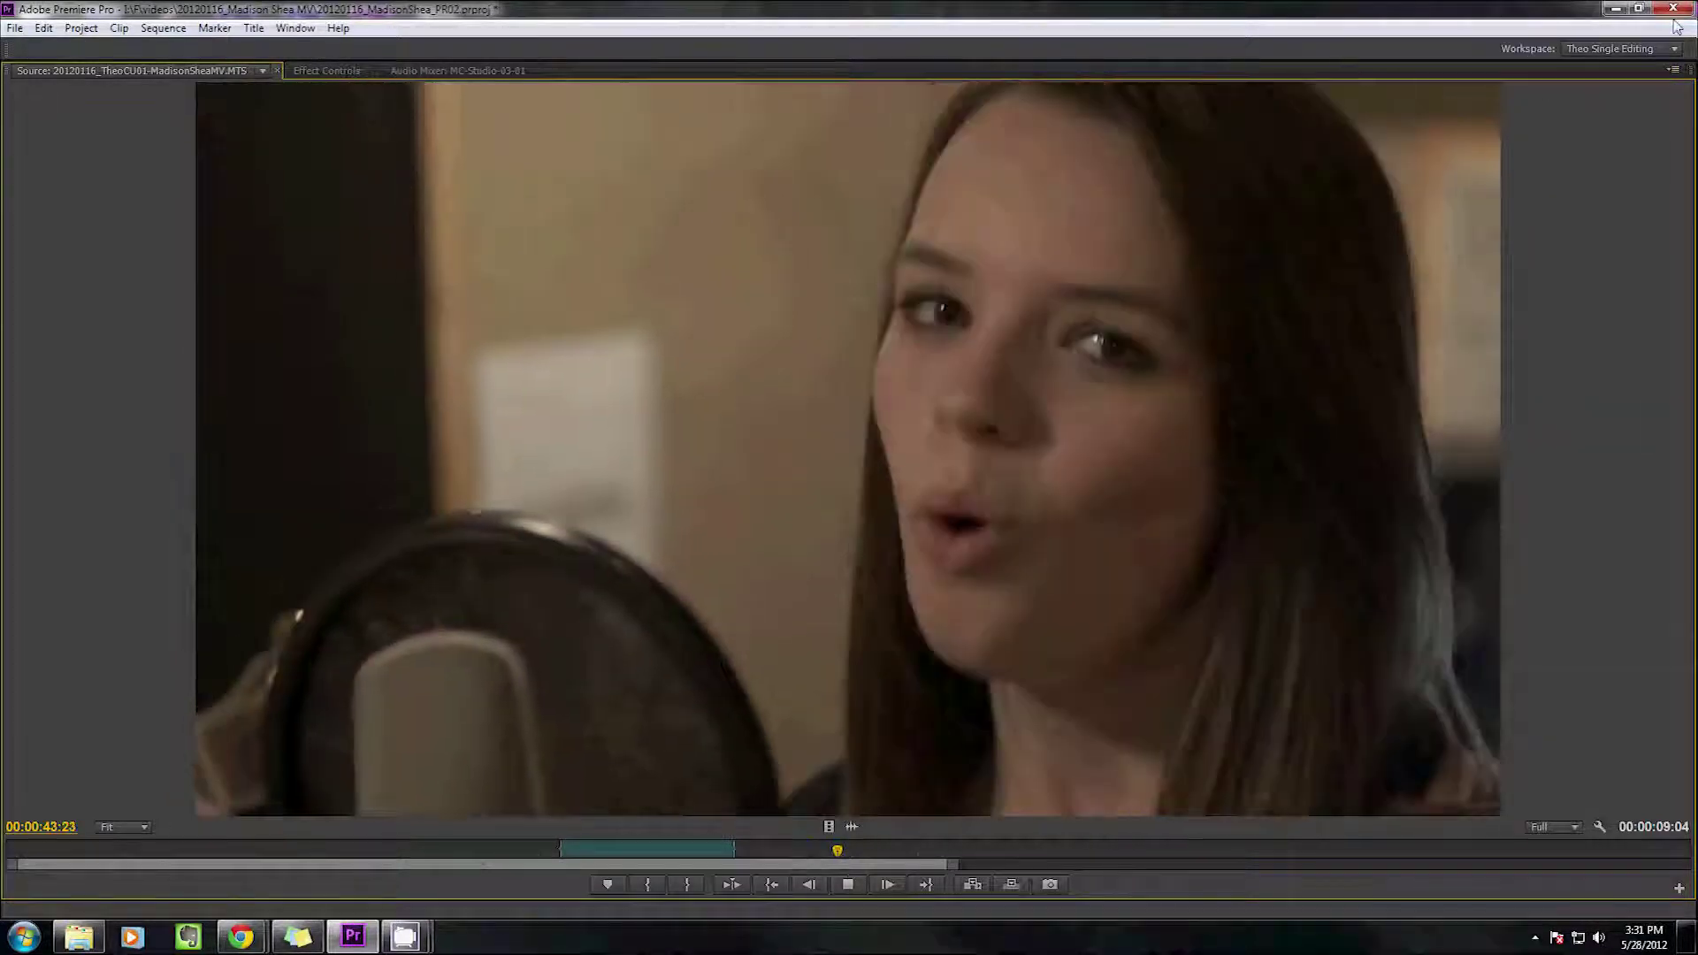
{"action": "key", "text": "space"}
Look over the paused resolution choices and set the Source Monitor's playback resolution to 1/4
{"action": "left_click", "coordinate": [1665, 71]}
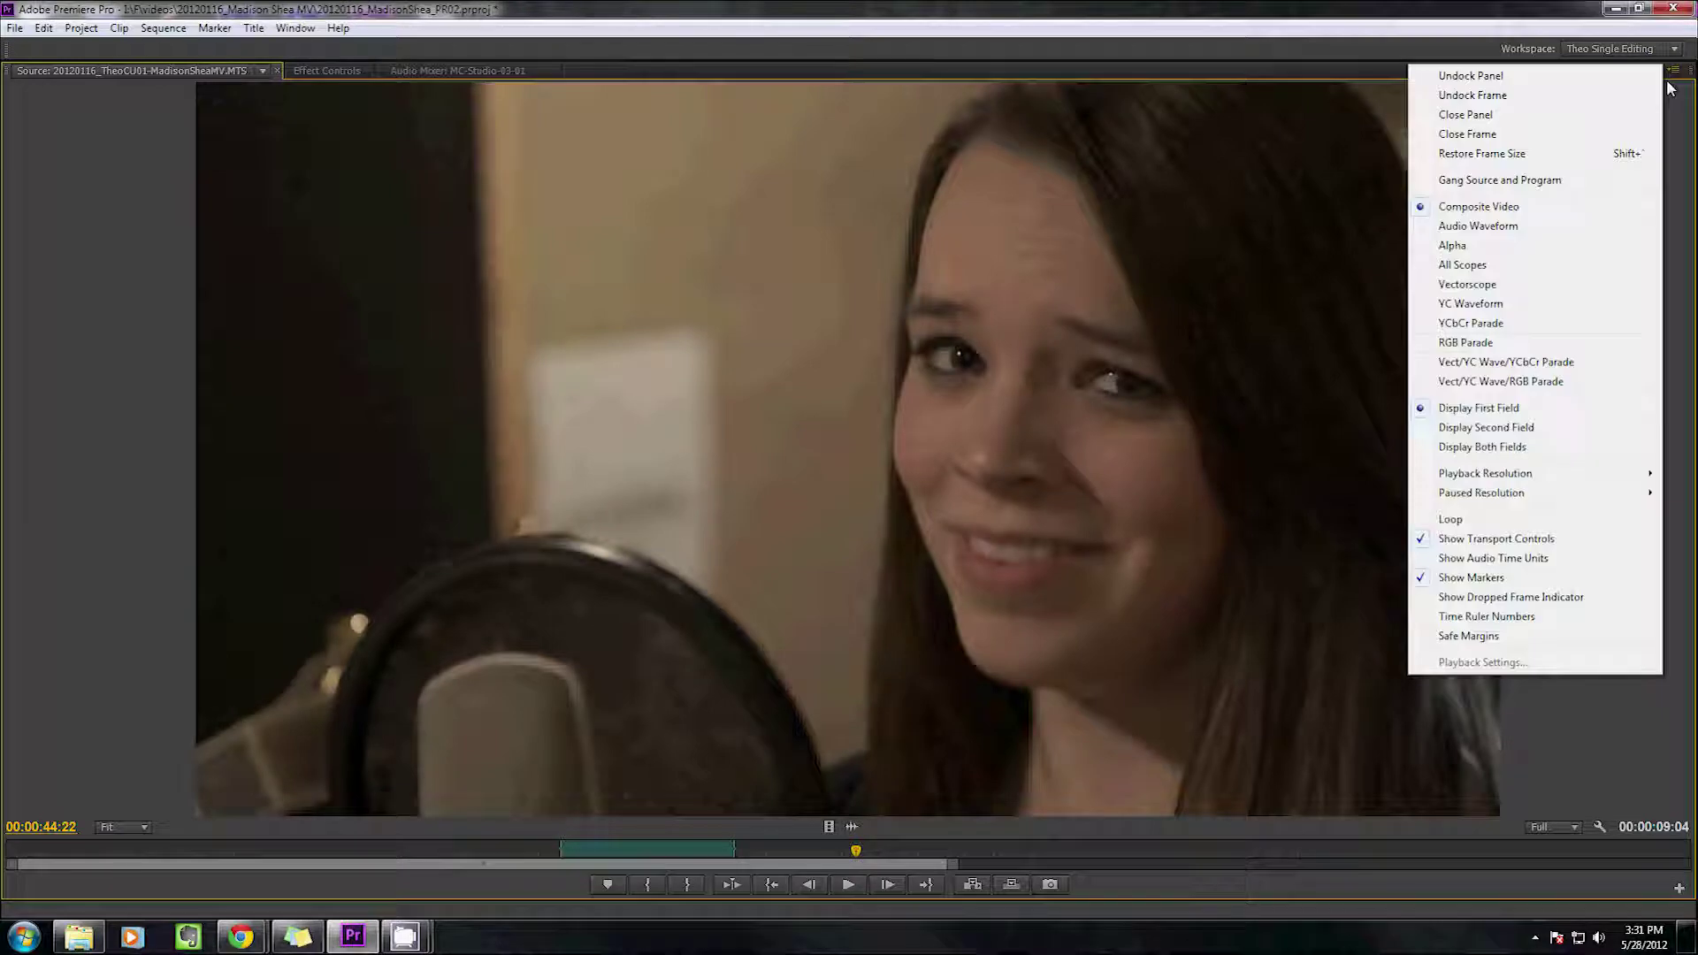
{"action": "mouse_move", "coordinate": [1485, 474]}
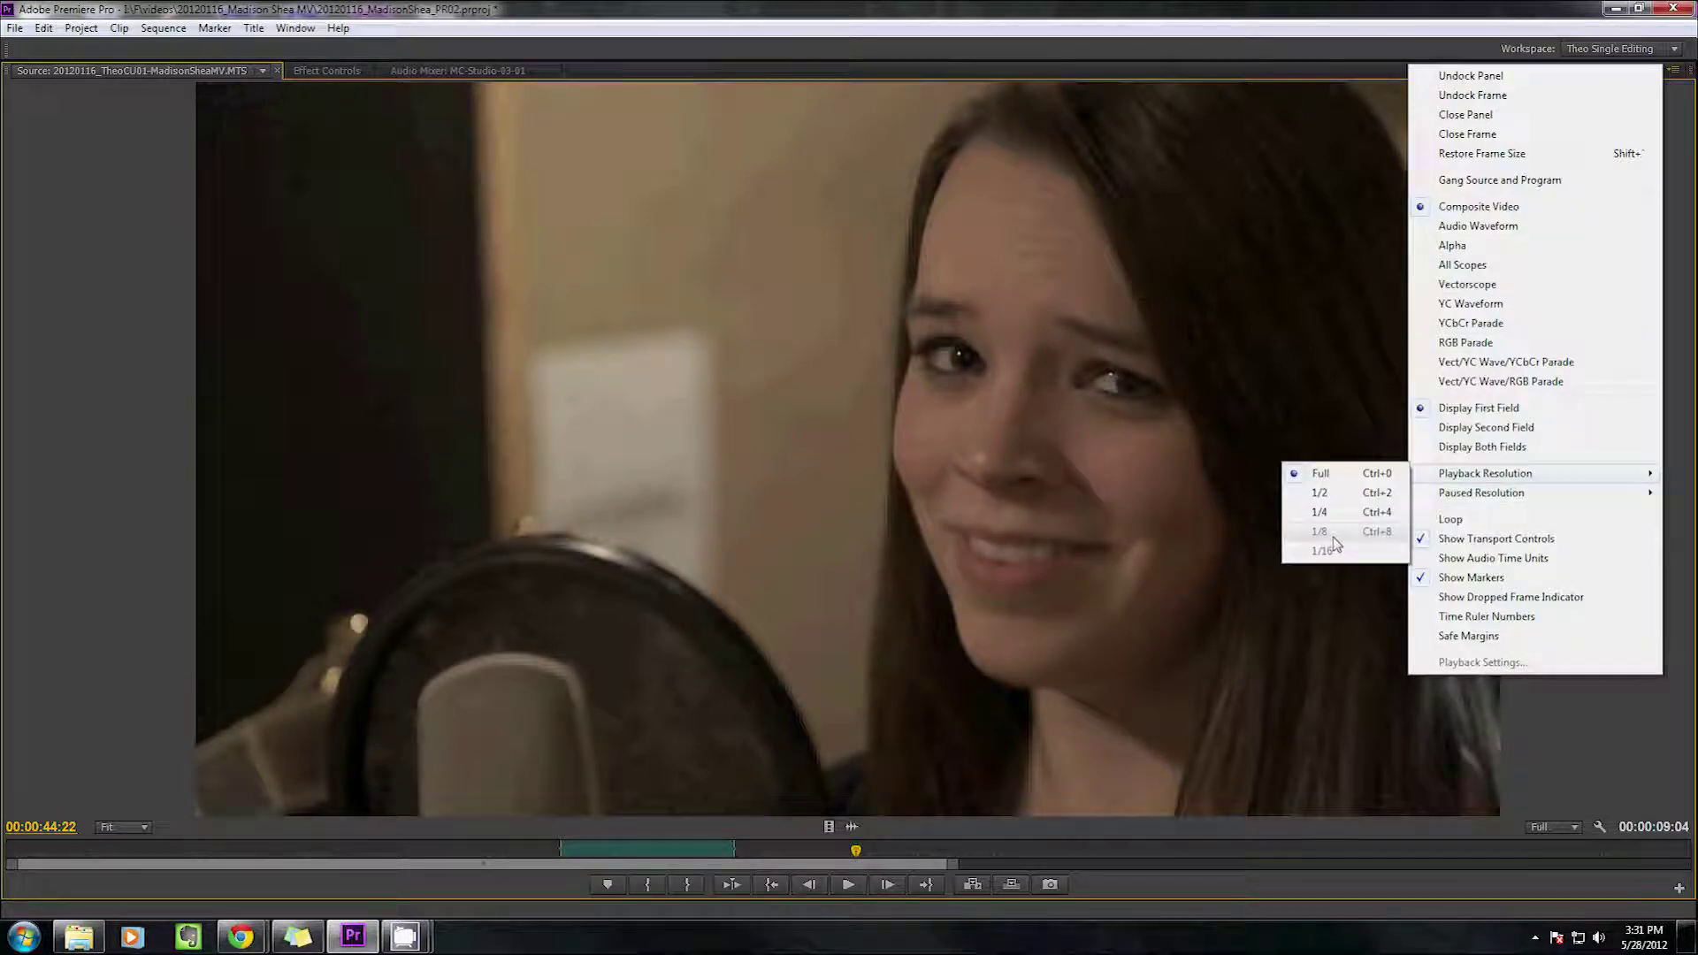
{"action": "mouse_move", "coordinate": [1413, 499]}
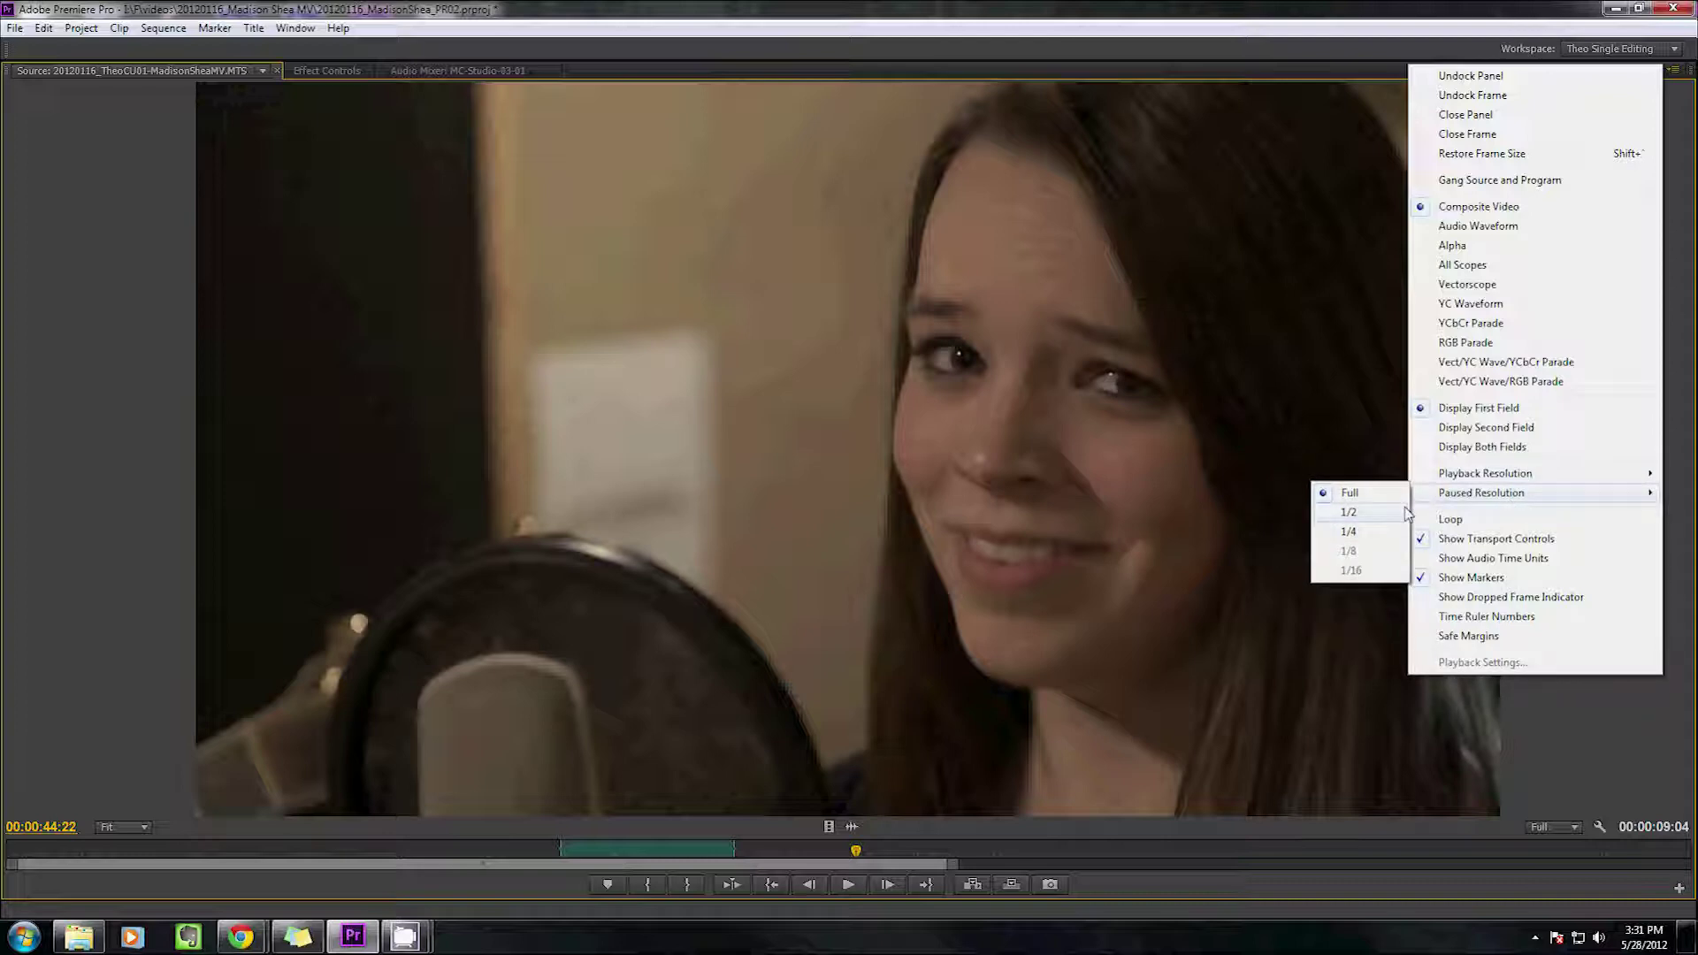
{"action": "left_click", "coordinate": [1316, 520]}
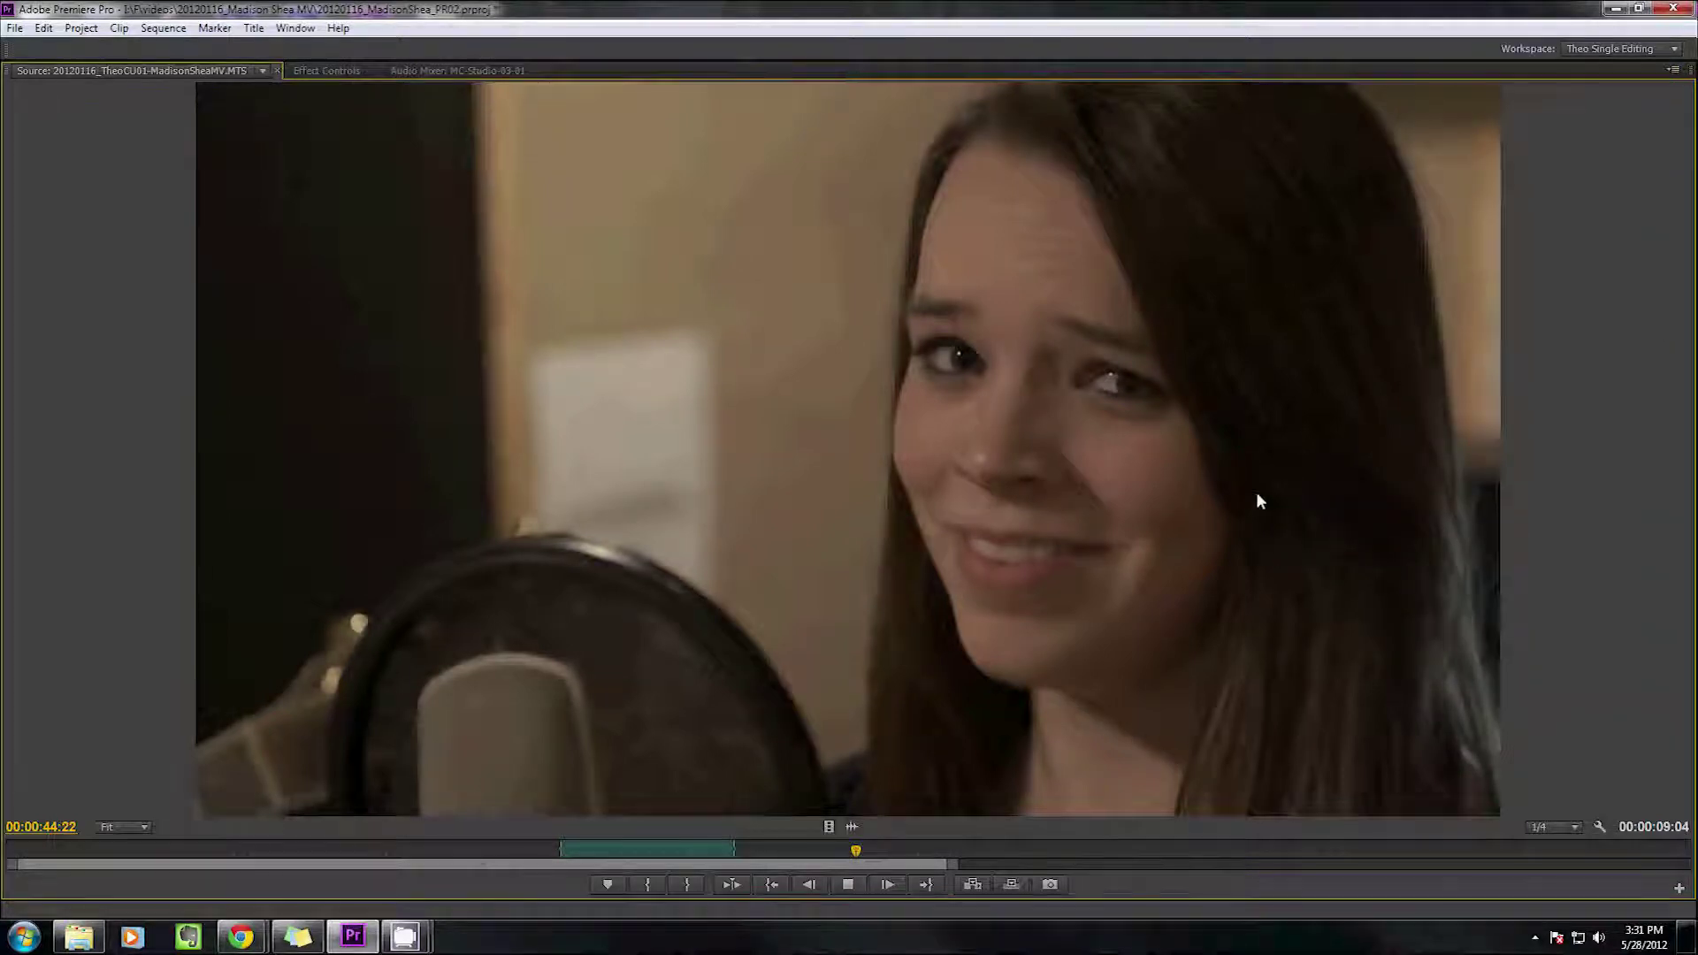
Play the clip at 1/4 playback resolution and stop it at 00:00:47:00
{"action": "key", "text": "space"}
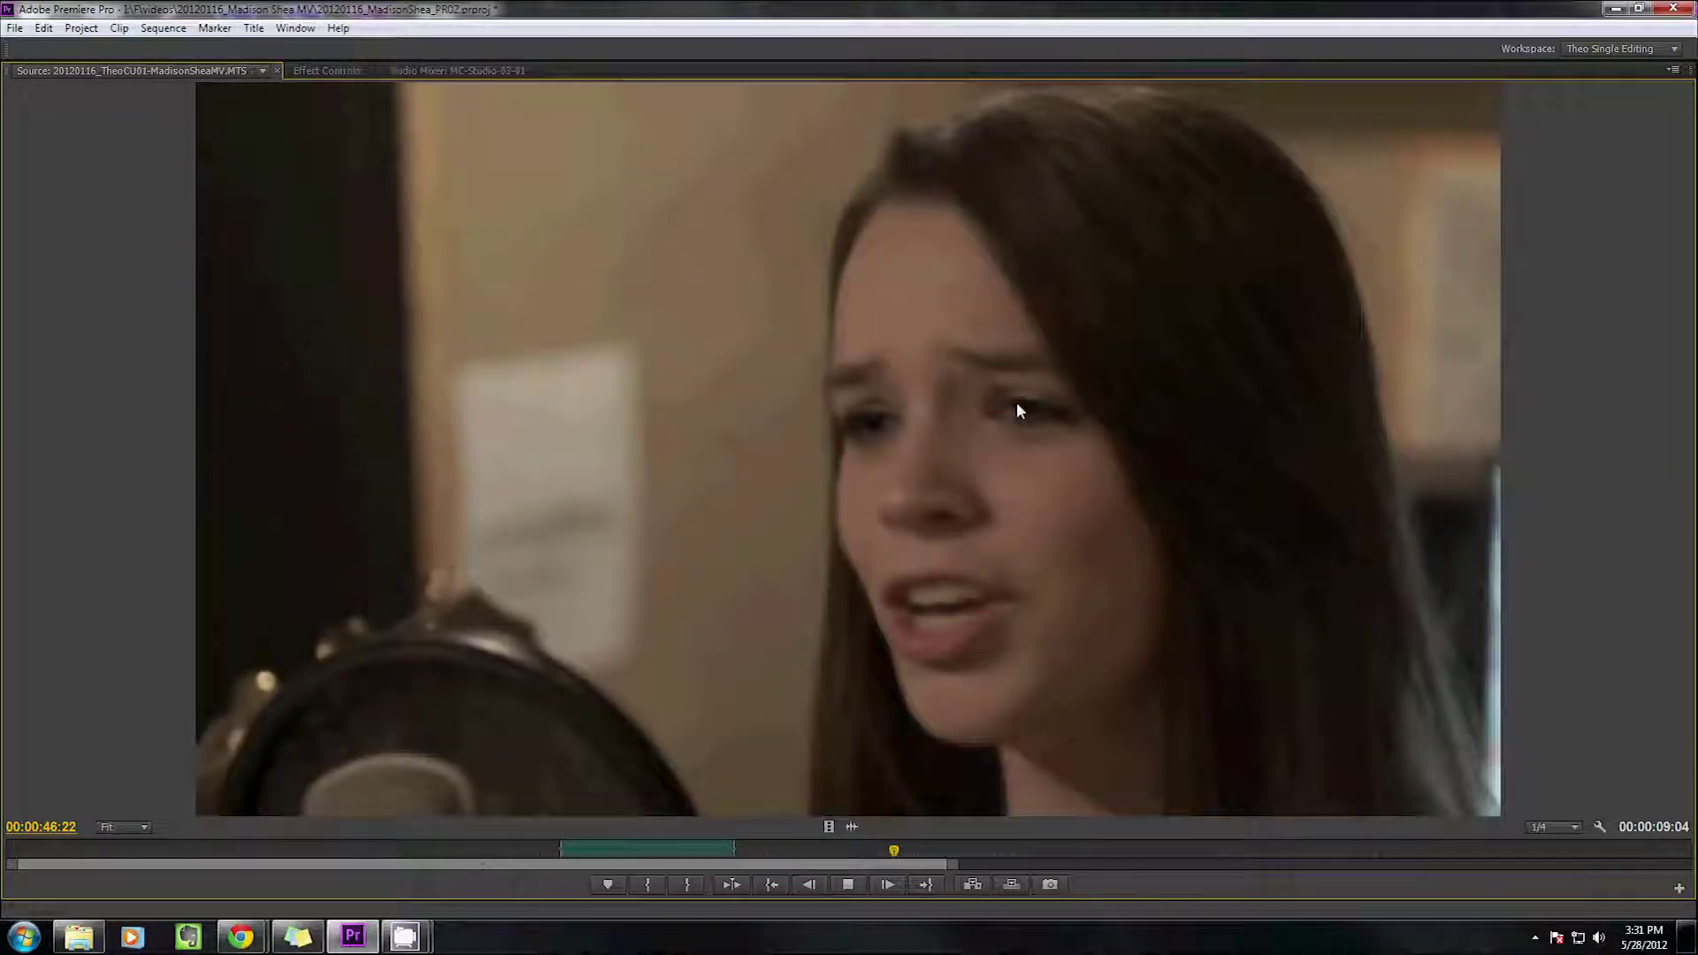
{"action": "key", "text": "space"}
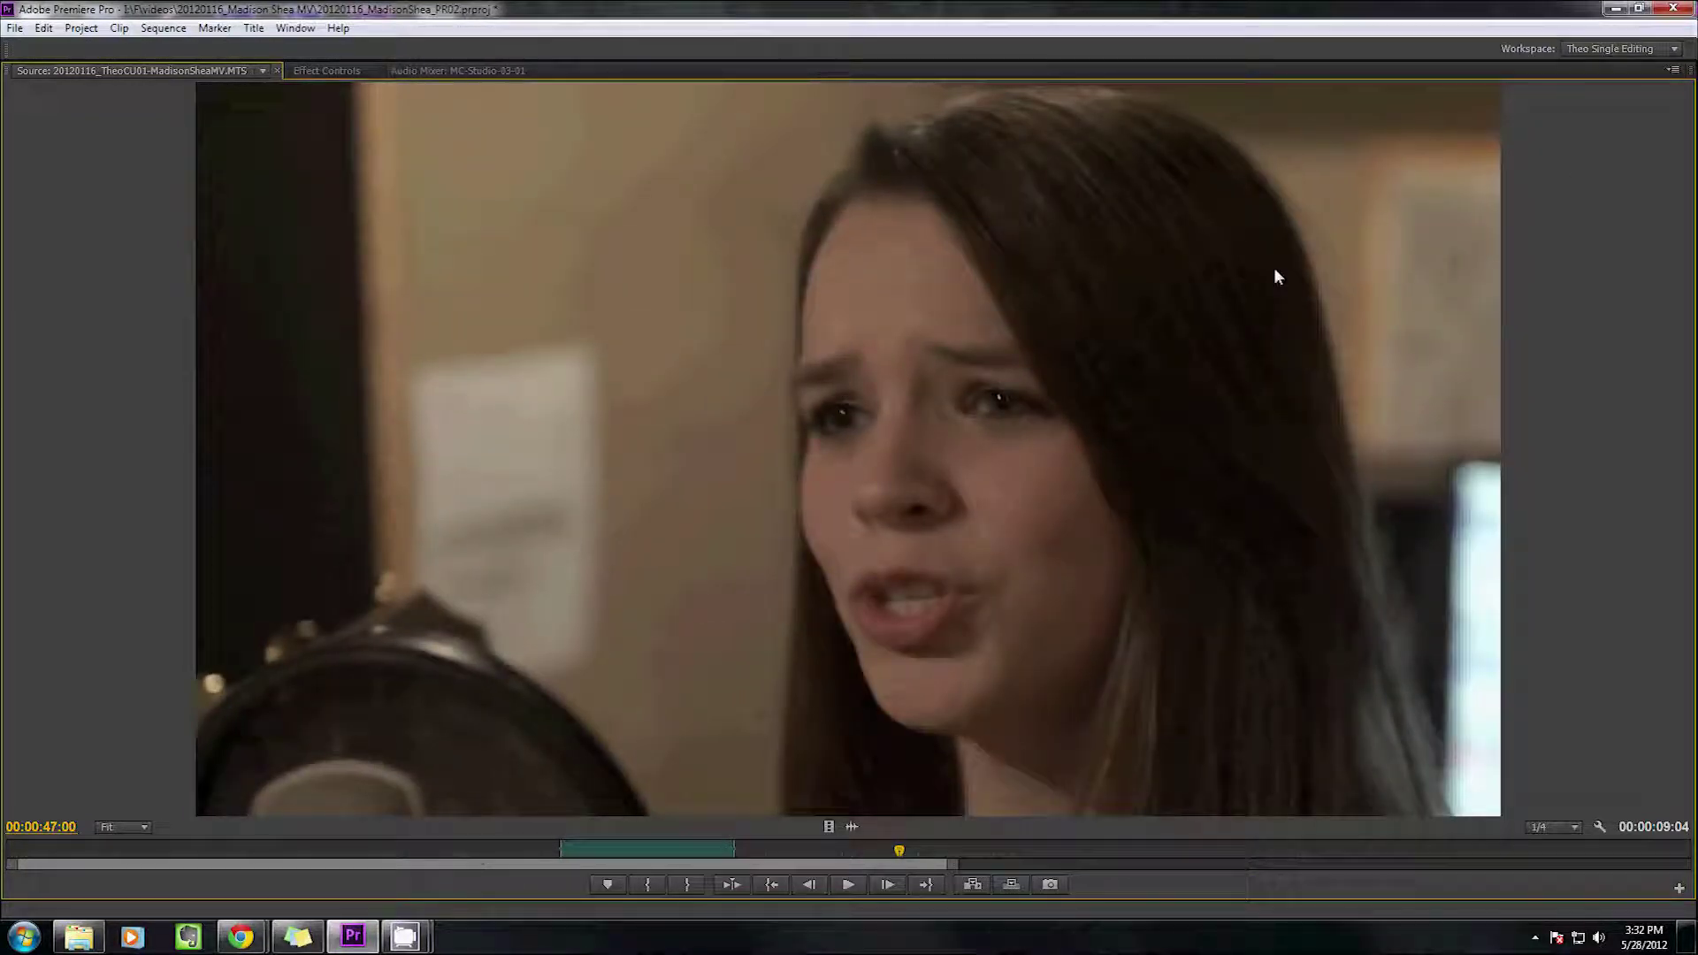
{"action": "left_click", "coordinate": [1622, 49]}
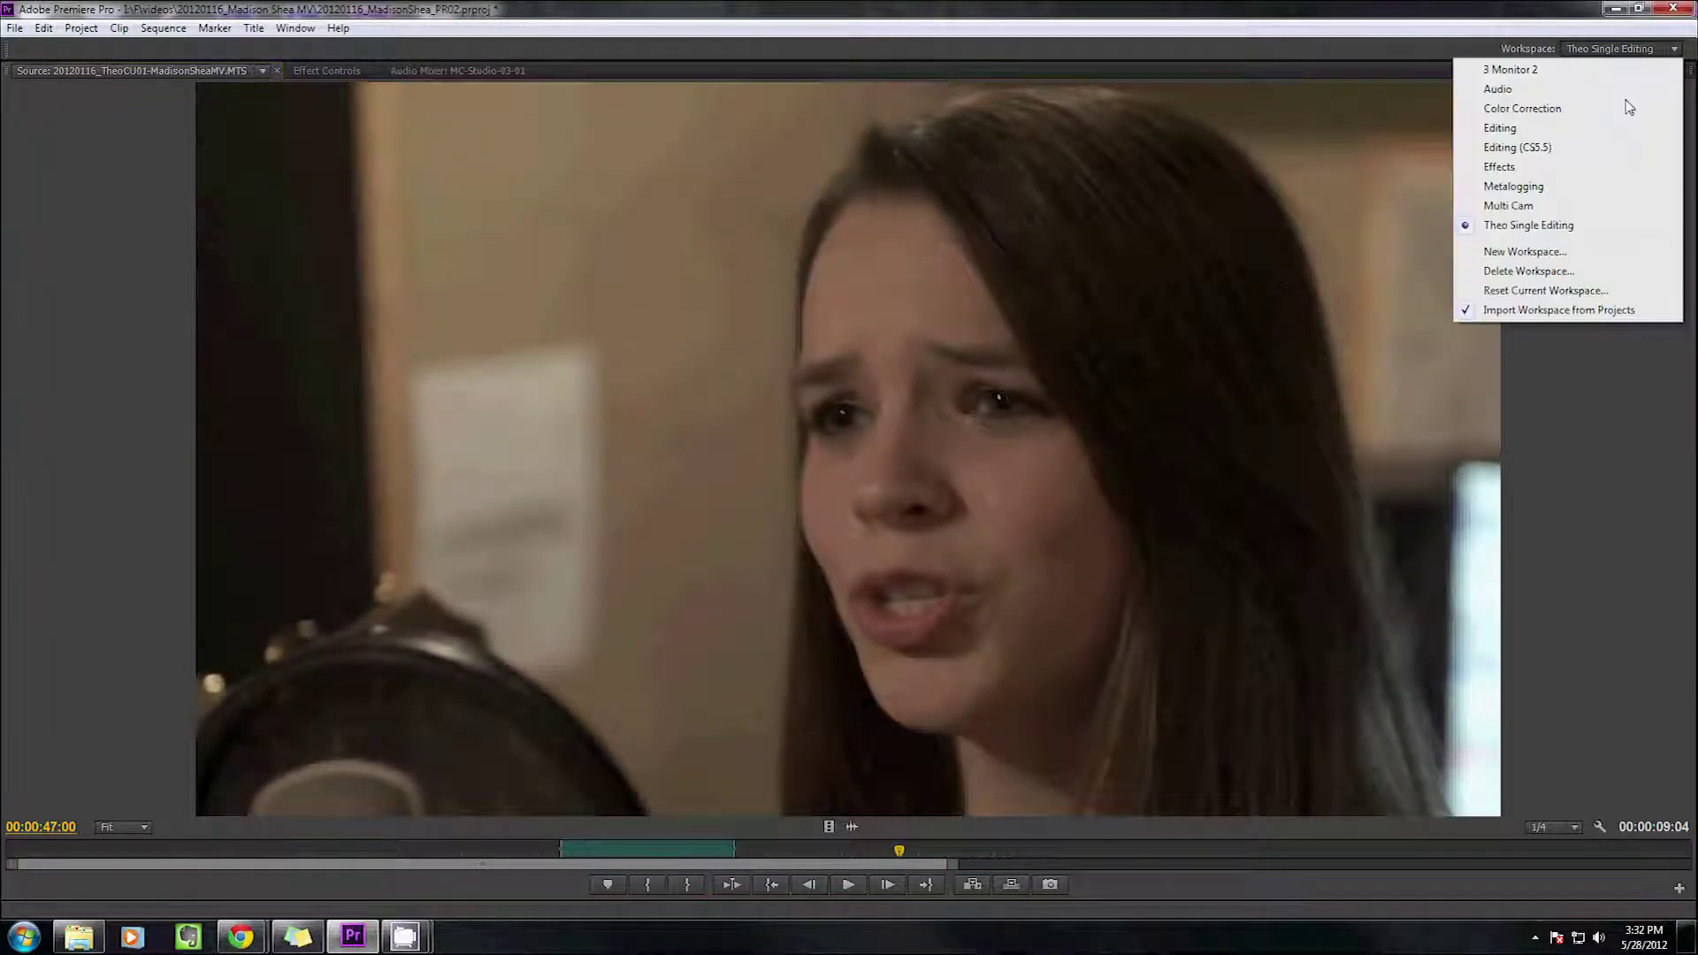
{"action": "key", "text": "Escape"}
Set the Source Monitor's playback resolution to Full
{"action": "left_click", "coordinate": [1673, 70]}
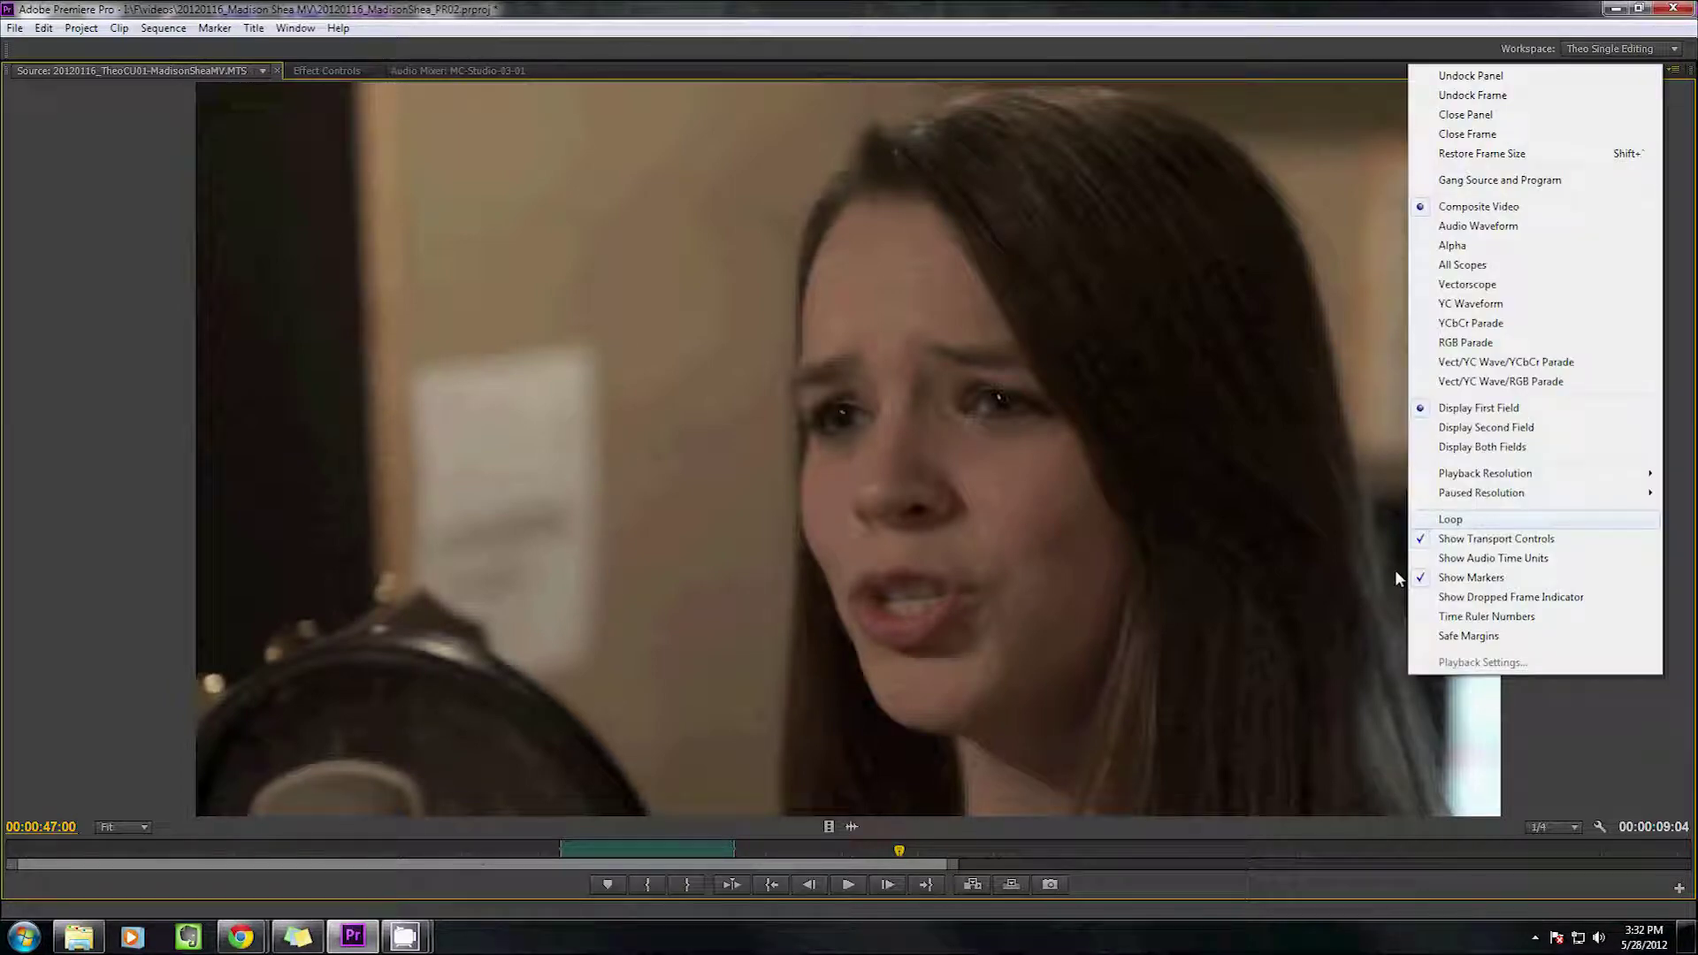
{"action": "mouse_move", "coordinate": [1468, 473]}
{"action": "left_click", "coordinate": [1360, 473]}
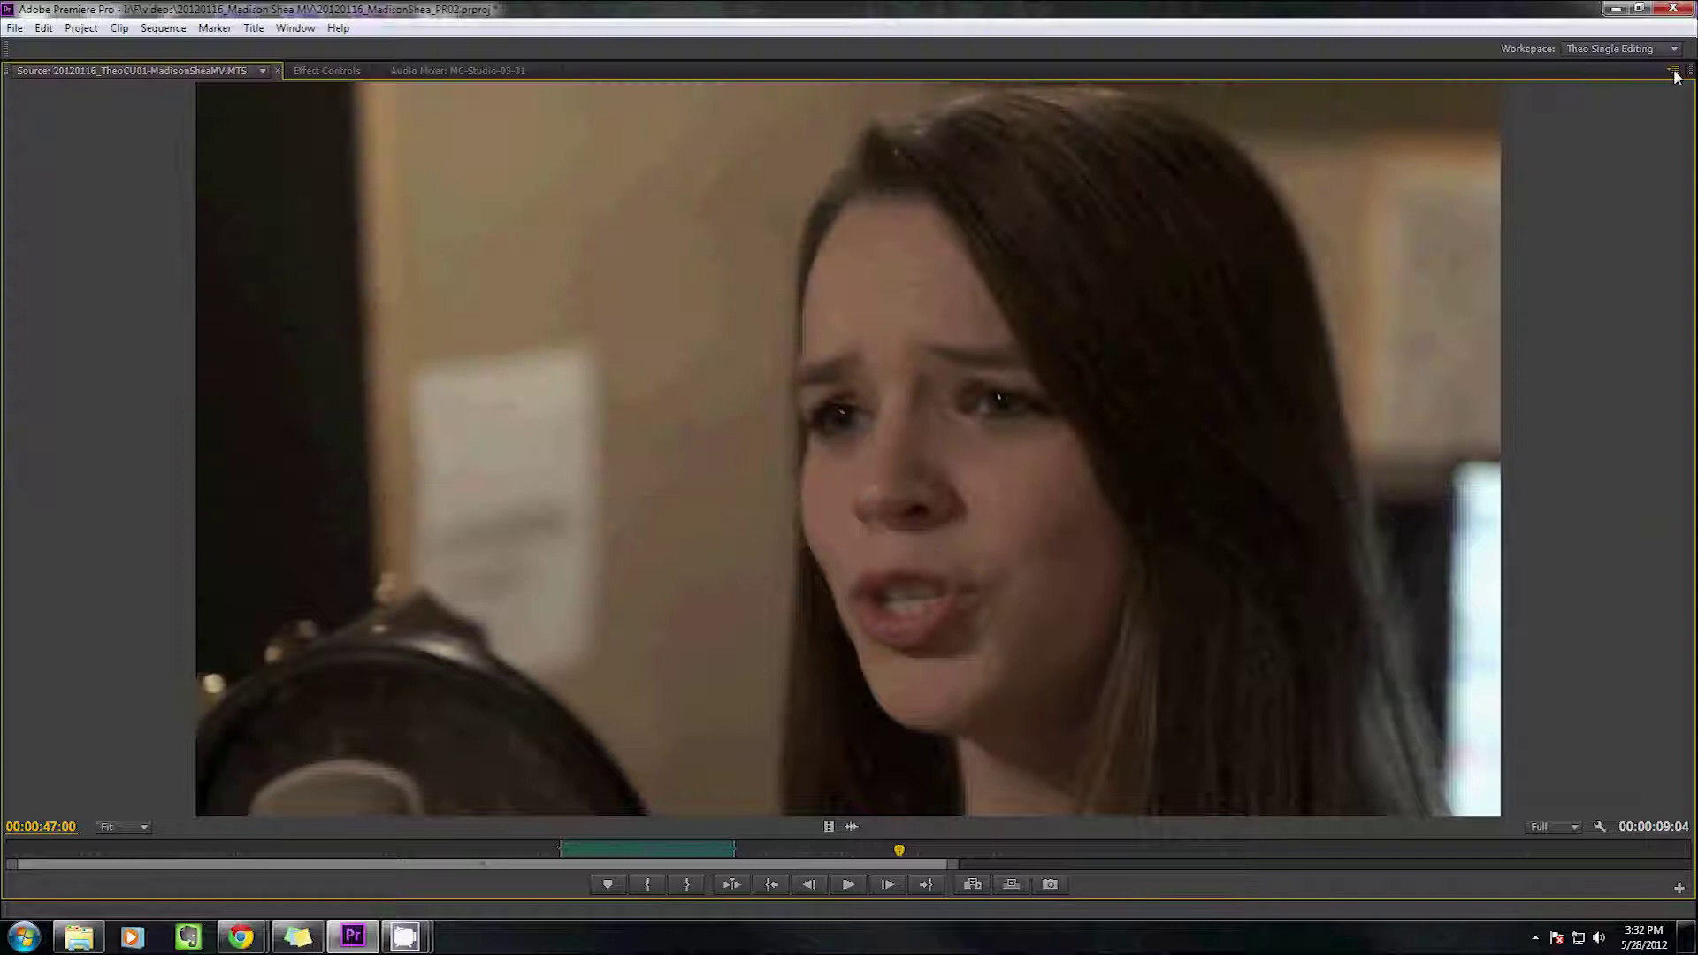
Set the Source Monitor's paused resolution to 1/4 and play the clip until 00:00:48:07
{"action": "left_click", "coordinate": [1673, 71]}
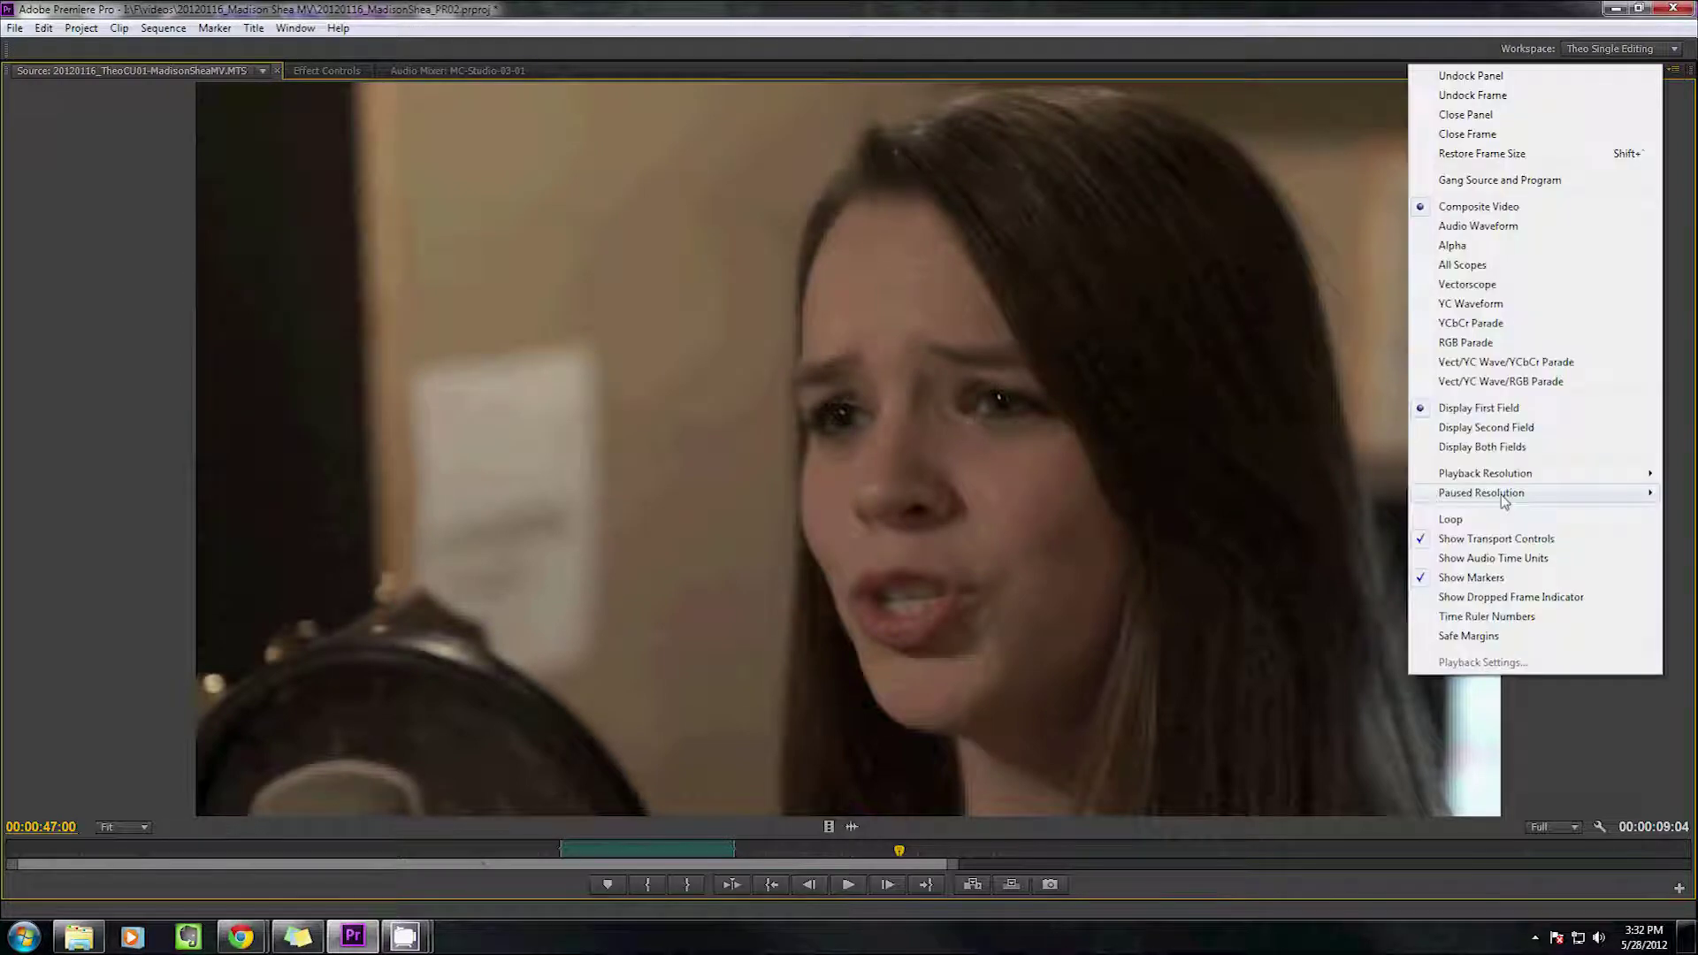
{"action": "mouse_move", "coordinate": [1482, 492]}
{"action": "left_click", "coordinate": [1330, 540]}
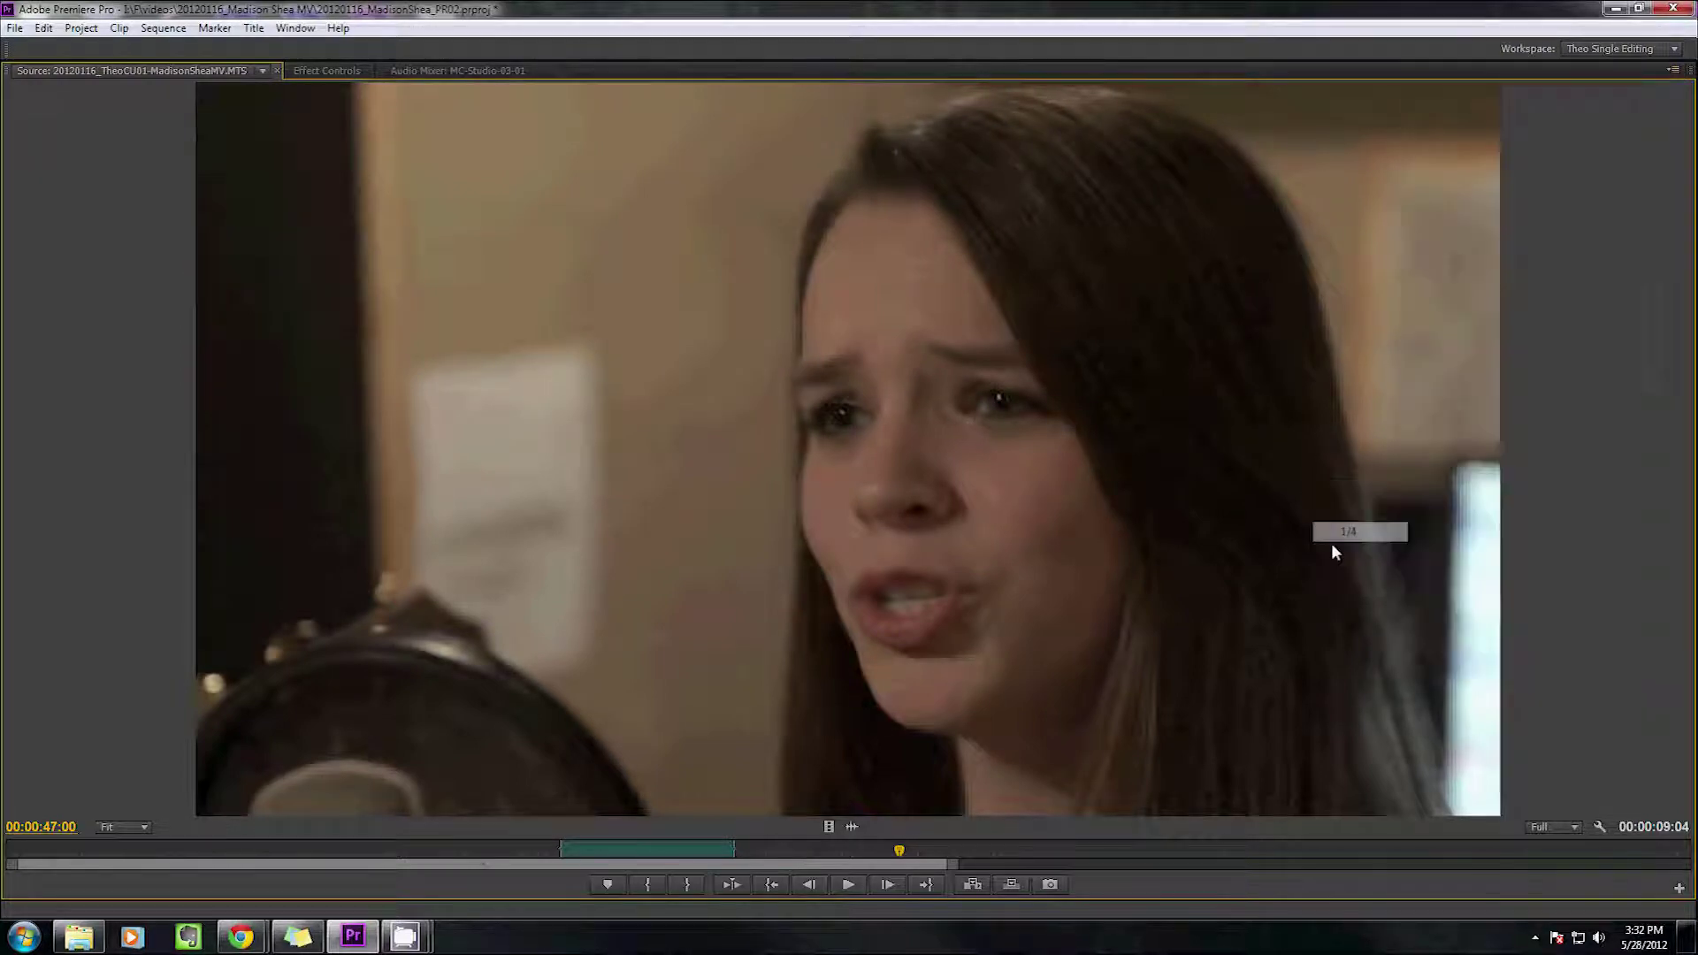
{"action": "key", "text": "space"}
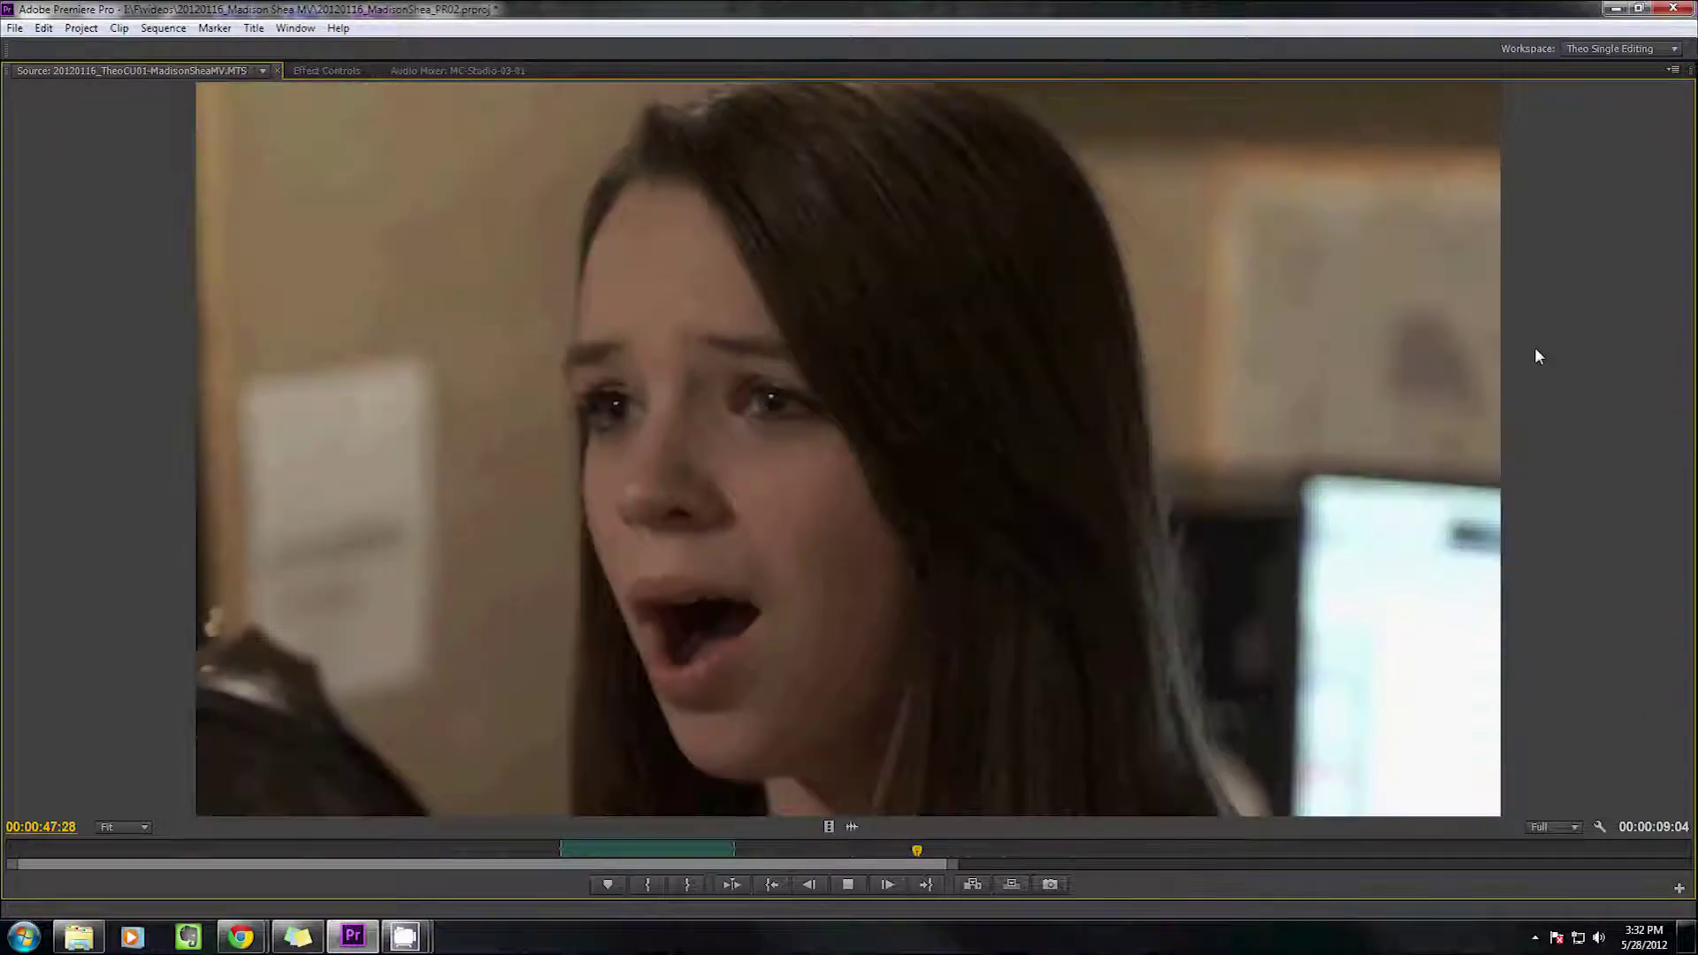
{"action": "key", "text": "space"}
Turn on Loop and play the marked range from In to Out, stopping at 00:00:37:05, and switch Loop off again
{"action": "left_click", "coordinate": [1673, 70]}
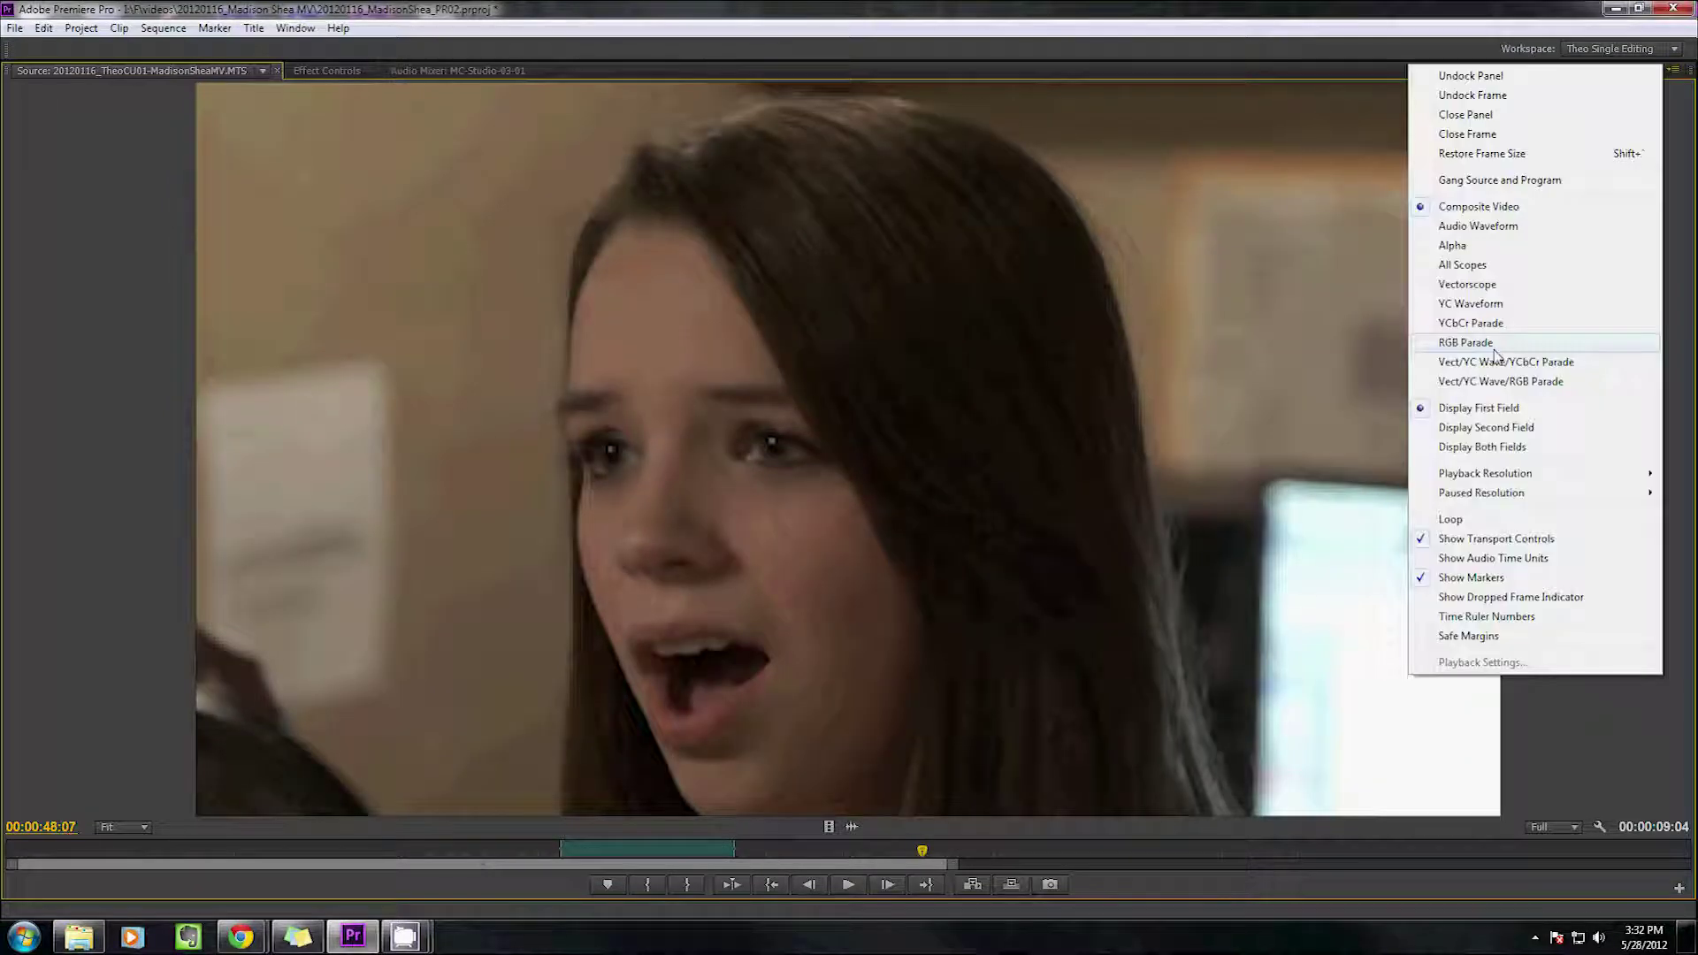
{"action": "mouse_move", "coordinate": [1504, 493]}
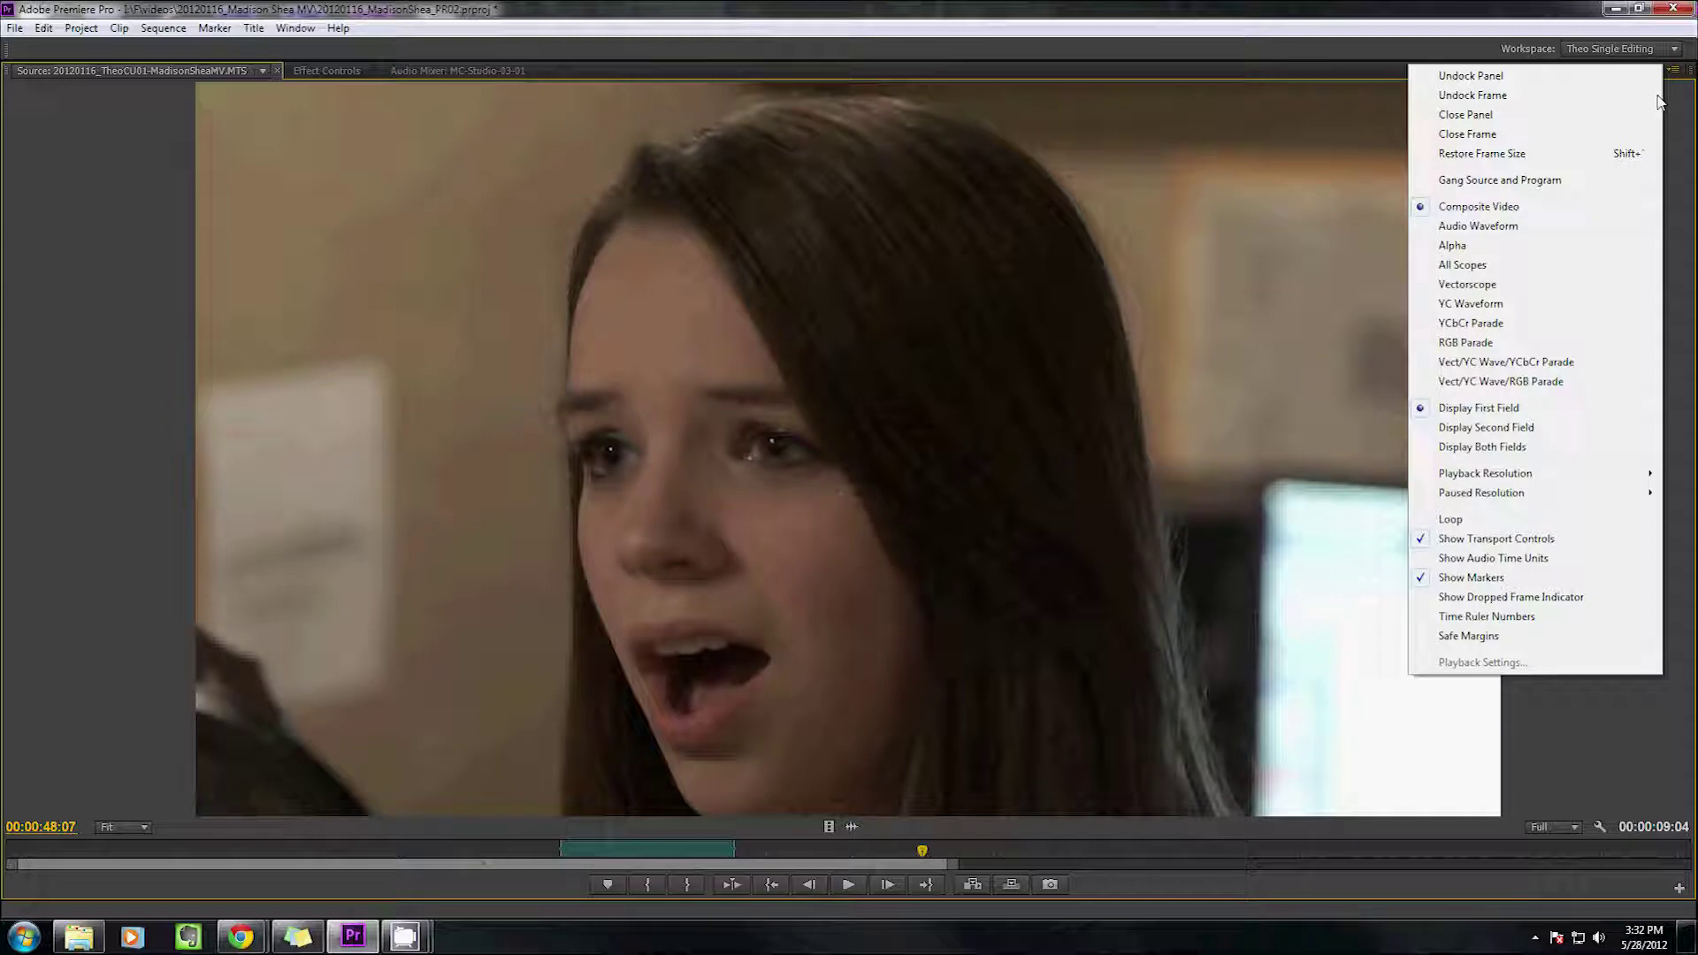
{"action": "left_click", "coordinate": [1451, 520]}
{"action": "key", "text": "ctrl+shift+space"}
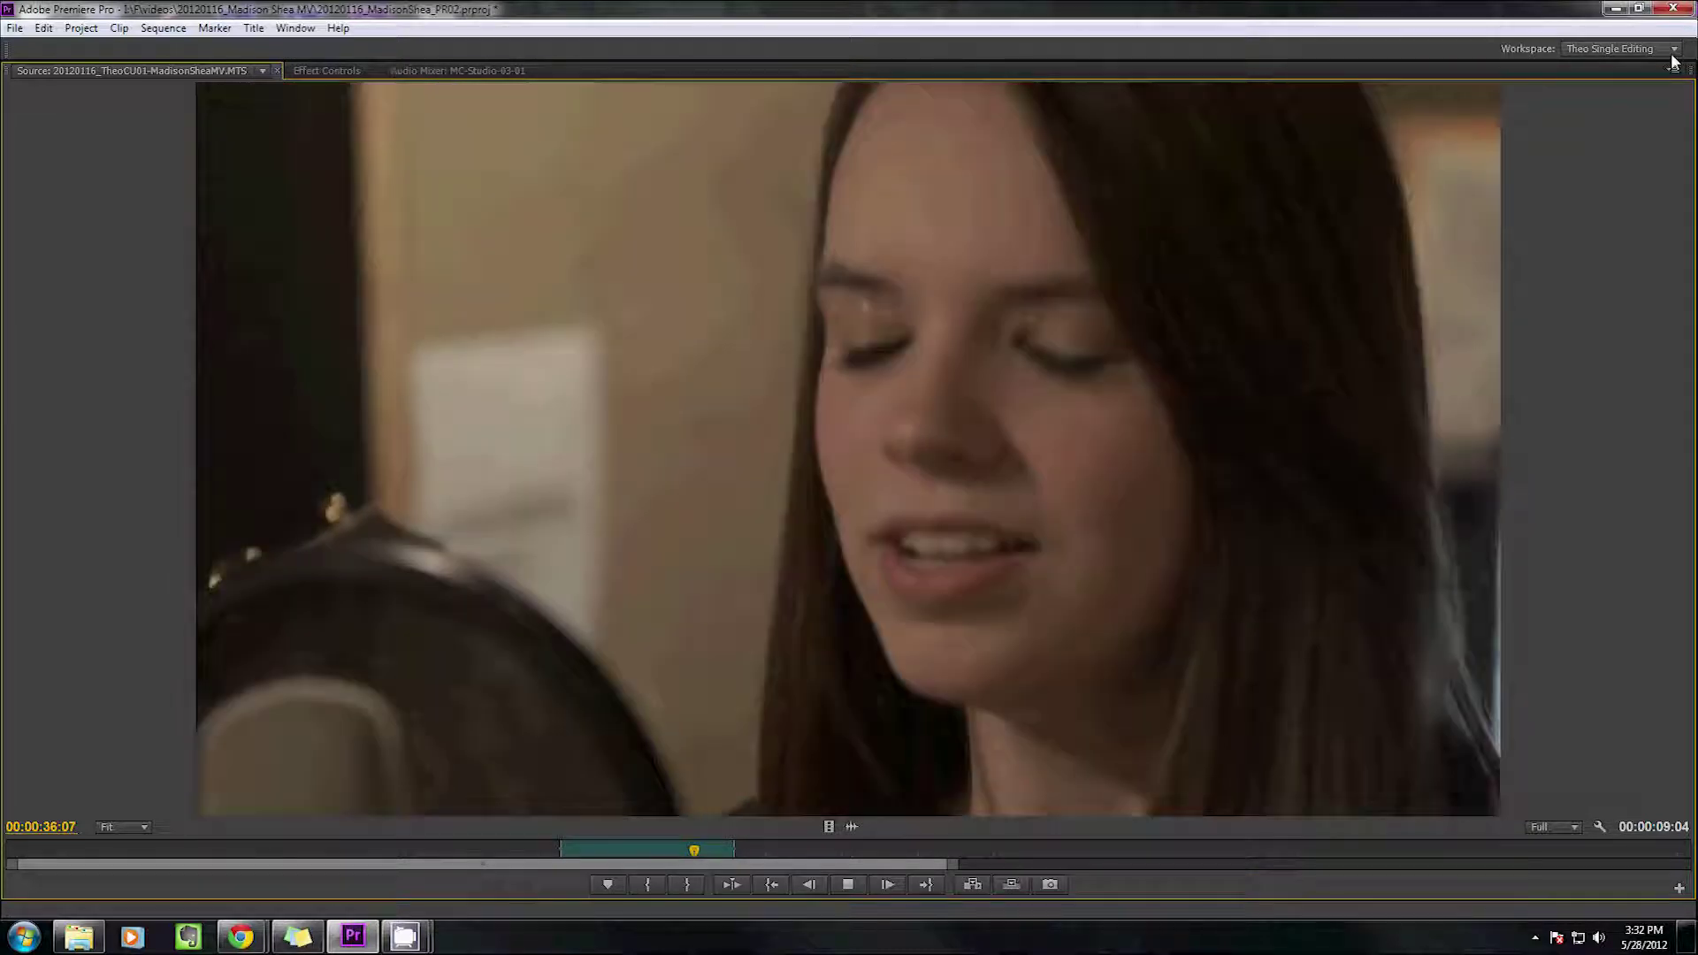
{"action": "key", "text": "space"}
{"action": "left_click", "coordinate": [1671, 72]}
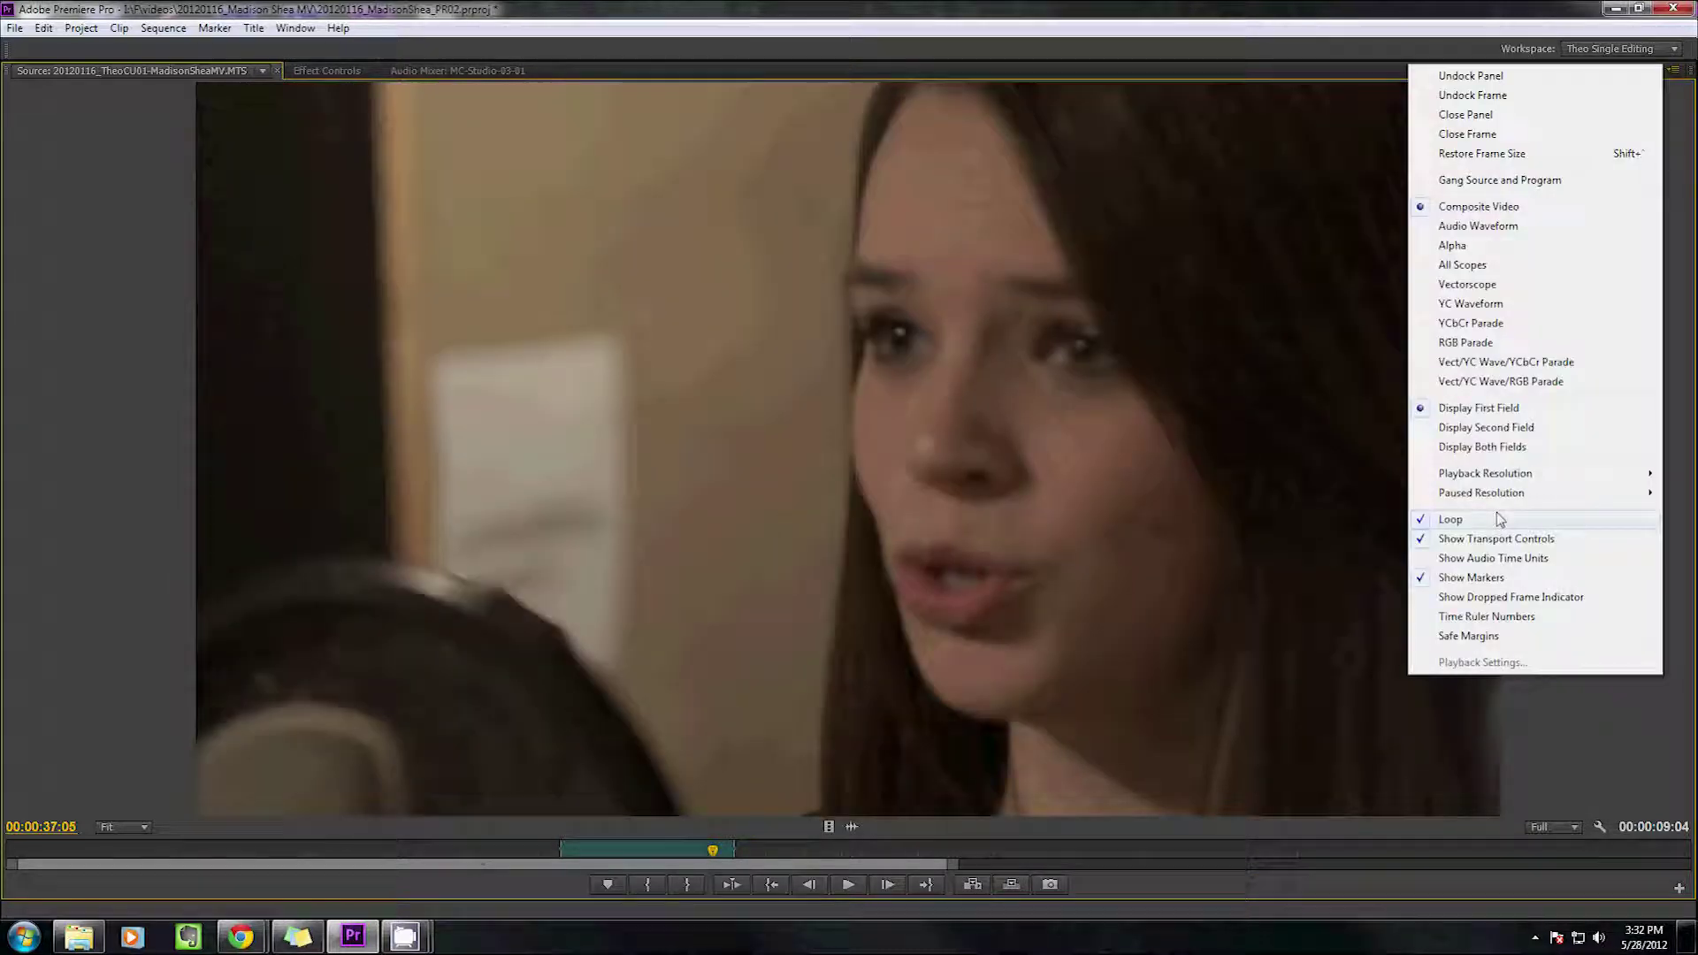
{"action": "left_click", "coordinate": [1483, 522]}
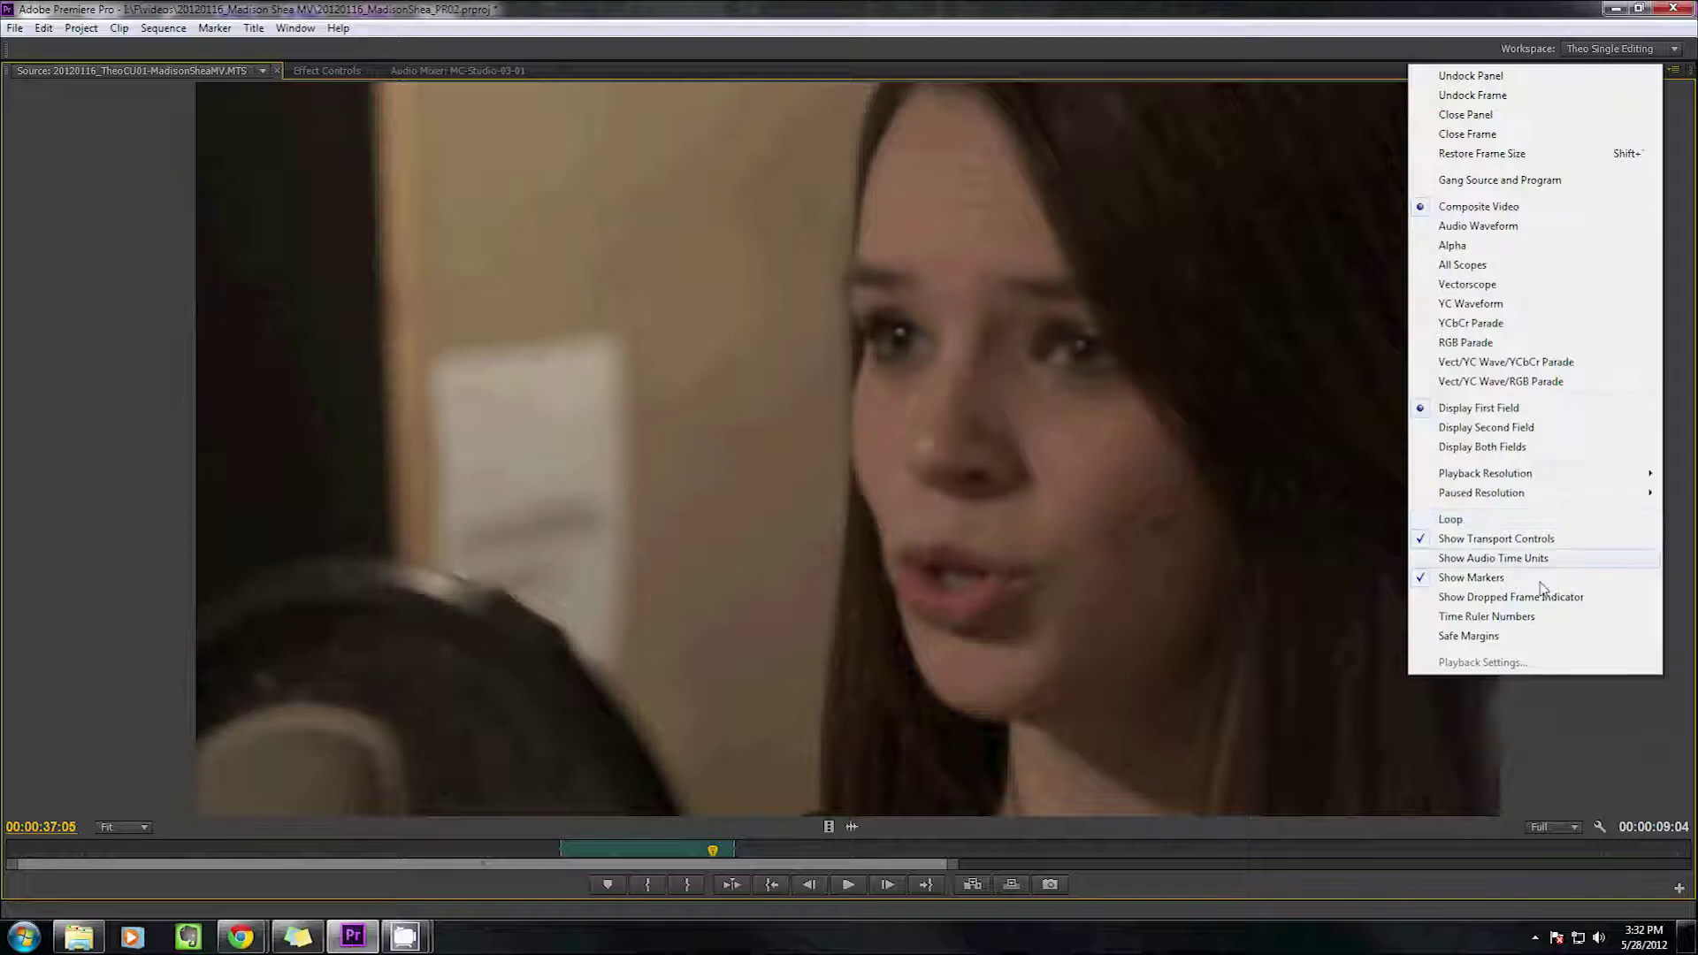
Hide the Source Monitor's transport controls and show them again
{"action": "left_click", "coordinate": [1510, 540]}
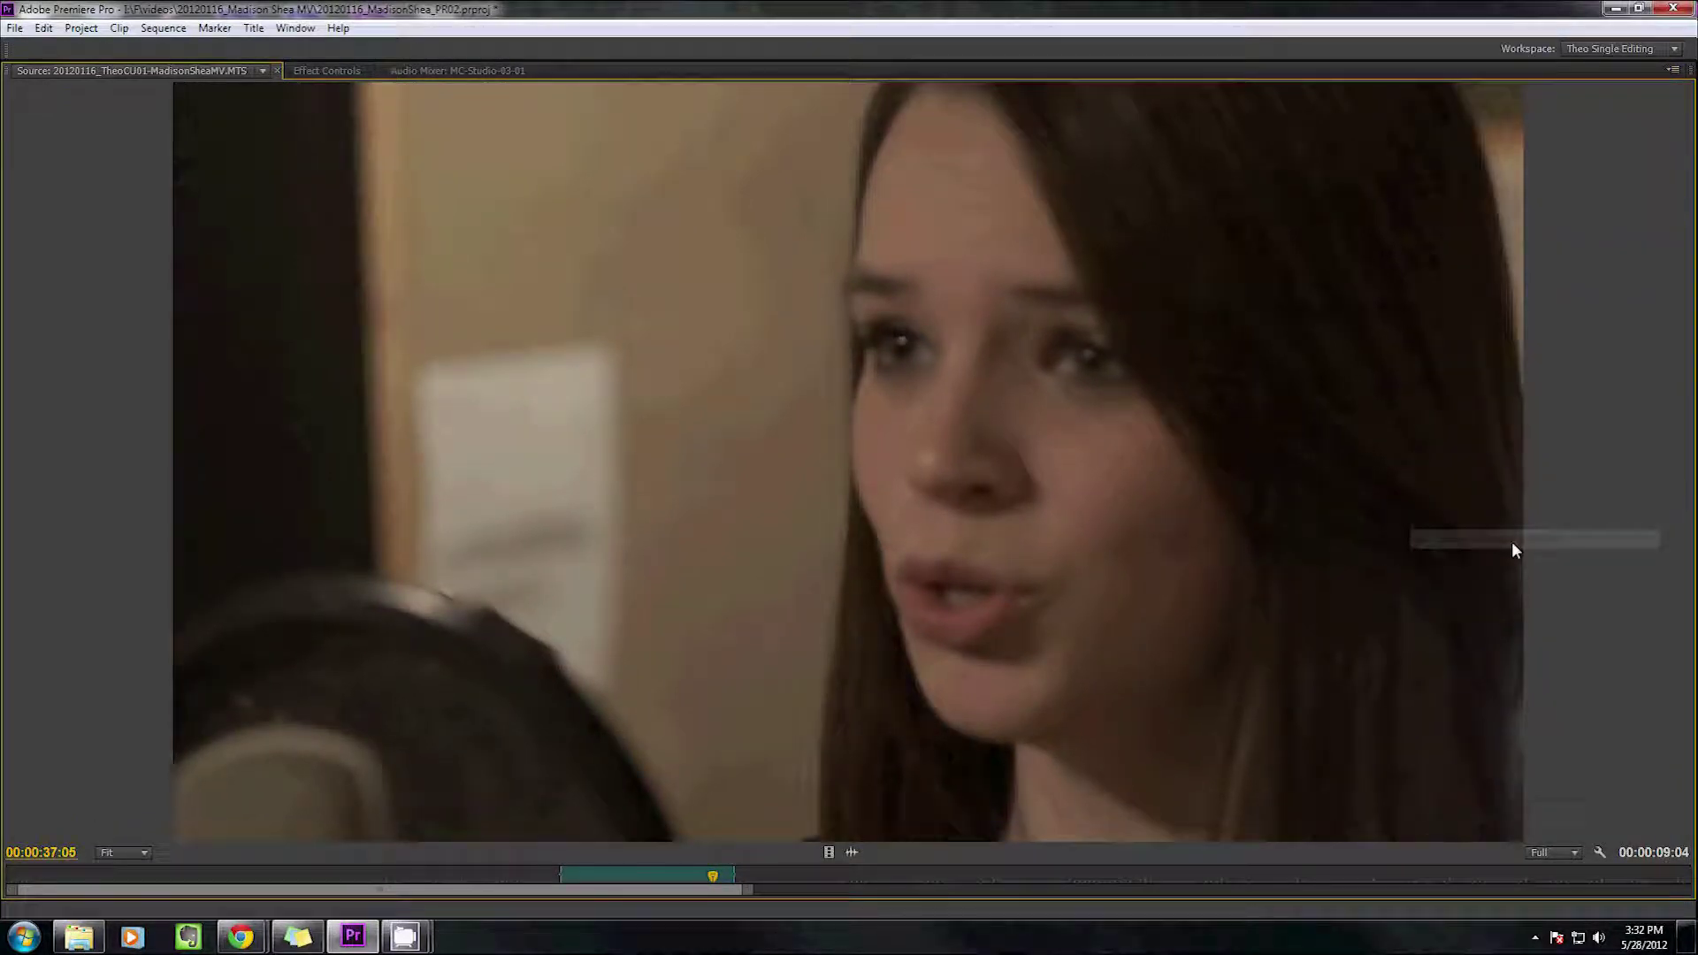
{"action": "left_click", "coordinate": [1674, 74]}
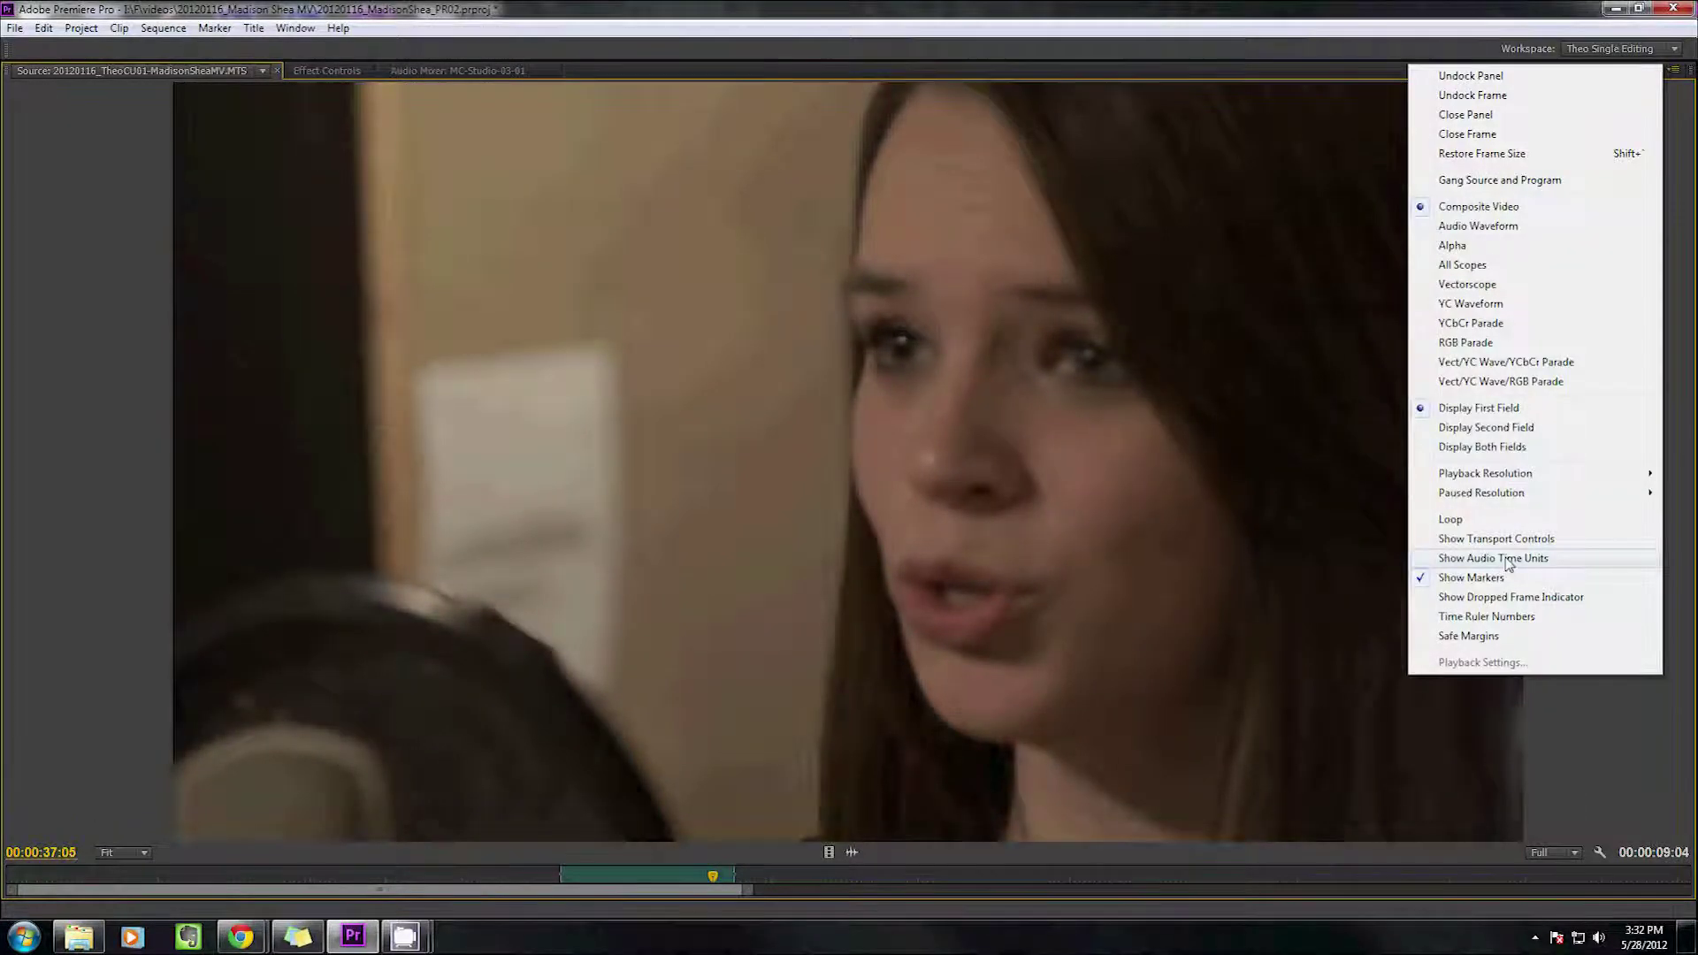
{"action": "left_click", "coordinate": [1495, 539]}
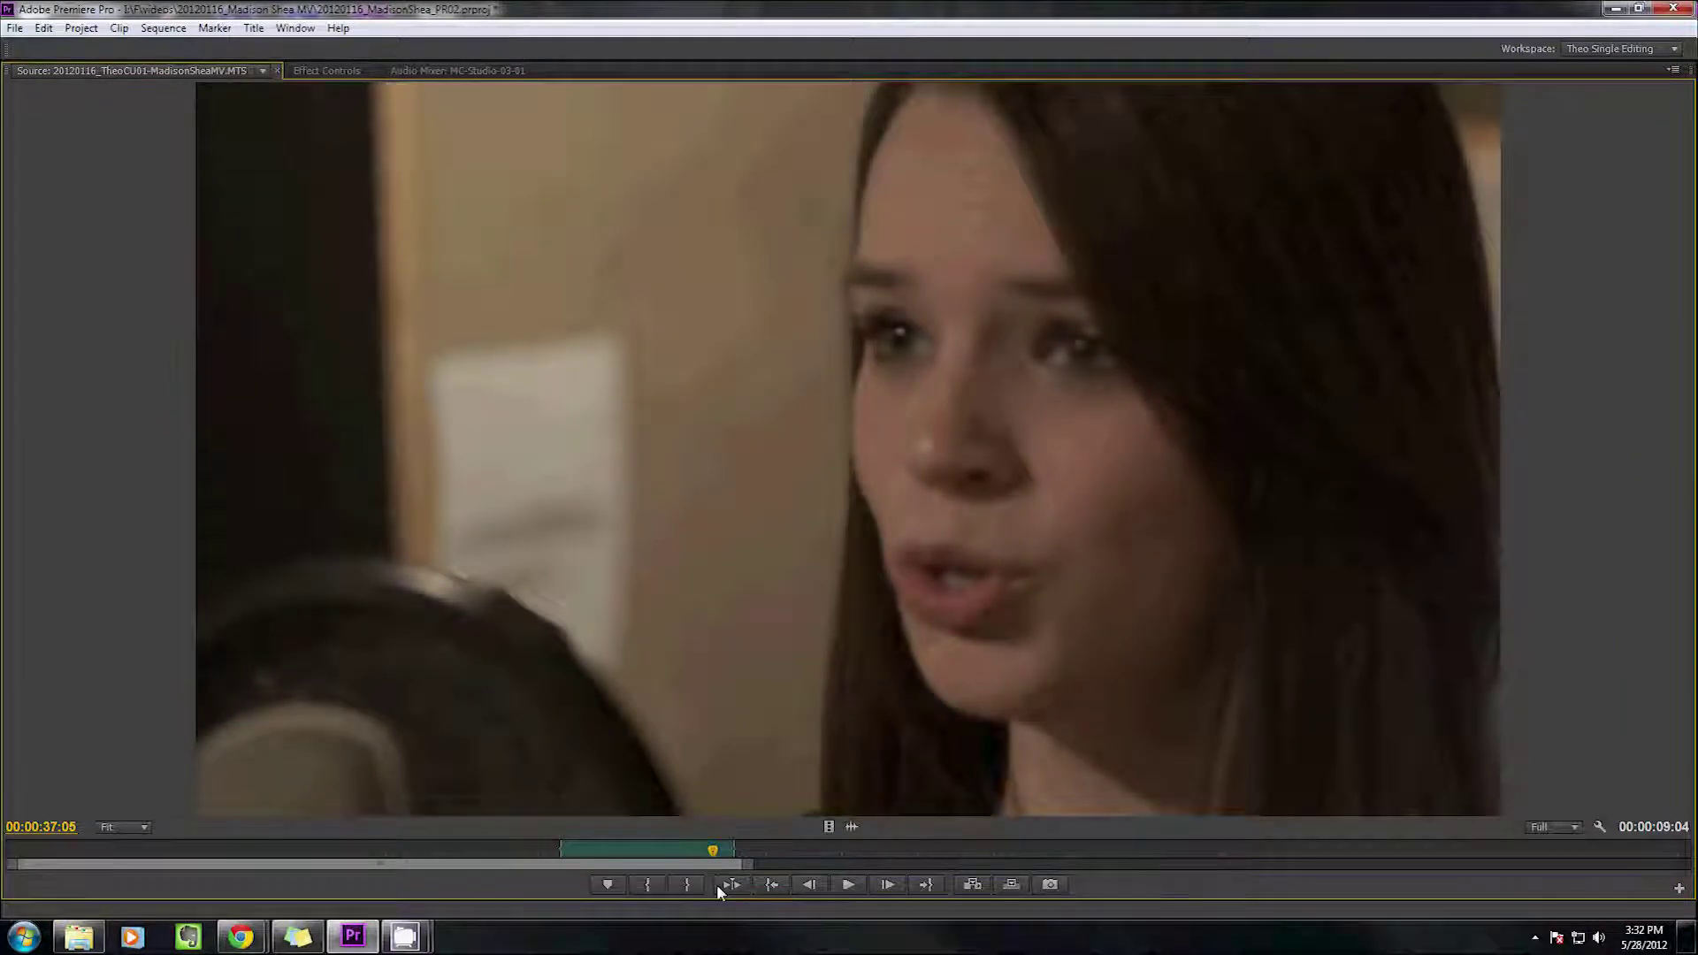
{"action": "left_click", "coordinate": [1656, 71]}
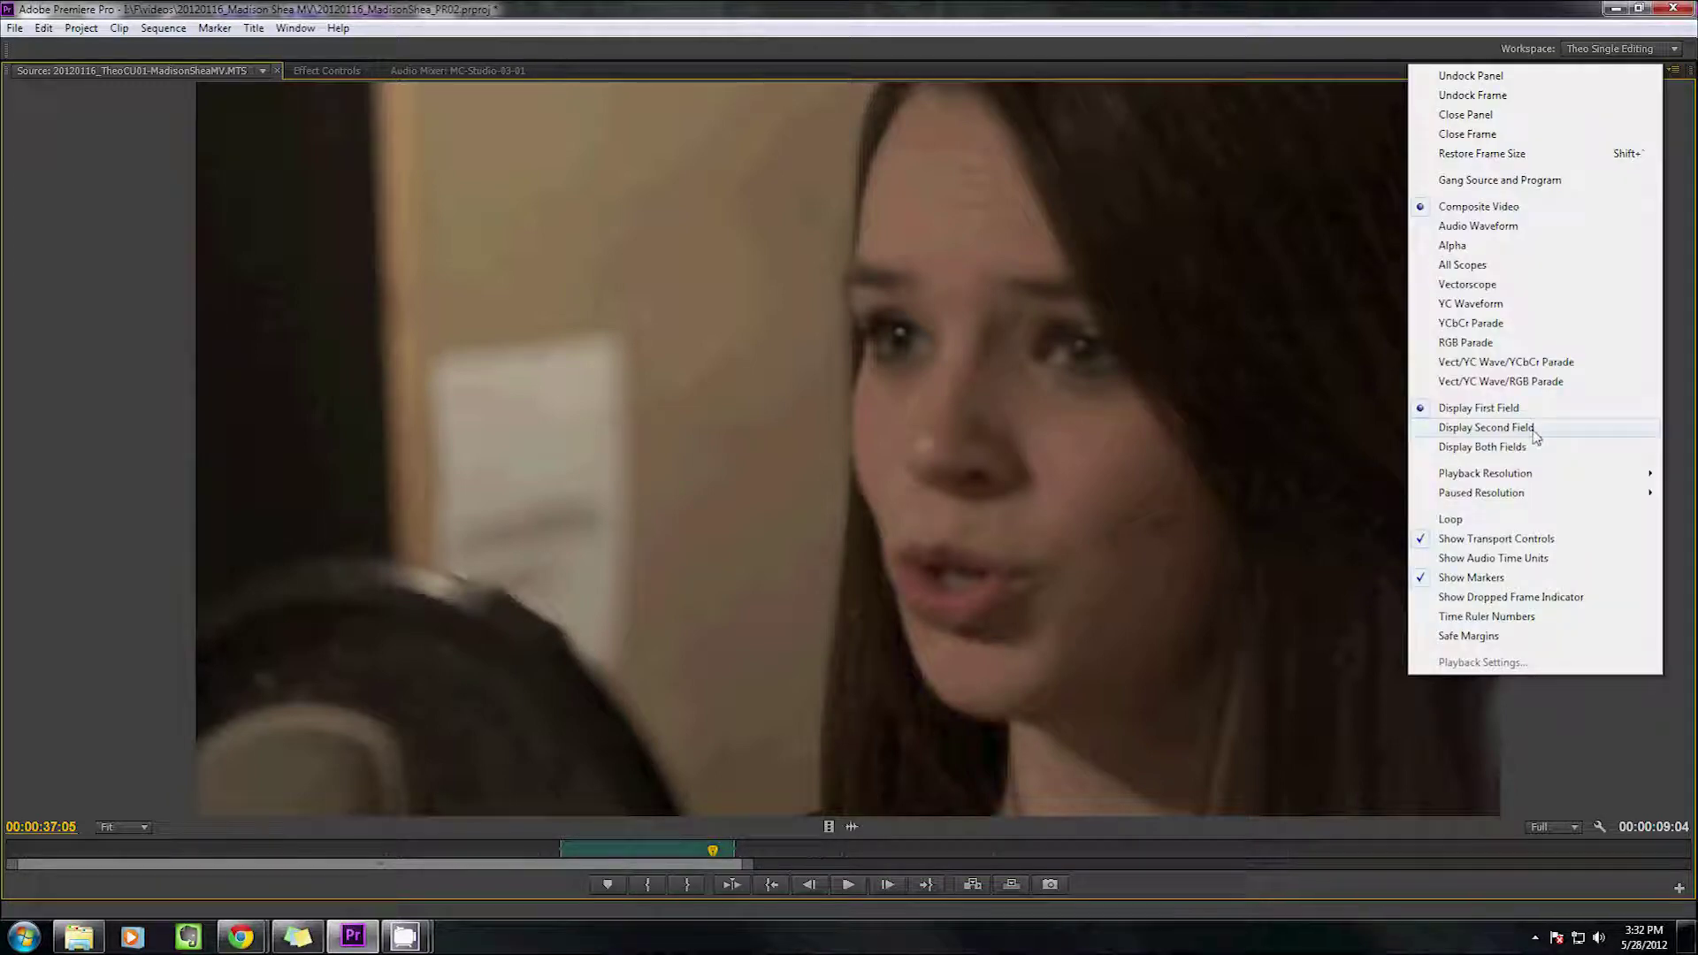
{"action": "left_click", "coordinate": [656, 883]}
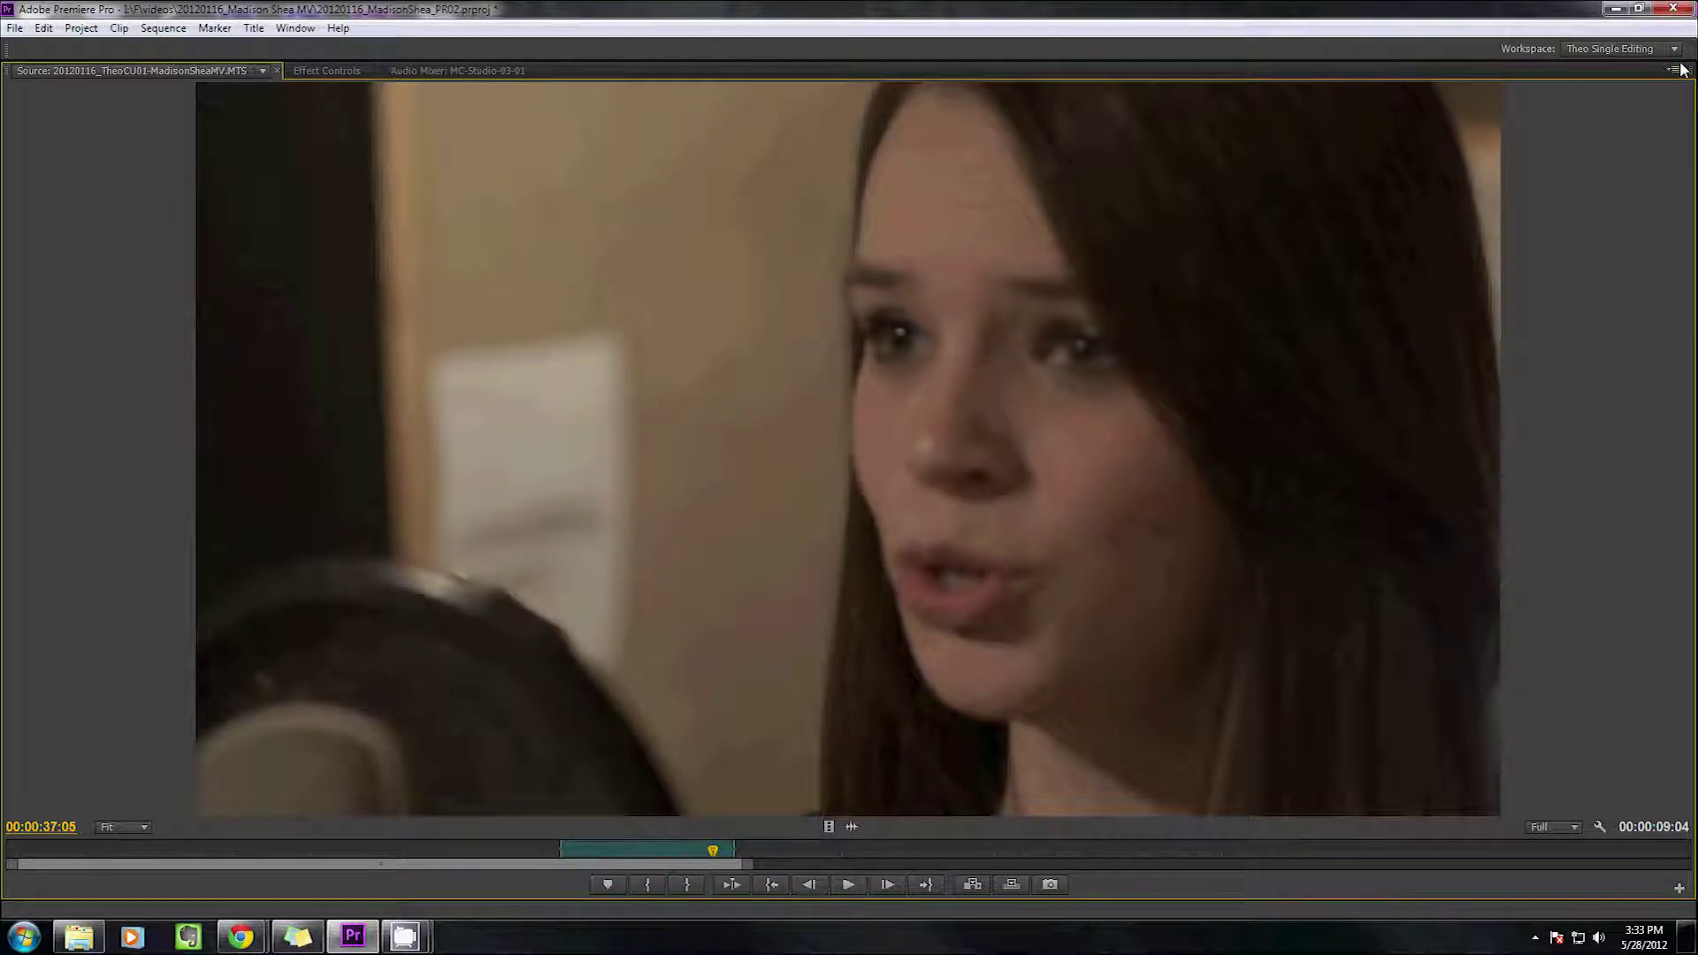
Switch the time display to audio time units, move the playhead to 00:00:38:30924 and return the display to frames
{"action": "left_click", "coordinate": [1679, 69]}
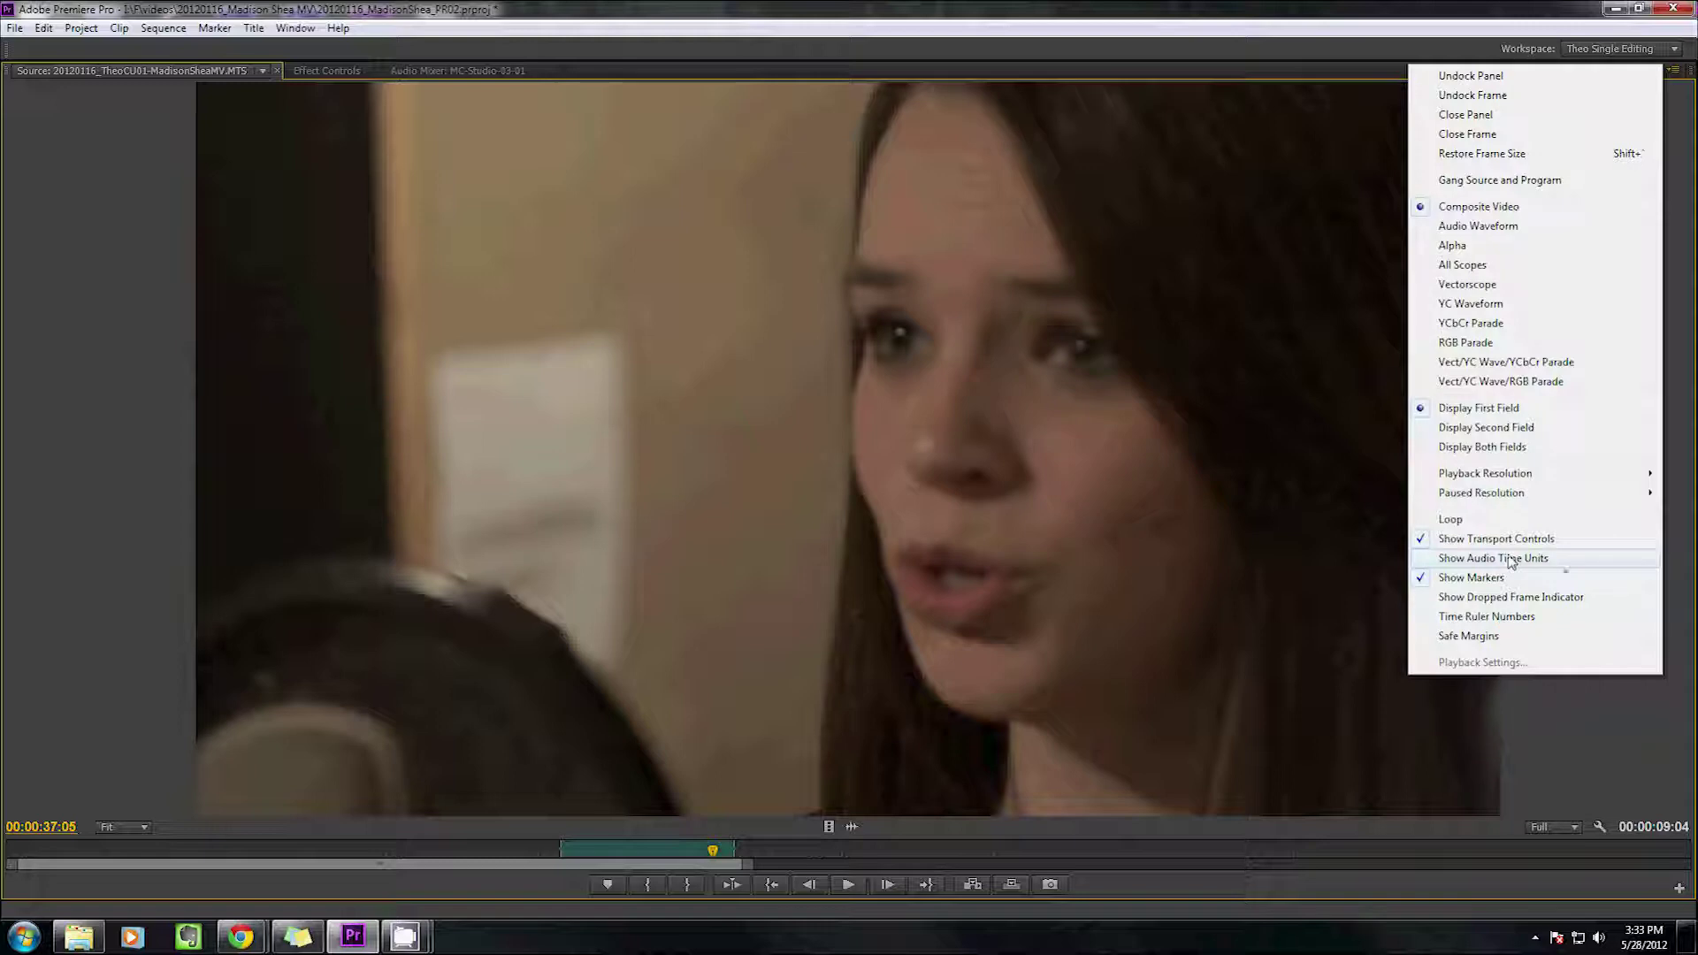
{"action": "left_click", "coordinate": [1559, 559]}
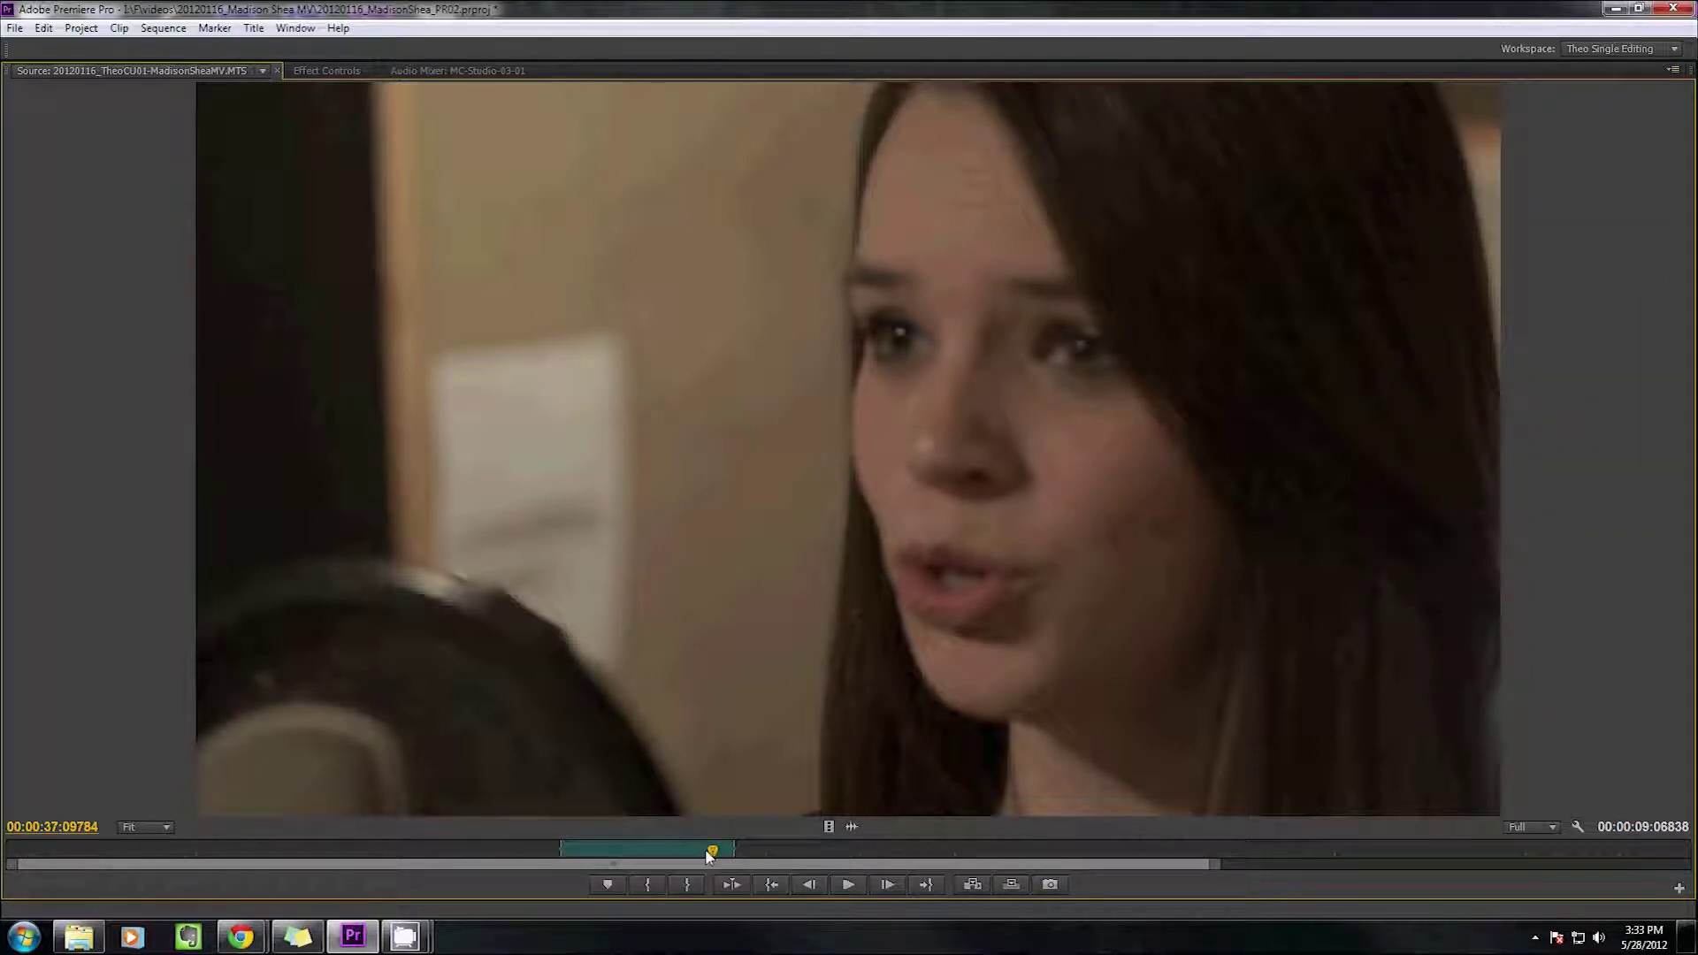
{"action": "left_click_drag", "start_coordinate": [707, 854], "coordinate": [740, 853]}
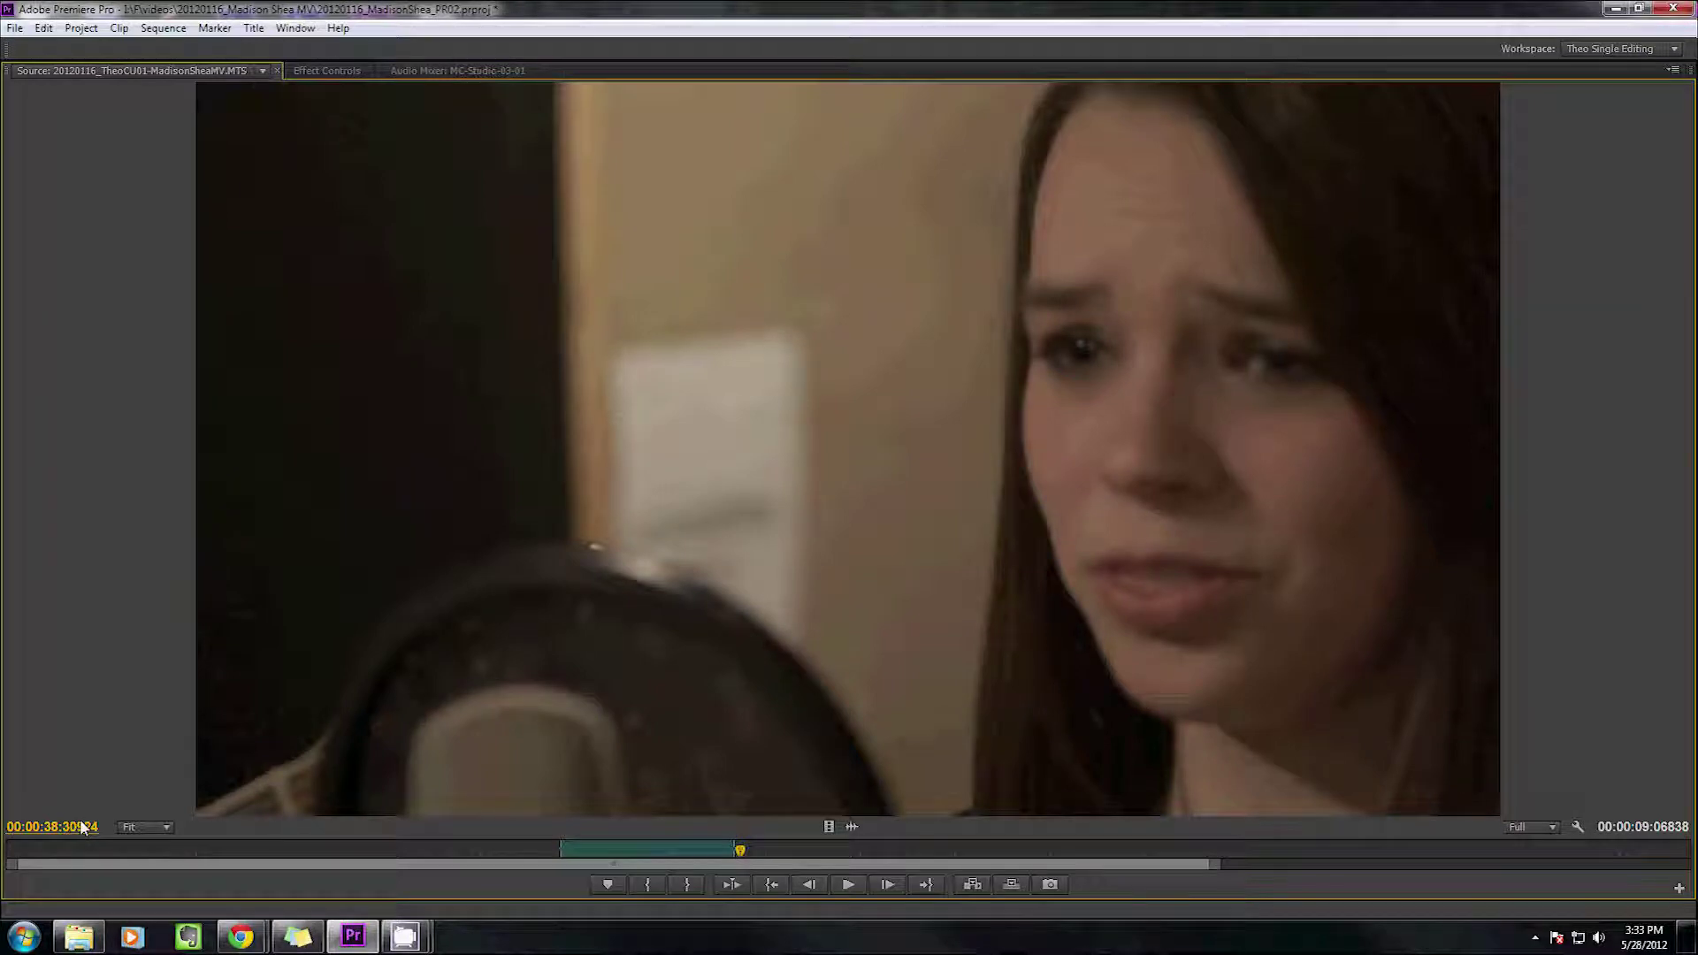
{"action": "left_click", "coordinate": [1674, 71]}
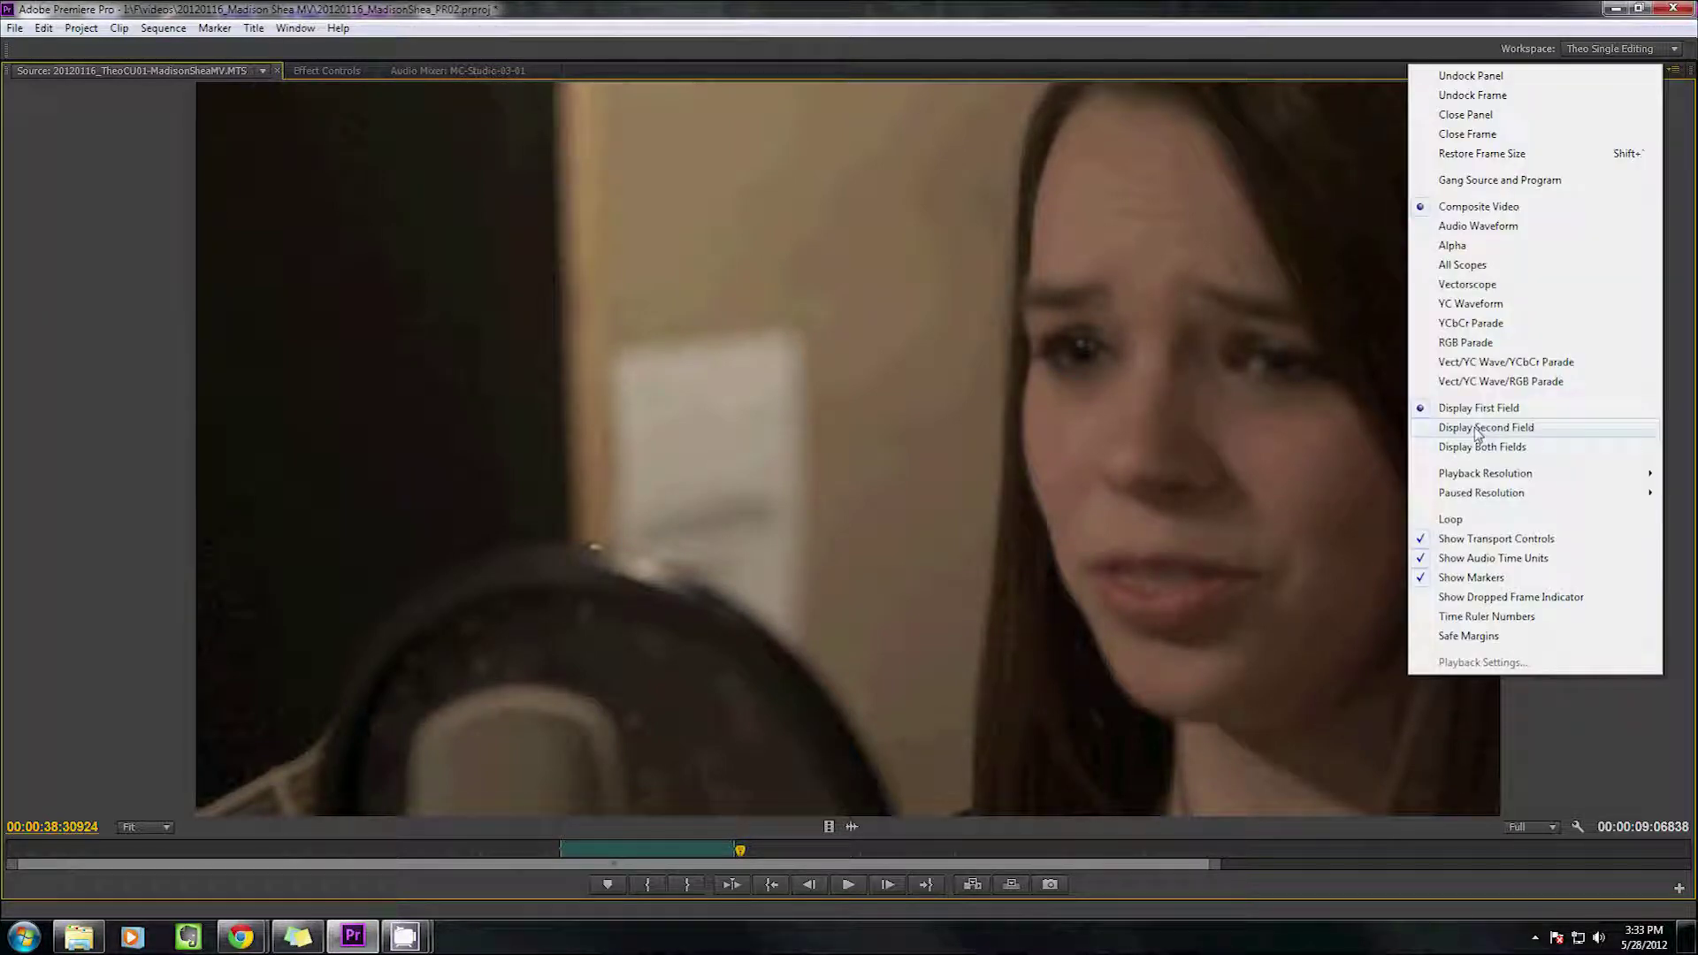
{"action": "left_click", "coordinate": [1515, 557]}
Add three clip markers within the marked range, the first at 00:00:34:10 and the last at 00:00:37:16
{"action": "left_click", "coordinate": [1677, 72]}
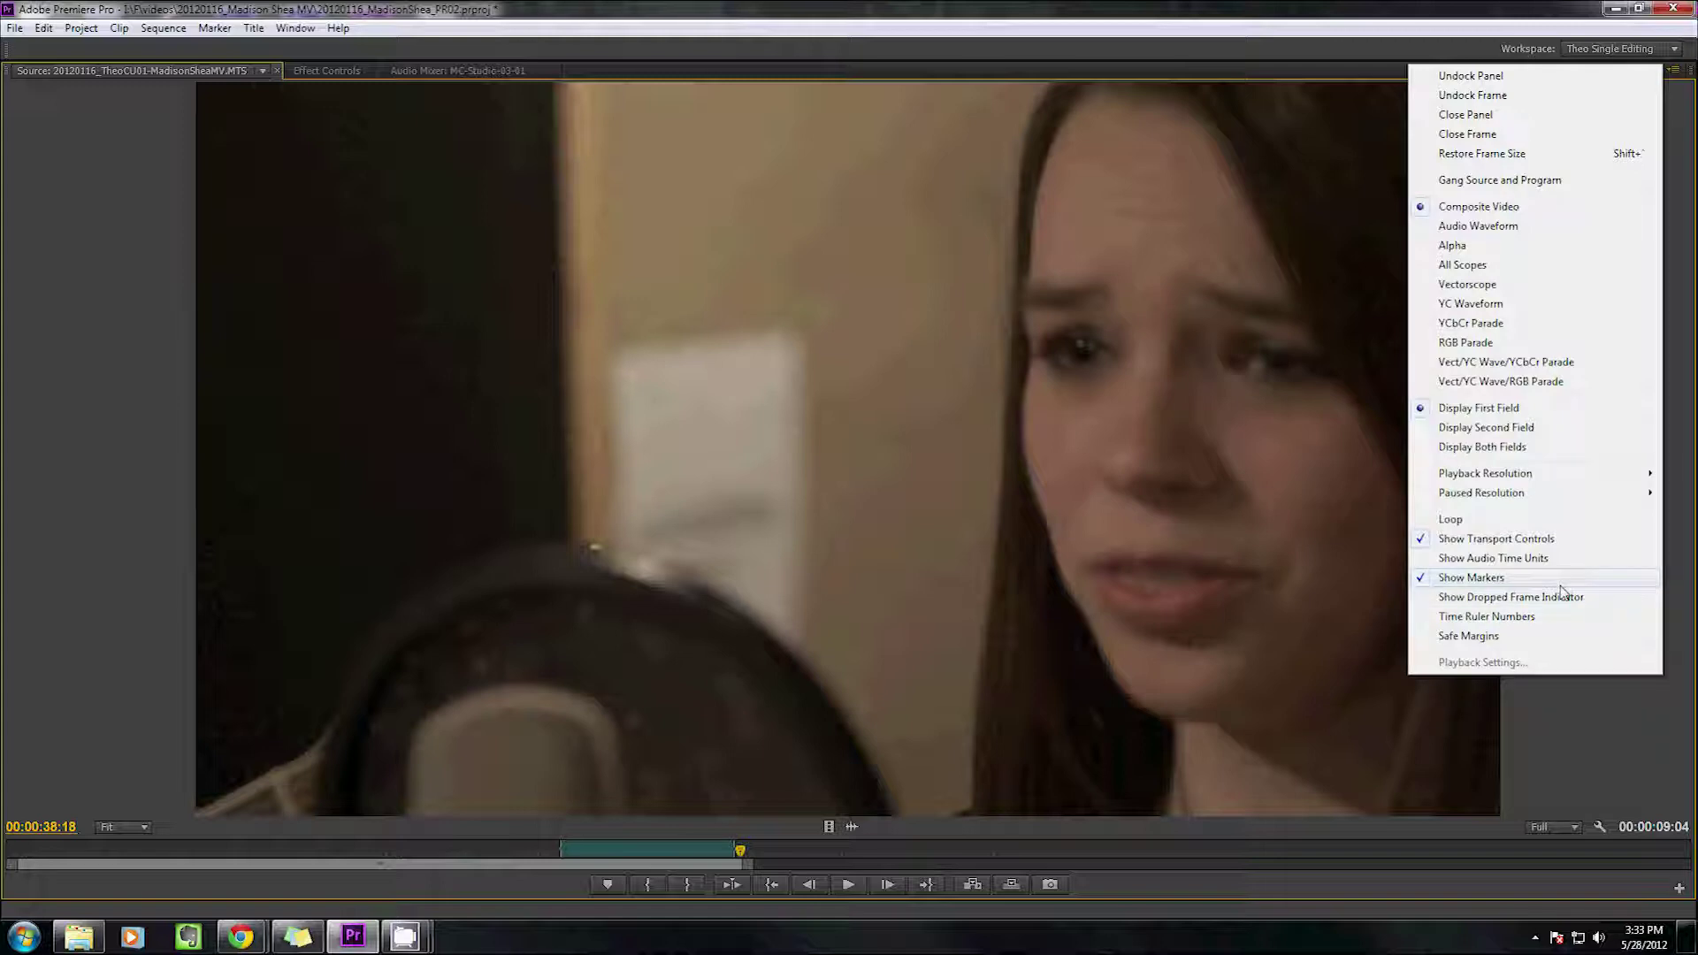
{"action": "left_click_drag", "start_coordinate": [743, 849], "coordinate": [659, 852]}
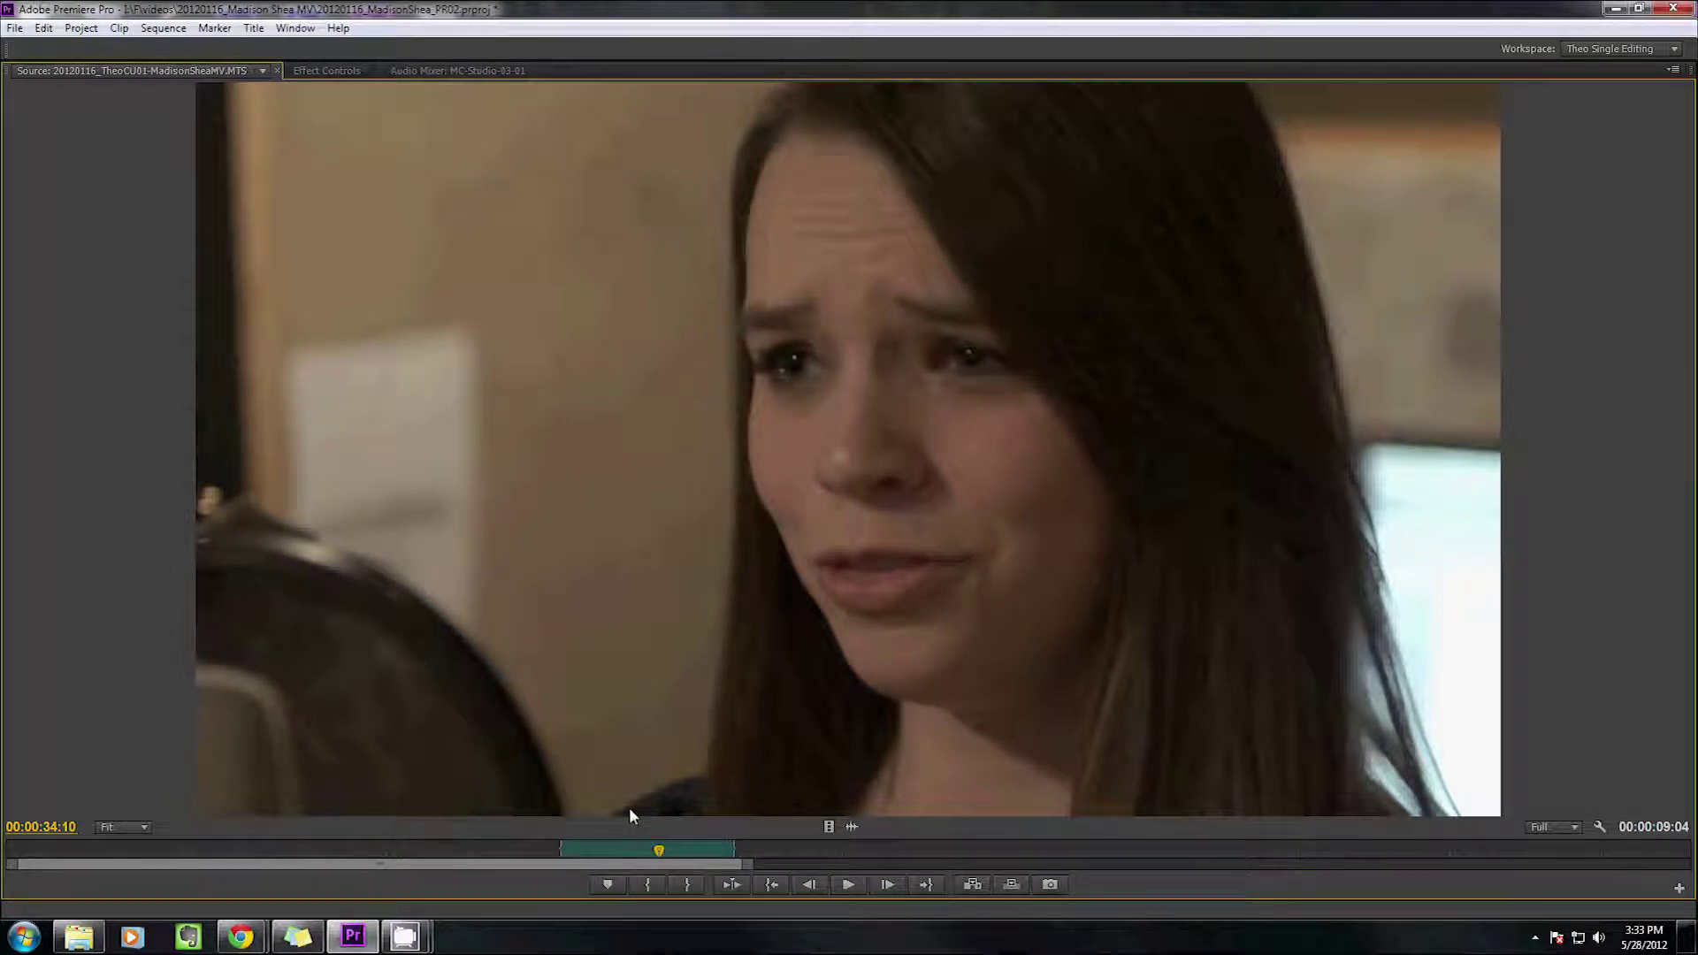
{"action": "left_click", "coordinate": [676, 854]}
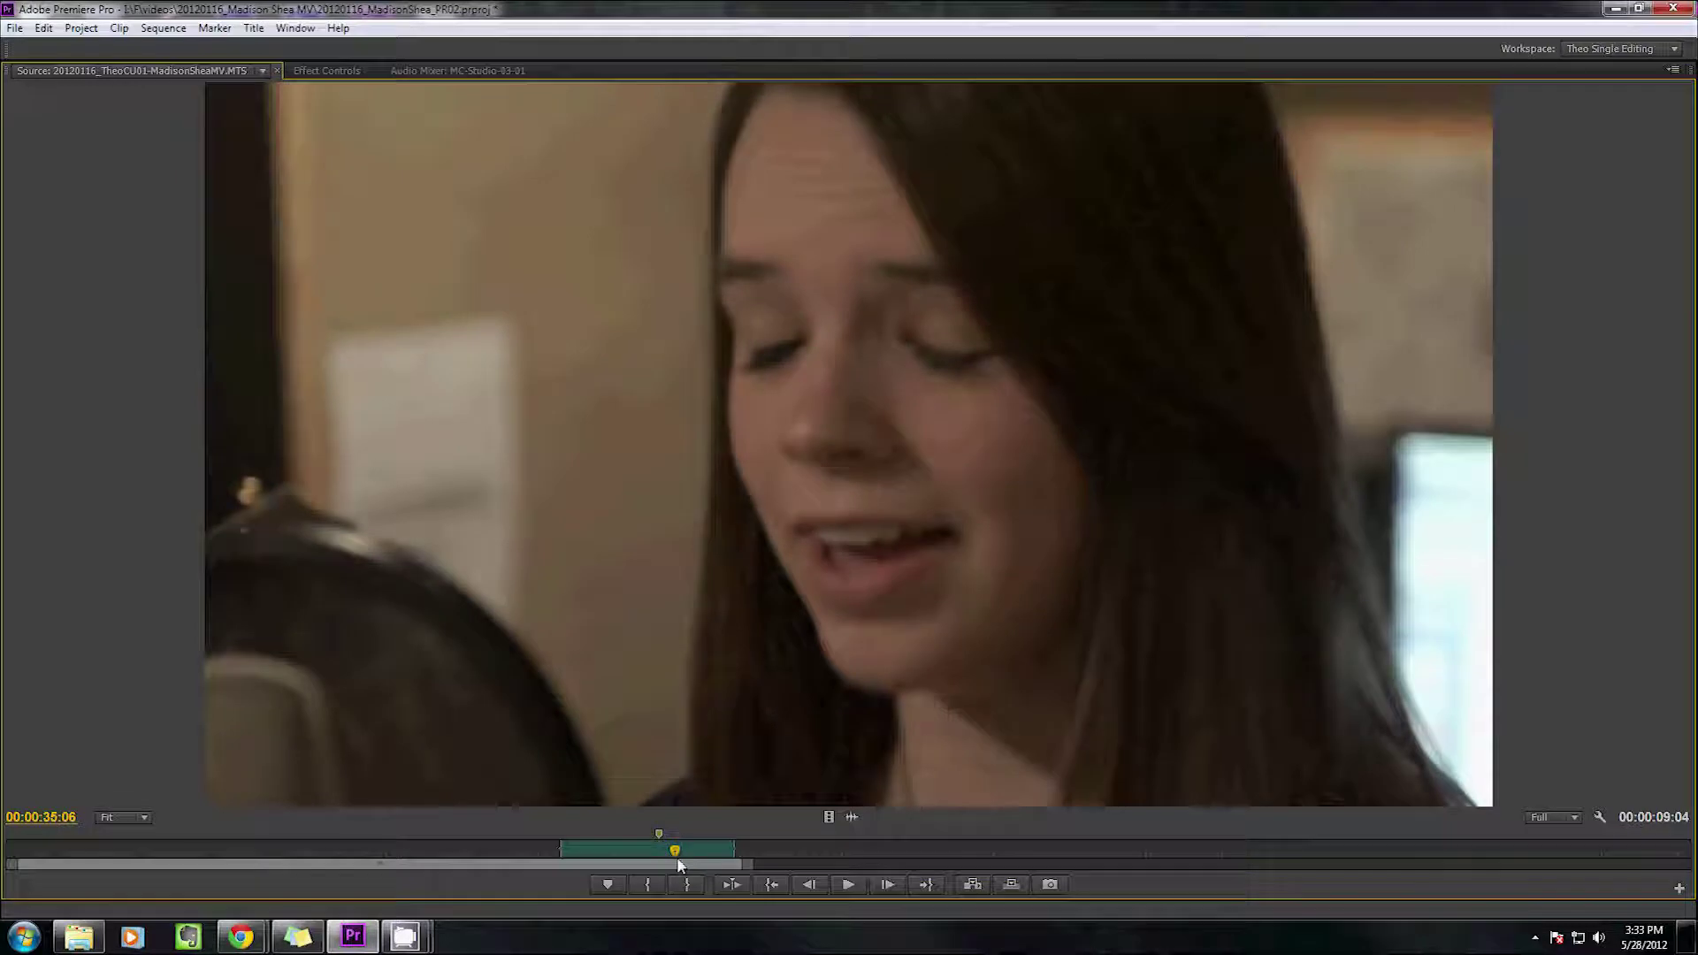
{"action": "left_click", "coordinate": [695, 862]}
{"action": "key", "text": "m"}
{"action": "left_click", "coordinate": [721, 869]}
{"action": "key", "text": "m"}
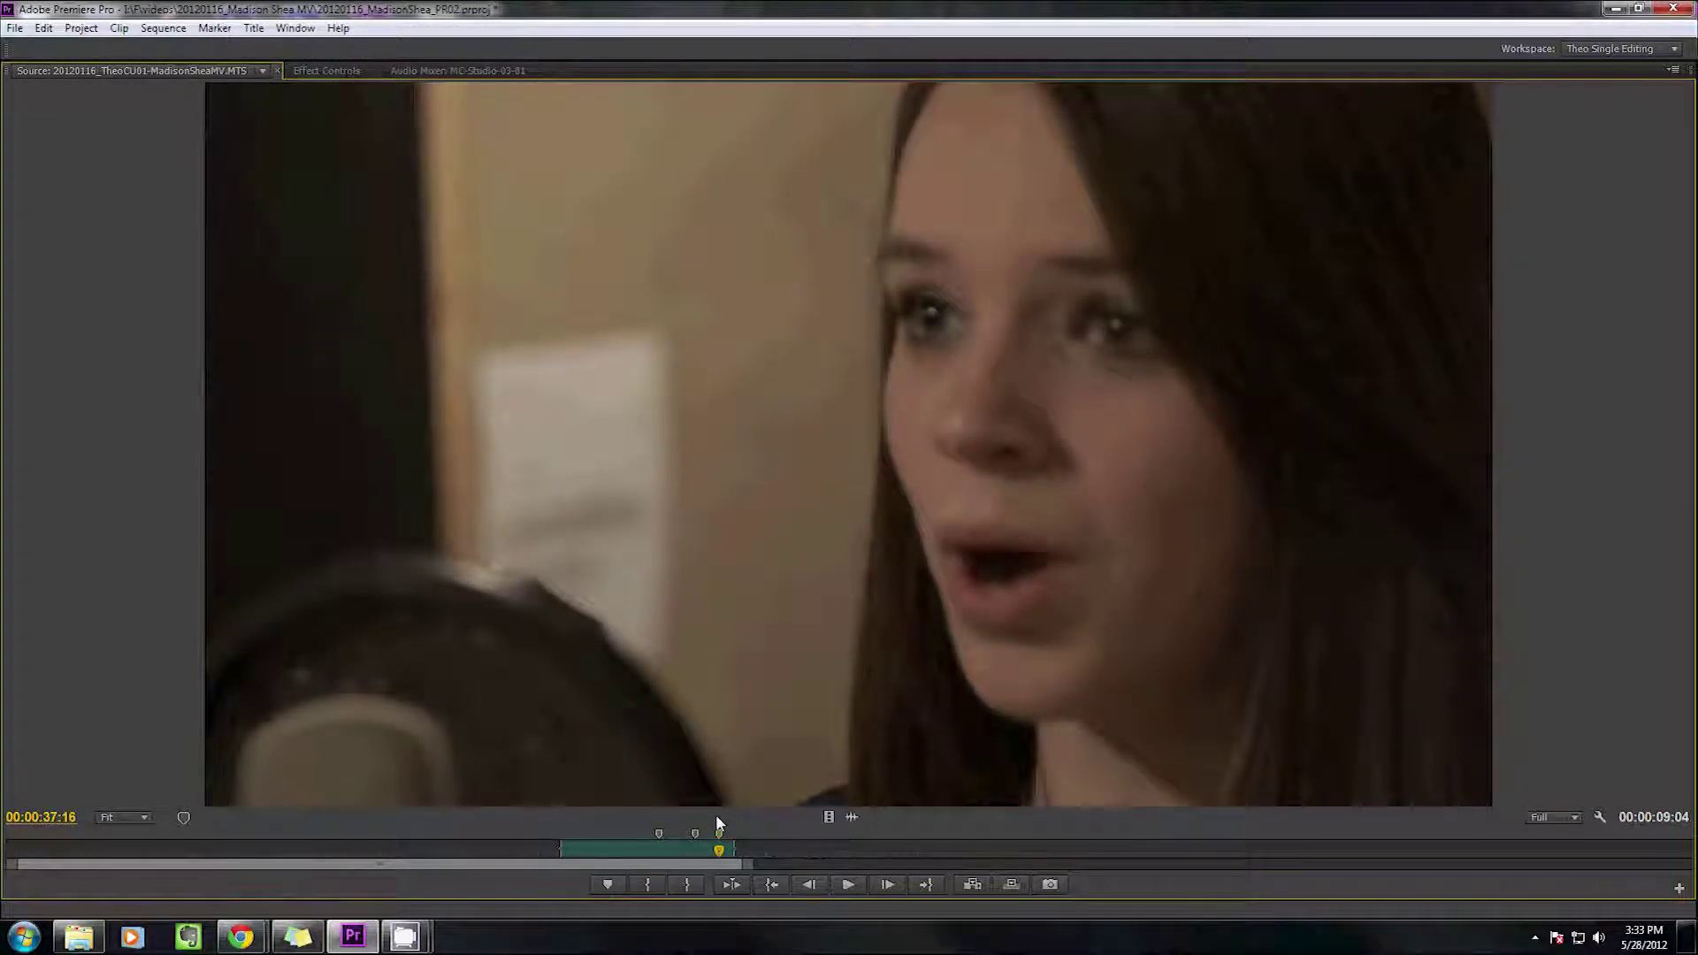
Move the playhead to 00:00:33:08 and add a clip marker there
{"action": "left_click", "coordinate": [661, 849]}
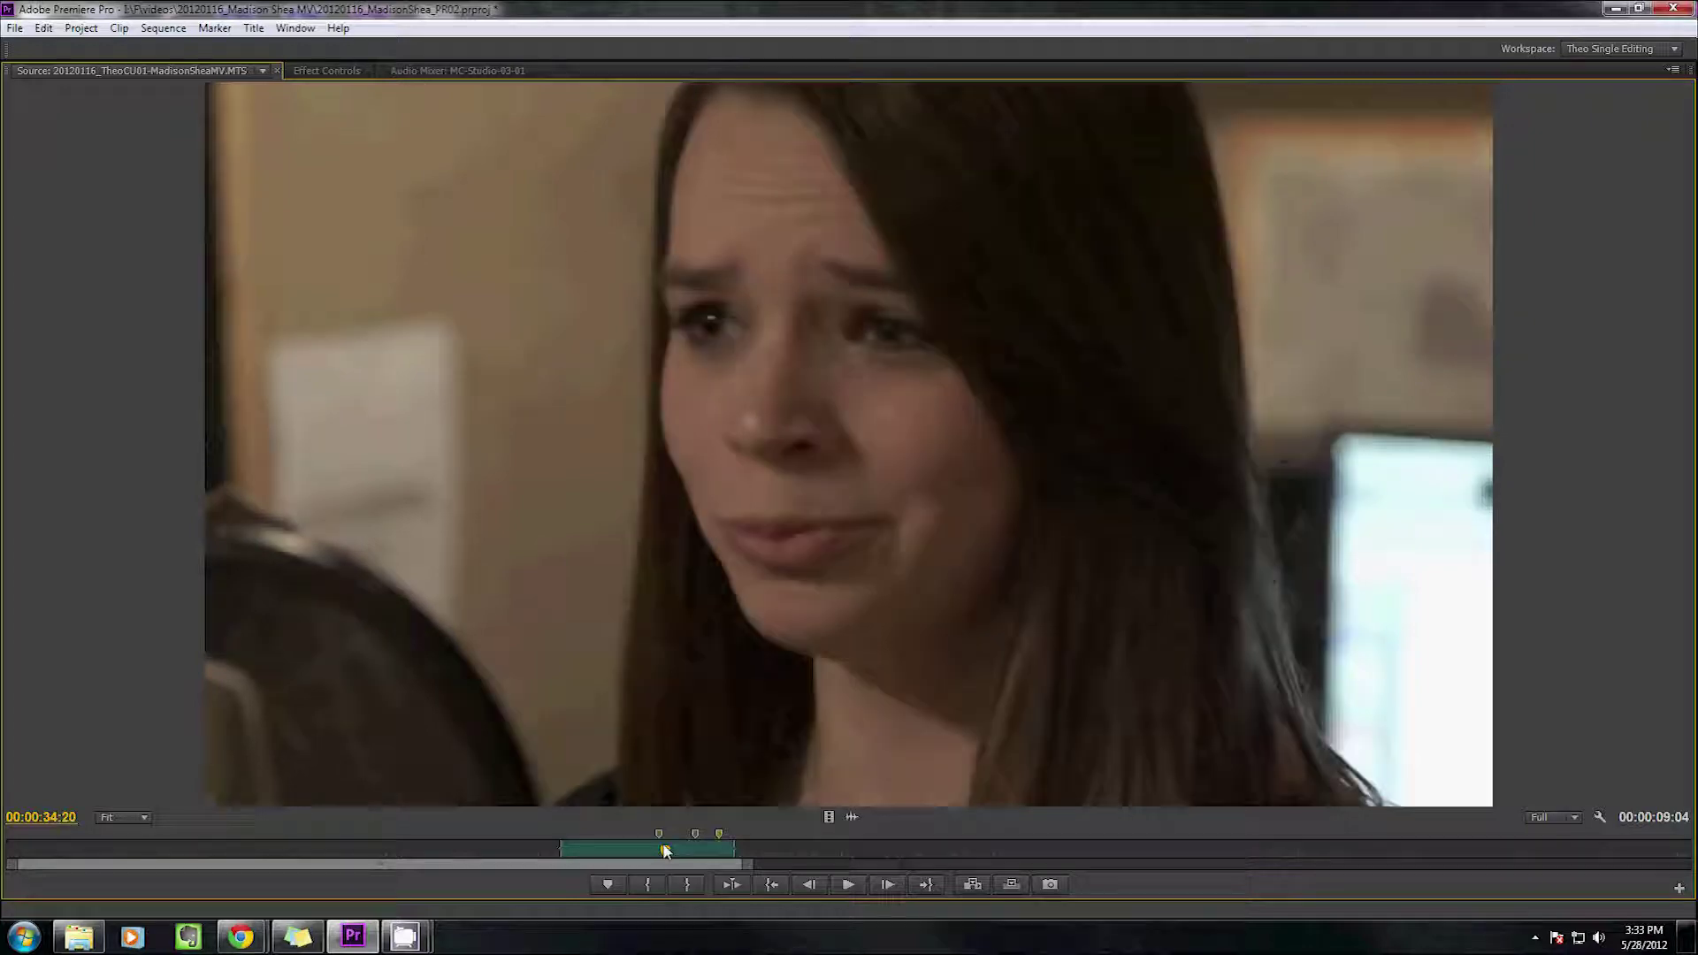
{"action": "left_click", "coordinate": [639, 849]}
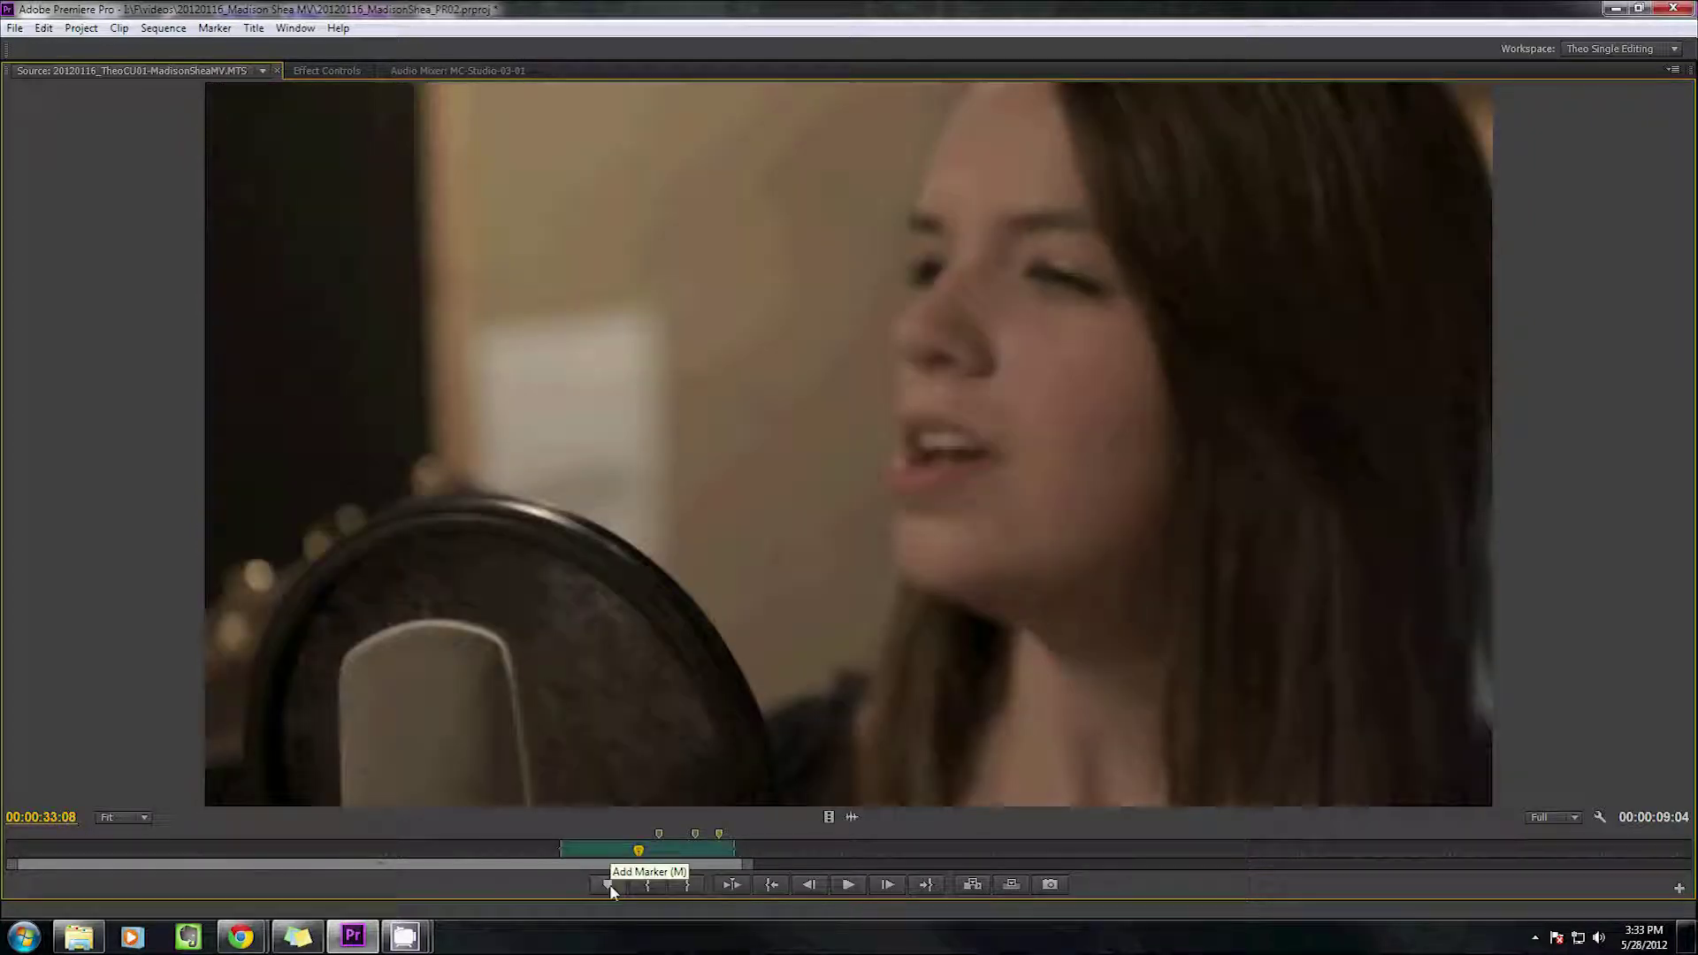
{"action": "left_click", "coordinate": [609, 885]}
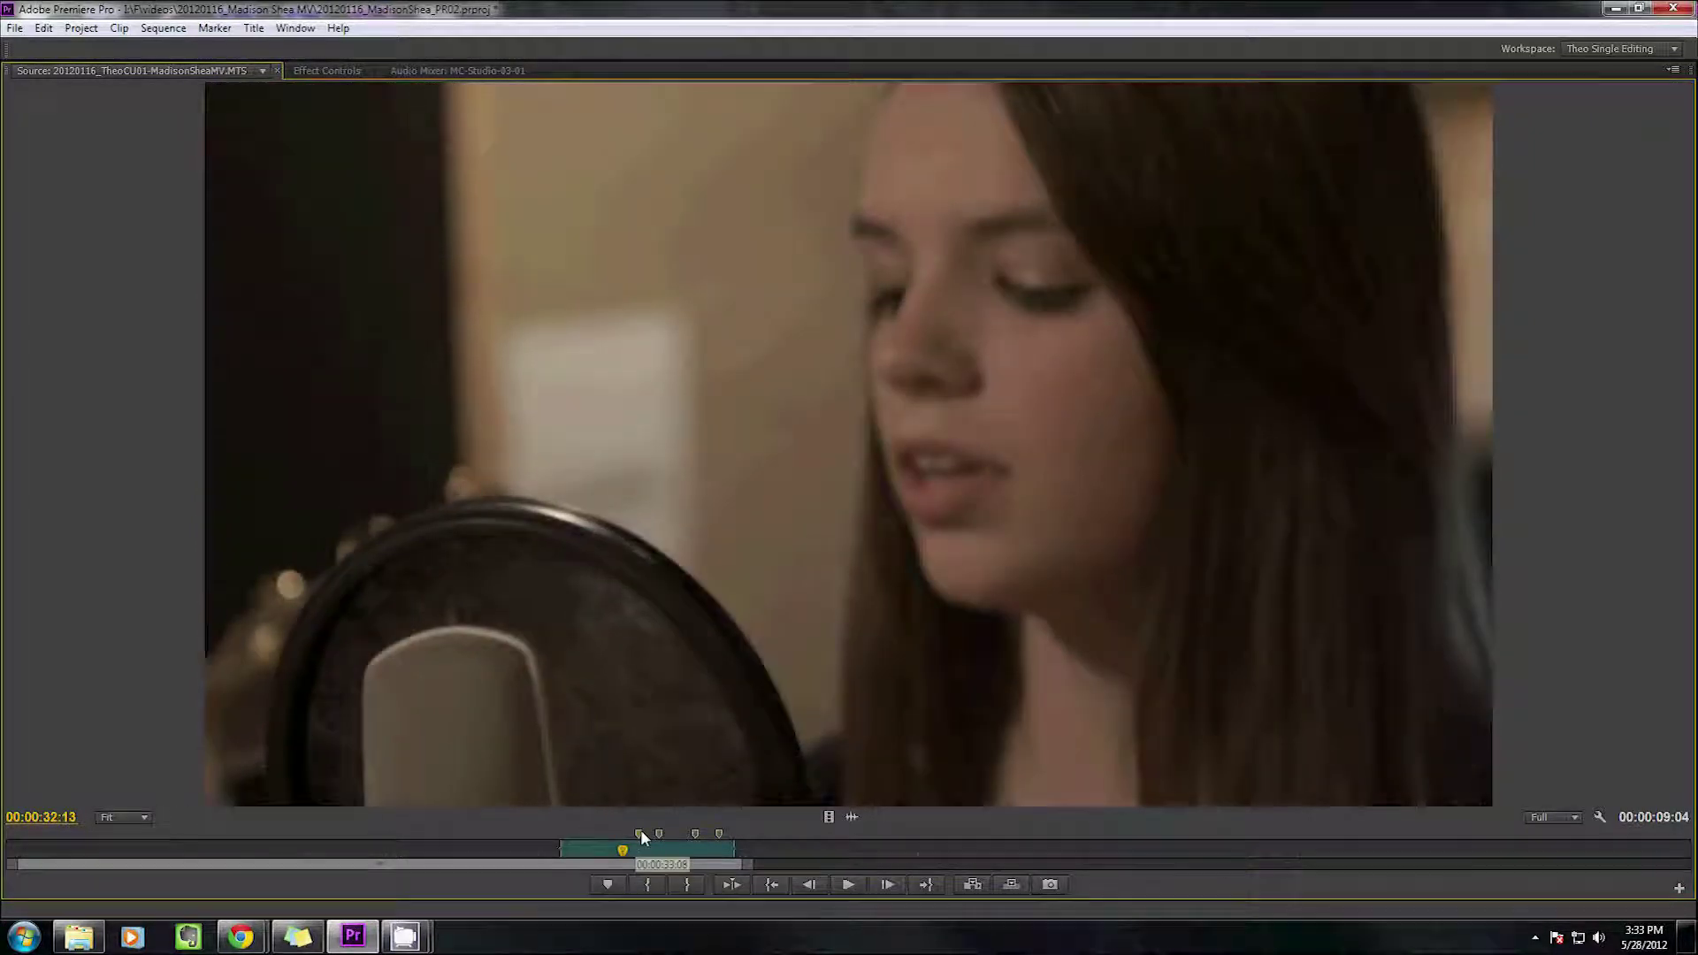
Play the clip from near its In point and add a marker during playback near 00:00:32:11
{"action": "left_click", "coordinate": [639, 851]}
{"action": "left_click", "coordinate": [625, 851]}
{"action": "left_click", "coordinate": [579, 851]}
{"action": "key", "text": "space"}
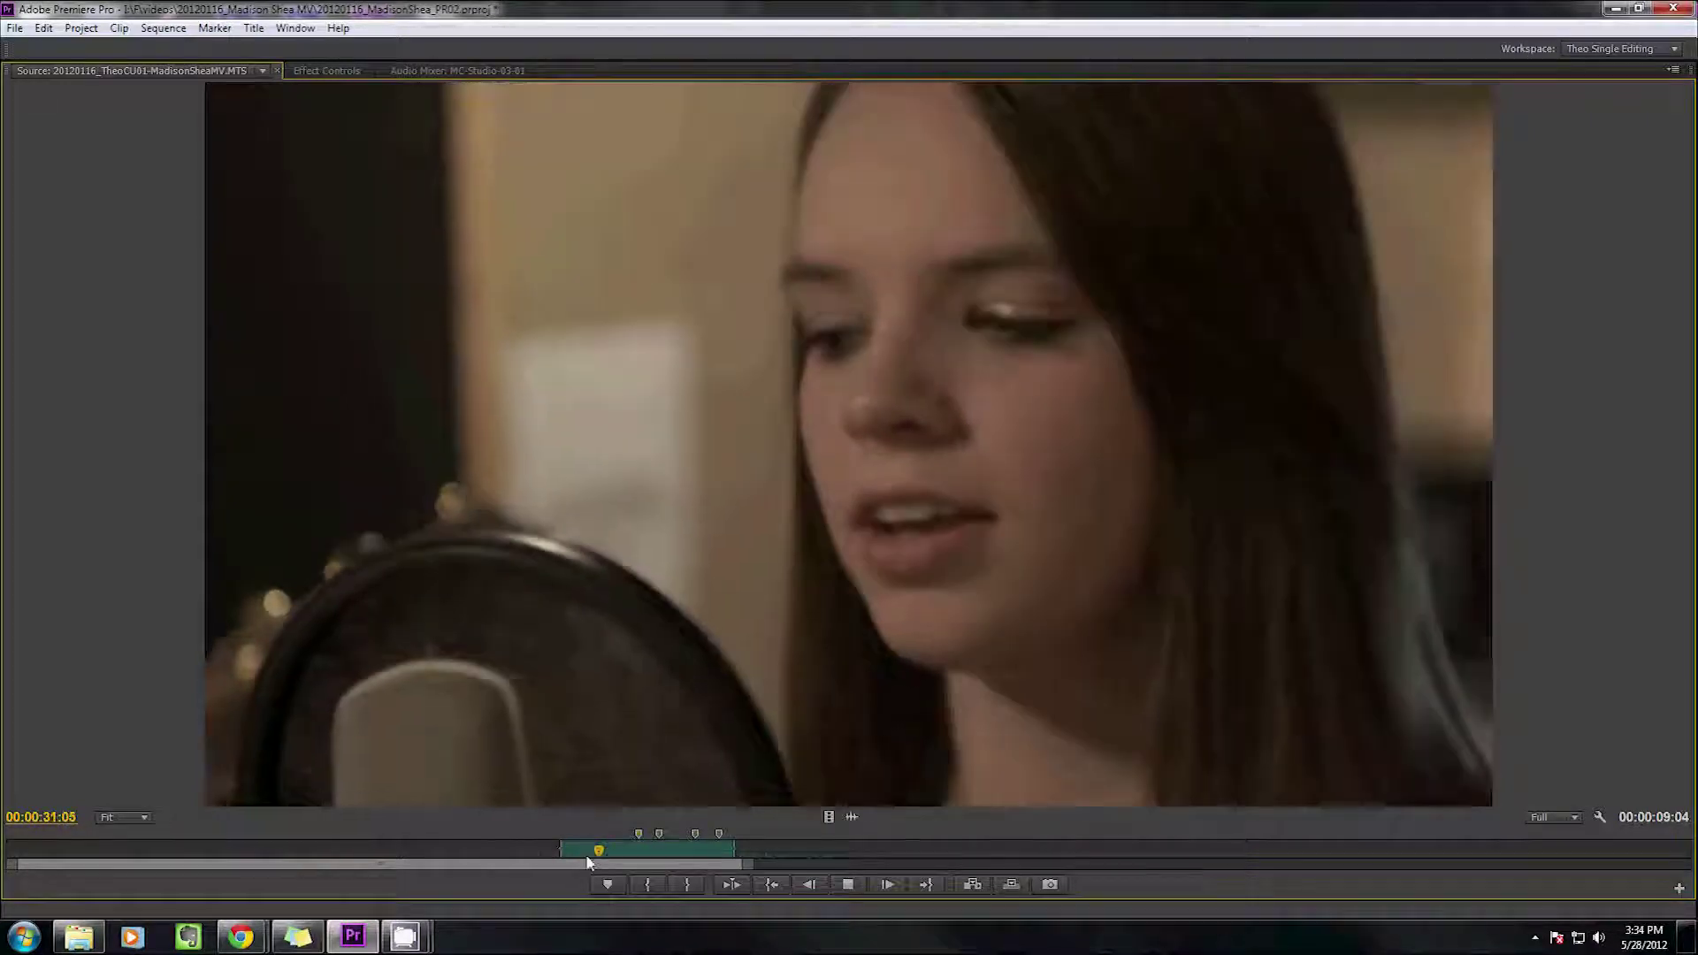
{"action": "key", "text": "KP_Multiply"}
{"action": "key", "text": "space"}
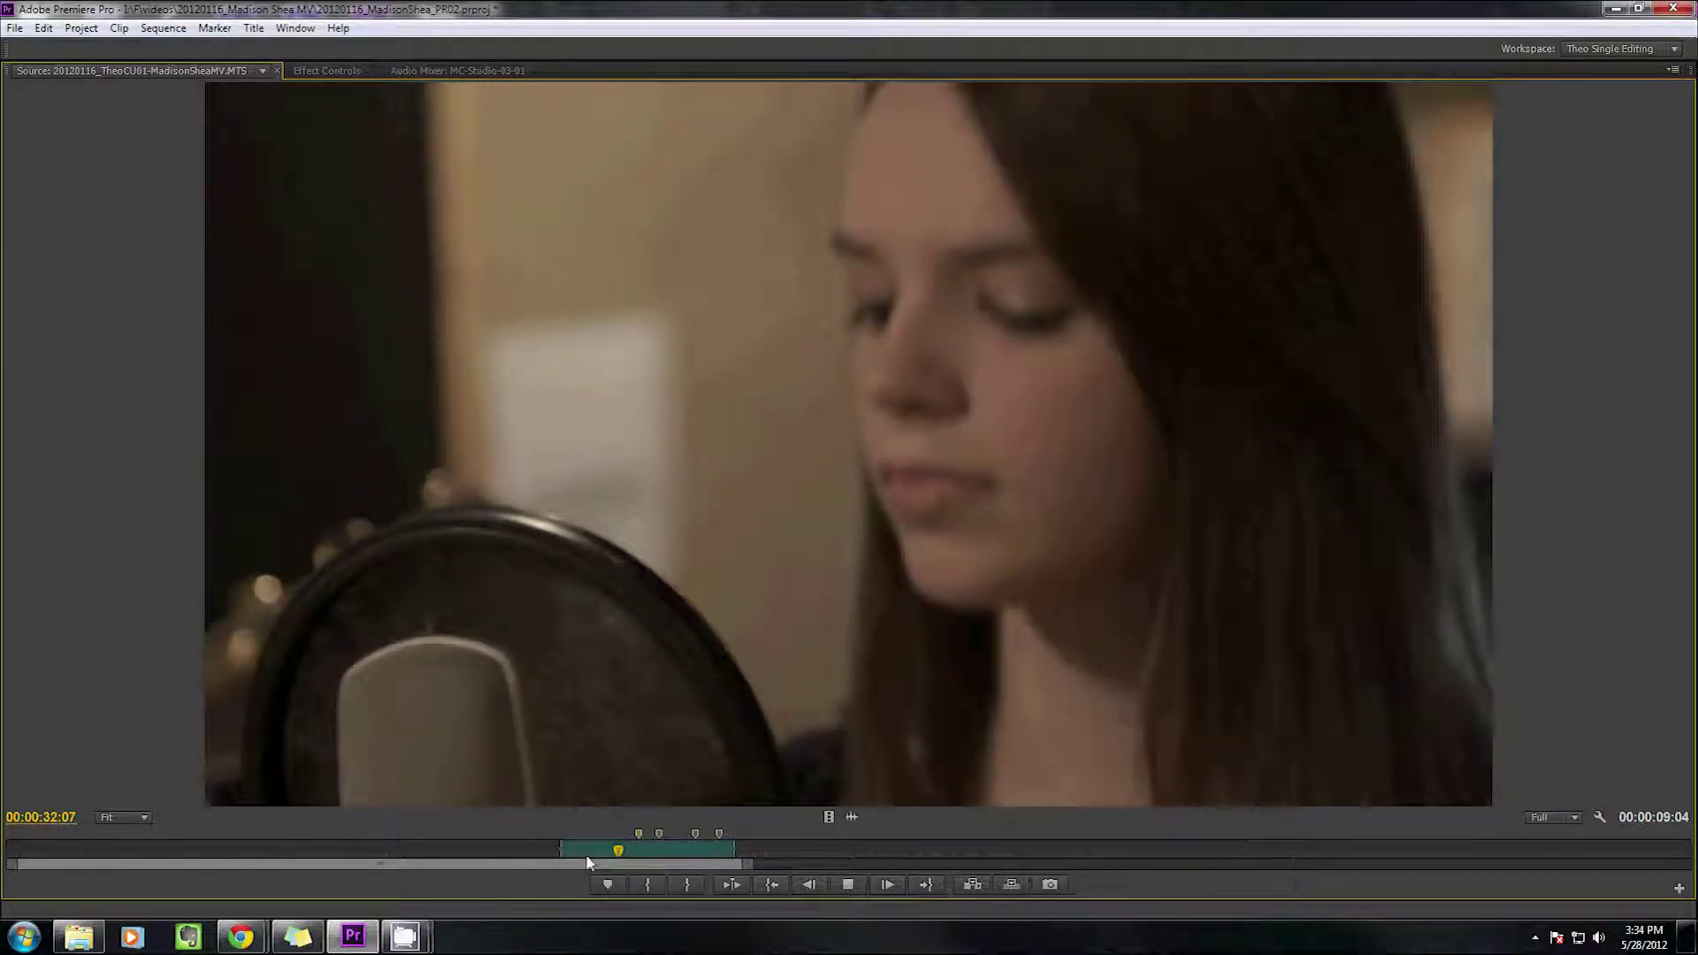
Move the playhead to 00:00:36:03, hide the clip markers in the Source Monitor and show them again
{"action": "left_click", "coordinate": [693, 836]}
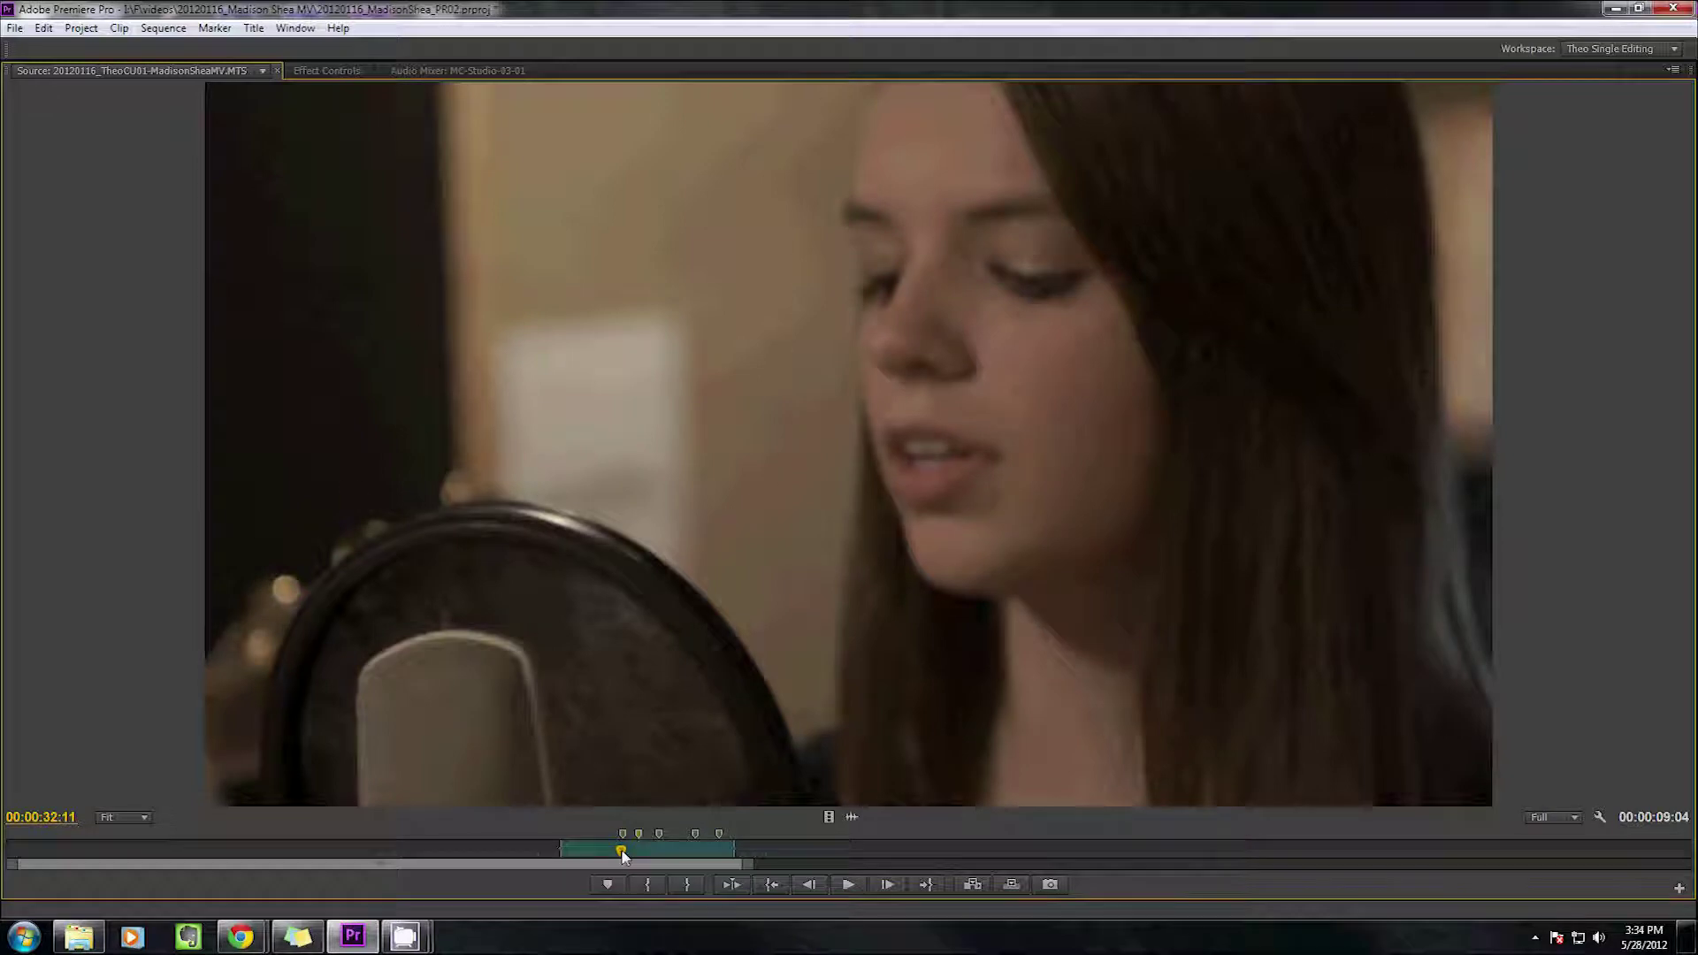
{"action": "left_click", "coordinate": [1672, 69]}
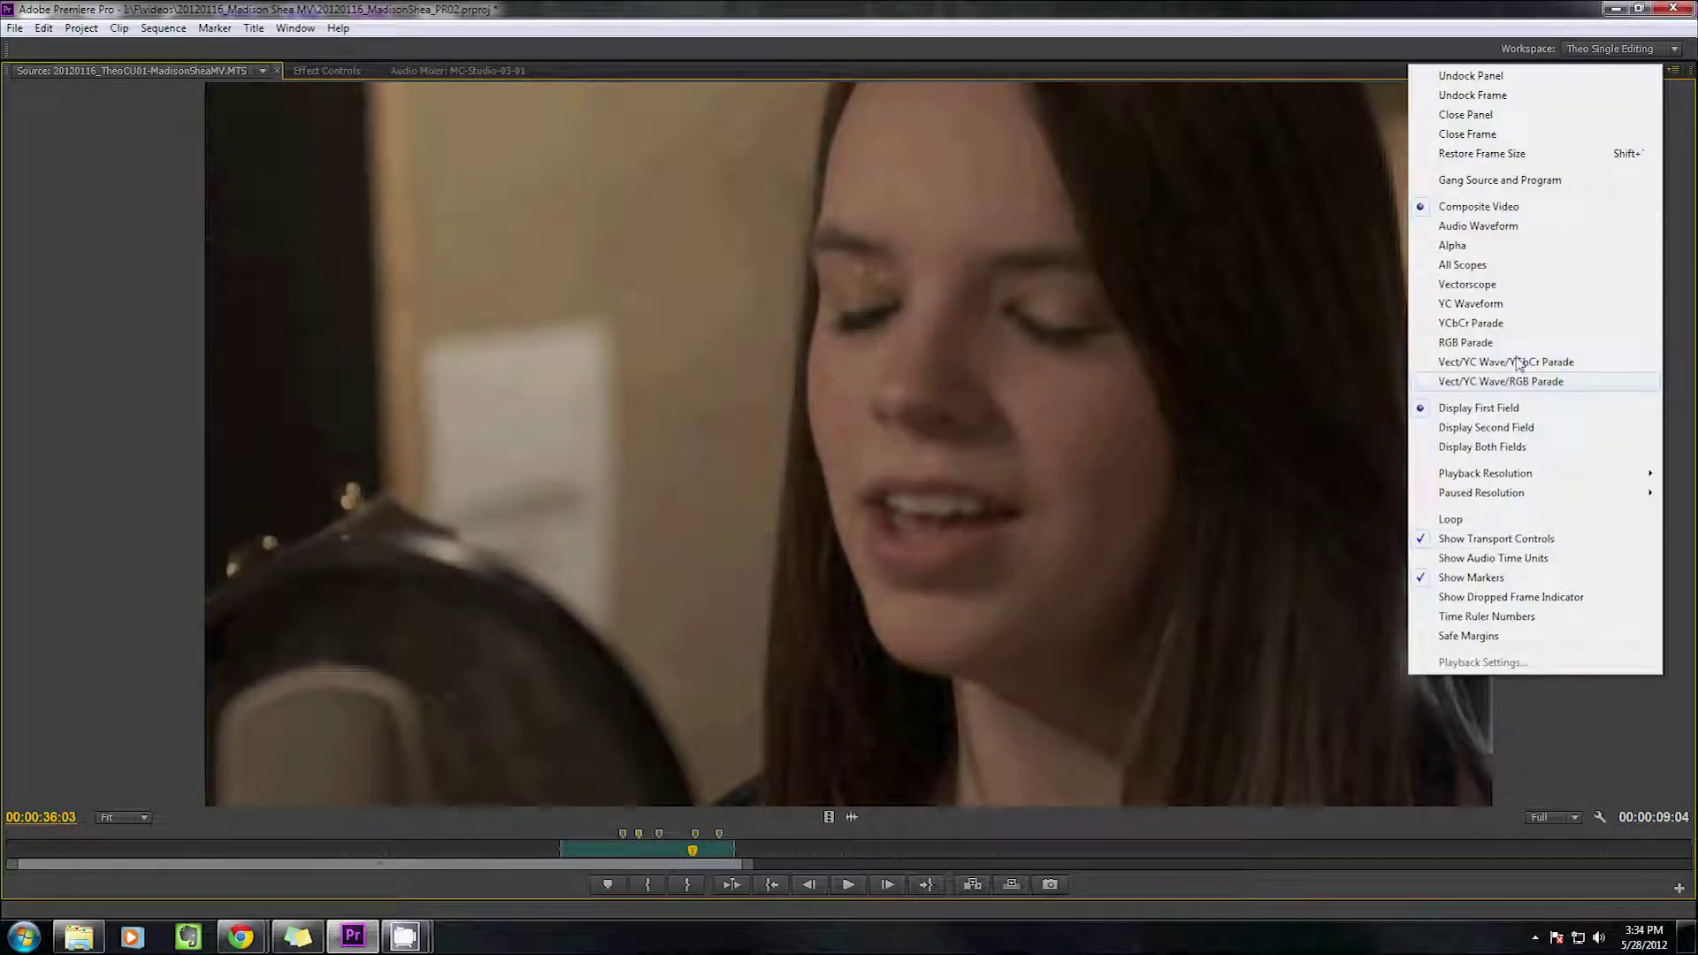
{"action": "left_click", "coordinate": [1503, 578]}
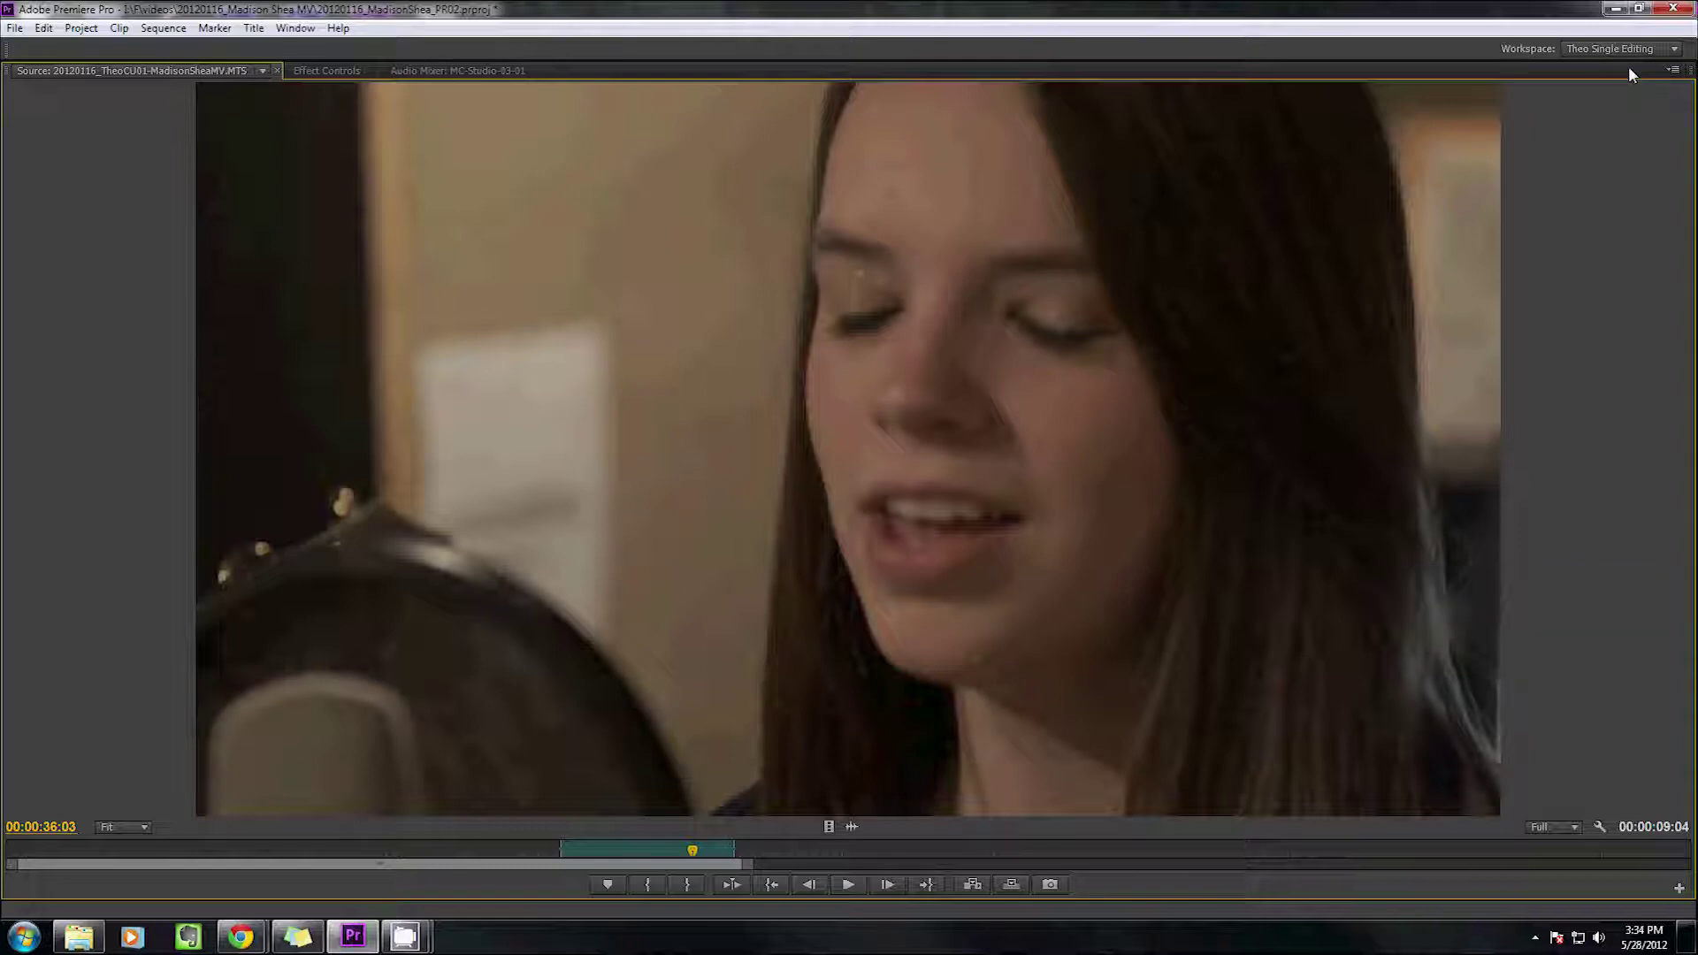
{"action": "left_click", "coordinate": [1672, 69]}
{"action": "left_click", "coordinate": [1495, 577]}
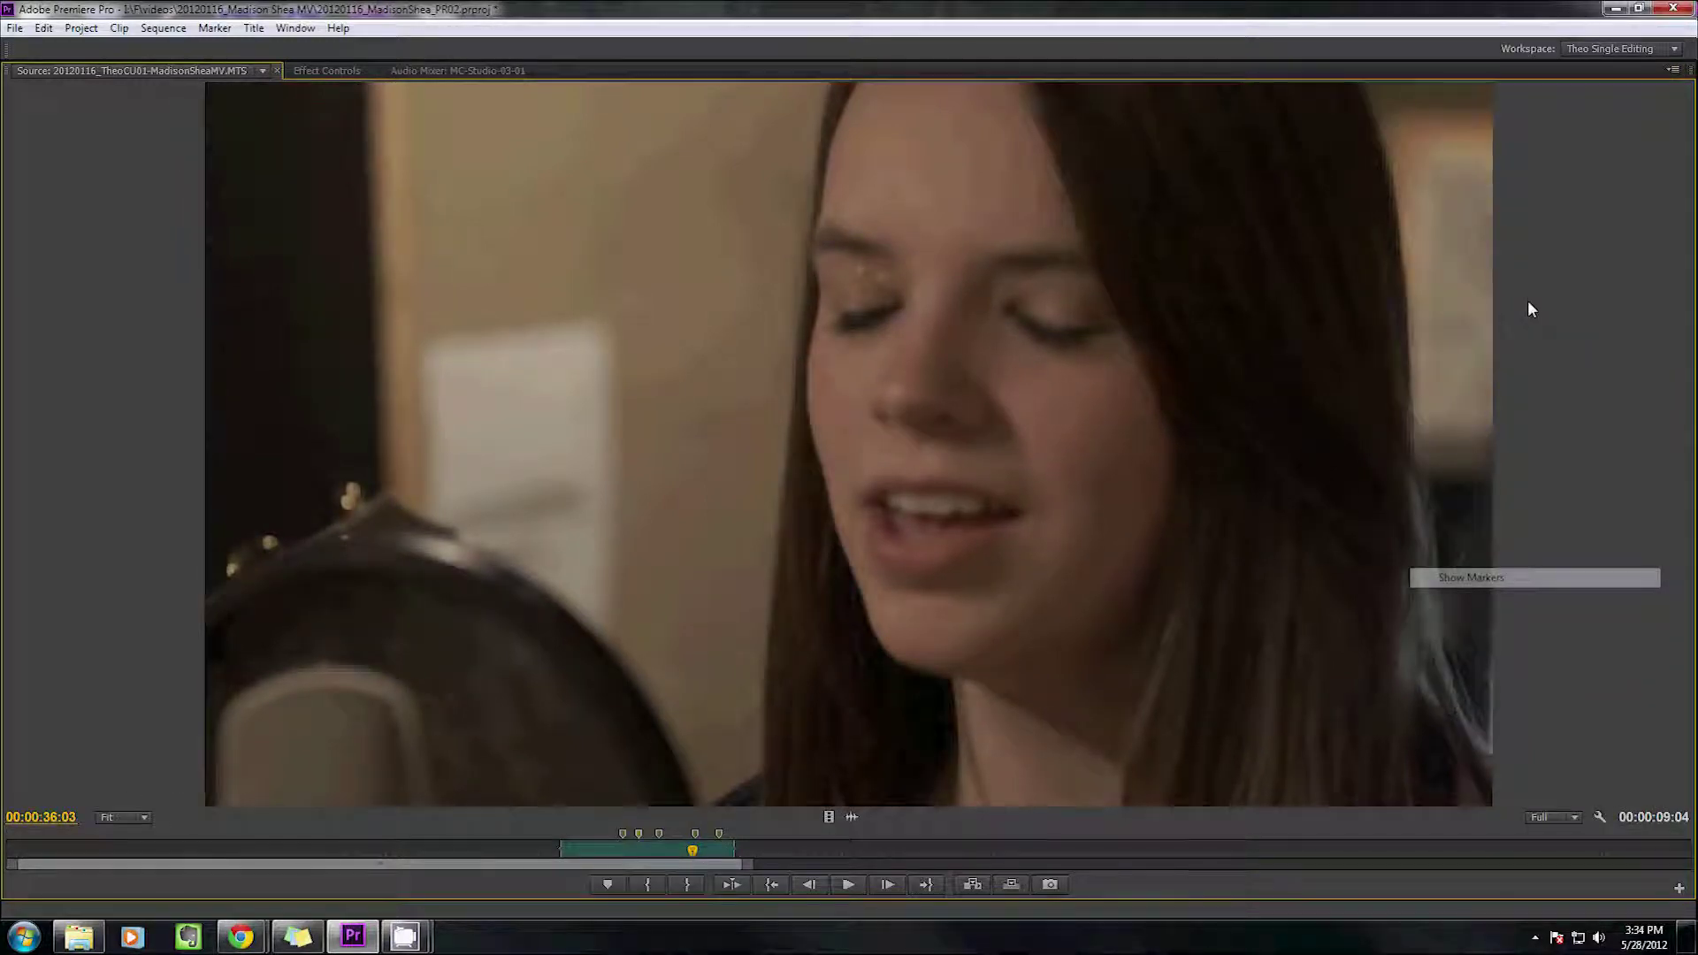
Turn on the dropped frame indicator, check it for dropped frames while the clip plays, and turn it off again
{"action": "left_click", "coordinate": [1672, 69]}
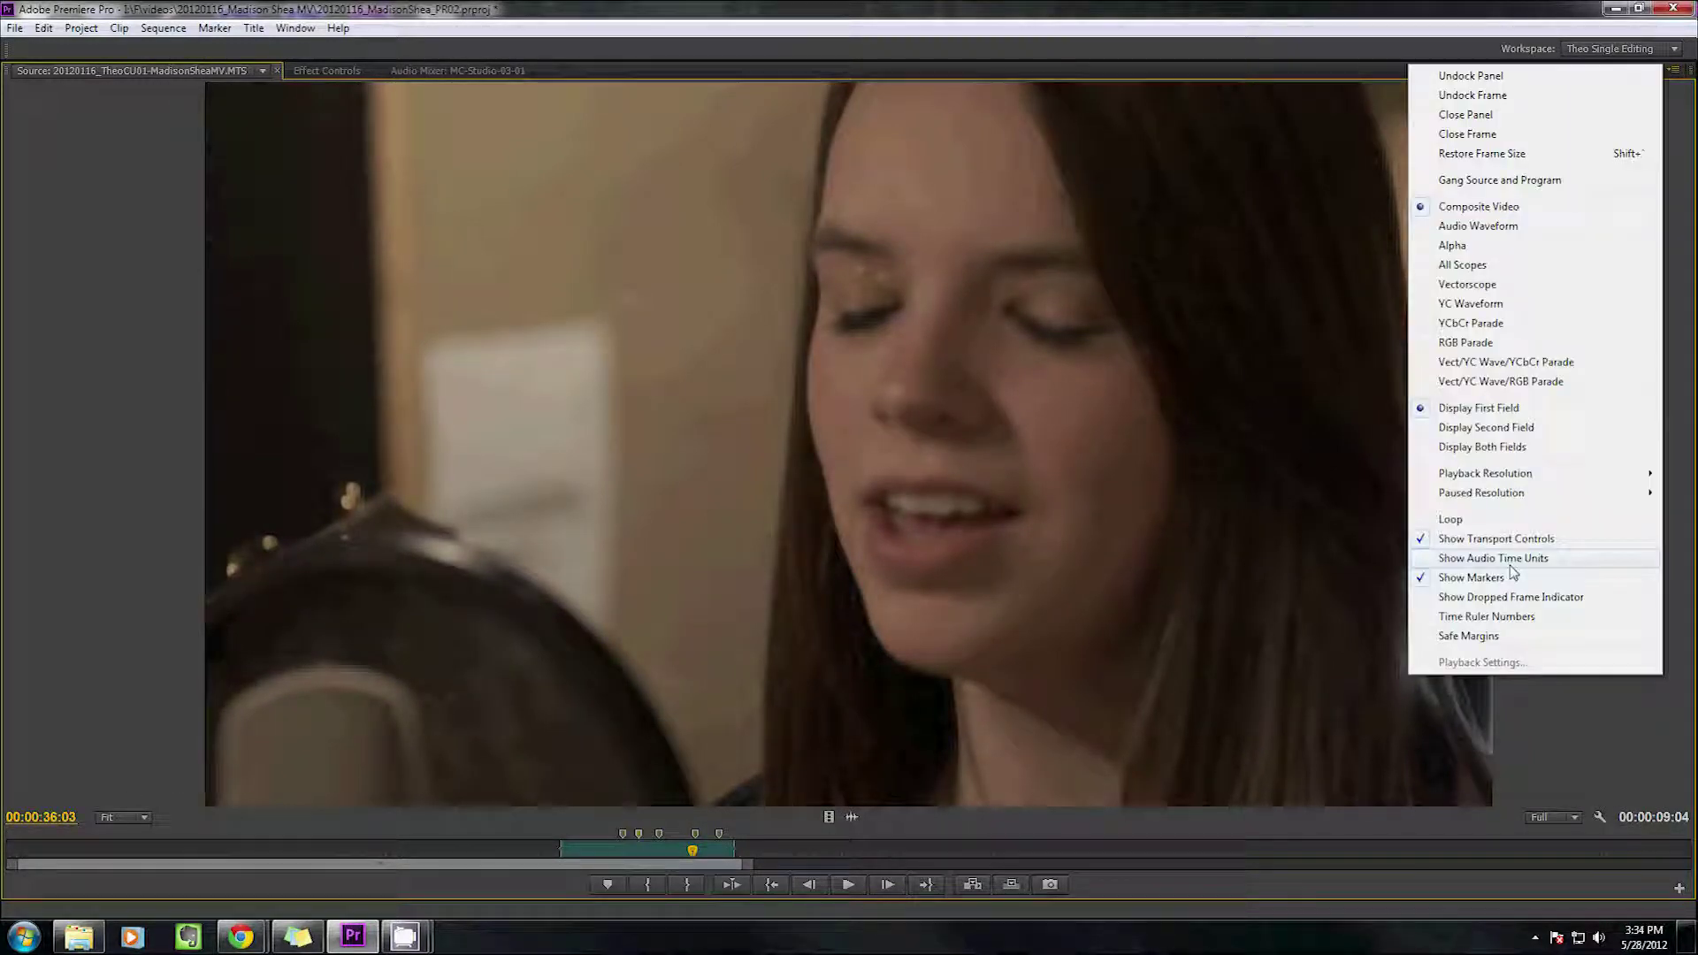
{"action": "left_click", "coordinate": [1550, 597]}
{"action": "key", "text": "space"}
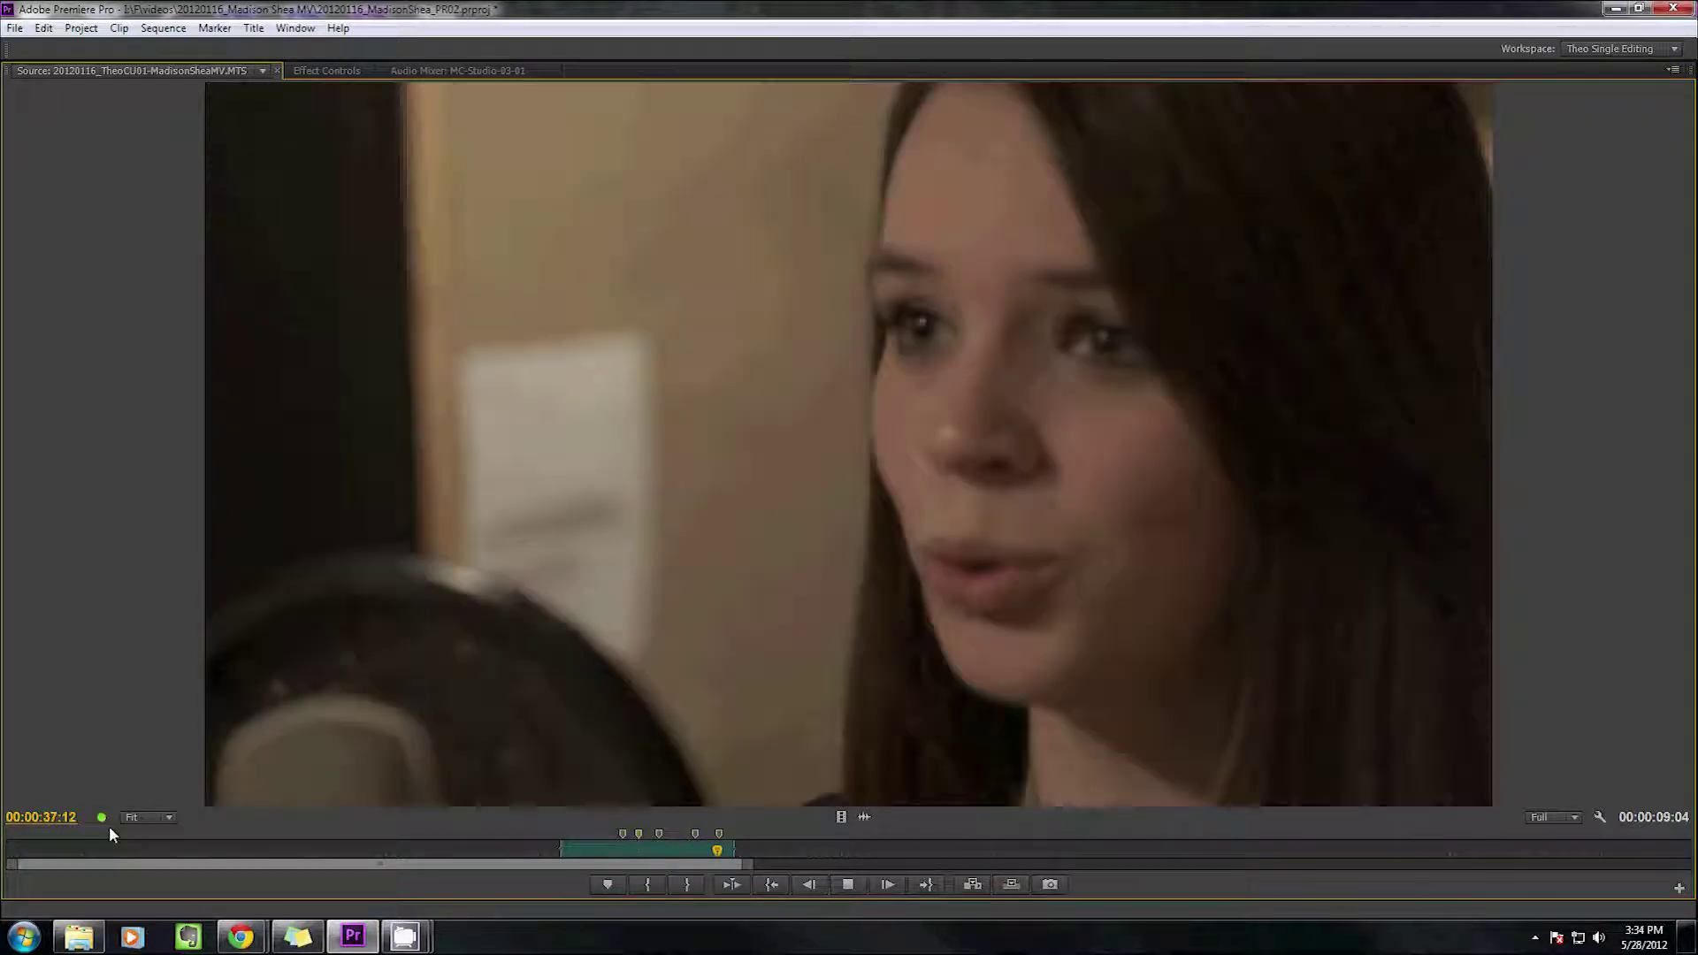
{"action": "mouse_move", "coordinate": [109, 826]}
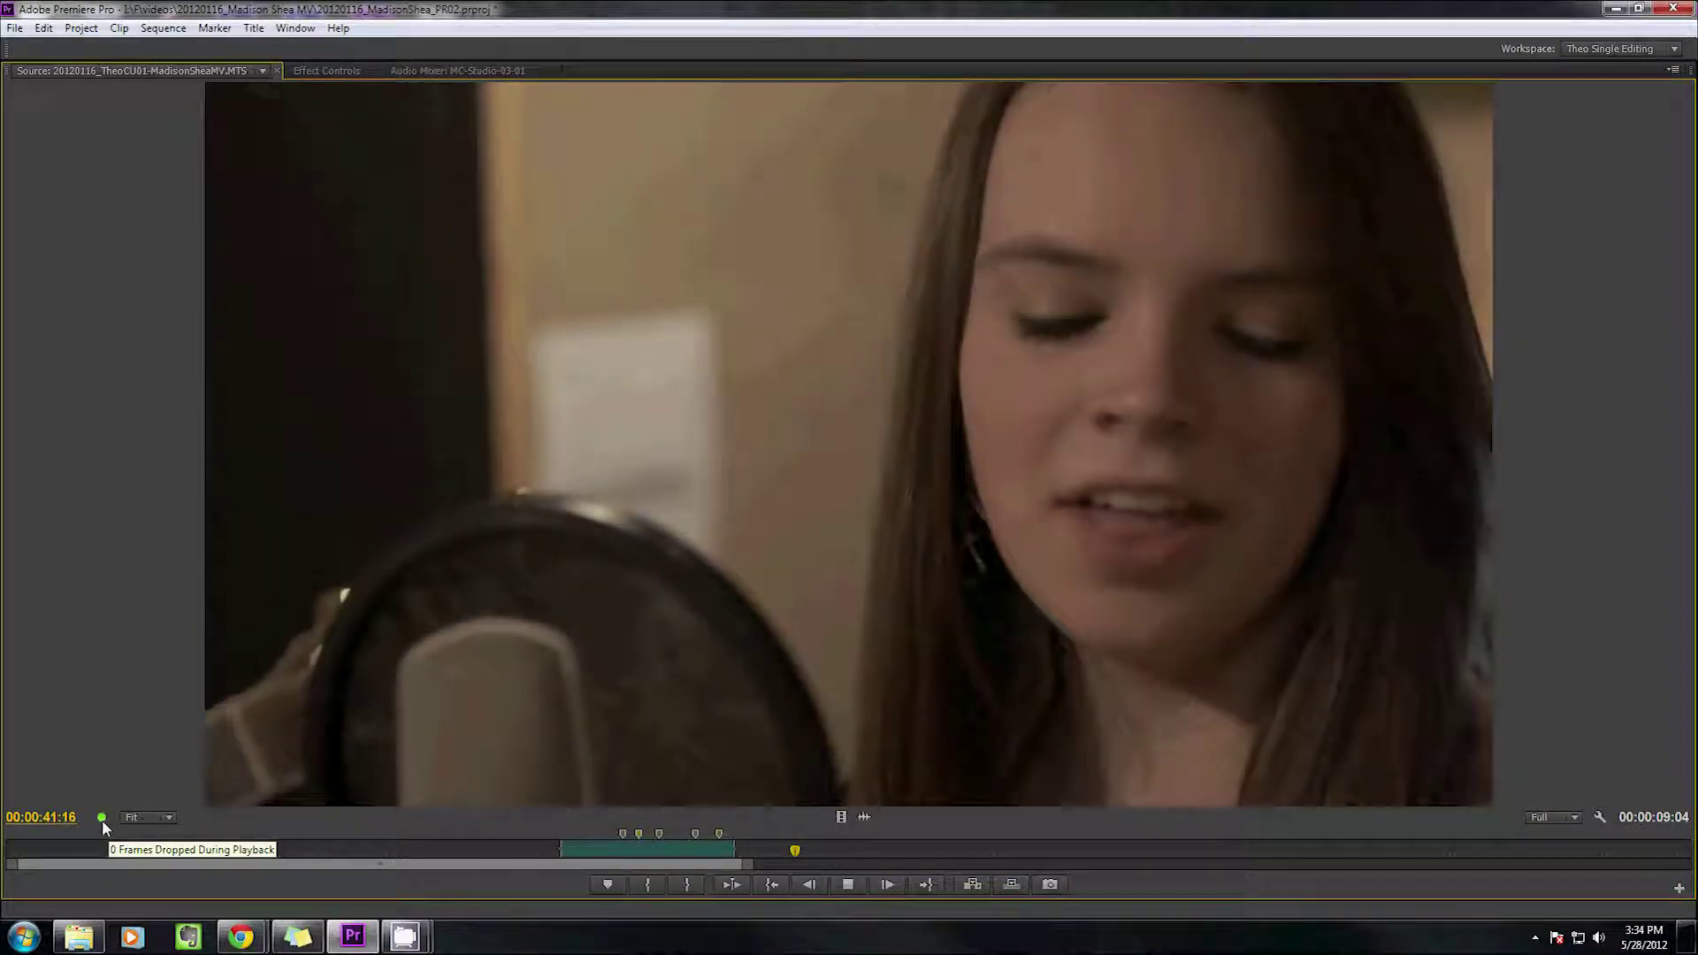
{"action": "key", "text": "space"}
{"action": "left_click", "coordinate": [1673, 70]}
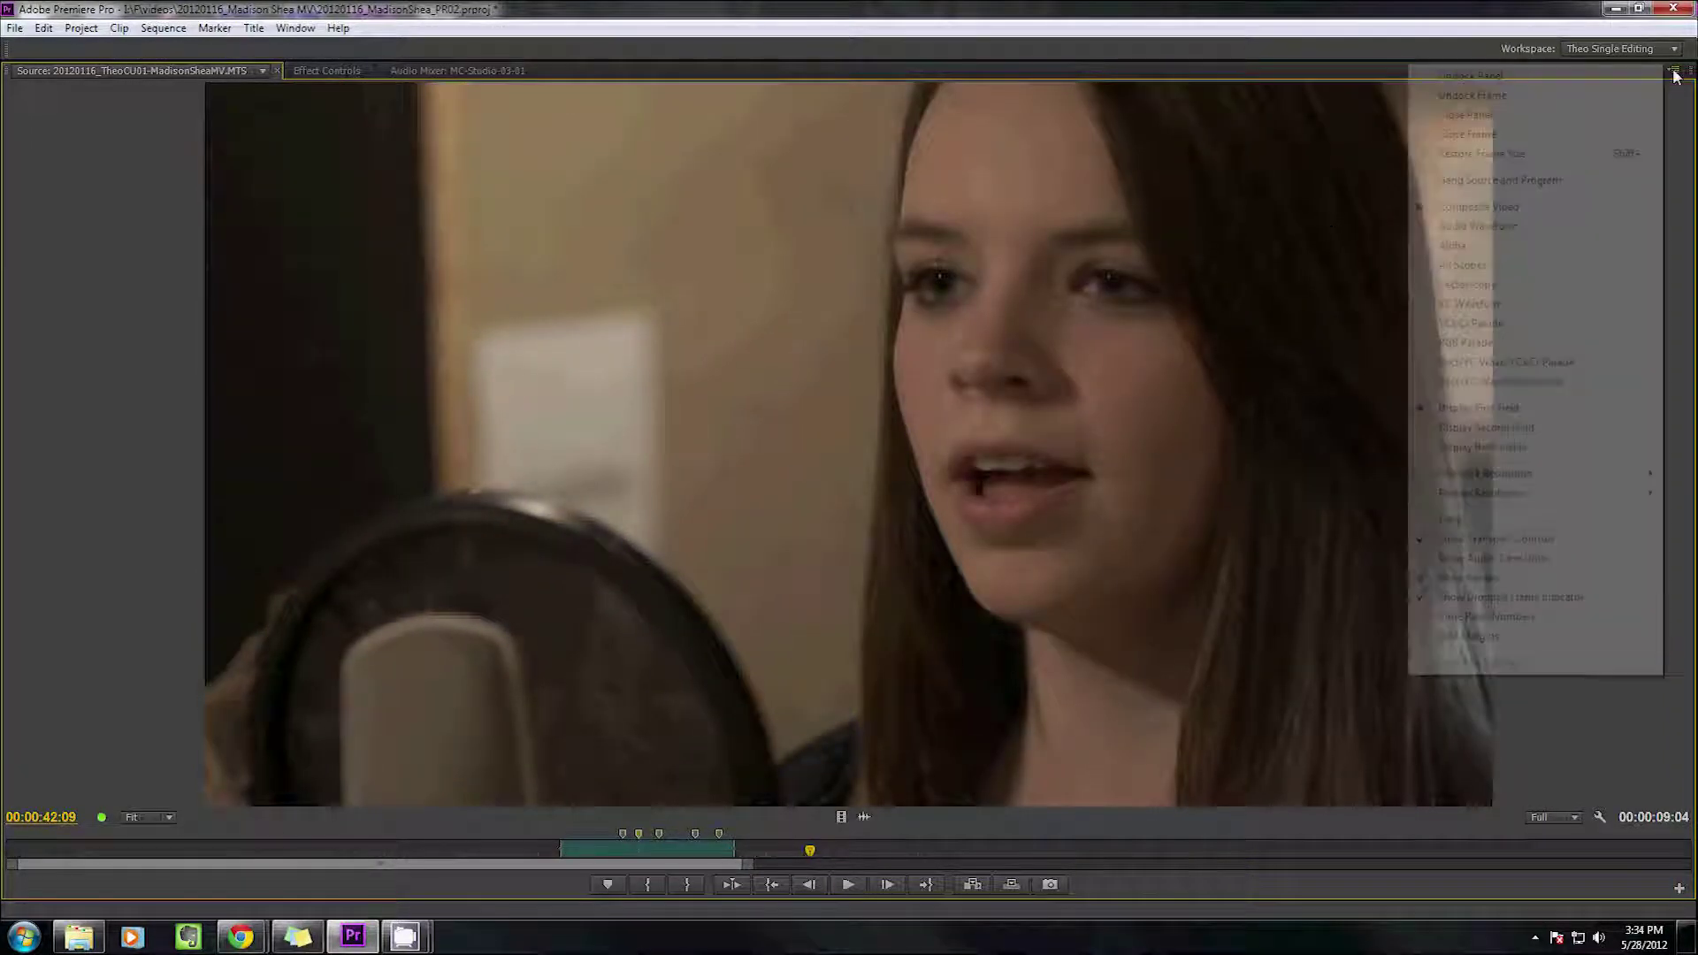
{"action": "left_click", "coordinate": [1504, 597]}
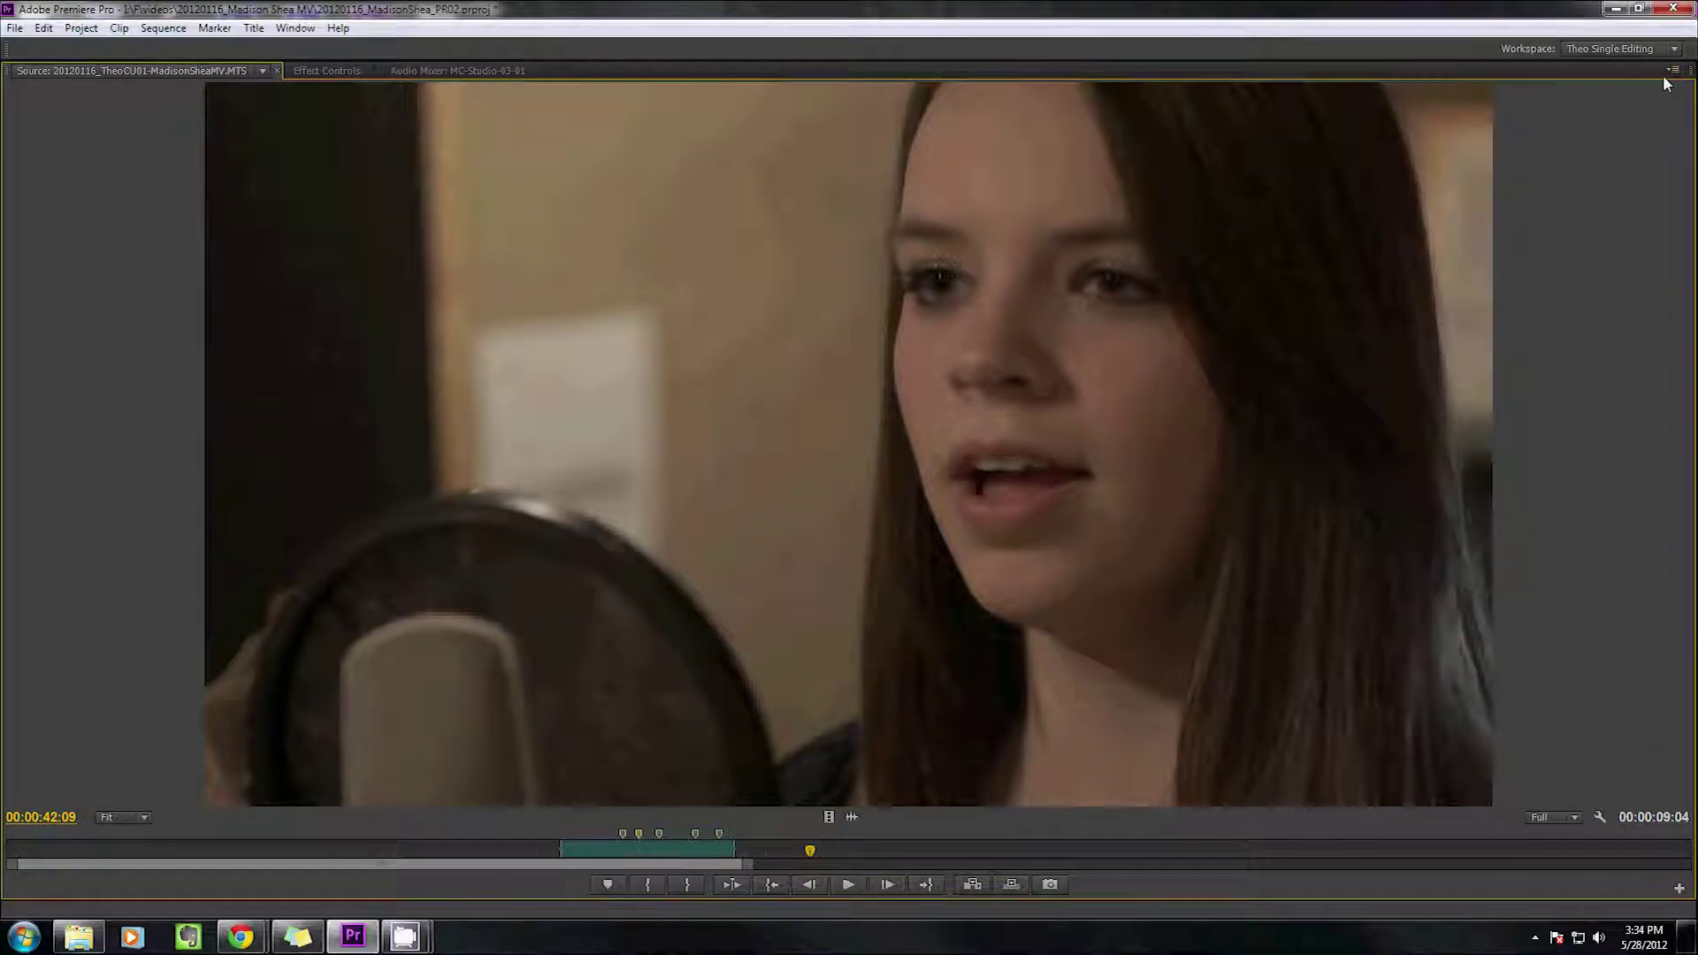
Show the time ruler numbers in the Source Monitor and move the playhead along the ruler to 00:01:27:09
{"action": "left_click", "coordinate": [1671, 71]}
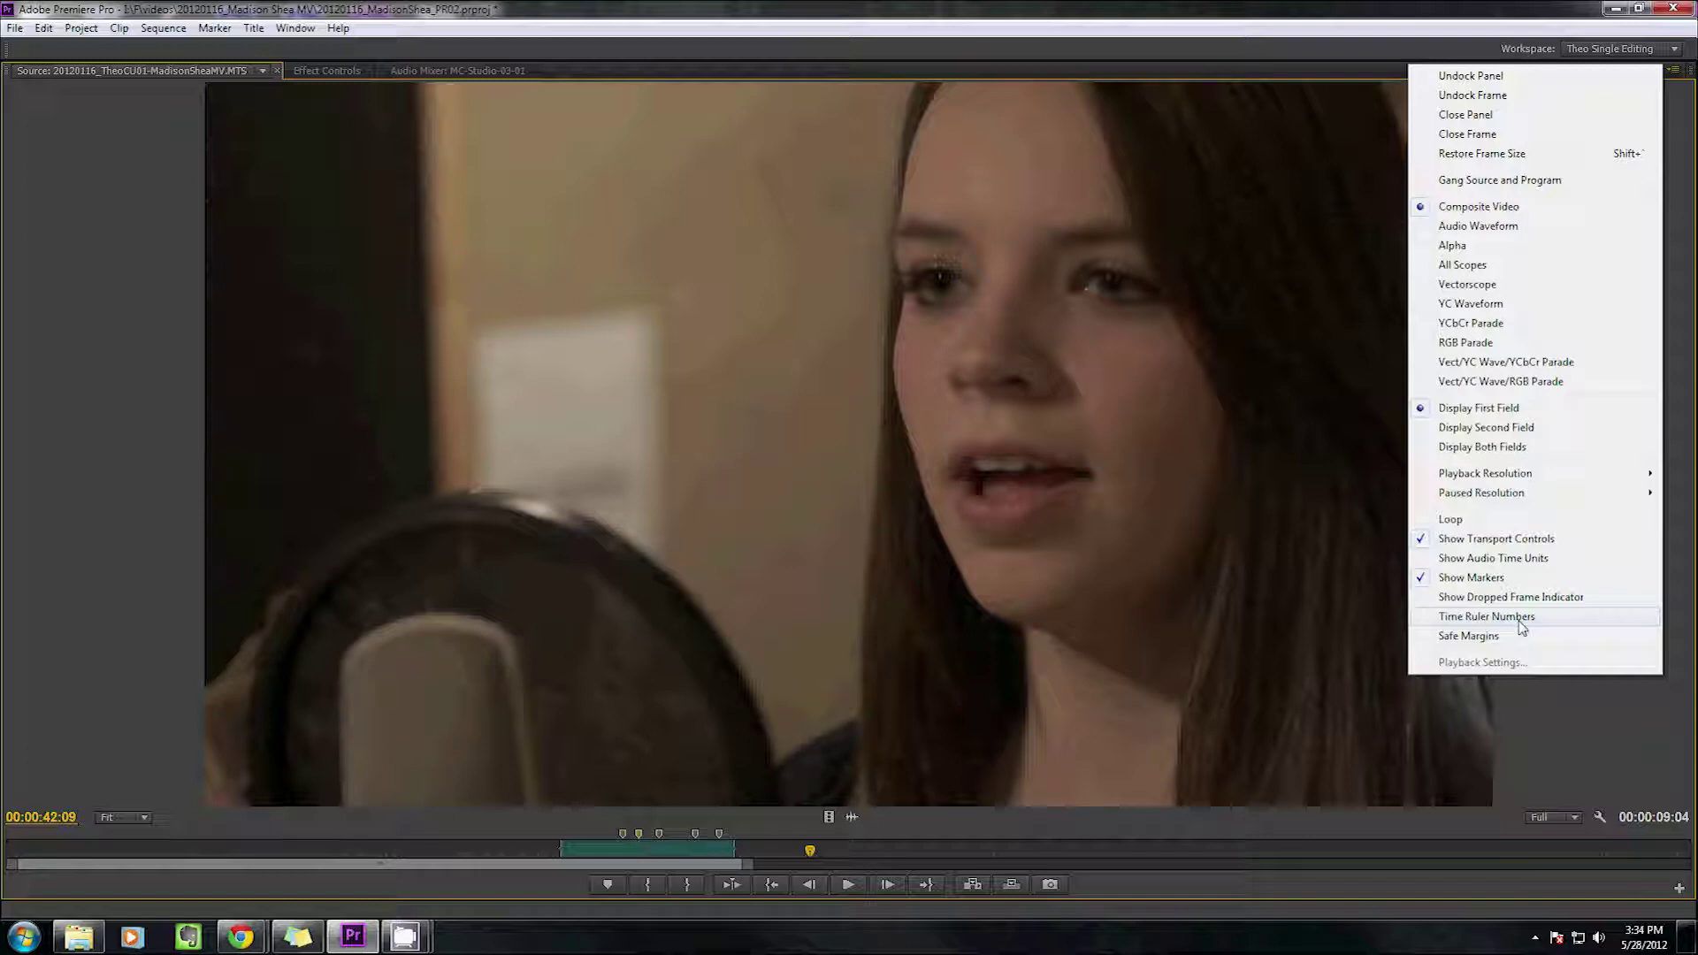
{"action": "left_click", "coordinate": [1521, 617]}
{"action": "left_click", "coordinate": [377, 850]}
{"action": "left_click", "coordinate": [819, 849]}
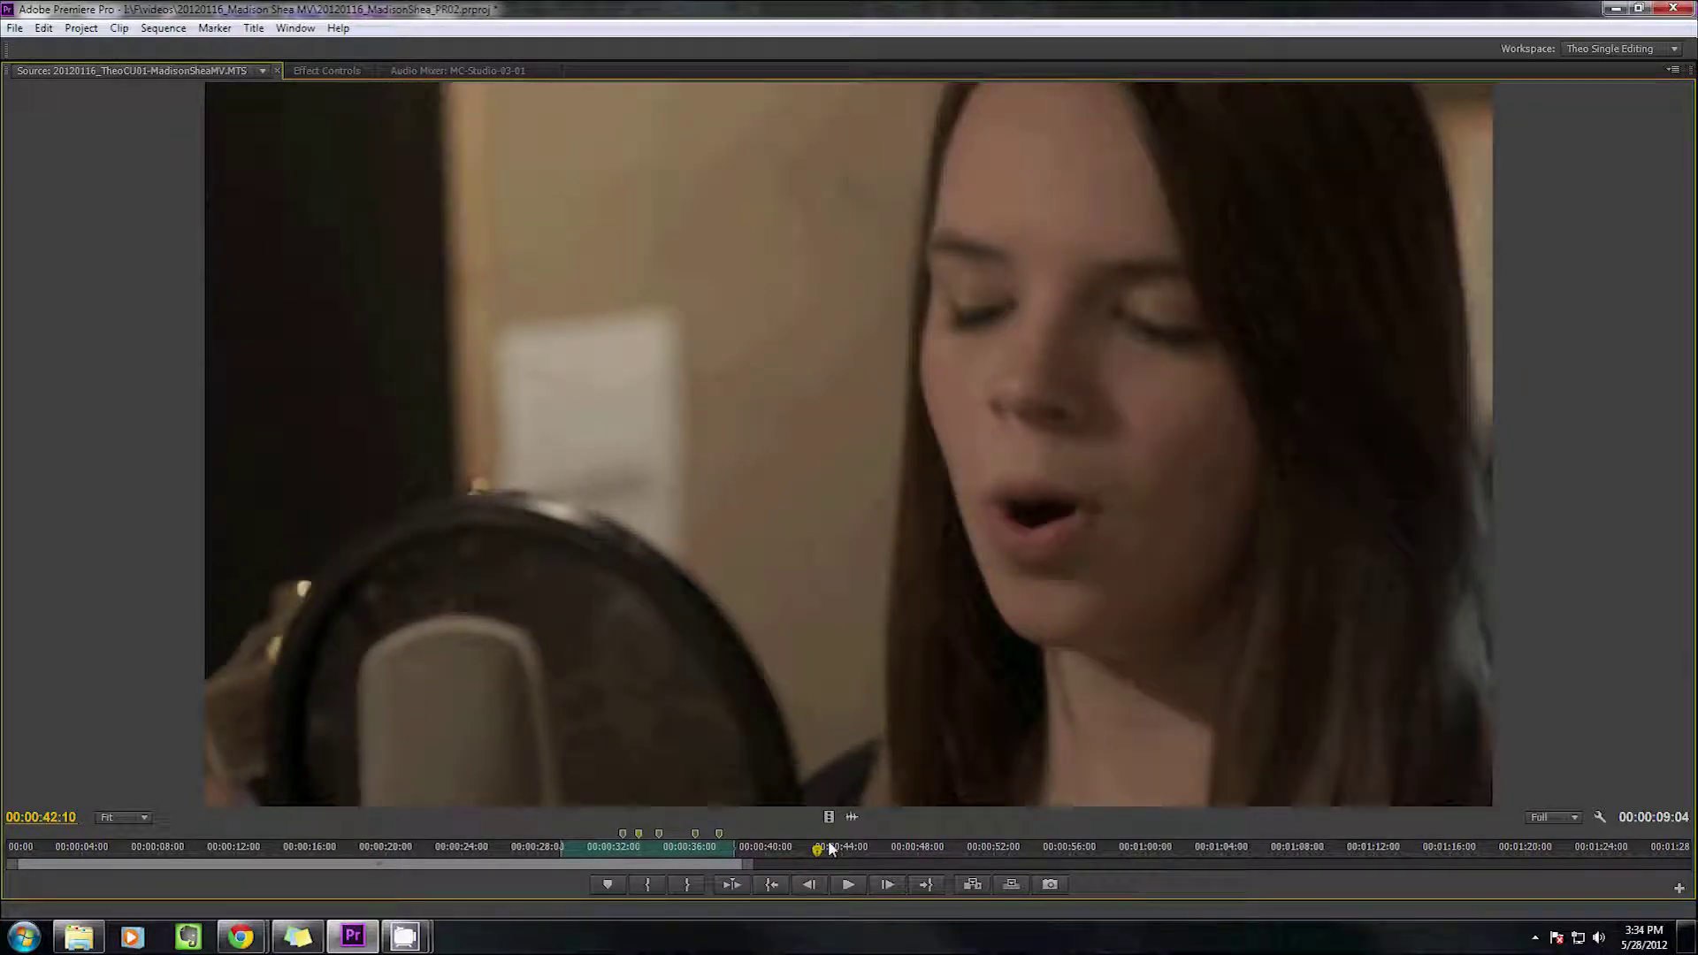
{"action": "left_click", "coordinate": [1235, 849]}
{"action": "left_click", "coordinate": [1662, 847]}
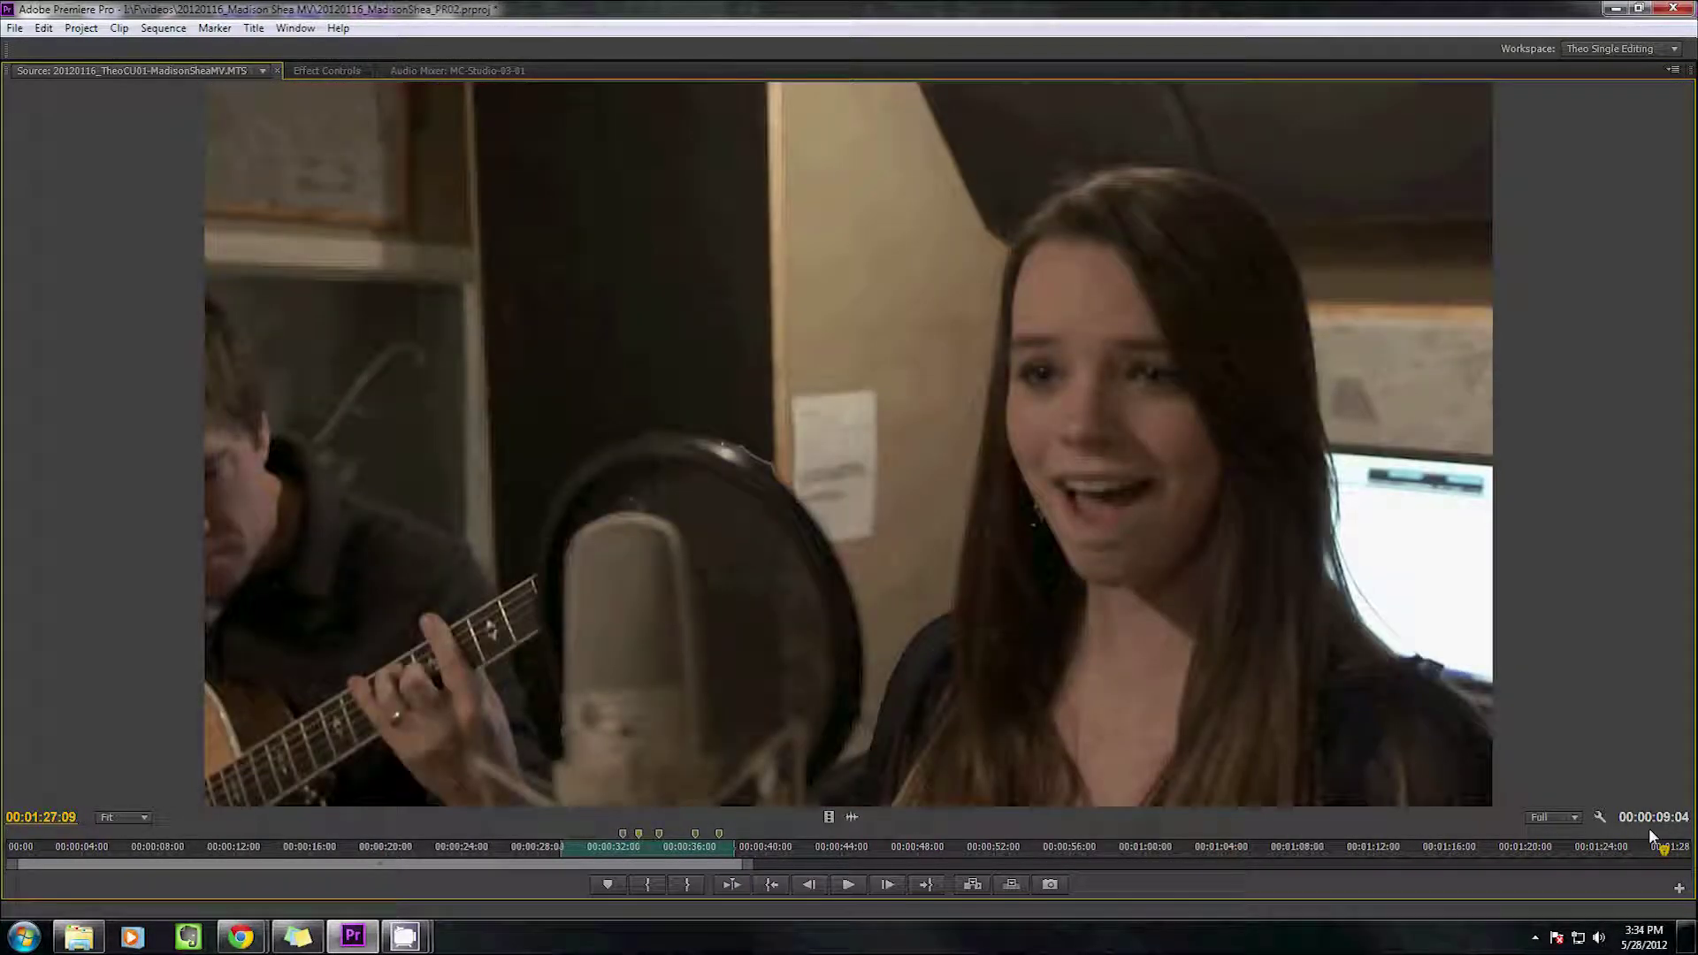
Scrub the source playhead back to the clip's beginning and on to 00:00:59:04, and hide the time ruler numbers
{"action": "left_click", "coordinate": [168, 836]}
{"action": "left_click", "coordinate": [63, 848]}
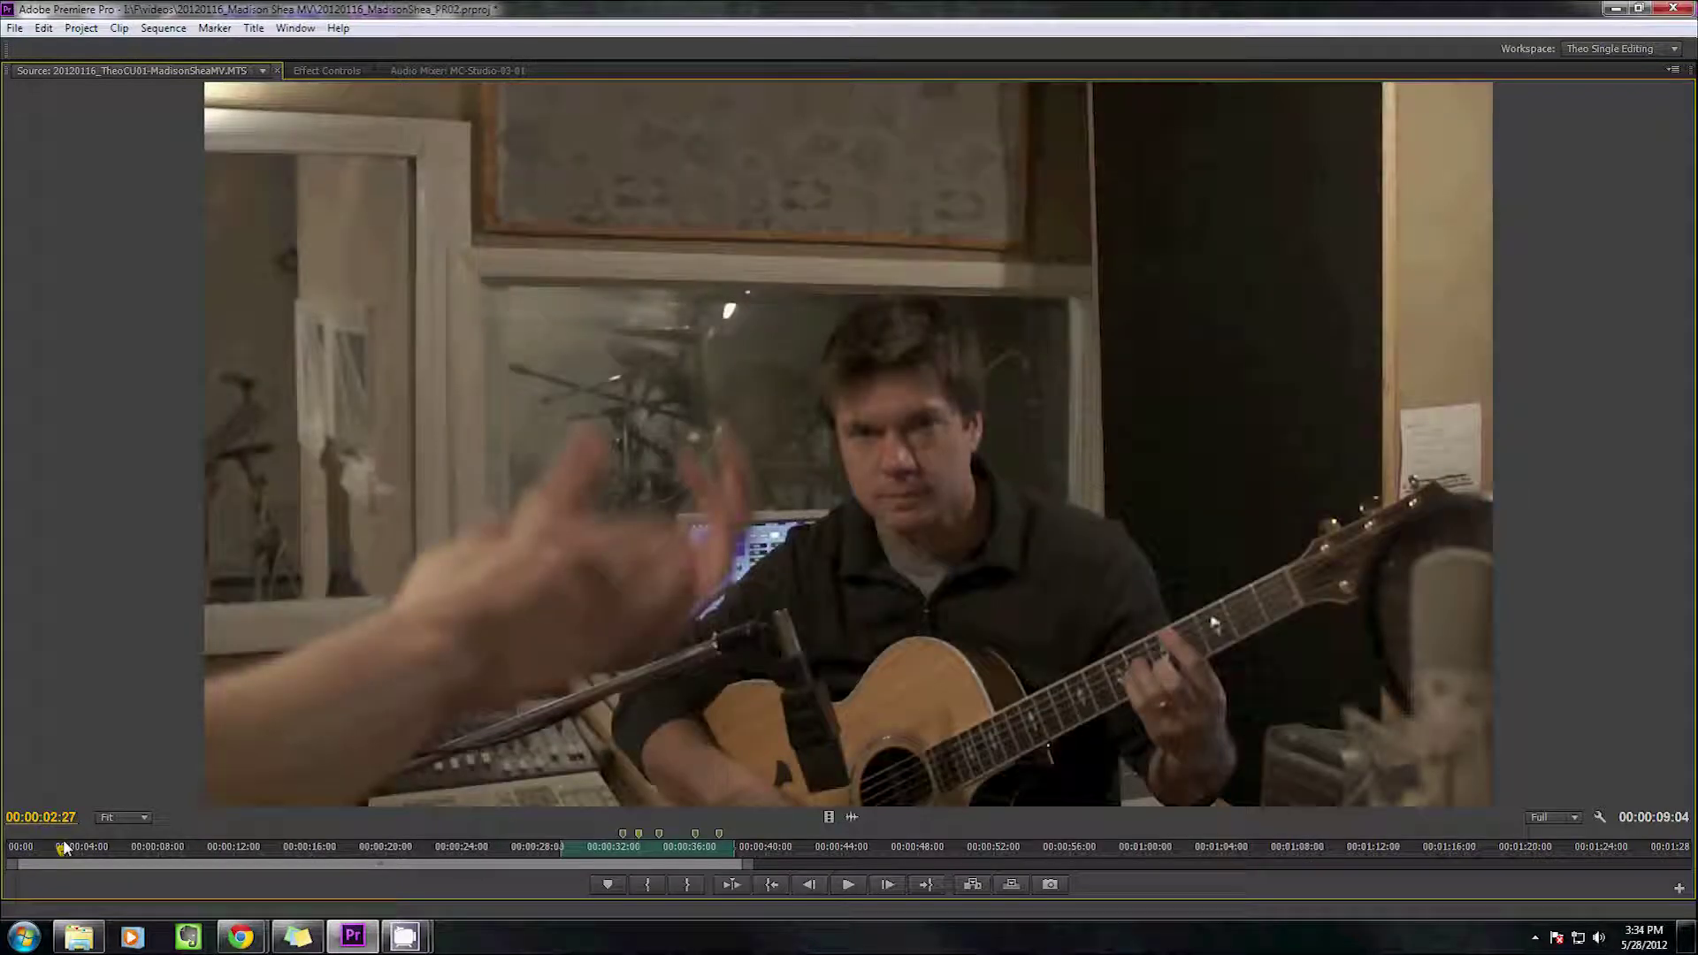
{"action": "left_click", "coordinate": [1214, 847]}
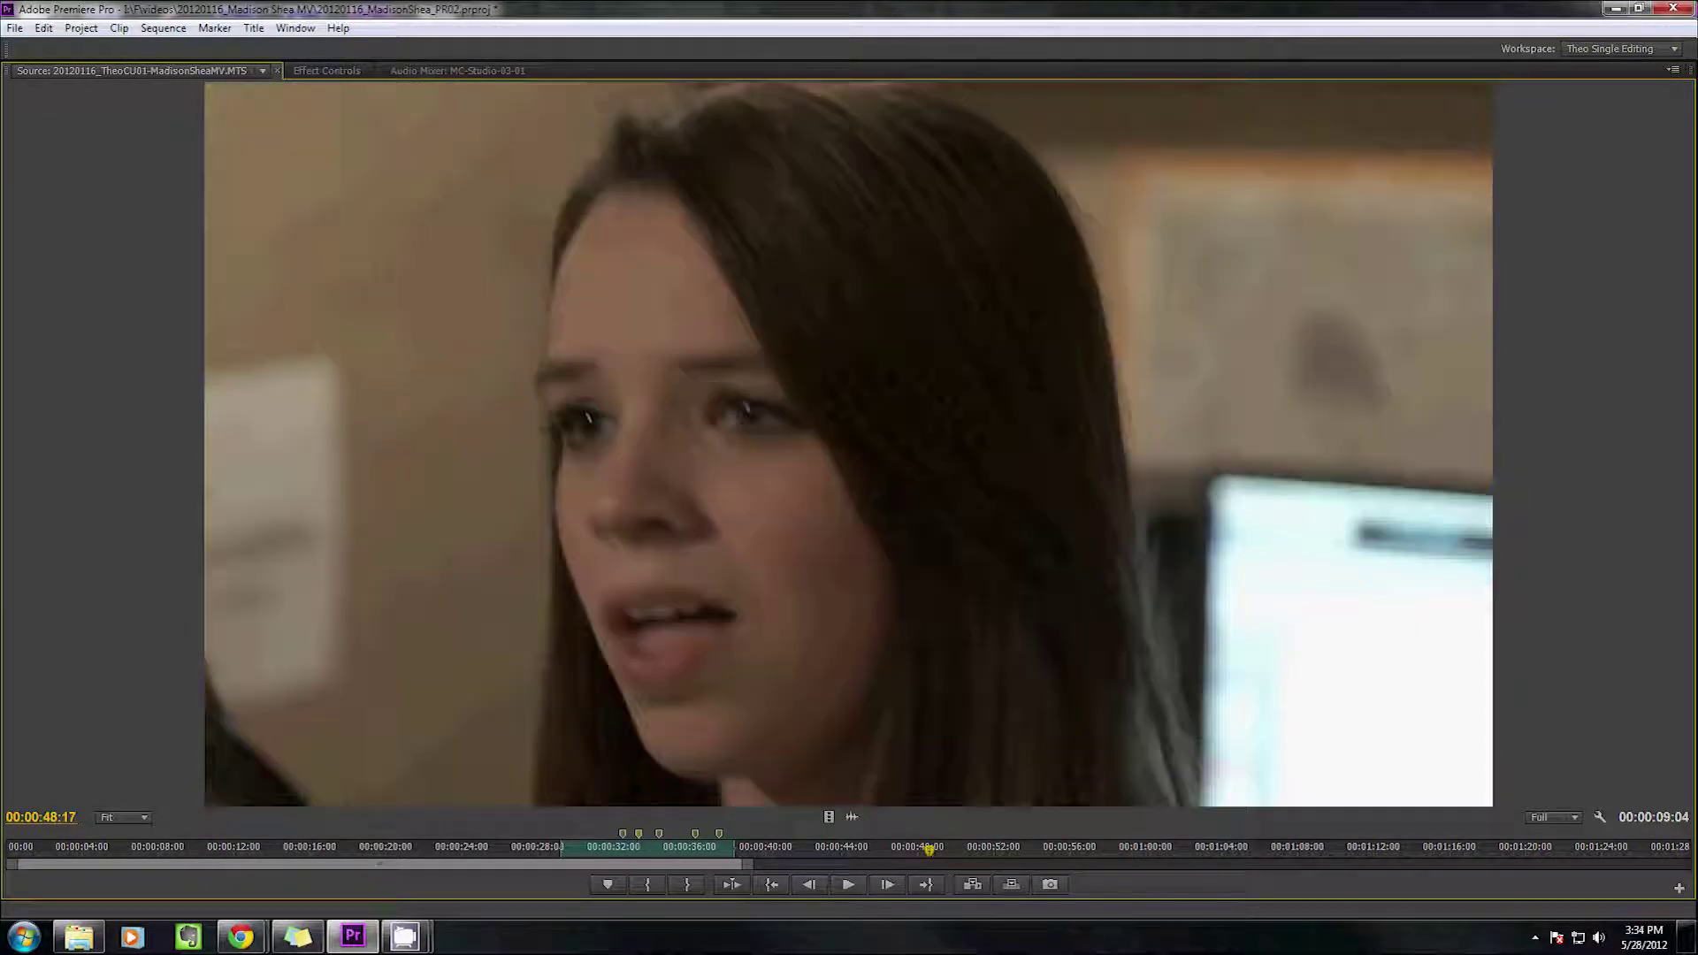
{"action": "left_click", "coordinate": [928, 848]}
{"action": "left_click_drag", "start_coordinate": [930, 852], "coordinate": [1130, 850]}
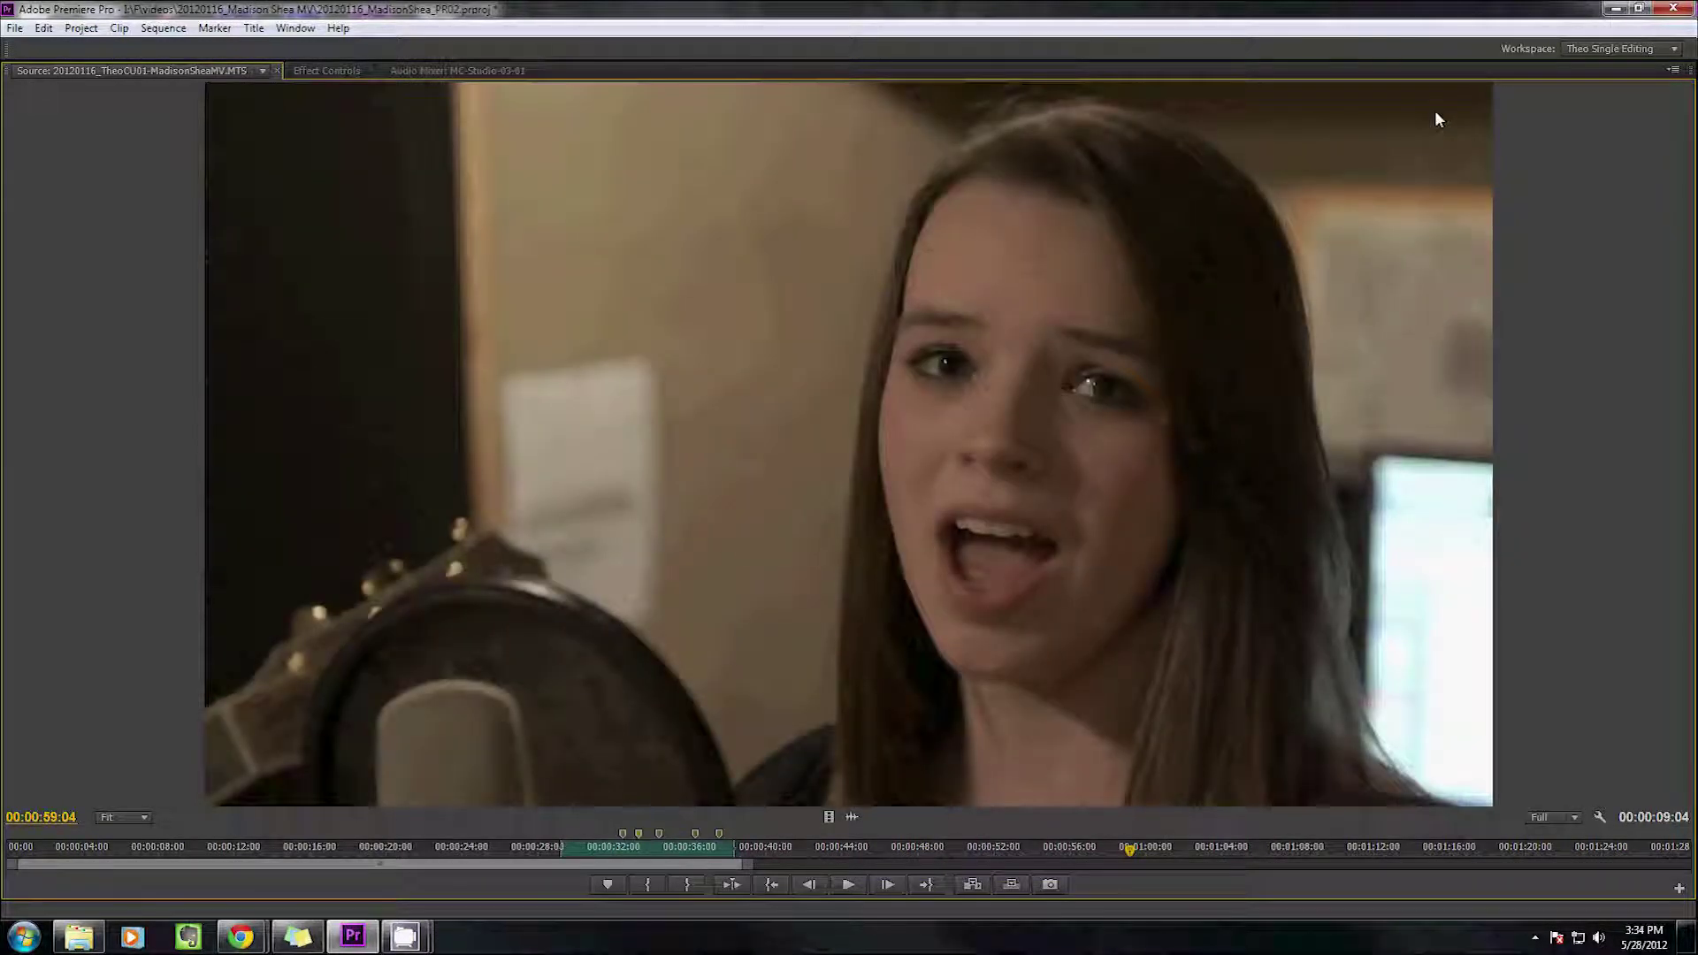
{"action": "left_click", "coordinate": [1672, 69]}
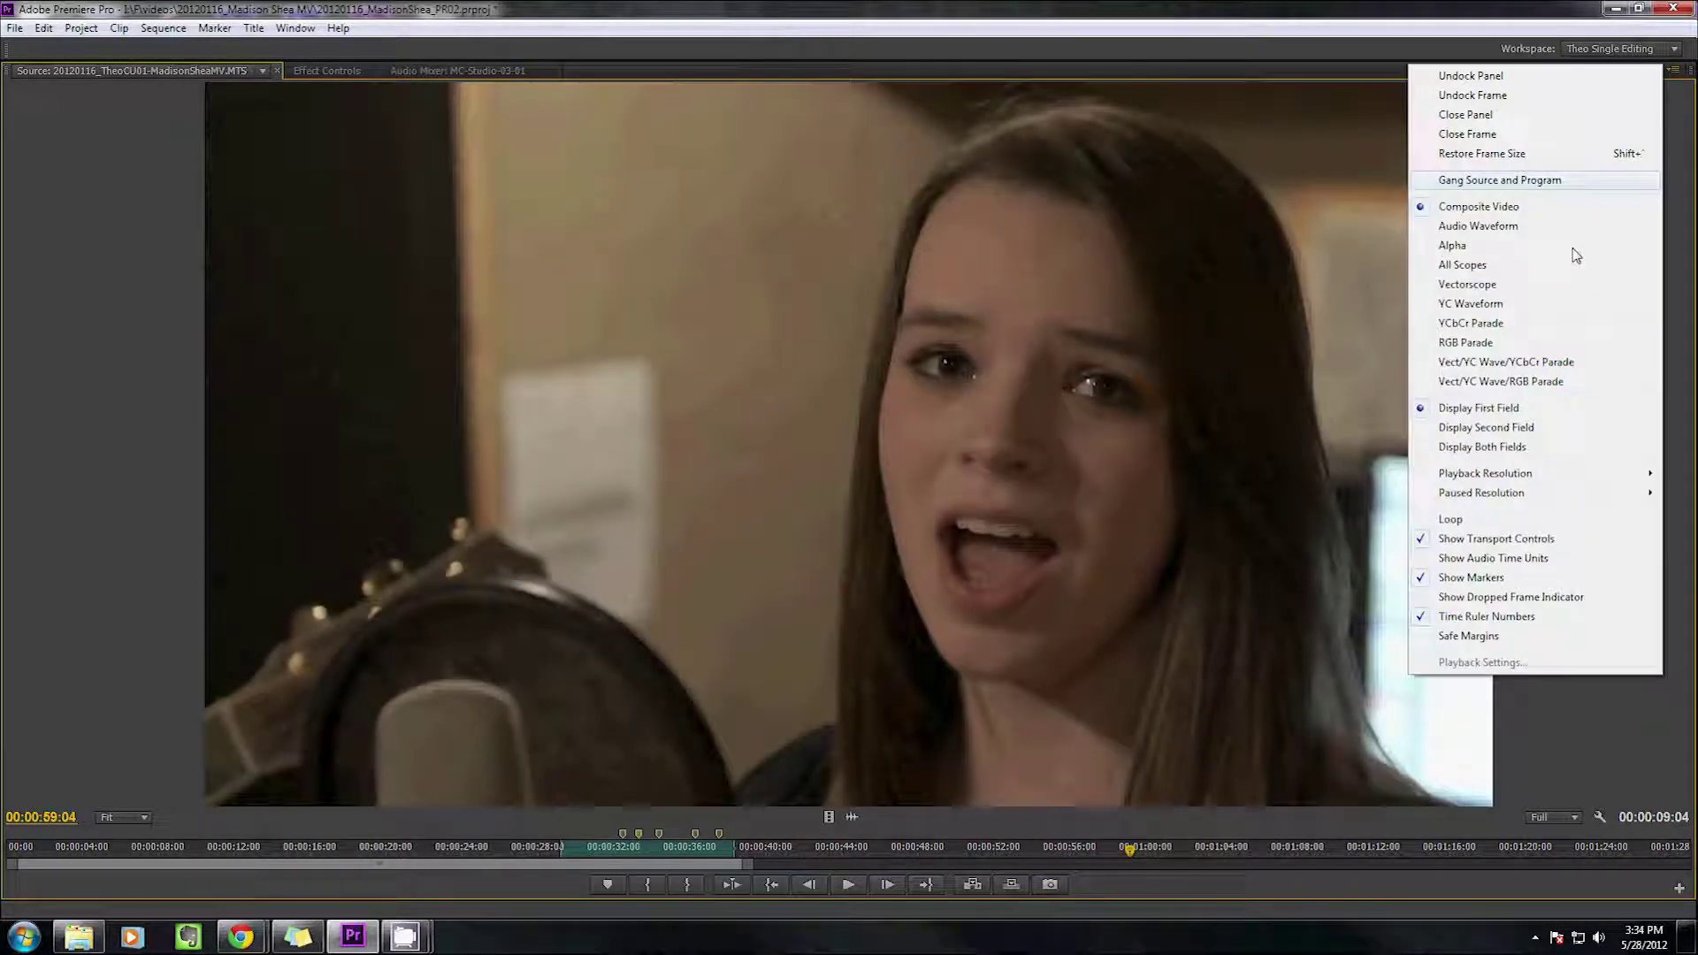
{"action": "left_click", "coordinate": [1504, 617]}
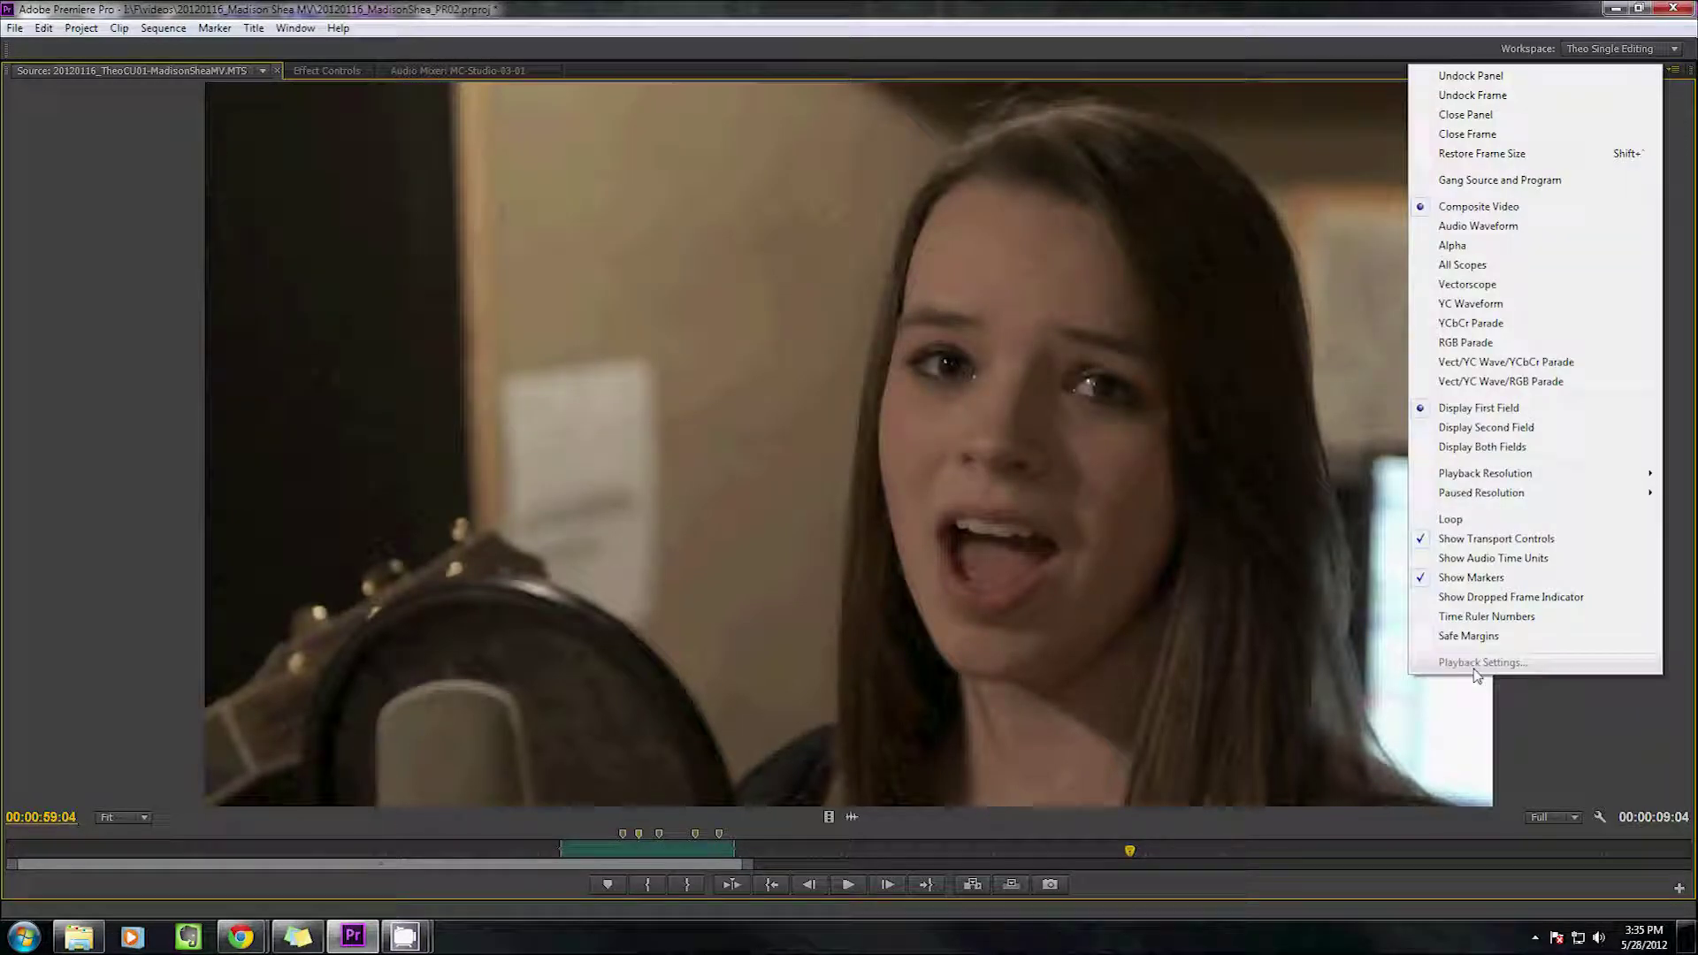
Show the safe margins over the source clip and hide them again
{"action": "left_click", "coordinate": [1505, 633]}
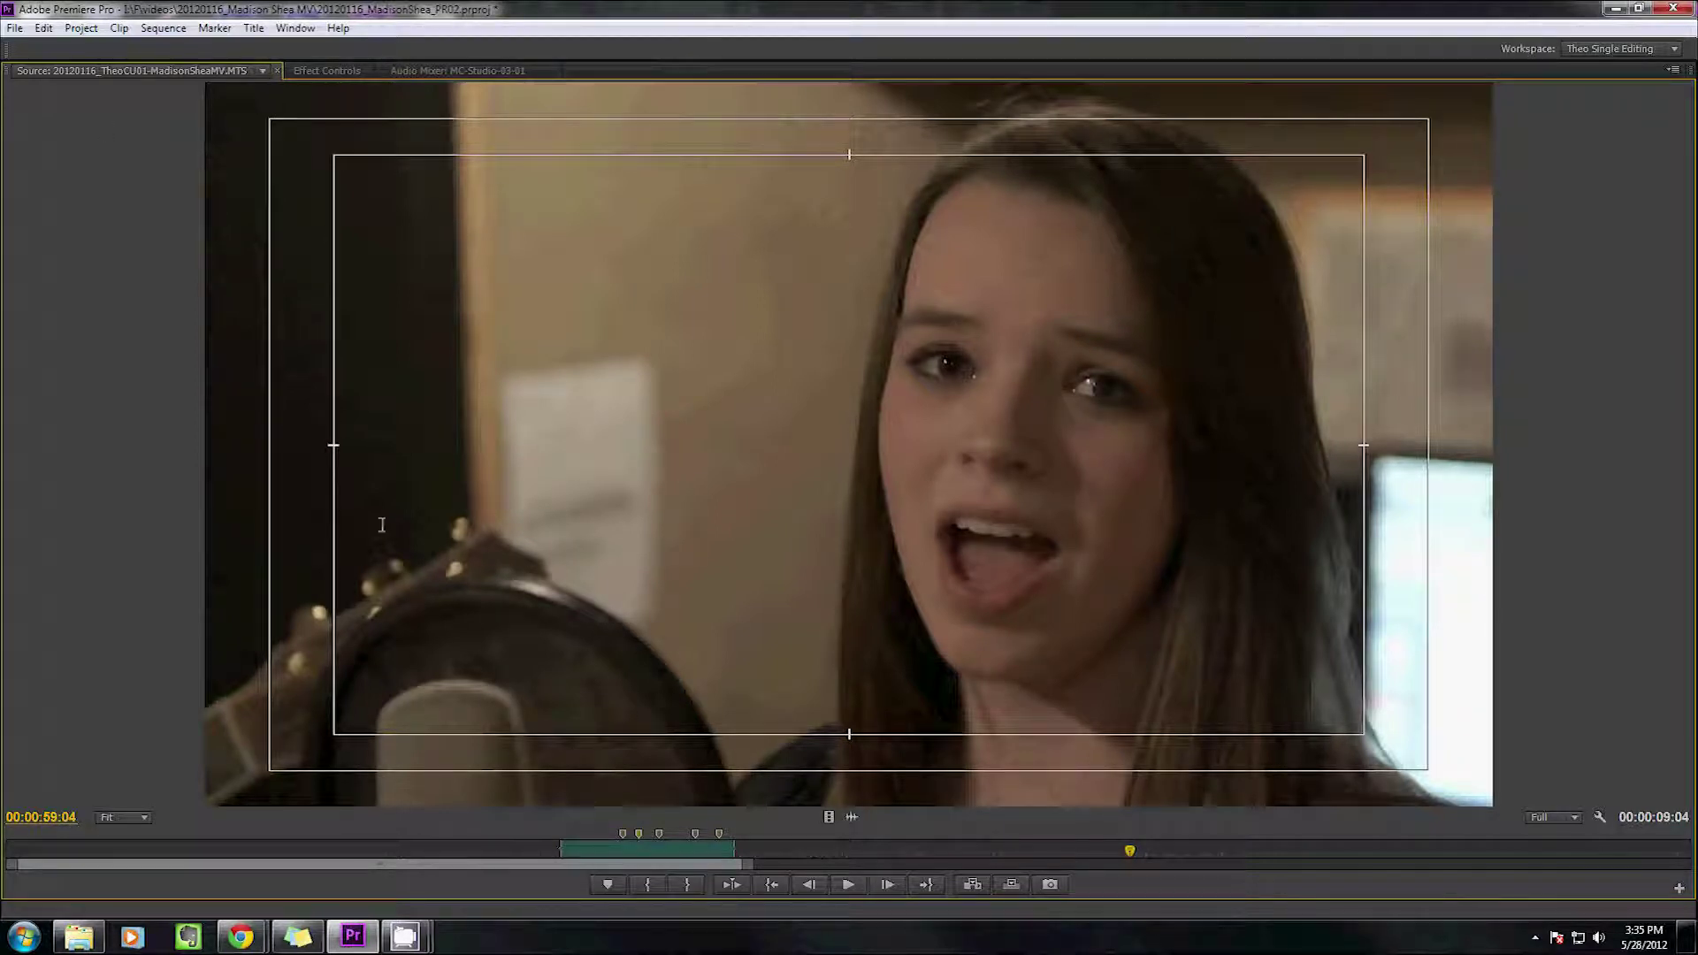
{"action": "left_click", "coordinate": [1621, 50]}
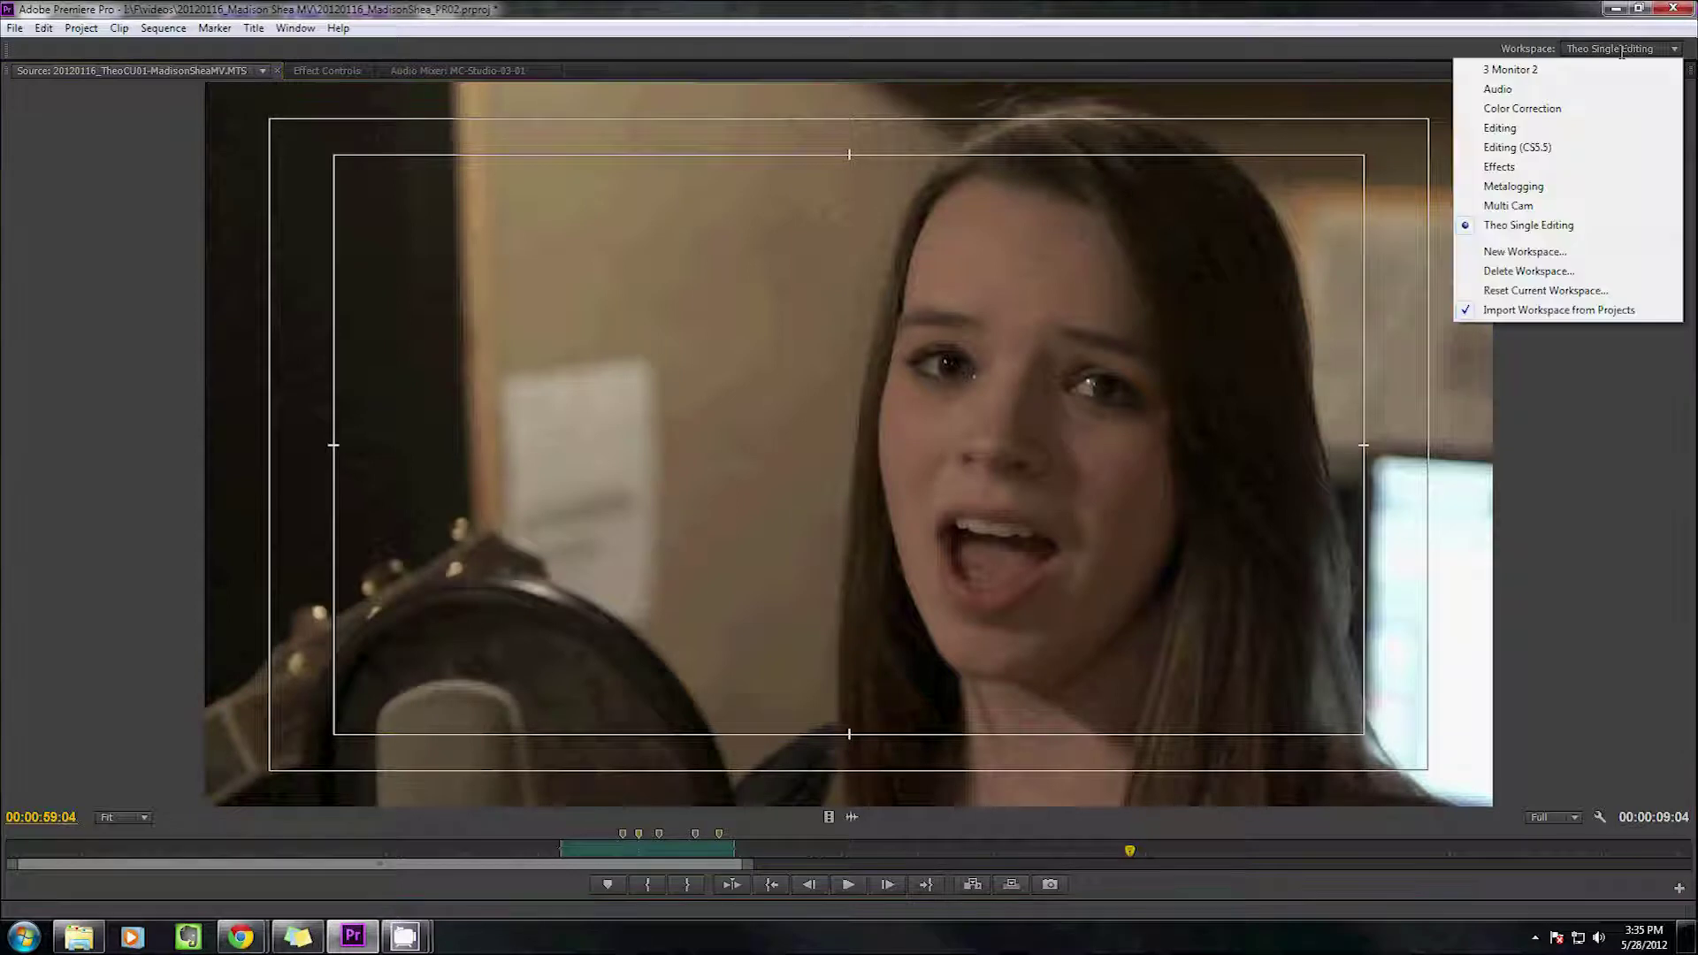
{"action": "left_click", "coordinate": [1621, 52]}
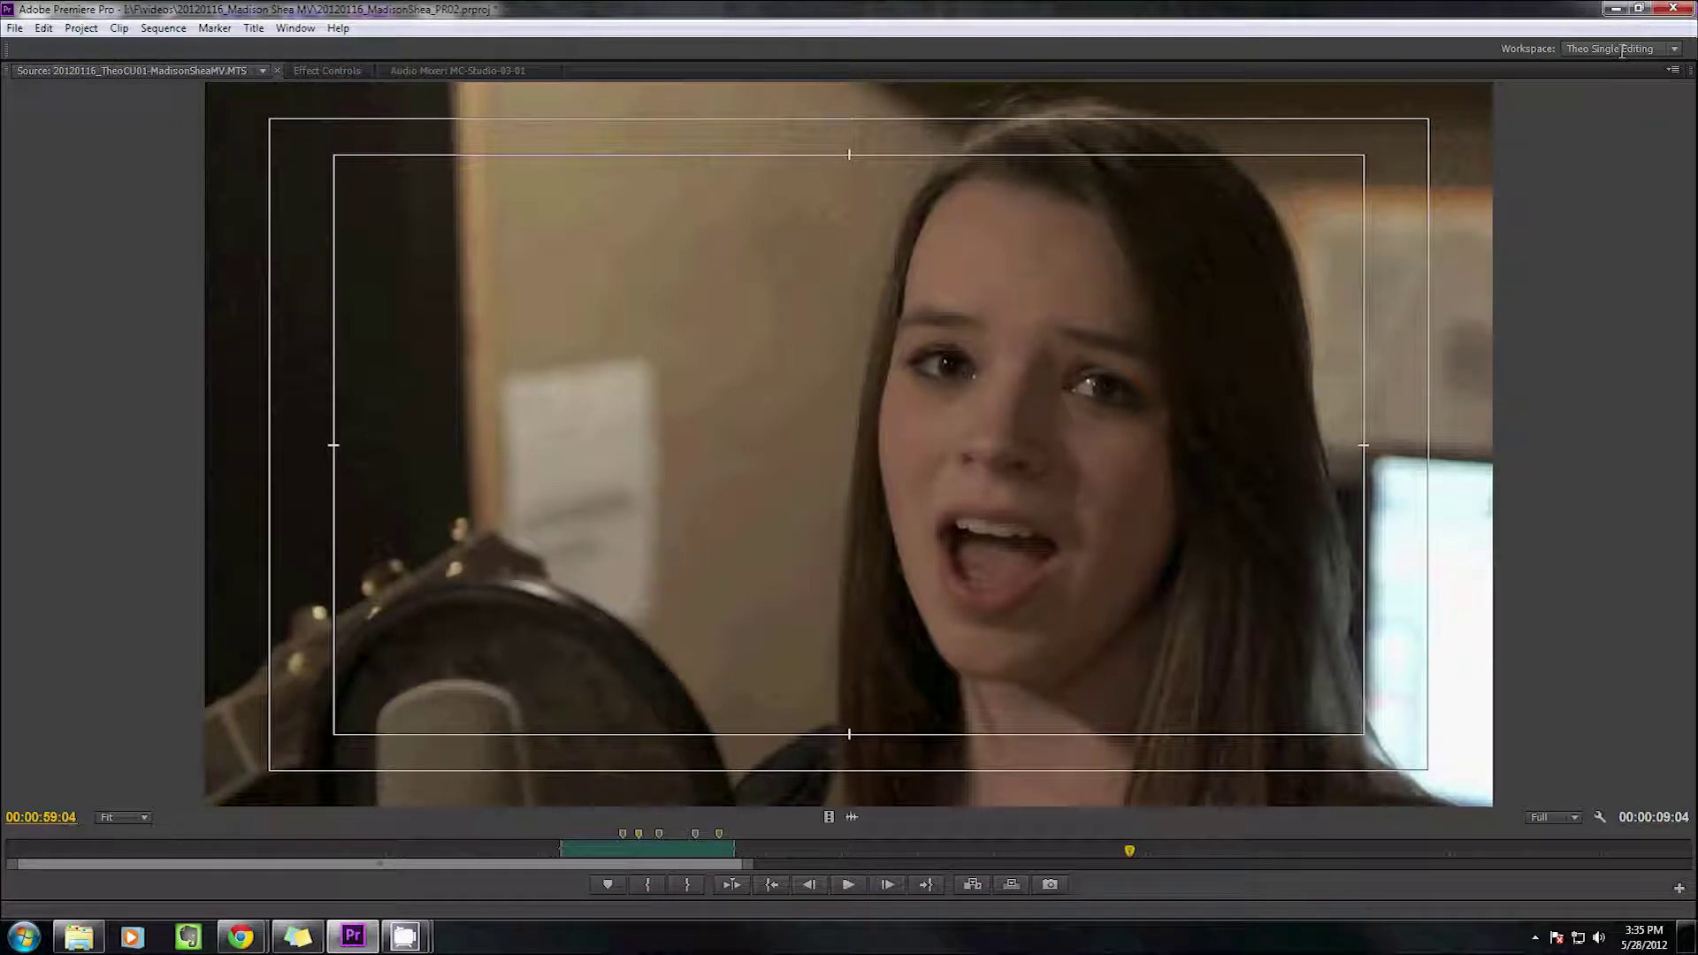
{"action": "left_click", "coordinate": [1672, 70]}
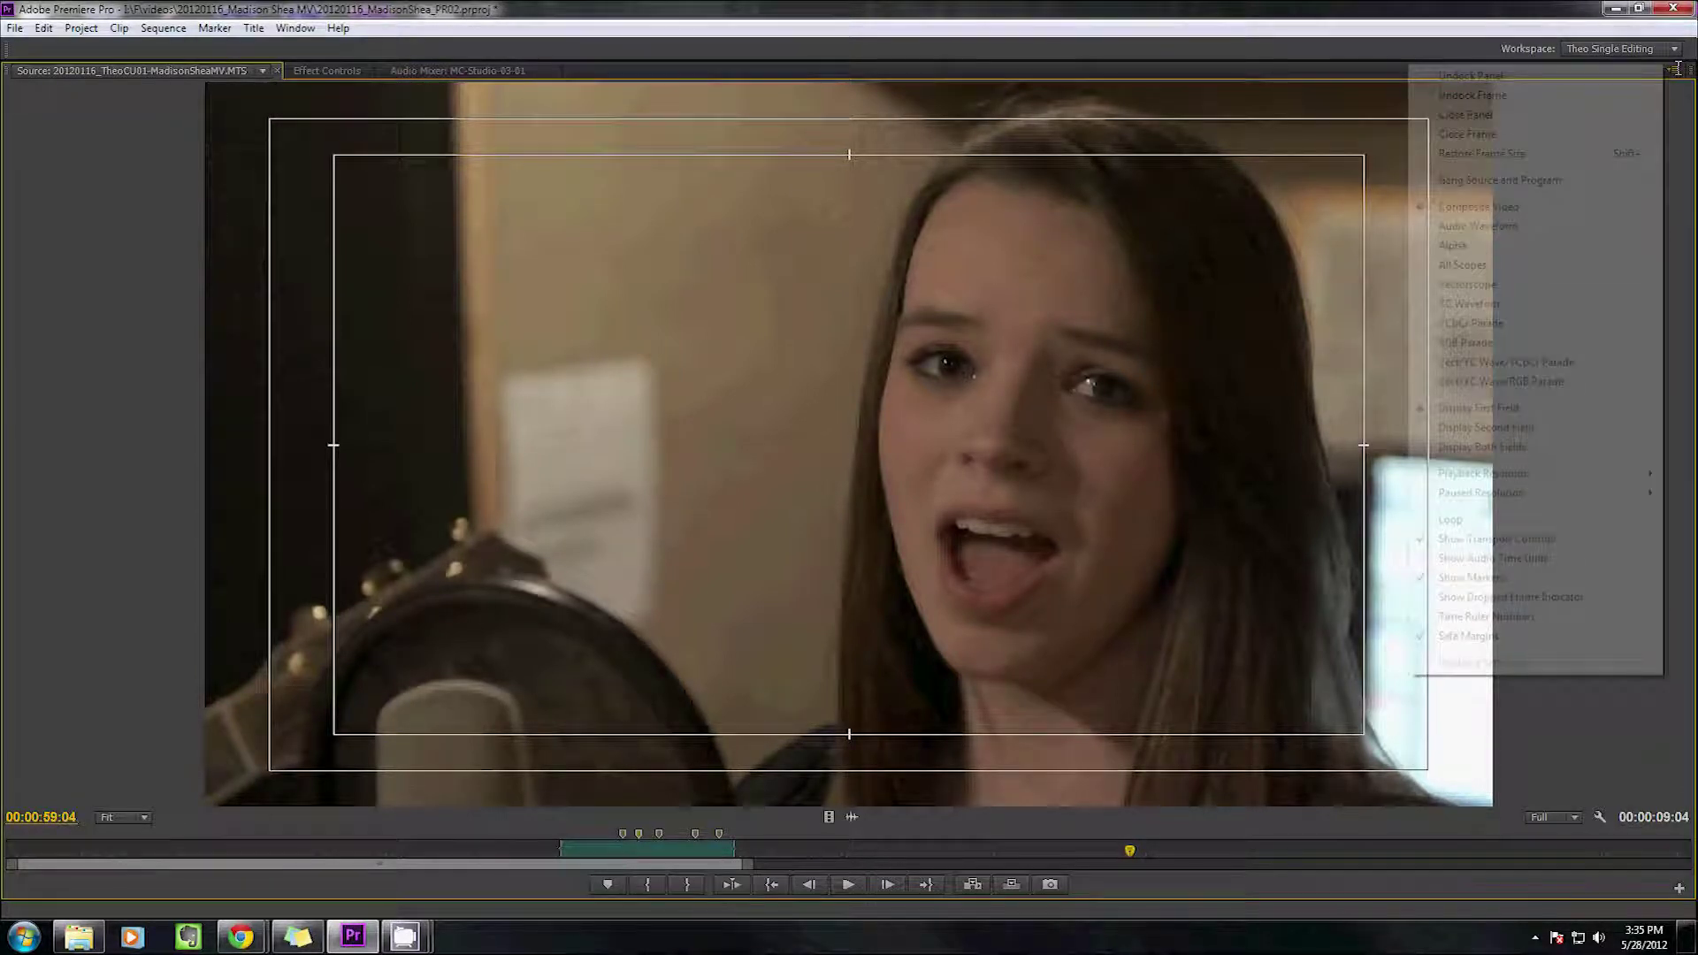
{"action": "left_click", "coordinate": [1507, 635]}
Restore the maximized Source Monitor to its normal size in the workspace
{"action": "left_click", "coordinate": [1673, 70]}
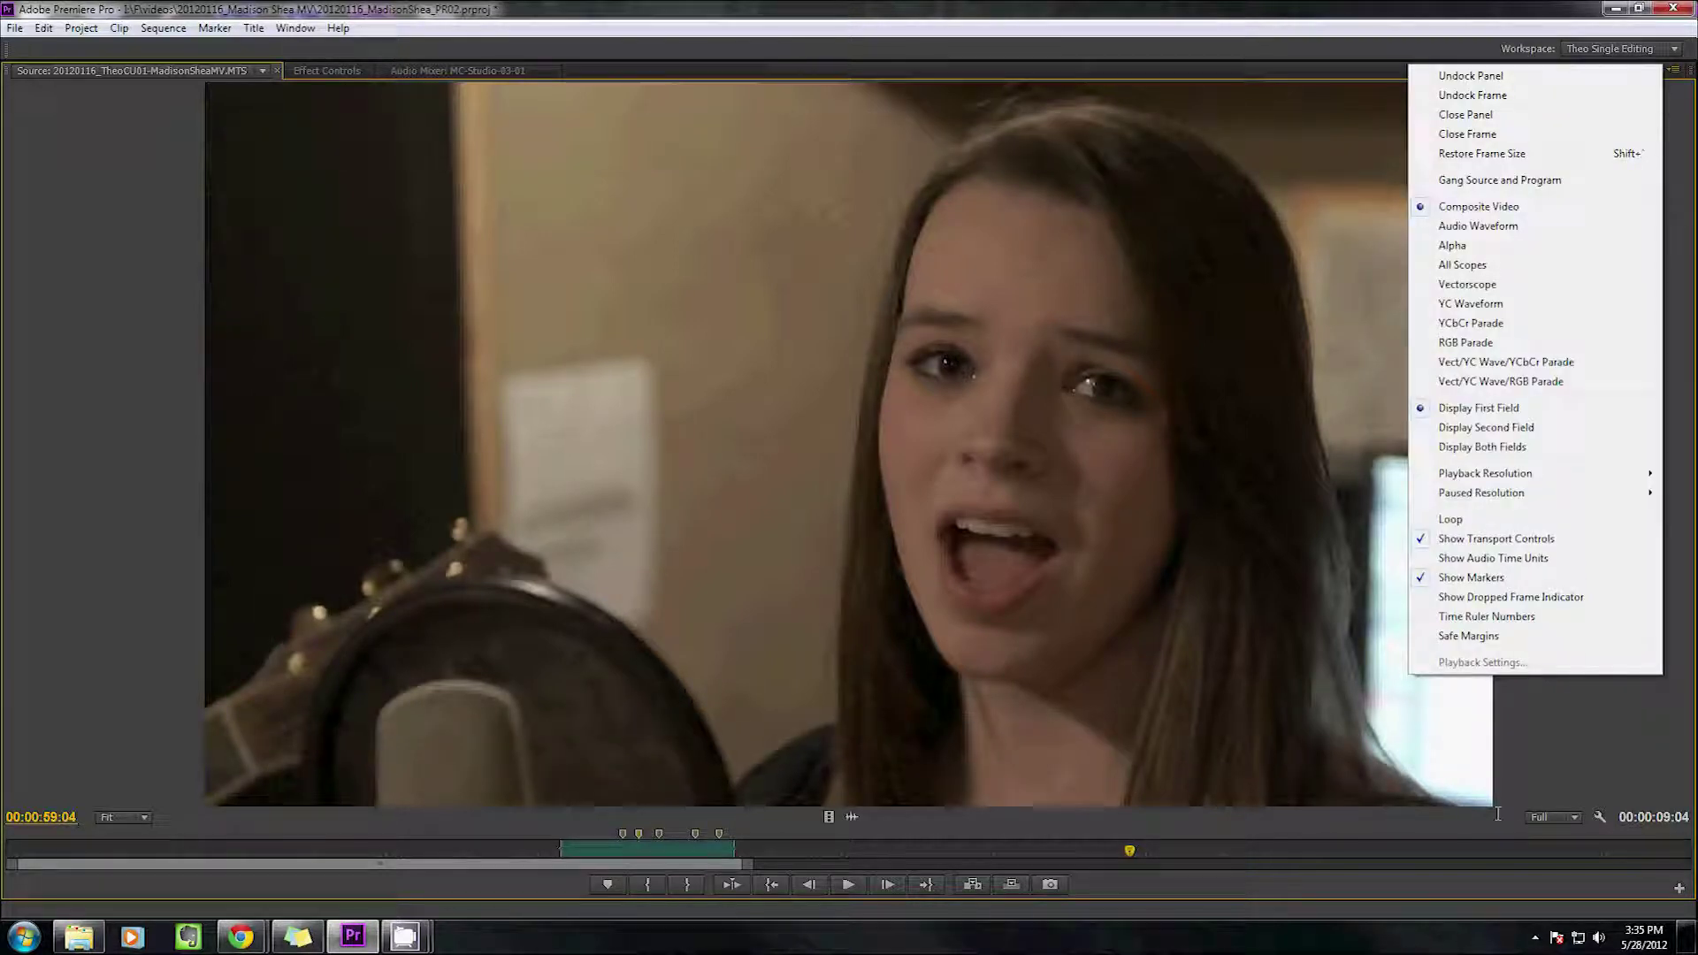
{"action": "left_click", "coordinate": [1536, 662]}
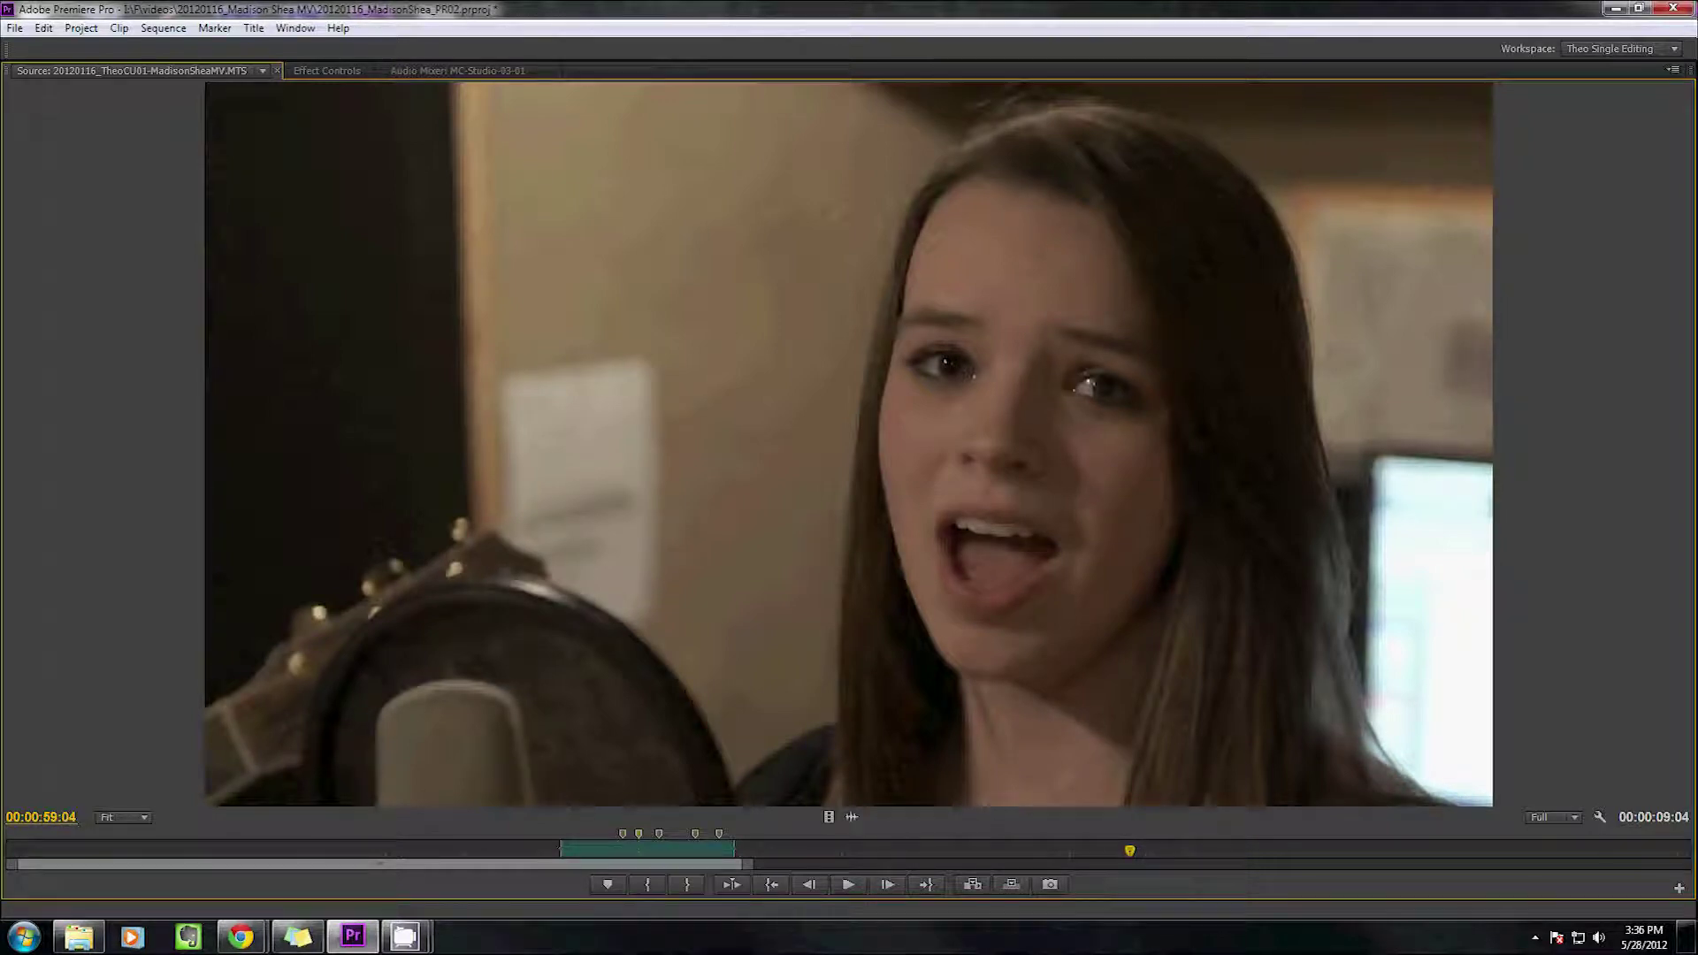
{"action": "key", "text": "grave"}
View the source clip's properties and its Rename Clip dialog, leaving the clip name as it is
{"action": "right_click", "coordinate": [819, 177]}
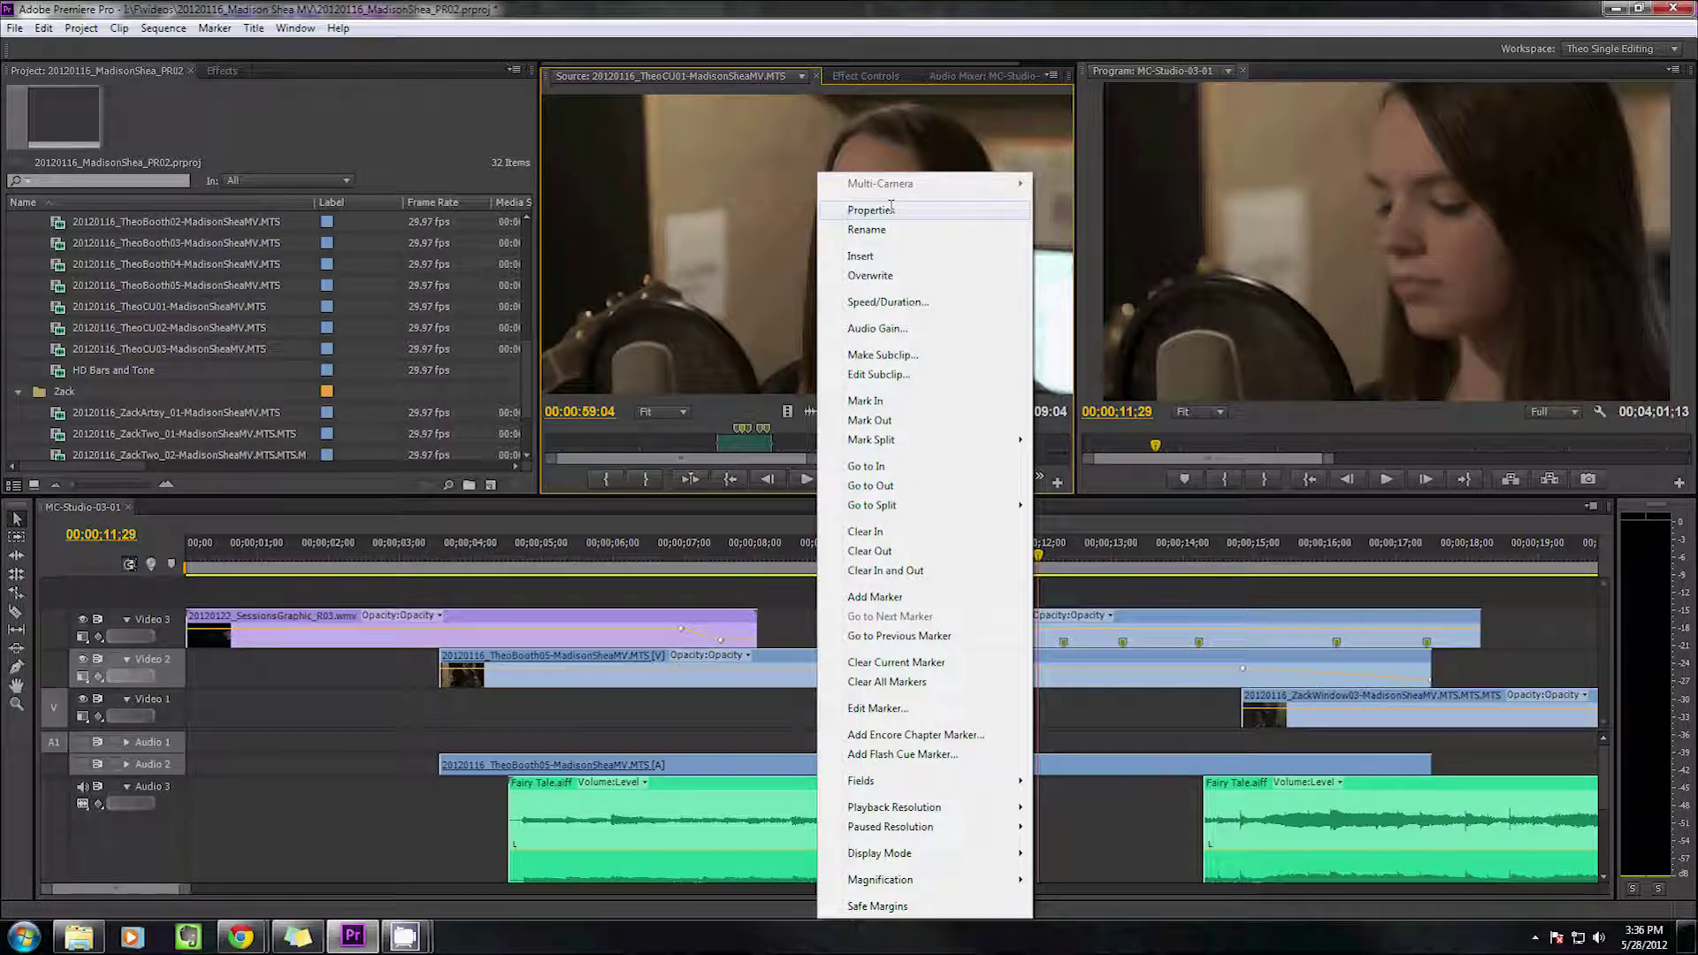
{"action": "left_click", "coordinate": [891, 209]}
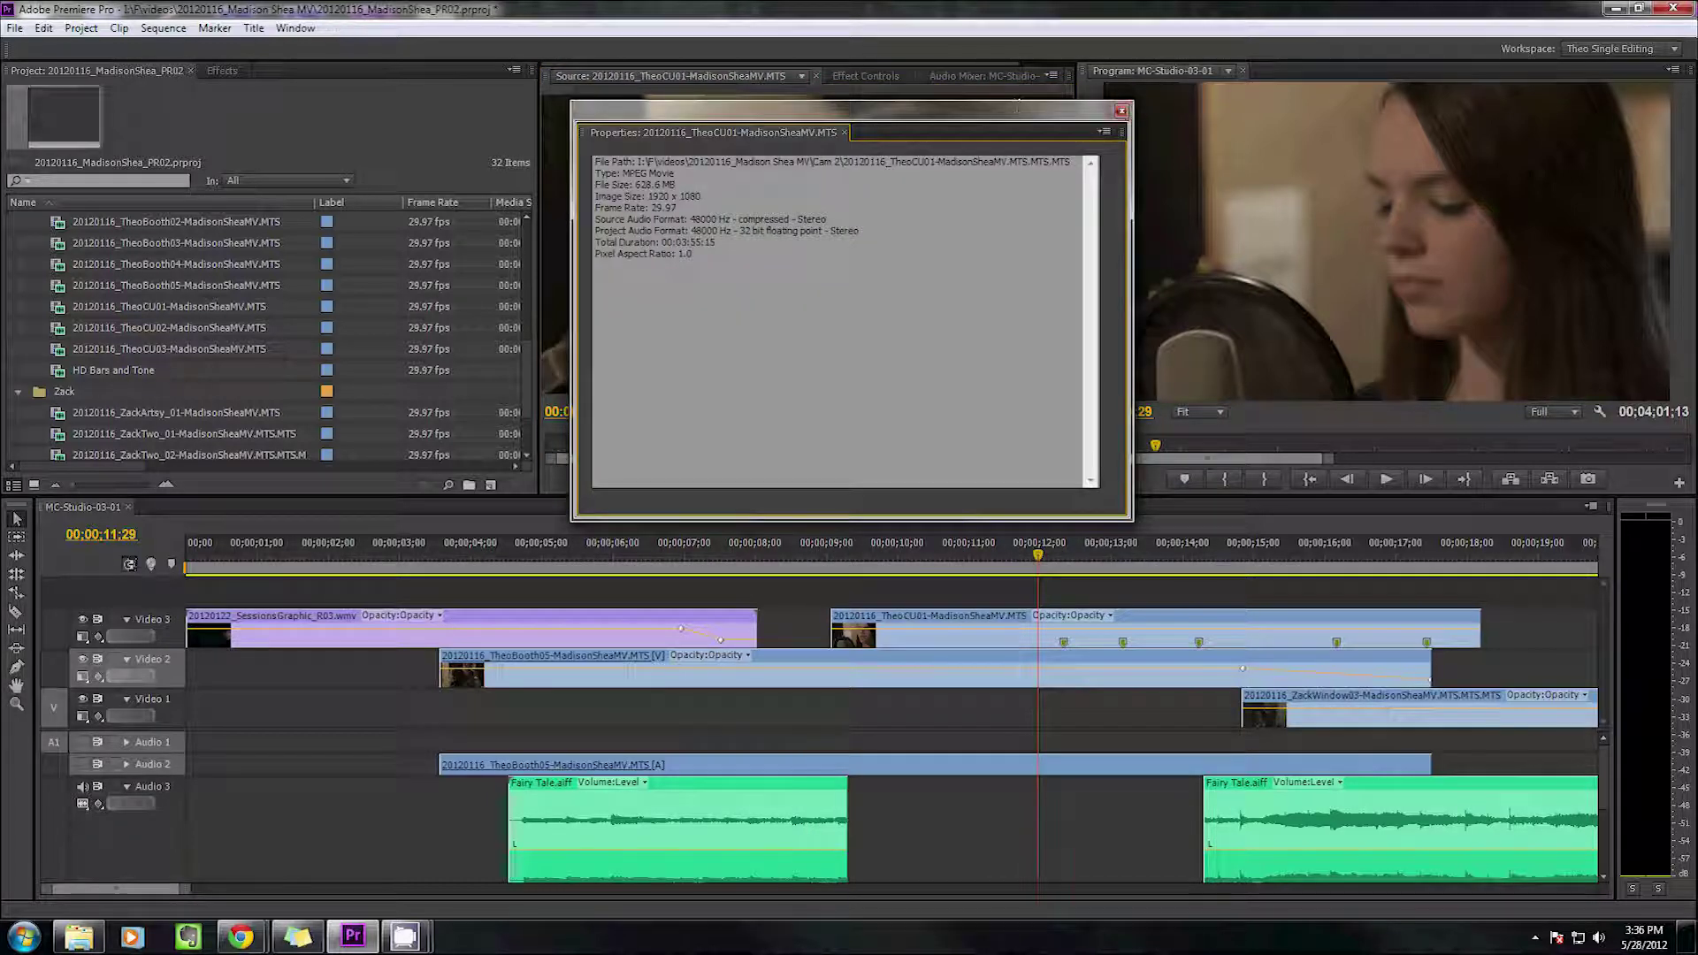
{"action": "left_click", "coordinate": [1122, 110]}
{"action": "right_click", "coordinate": [853, 169]}
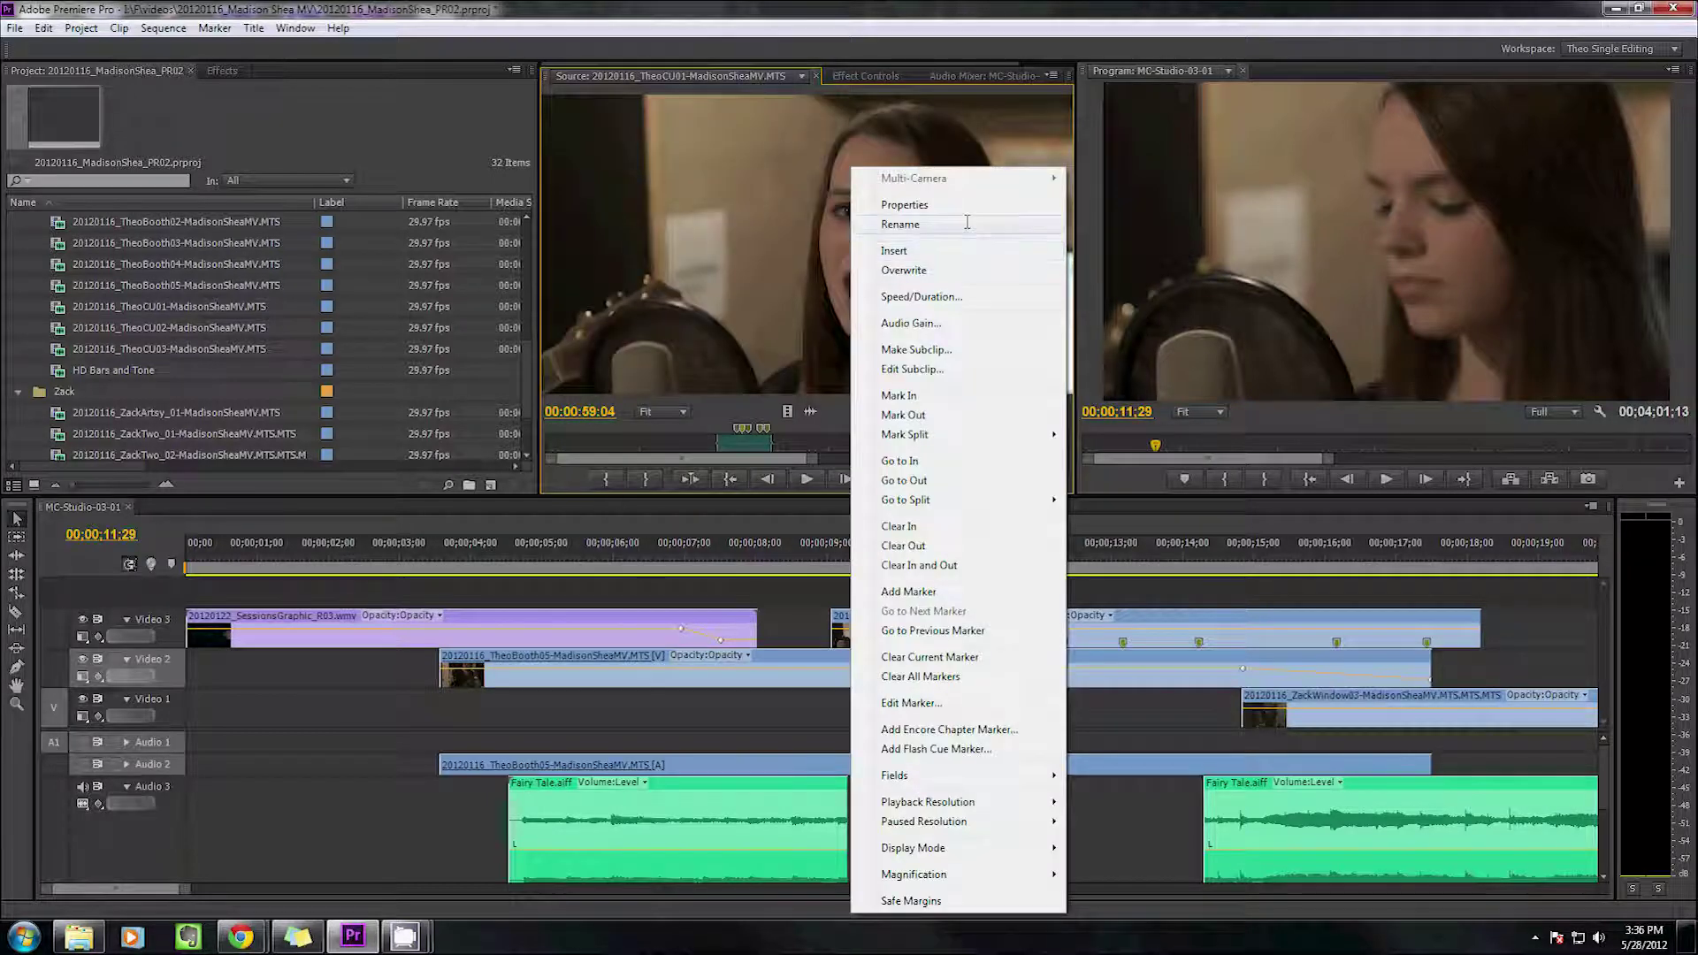
{"action": "left_click", "coordinate": [966, 222]}
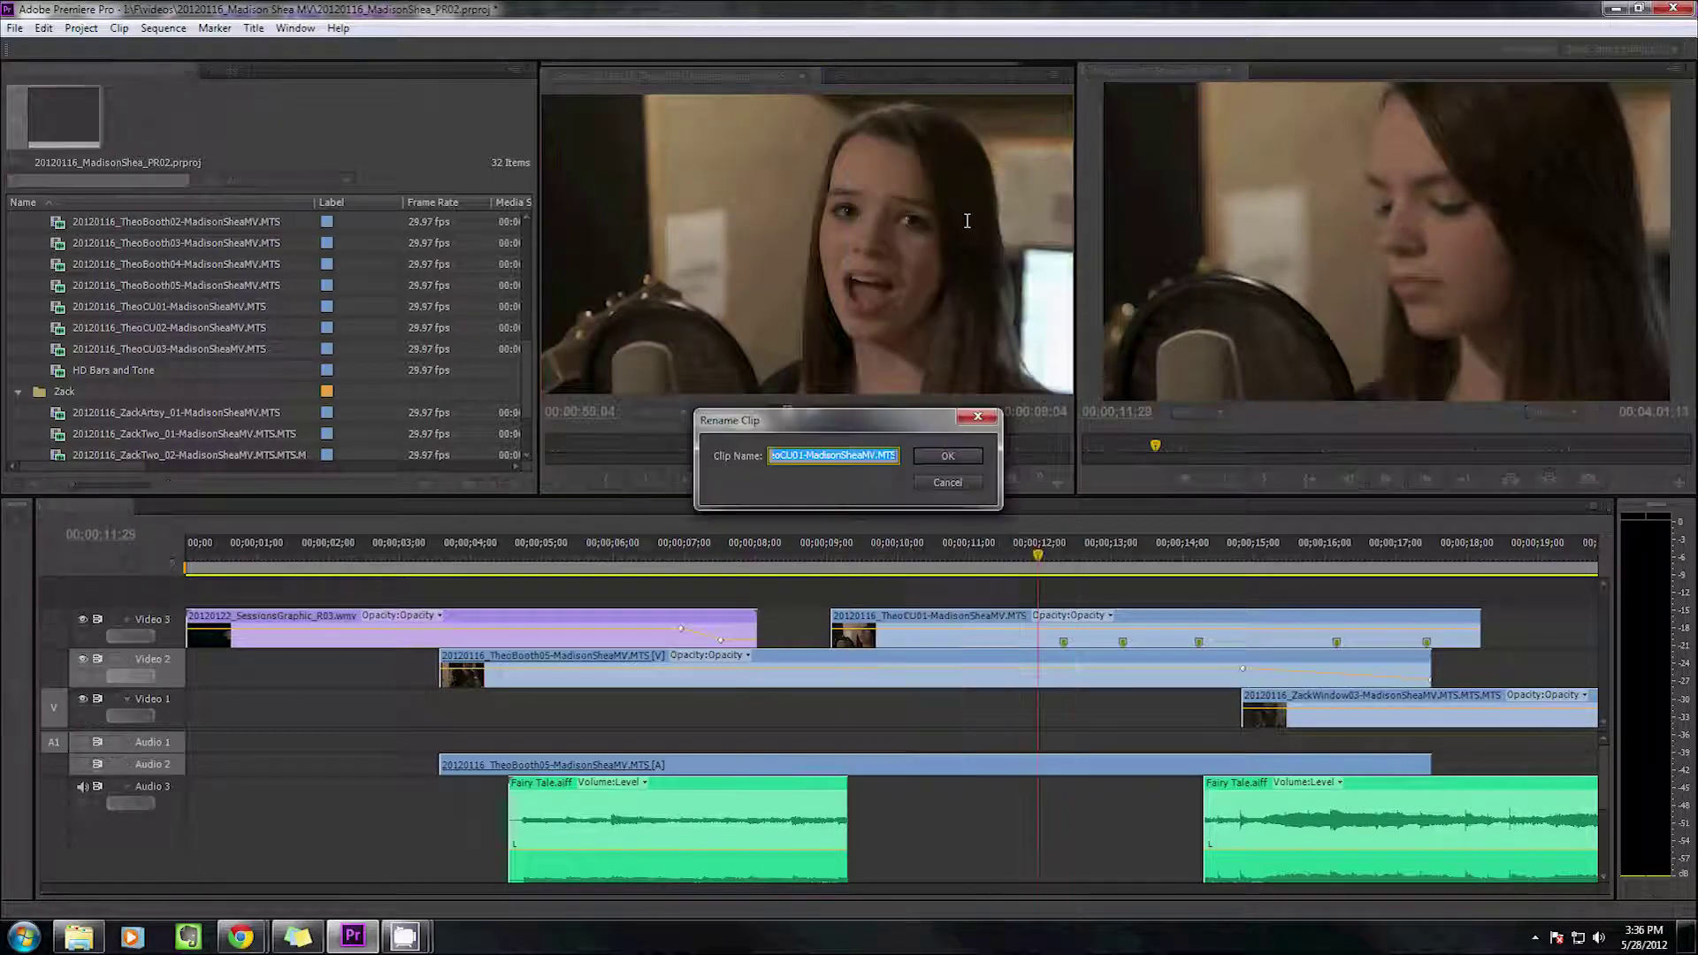
{"action": "left_click", "coordinate": [953, 478]}
Move the sequence playhead to 00:00:08:18, target the Video 1 track and look at the source clip's Insert command
{"action": "right_click", "coordinate": [878, 173]}
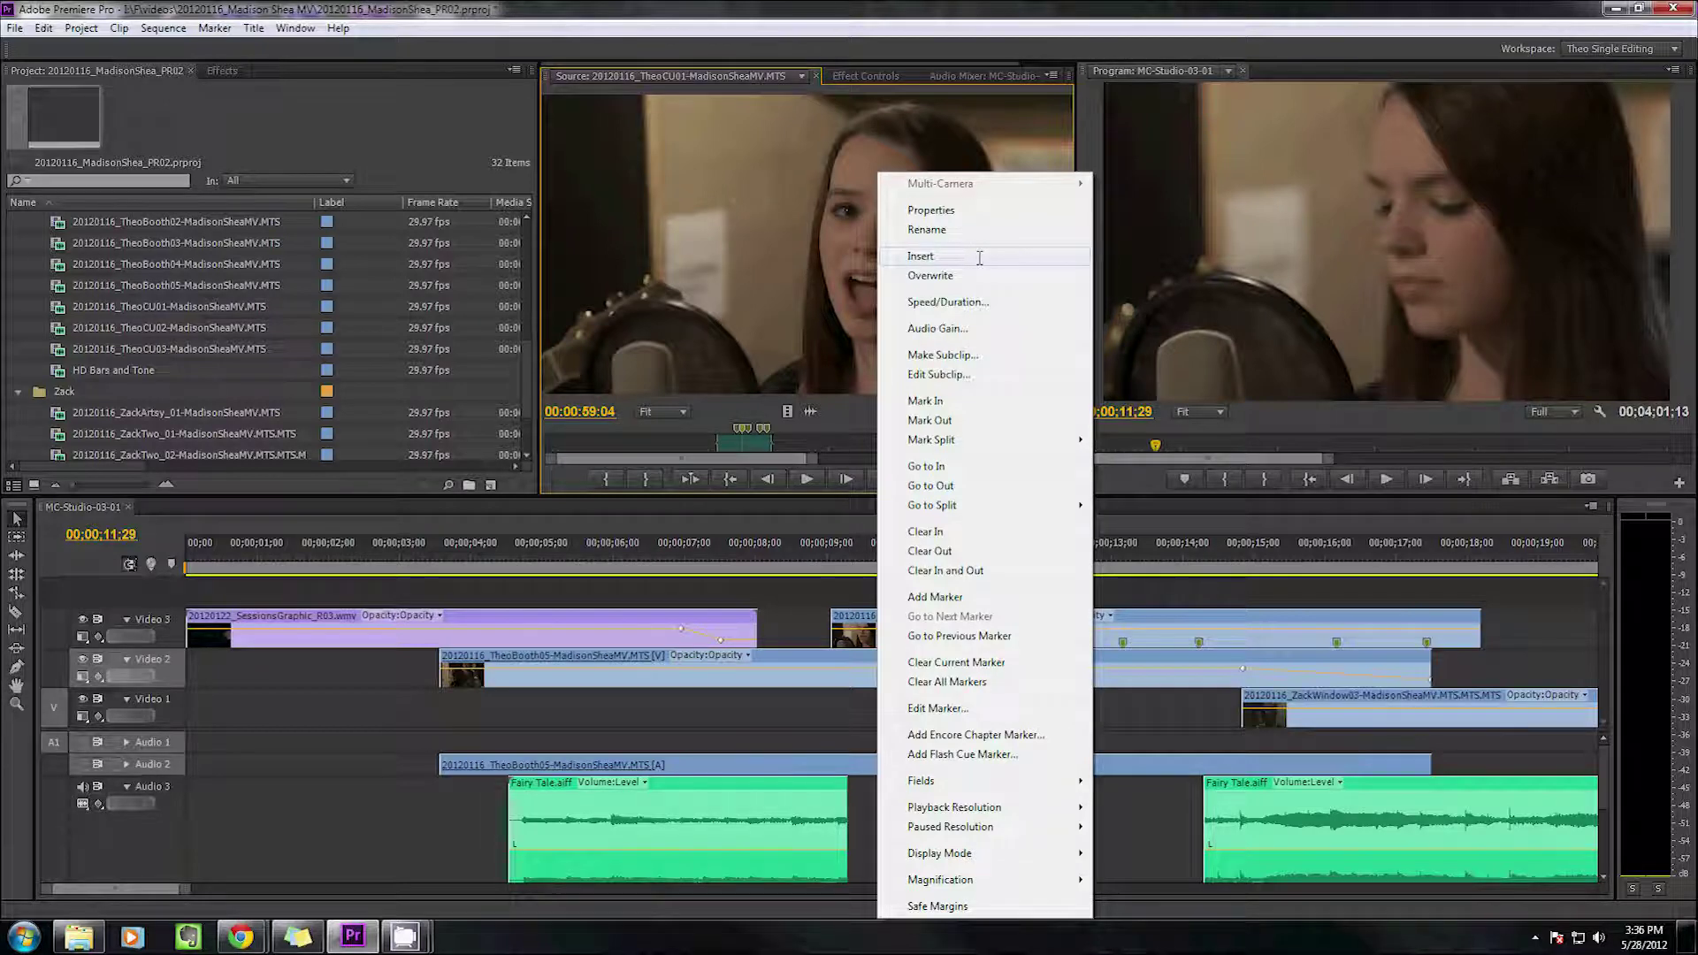
{"action": "left_click", "coordinate": [979, 257]}
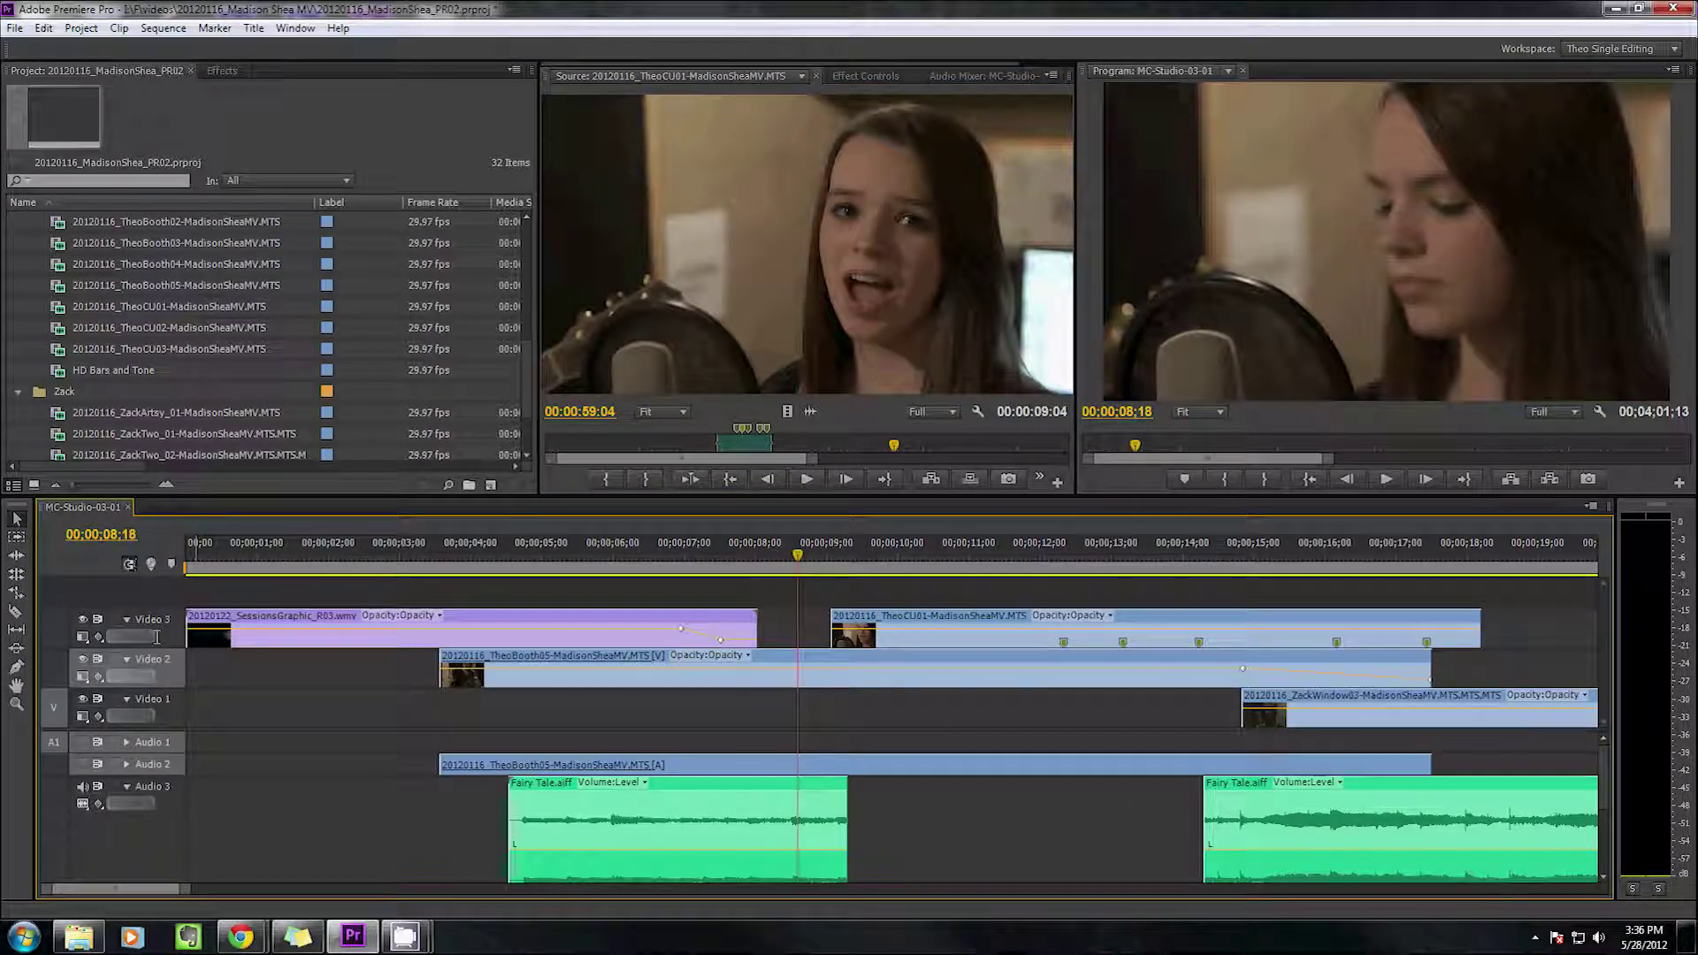
{"action": "left_click", "coordinate": [157, 636]}
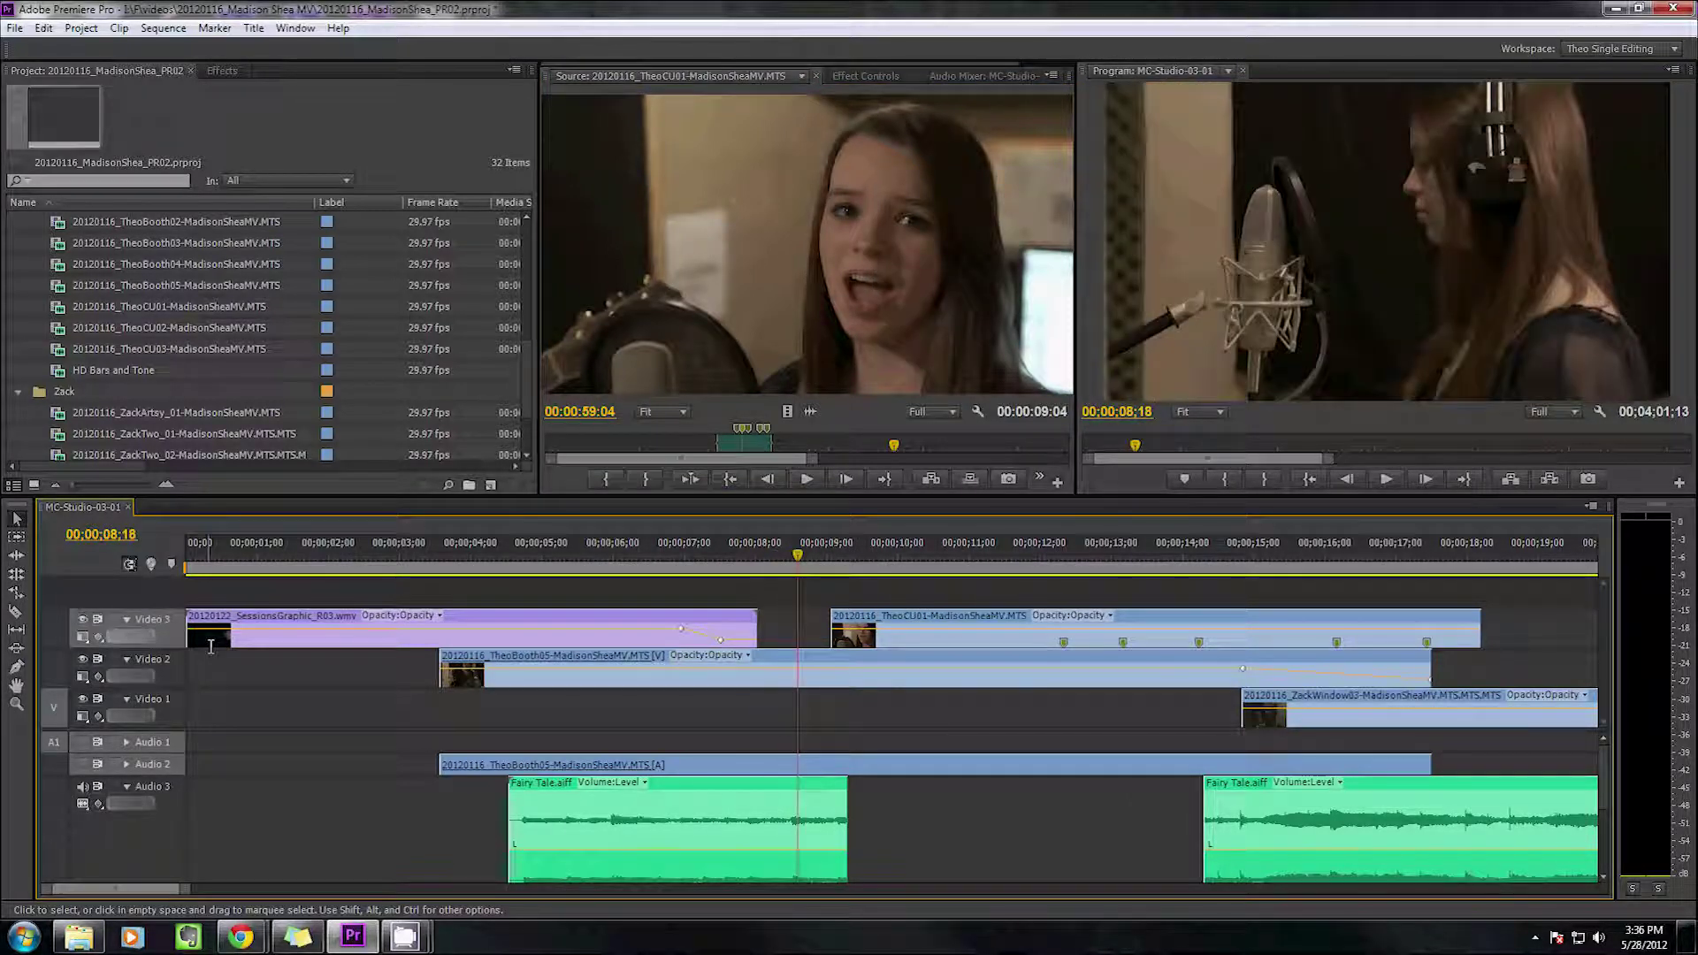
{"action": "left_click", "coordinate": [174, 701]}
{"action": "right_click", "coordinate": [943, 358]}
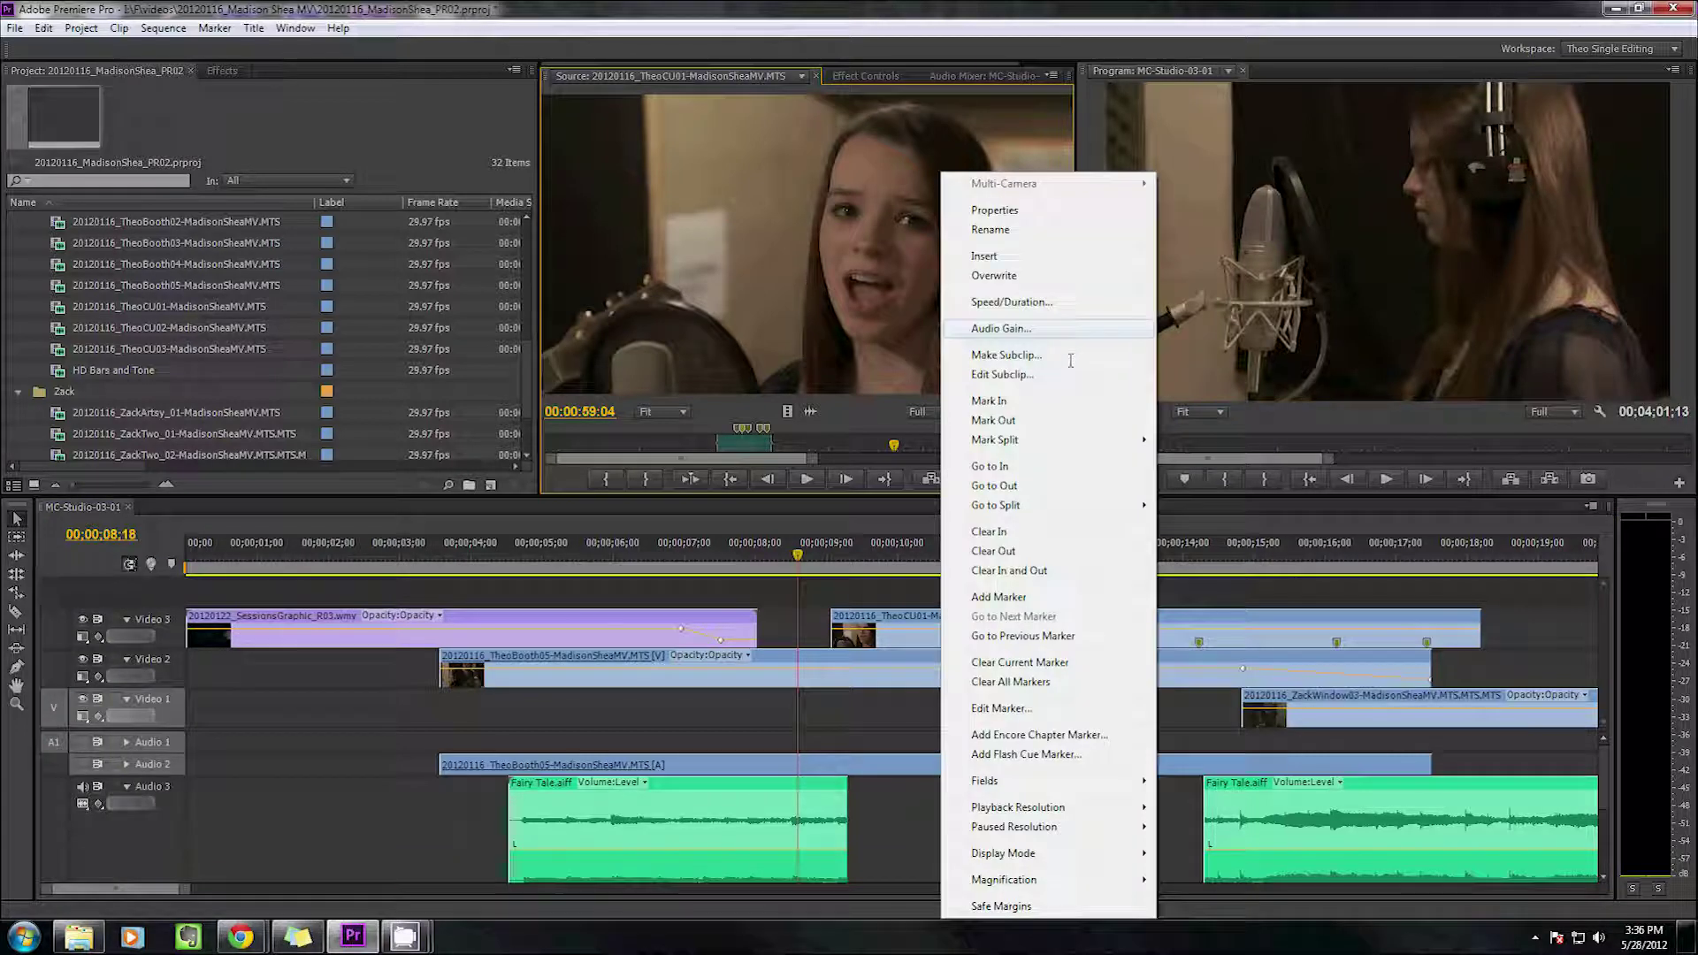
{"action": "left_click", "coordinate": [1049, 258]}
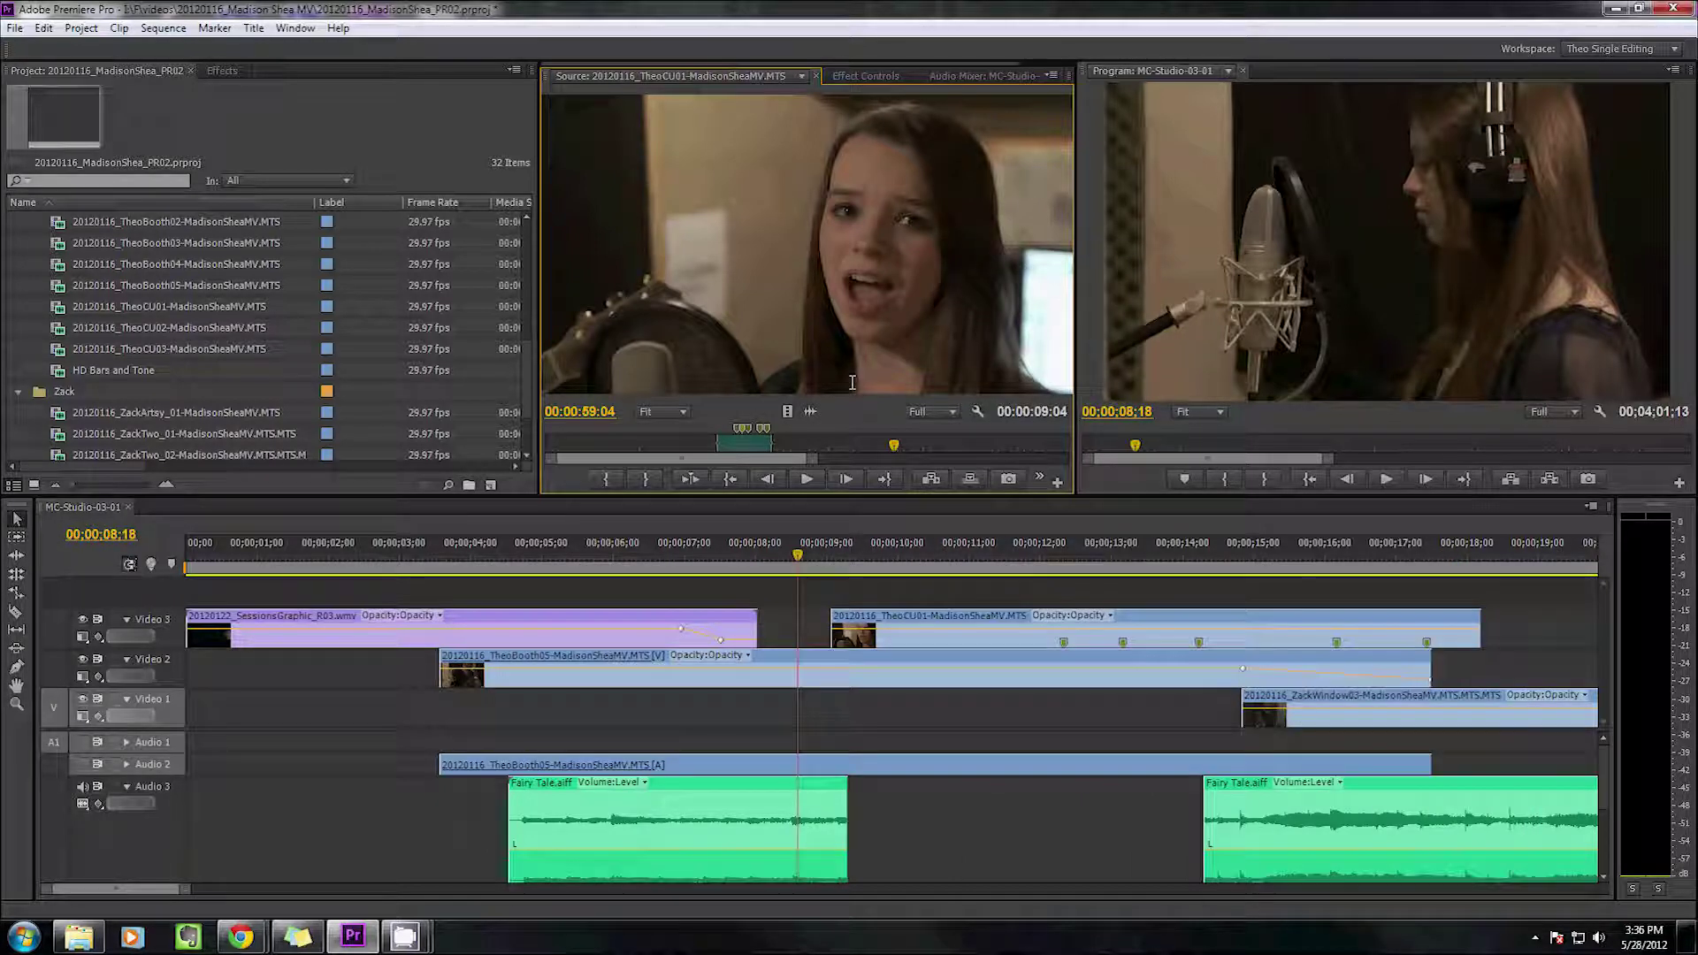
{"action": "right_click", "coordinate": [876, 283]}
{"action": "left_click", "coordinate": [864, 279]}
View the source clip's Speed/Duration settings and close them without changes
{"action": "right_click", "coordinate": [882, 215]}
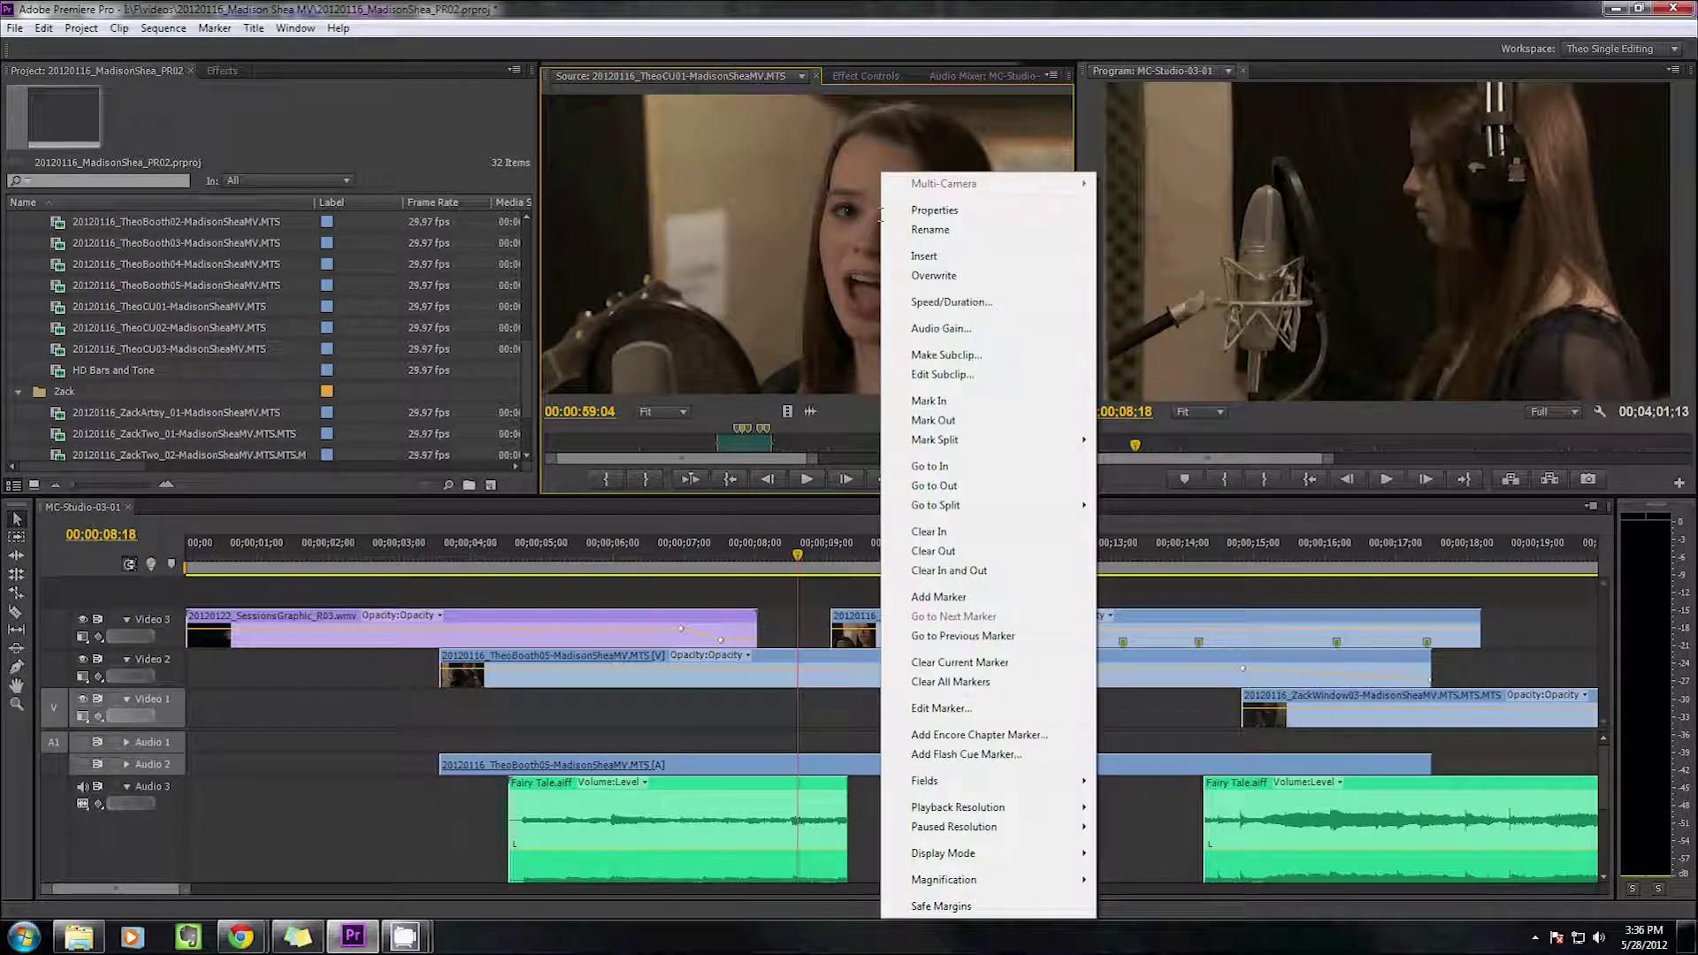
{"action": "left_click", "coordinate": [946, 301]}
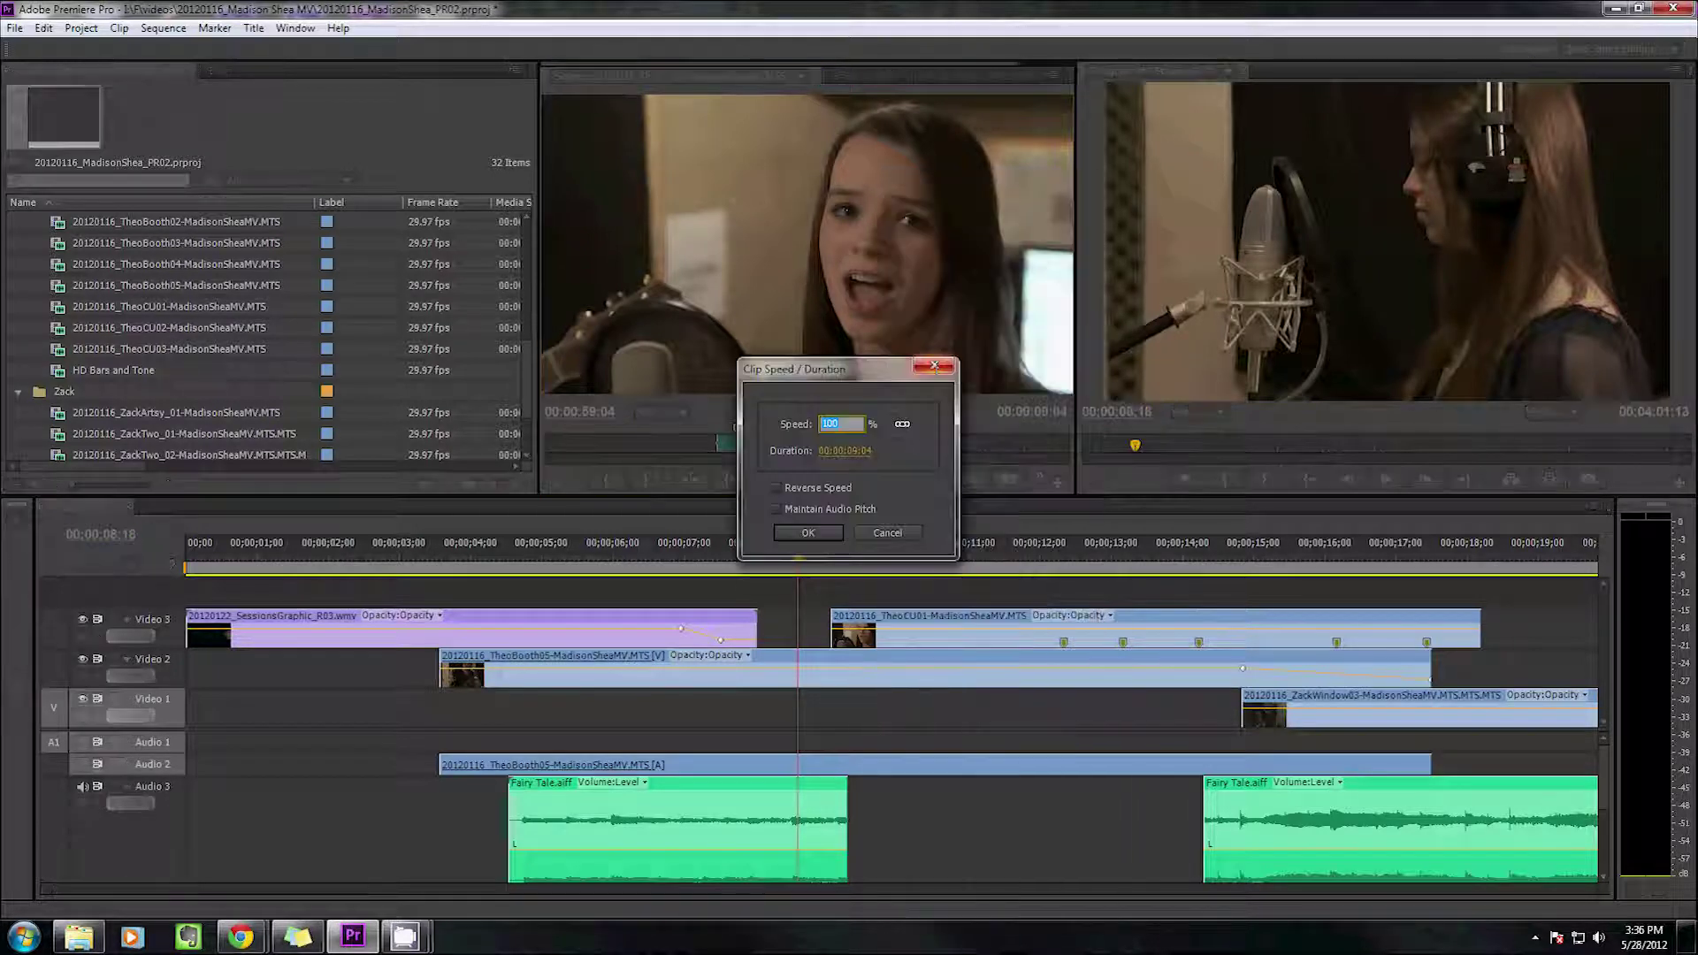
{"action": "left_click", "coordinate": [934, 365]}
{"action": "right_click", "coordinate": [838, 266]}
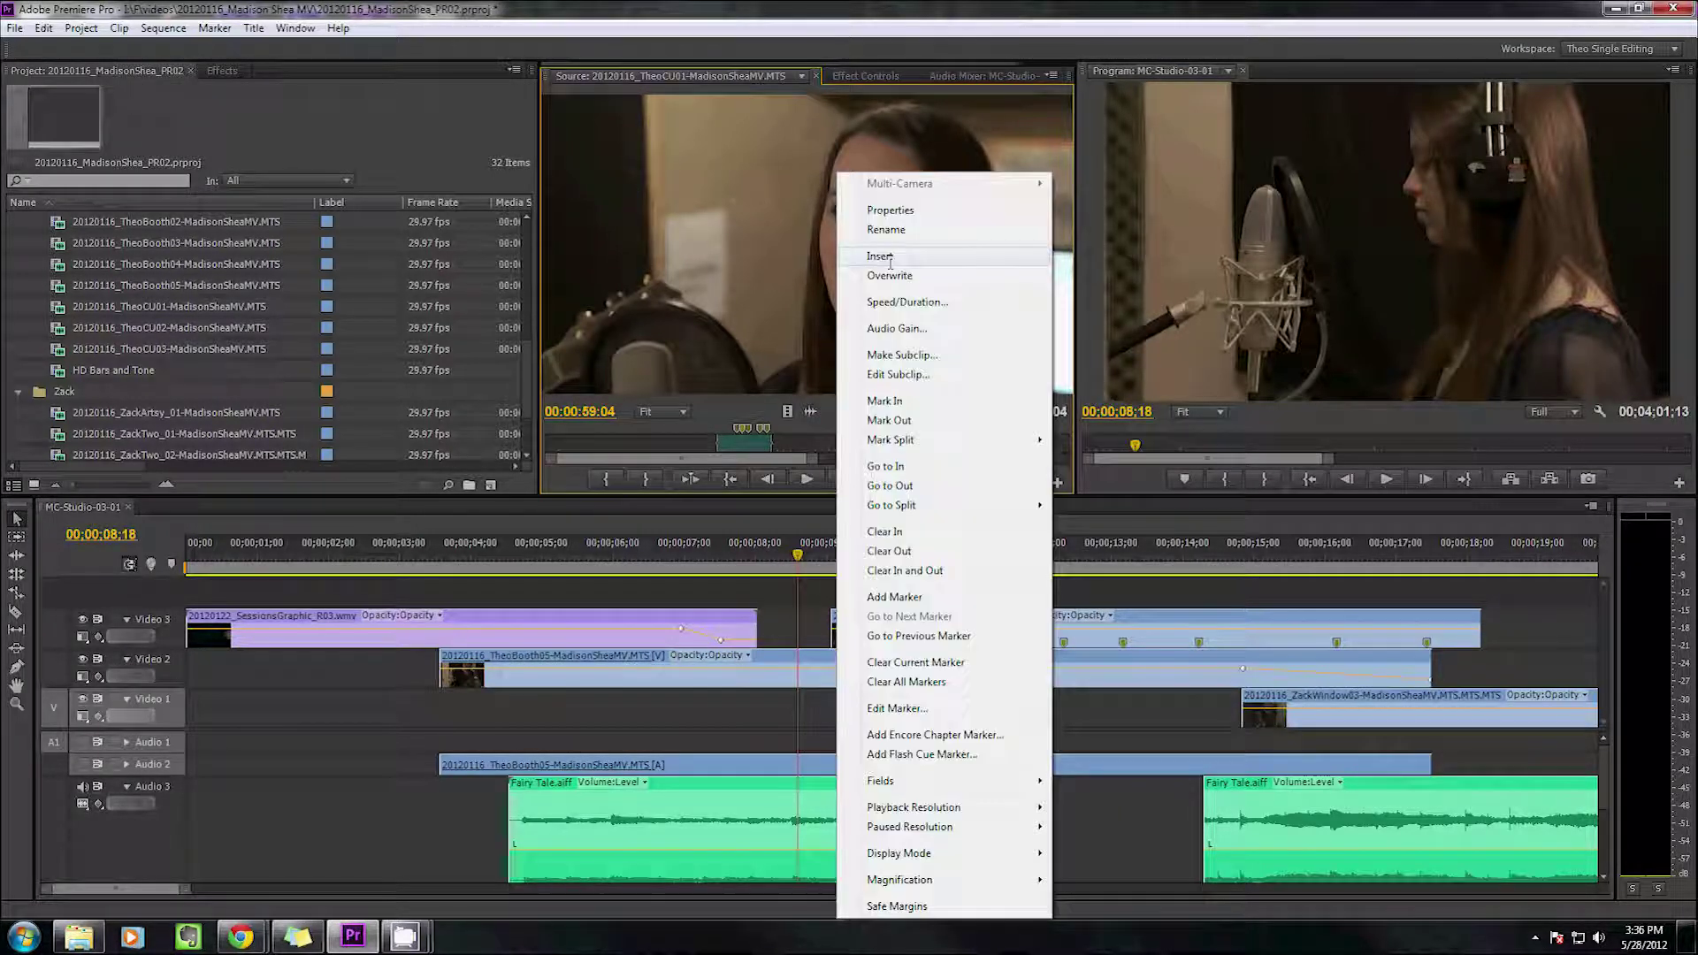
{"action": "left_click", "coordinate": [766, 332]}
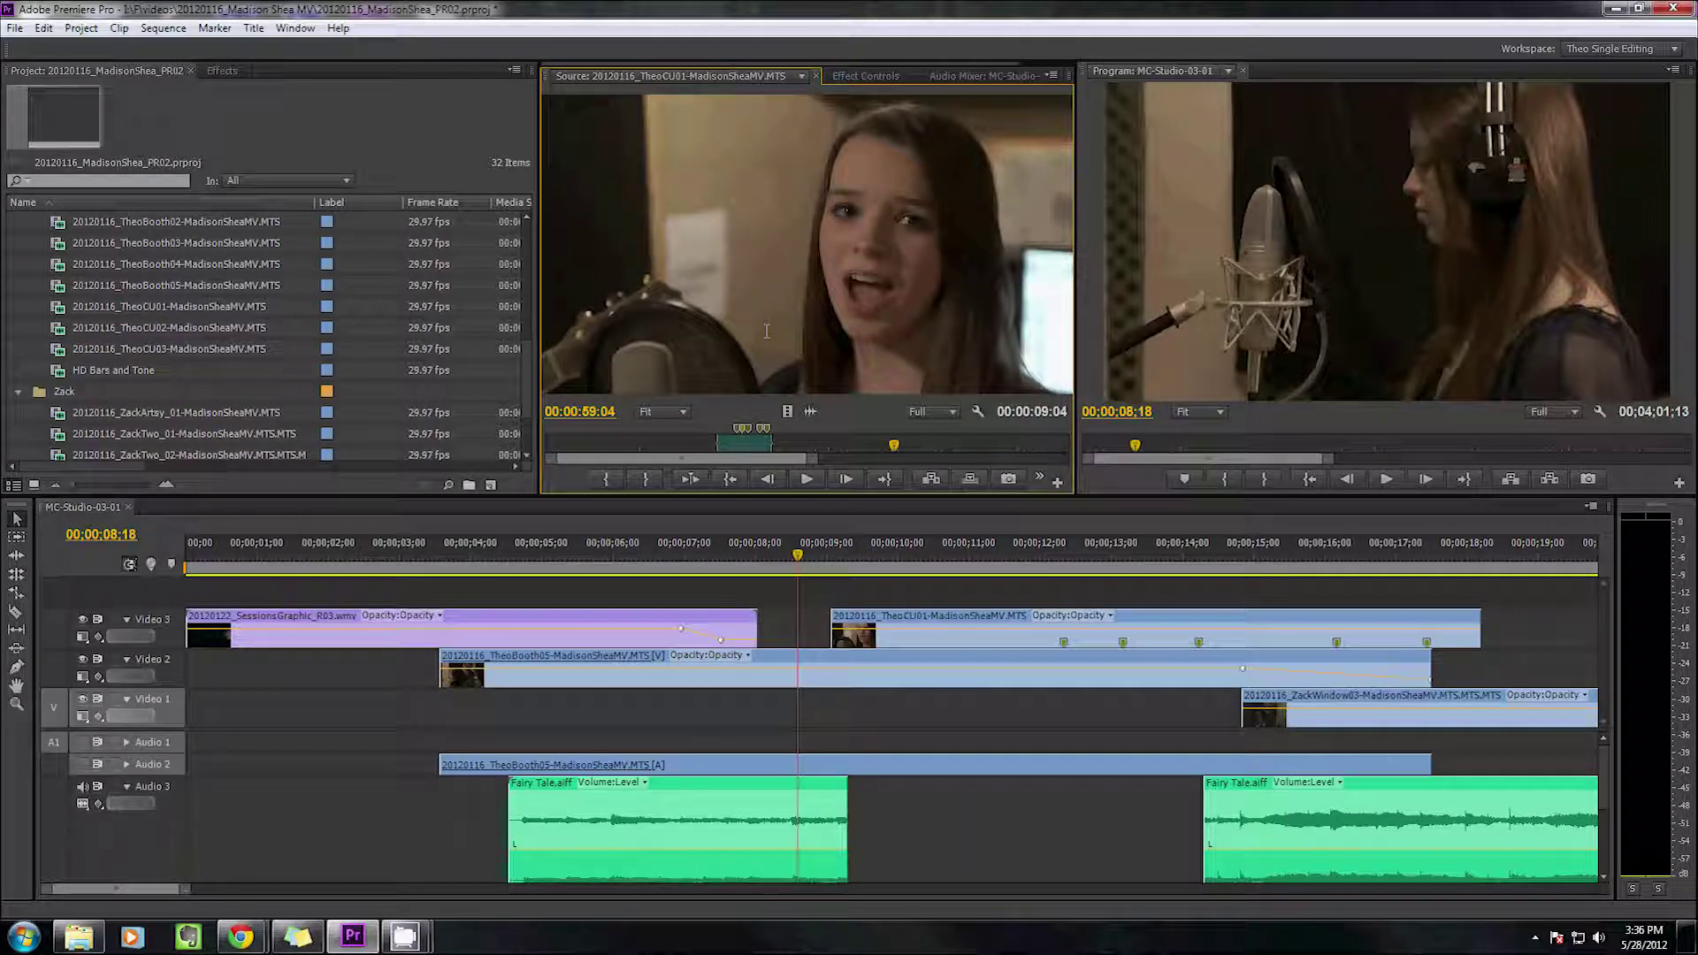
Scrub the source clip's playhead back to 00:00:32:24, inside its marked In-to-Out range
{"action": "left_click", "coordinate": [818, 445]}
{"action": "left_click_drag", "start_coordinate": [818, 445], "coordinate": [741, 445]}
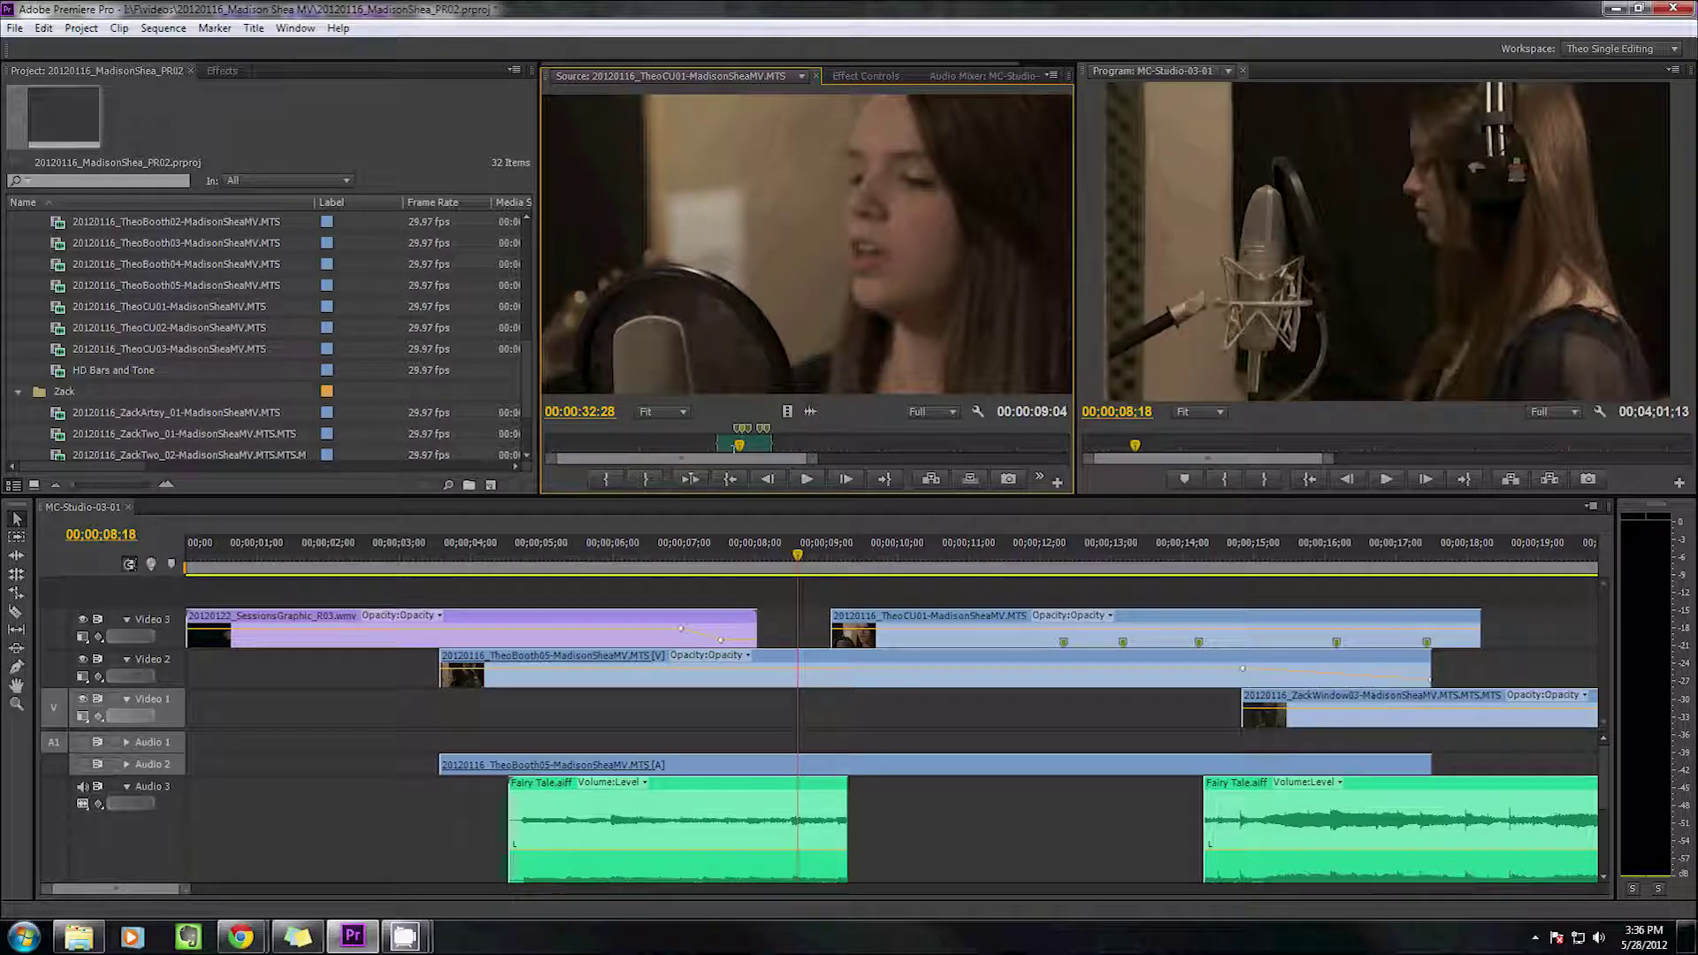
{"action": "mouse_move", "coordinate": [740, 445]}
{"action": "left_mouse_down"}
{"action": "mouse_move", "coordinate": [780, 437]}
{"action": "mouse_move", "coordinate": [739, 443]}
{"action": "left_mouse_up"}
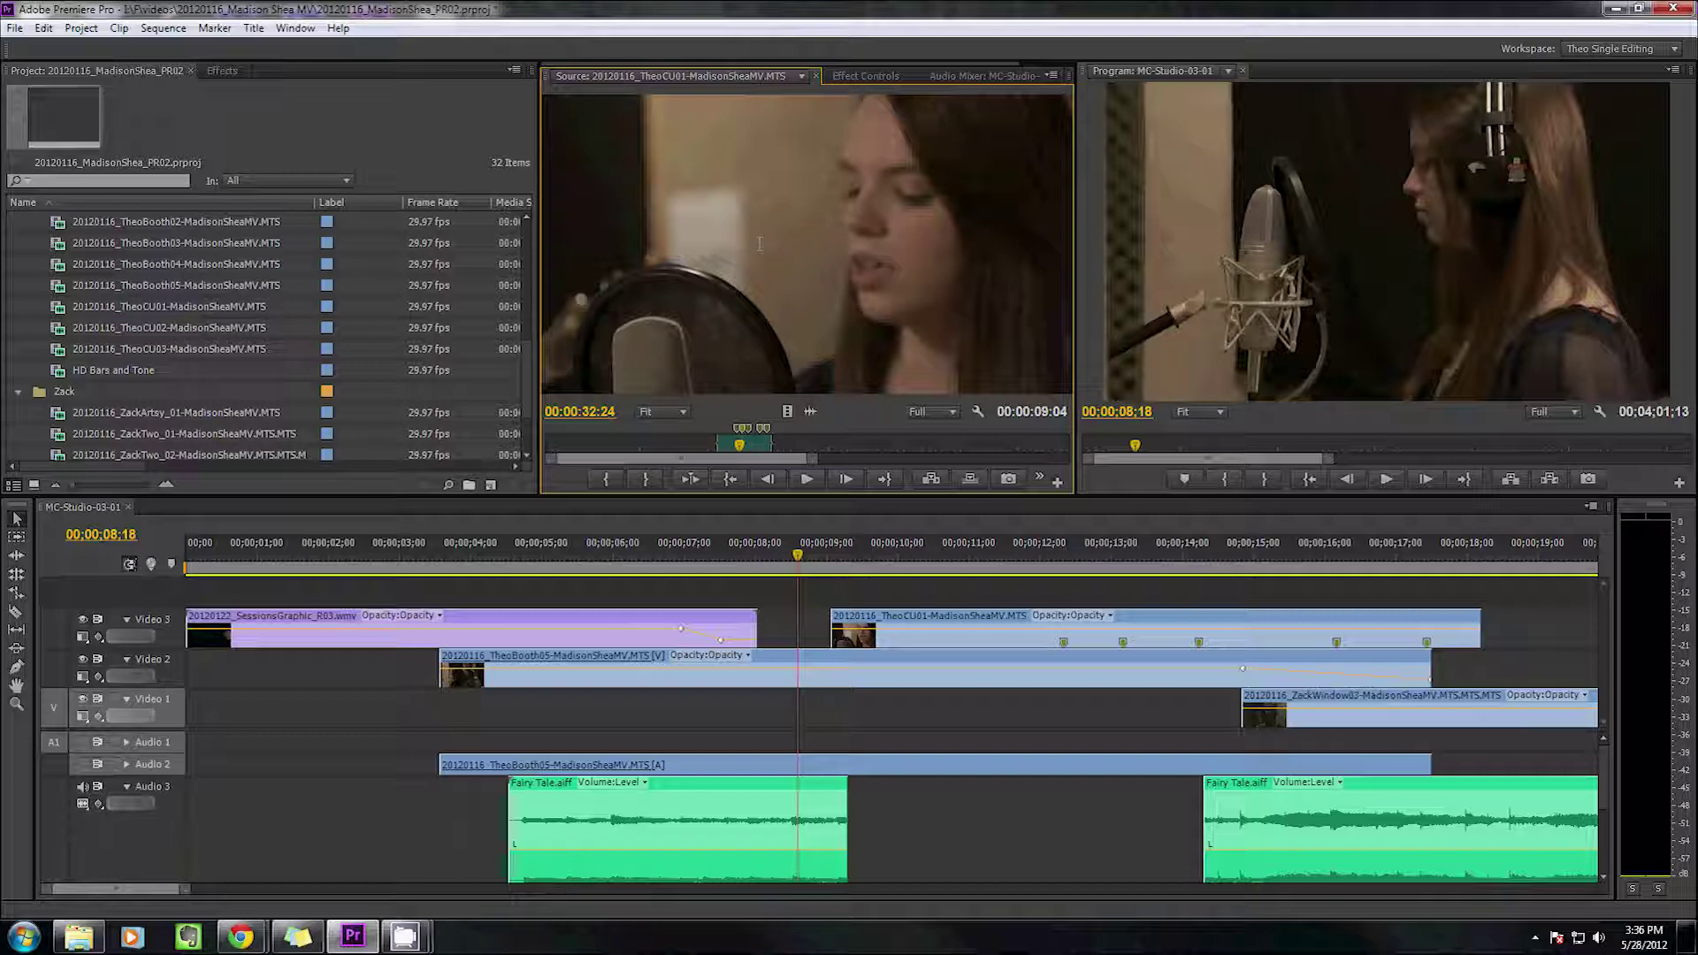
Make a subclip named "Interview Bite" from the marked range of the source clip
{"action": "right_click", "coordinate": [804, 209]}
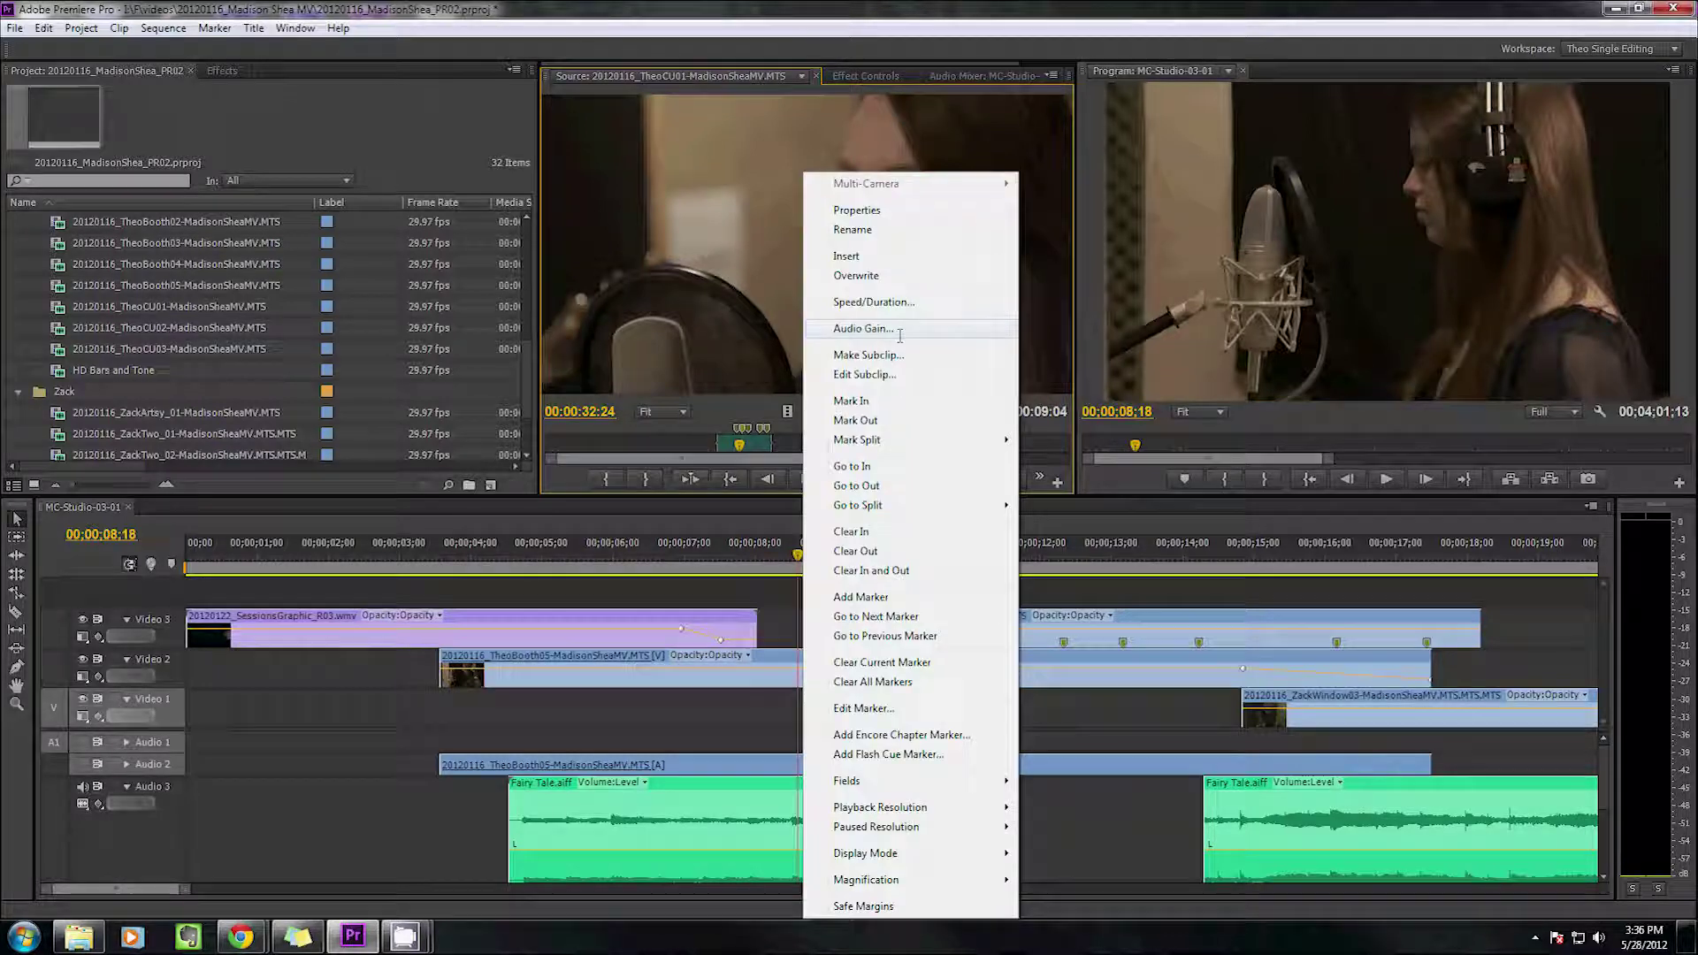
{"action": "left_click", "coordinate": [900, 355]}
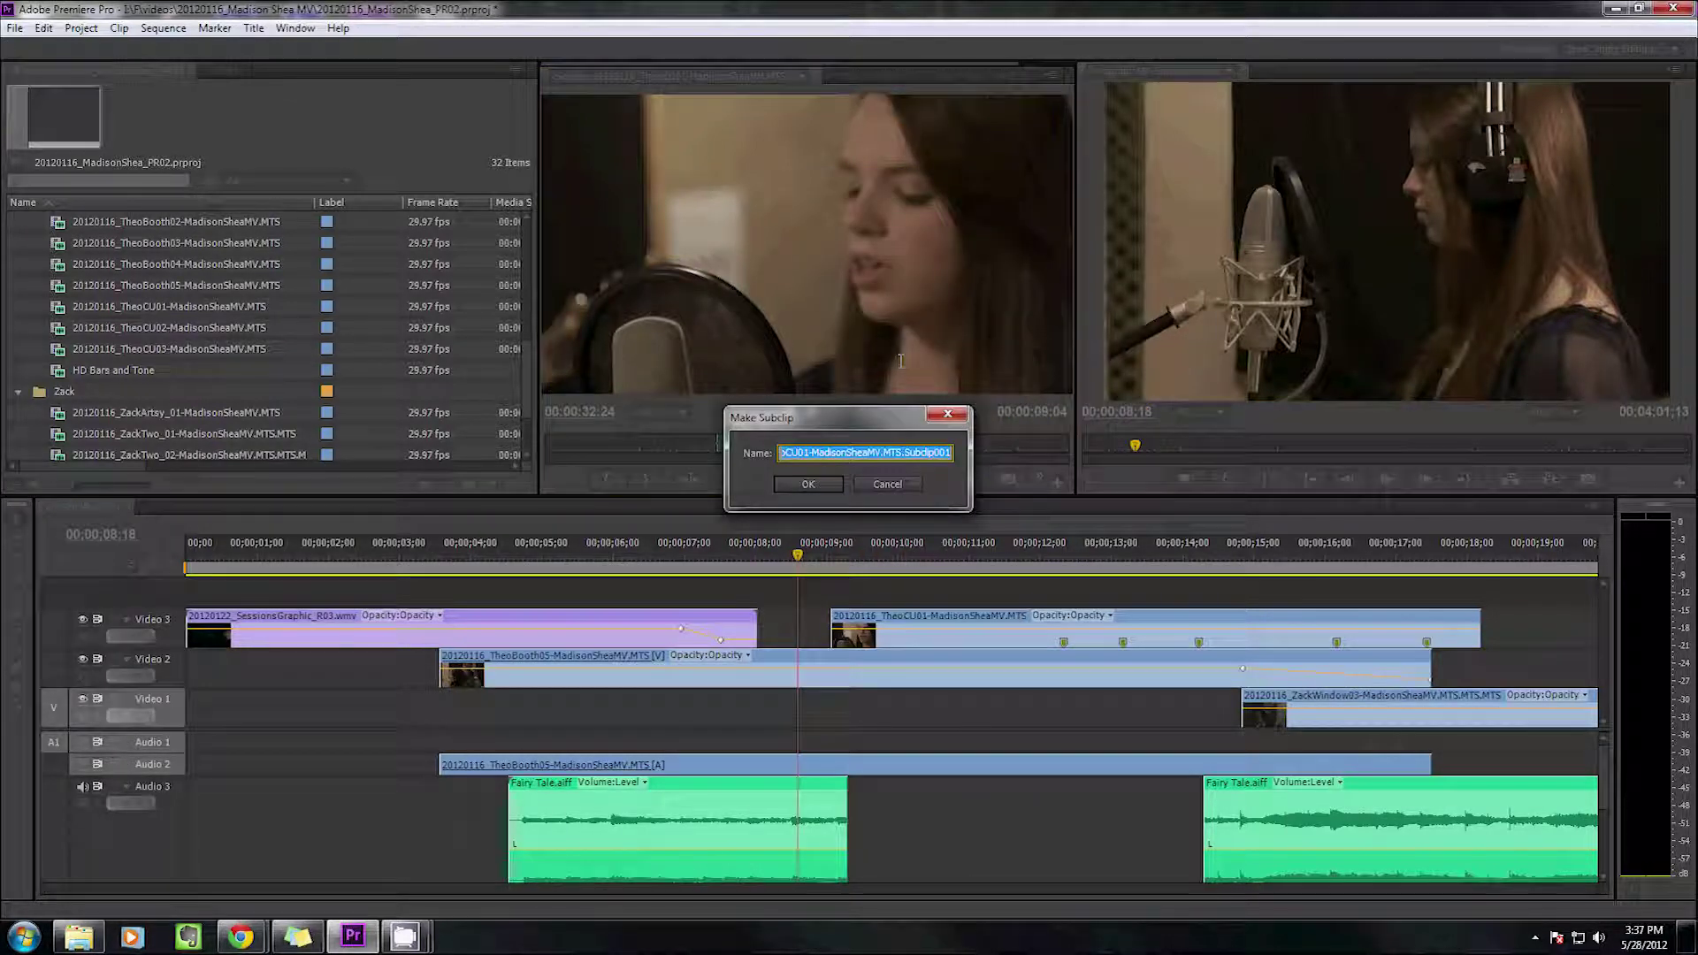
{"action": "type", "text": "Int"}
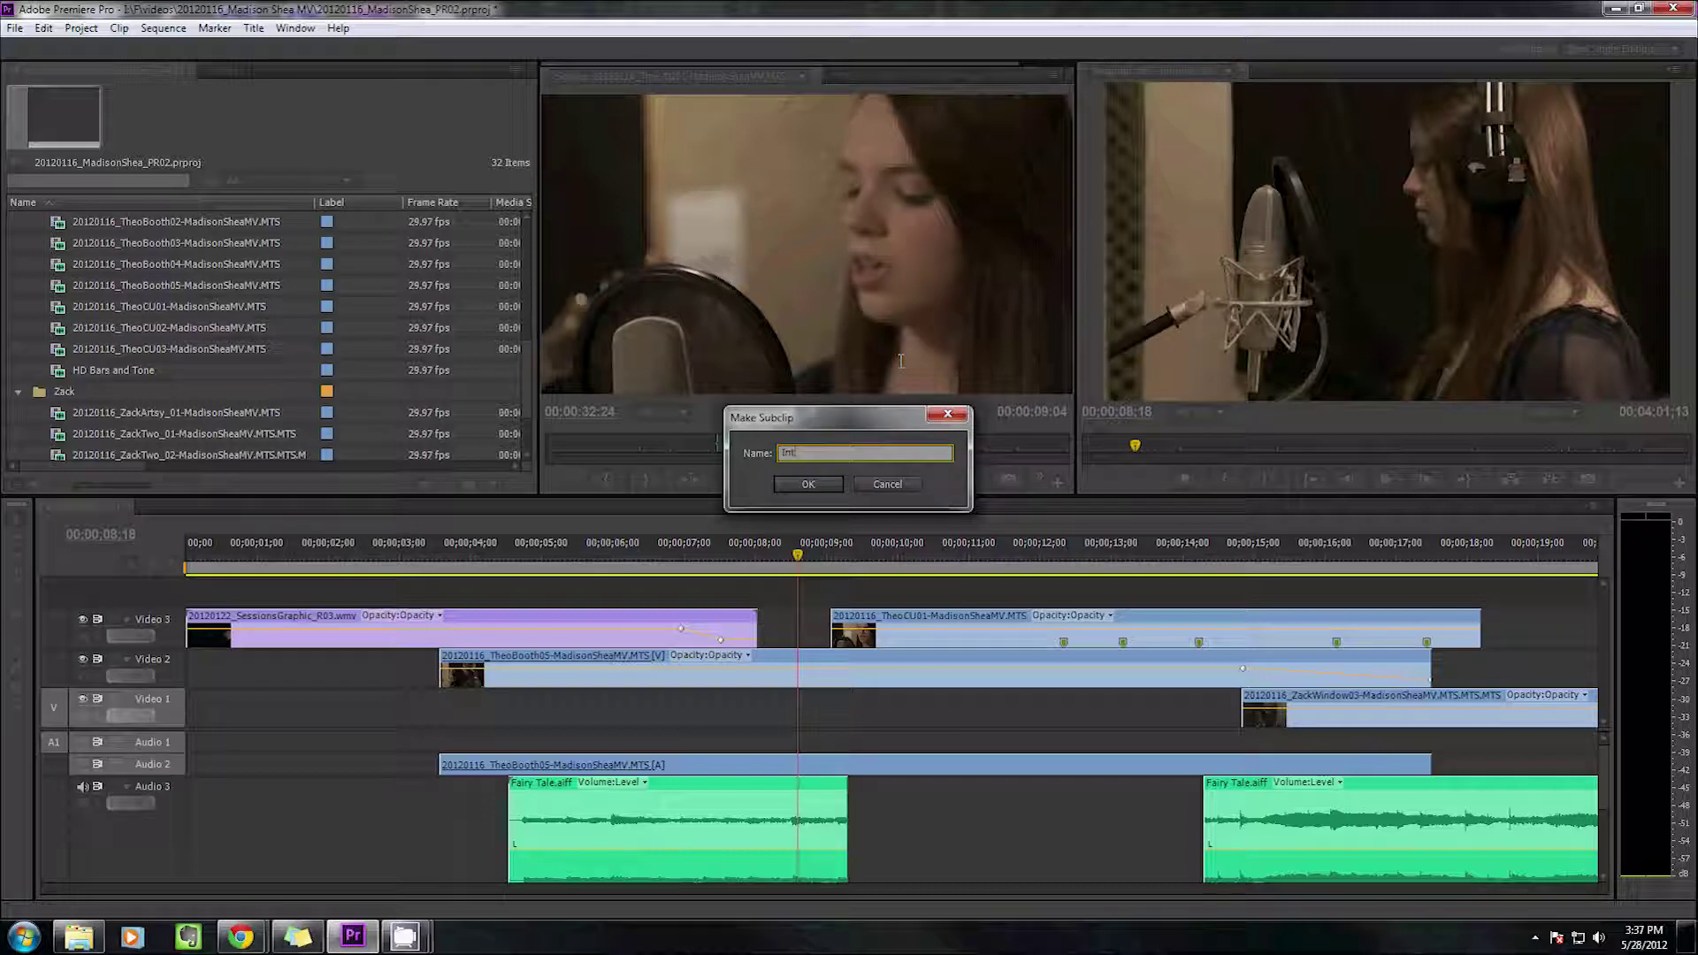
{"action": "type", "text": "ervie"}
{"action": "type", "text": "w"}
{"action": "type", "text": " B-r"}
{"action": "type", "text": "te"}
{"action": "key", "text": "Return"}
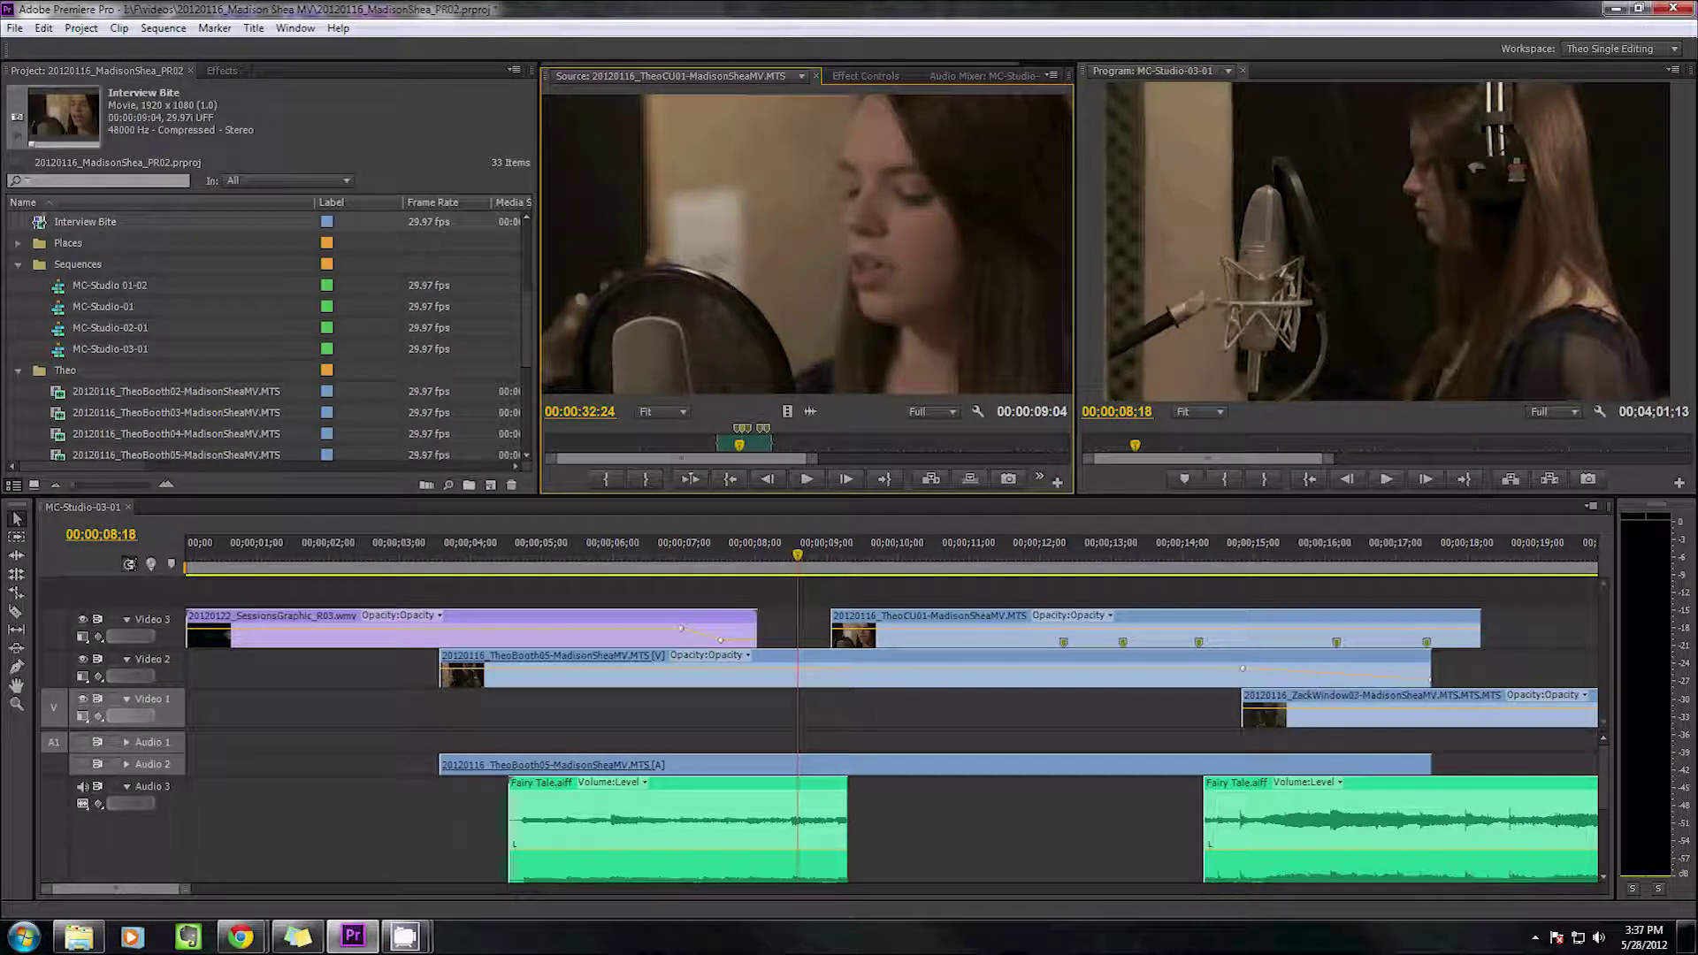
Open the Interview Bite subclip in the Source Monitor, scrub through it and return to its start at 00:00:29:05
{"action": "double_click", "coordinate": [41, 220]}
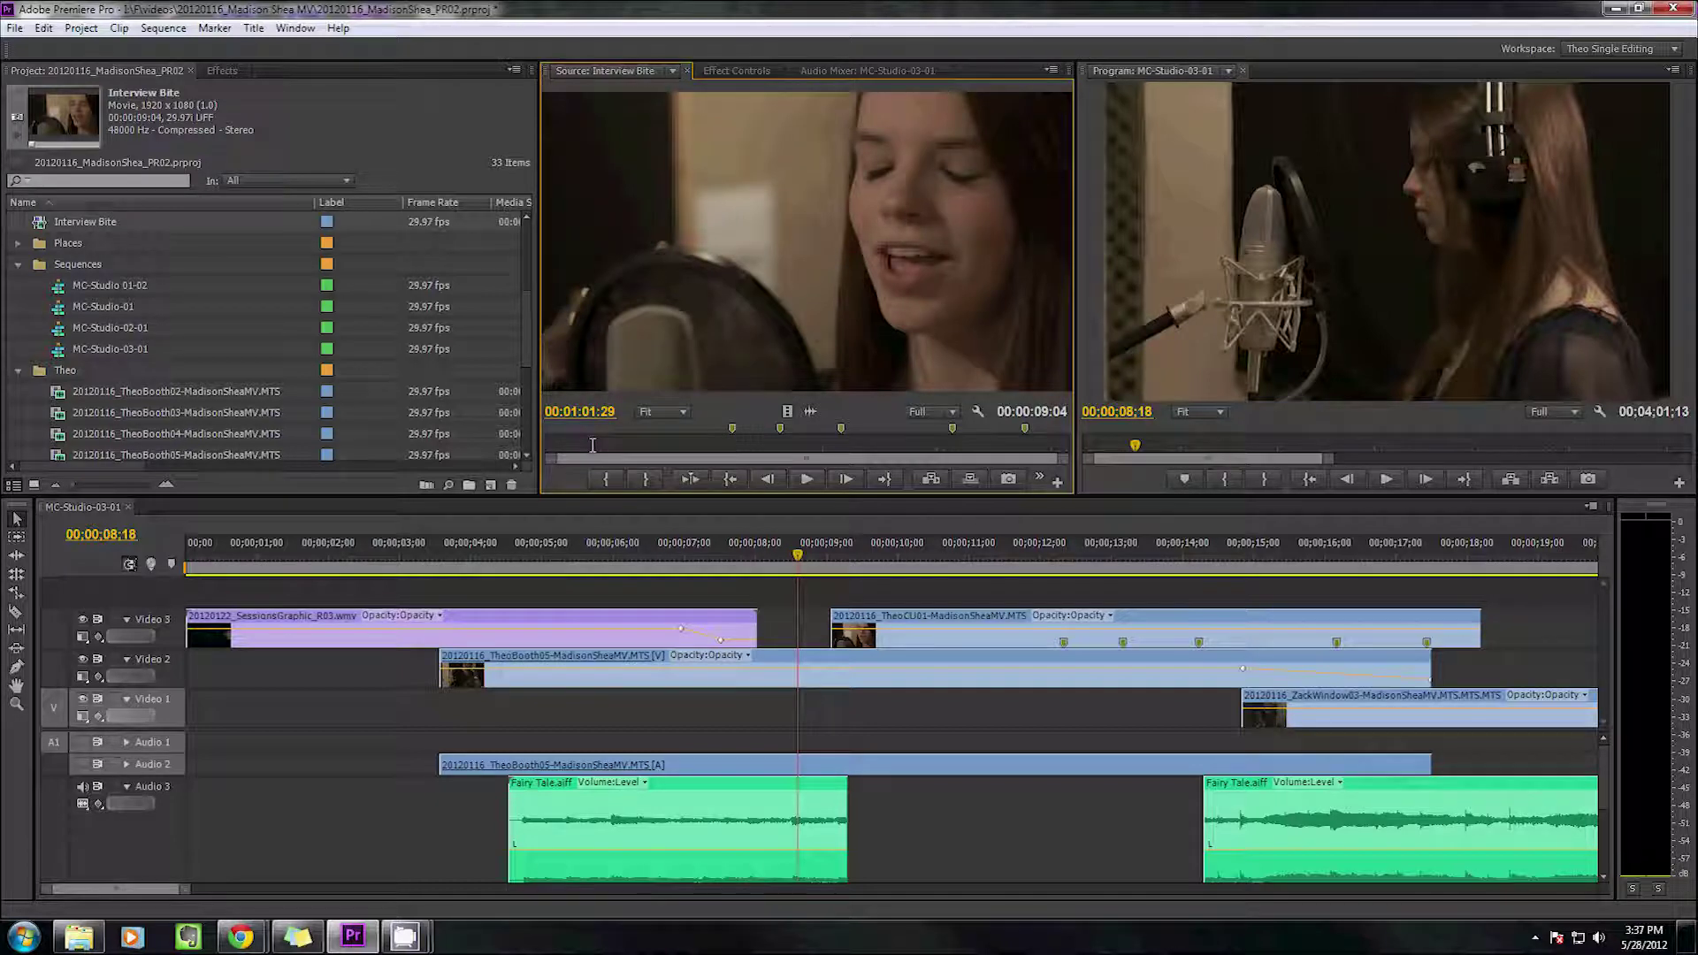
{"action": "left_click", "coordinate": [836, 440]}
{"action": "left_click", "coordinate": [689, 442]}
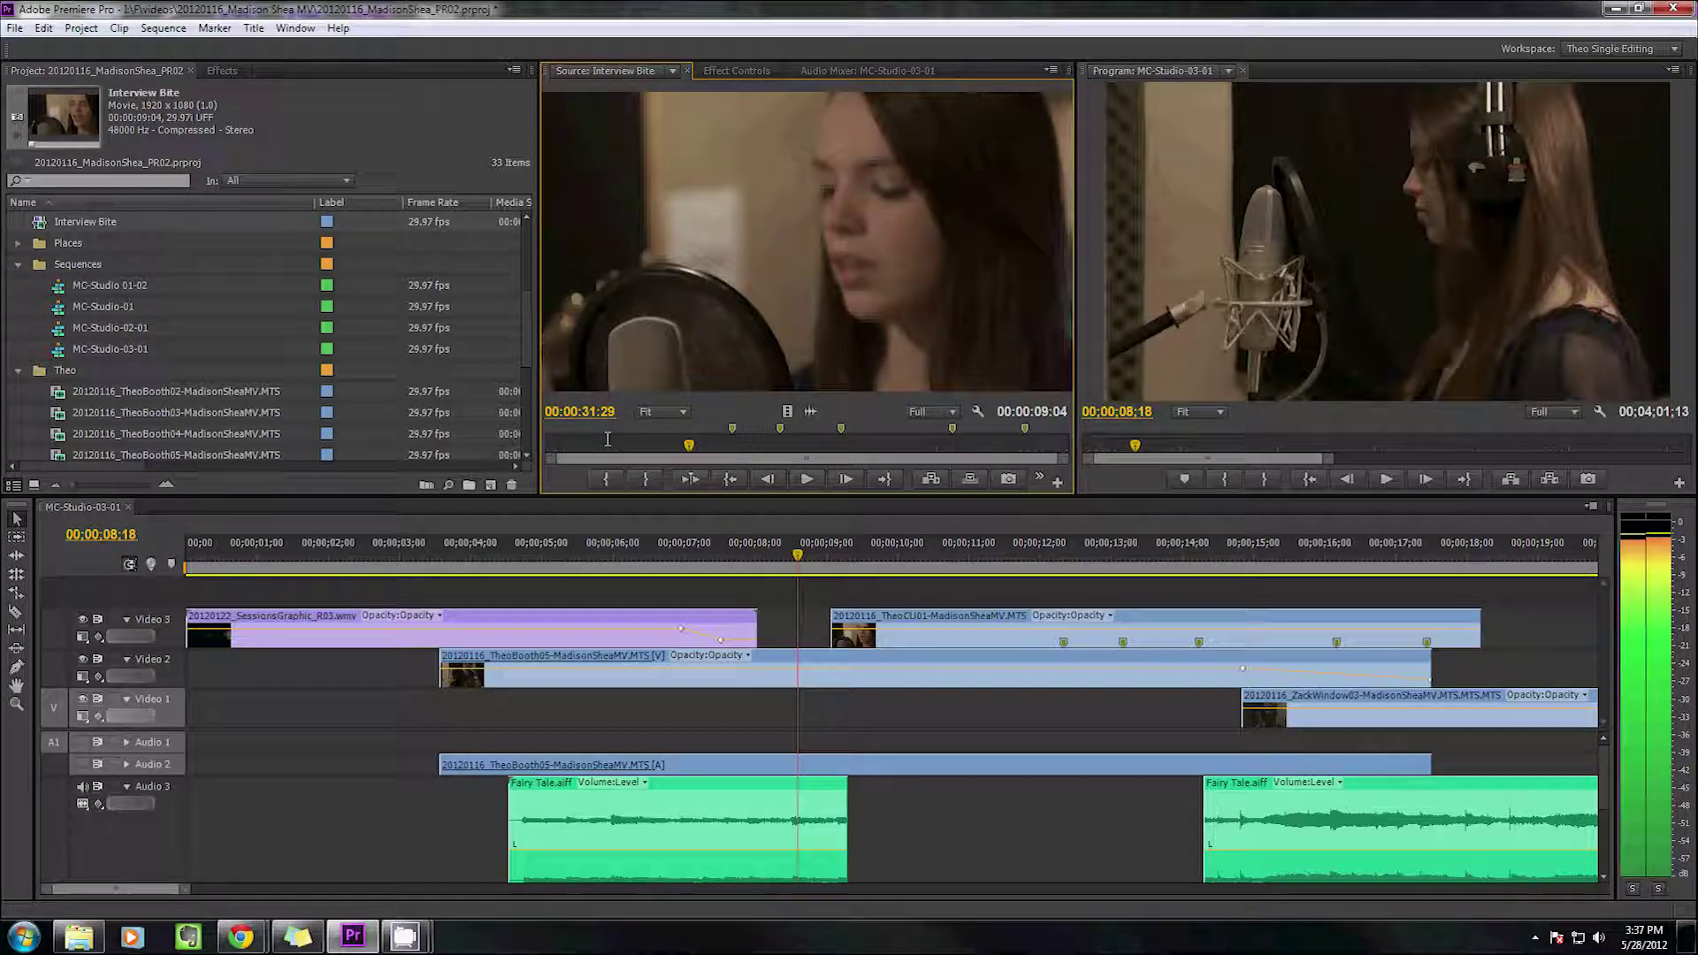
{"action": "left_click", "coordinate": [547, 442]}
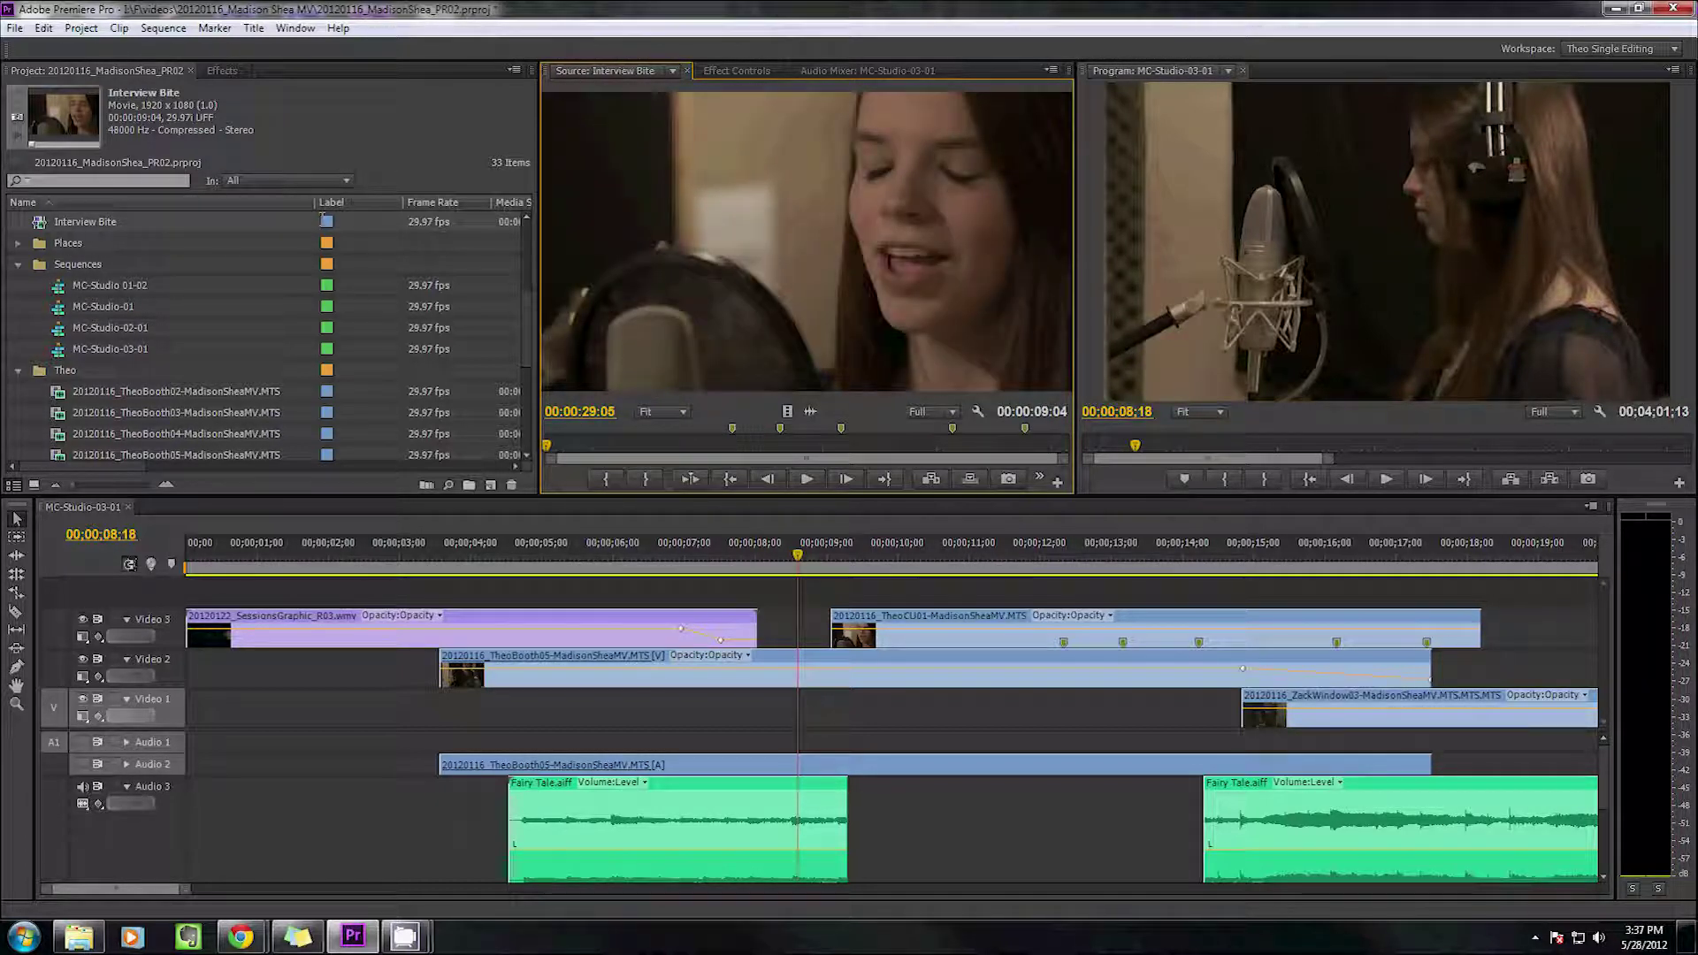
Maximize the project's clip list and examine its metadata columns, including Description, Log Note and Good
{"action": "scroll", "coordinate": [391, 309], "scroll_direction": "up", "scroll_amount": 5}
{"action": "left_click", "coordinate": [391, 306]}
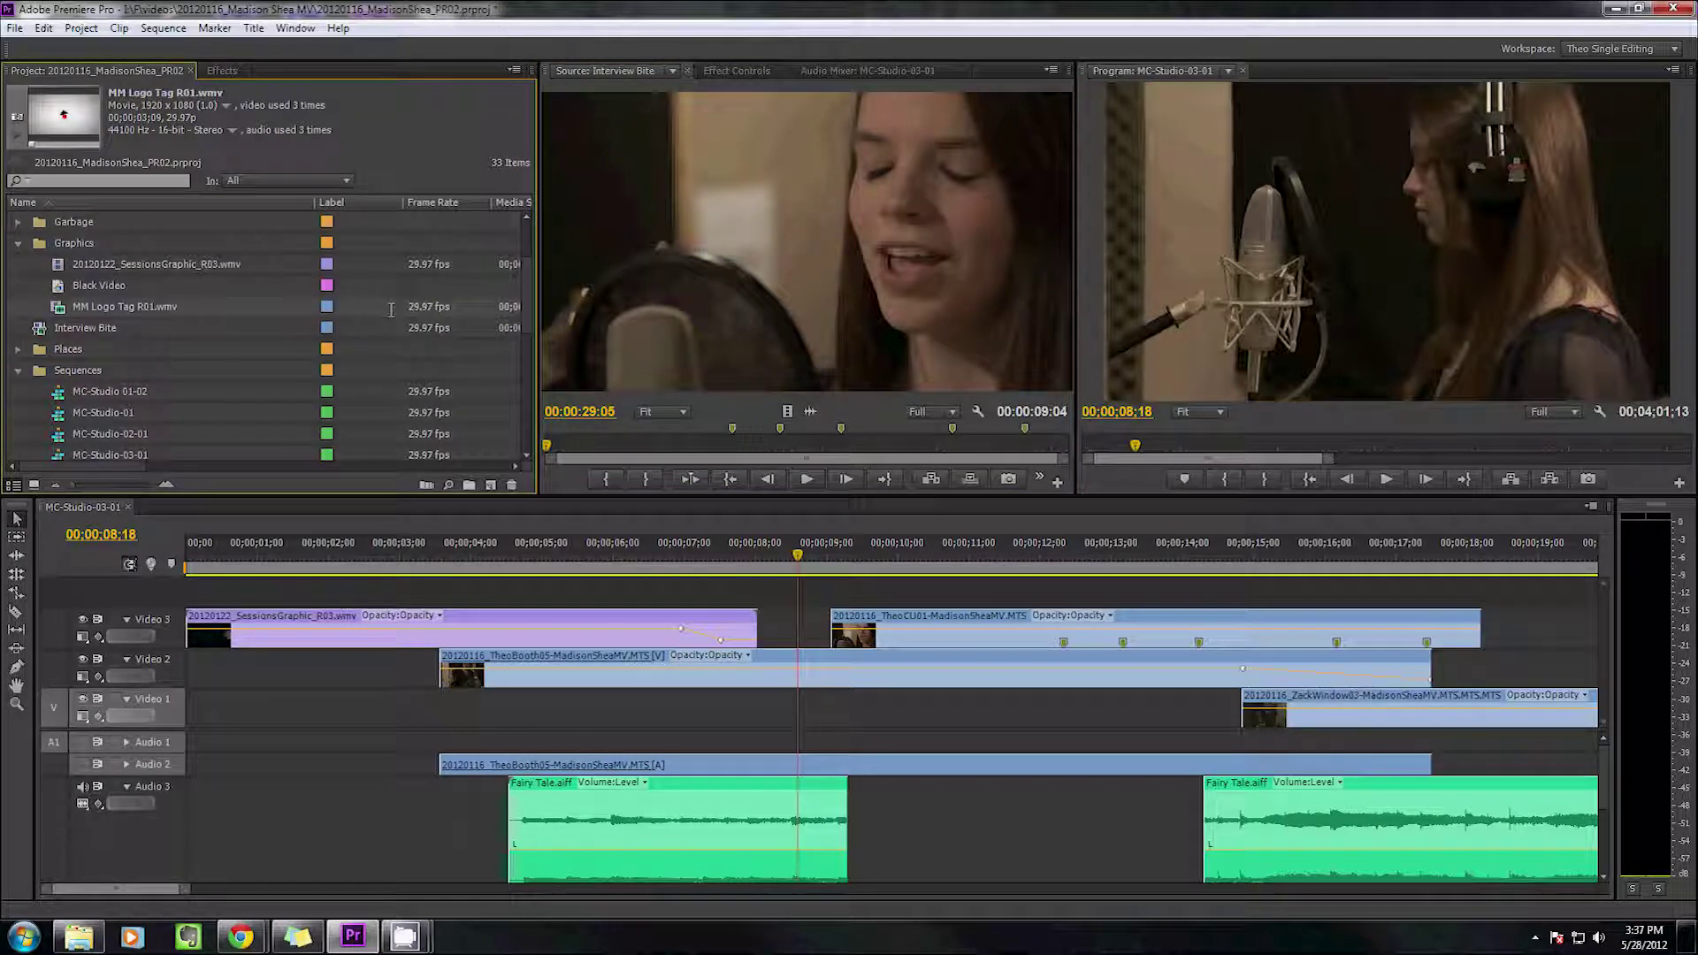
{"action": "key", "text": "grave"}
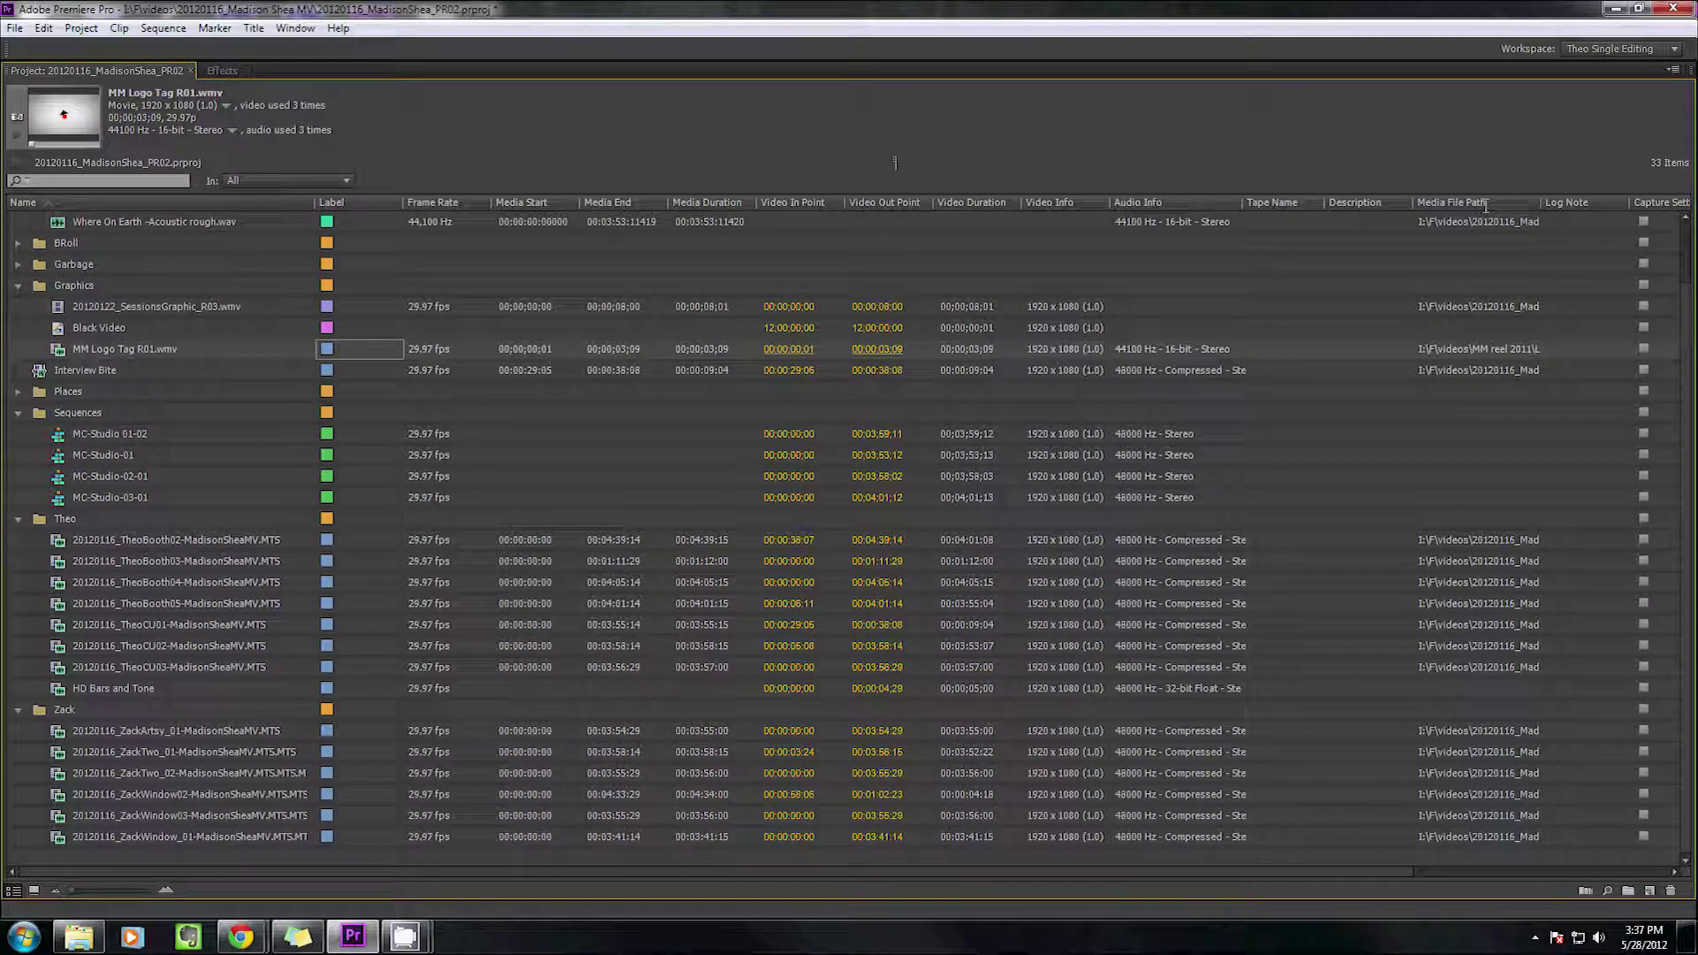
{"action": "right_click", "coordinate": [381, 198]}
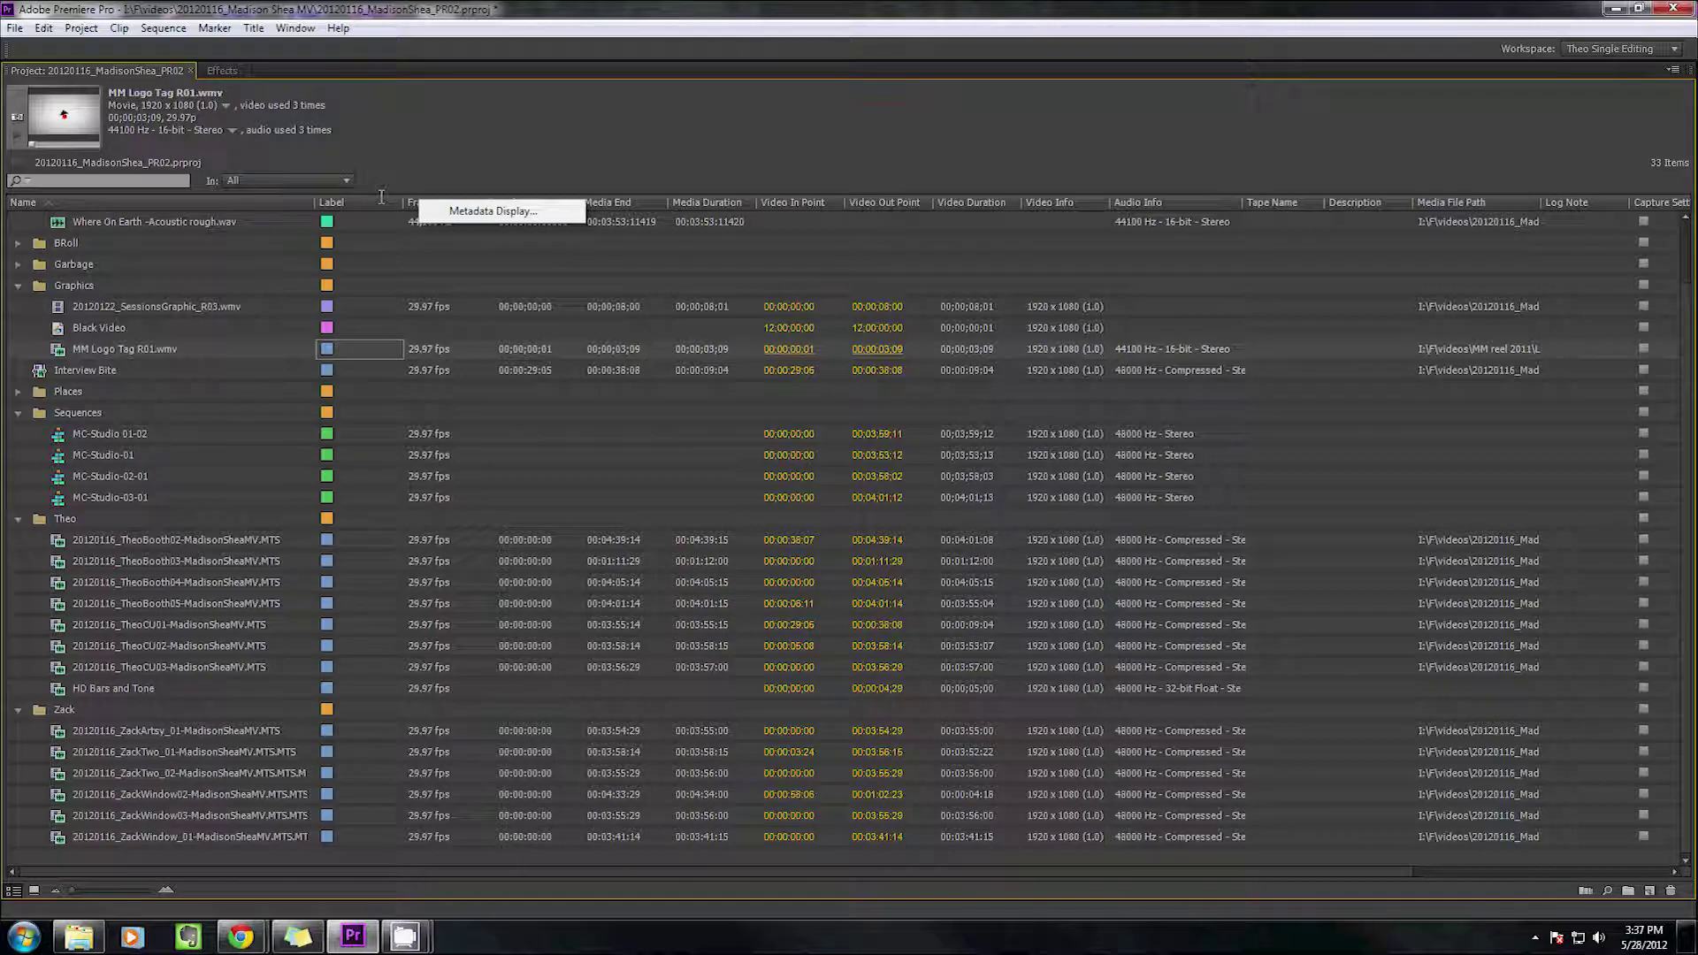
{"action": "left_click", "coordinate": [382, 198]}
{"action": "left_click_drag", "start_coordinate": [821, 871], "coordinate": [1368, 815]}
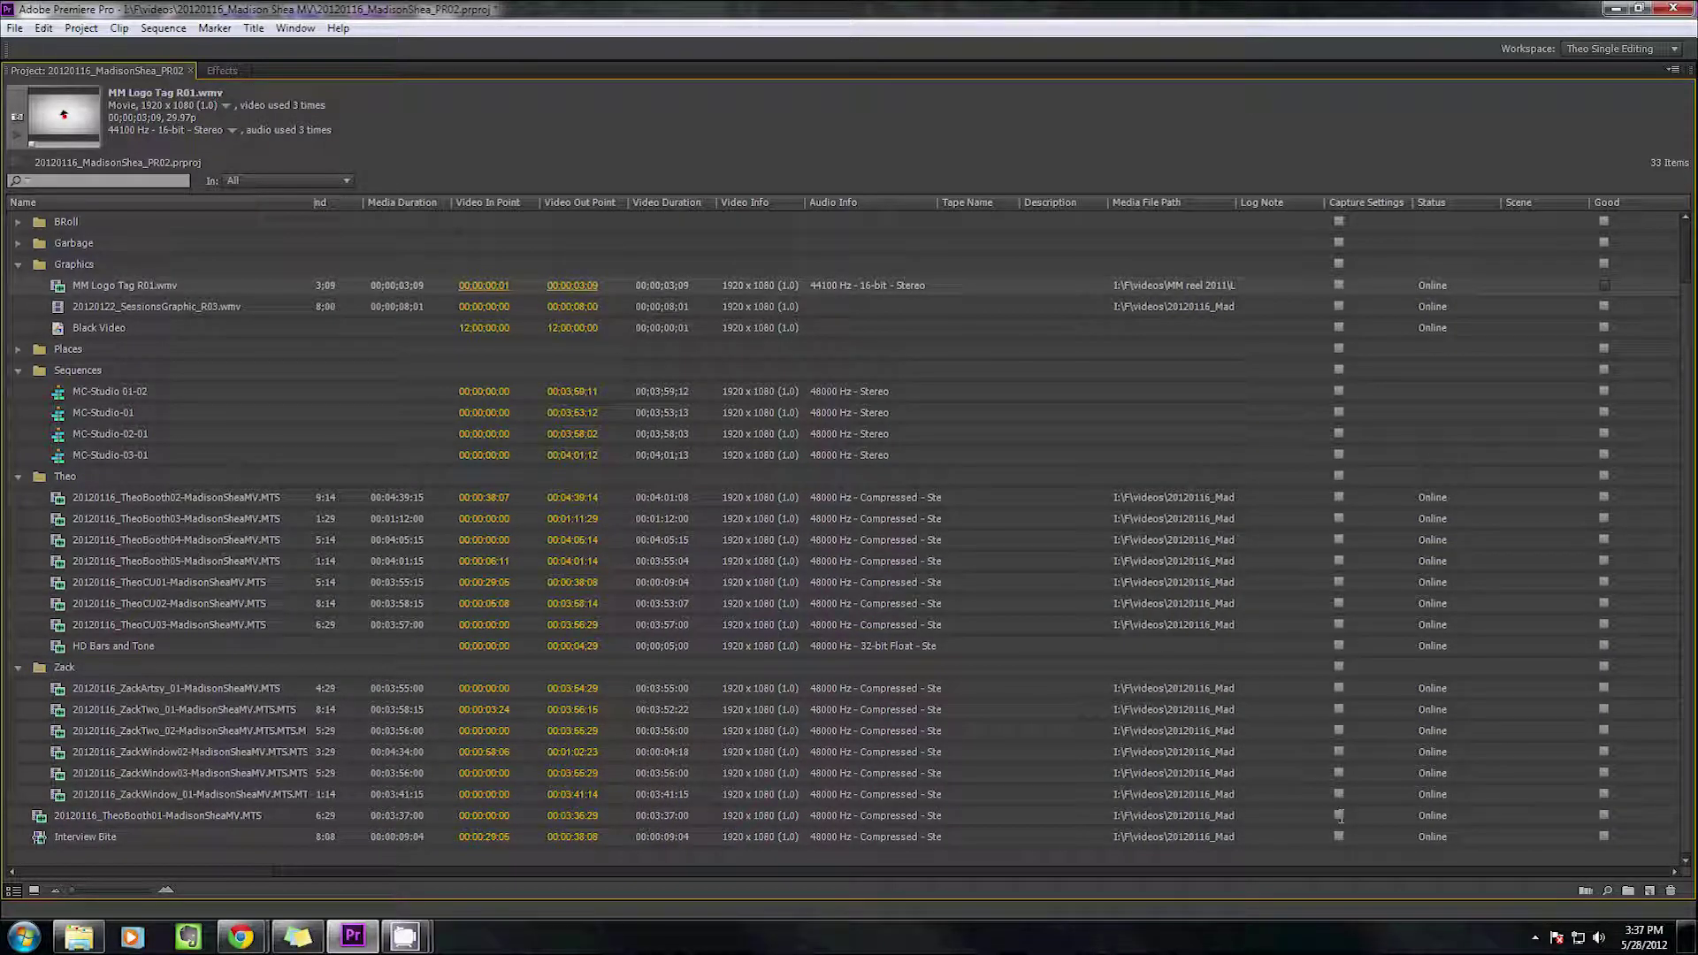
{"action": "scroll", "coordinate": [923, 272], "scroll_direction": "up", "scroll_amount": 1}
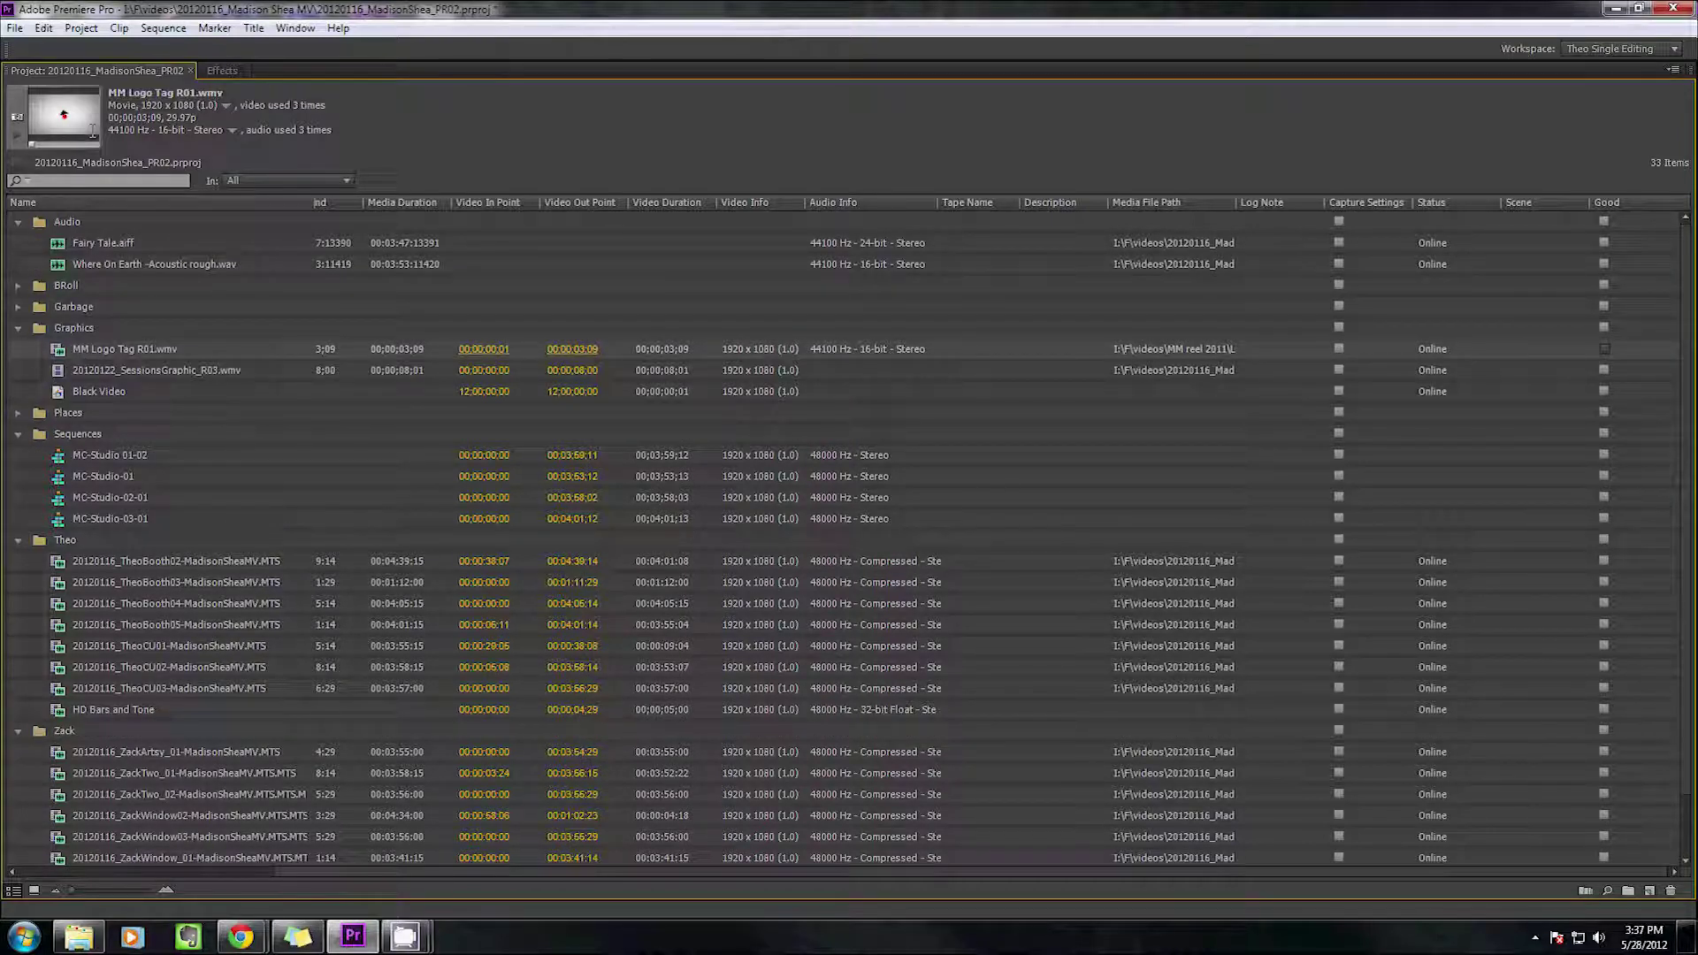
Filter the project for "inte", select the Interview Bite subclip and return to the full clip list
{"action": "left_click", "coordinate": [79, 180]}
{"action": "type", "text": "inte"}
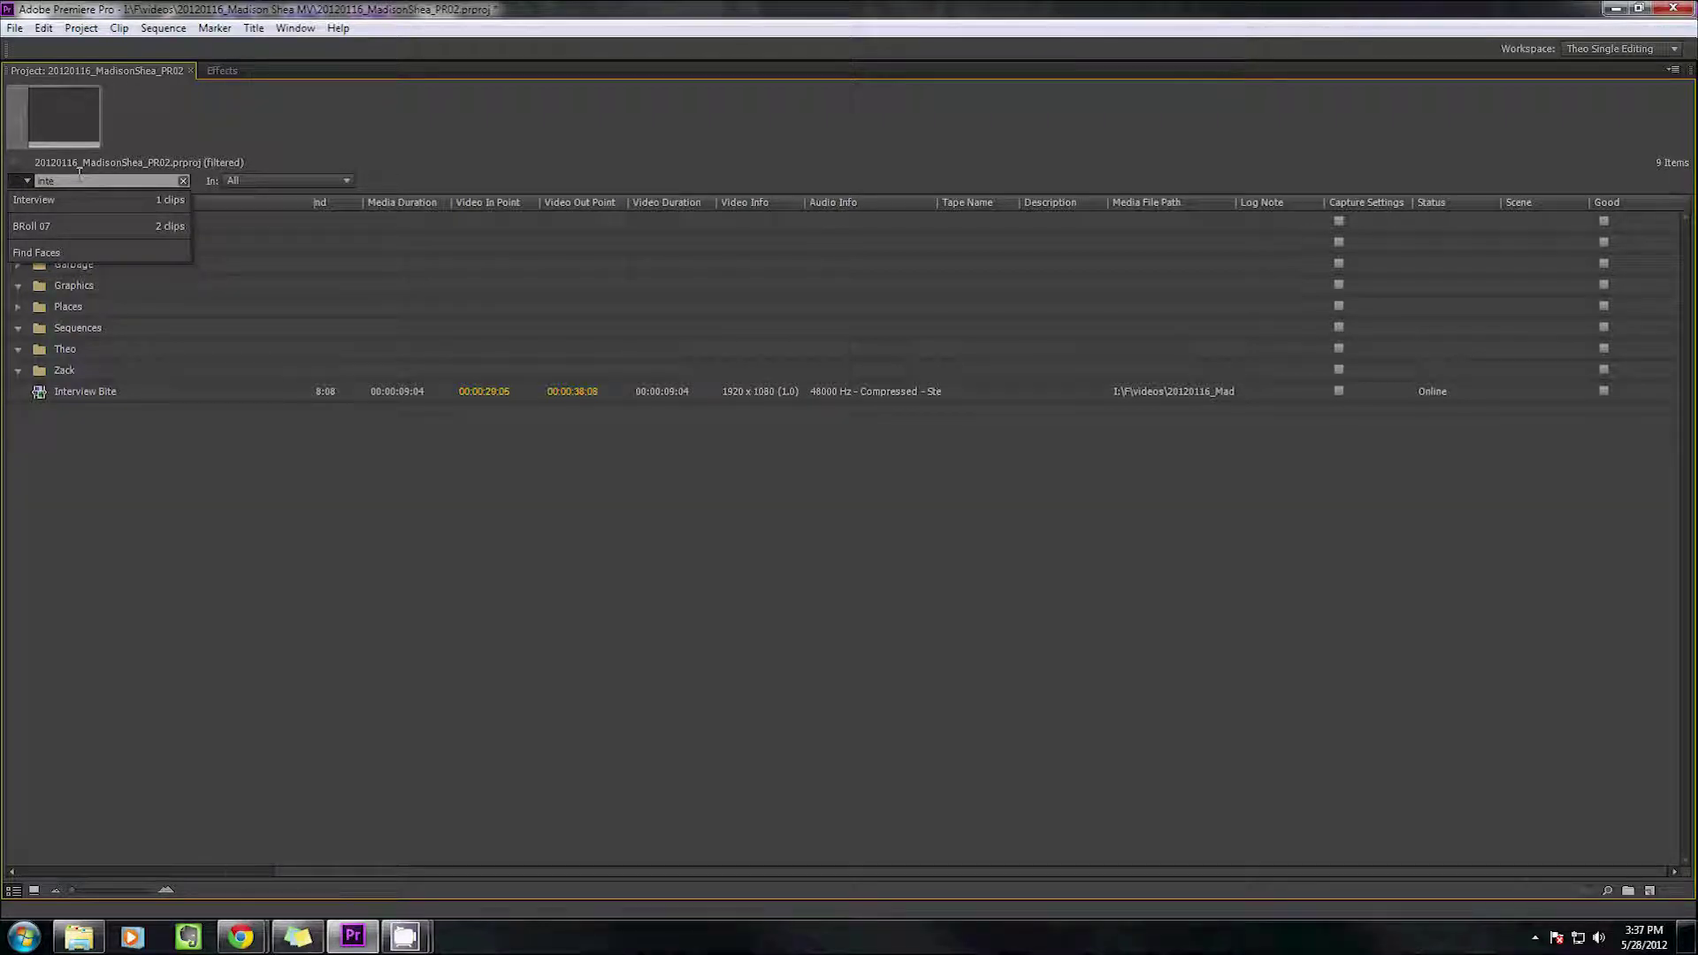
{"action": "left_click", "coordinate": [294, 597]}
{"action": "left_click", "coordinate": [83, 390]}
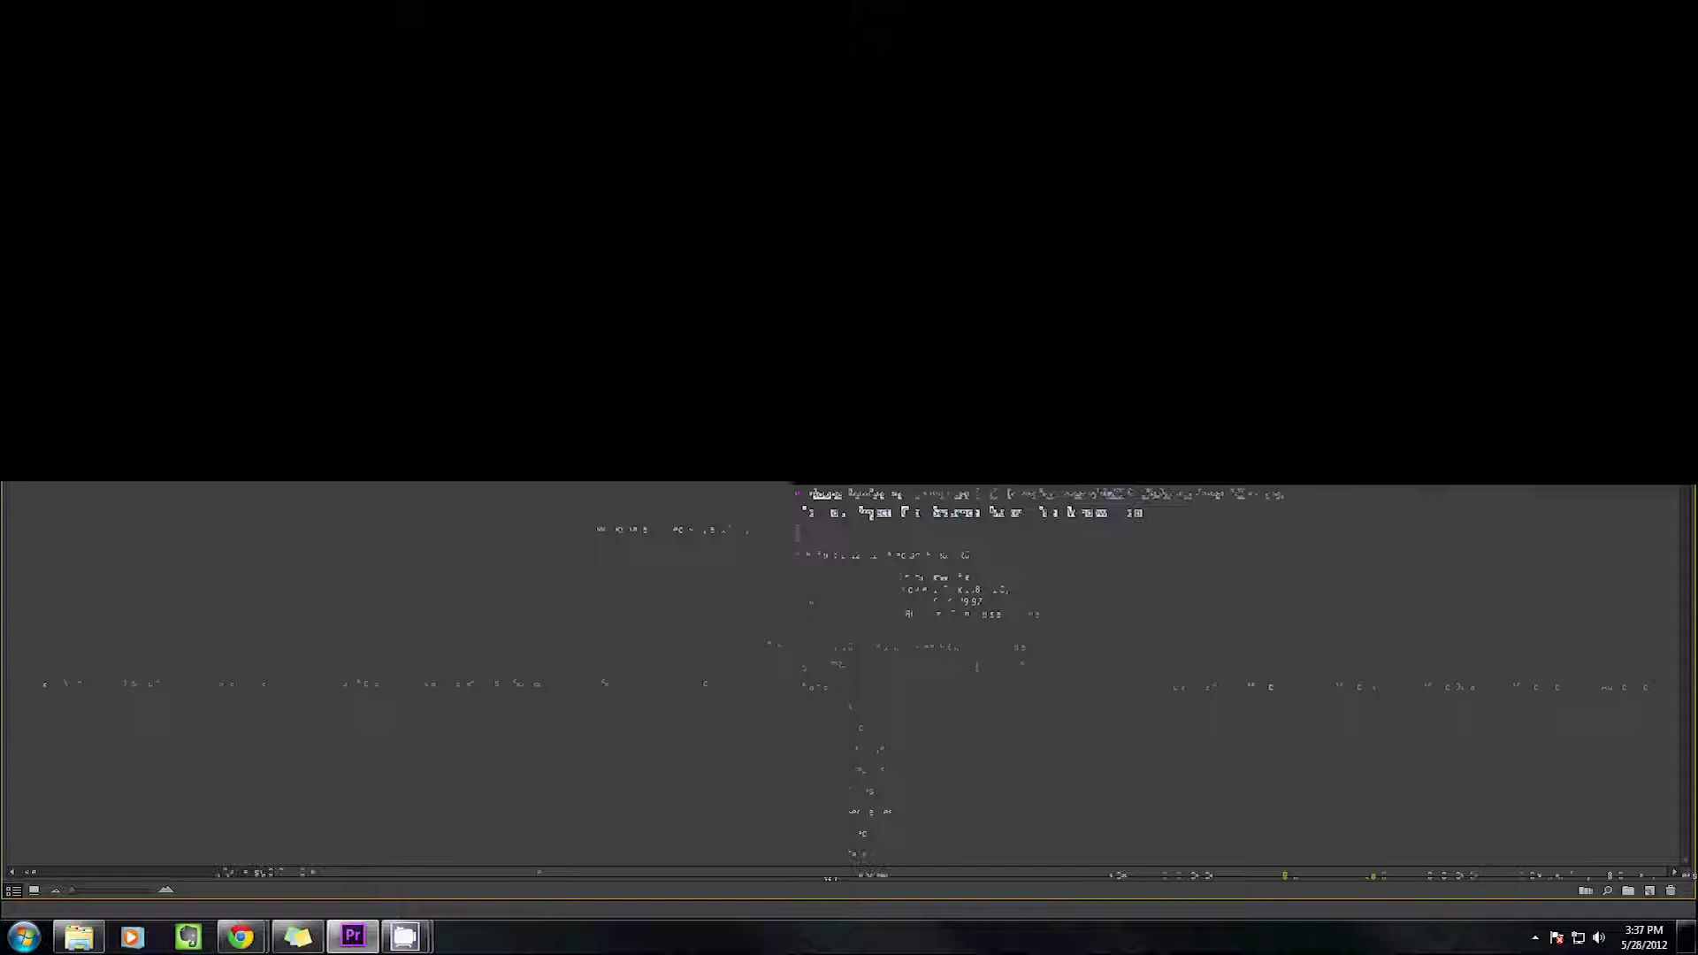
{"action": "scroll", "coordinate": [523, 546], "scroll_direction": "down", "scroll_amount": 1}
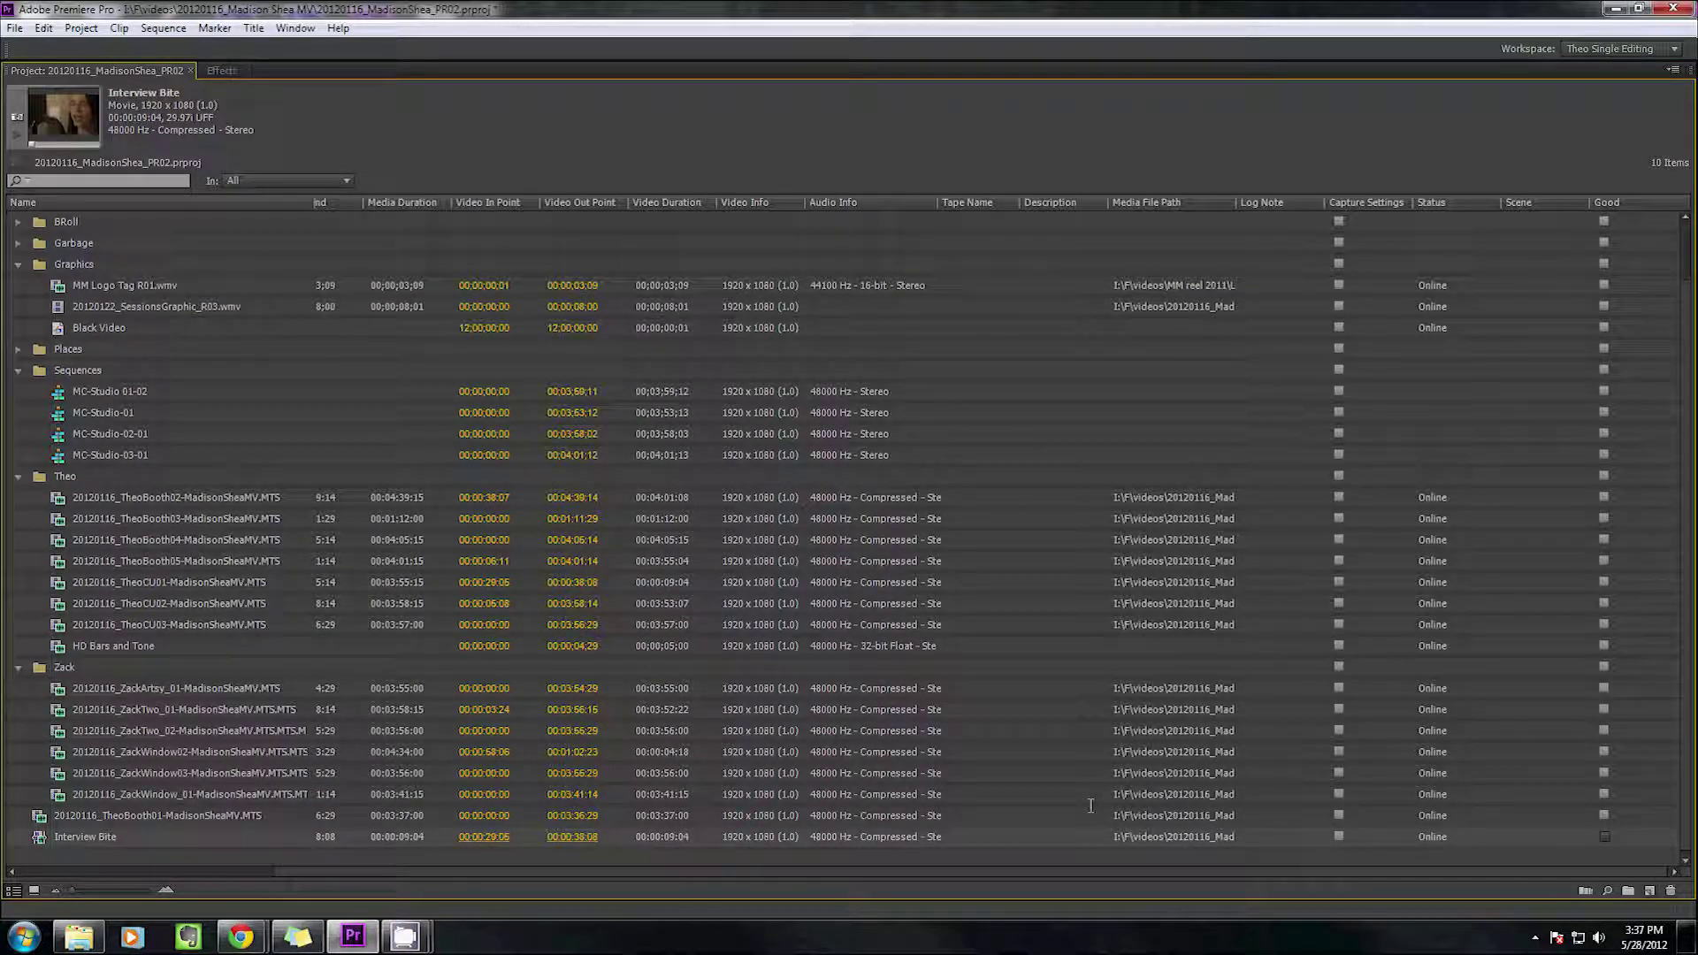
Enter "Geroge Bush talks about Terror!!!!!" as the Interview Bite subclip's description
{"action": "left_click", "coordinate": [1079, 836]}
{"action": "type", "text": "G"}
{"action": "type", "text": "arbage"}
{"action": "type", "text": " Bus"}
{"action": "type", "text": "h ta"}
{"action": "type", "text": "lks about"}
{"action": "type", "text": " Ten"}
{"action": "type", "text": "ror!!"}
{"action": "key", "text": "Tab"}
{"action": "key", "text": "Return"}
Widen the Description column to fit the subclip's full text and leave that description as entered
{"action": "scroll", "coordinate": [1139, 636], "scroll_direction": "down", "scroll_amount": 1}
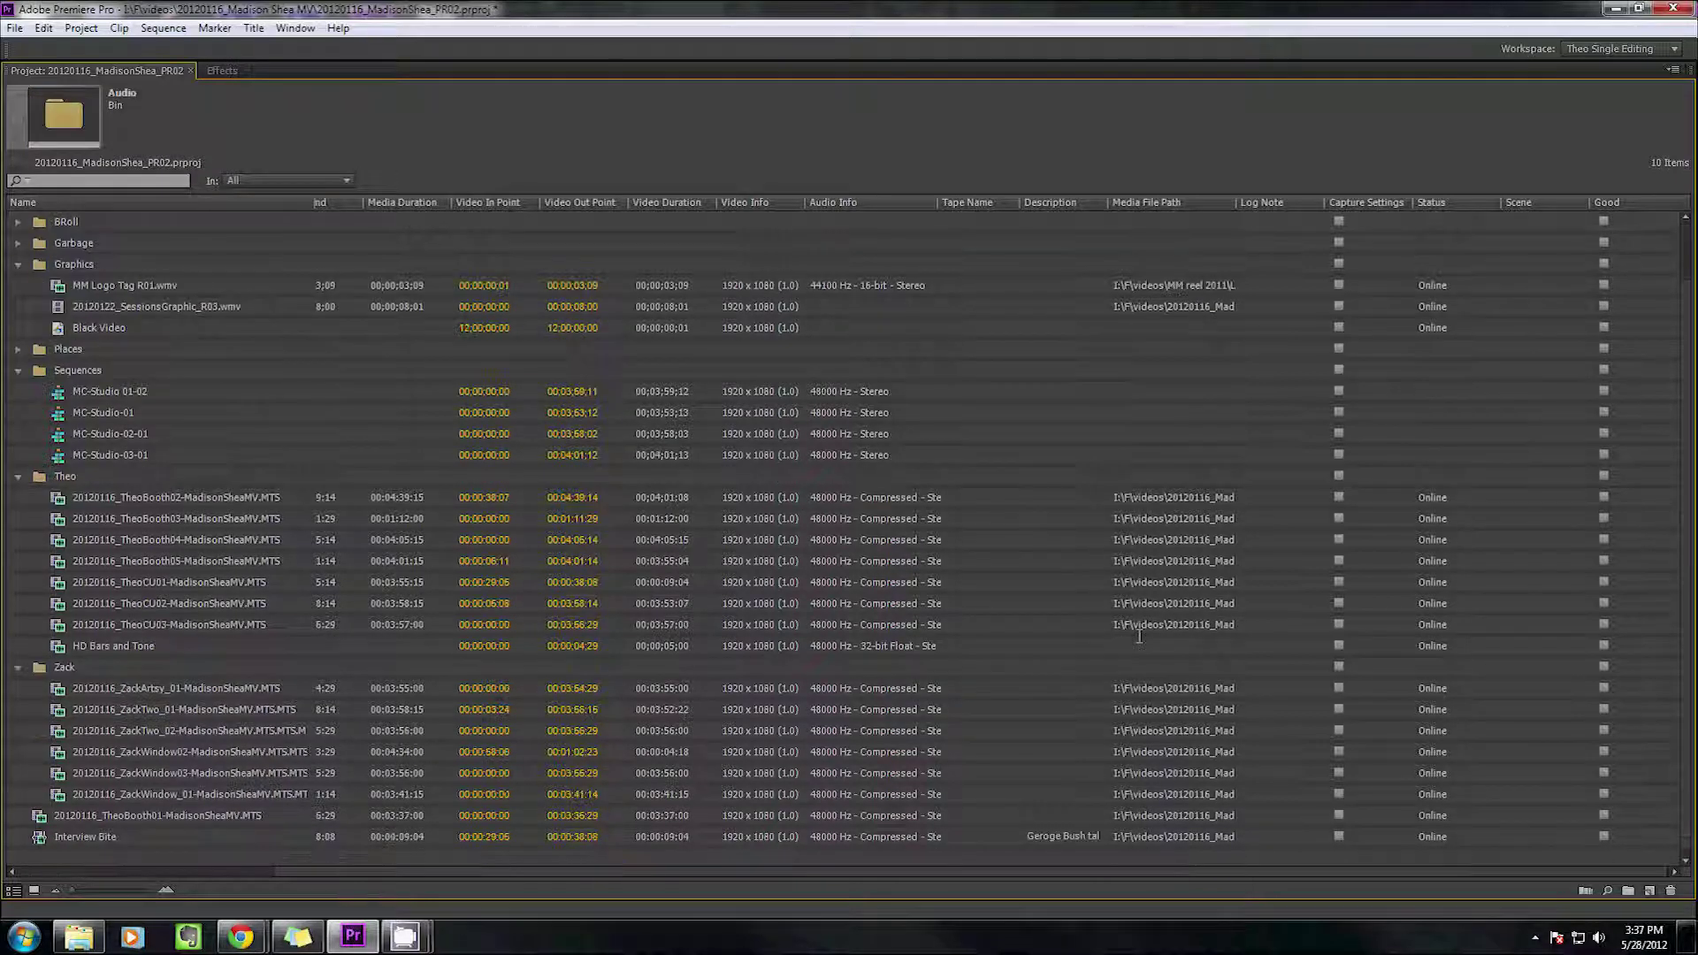
{"action": "left_click_drag", "start_coordinate": [1107, 203], "coordinate": [1208, 210]}
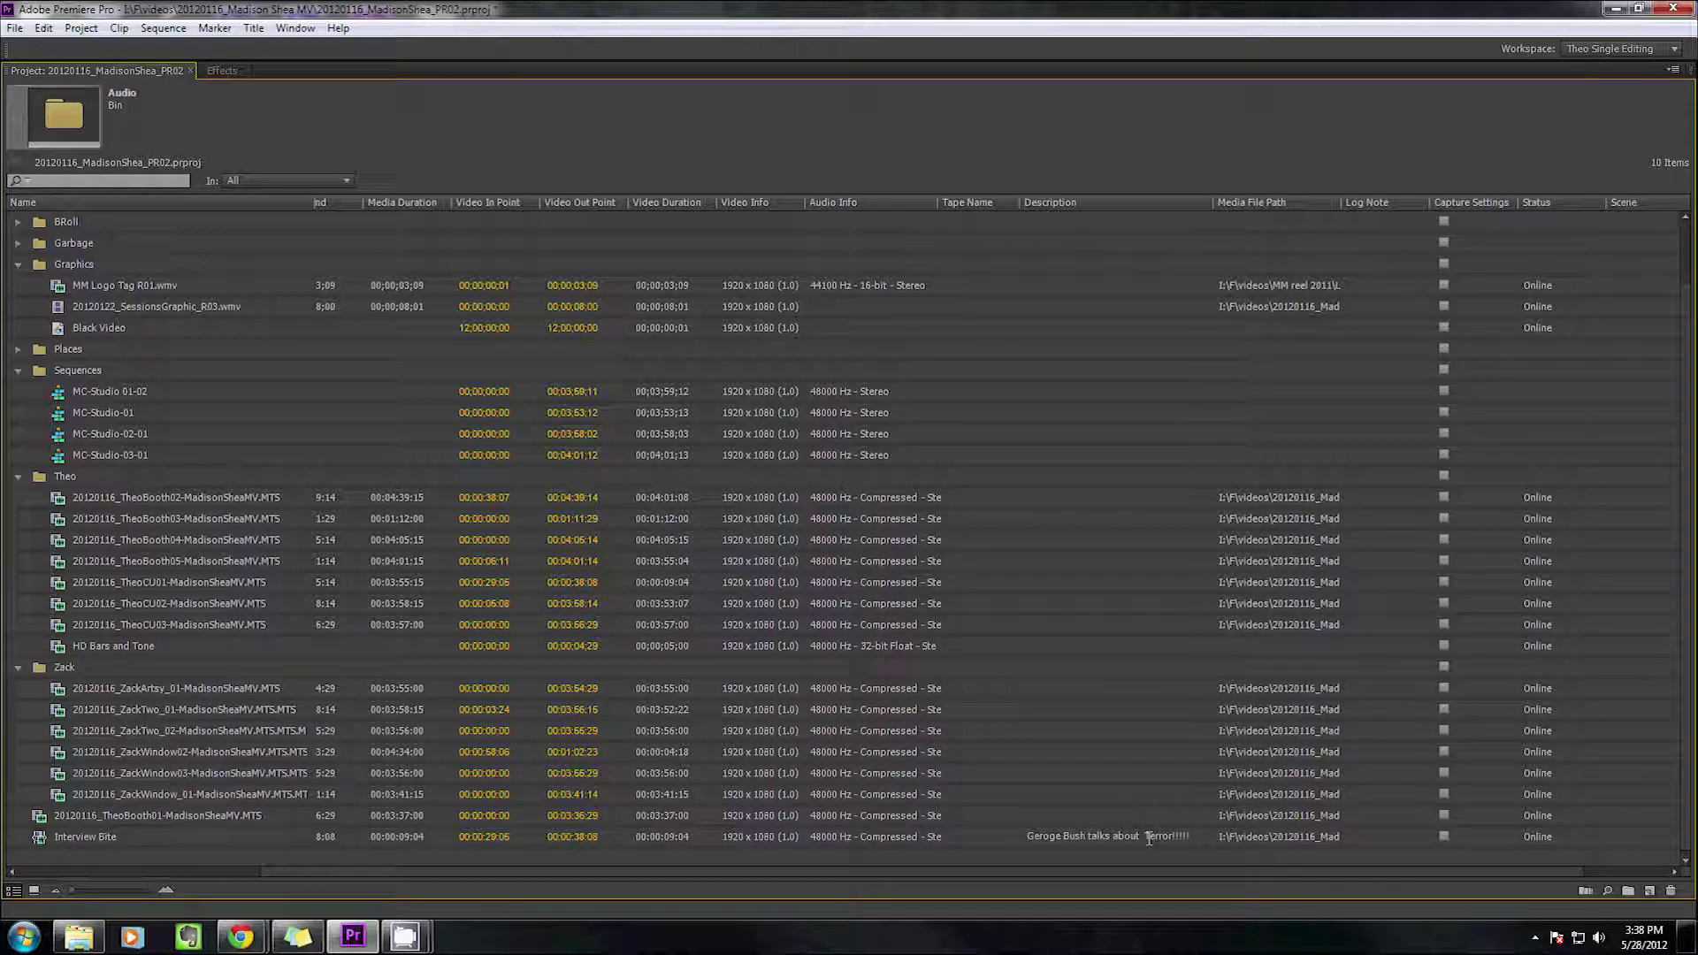
{"action": "left_click", "coordinate": [1149, 837]}
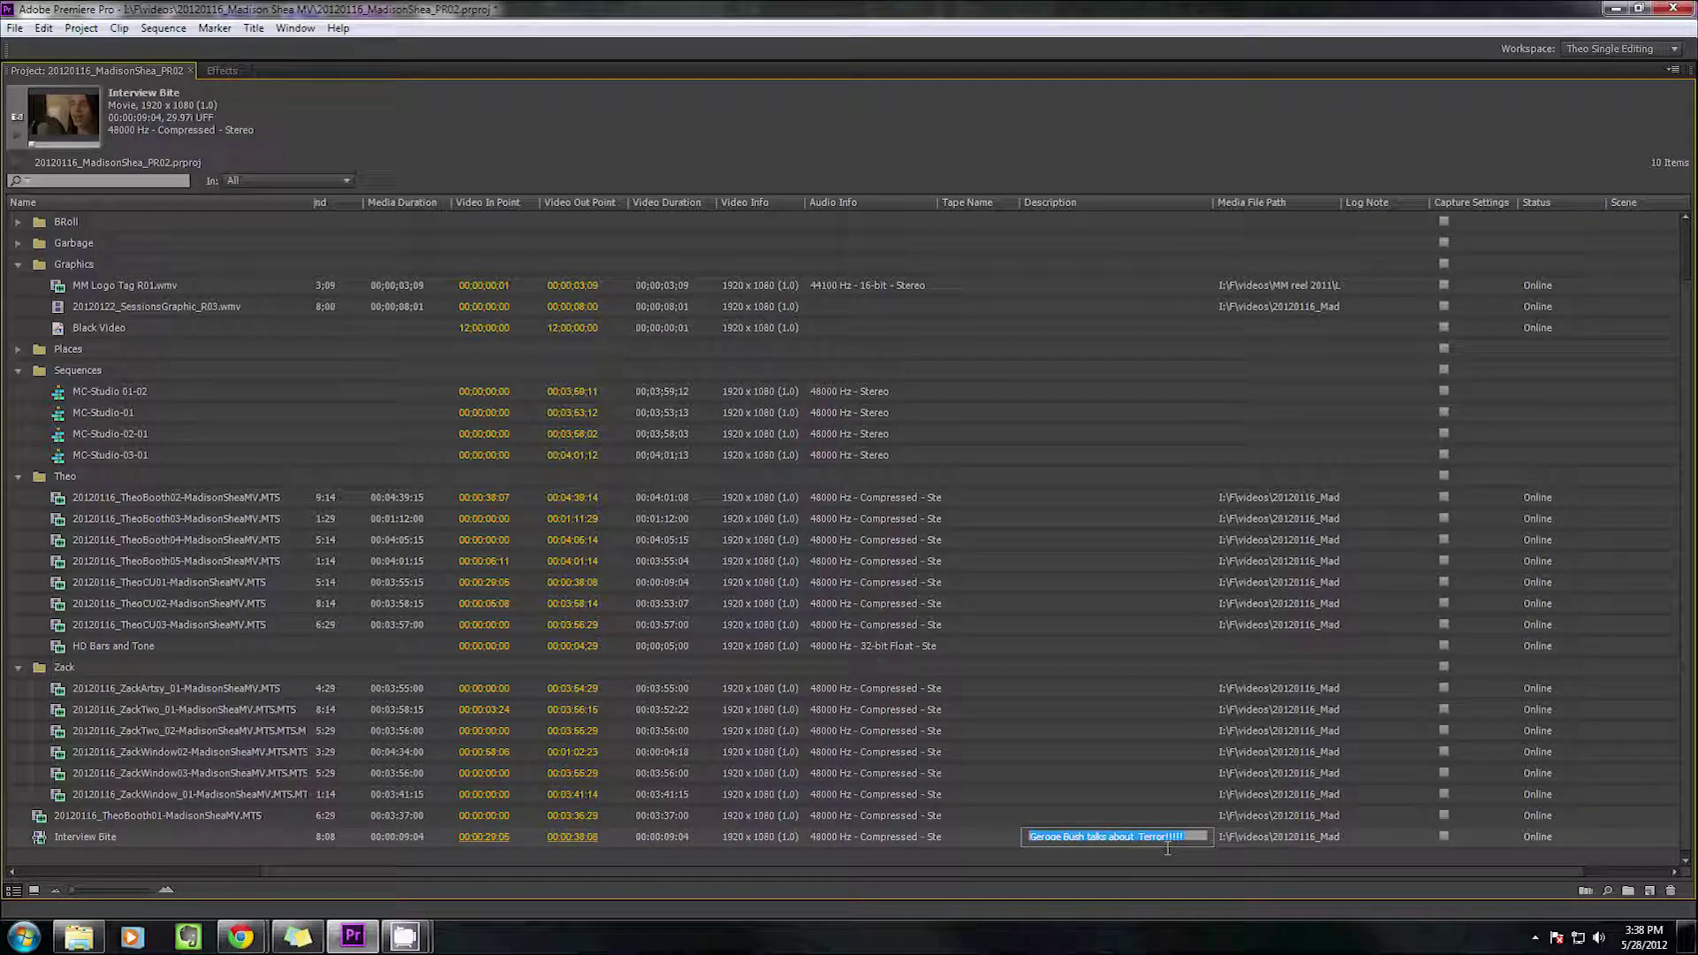
{"action": "key", "text": "Return"}
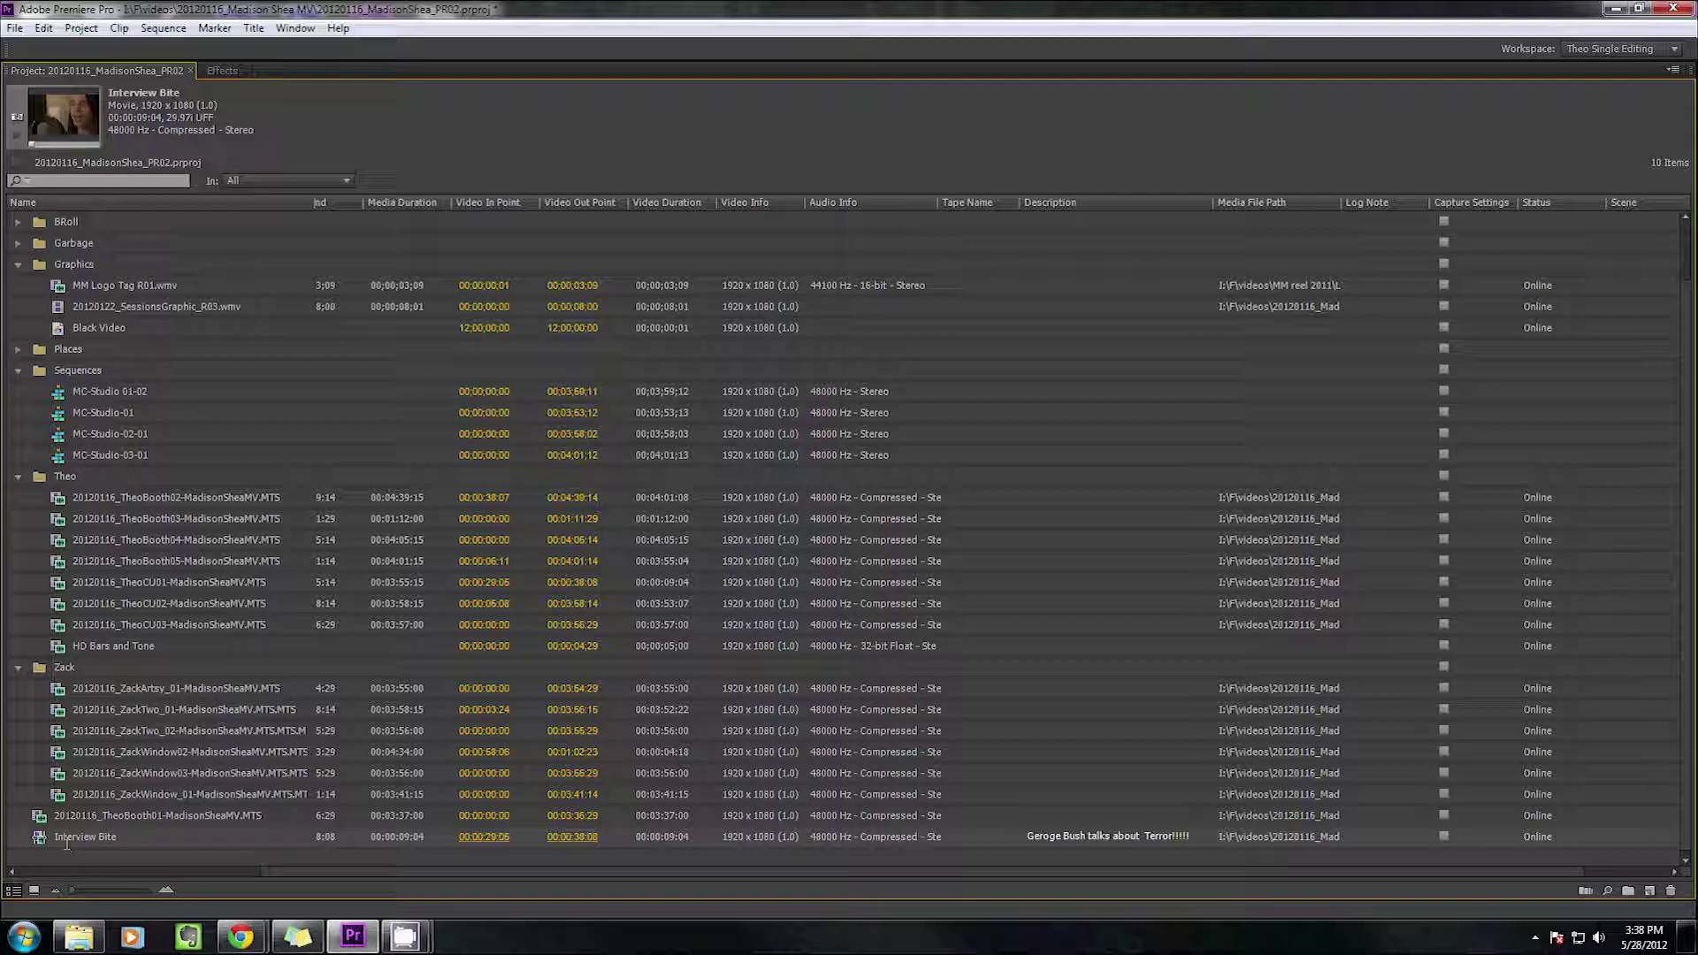
Restore the workspace layout, mark In at 00:00:29:18 and Out at 00:00:37:14 on the subclip, and clear both points
{"action": "key", "text": "grave"}
{"action": "key", "text": "space"}
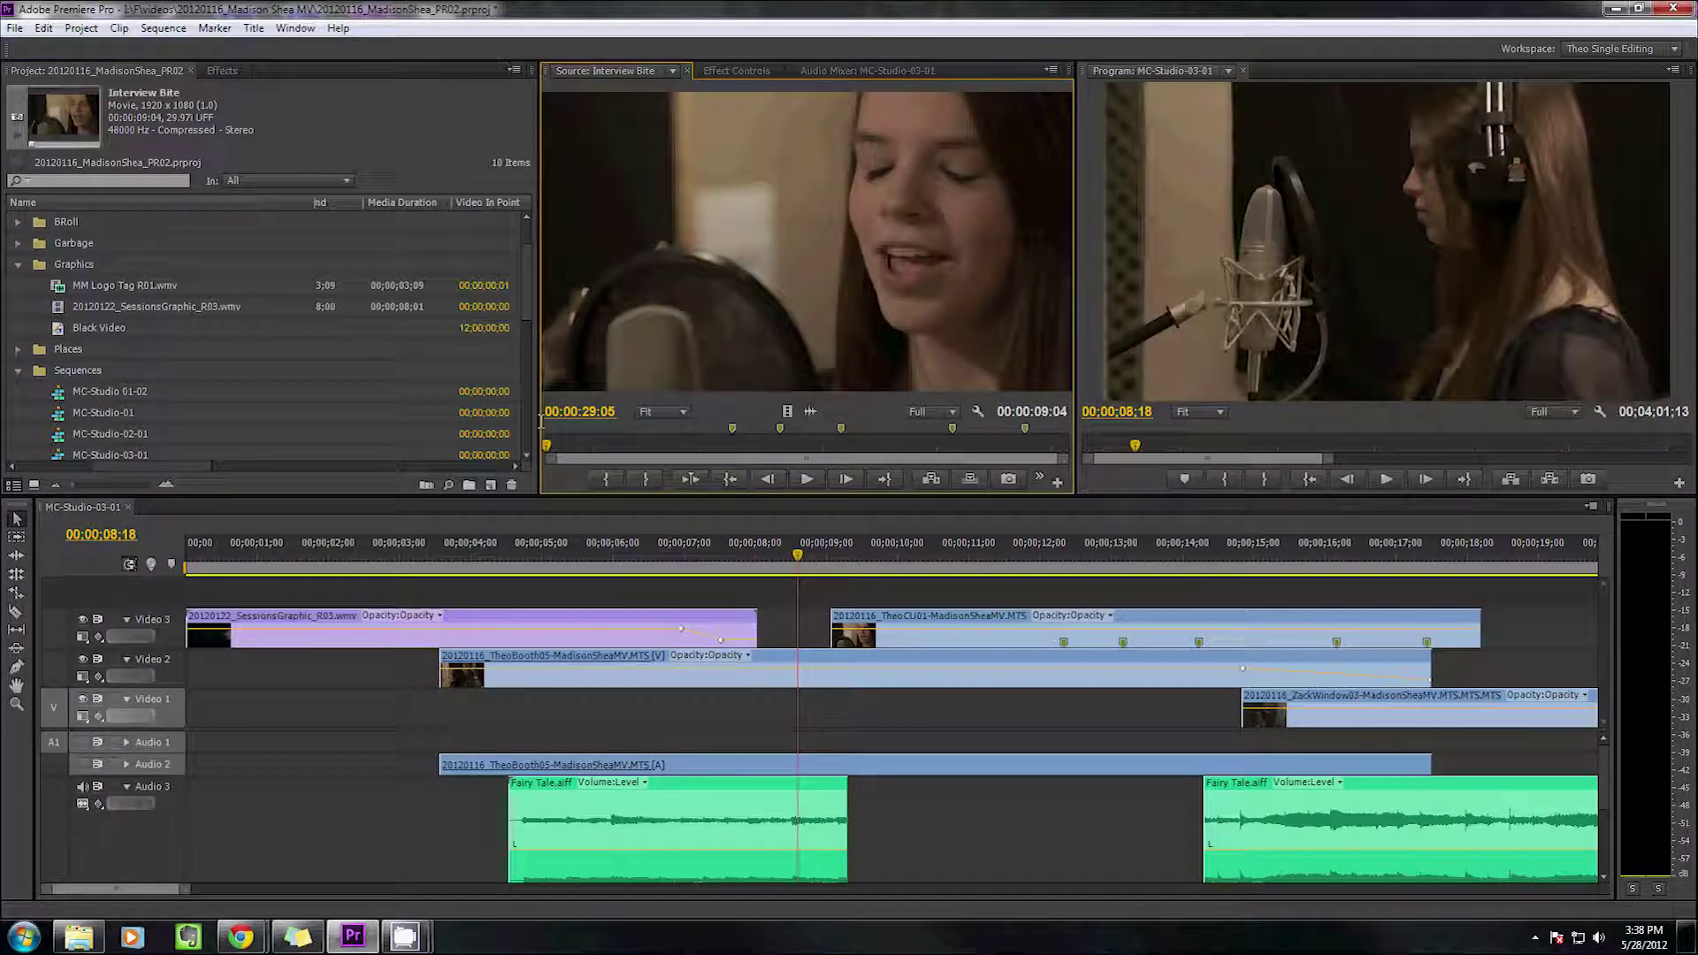
{"action": "key", "text": "i"}
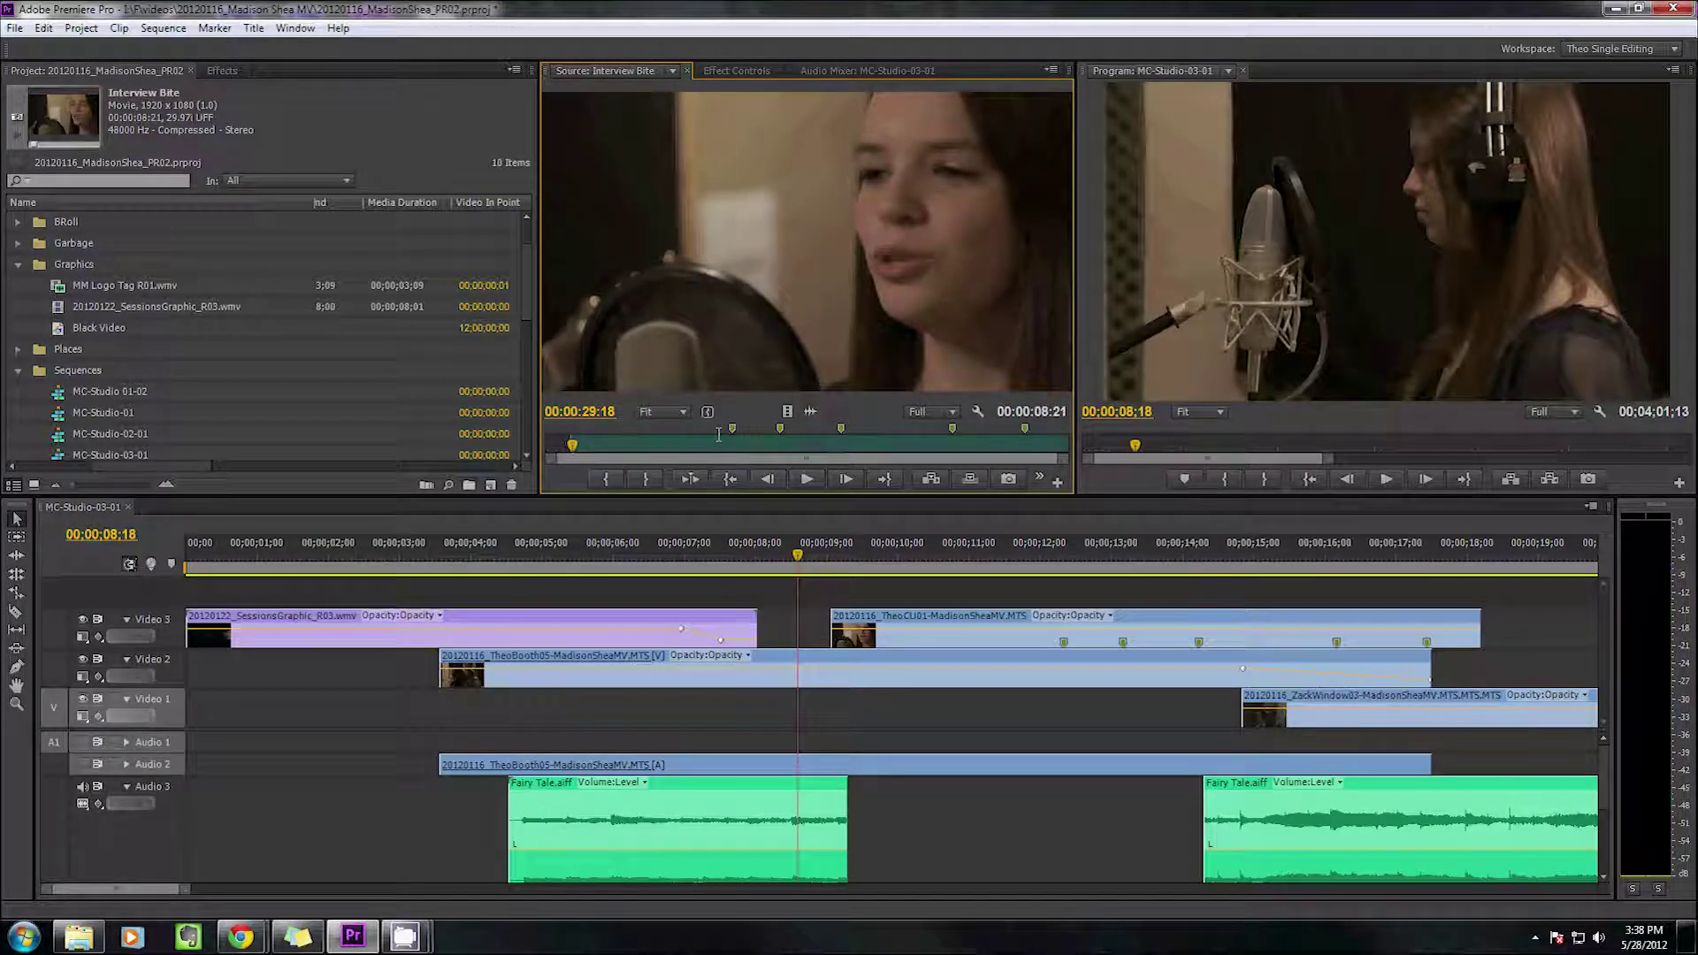
{"action": "key", "text": "o"}
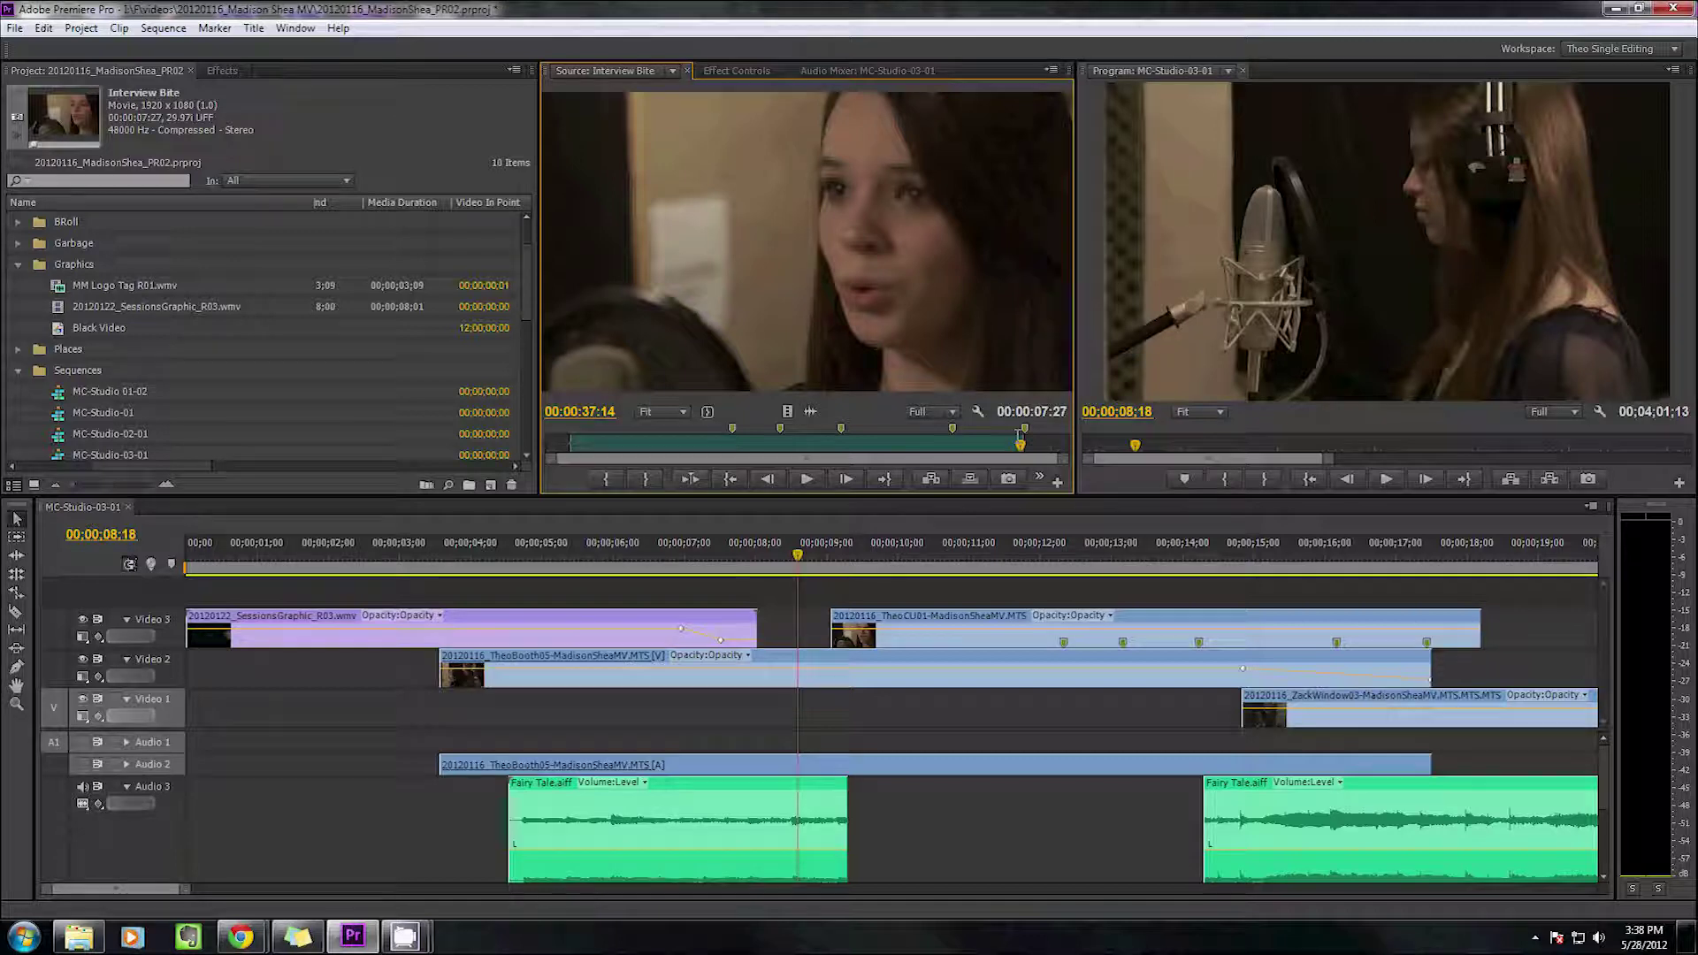
{"action": "left_click", "coordinate": [1016, 438]}
{"action": "key", "text": "ctrl+shift+x"}
Scrub the subclip and move the sequence playhead to 00:00:11:11, playing part of the subclip in the Source Monitor
{"action": "key", "text": "shift+Right"}
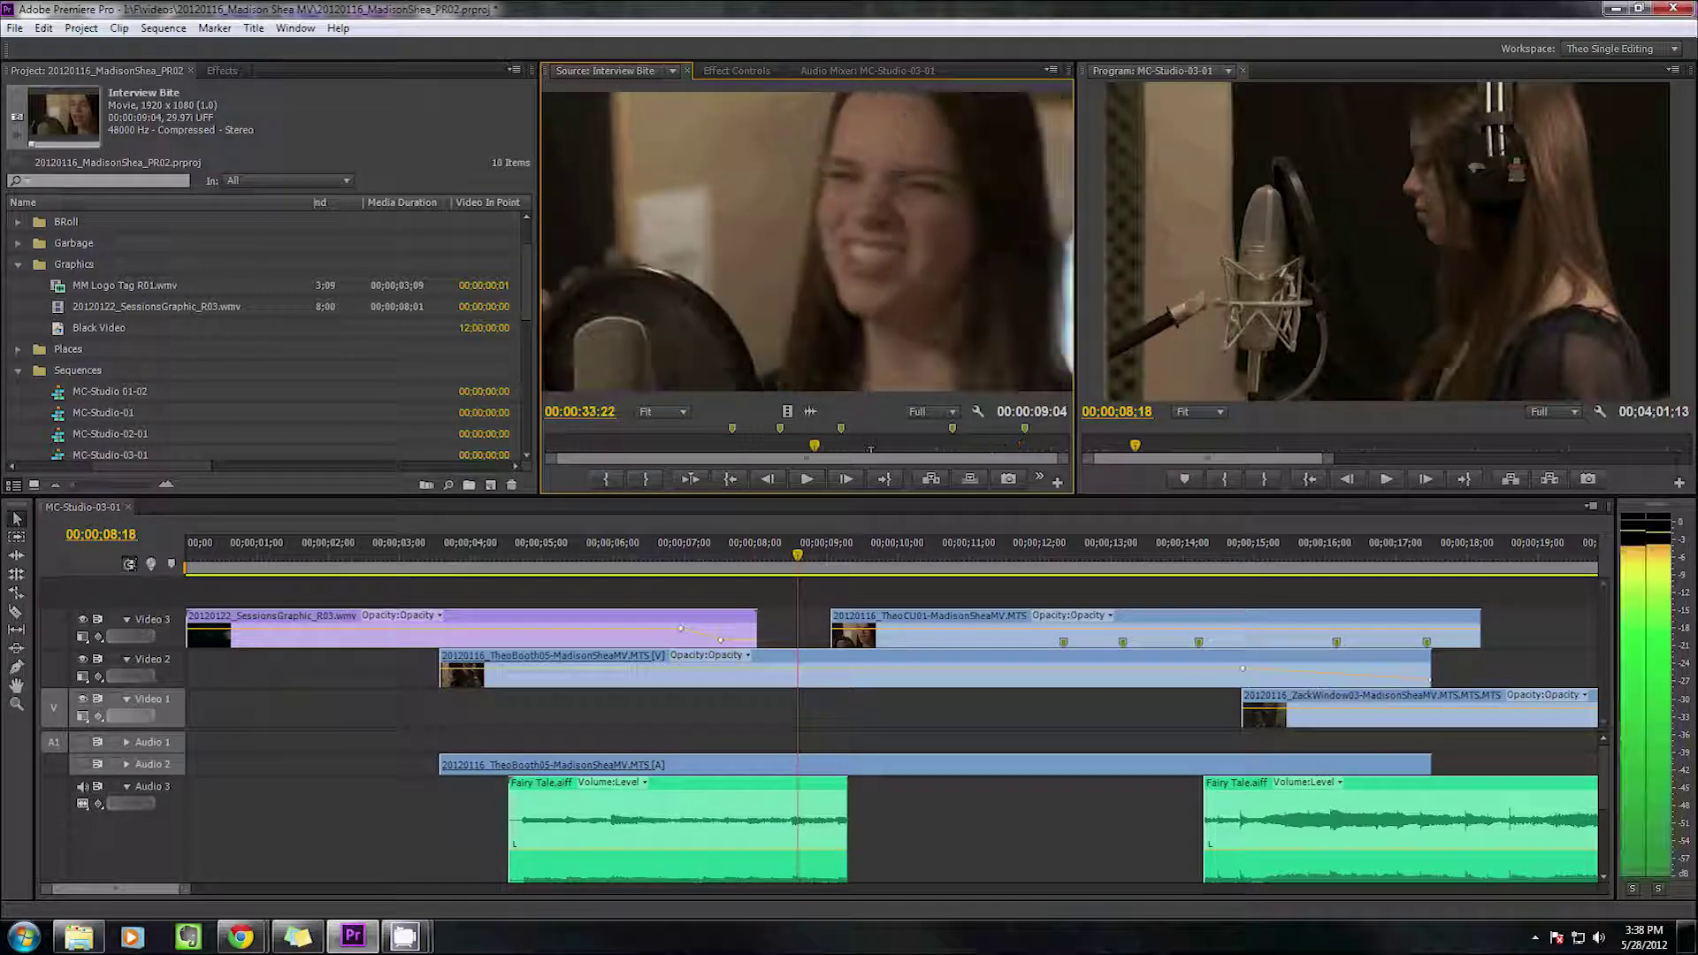
{"action": "key", "text": "shift+Right"}
{"action": "left_click_drag", "start_coordinate": [805, 247], "coordinate": [869, 338]}
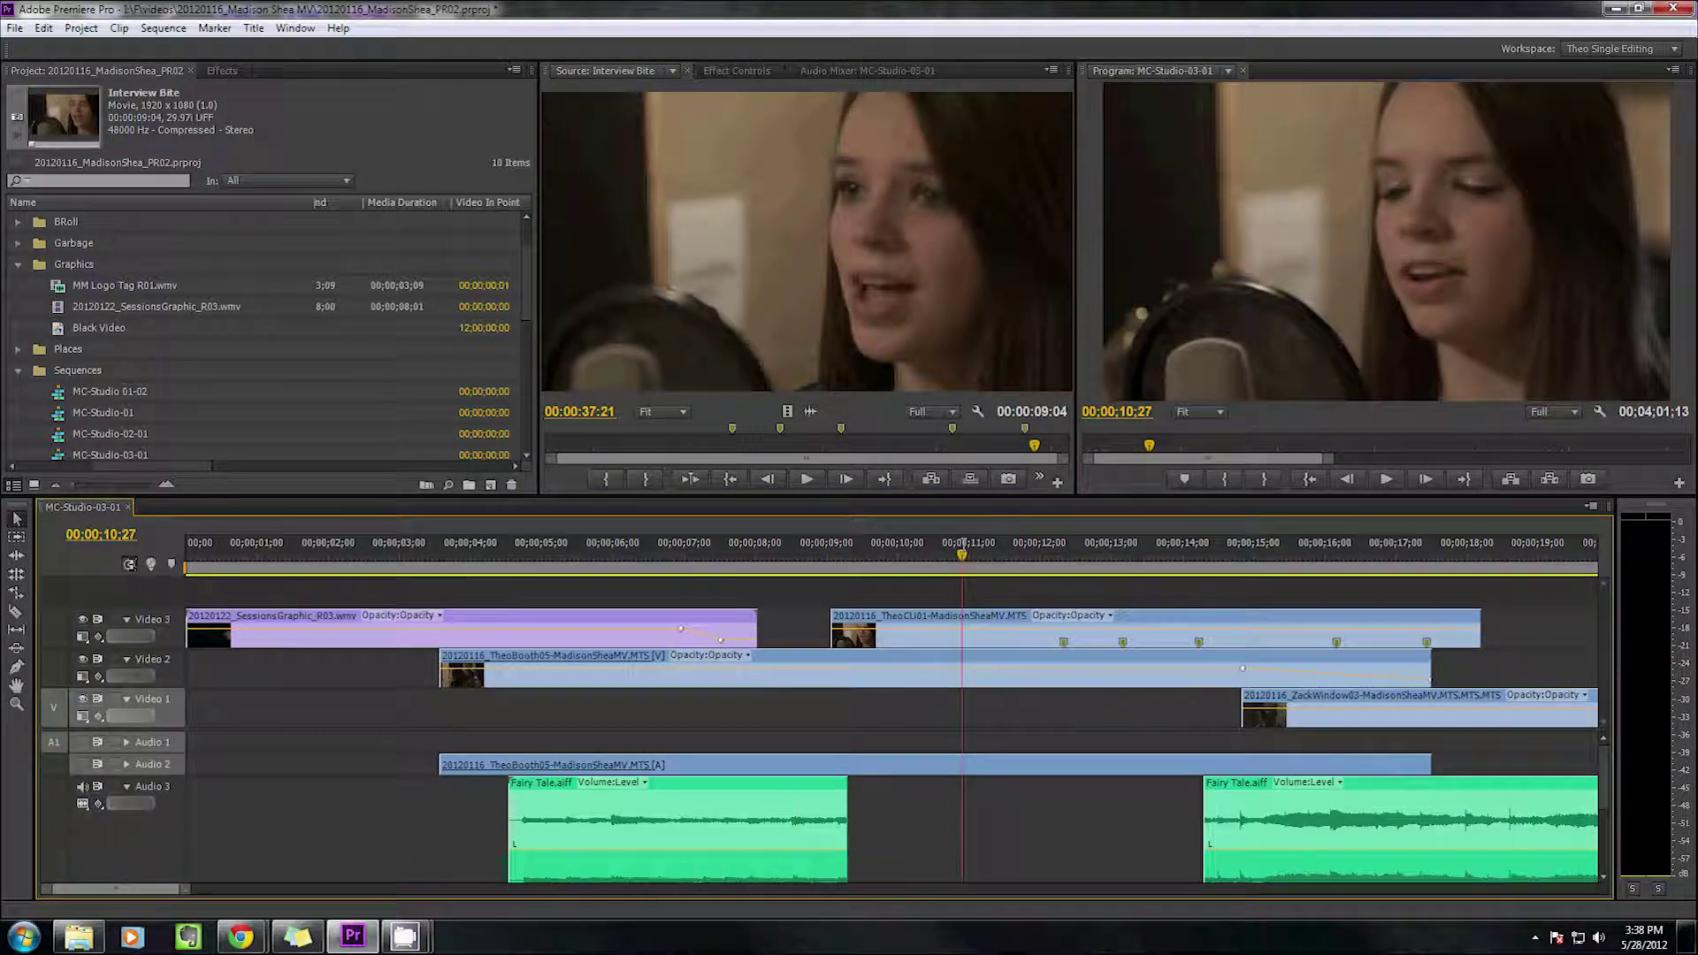
{"action": "left_click", "coordinate": [903, 329]}
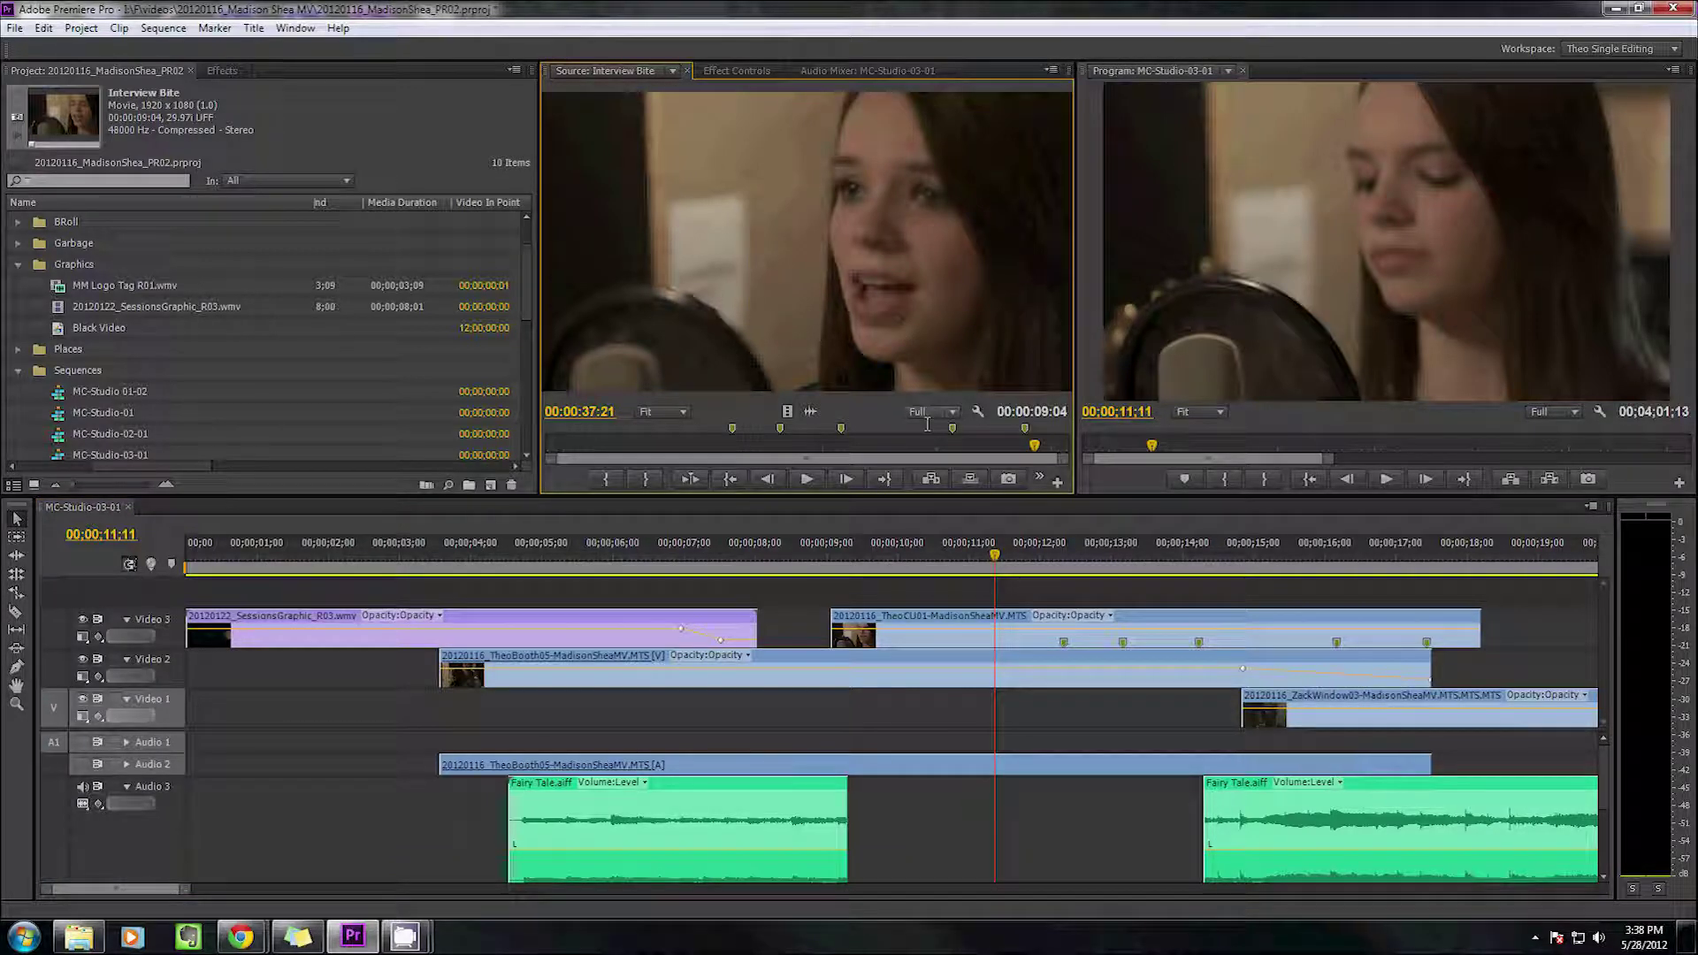
{"action": "key", "text": "space"}
{"action": "key", "text": "space"}
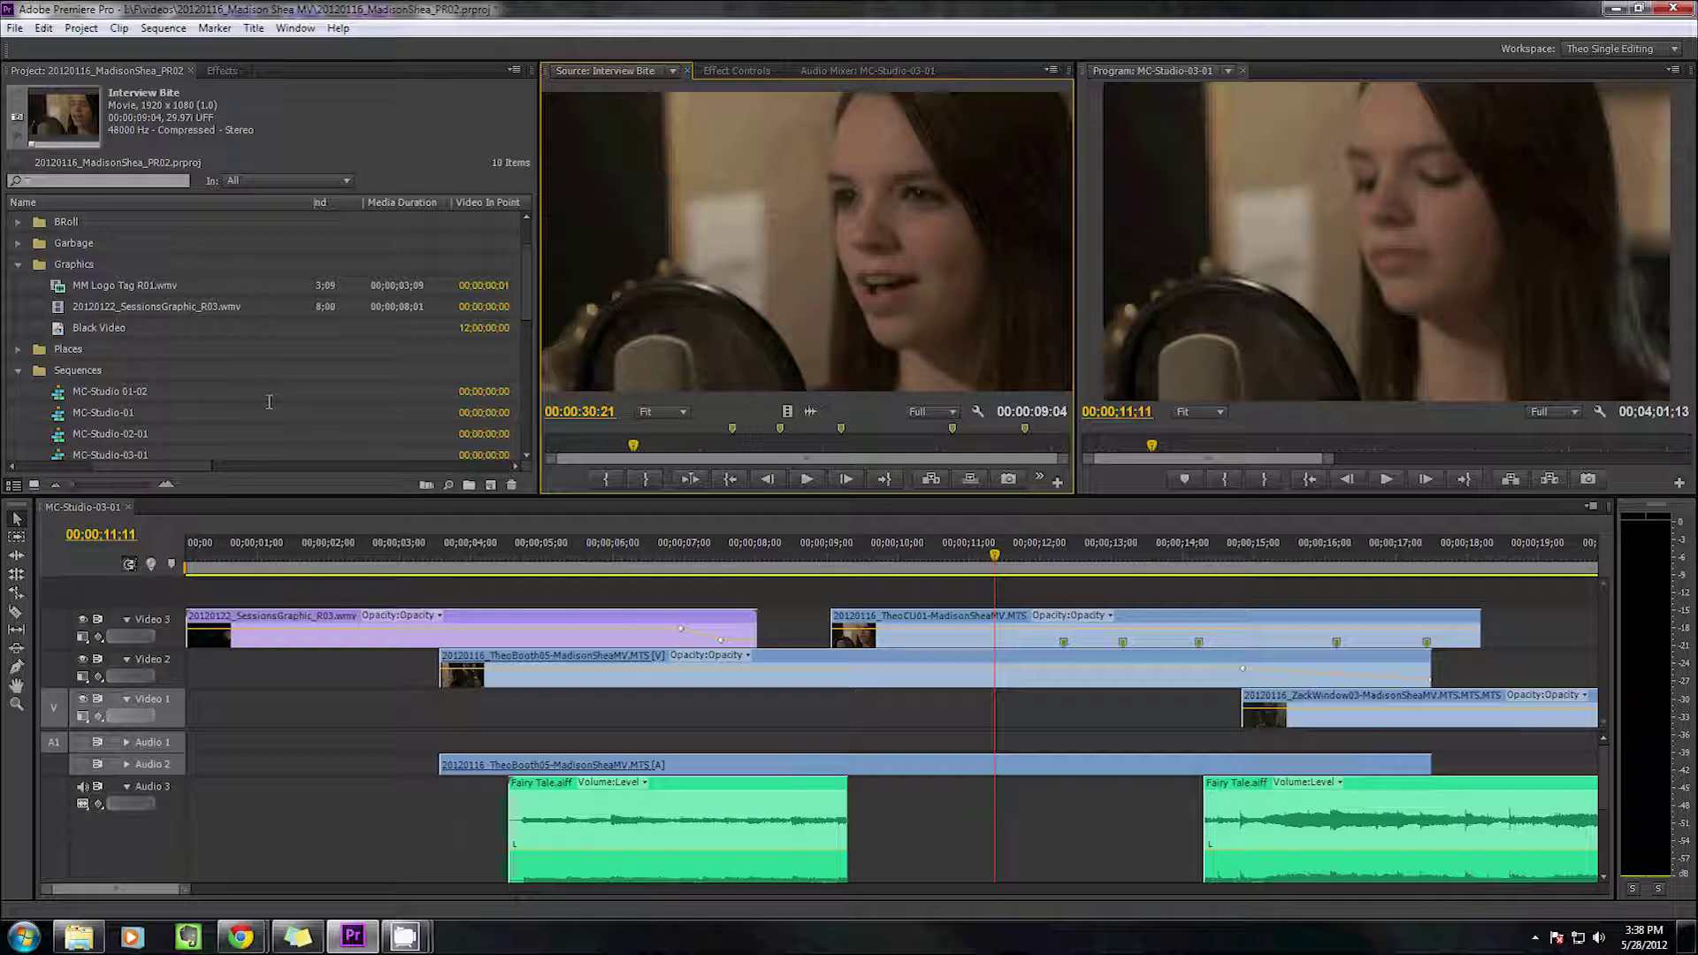
Undo the subclip's In and Out changes, its description and its creation
{"action": "key", "text": "ctrl+z"}
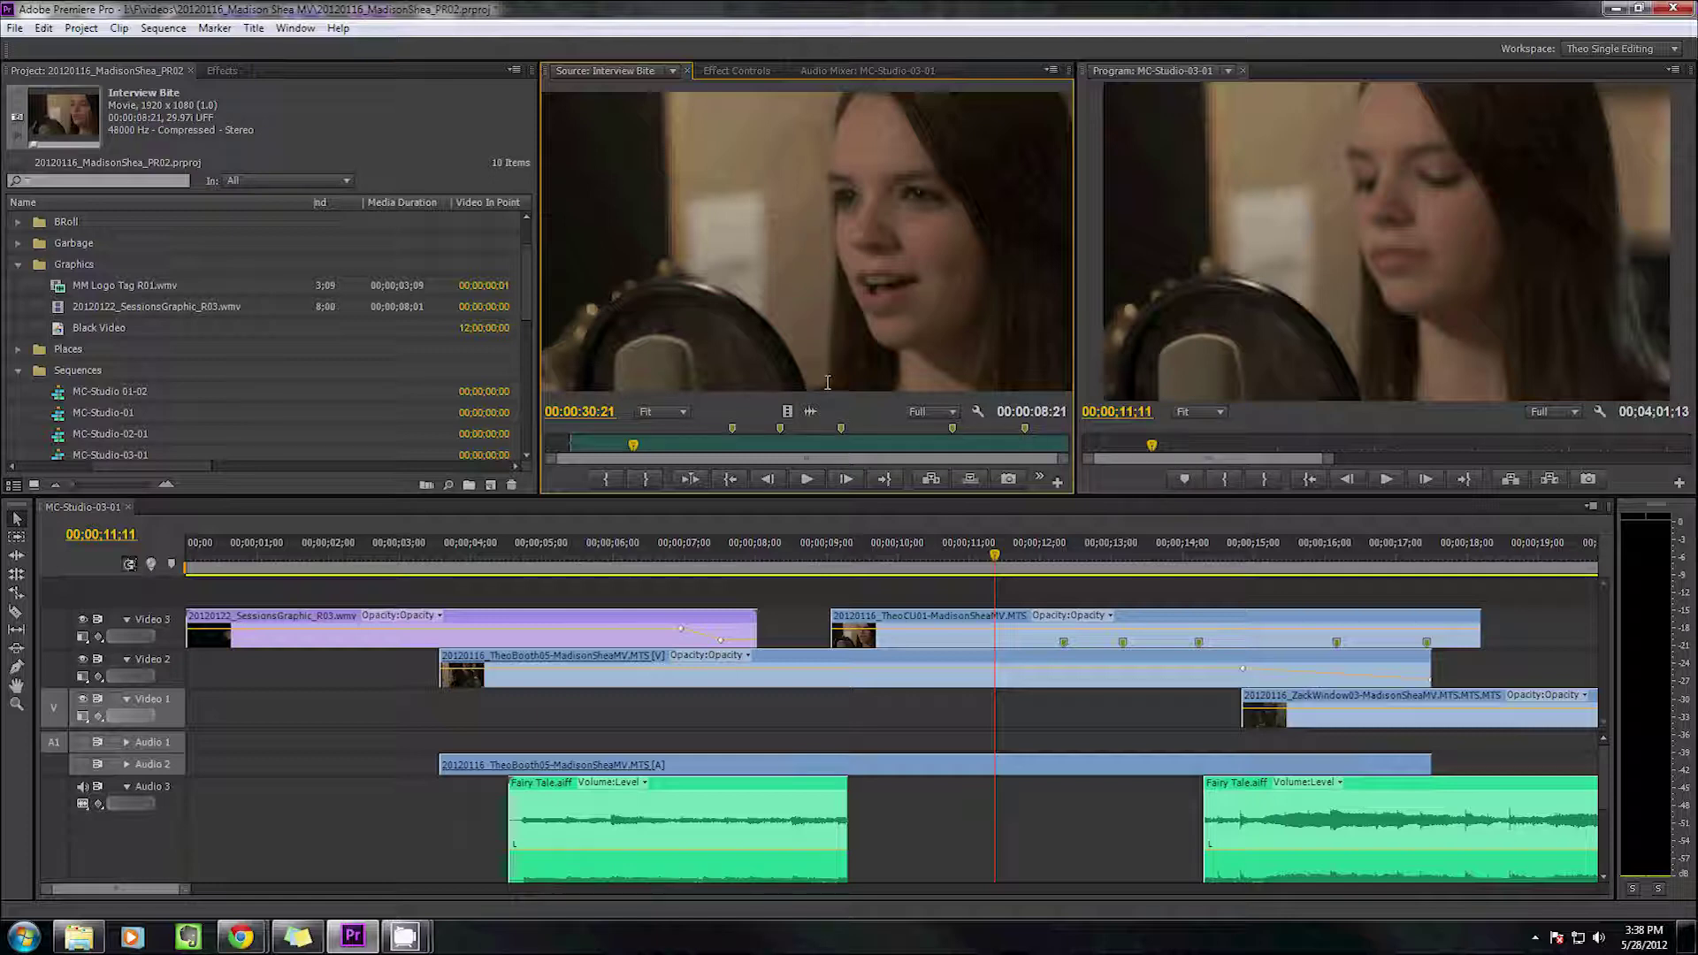
{"action": "key", "text": "ctrl+shift+z"}
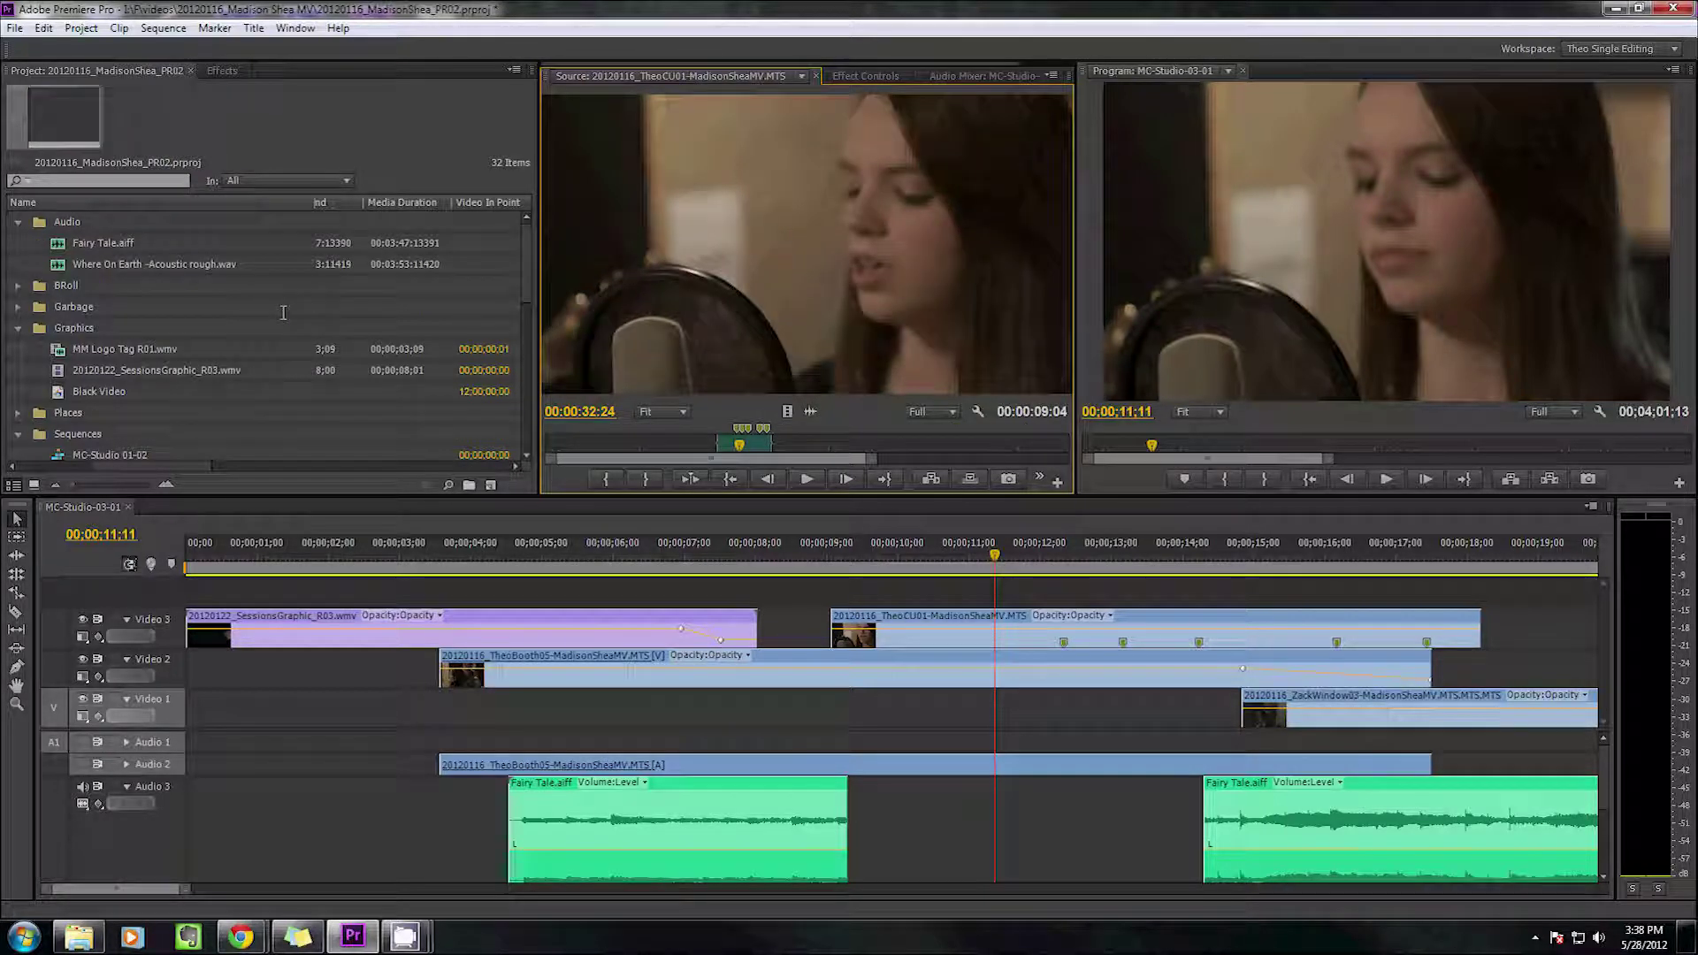
Make a subclip named "Interview bite" from the source clip's marked In-to-Out range
{"action": "right_click", "coordinate": [799, 176]}
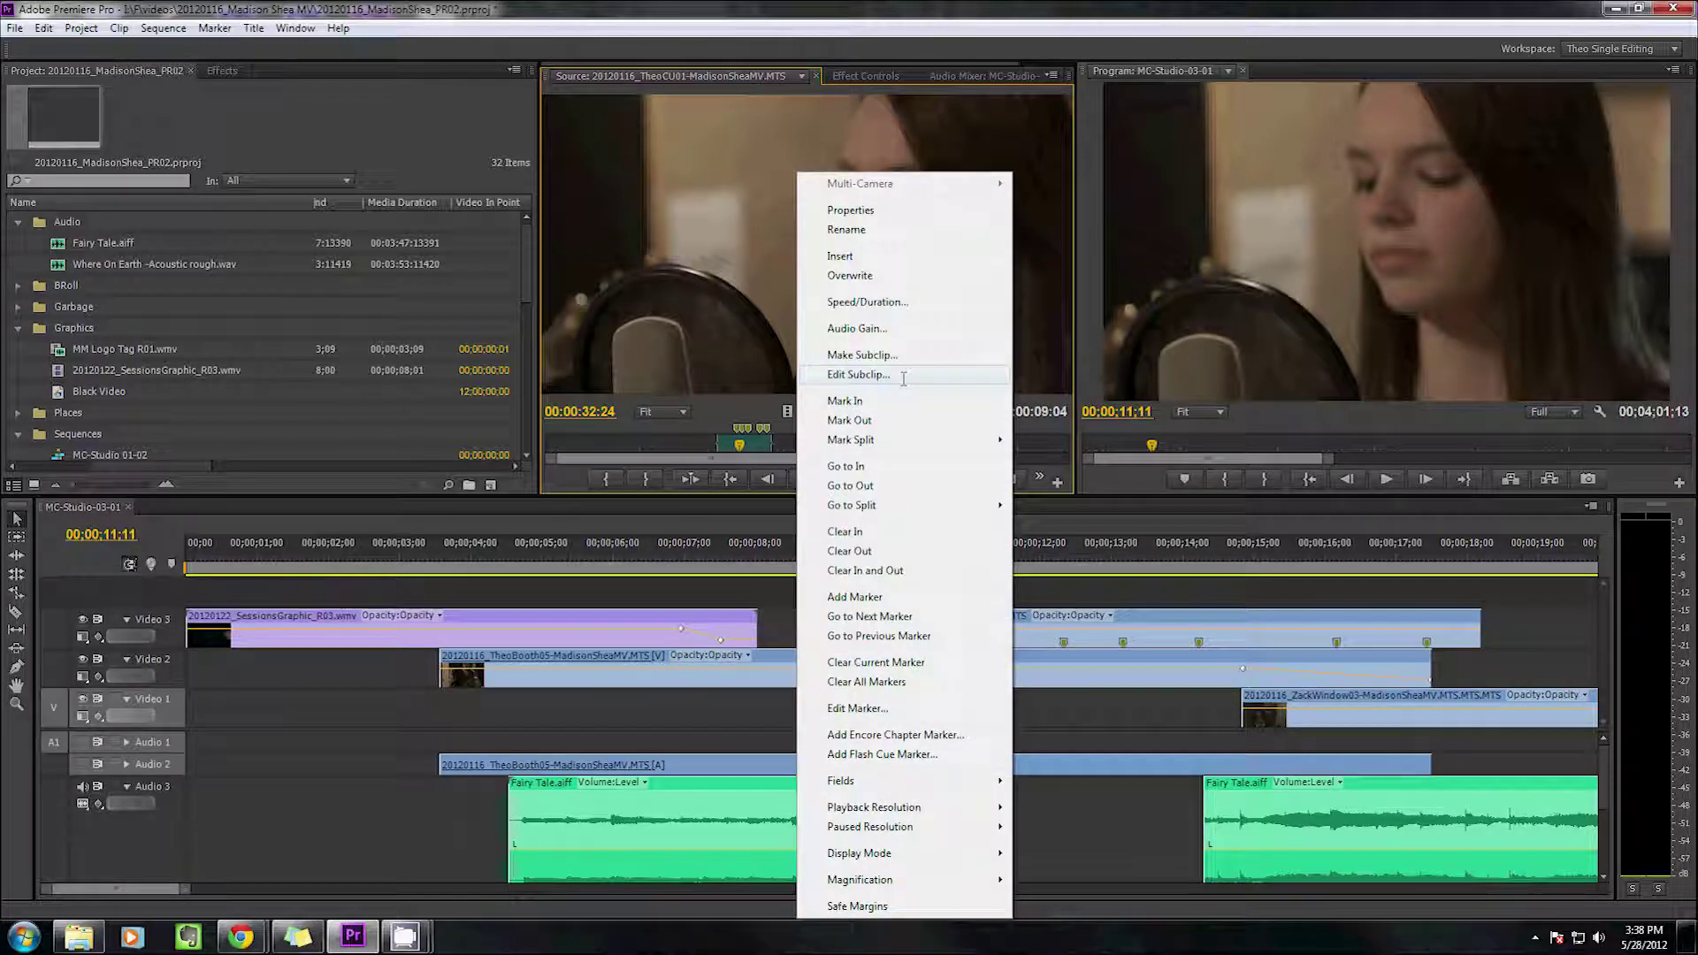
{"action": "left_click", "coordinate": [863, 354]}
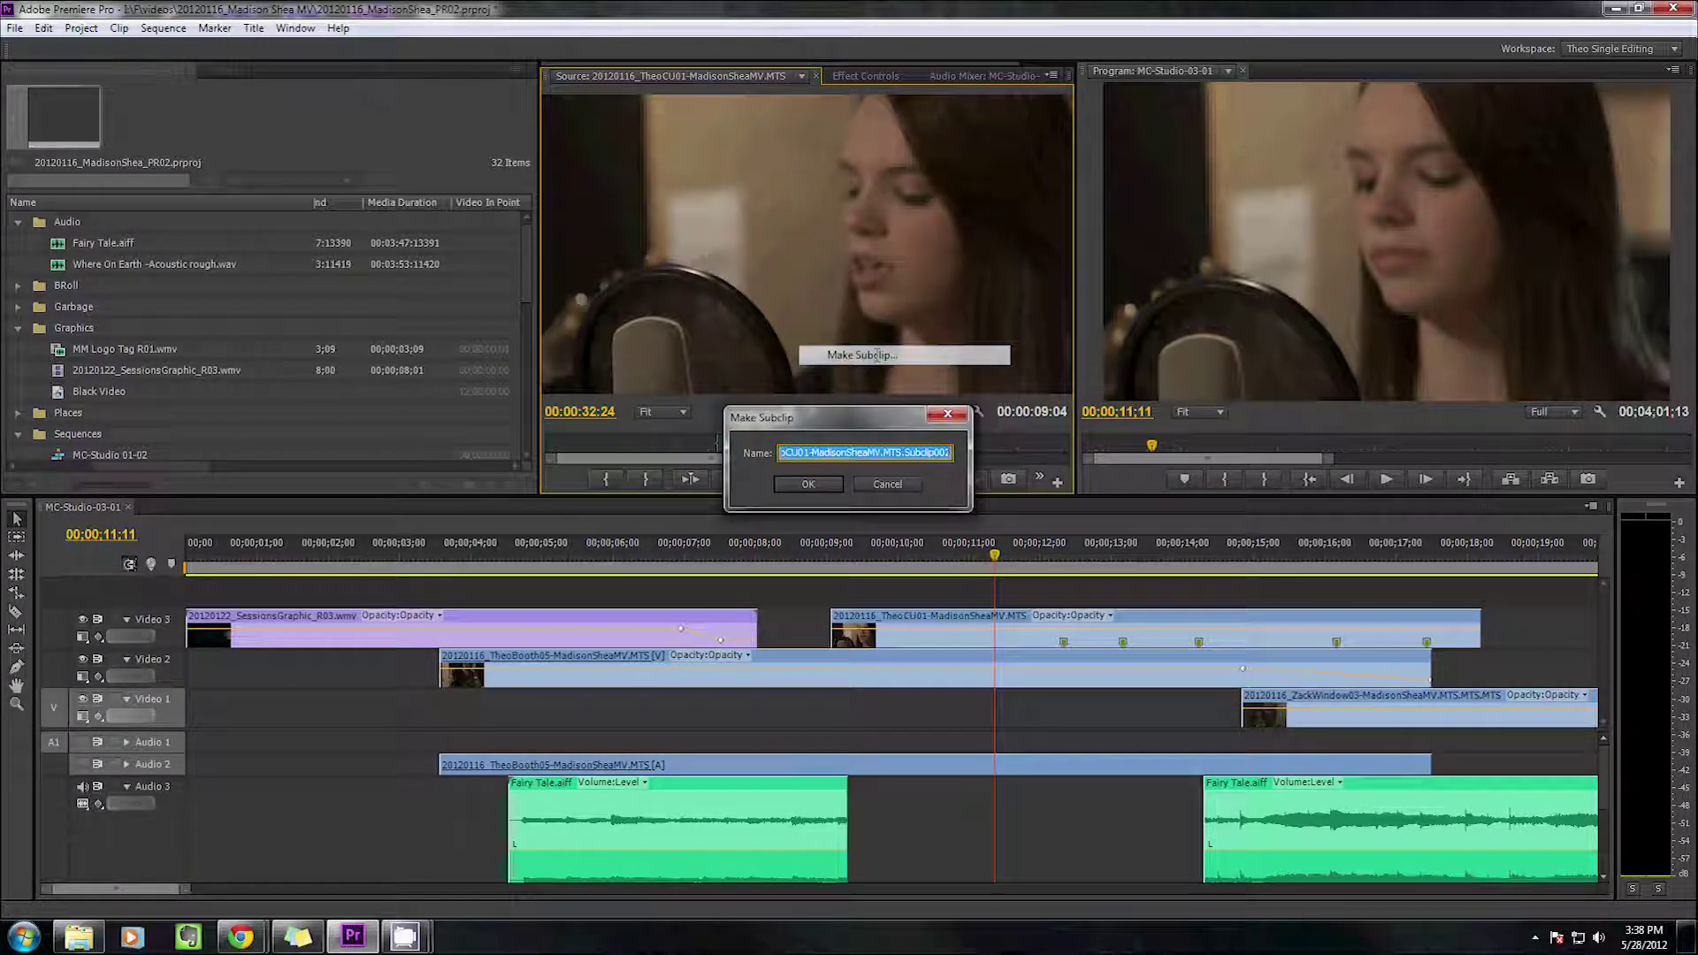
{"action": "type", "text": "N"}
{"action": "key", "text": "BackSpace"}
{"action": "key", "text": "BackSpace"}
{"action": "key", "text": "BackSpace"}
{"action": "key", "text": "BackSpace"}
{"action": "type", "text": "nterview bite"}
{"action": "left_click", "coordinate": [808, 483]}
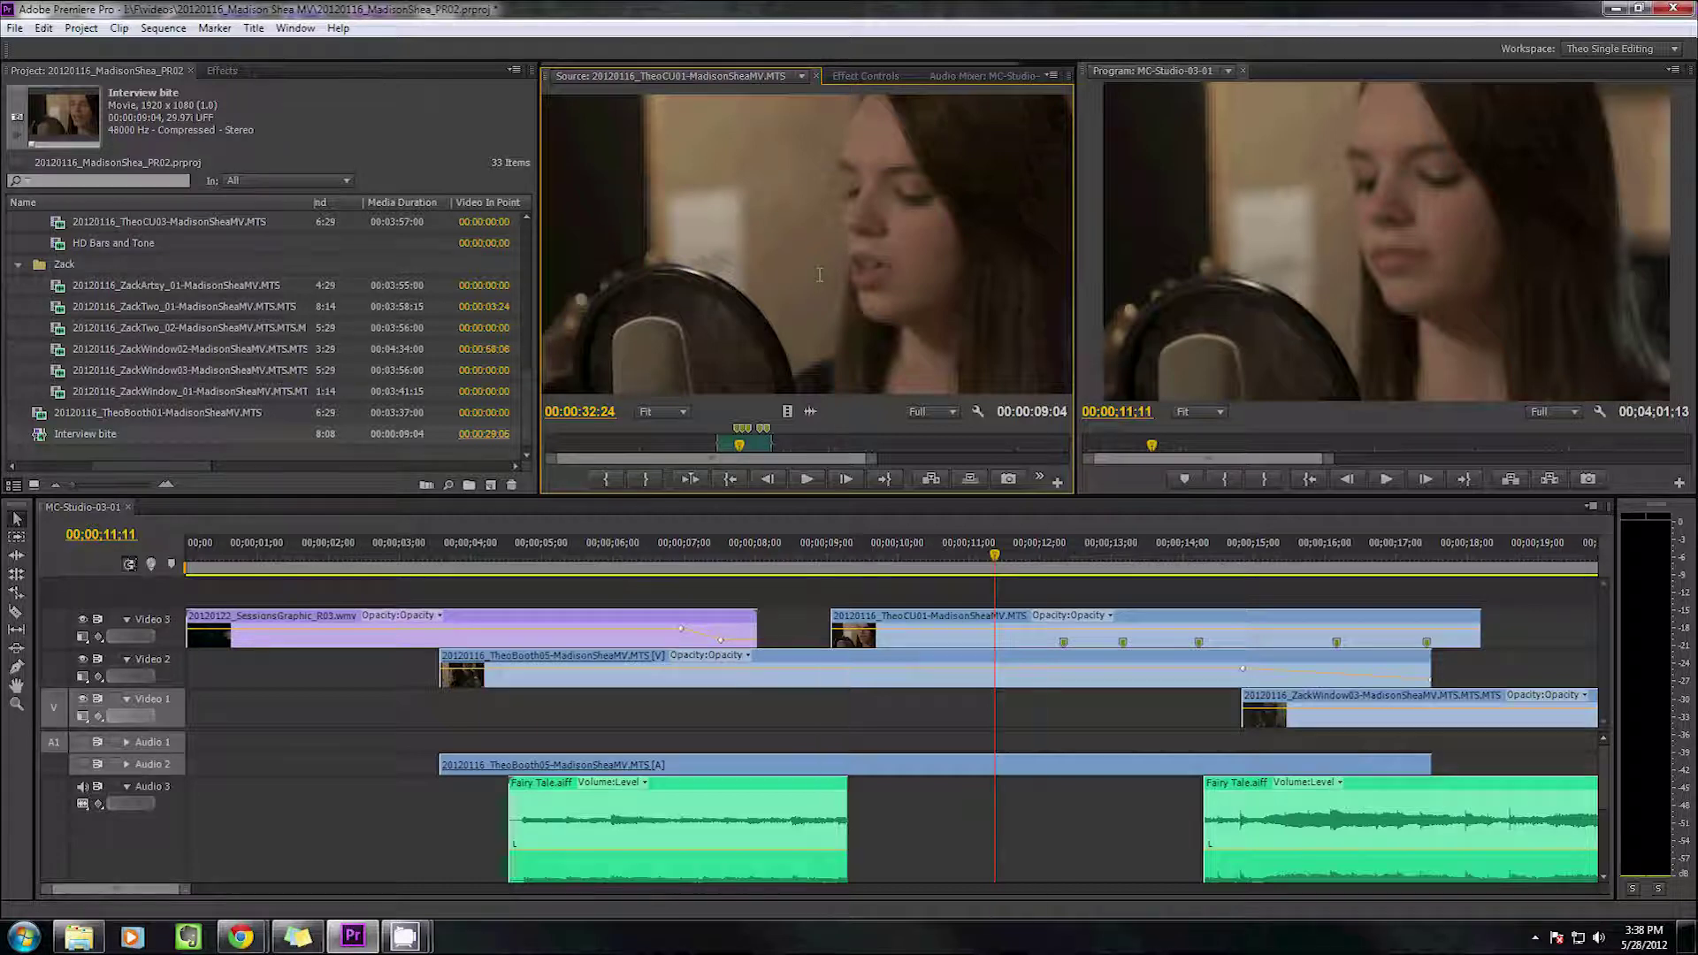
View the source clip's Edit Subclip start and end settings and close them without changes
{"action": "right_click", "coordinate": [819, 380]}
{"action": "left_click", "coordinate": [881, 374]}
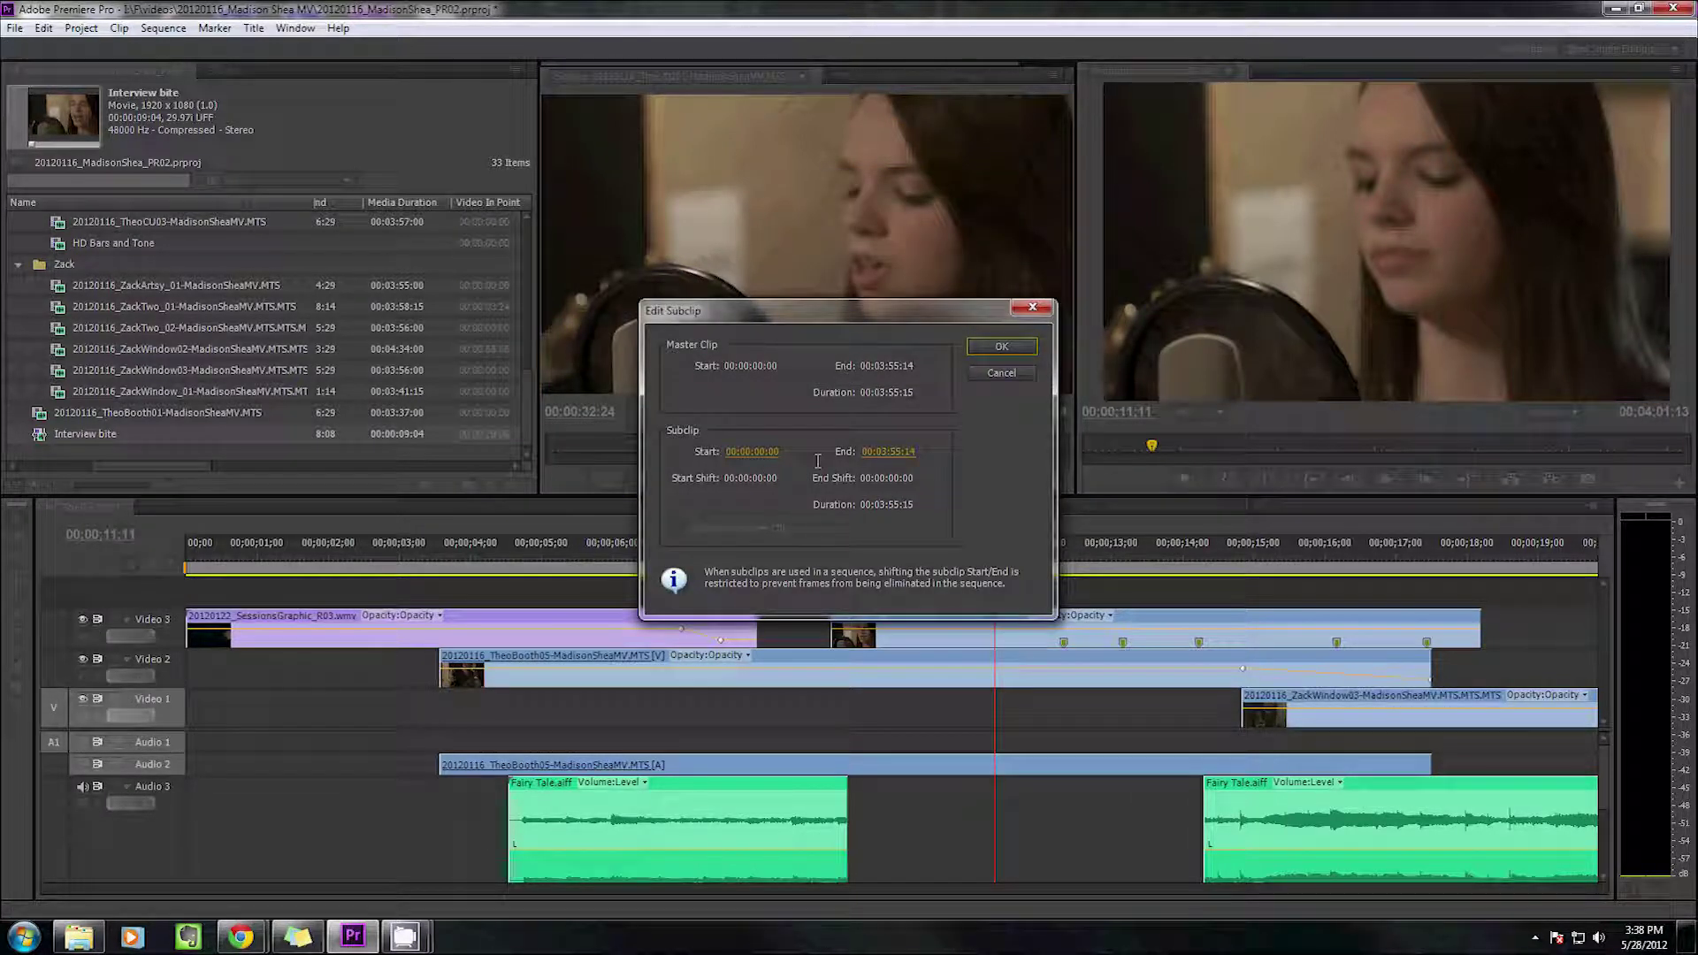
{"action": "left_click", "coordinate": [1002, 347]}
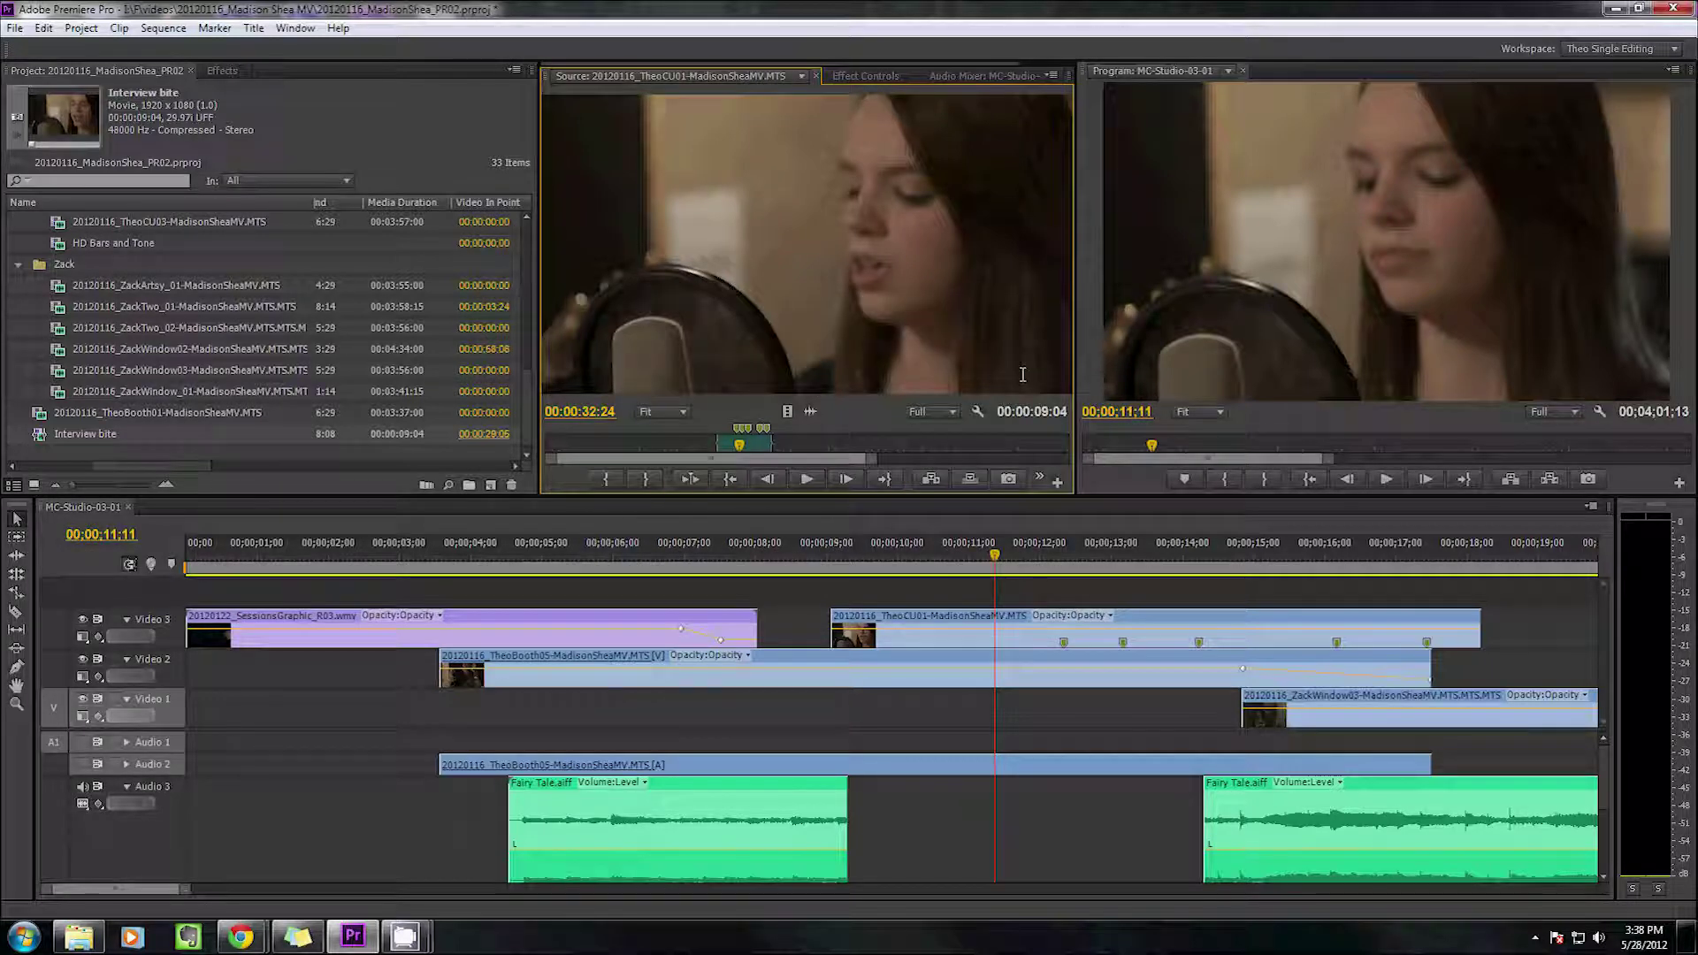
Edit the source clip's subclip range to start at 00:00:12:02 and end at 00:03:48:25
{"action": "right_click", "coordinate": [976, 363]}
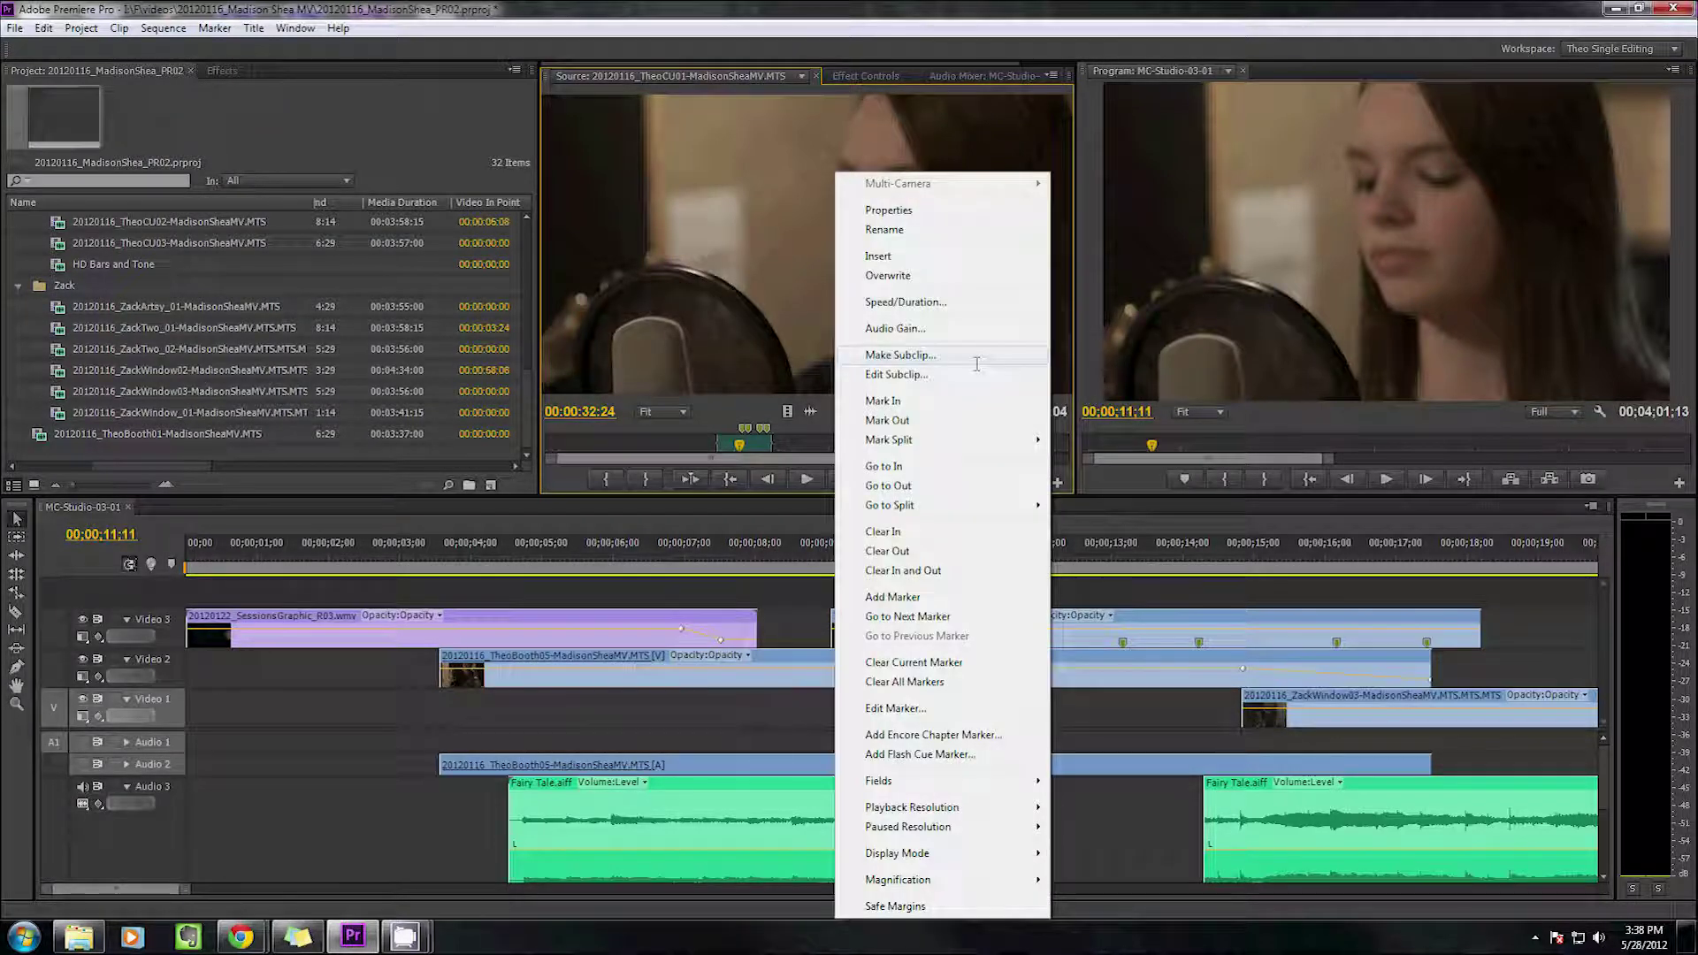
{"action": "left_click", "coordinate": [973, 374]}
{"action": "left_click_drag", "start_coordinate": [904, 456], "coordinate": [867, 452]}
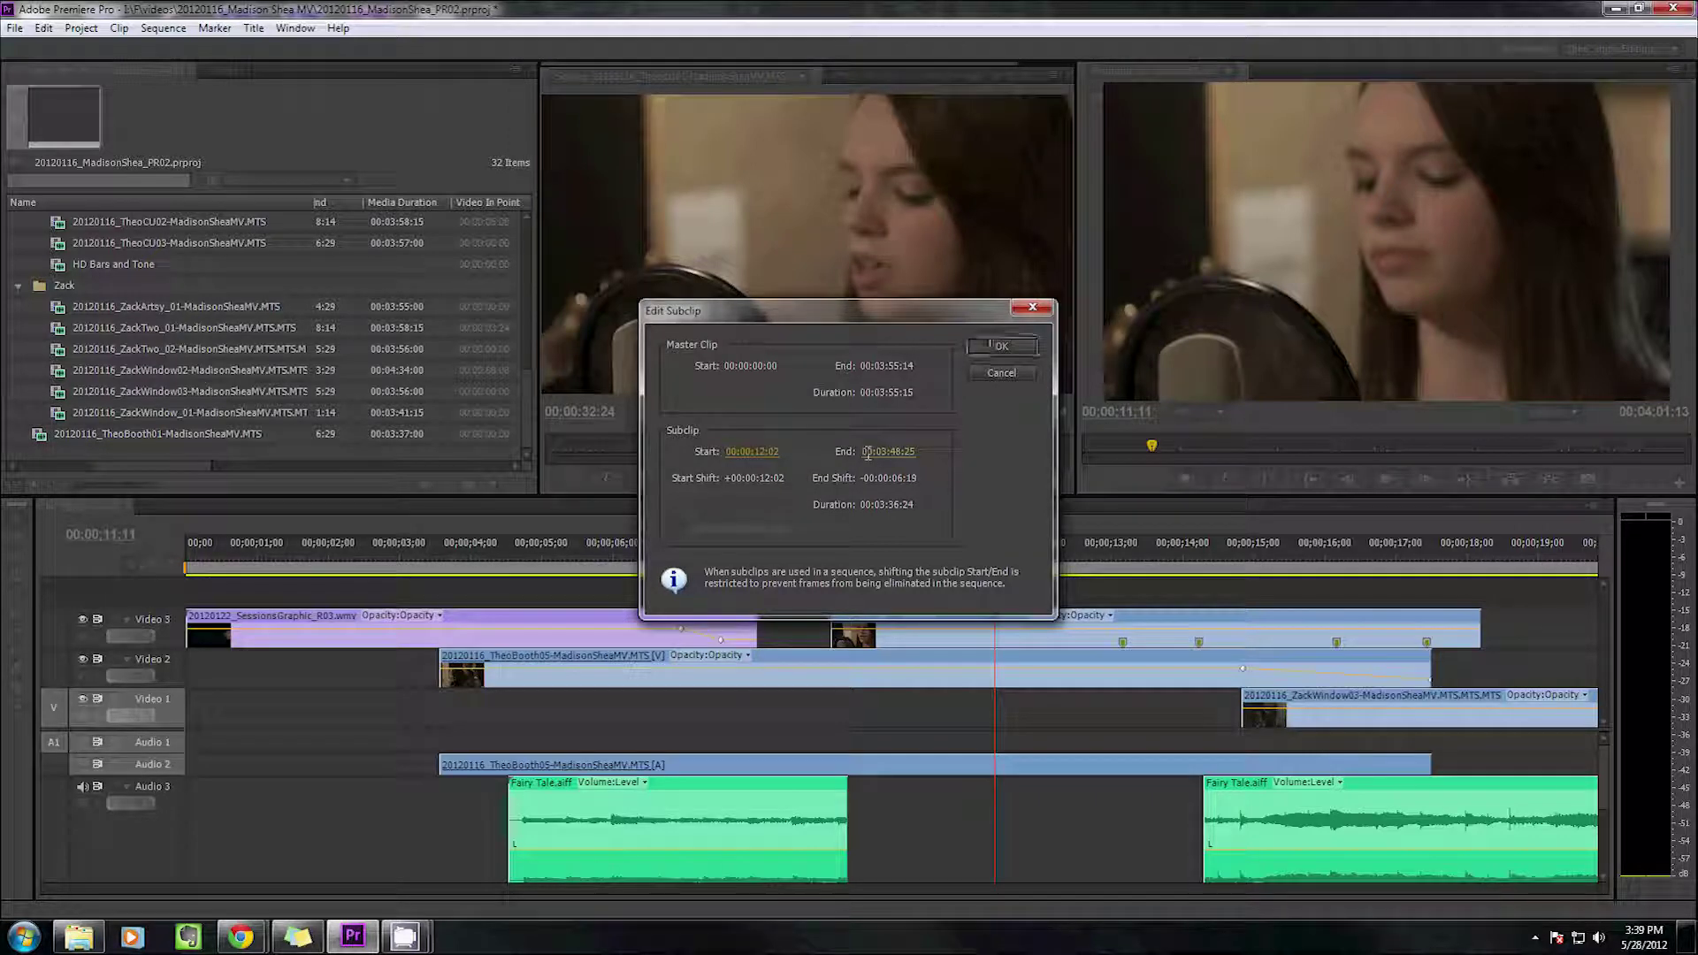
{"action": "key", "text": "Return"}
{"action": "scroll", "coordinate": [139, 391], "scroll_direction": "up", "scroll_amount": 3}
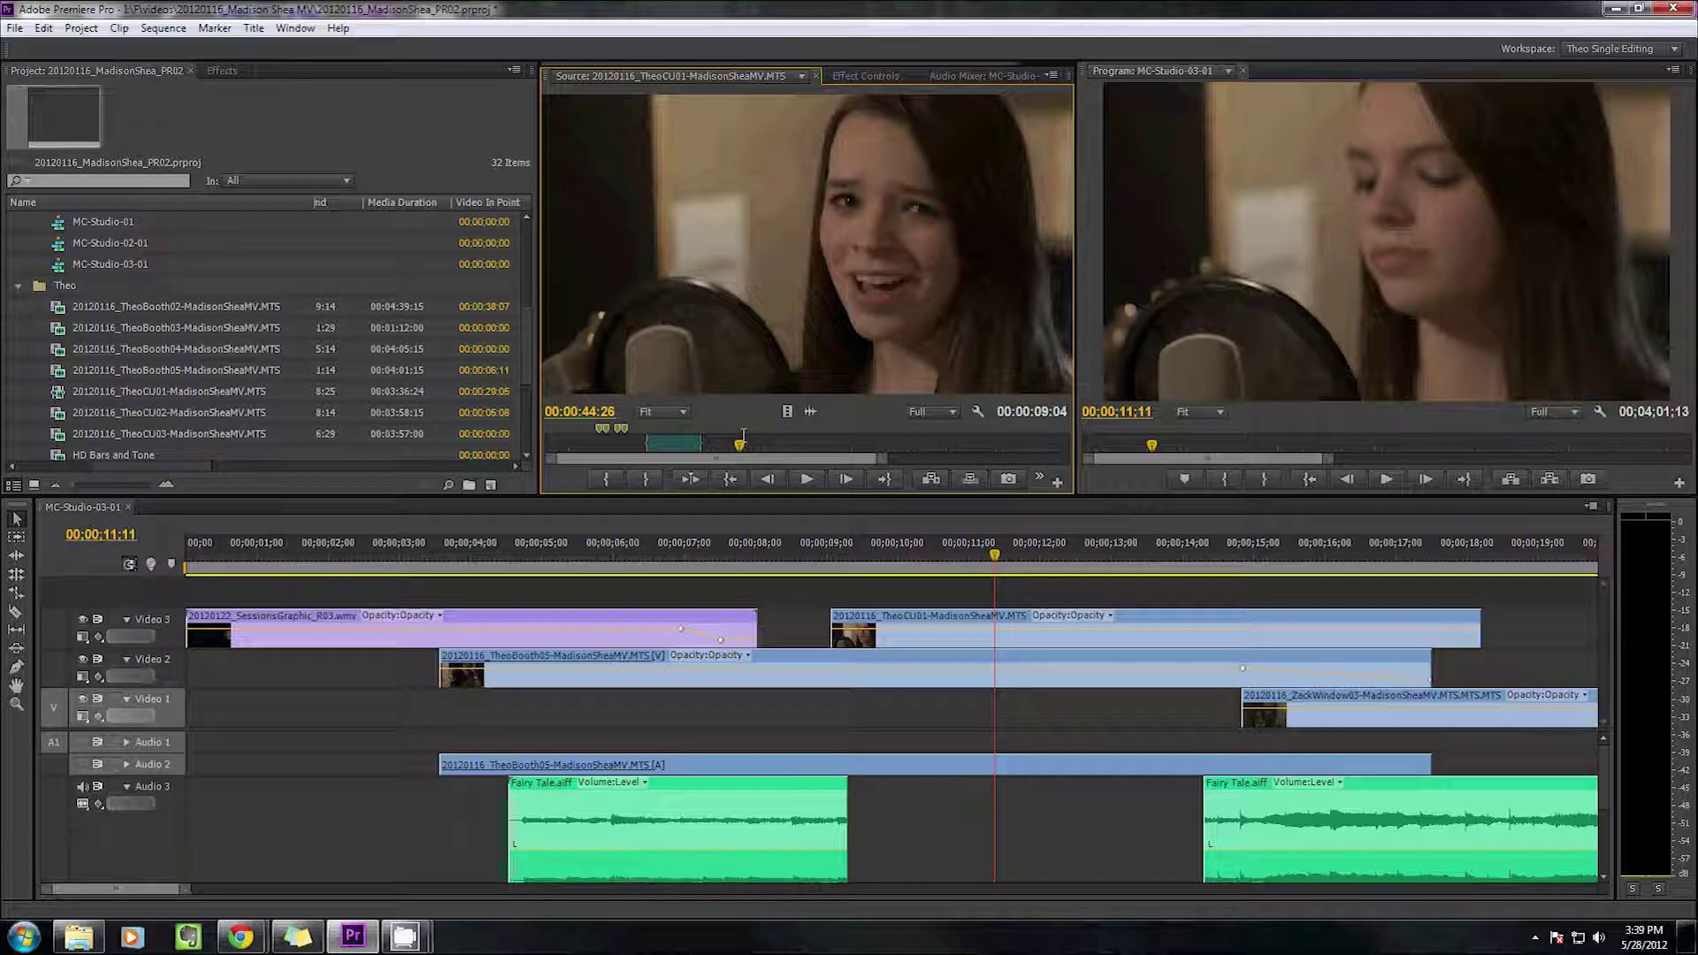
Mark the source clip's In point at 00:00:44:29 and its Out point at 00:01:21:16
{"action": "left_click_drag", "start_coordinate": [743, 437], "coordinate": [682, 446]}
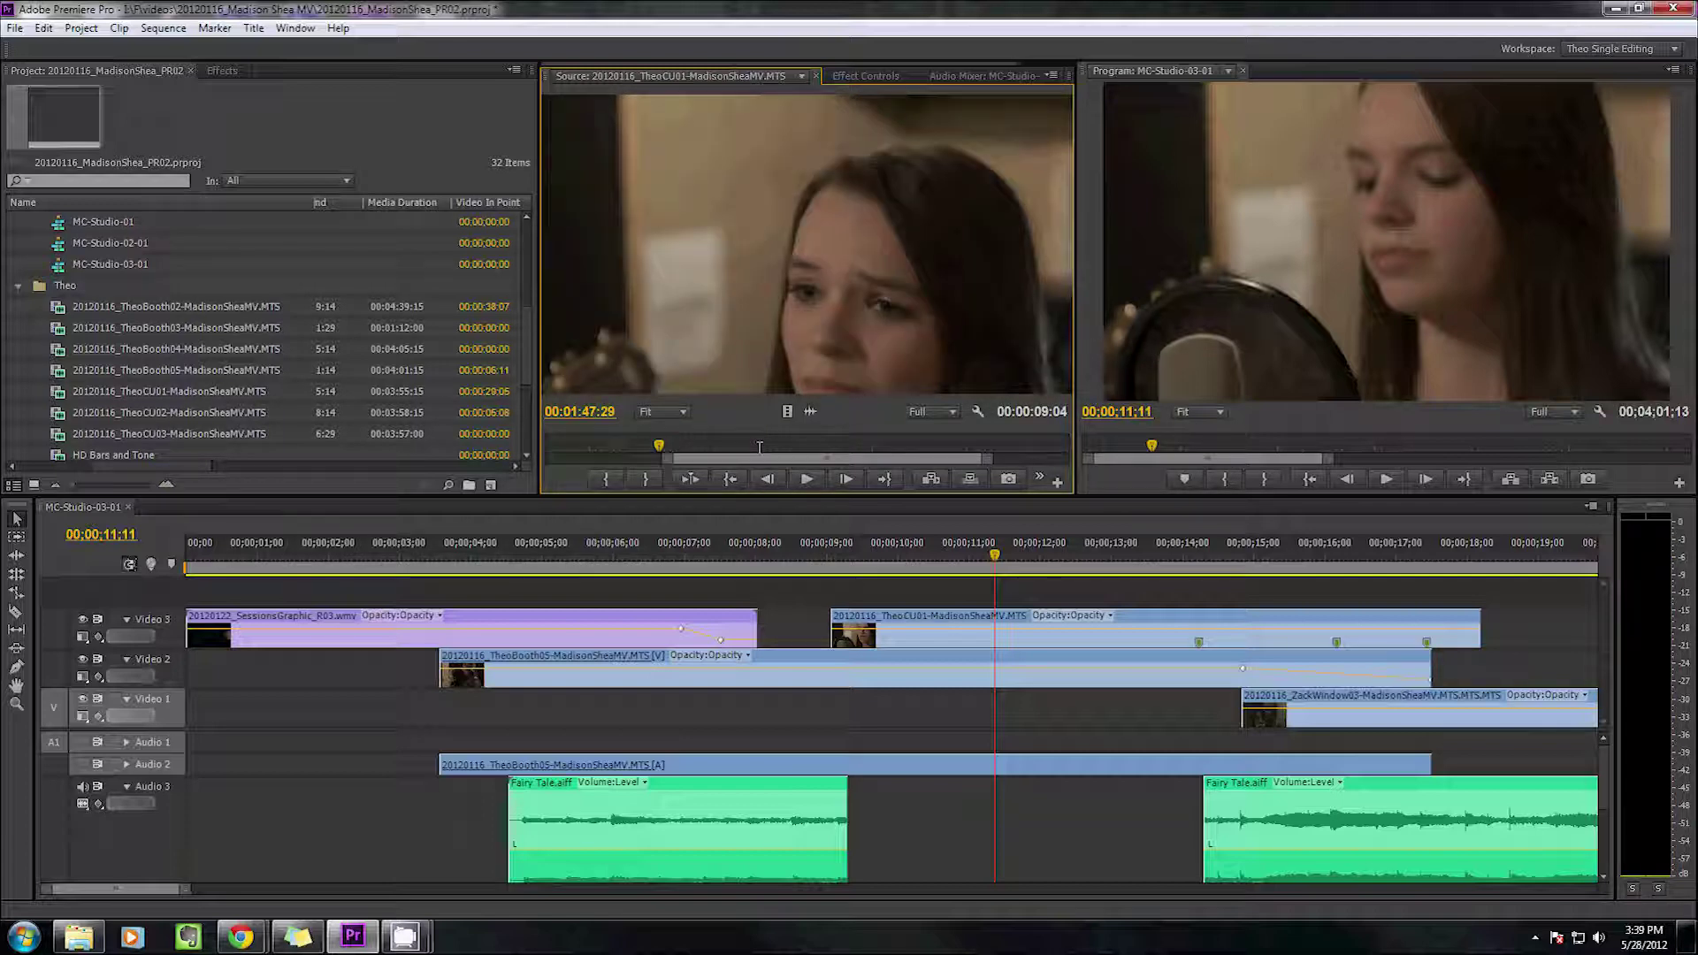
{"action": "left_click_drag", "start_coordinate": [681, 446], "coordinate": [646, 446]}
{"action": "right_click", "coordinate": [836, 354]}
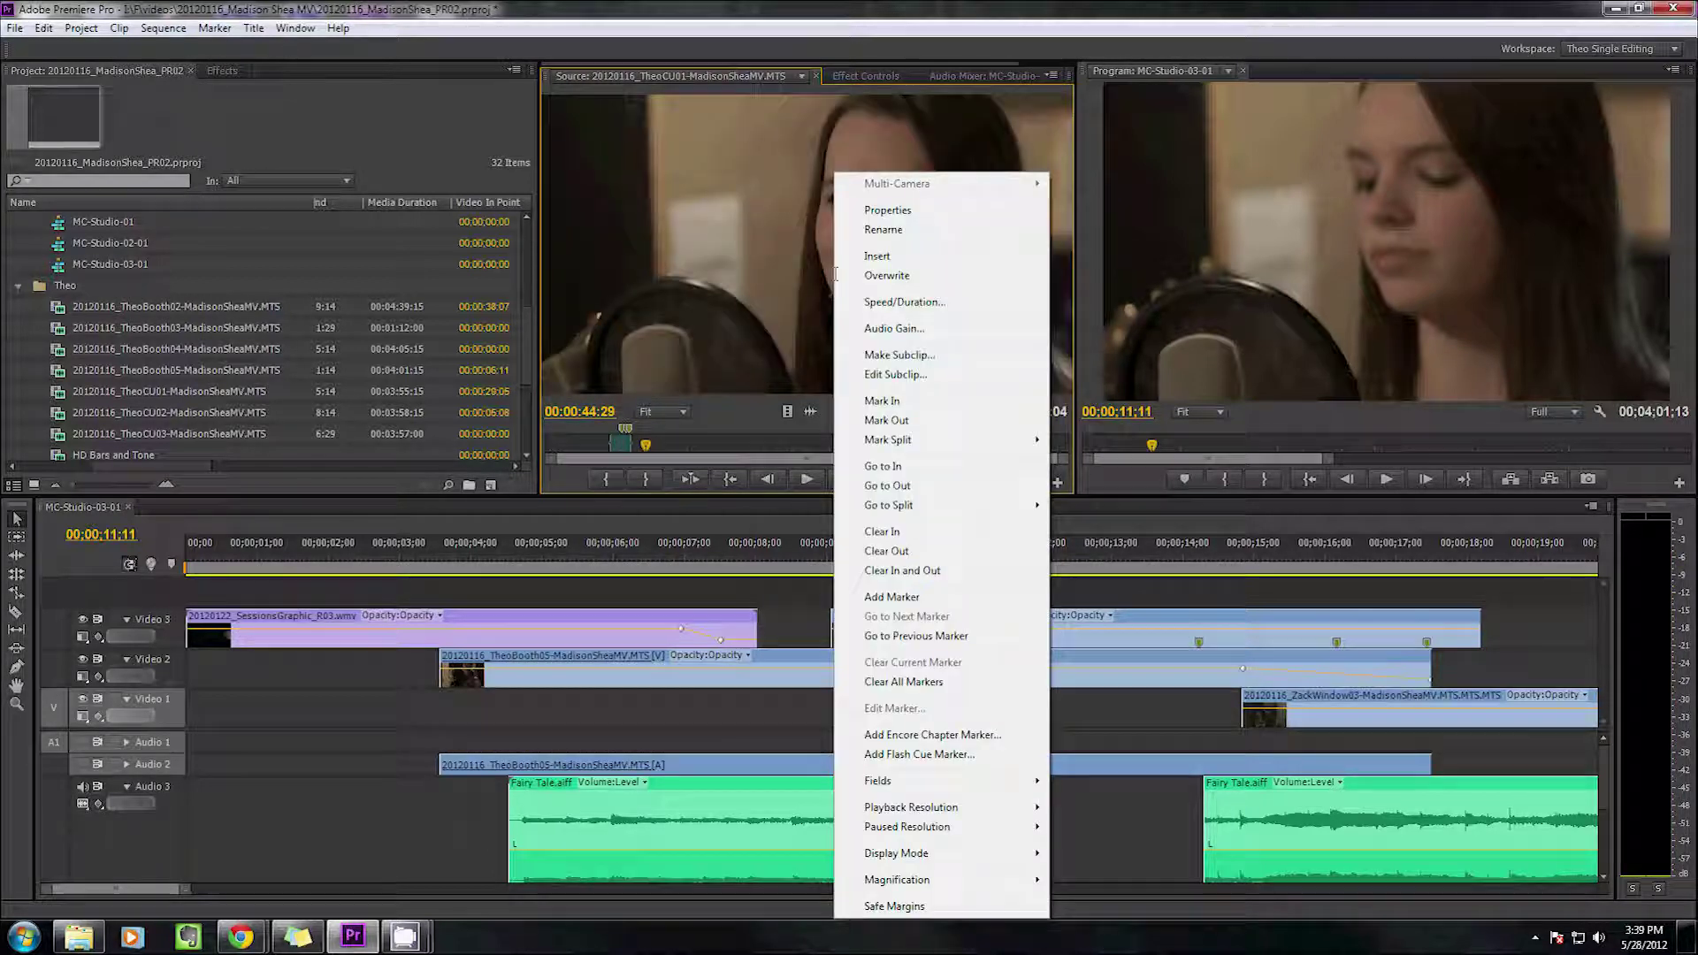
{"action": "left_click", "coordinate": [955, 399]}
{"action": "right_click", "coordinate": [756, 433]}
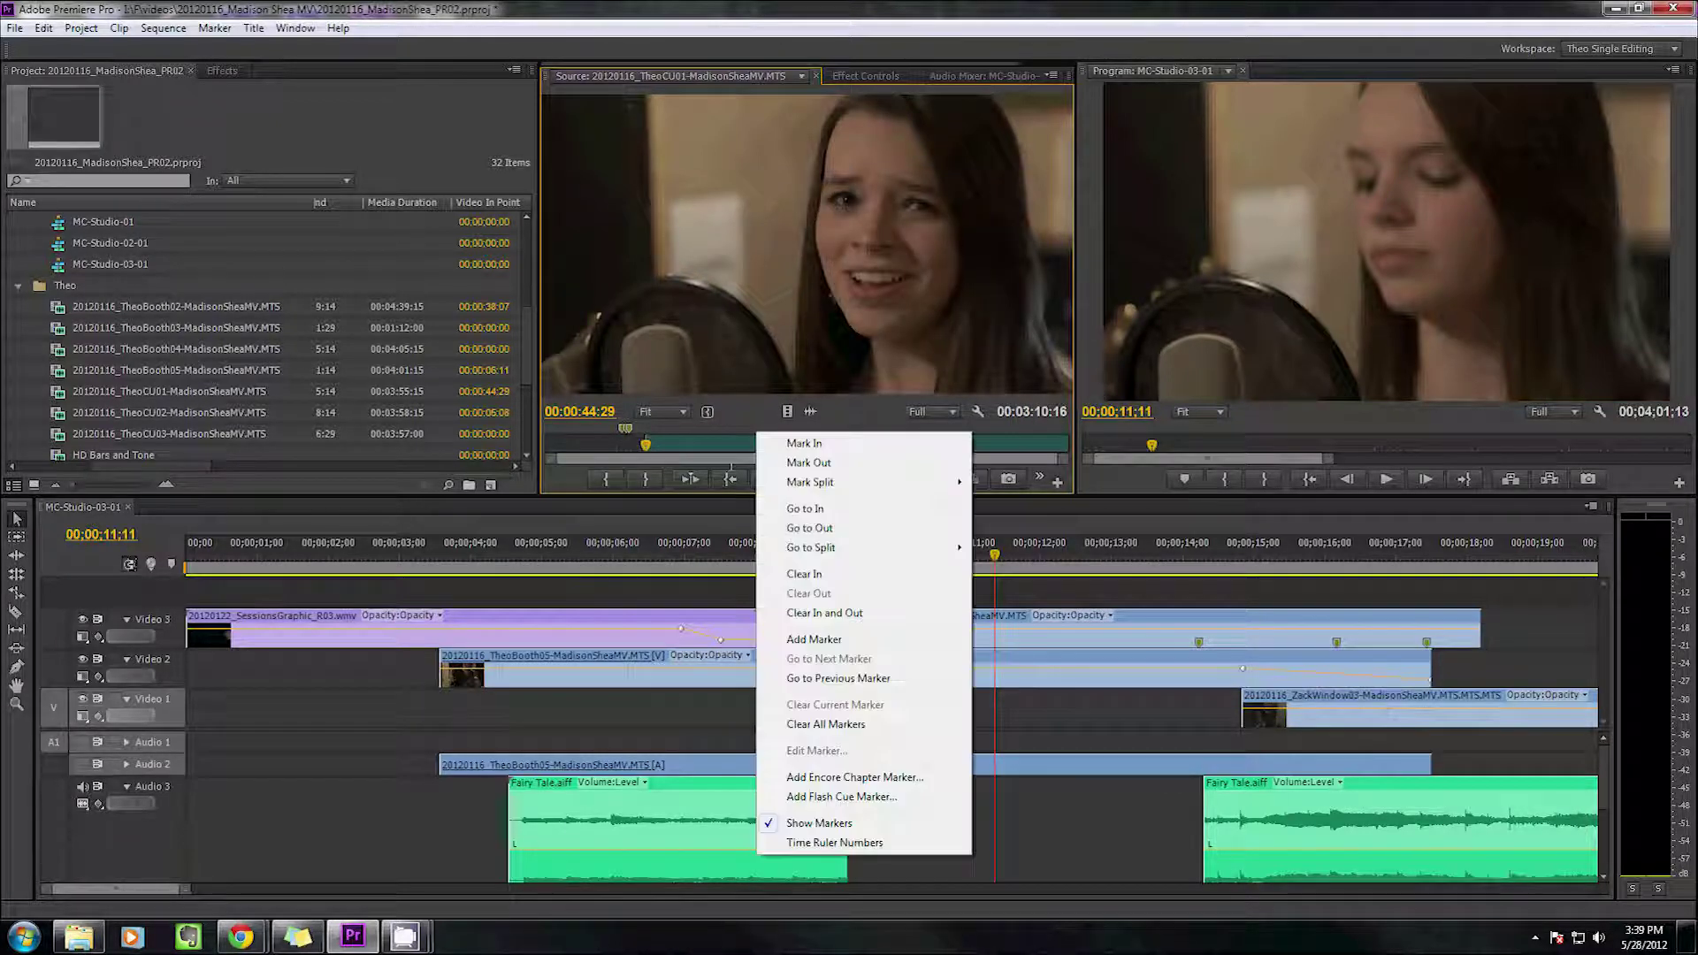
{"action": "left_click", "coordinate": [726, 446]}
{"action": "right_click", "coordinate": [748, 432]}
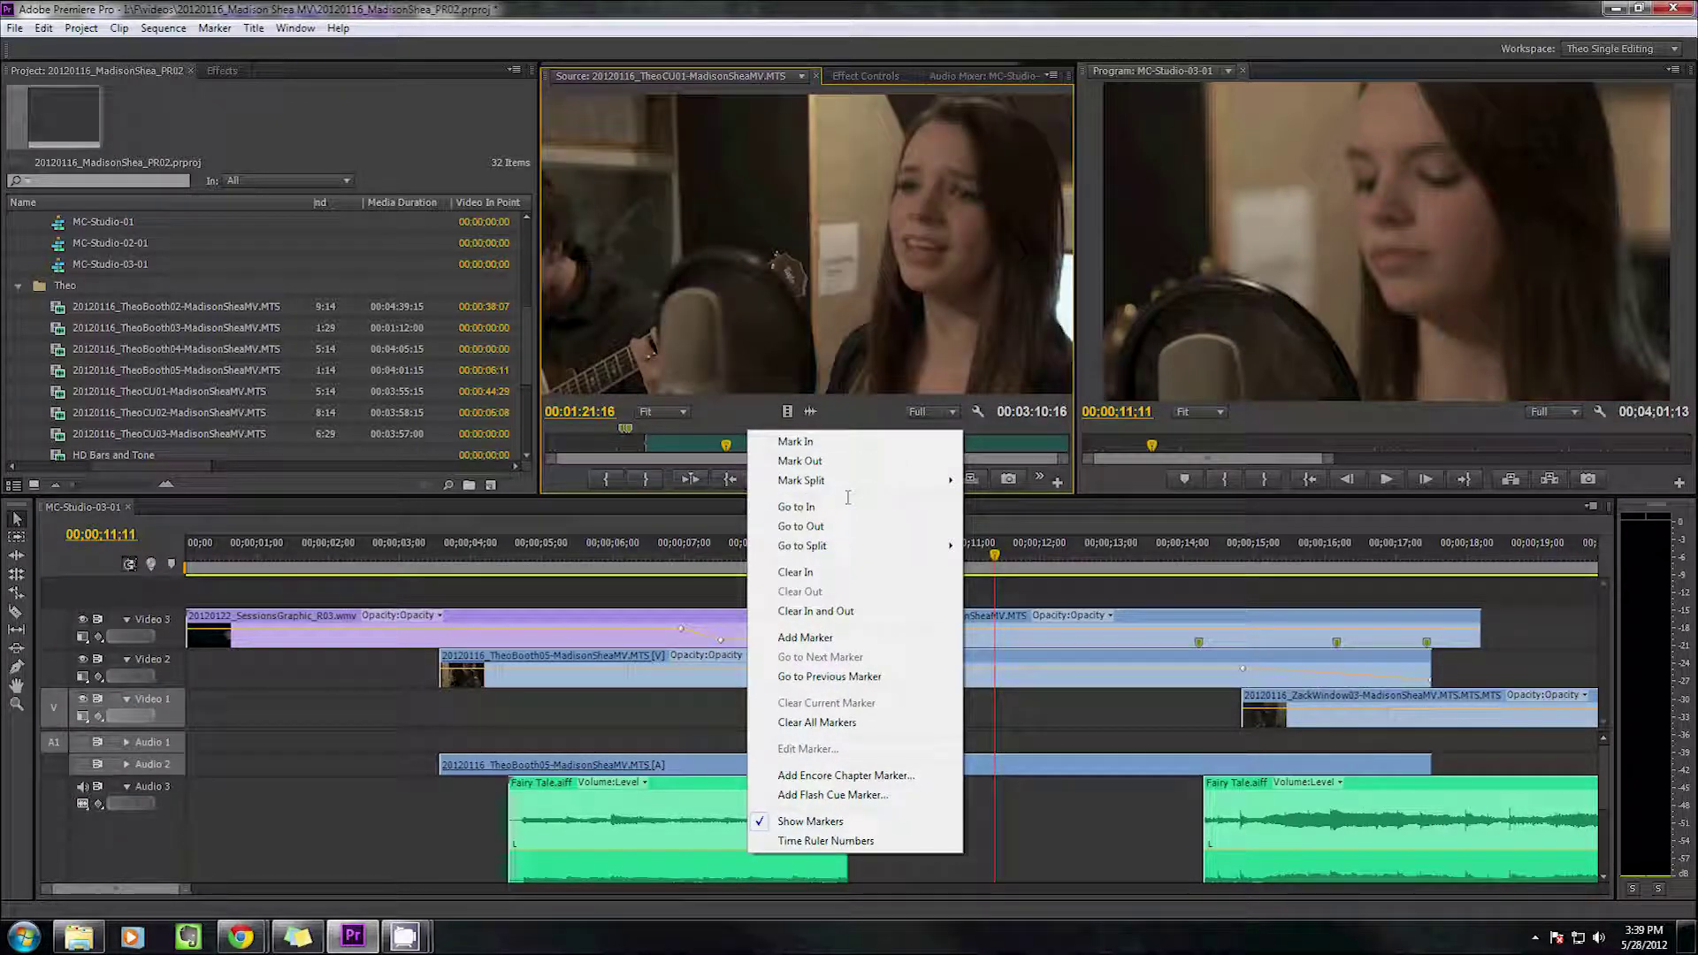
{"action": "left_click", "coordinate": [849, 460]}
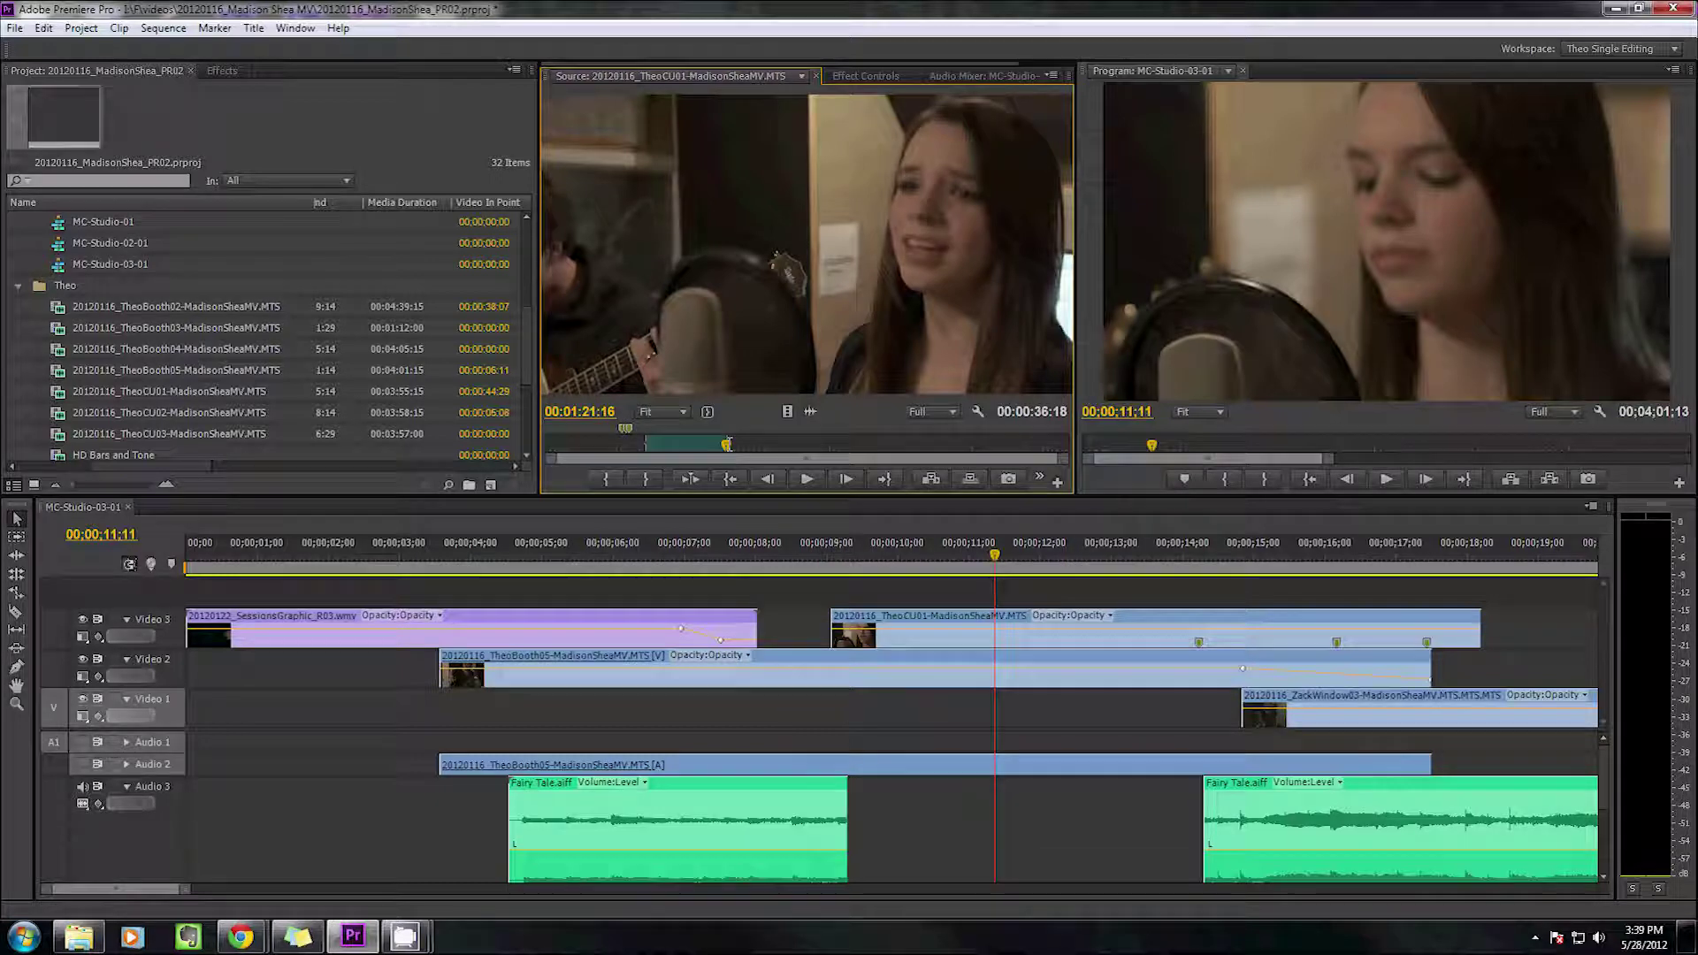
Undo the last Out and In marks on the source clip
{"action": "left_click_drag", "start_coordinate": [728, 444], "coordinate": [712, 445]}
{"action": "key", "text": "ctrl+z"}
{"action": "key", "text": "ctrl+z"}
Mark a split Video In point at 00:01:14:24 in the source clip and undo it
{"action": "right_click", "coordinate": [882, 251]}
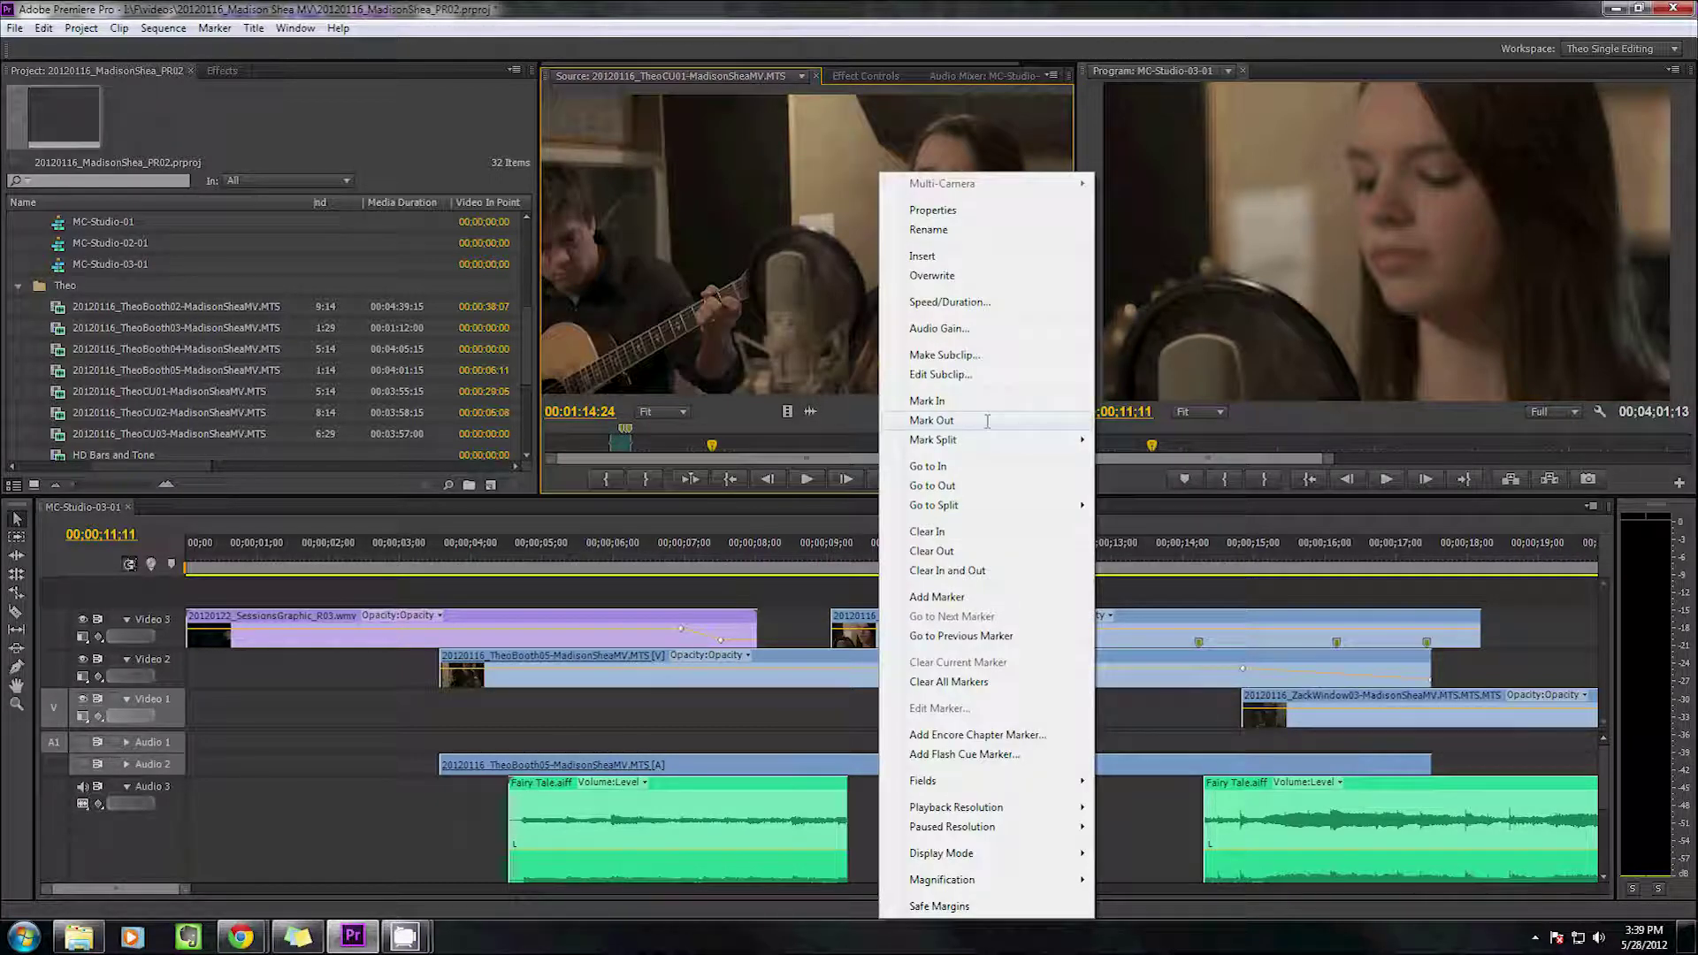
{"action": "mouse_move", "coordinate": [937, 439]}
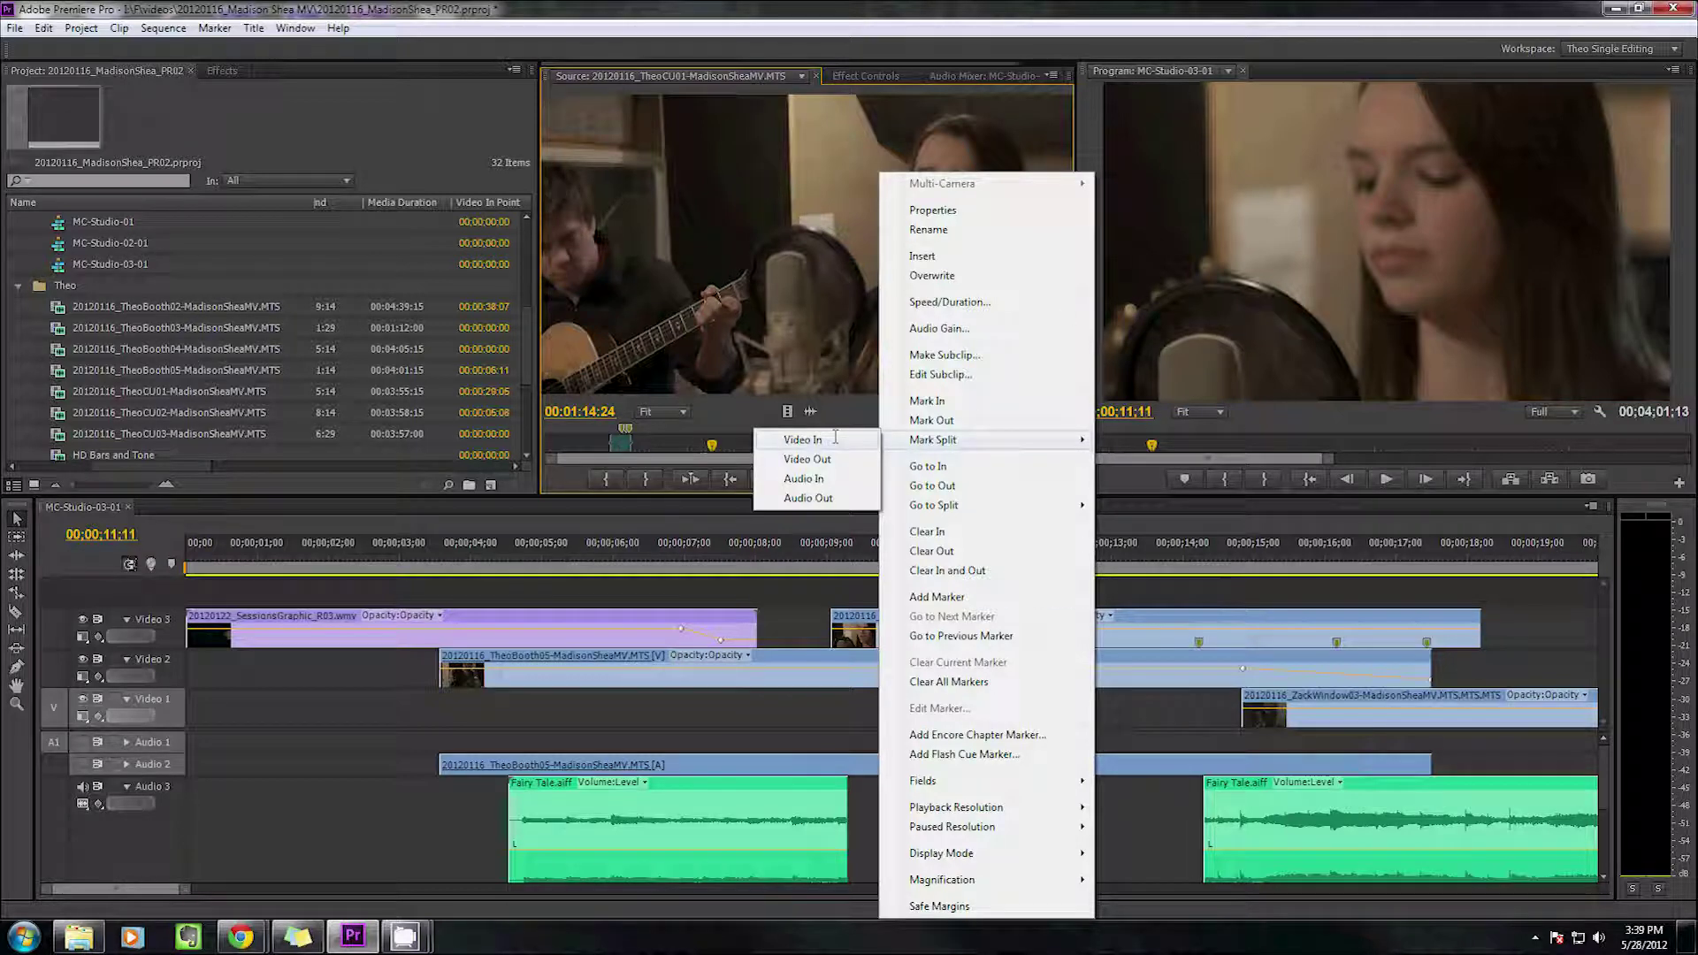
{"action": "left_click", "coordinate": [835, 439]}
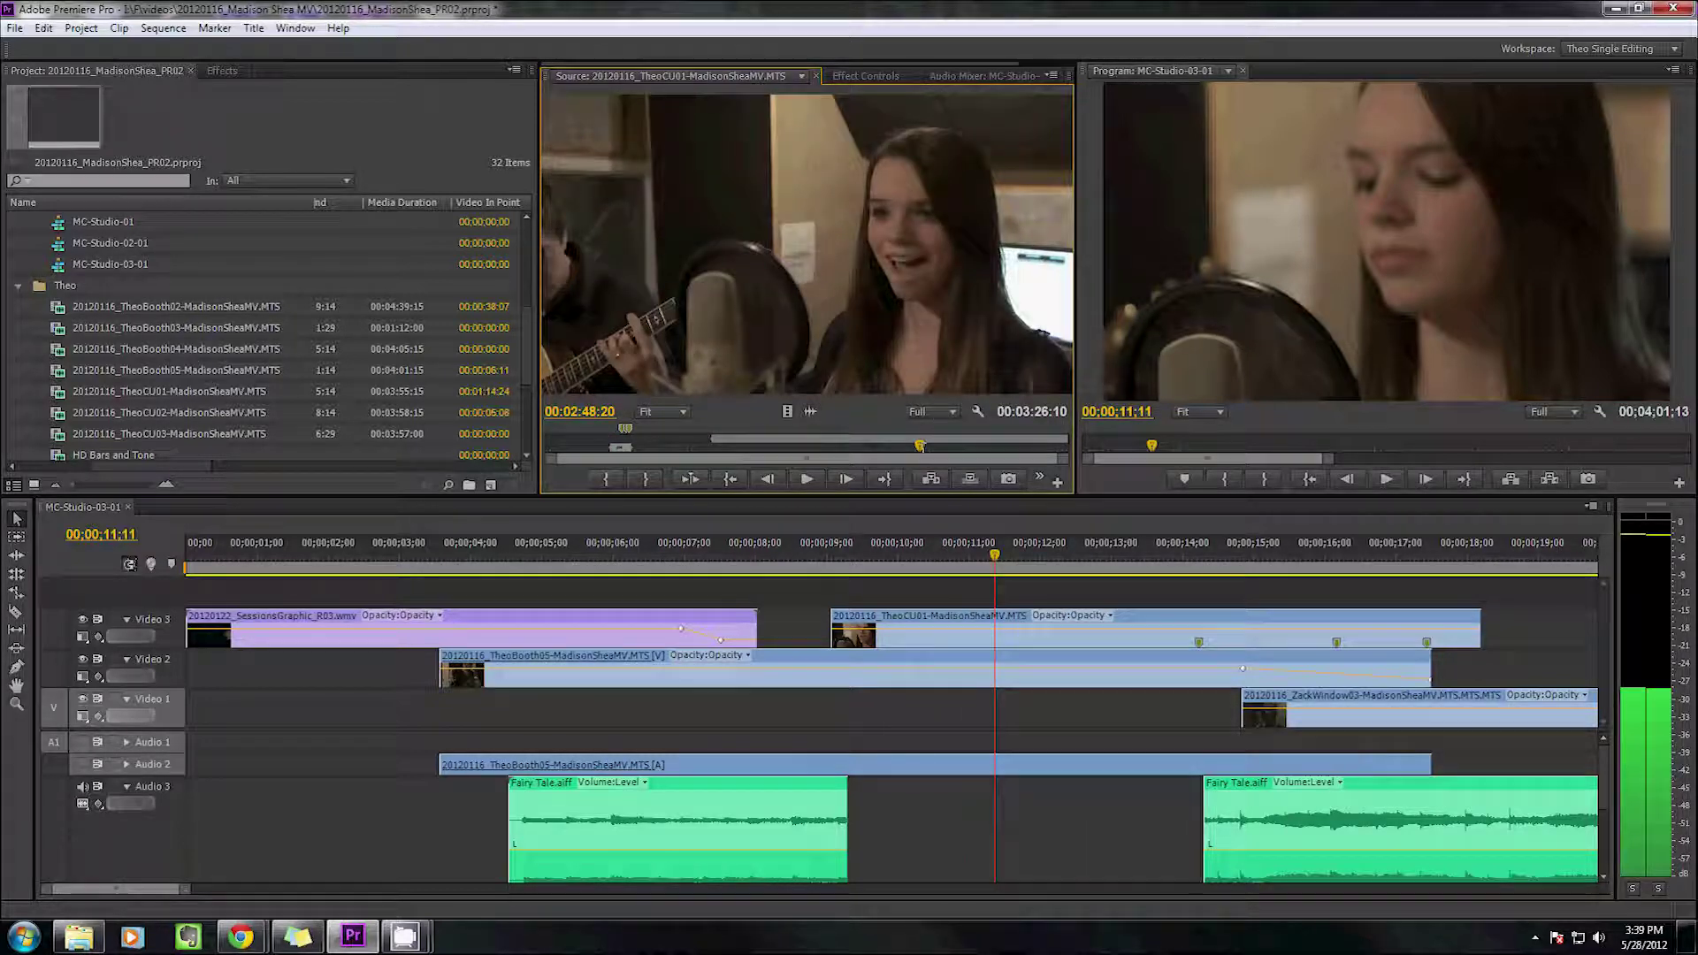
{"action": "key", "text": "ctrl+z"}
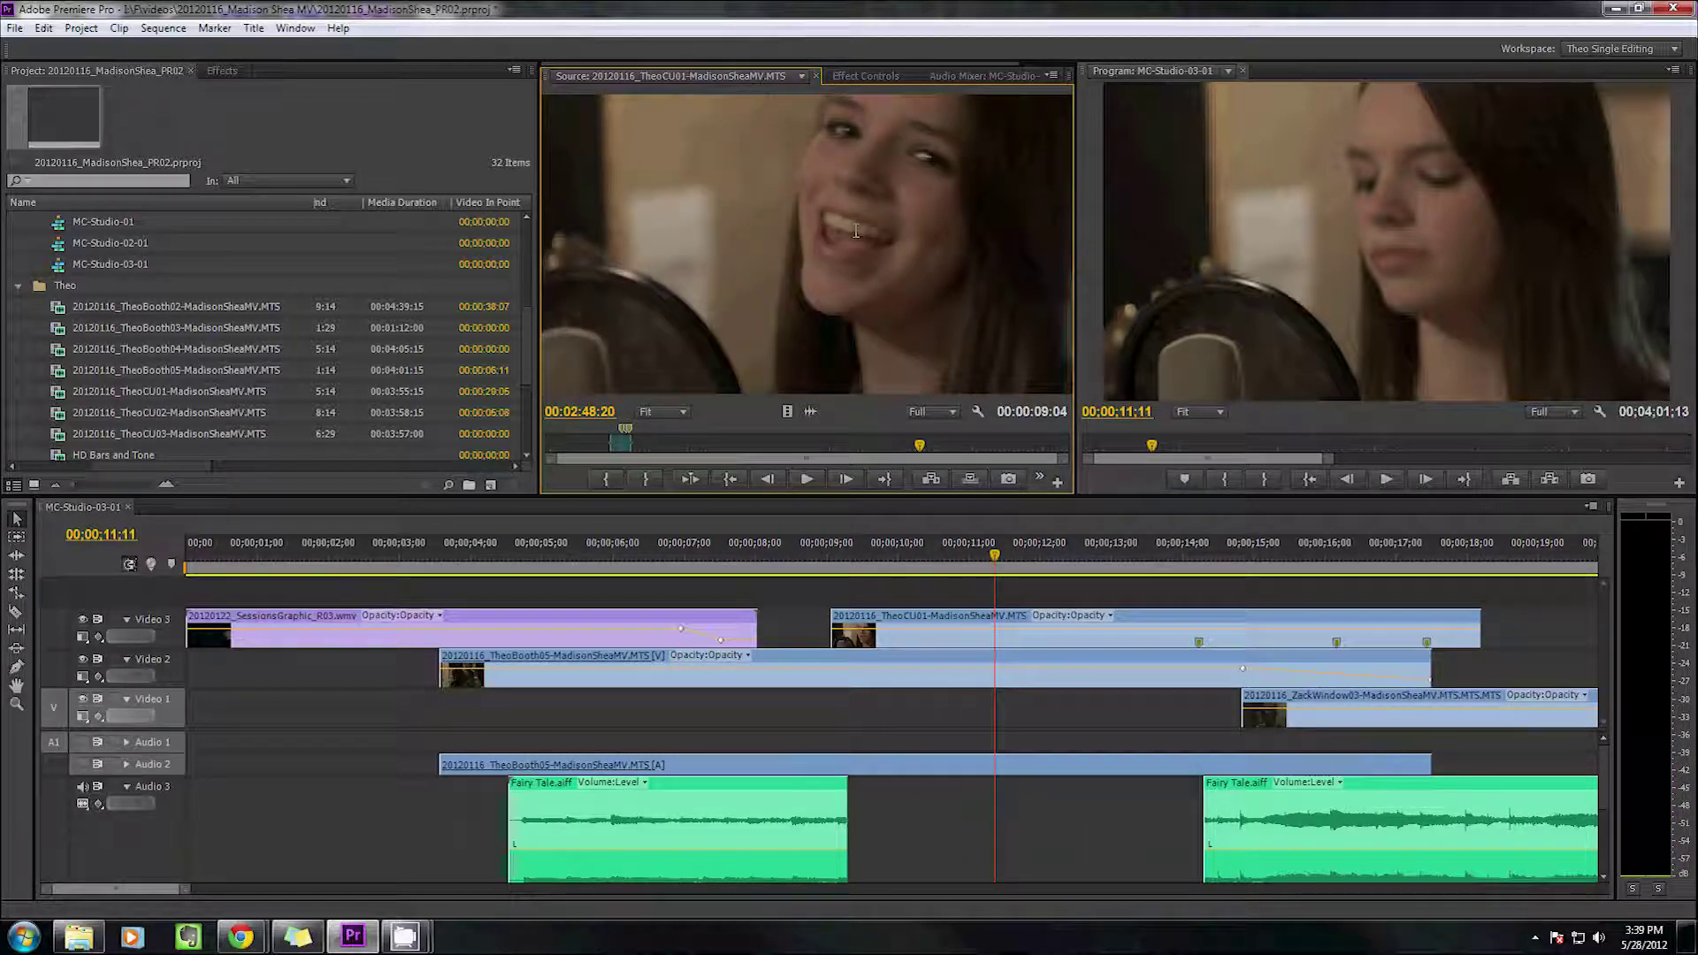
Jump the source playhead to the clip's marked In point and to its Out point
{"action": "right_click", "coordinate": [847, 389]}
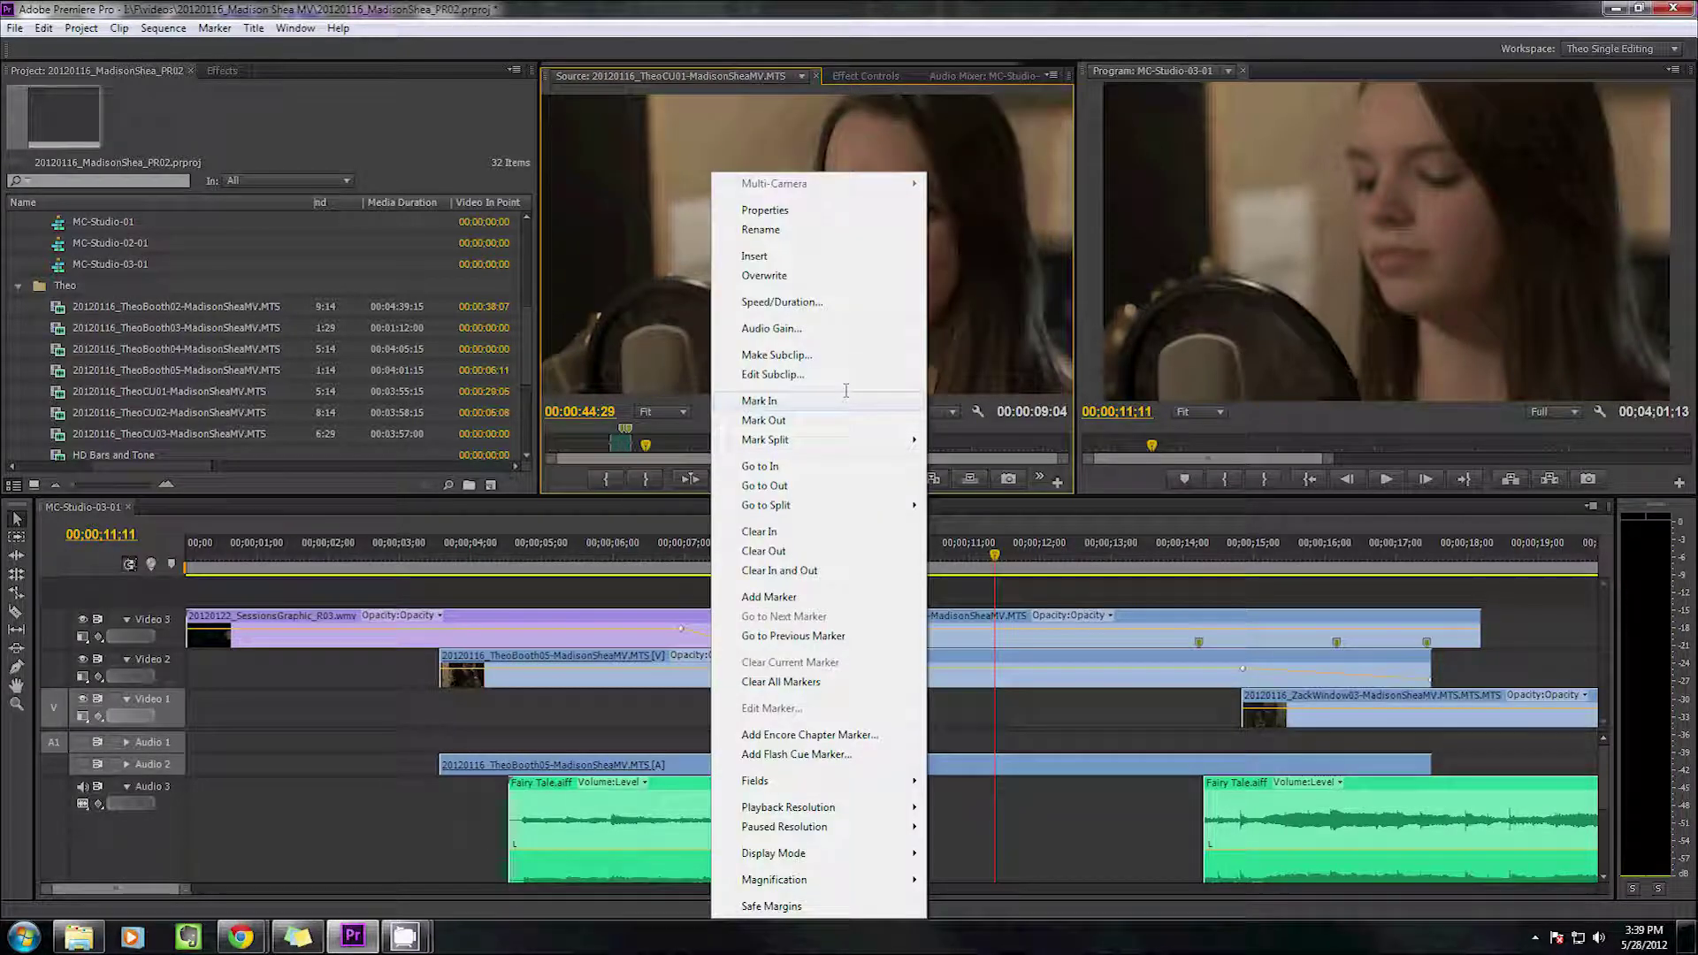
{"action": "mouse_move", "coordinate": [710, 439]}
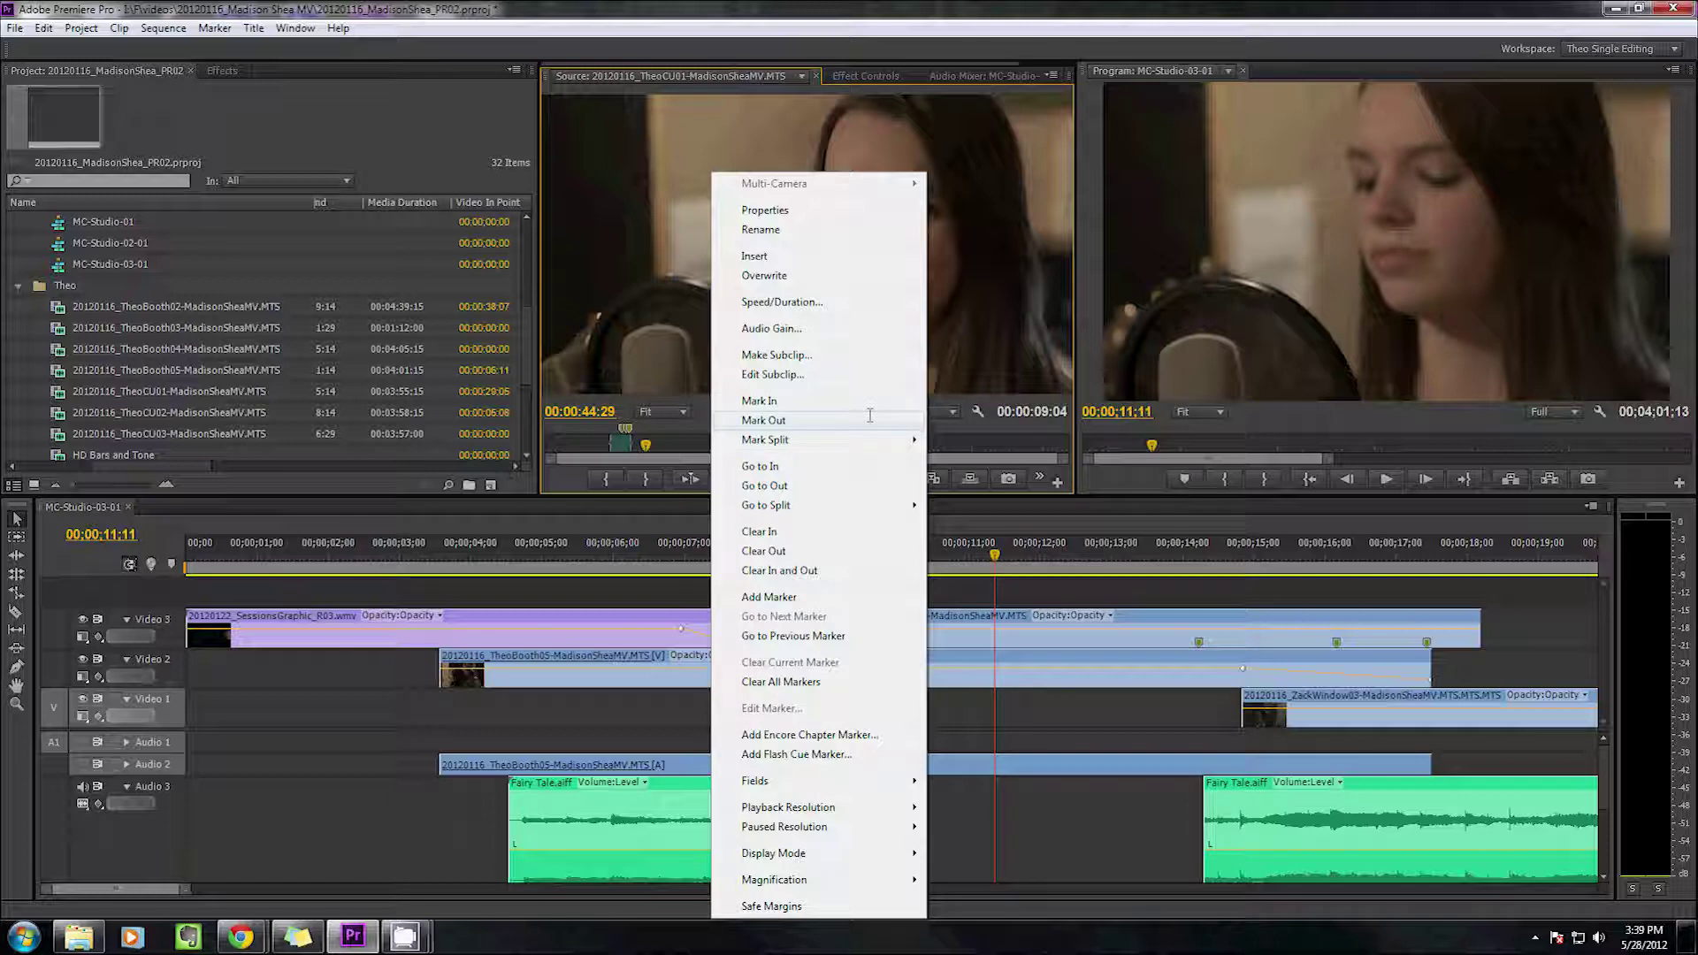
{"action": "mouse_move", "coordinate": [857, 446]}
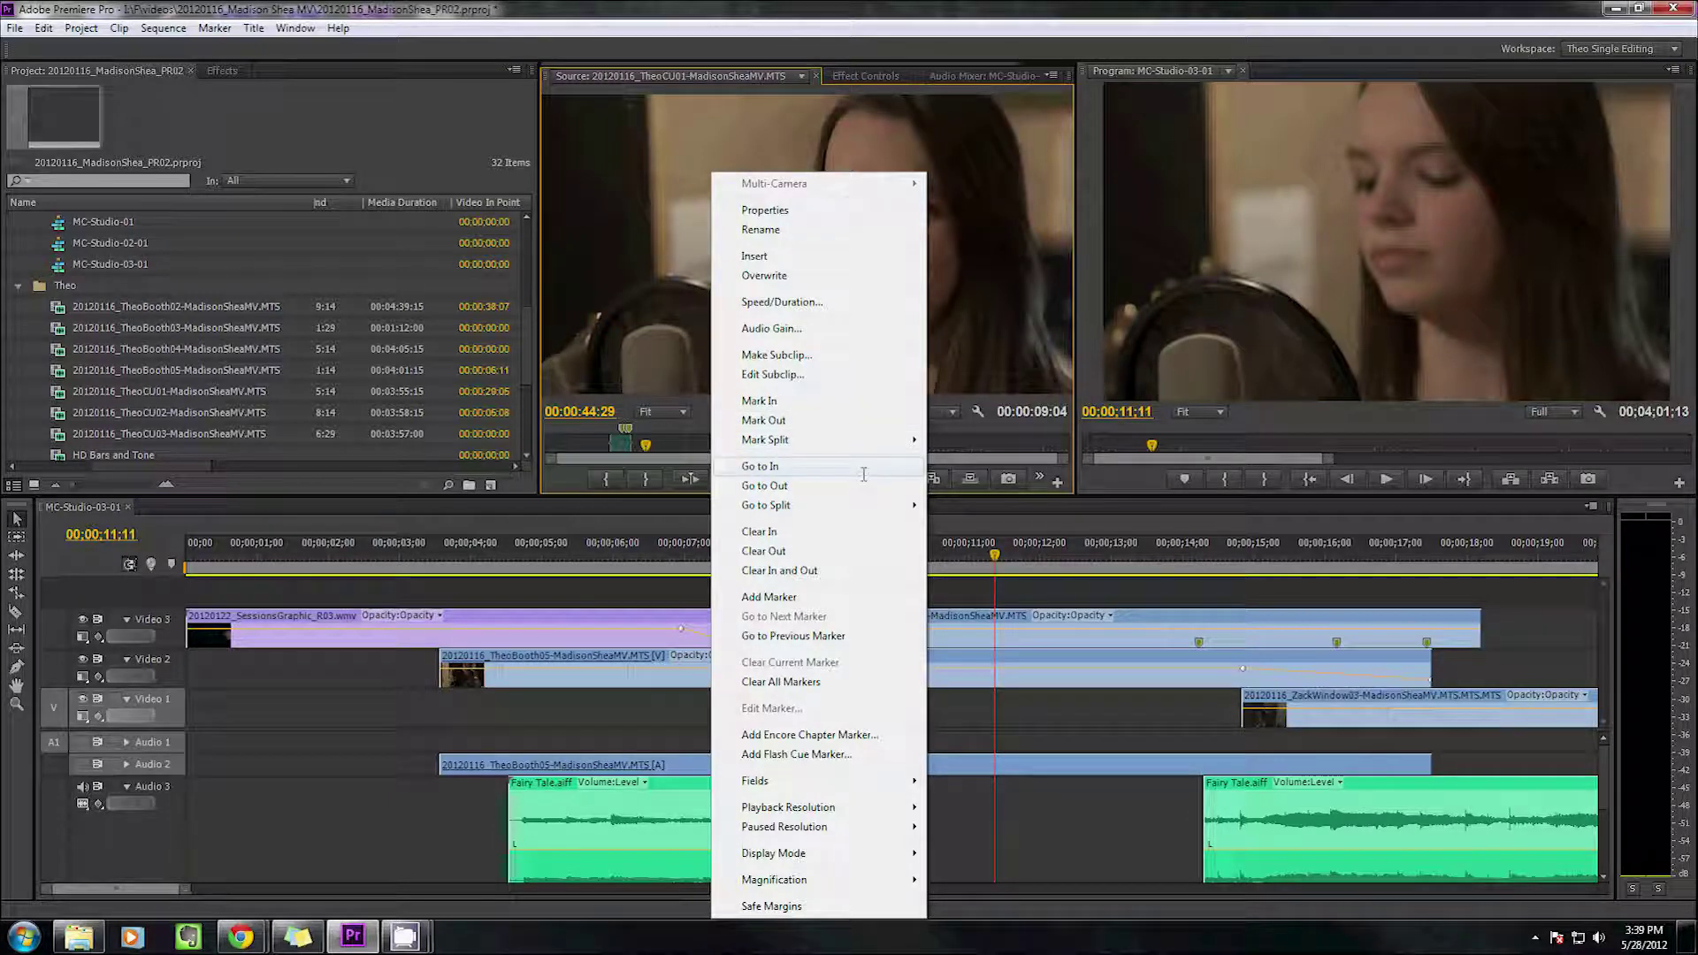
{"action": "left_click", "coordinate": [863, 469]}
{"action": "left_click", "coordinate": [690, 445]}
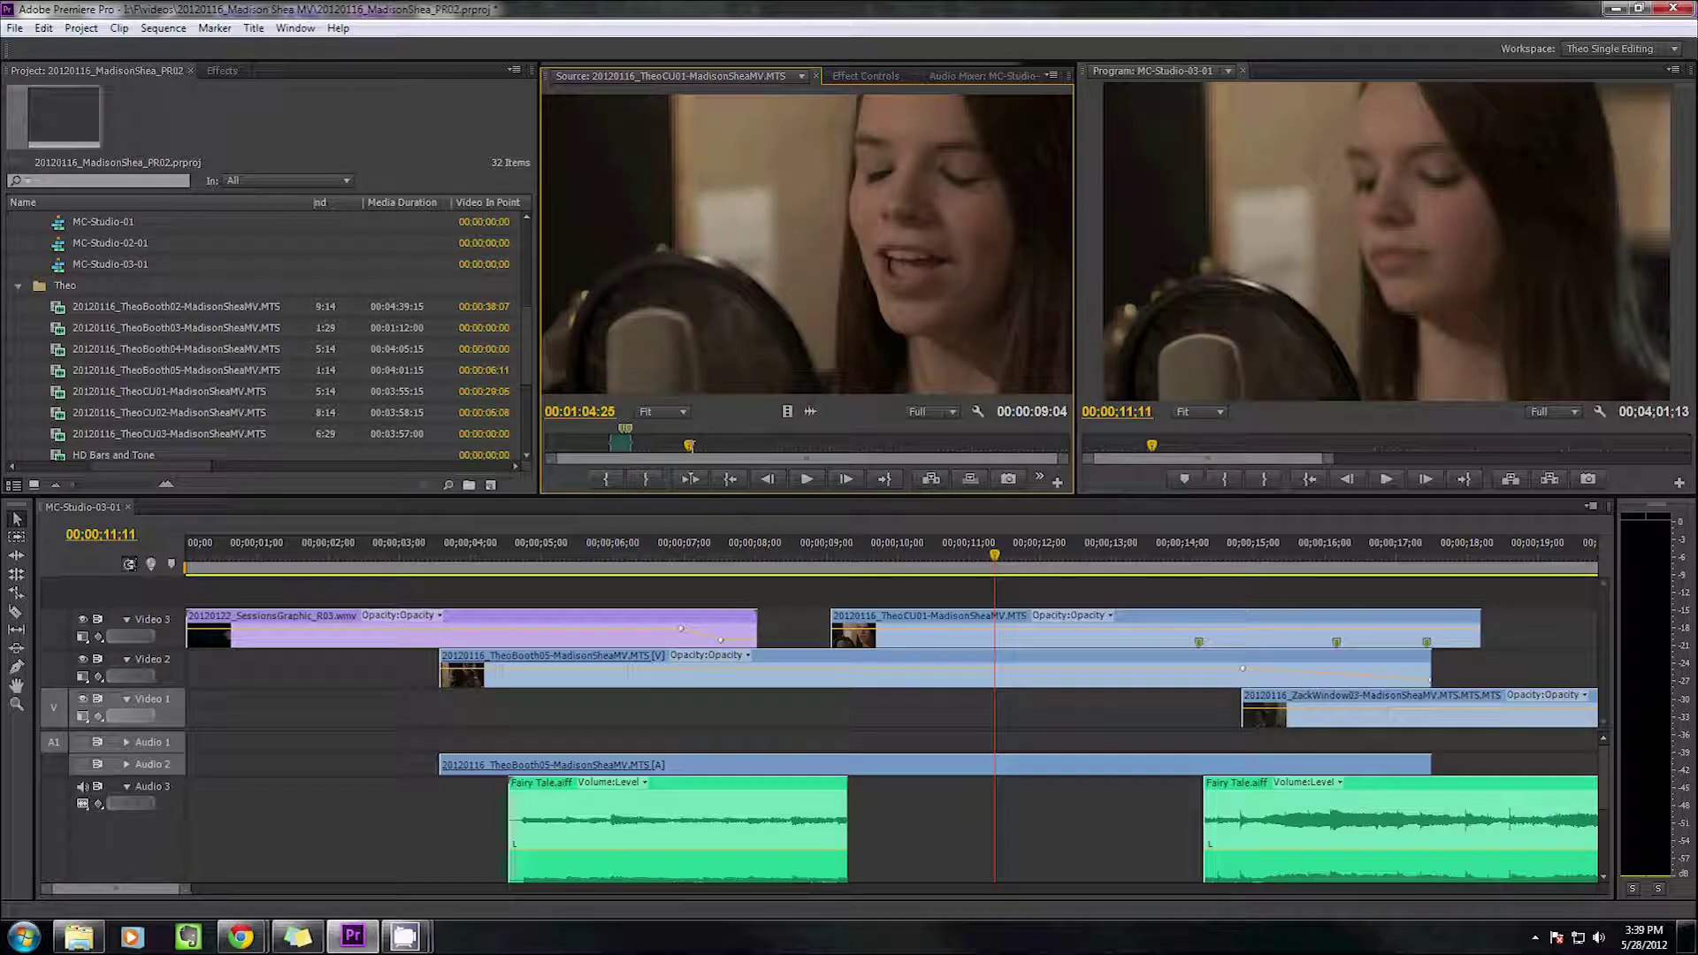
{"action": "key", "text": "shift+i"}
{"action": "key", "text": "shift+o"}
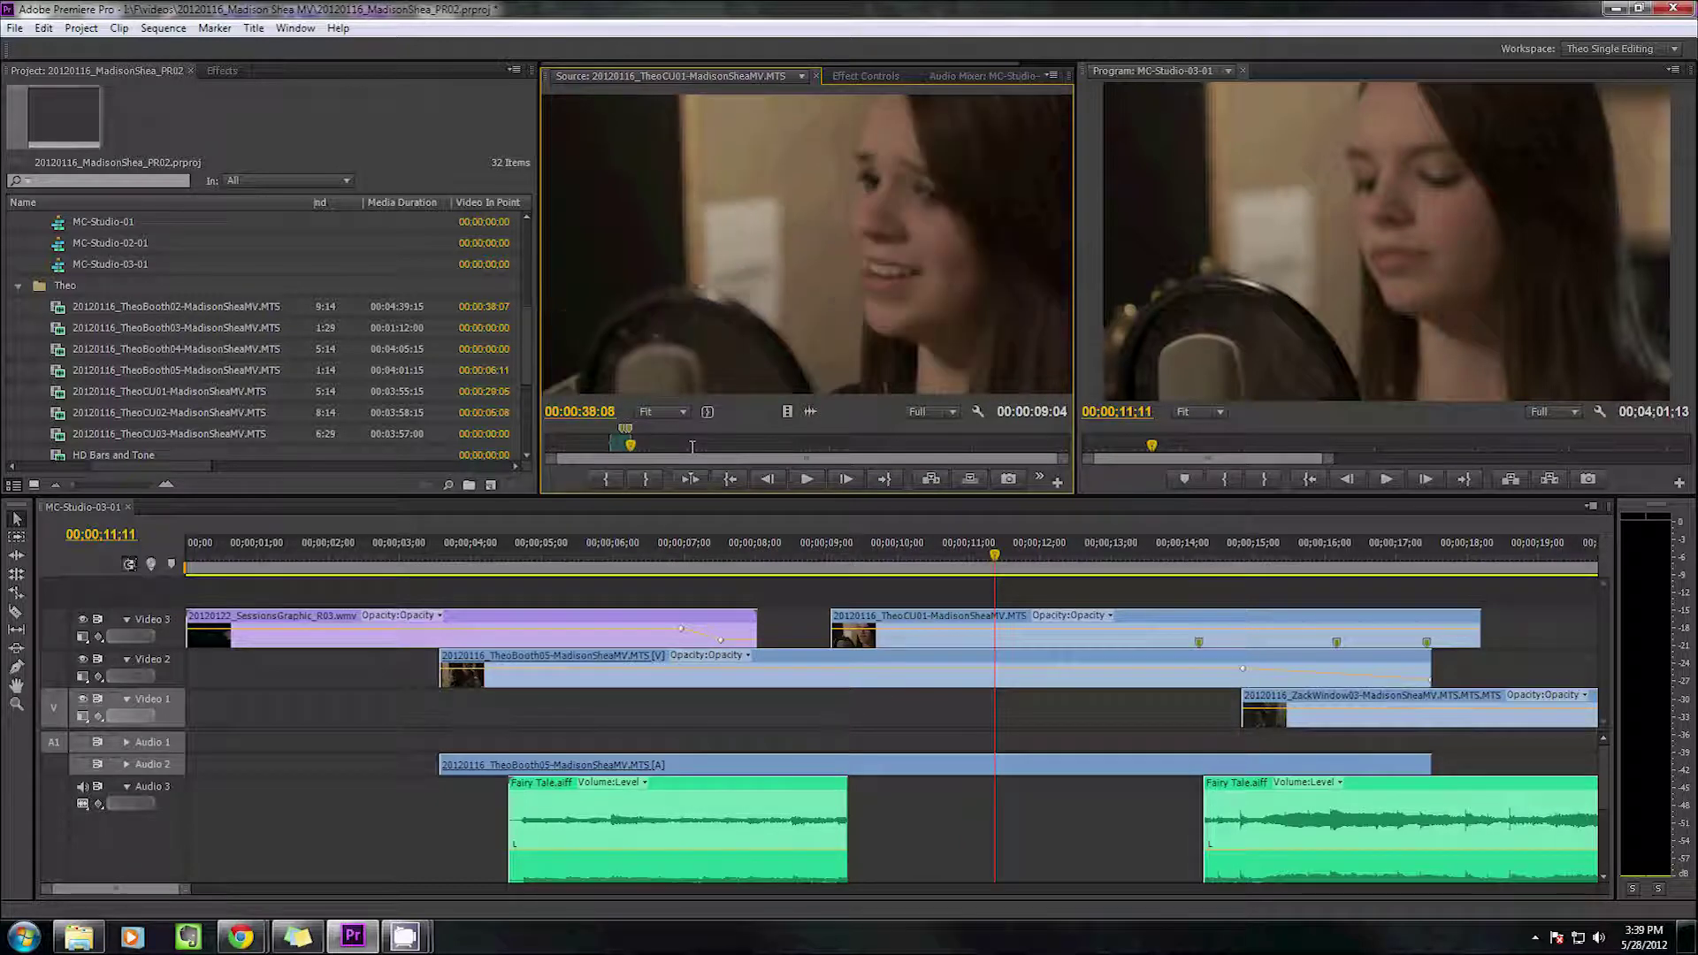
Examine the Go to Split and clear-point commands available for the source clip
{"action": "right_click", "coordinate": [735, 446]}
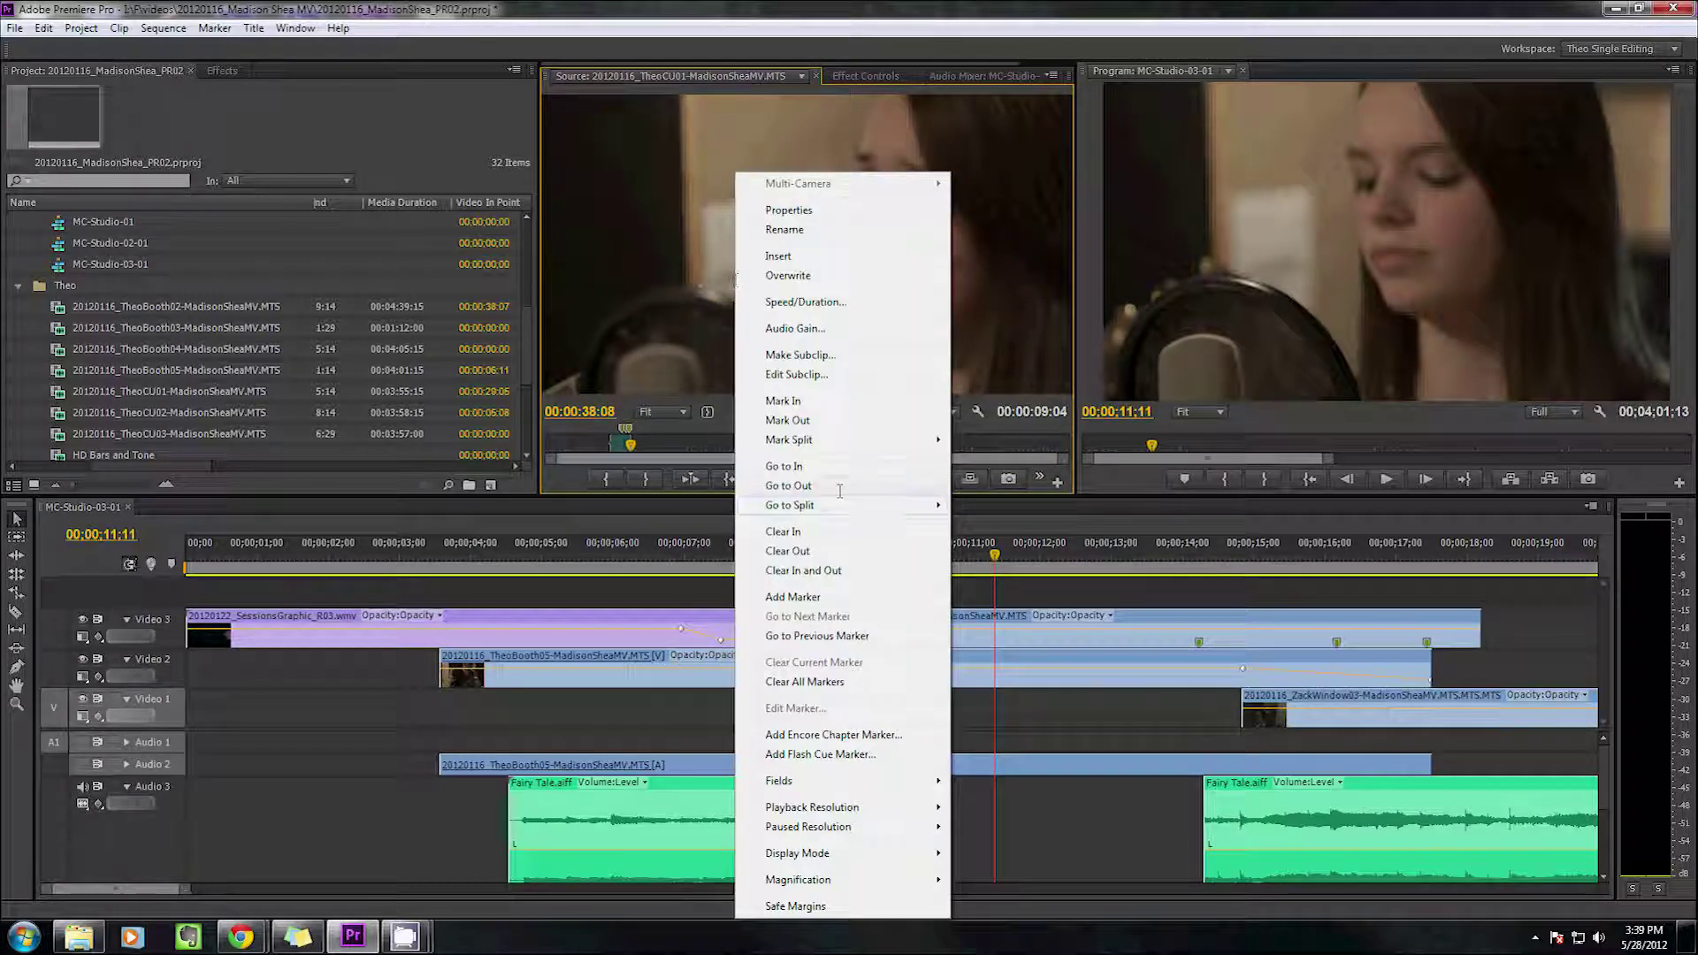
{"action": "mouse_move", "coordinate": [779, 505]}
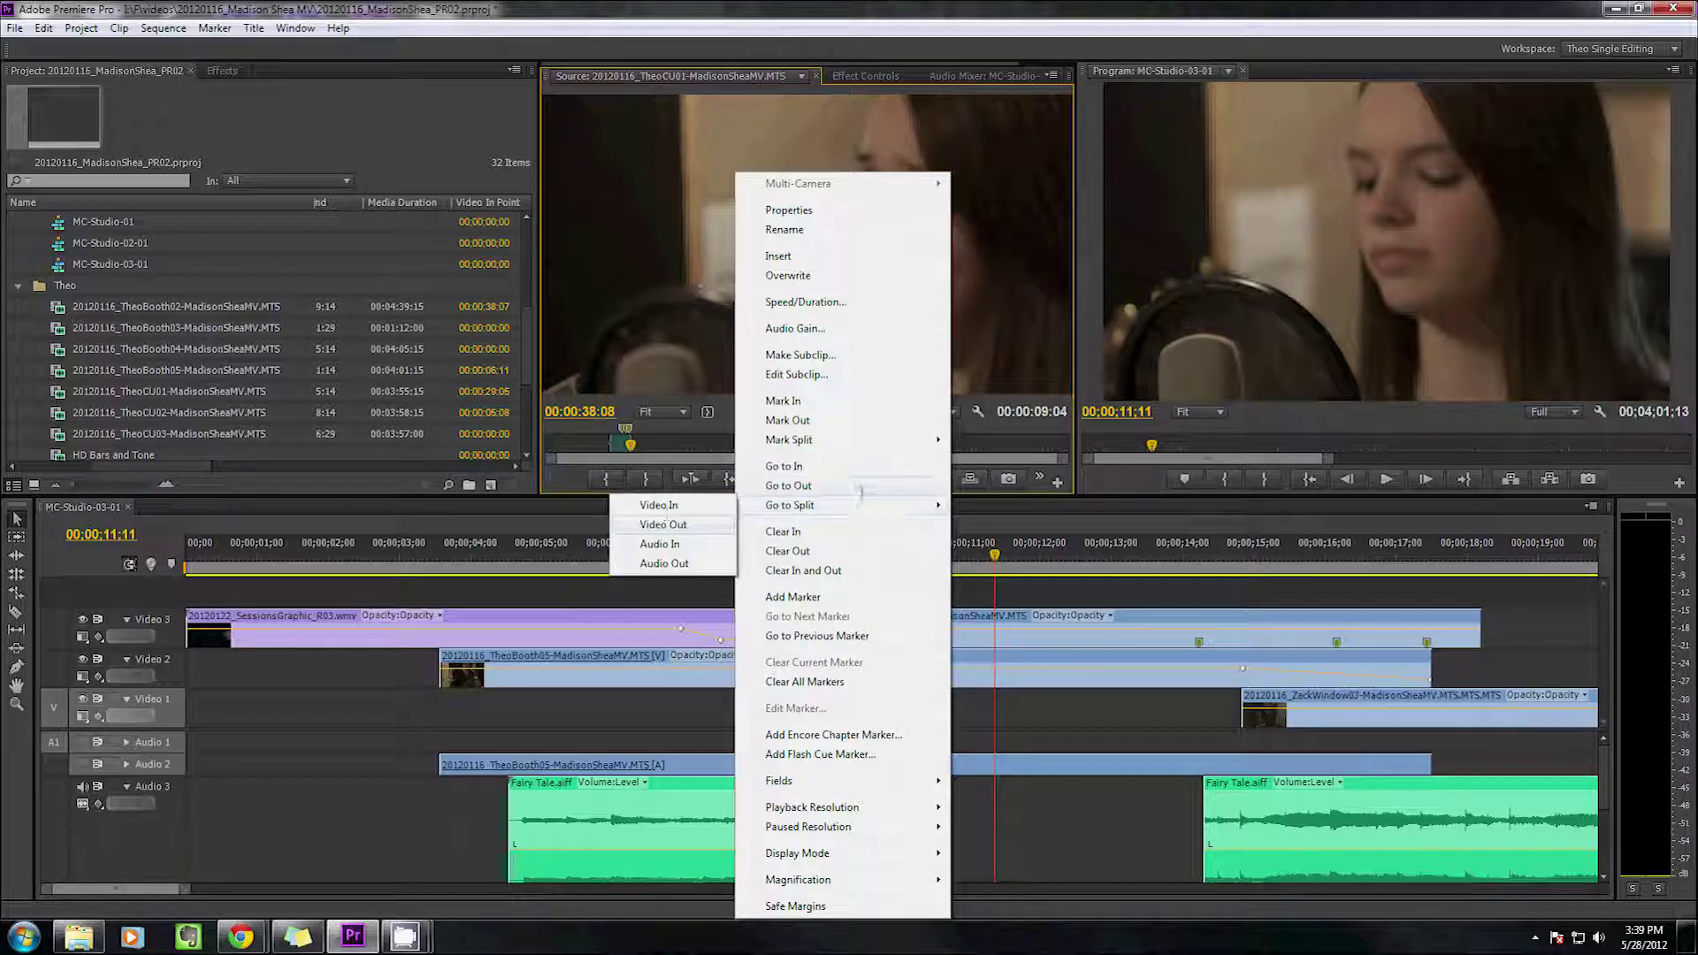
{"action": "mouse_move", "coordinate": [862, 510]}
{"action": "left_click", "coordinate": [850, 537]}
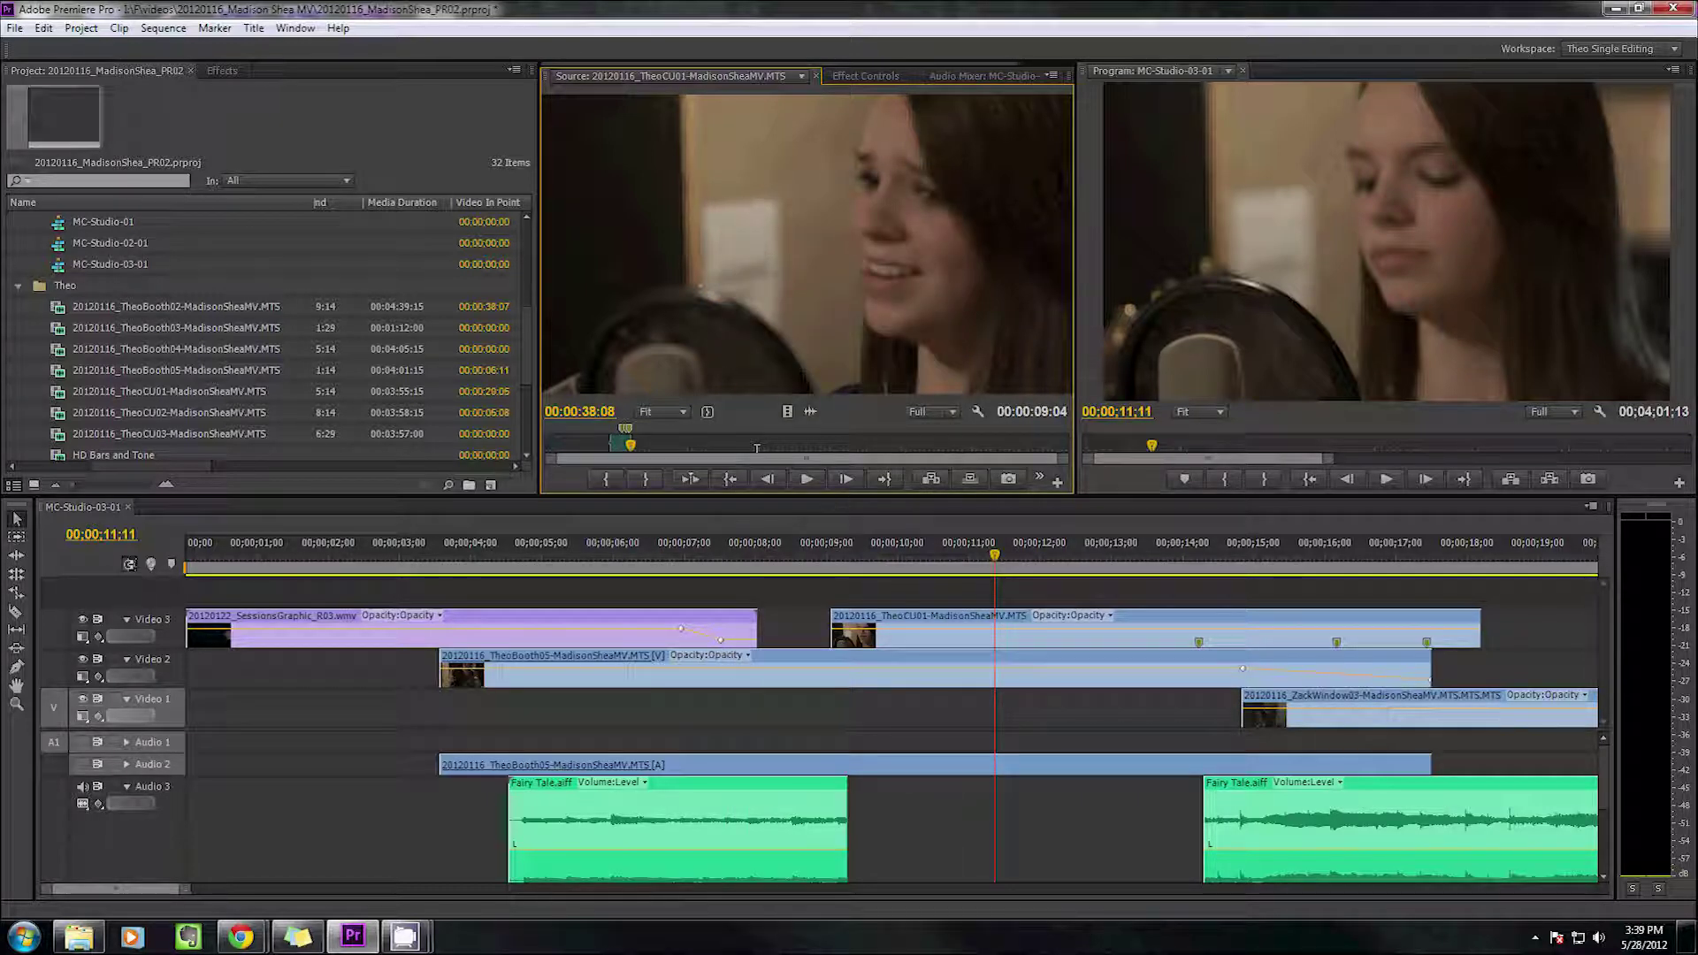
Clear the source clip's In and Out points and undo both clears
{"action": "key", "text": "shift+i"}
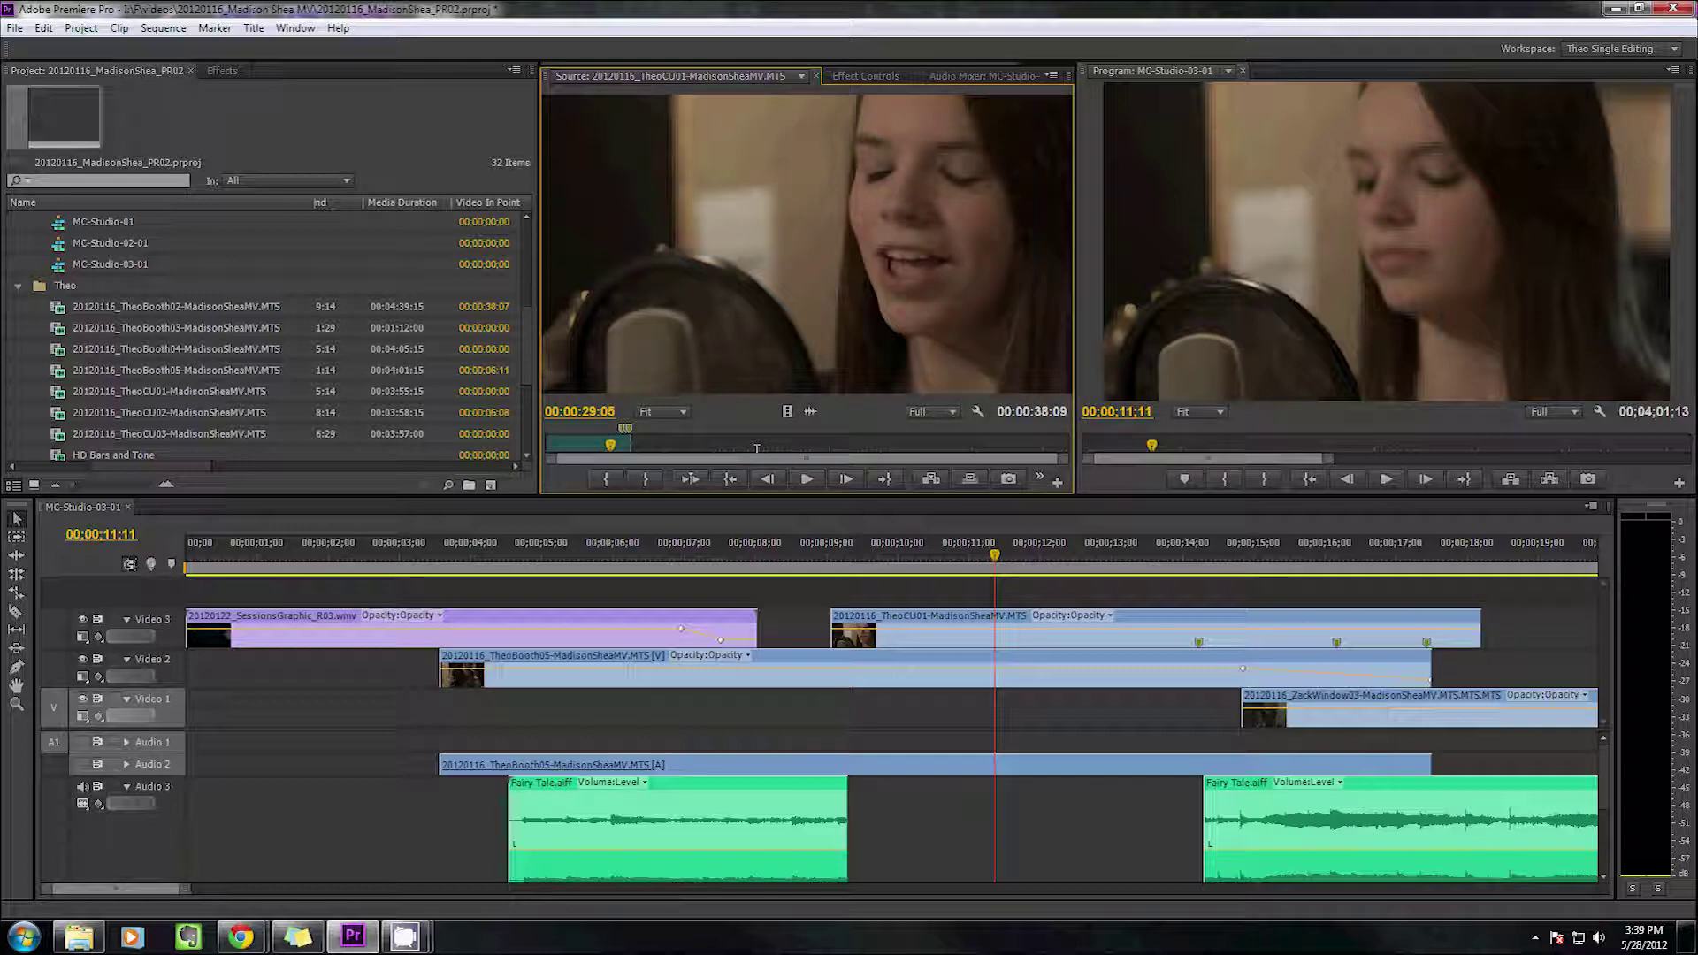
{"action": "key", "text": "ctrl+shift+i"}
{"action": "key", "text": "ctrl+shift+o"}
{"action": "key", "text": "ctrl+z"}
{"action": "key", "text": "ctrl+z"}
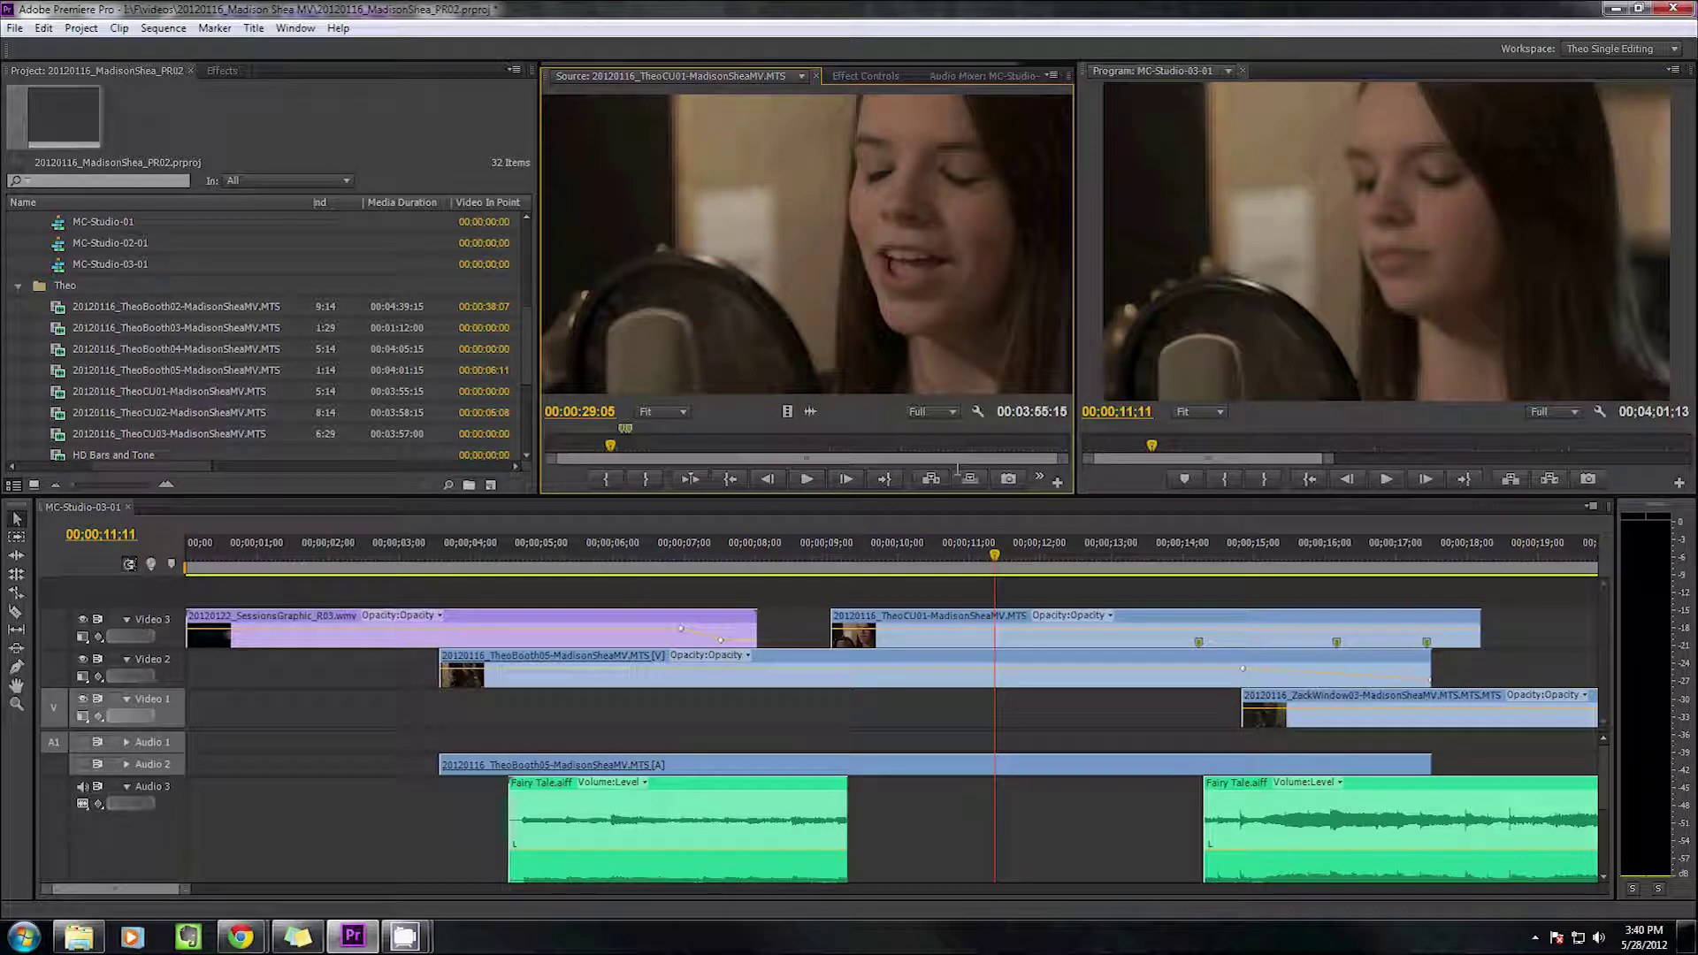
Add a marker at 00:00:29:05 in the source clip and go to the next marker
{"action": "right_click", "coordinate": [906, 263]}
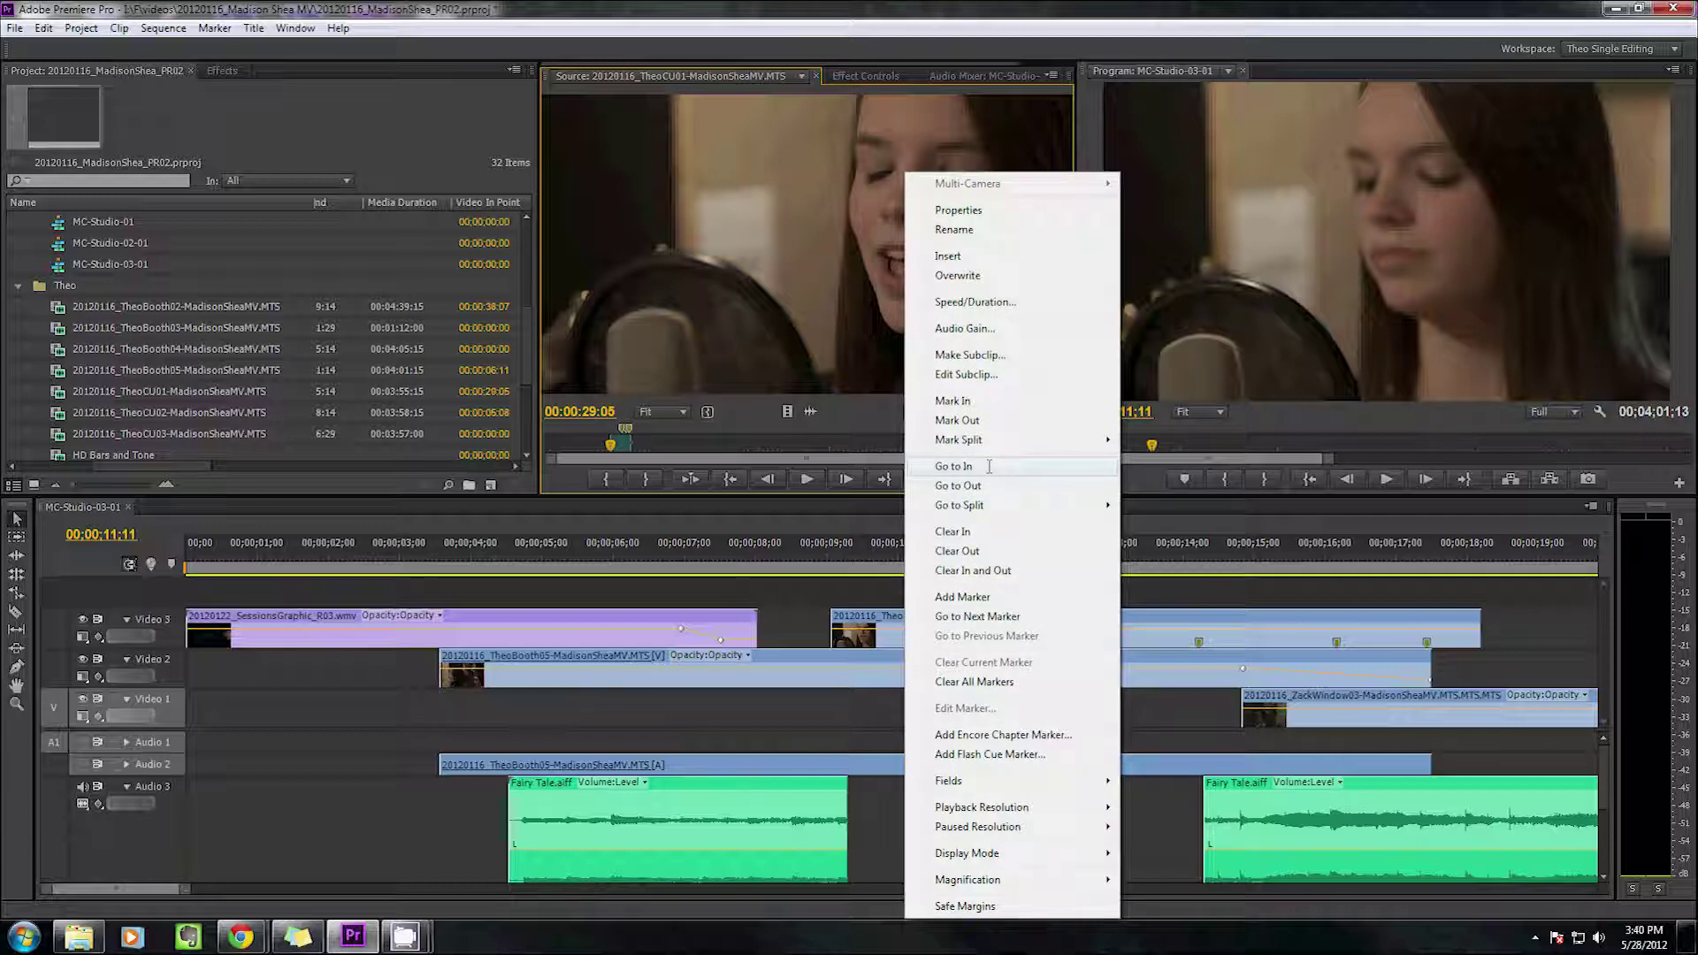
{"action": "mouse_move", "coordinate": [1045, 508]}
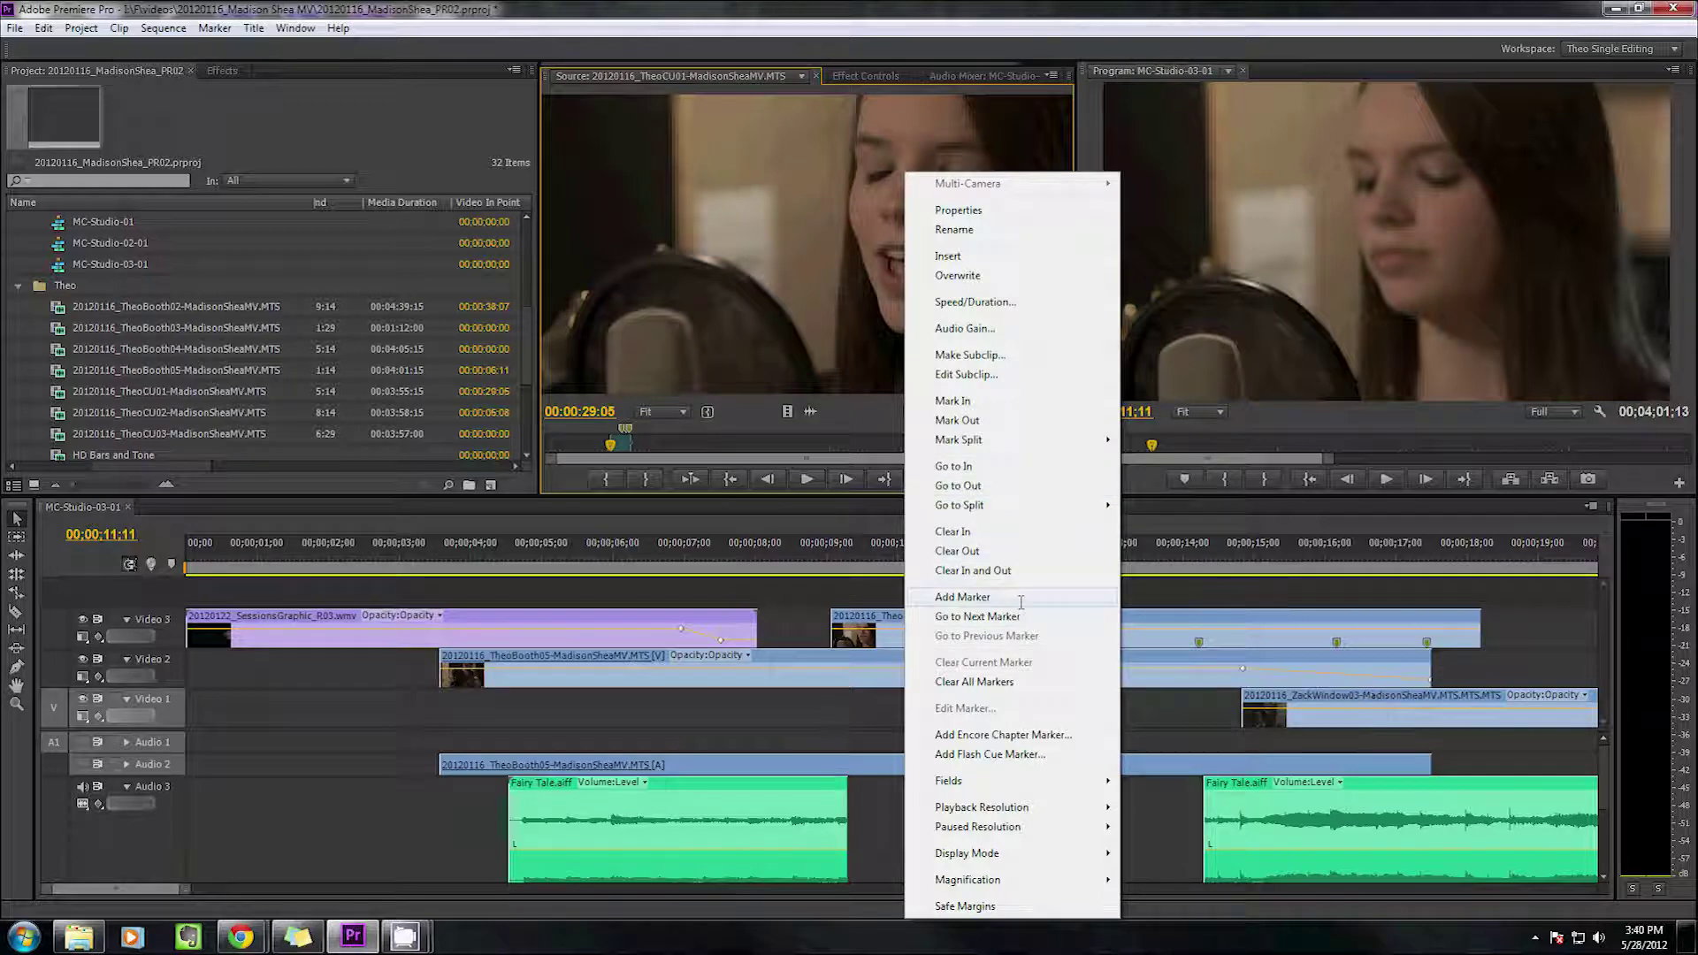
{"action": "left_click", "coordinate": [1035, 597]}
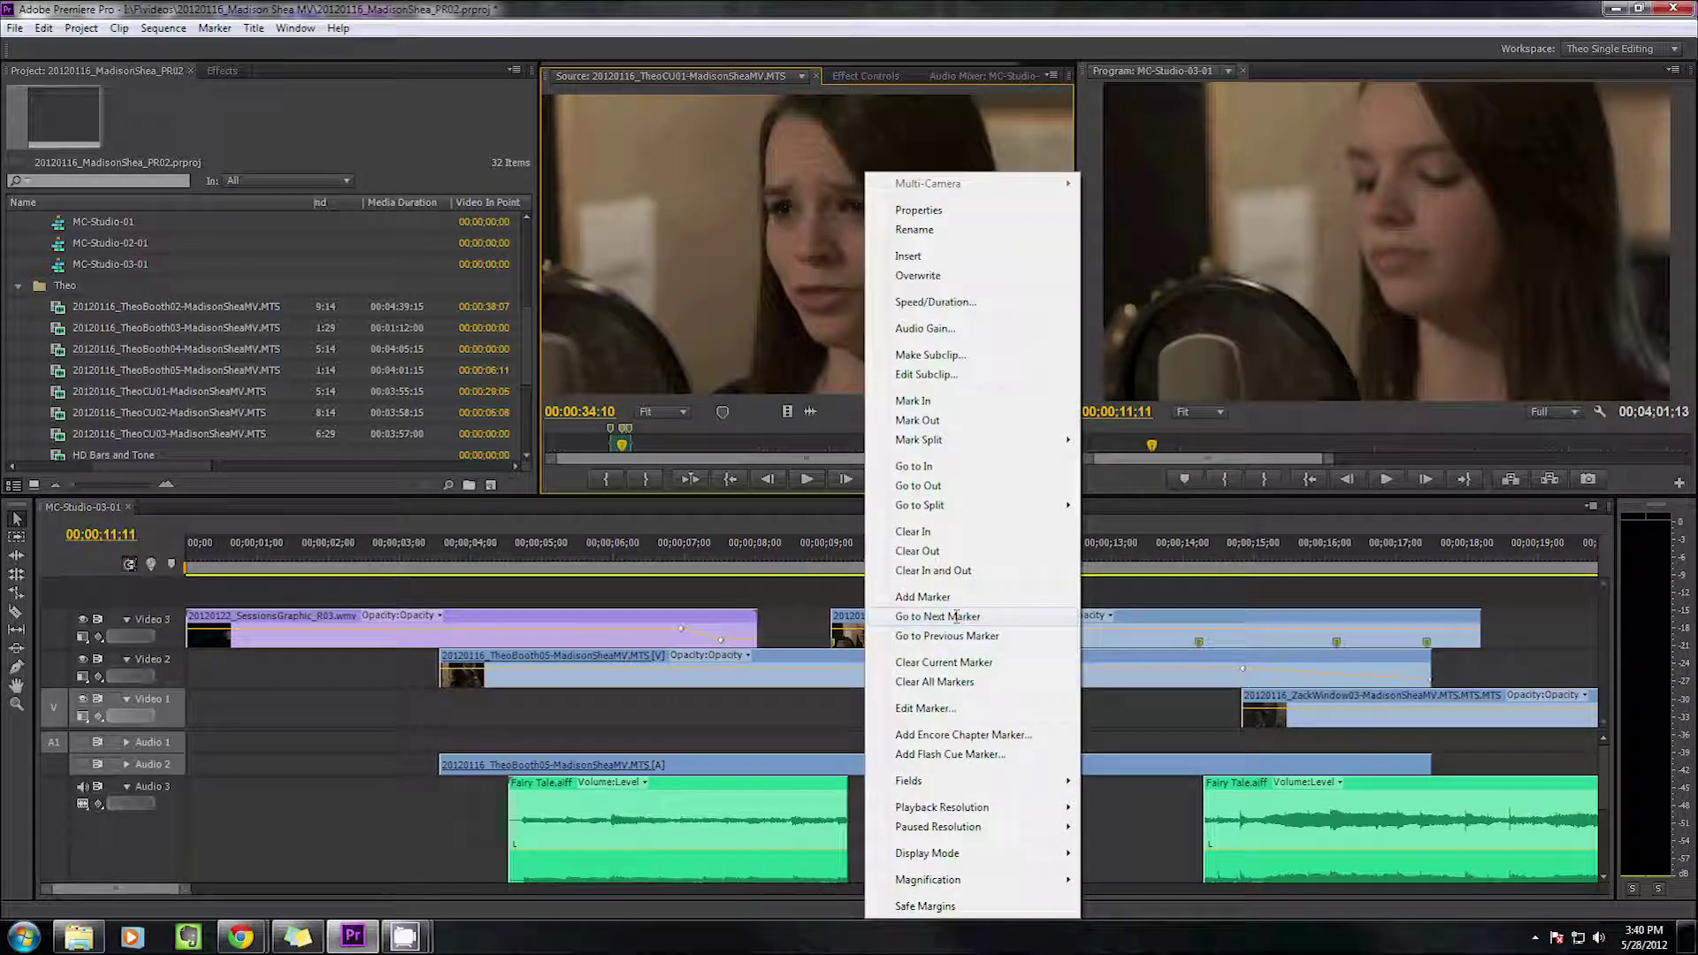
{"action": "left_click", "coordinate": [937, 617]}
{"action": "right_click", "coordinate": [941, 431]}
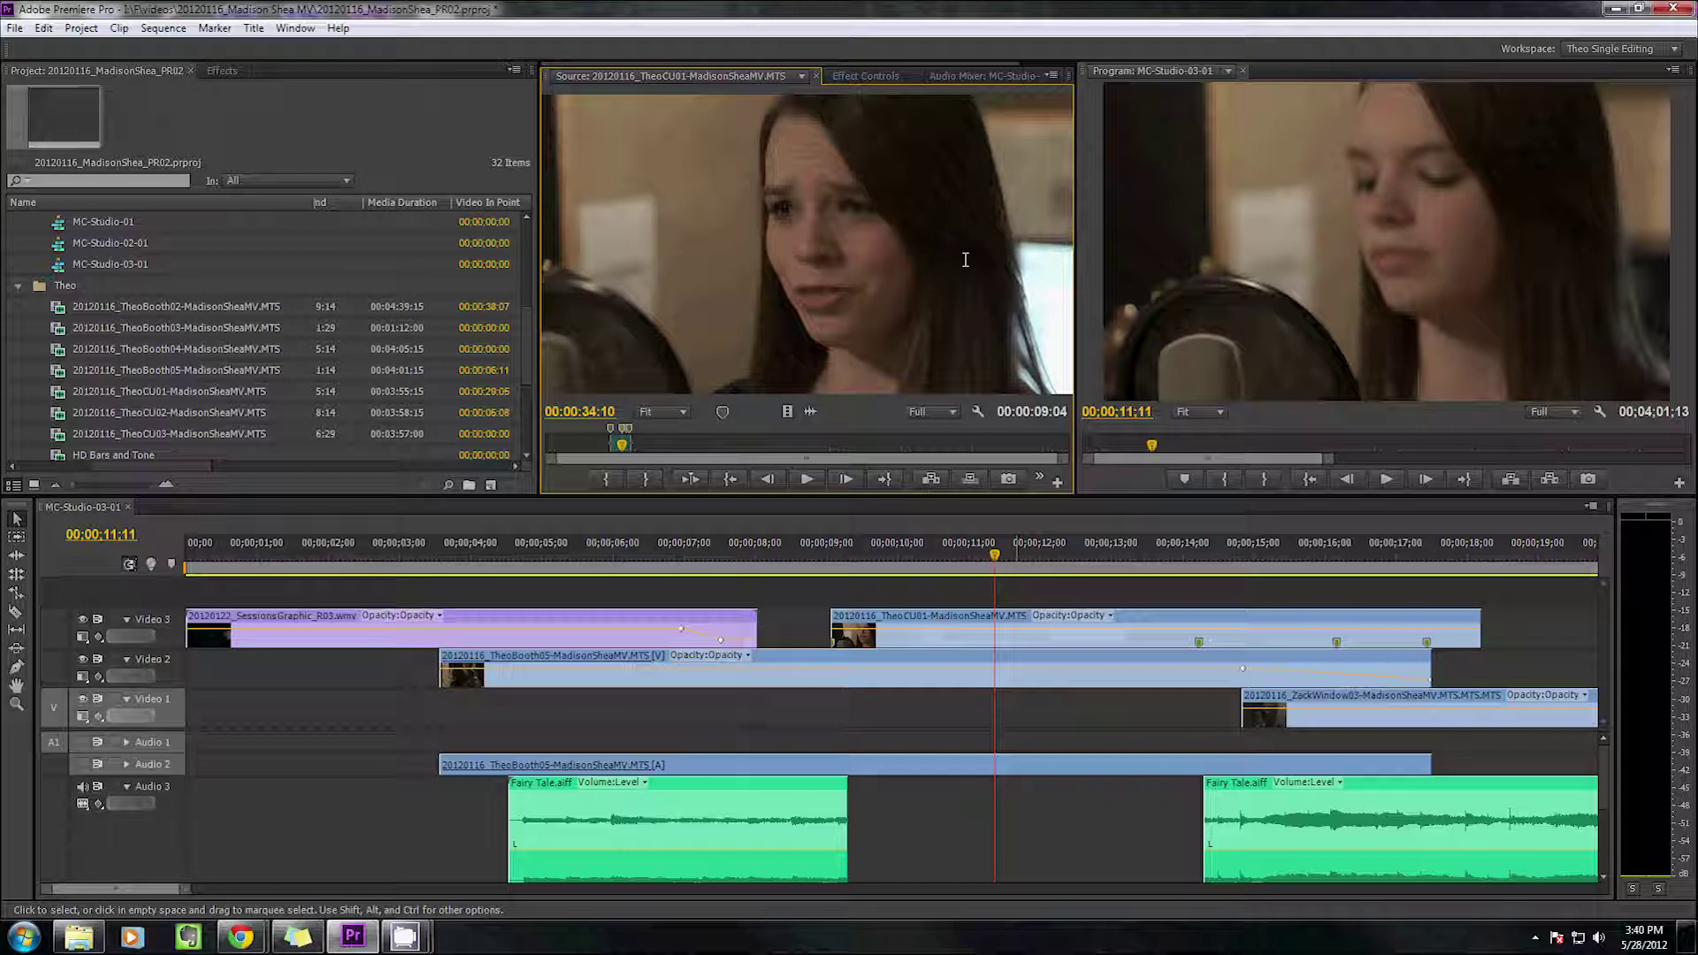
Clear the current marker at 00:00:29:05 and all remaining markers from the source clip
{"action": "right_click", "coordinate": [960, 259]}
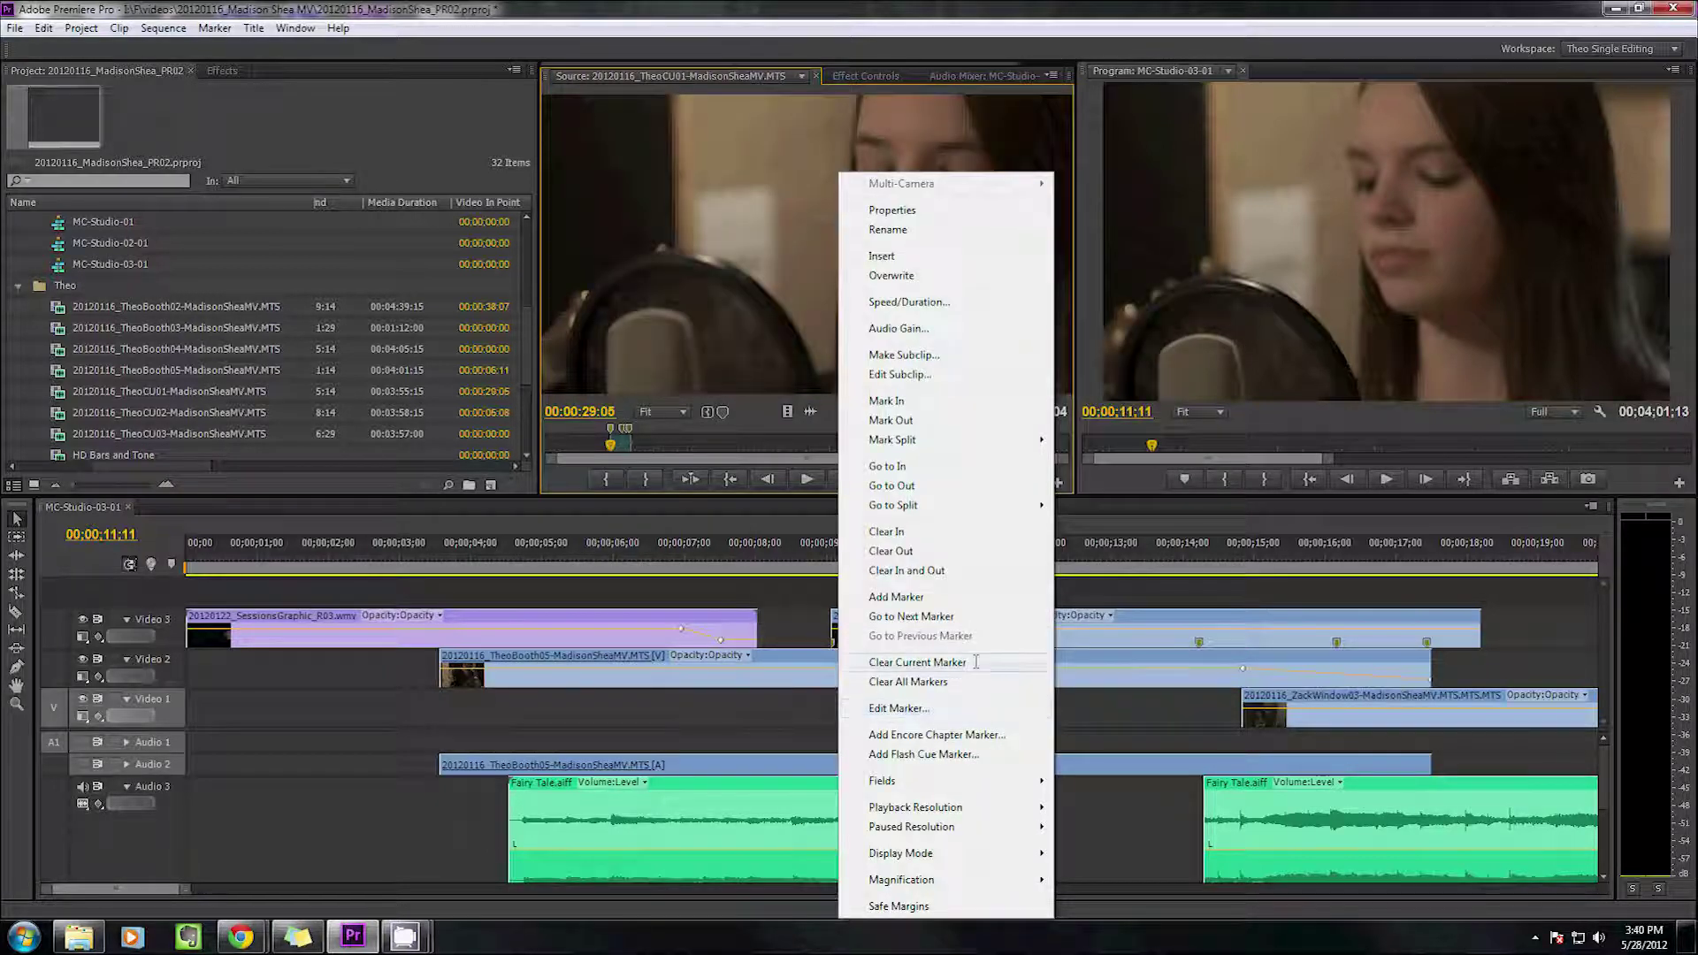
{"action": "left_click", "coordinate": [917, 663]}
{"action": "right_click", "coordinate": [731, 172]}
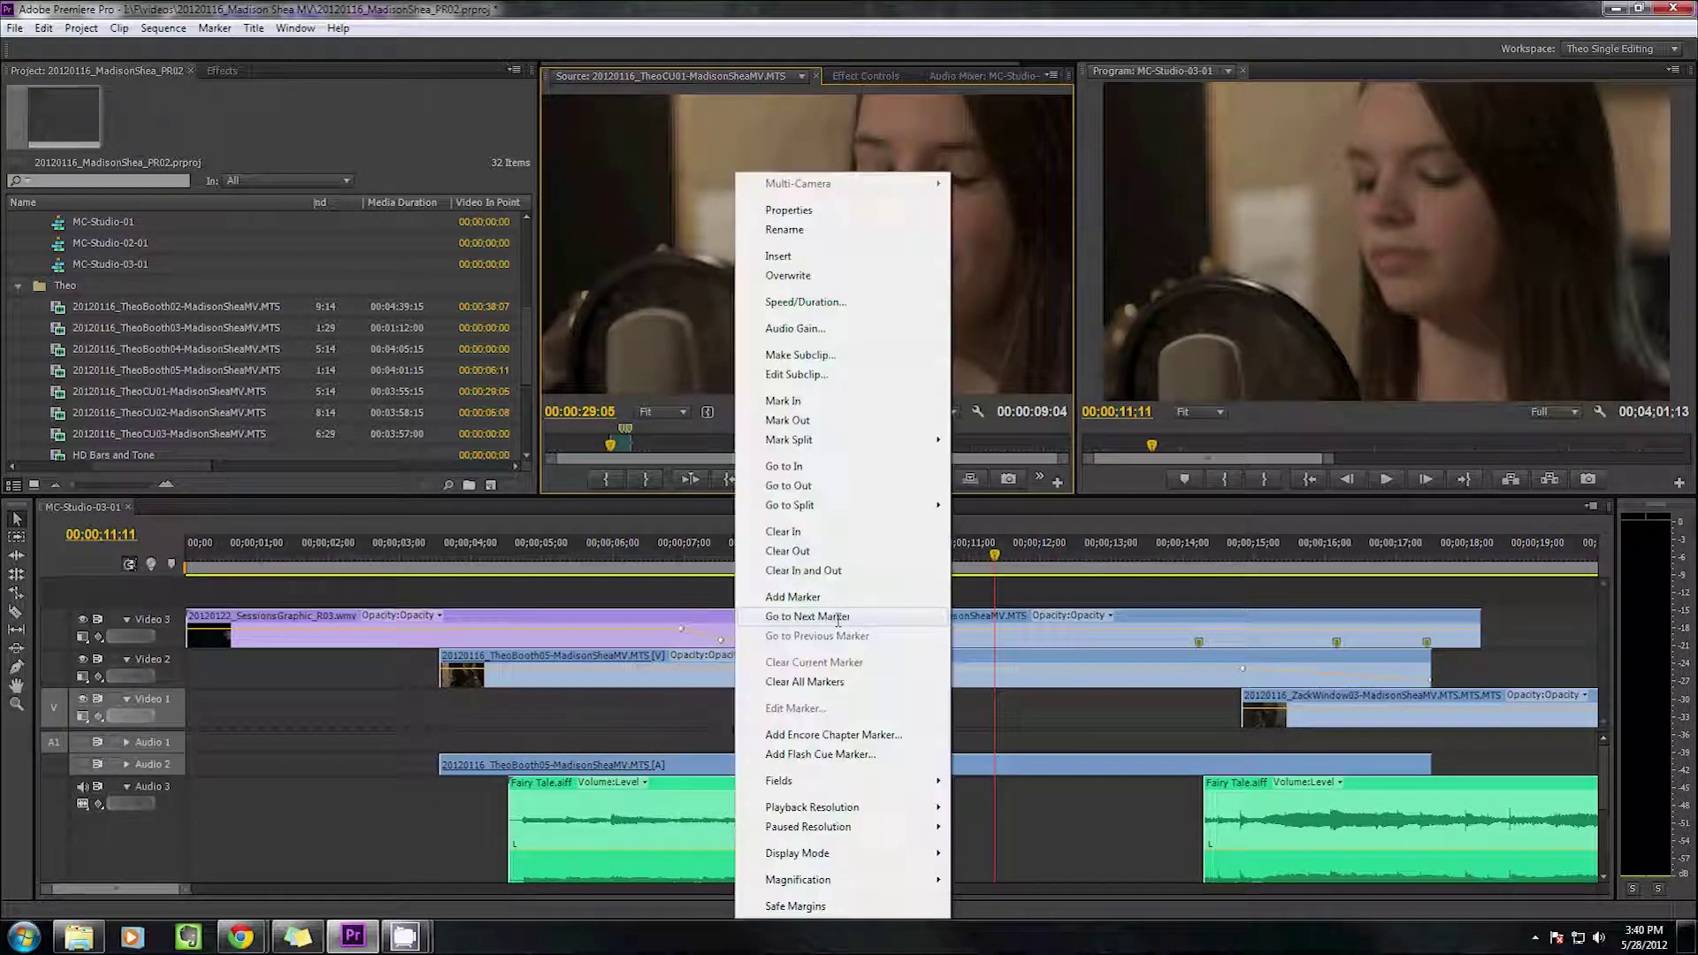
{"action": "left_click", "coordinate": [804, 682]}
{"action": "right_click", "coordinate": [704, 198]}
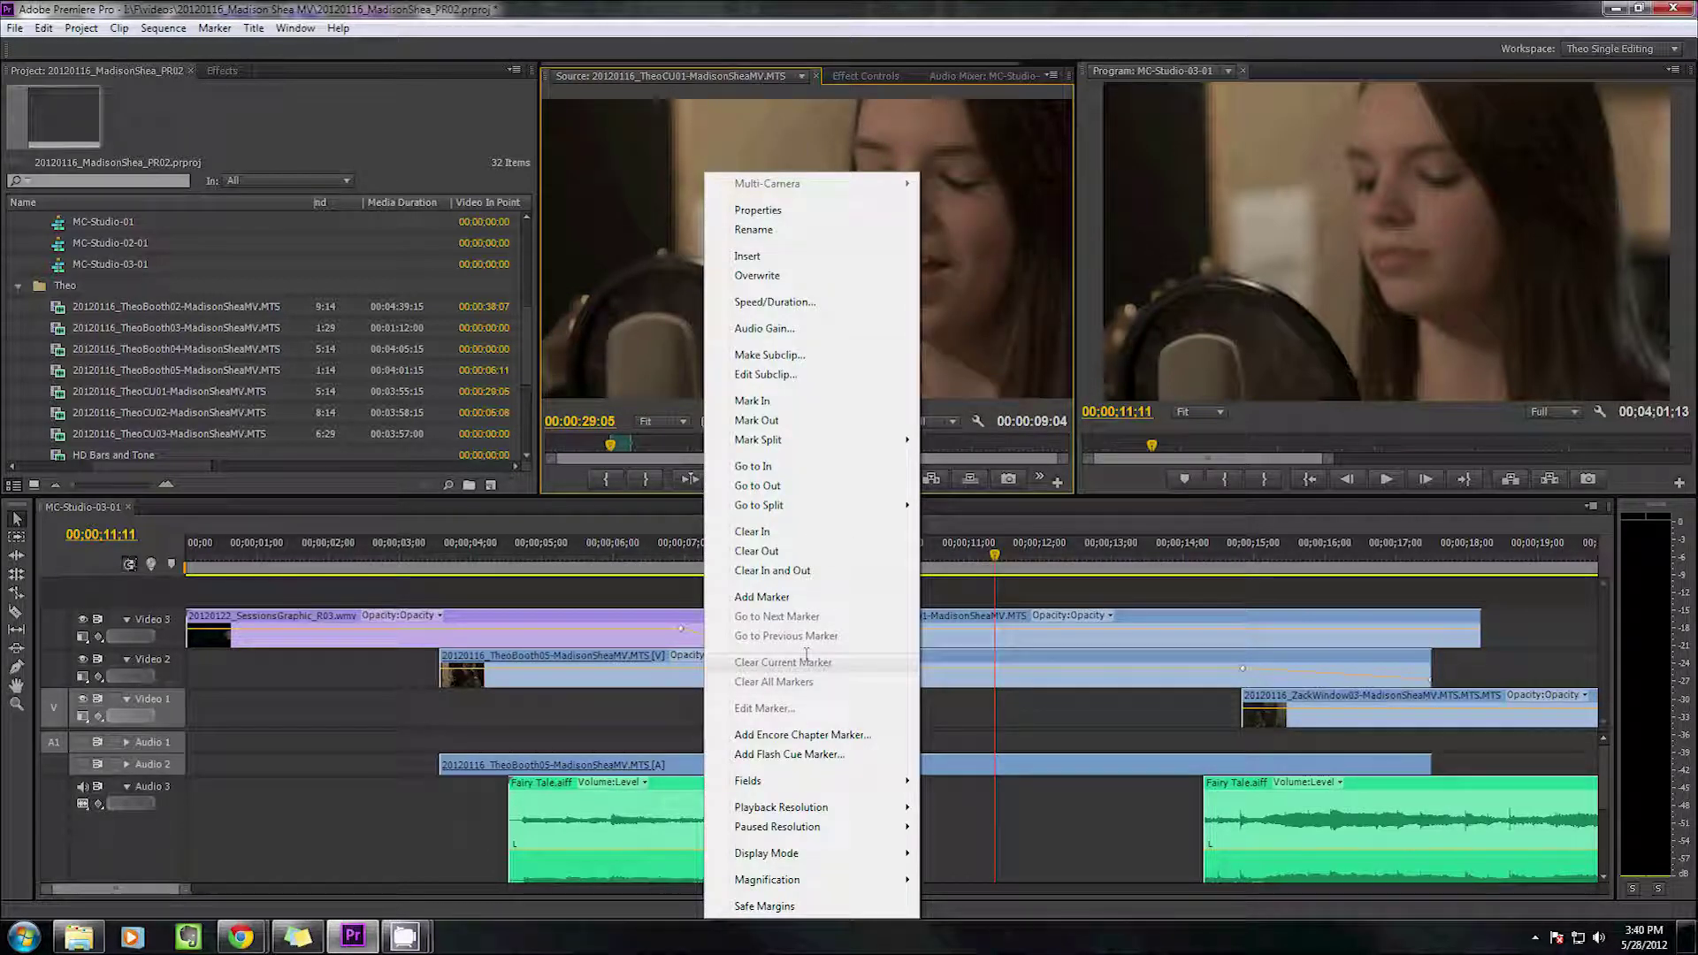
{"action": "left_click", "coordinate": [675, 501]}
Add a marker at 00:00:29:05 in the source clip and name it with a greeting to a friend
{"action": "key", "text": "m"}
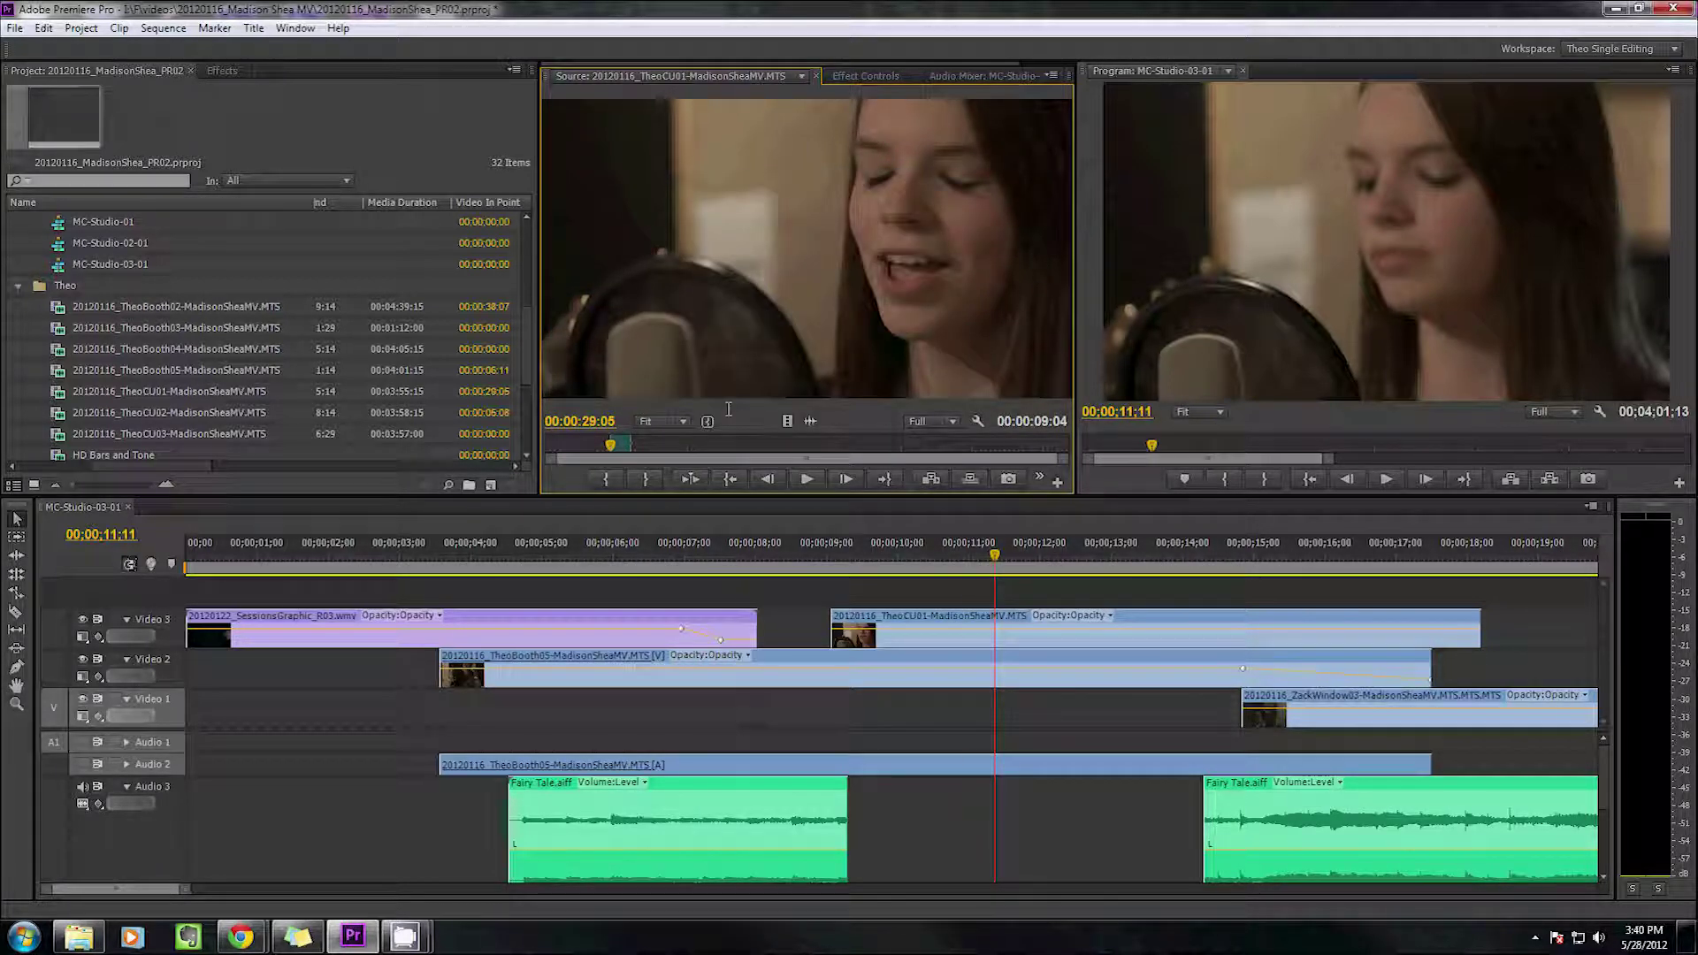
{"action": "right_click", "coordinate": [745, 265]}
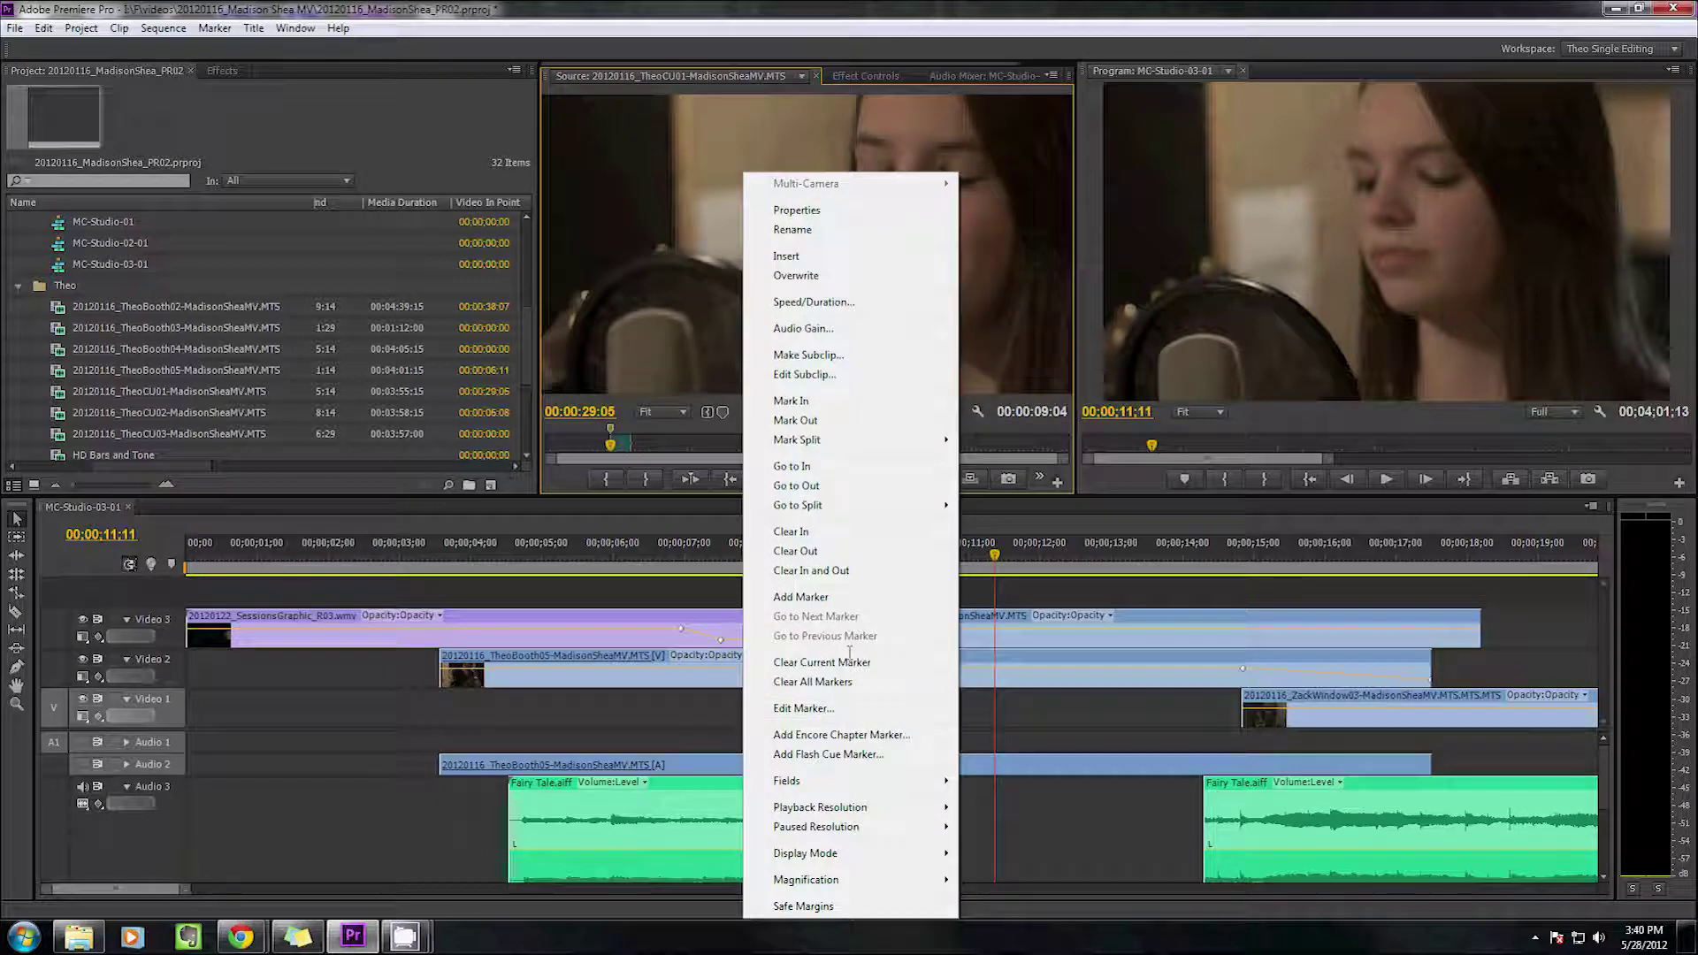
{"action": "left_click", "coordinate": [847, 708]}
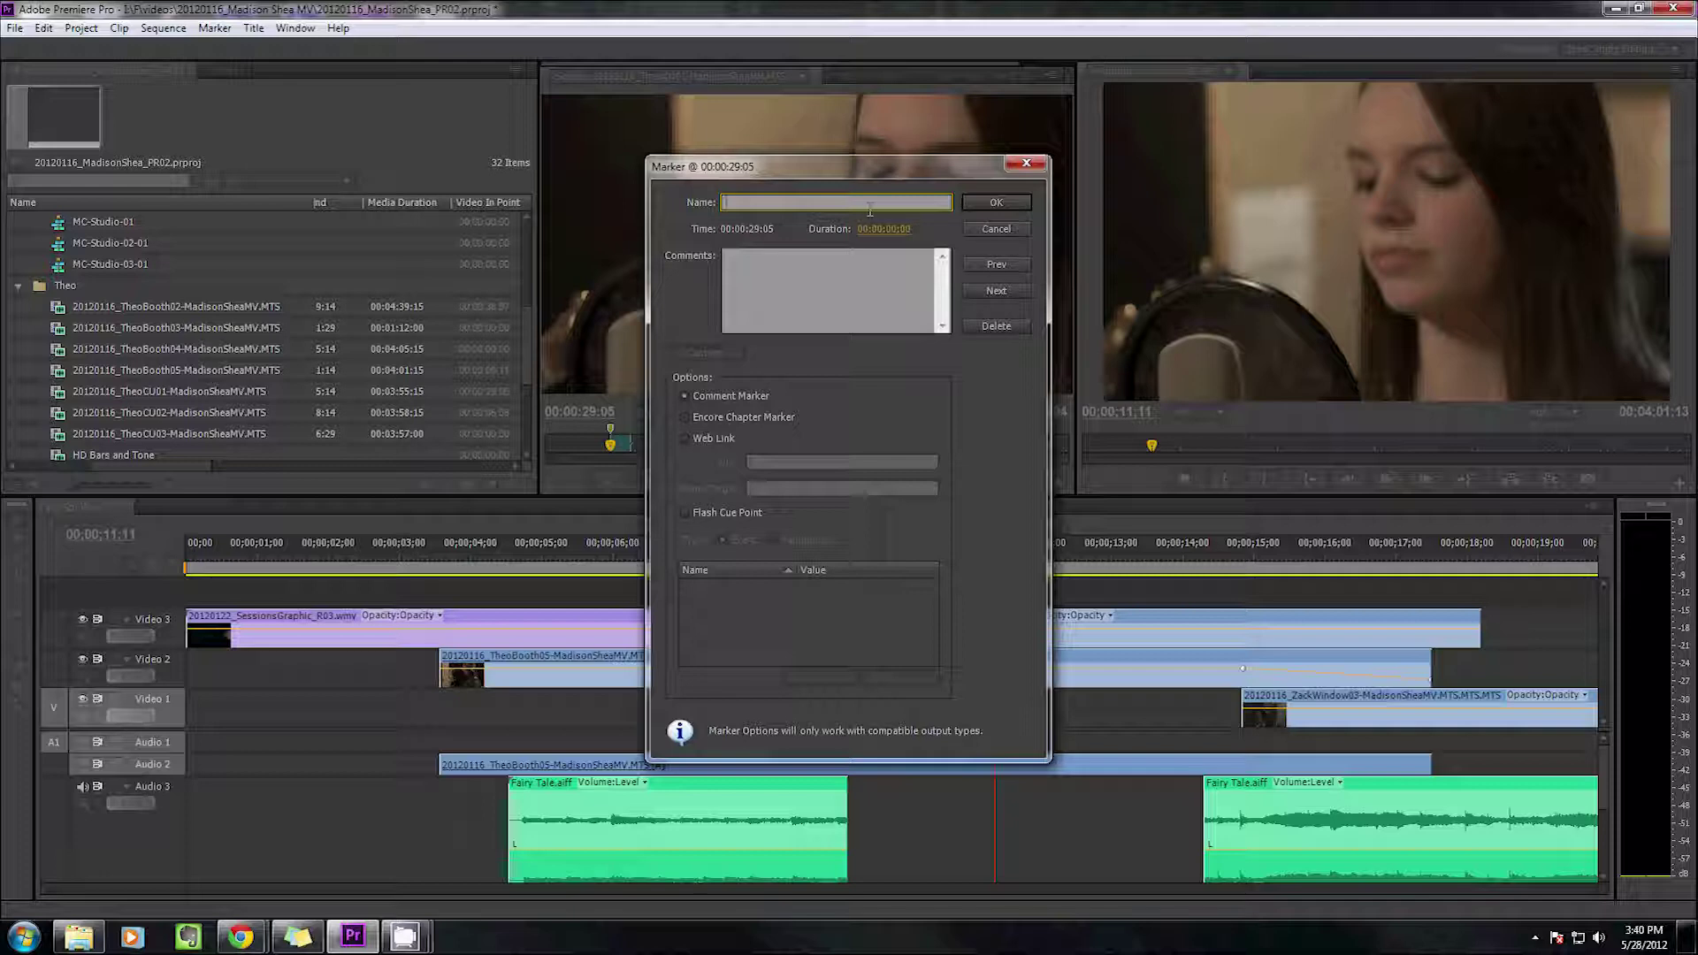
{"action": "type", "text": "test :)"}
Enter a marker comment saying that this is where the friend is greeted by name
{"action": "left_click", "coordinate": [867, 302]}
{"action": "type", "text": "This "}
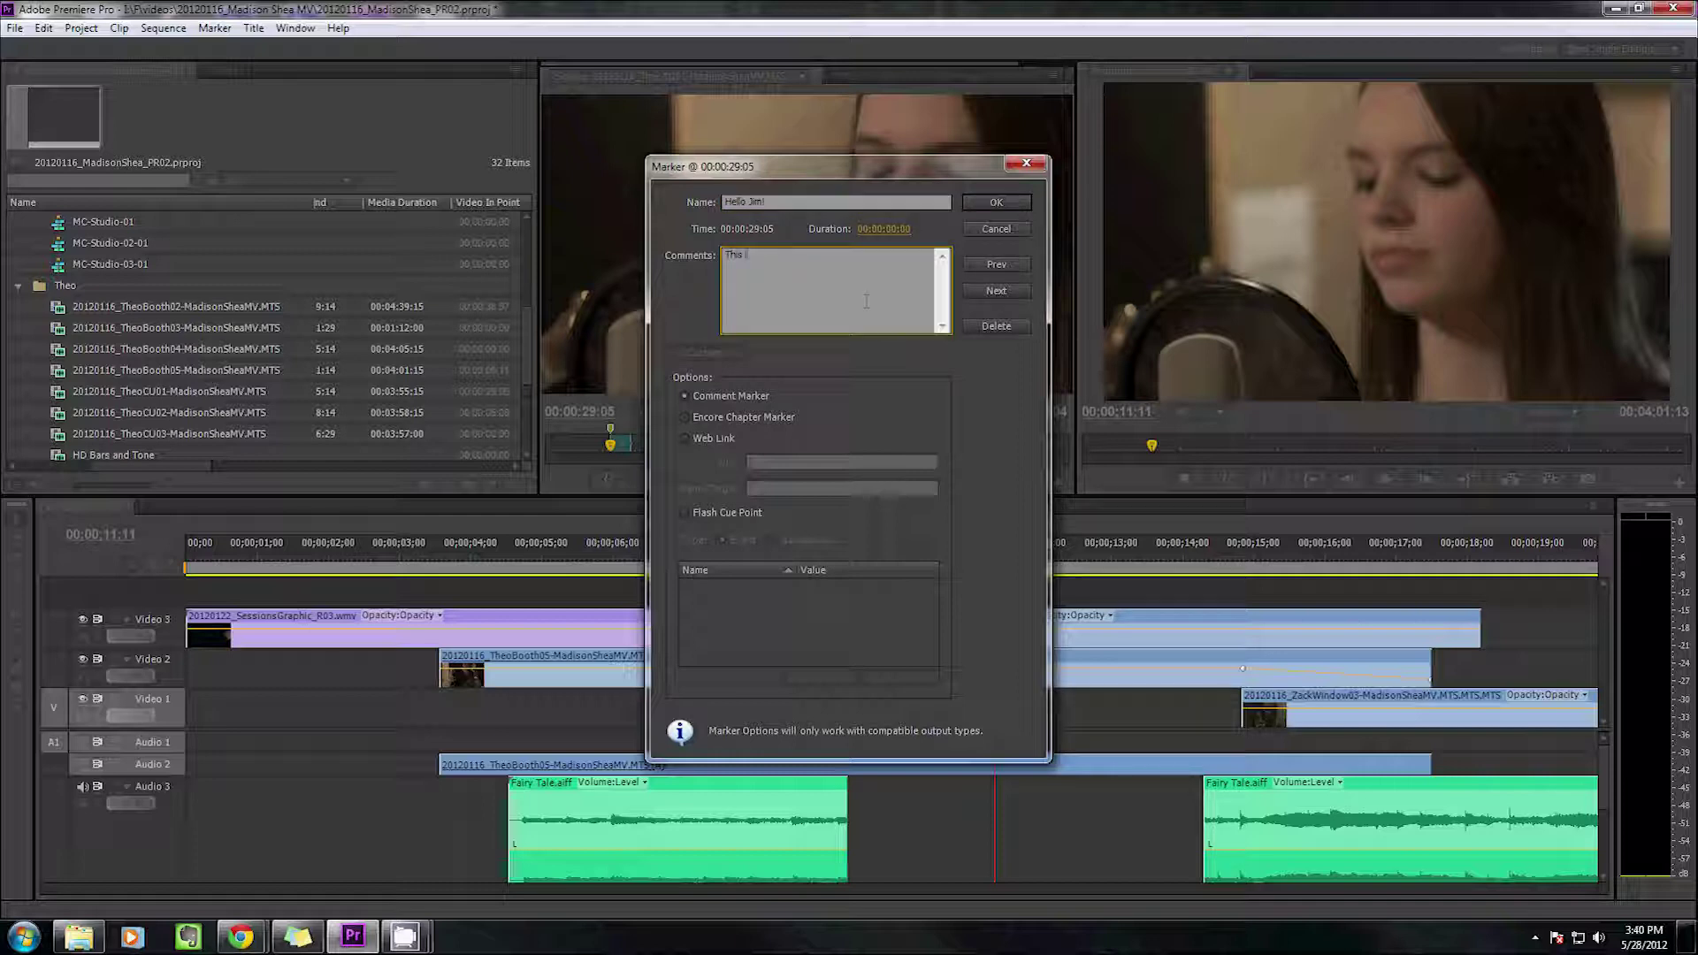
{"action": "type", "text": "is wherer"}
{"action": "key", "text": "BackSpace"}
{"action": "key", "text": "BackSpace"}
{"action": "type", "text": "i say hi to my friend jim! Hi Jim!"}
Try the Encore Chapter Marker option, set the marker type to Web Link, and enter and erase the test URL "sdf"
{"action": "left_click", "coordinate": [686, 417]}
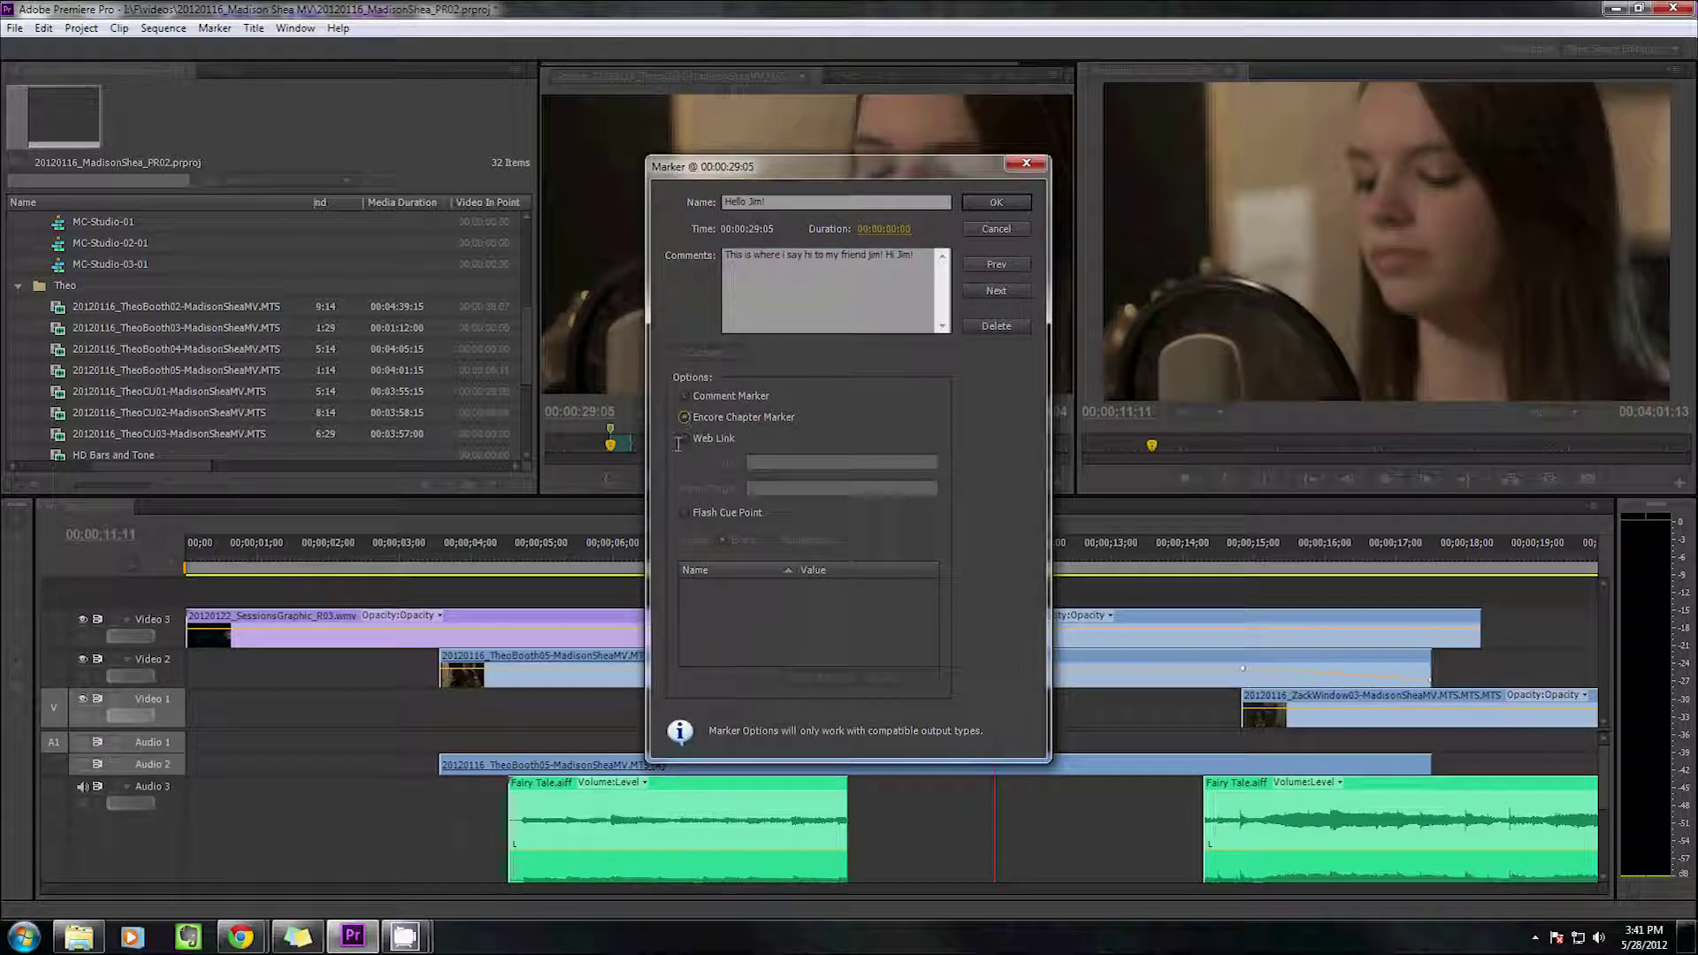
{"action": "left_click", "coordinate": [686, 438]}
{"action": "left_click", "coordinate": [769, 463]}
{"action": "type", "text": "sdf"}
{"action": "key", "text": "BackSpace"}
{"action": "key", "text": "BackSpace"}
{"action": "key", "text": "BackSpace"}
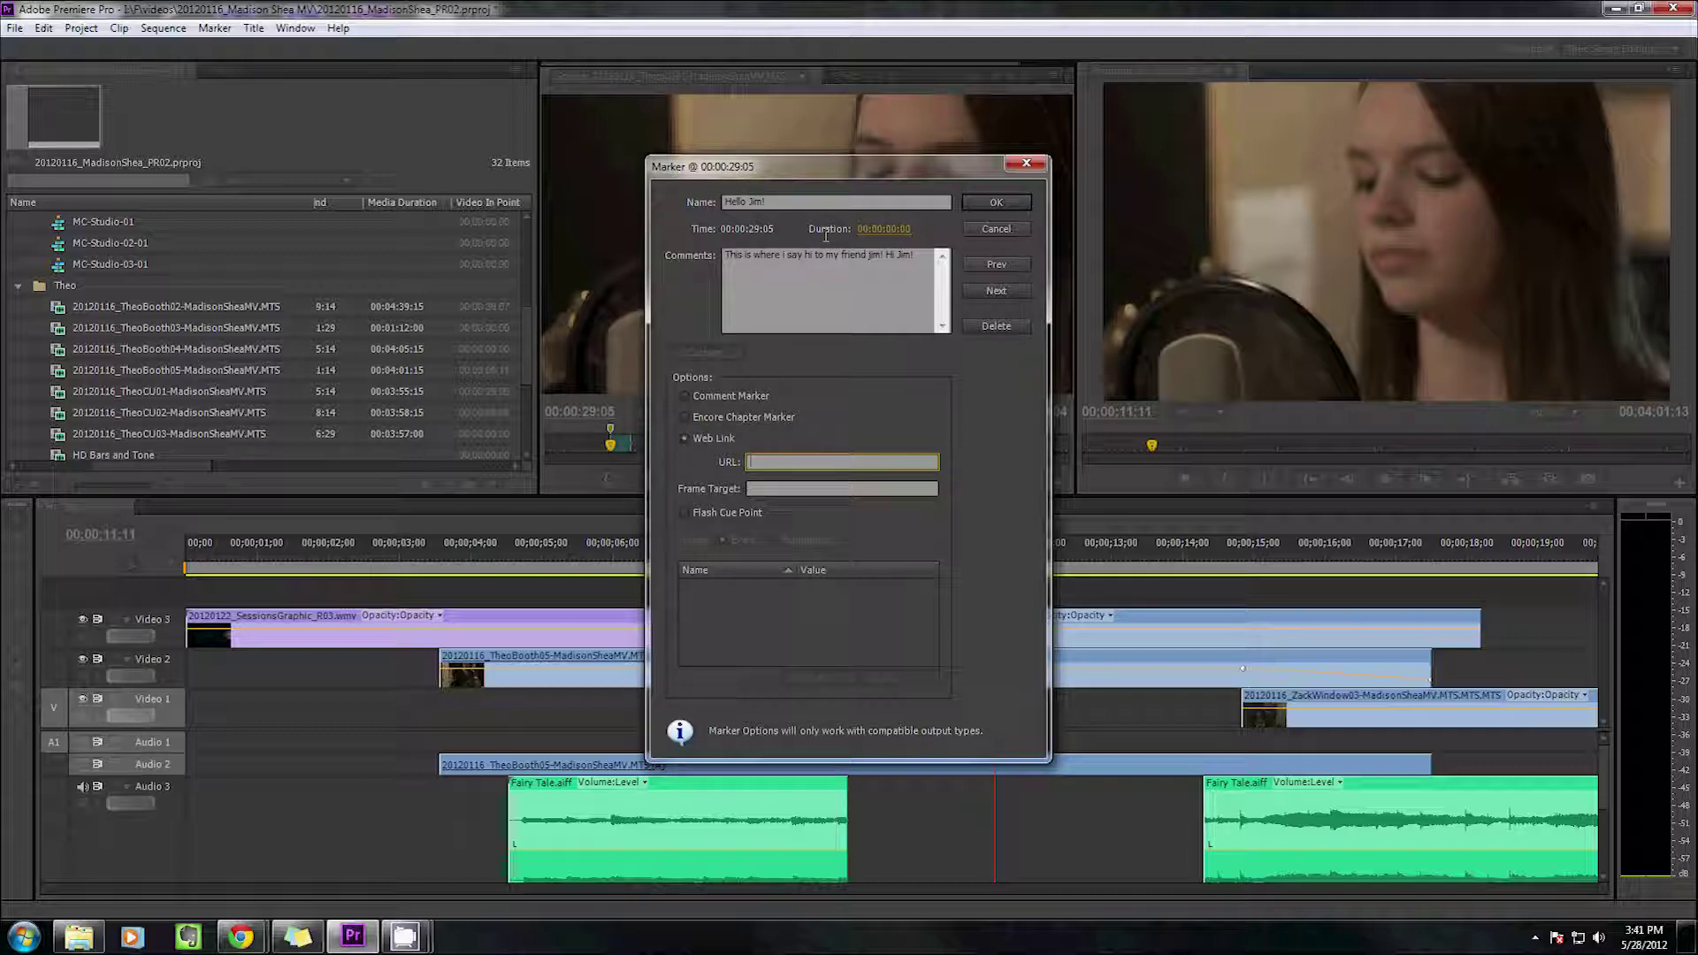
Try the Flash Cue Point option, restore the marker to Comment Marker, and extend its duration to 00:00:08:21
{"action": "left_click", "coordinate": [686, 513]}
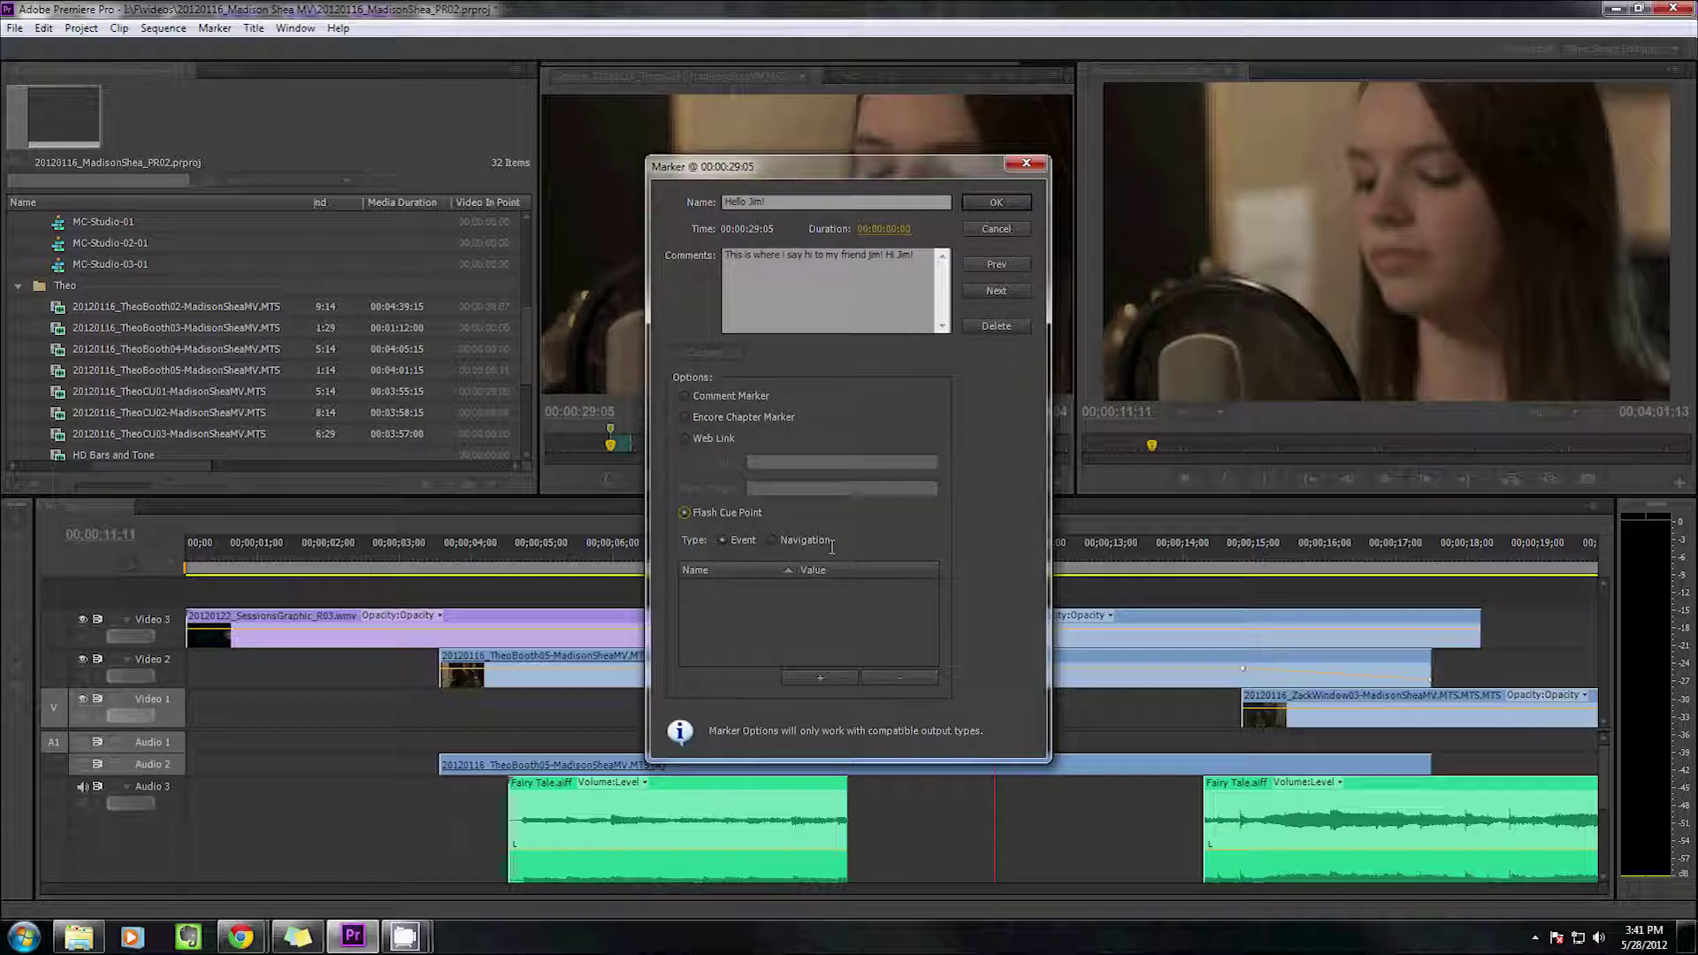
{"action": "left_click", "coordinate": [714, 397]}
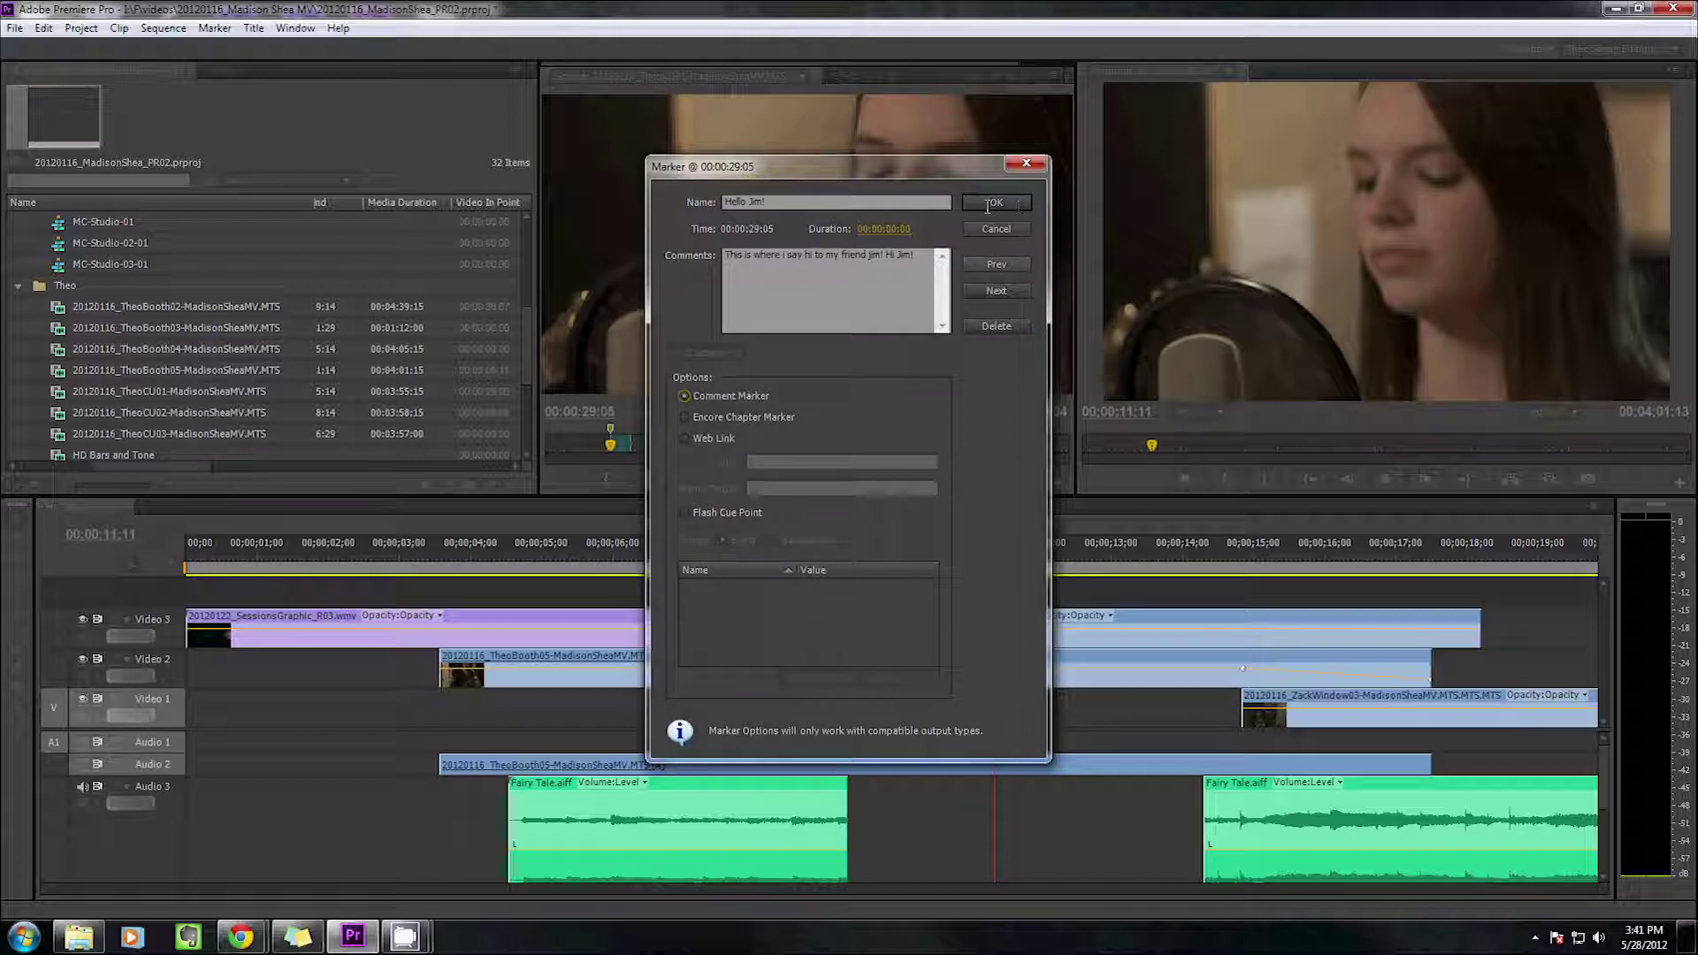
{"action": "left_click_drag", "start_coordinate": [882, 229], "coordinate": [1113, 216]}
{"action": "left_click", "coordinate": [997, 202]}
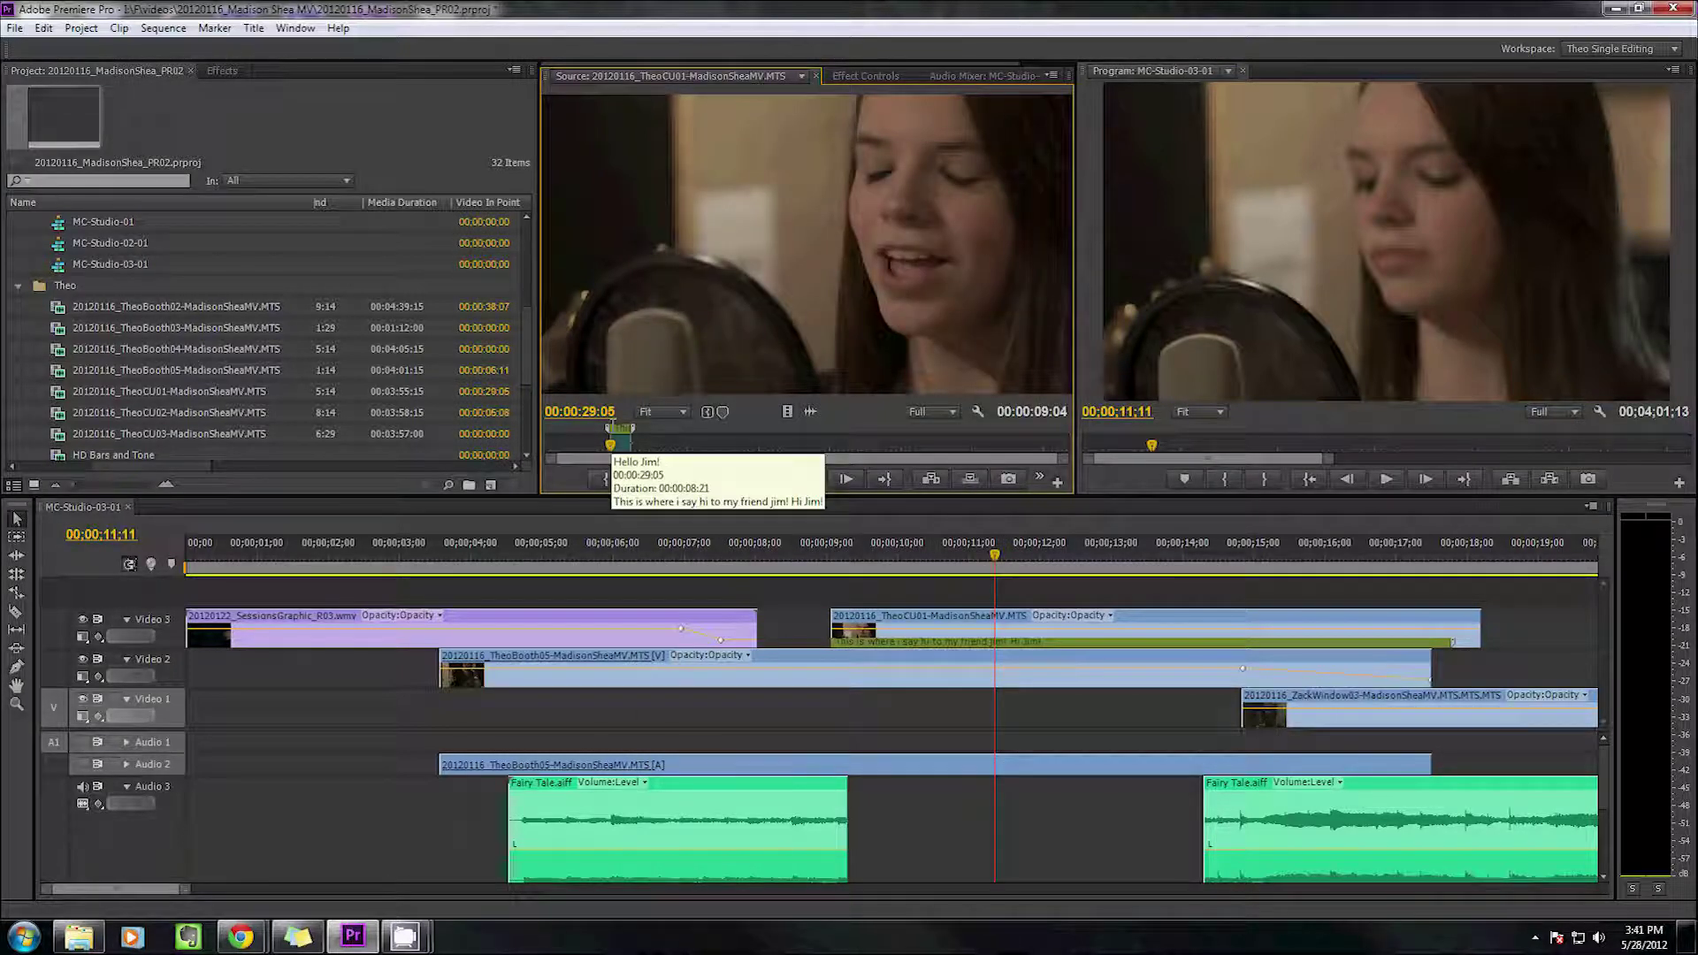
Reopen the marker at 00:00:29:05 in the source clip and remove its duration span
{"action": "double_click", "coordinate": [612, 427]}
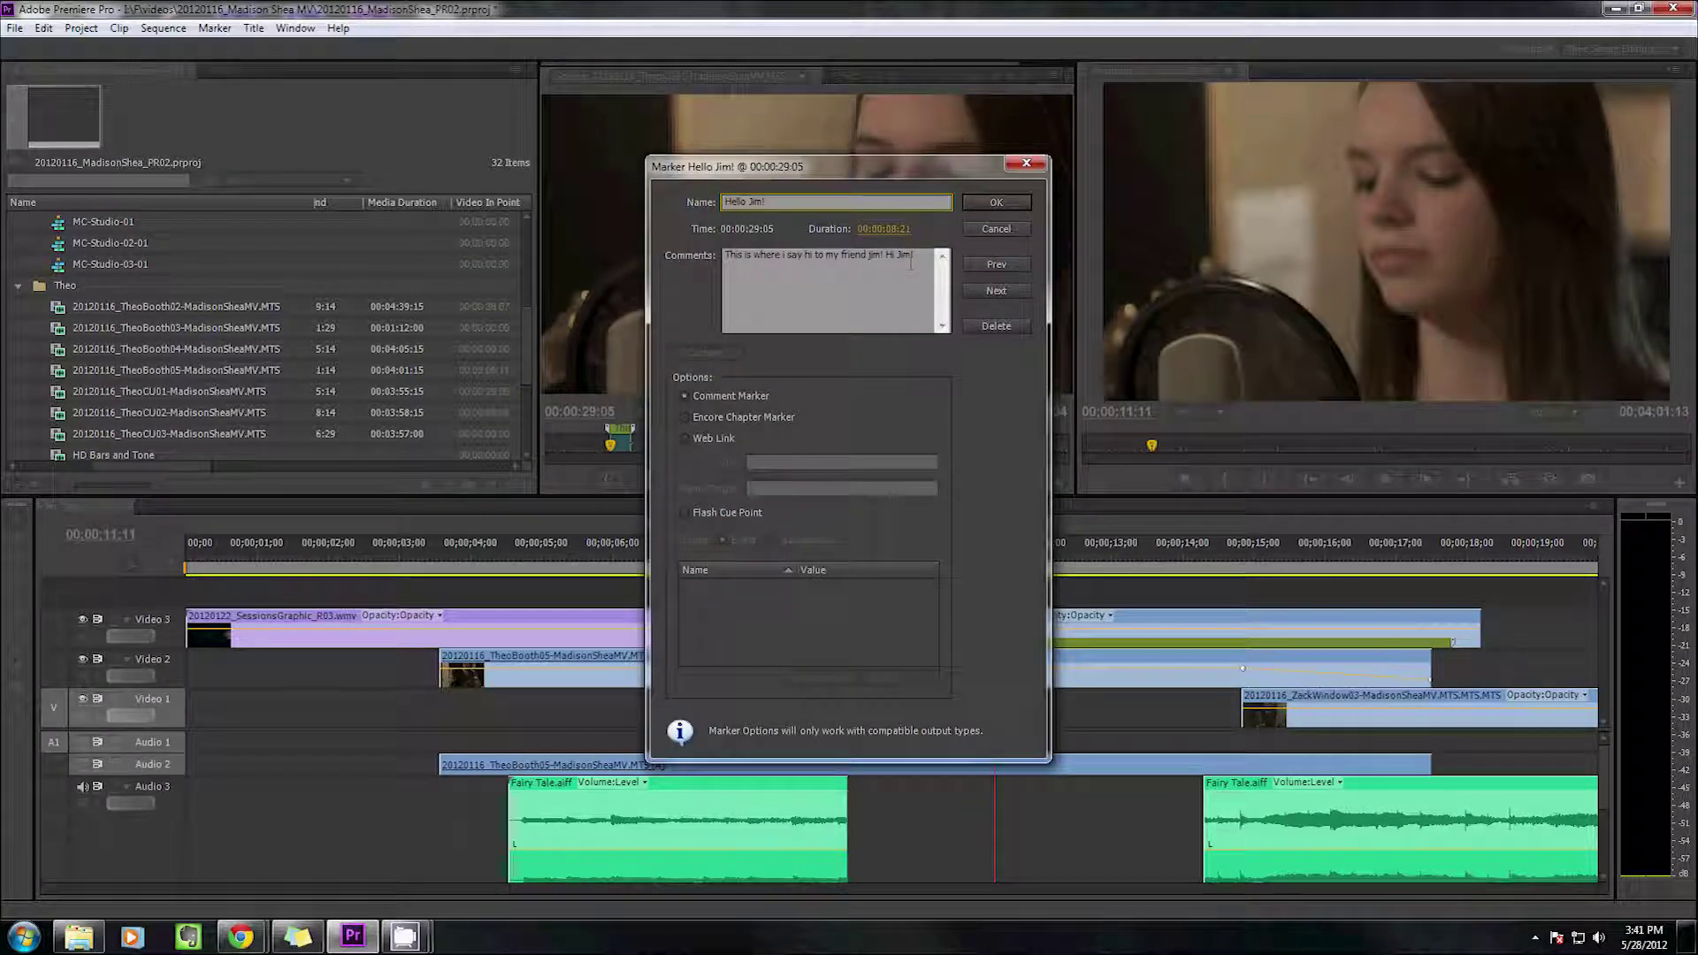
{"action": "key", "text": "Escape"}
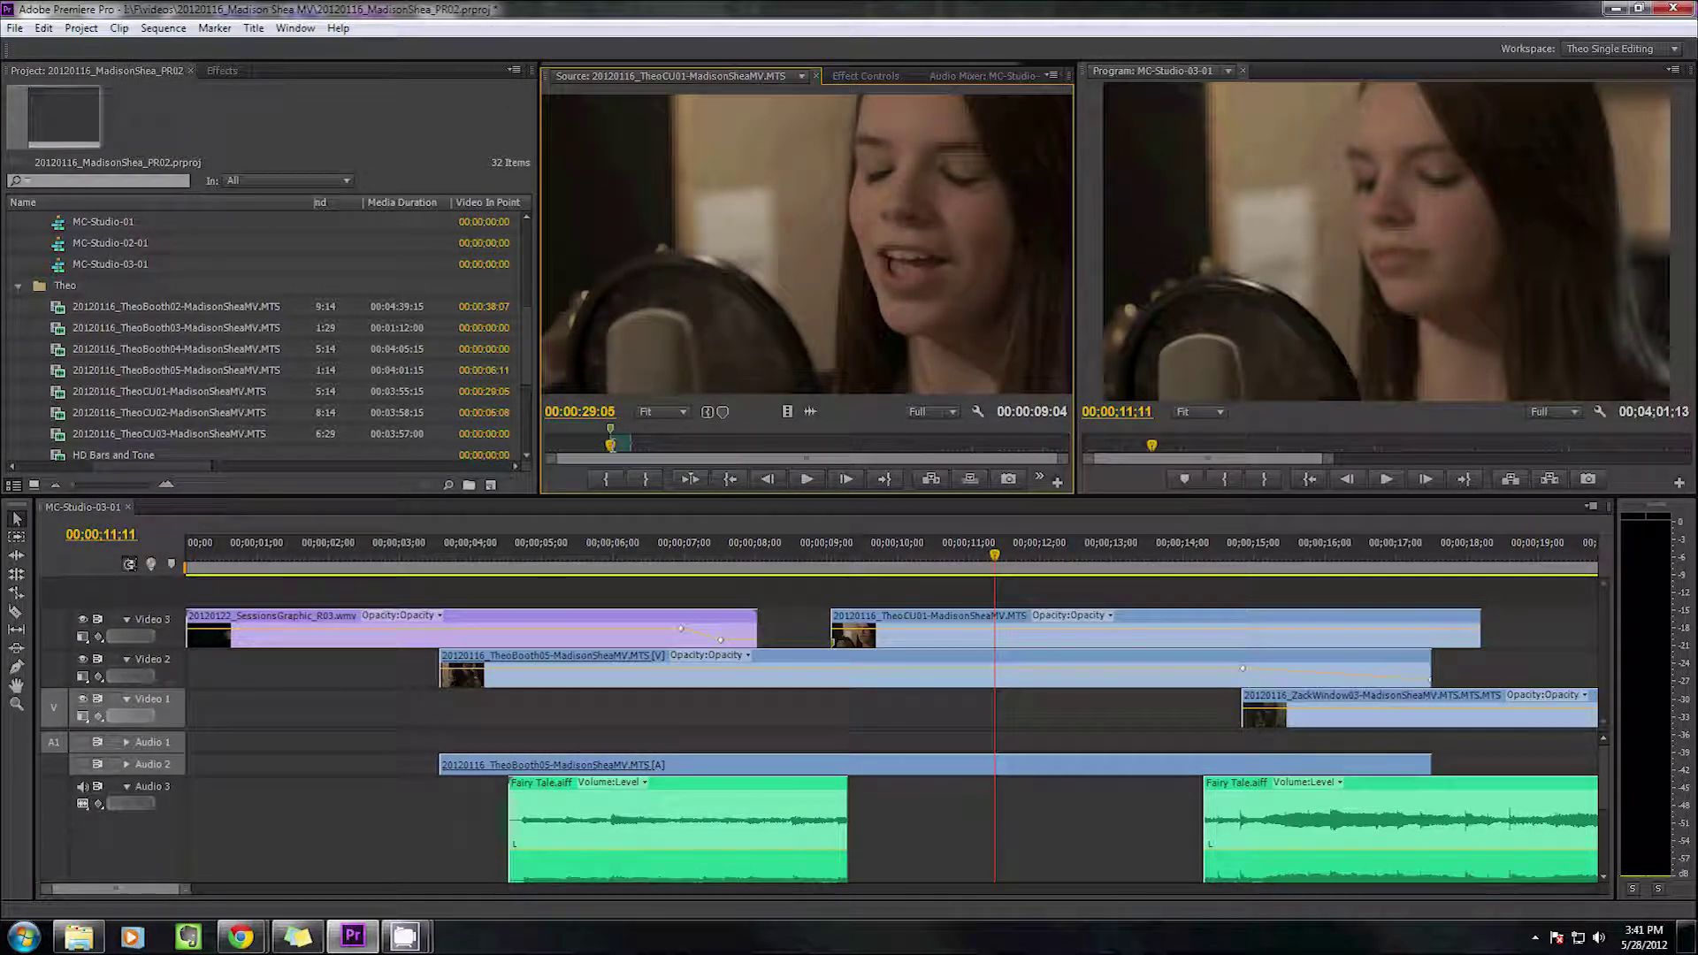
Move the source playhead to 00:00:23:12, ahead of the marker, and go to the next marker
{"action": "left_click", "coordinate": [610, 435]}
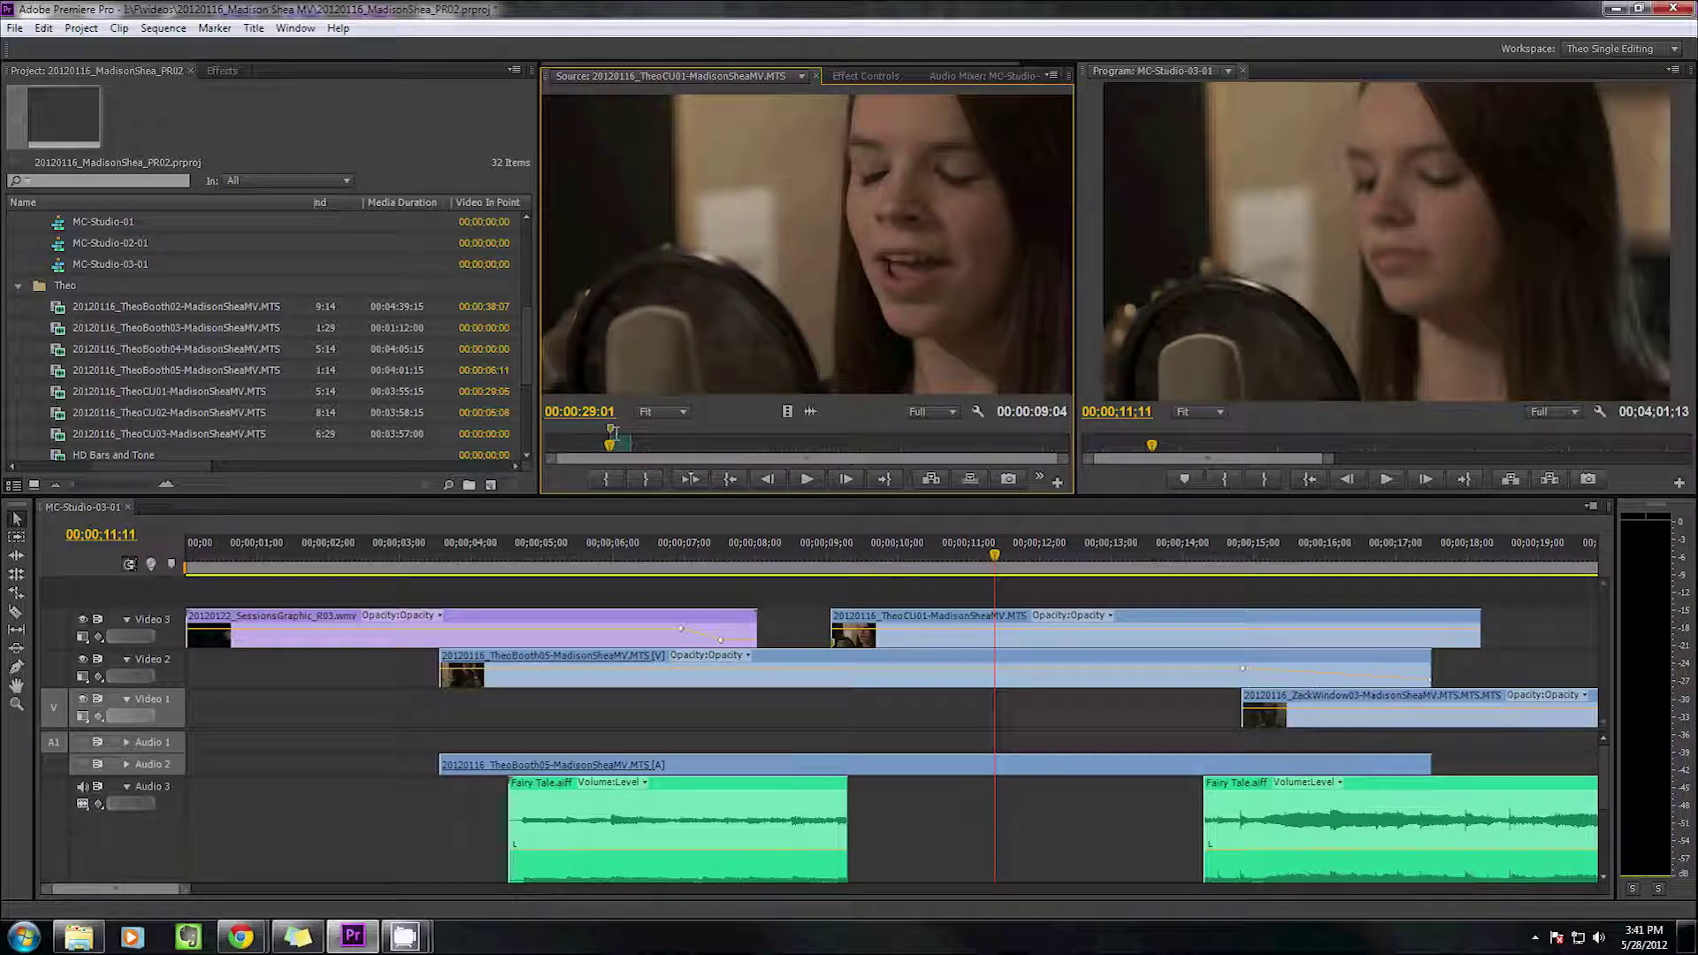
{"action": "left_click", "coordinate": [597, 445]}
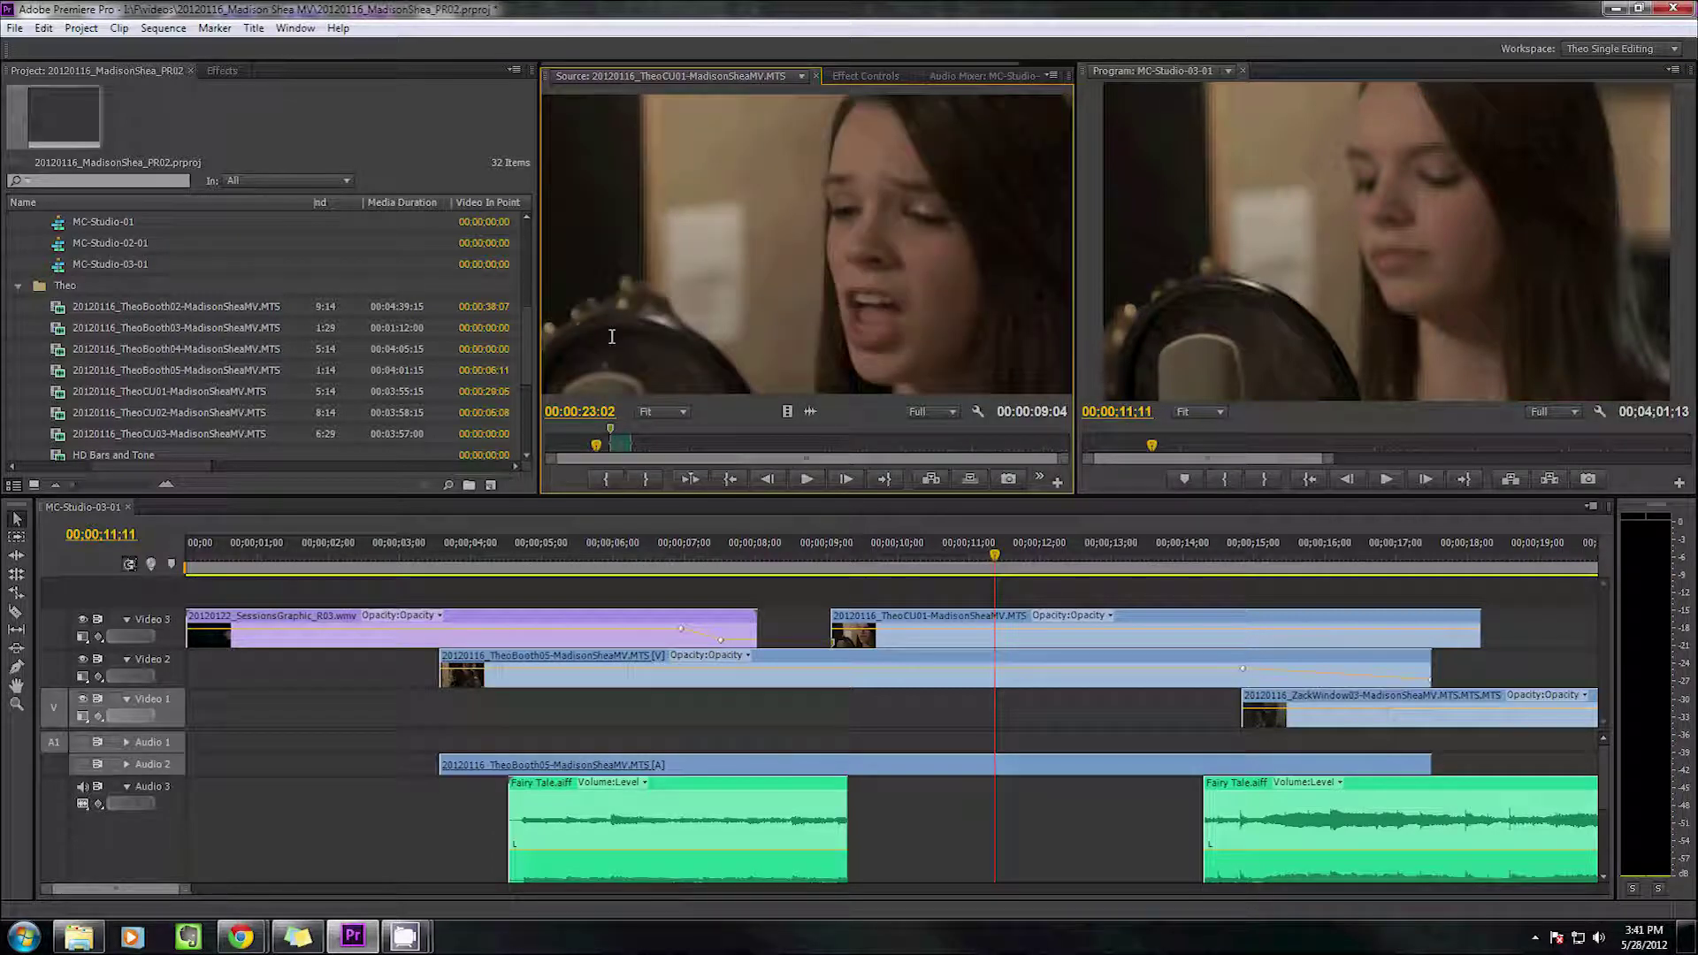
{"action": "key", "text": "shift+Right"}
{"action": "key", "text": "shift+Right"}
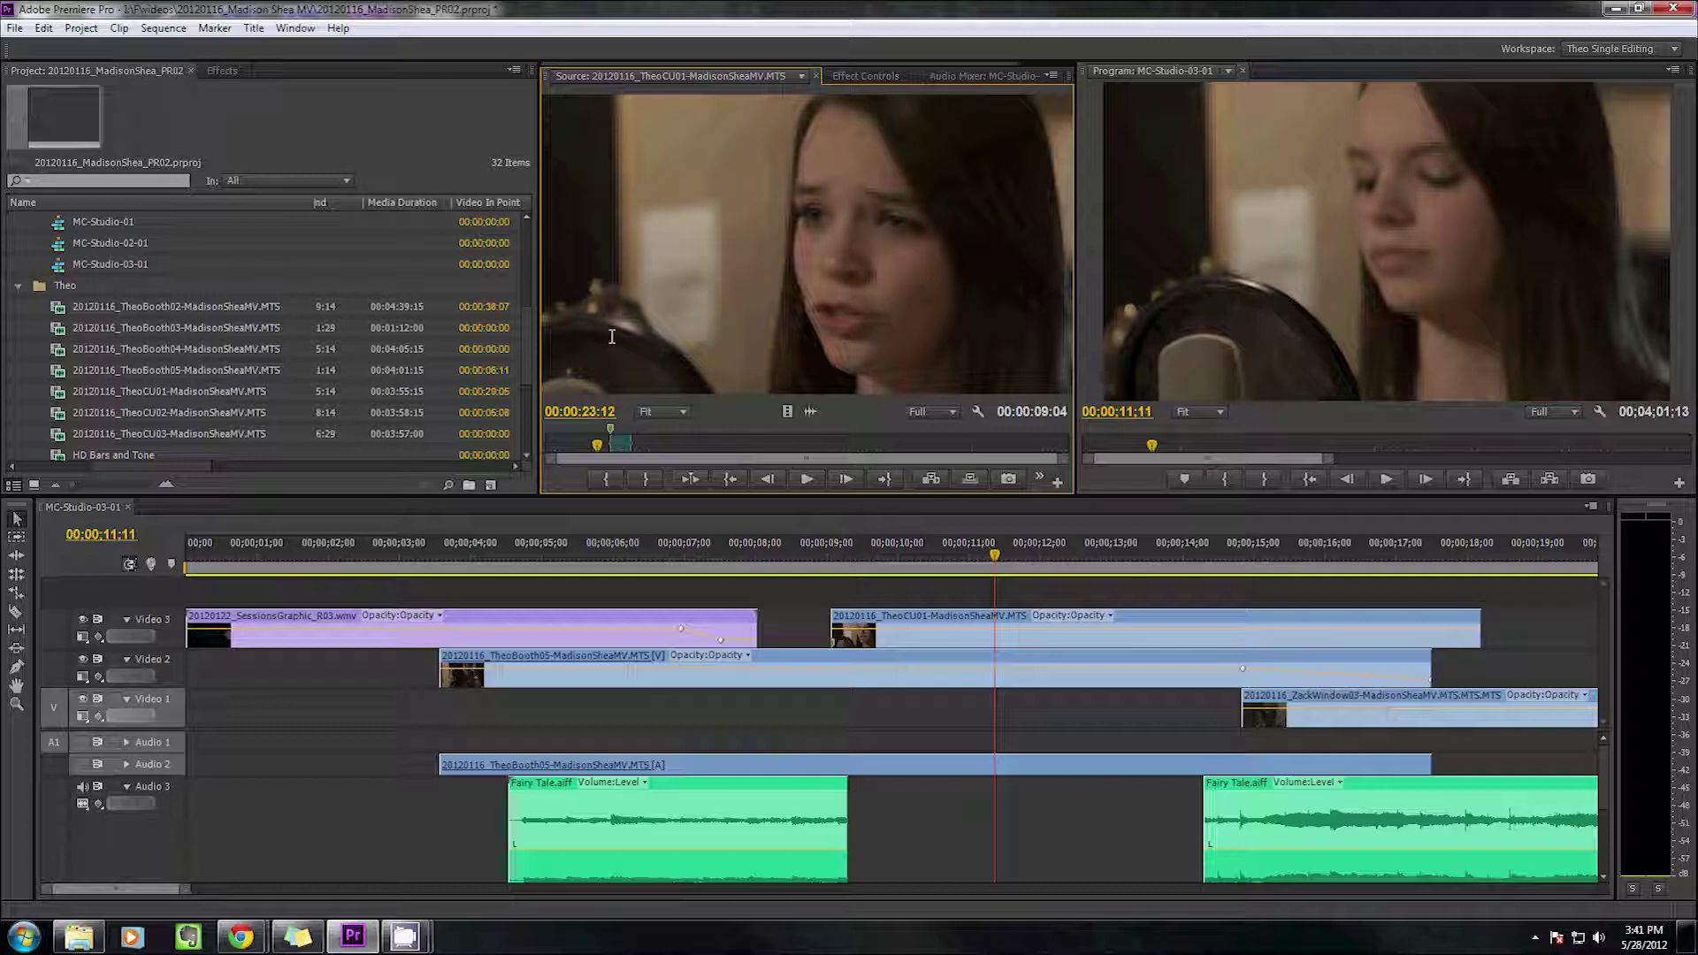
{"action": "right_click", "coordinate": [610, 336]}
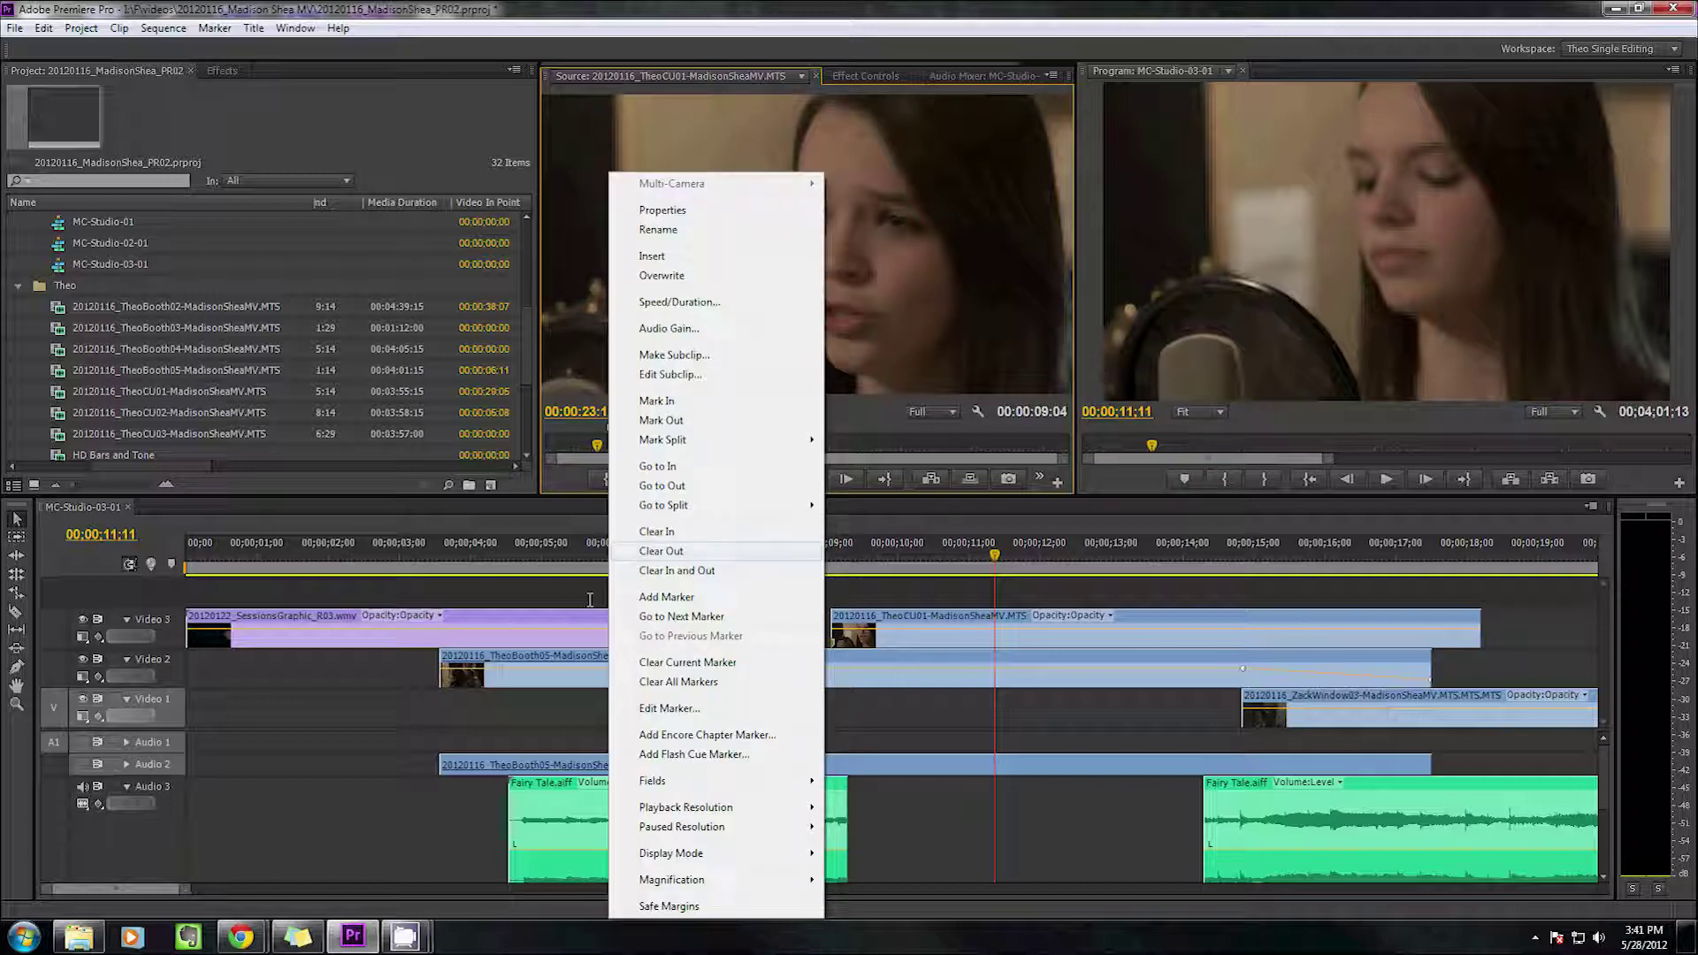
{"action": "left_click", "coordinate": [681, 617]}
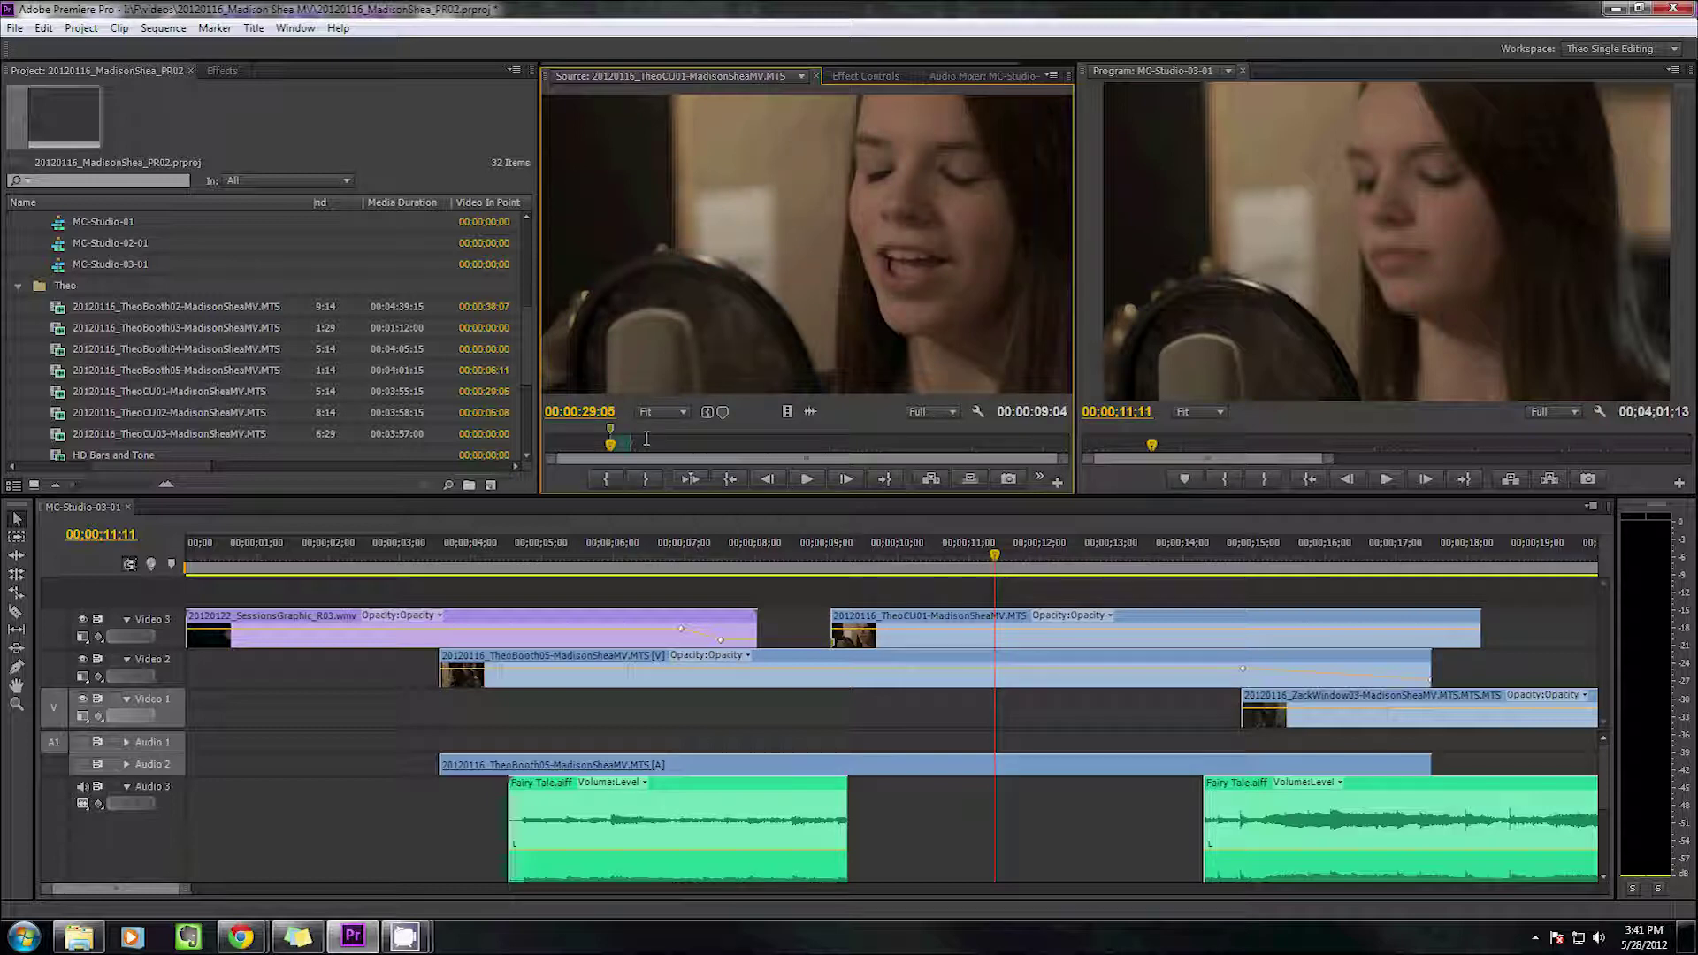
Move the source playhead to 00:00:29:25, review the field display options, and set the Source Monitor magnification to 10%
{"action": "left_click", "coordinate": [606, 442]}
{"action": "left_click_drag", "start_coordinate": [605, 442], "coordinate": [616, 444]}
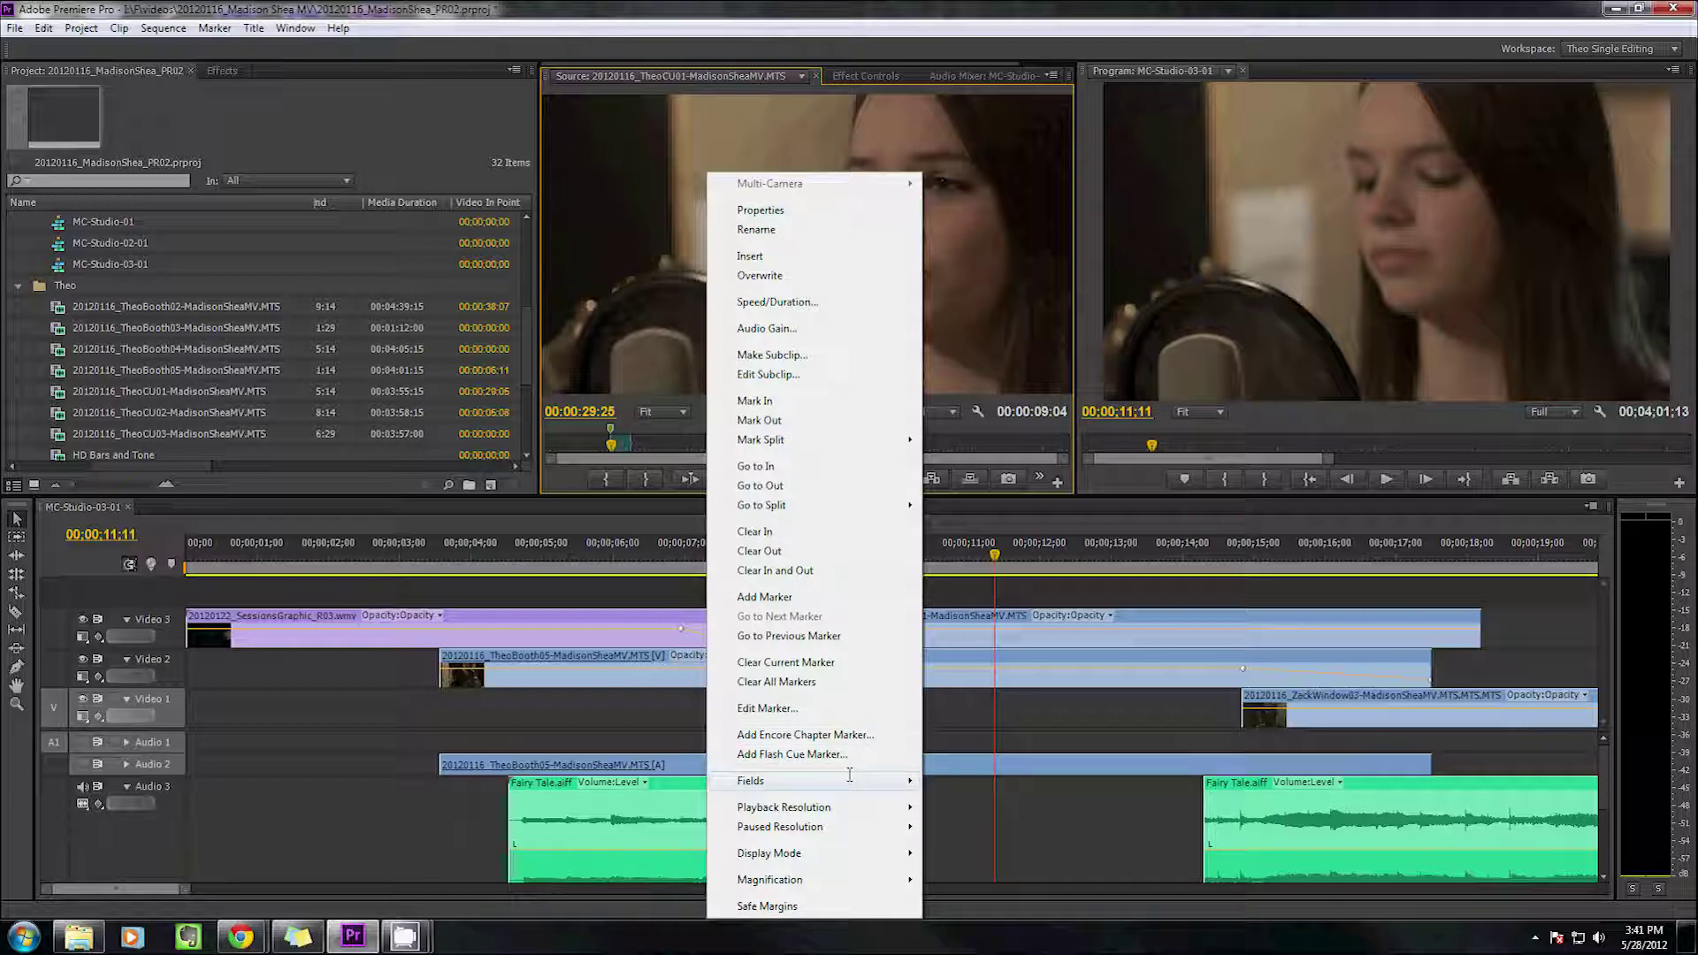
{"action": "mouse_move", "coordinate": [796, 781]}
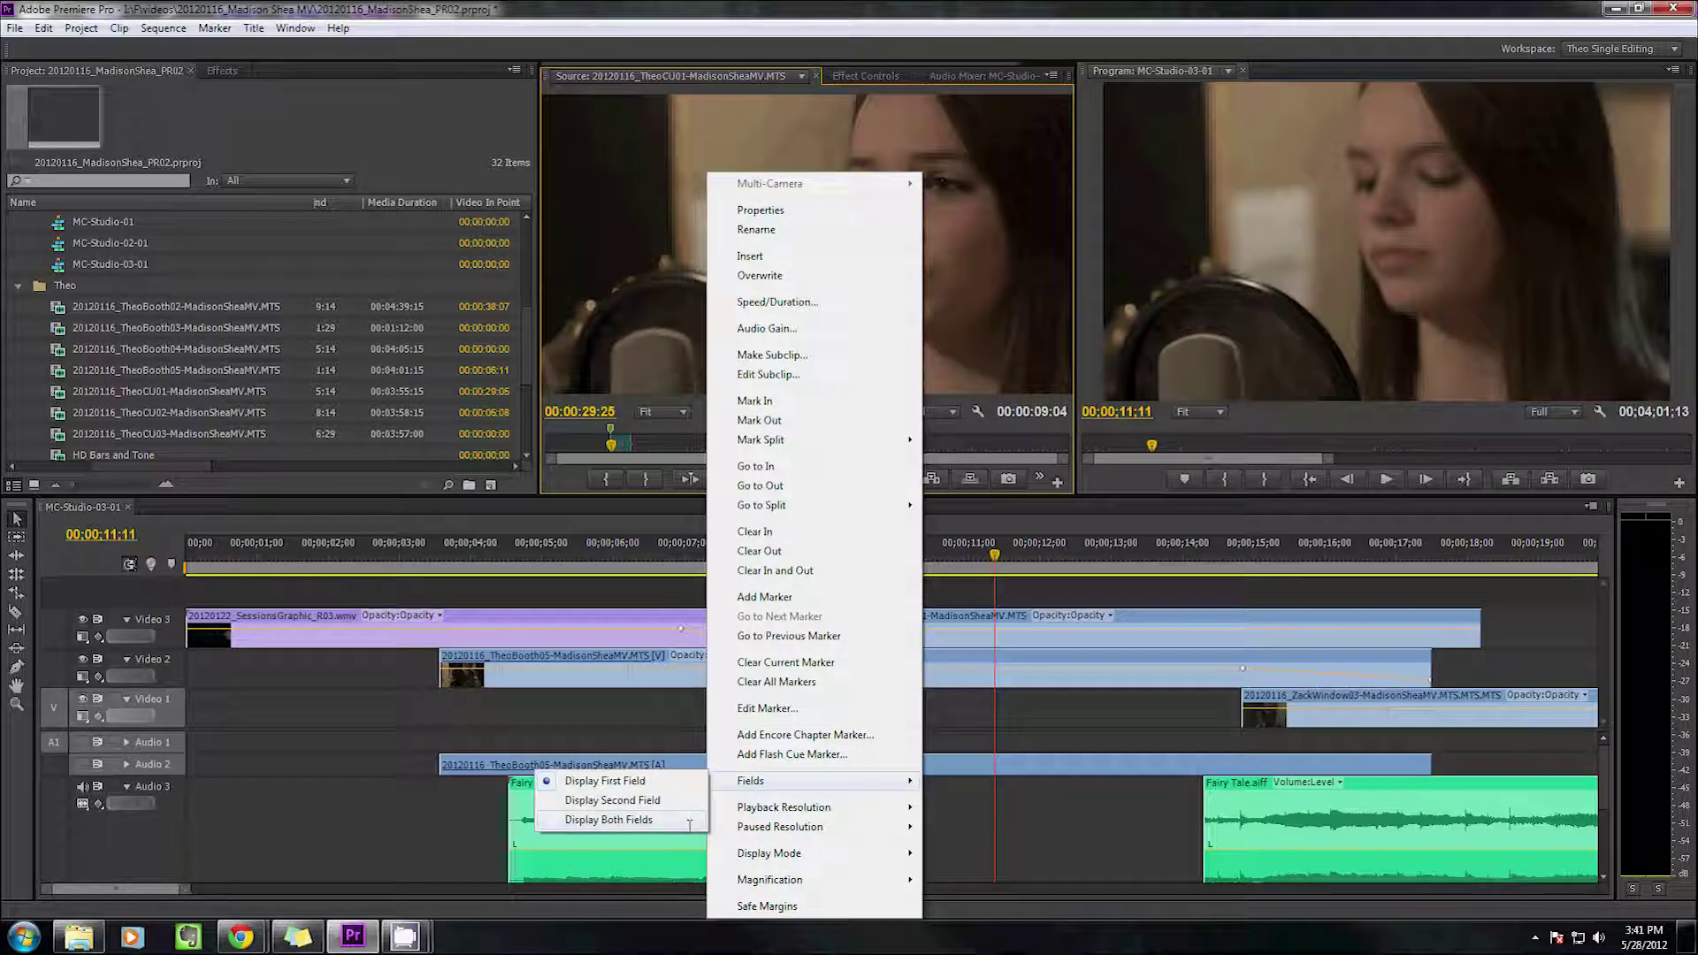
{"action": "mouse_move", "coordinate": [825, 820]}
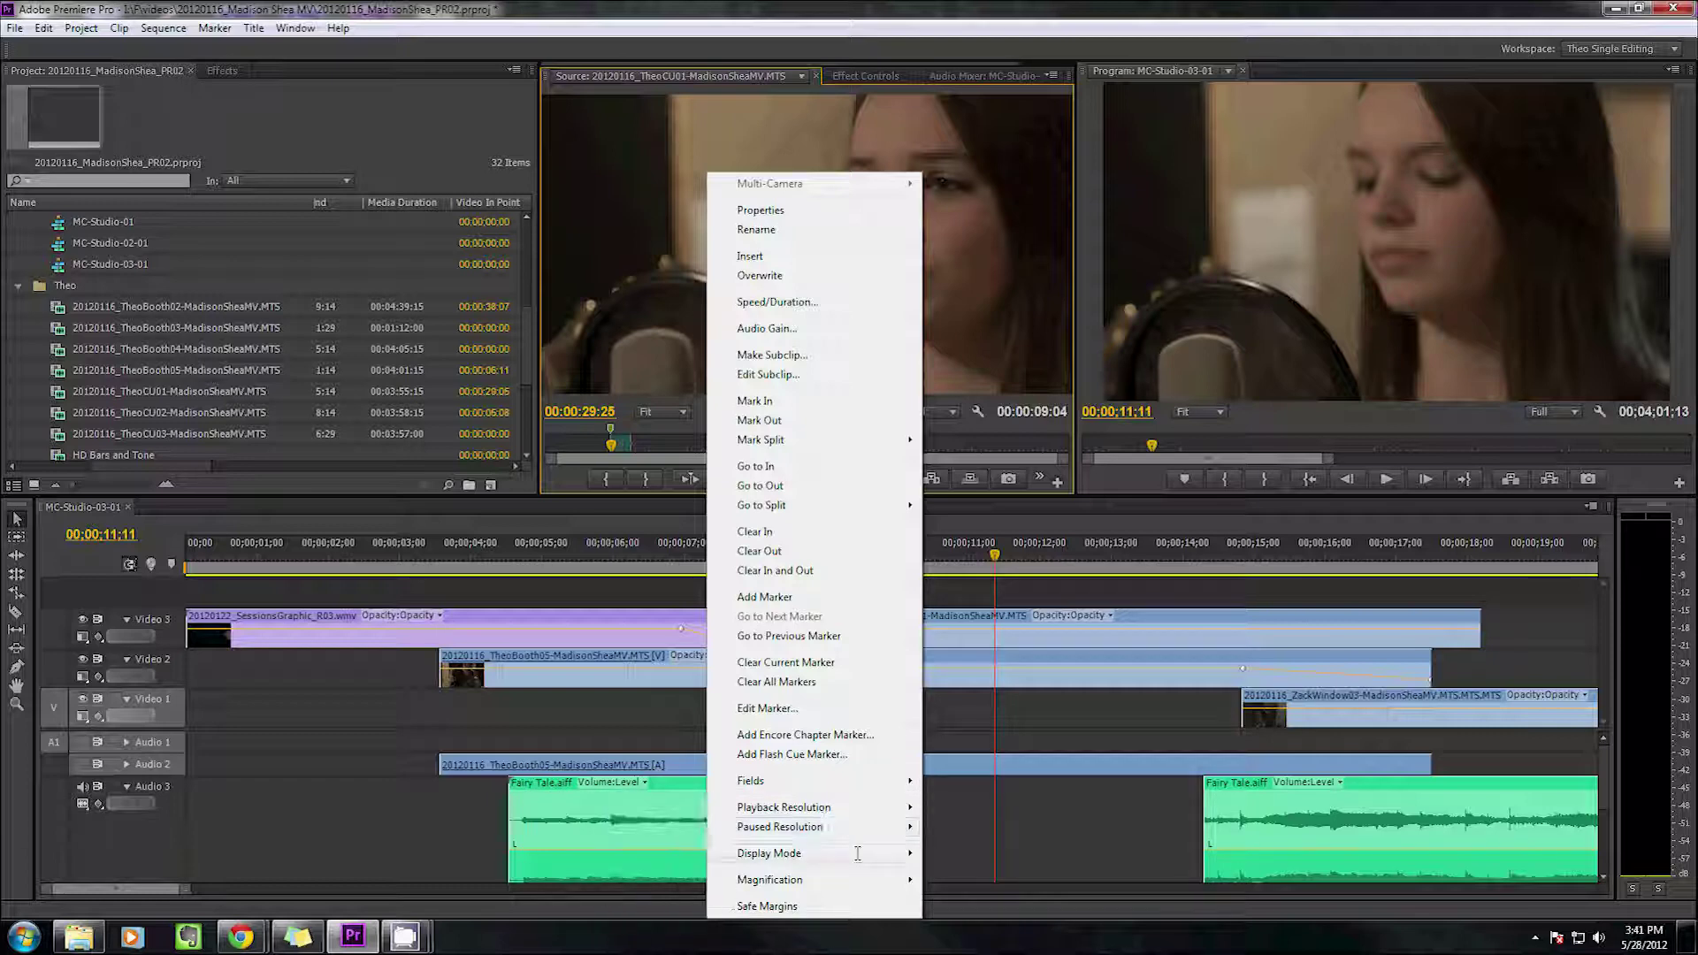
{"action": "mouse_move", "coordinate": [779, 854]}
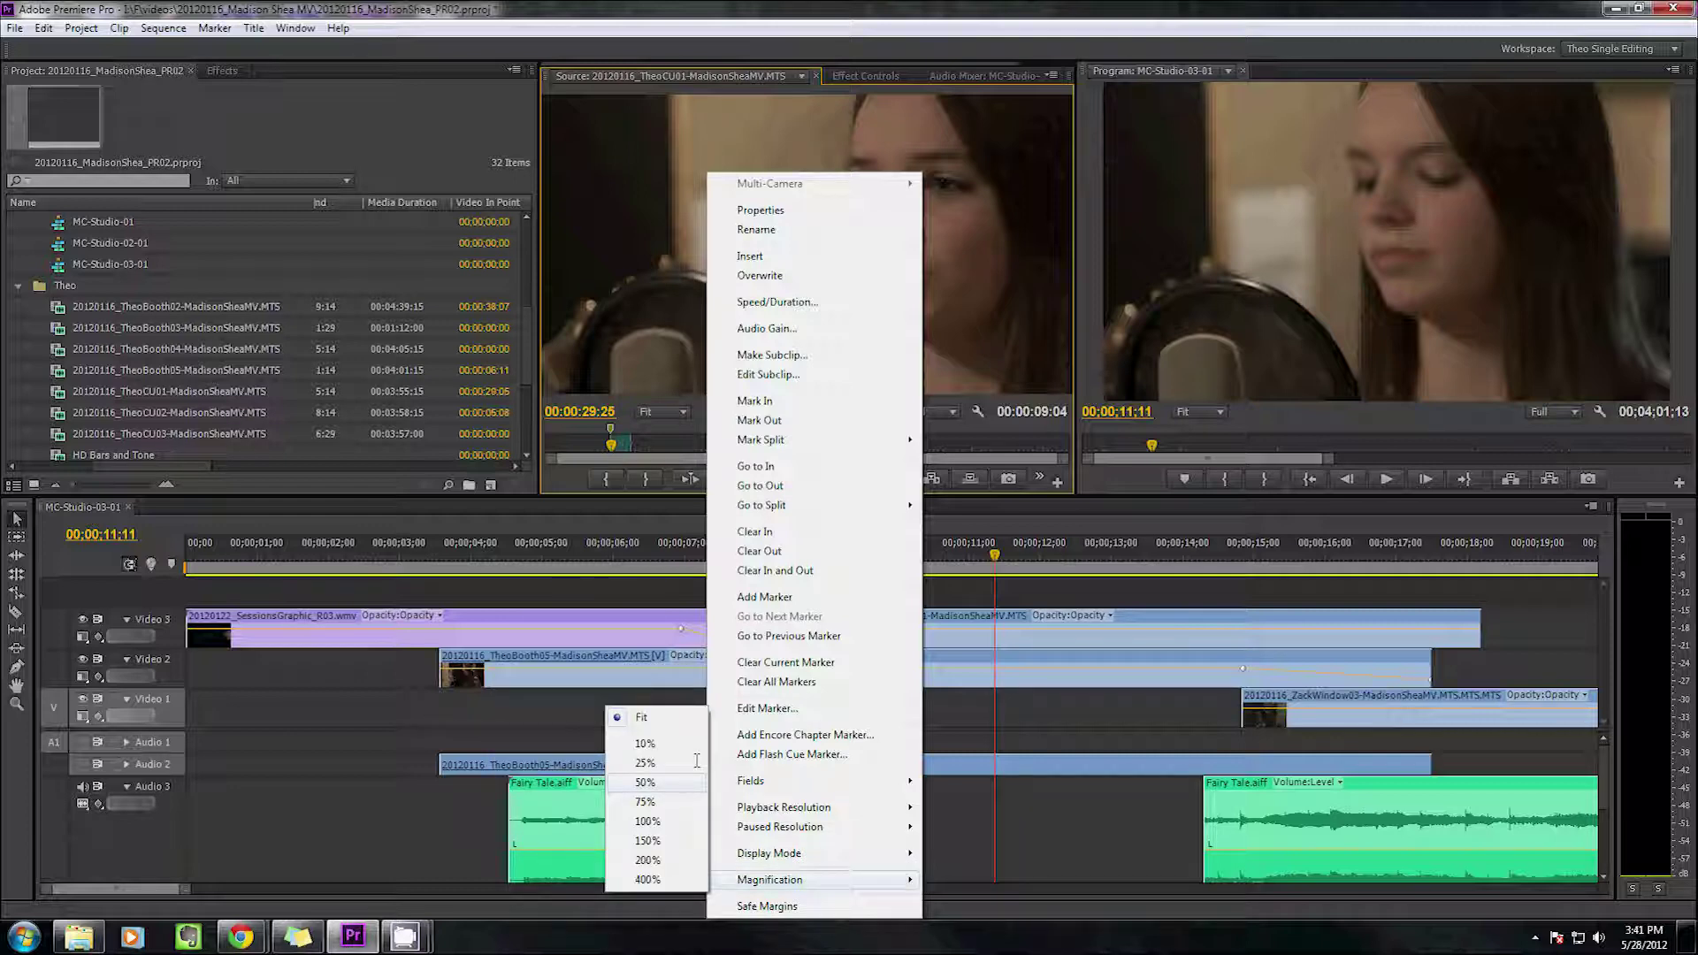
{"action": "left_click", "coordinate": [672, 744]}
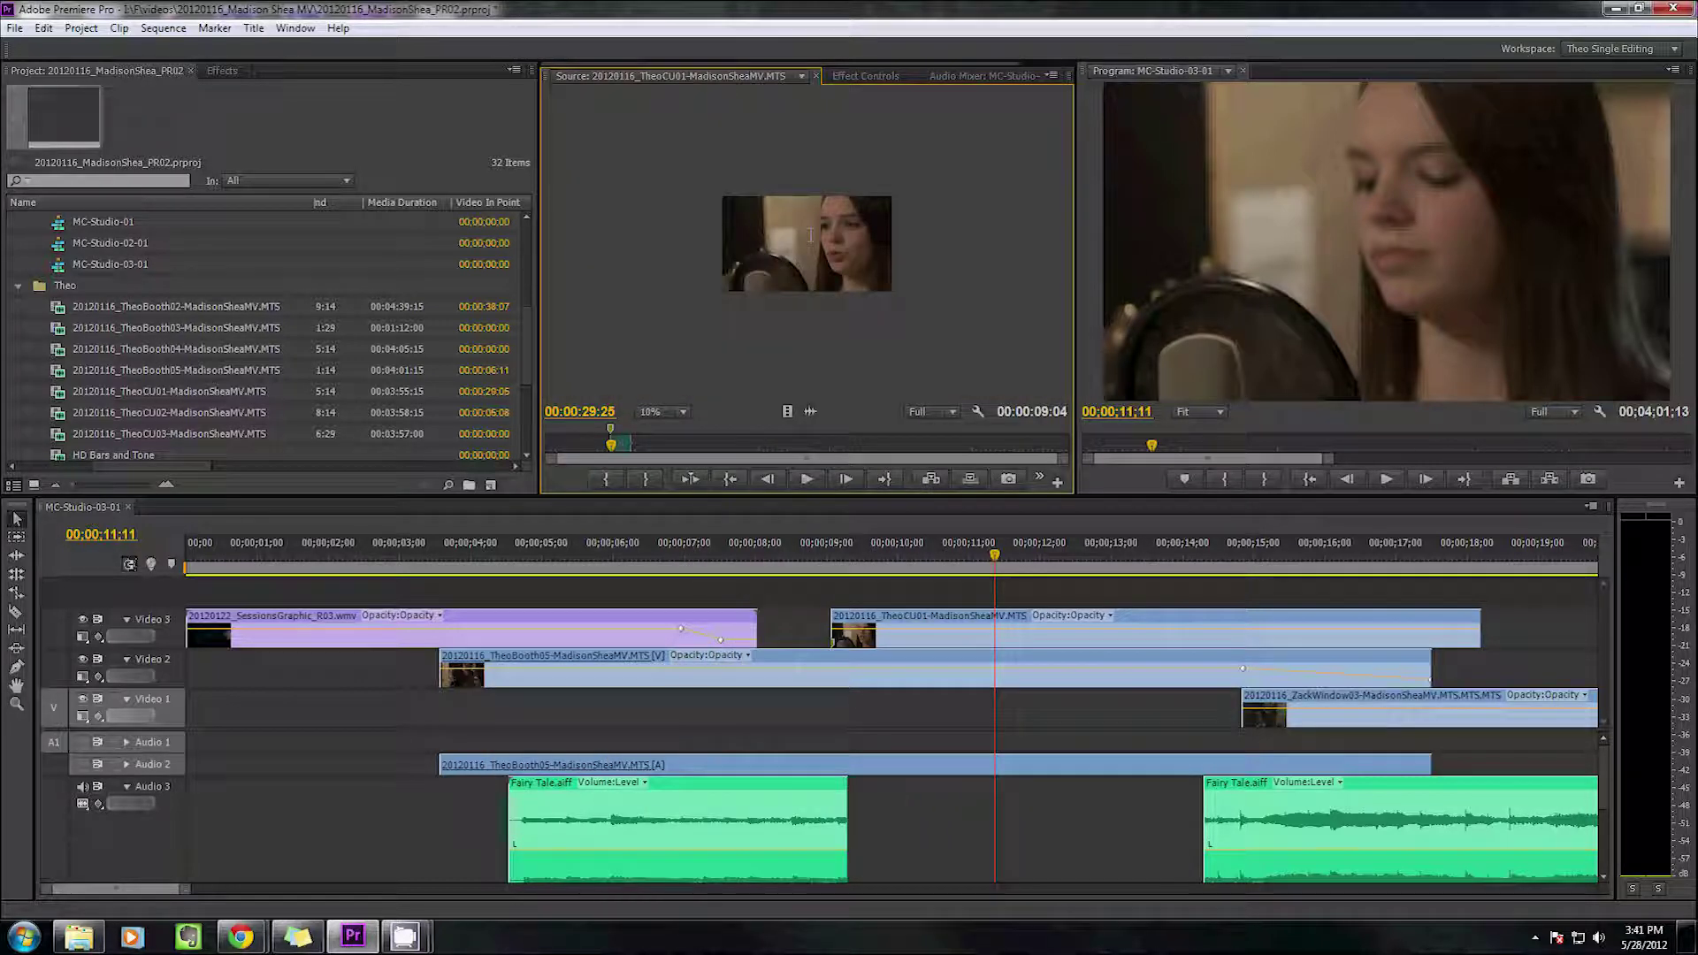
Review the source display modes, set the Source Monitor magnification to 100%, and play the enlarged clip
{"action": "right_click", "coordinate": [805, 234]}
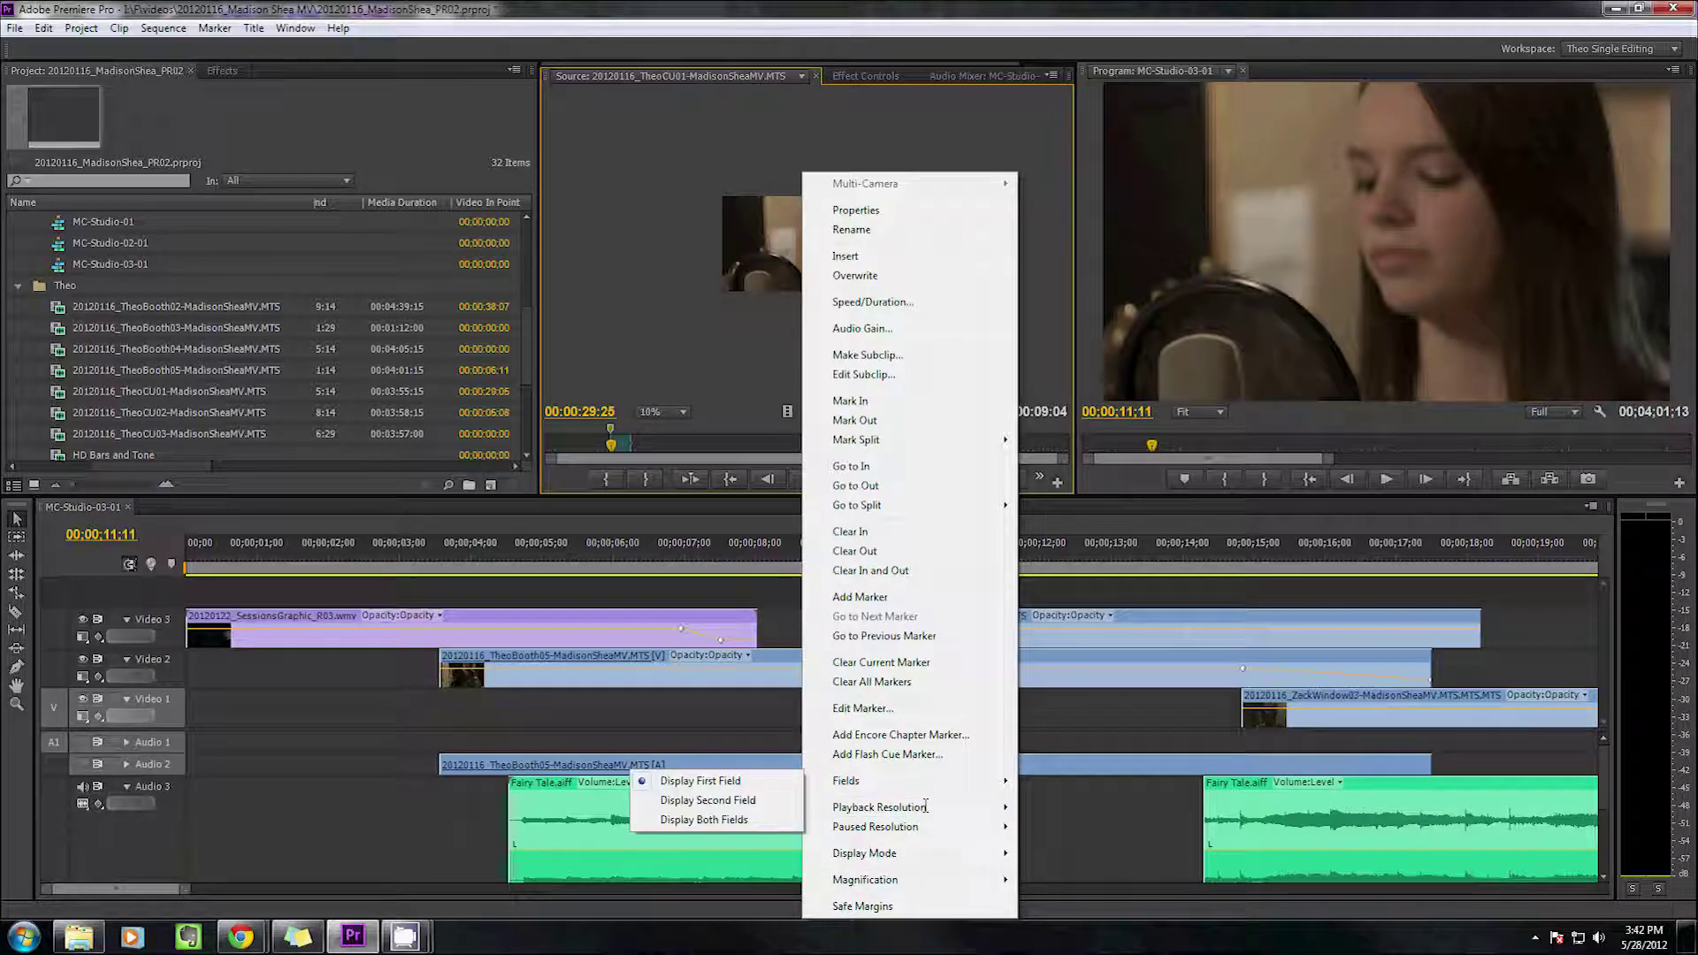
{"action": "mouse_move", "coordinate": [875, 853]}
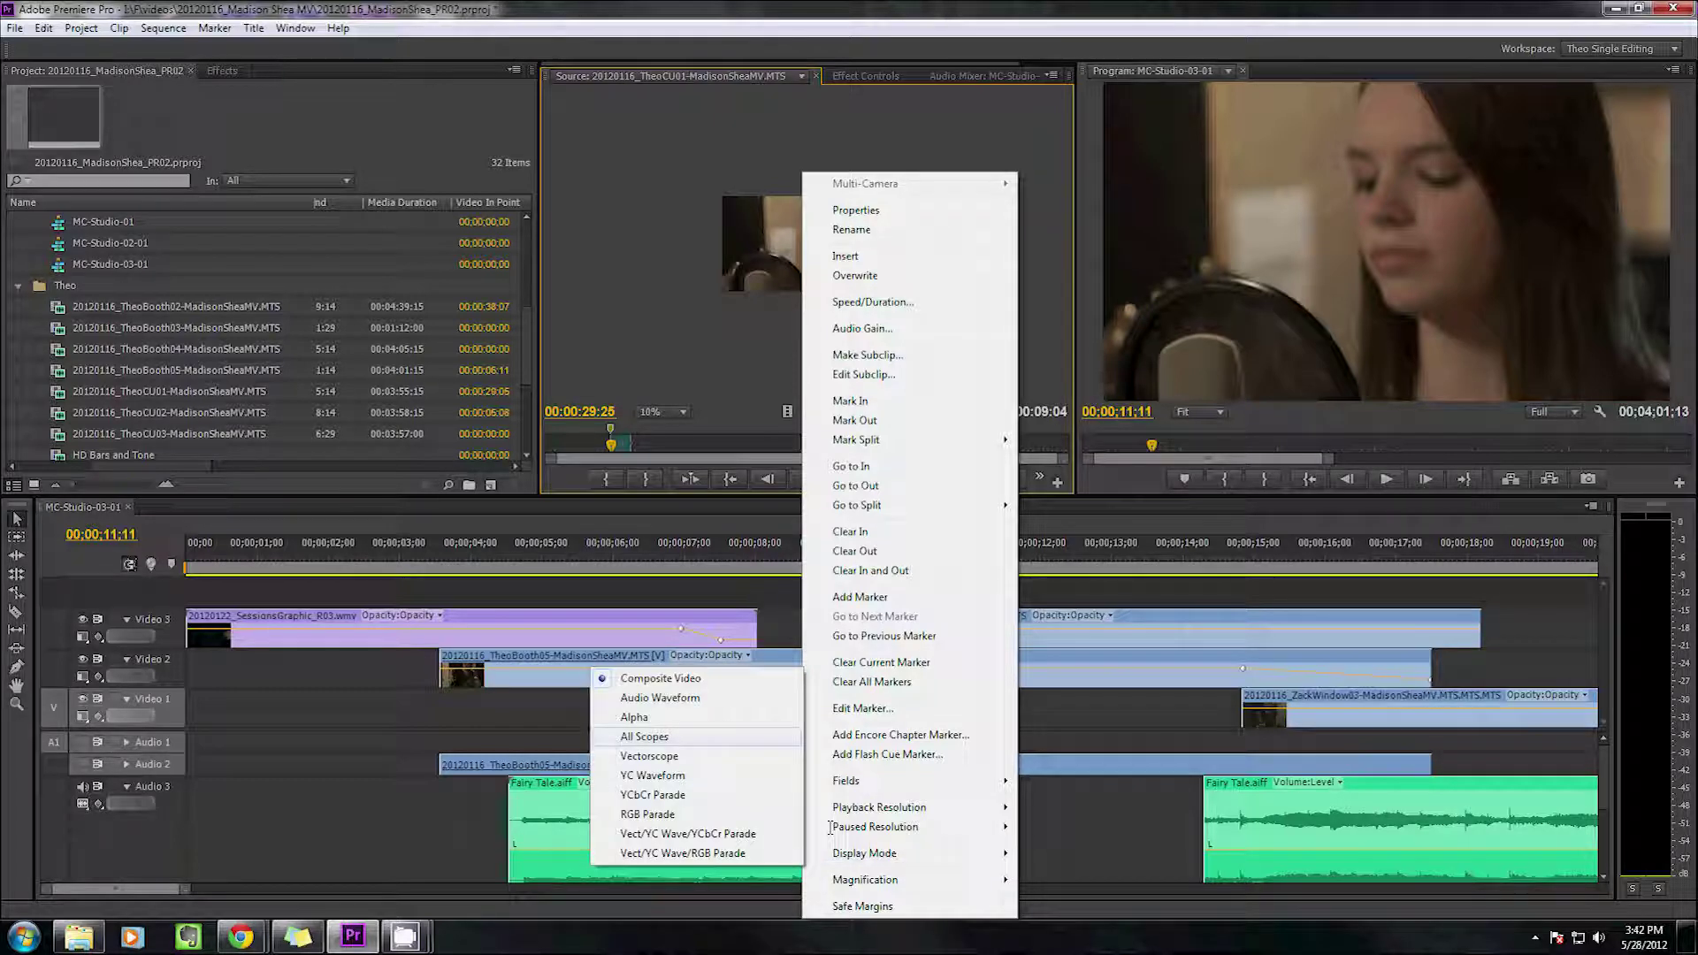
{"action": "mouse_move", "coordinate": [863, 881]}
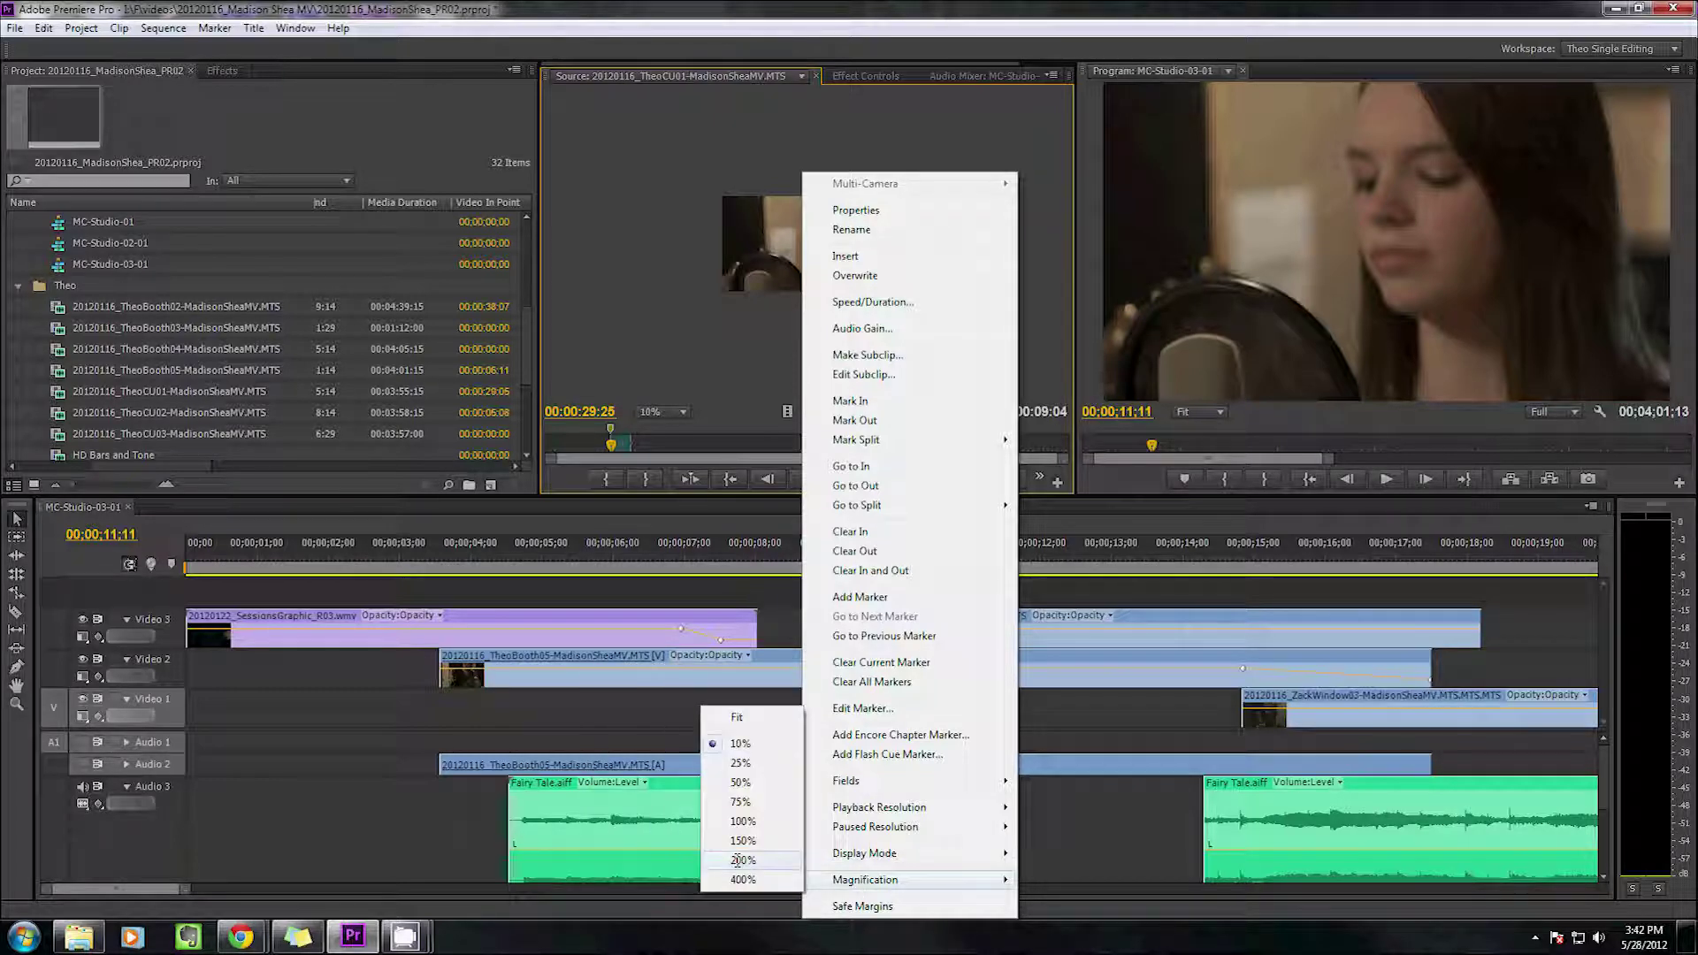
{"action": "left_click", "coordinate": [734, 814]}
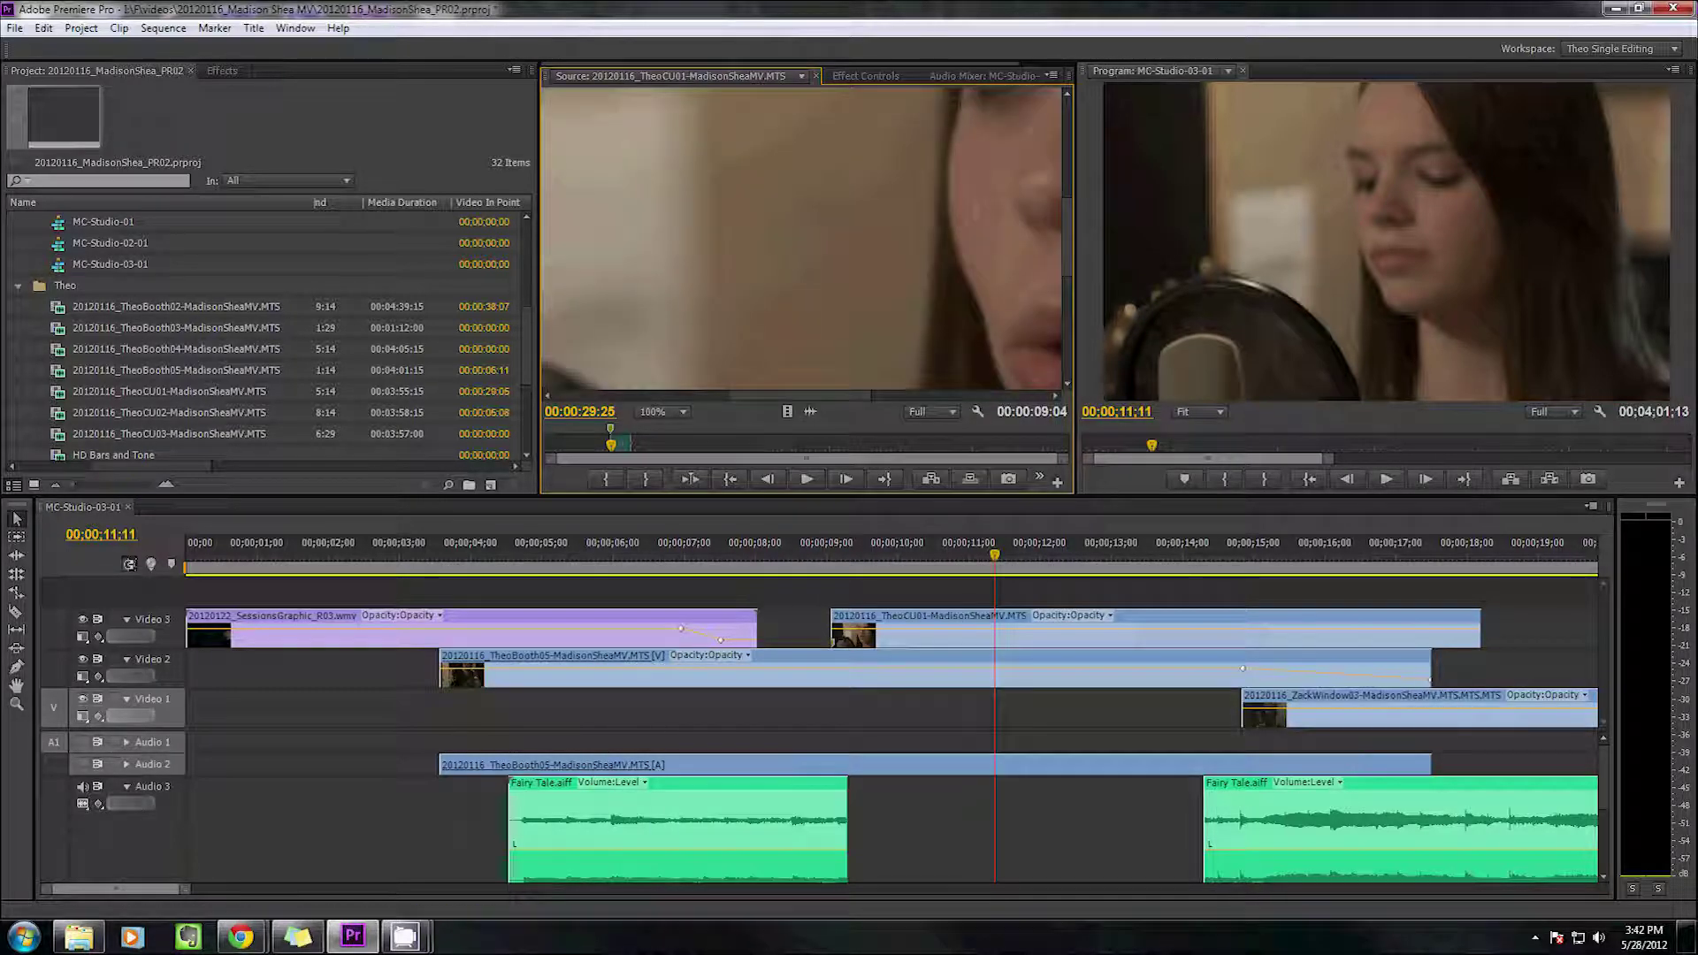
{"action": "key", "text": "space"}
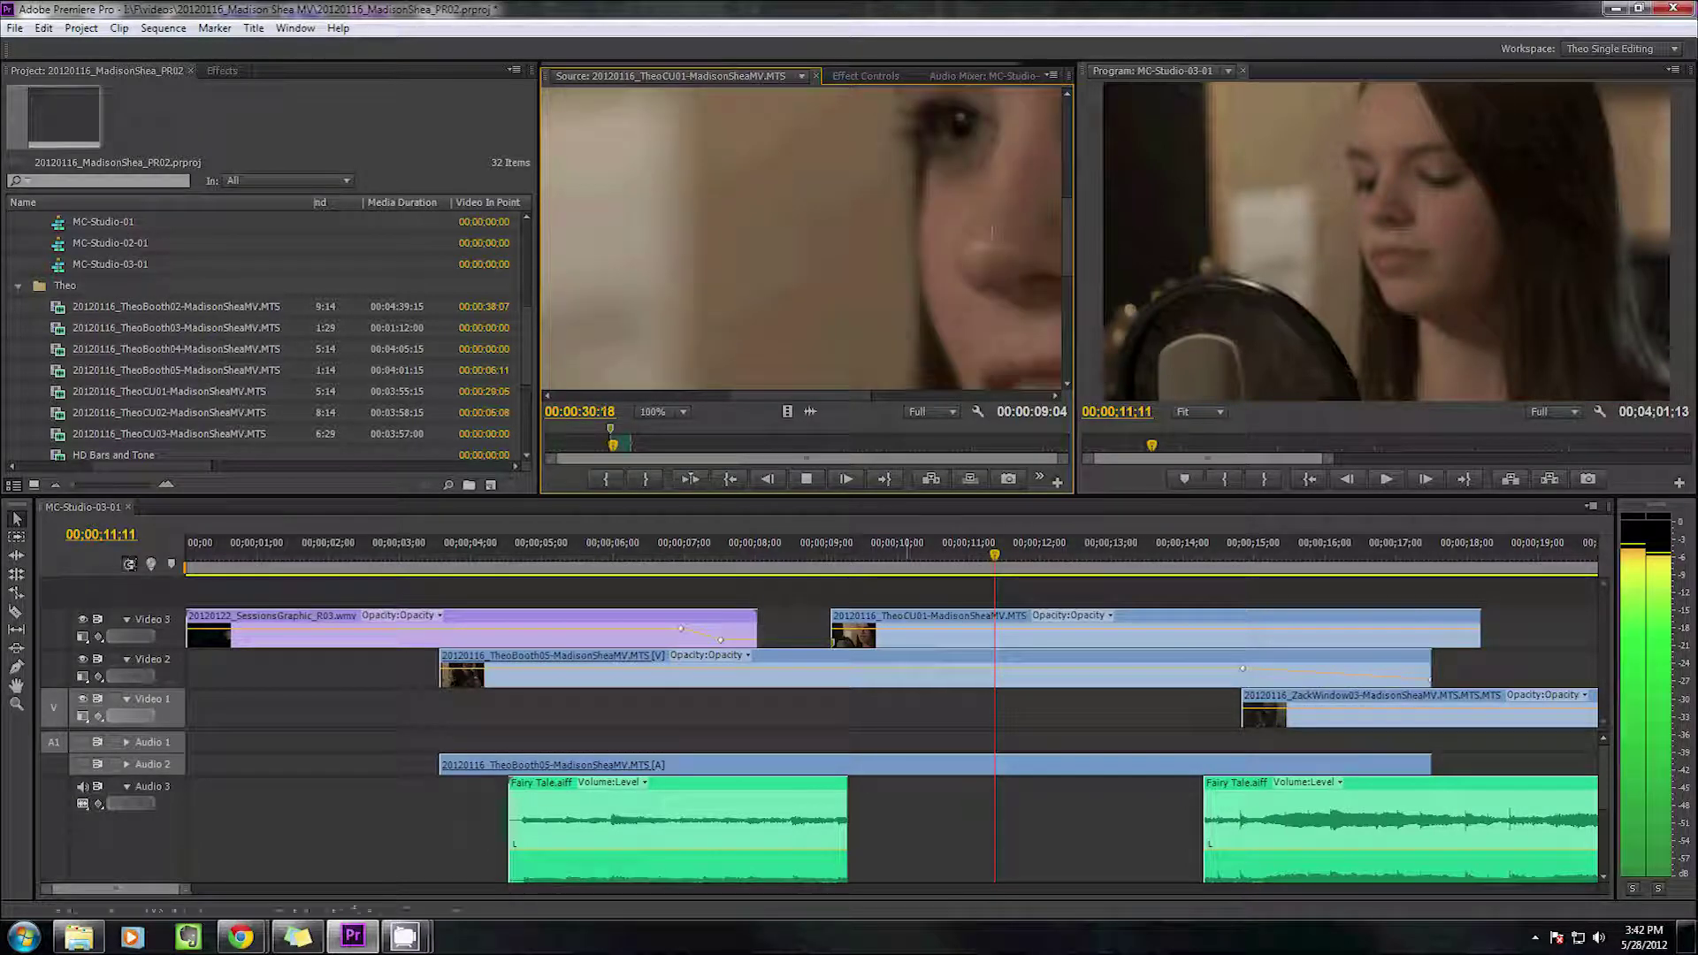
Stop playback at 00:00:30:20 and pan the enlarged source image with the Hand tool to show more of the singer's face
{"action": "right_click", "coordinate": [992, 232]}
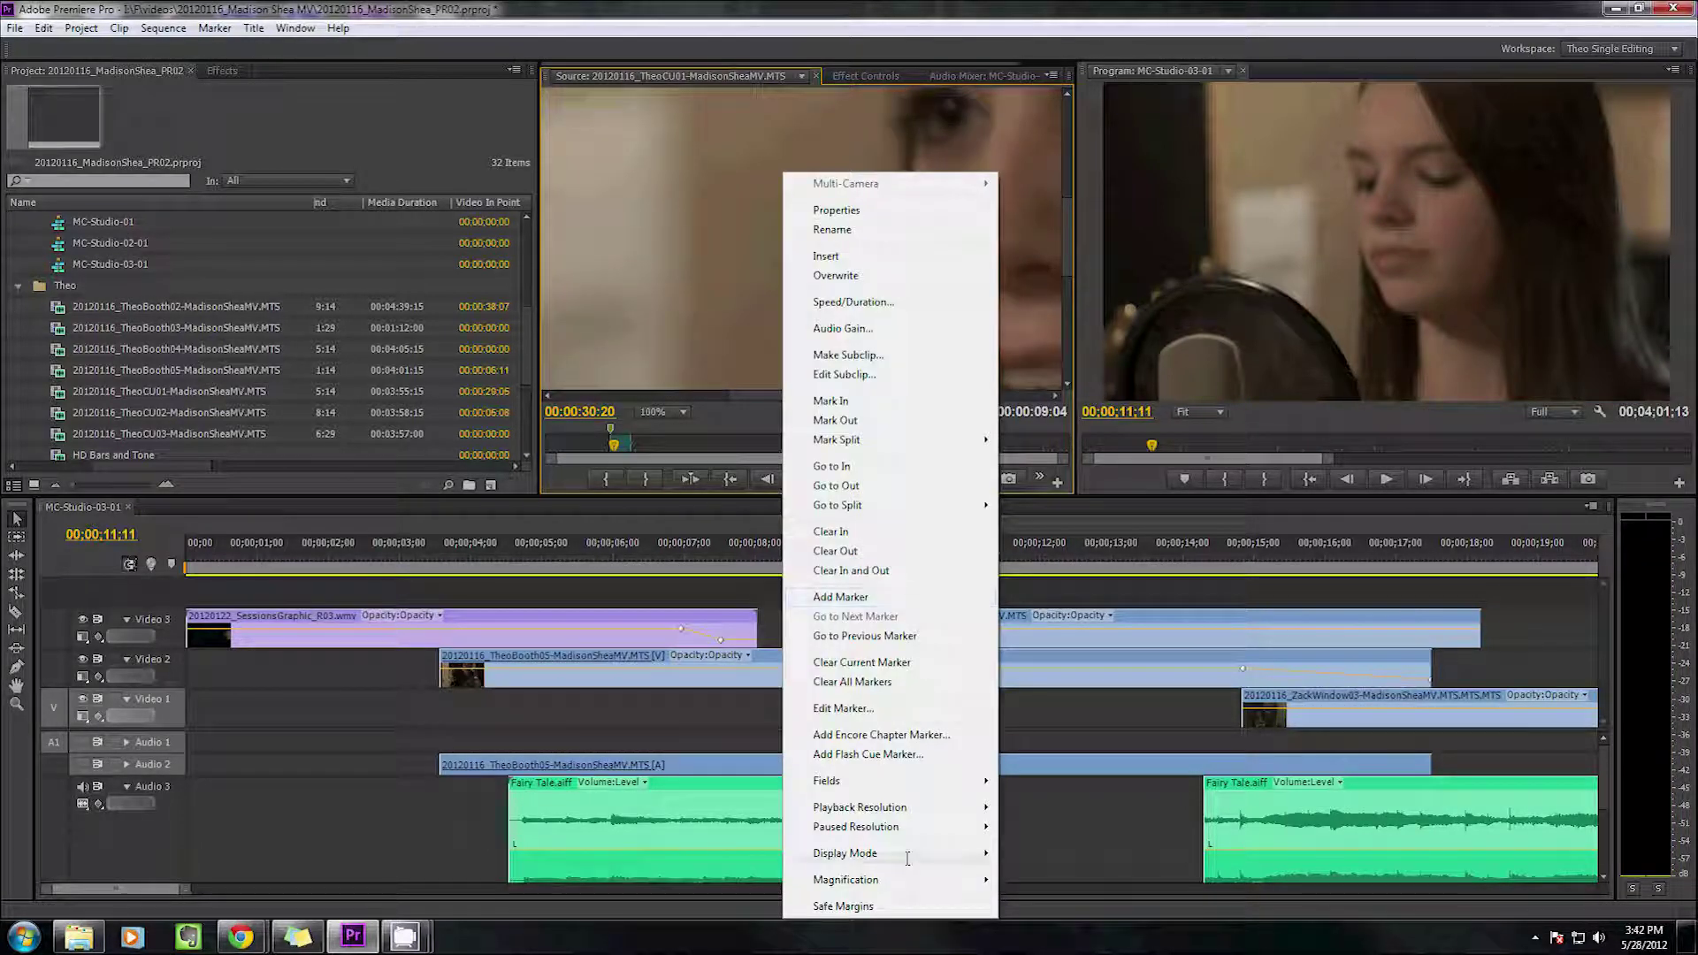
{"action": "key", "text": "Escape"}
{"action": "key", "text": "h"}
{"action": "left_click_drag", "start_coordinate": [1052, 172], "coordinate": [946, 189]}
{"action": "key", "text": "v"}
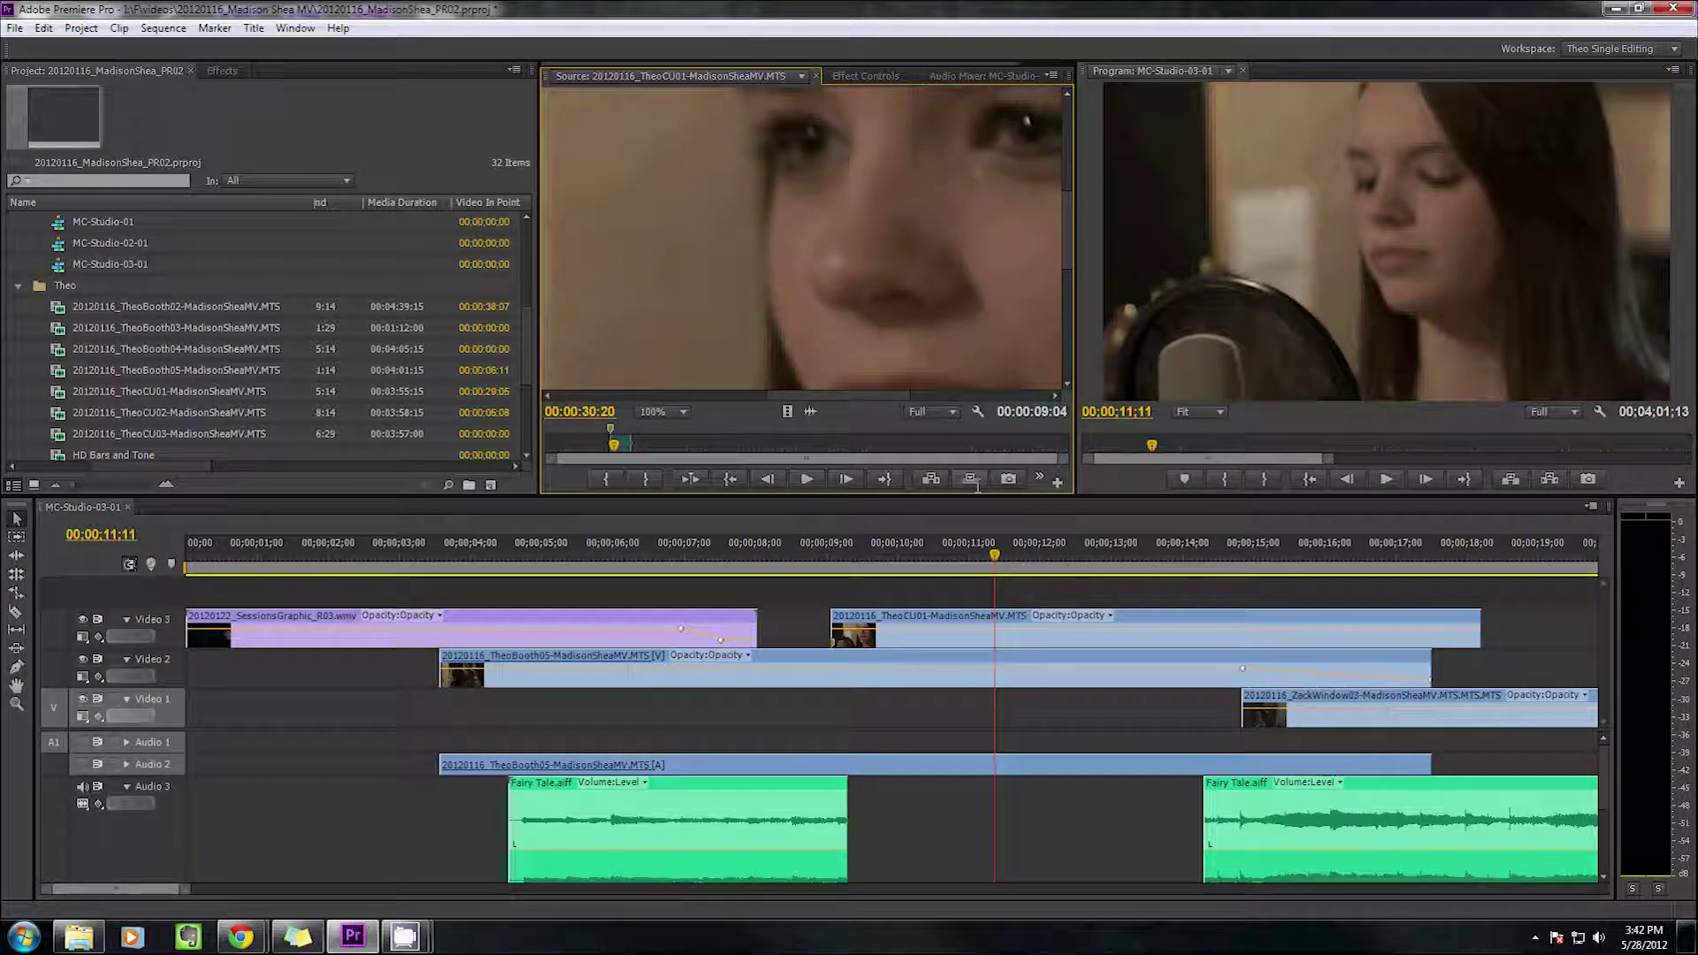
Set the Source Monitor magnification back to Fit
{"action": "right_click", "coordinate": [841, 201]}
{"action": "mouse_move", "coordinate": [902, 880]}
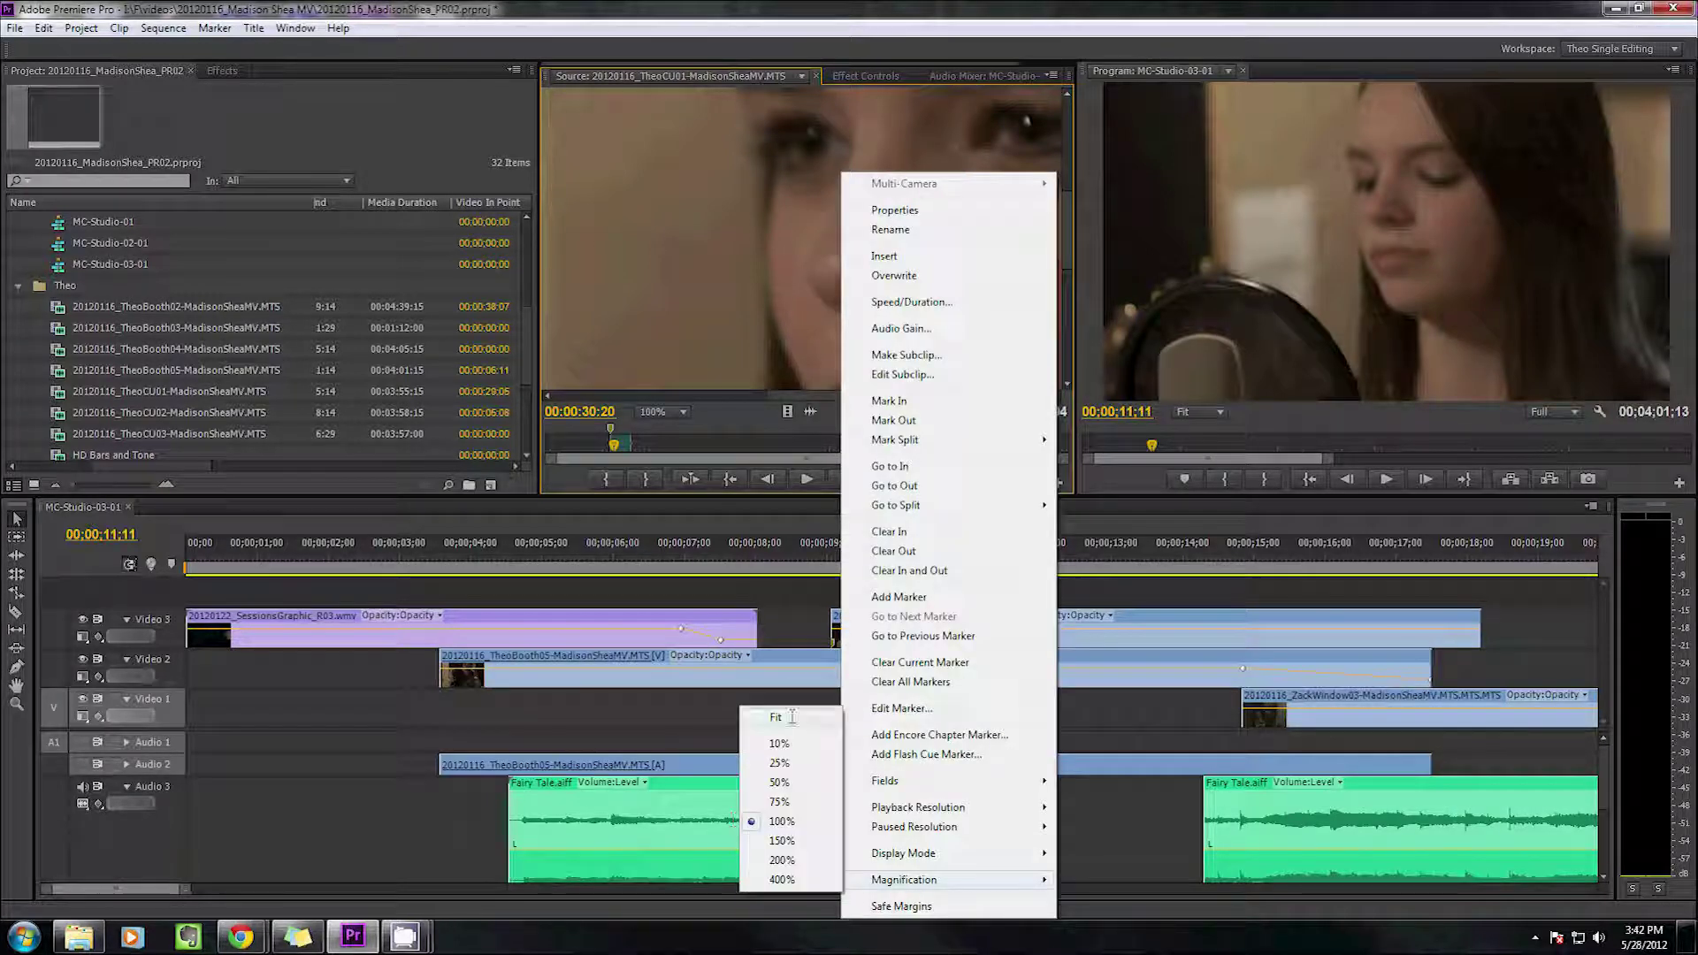
{"action": "left_click", "coordinate": [777, 717]}
{"action": "right_click", "coordinate": [891, 175]}
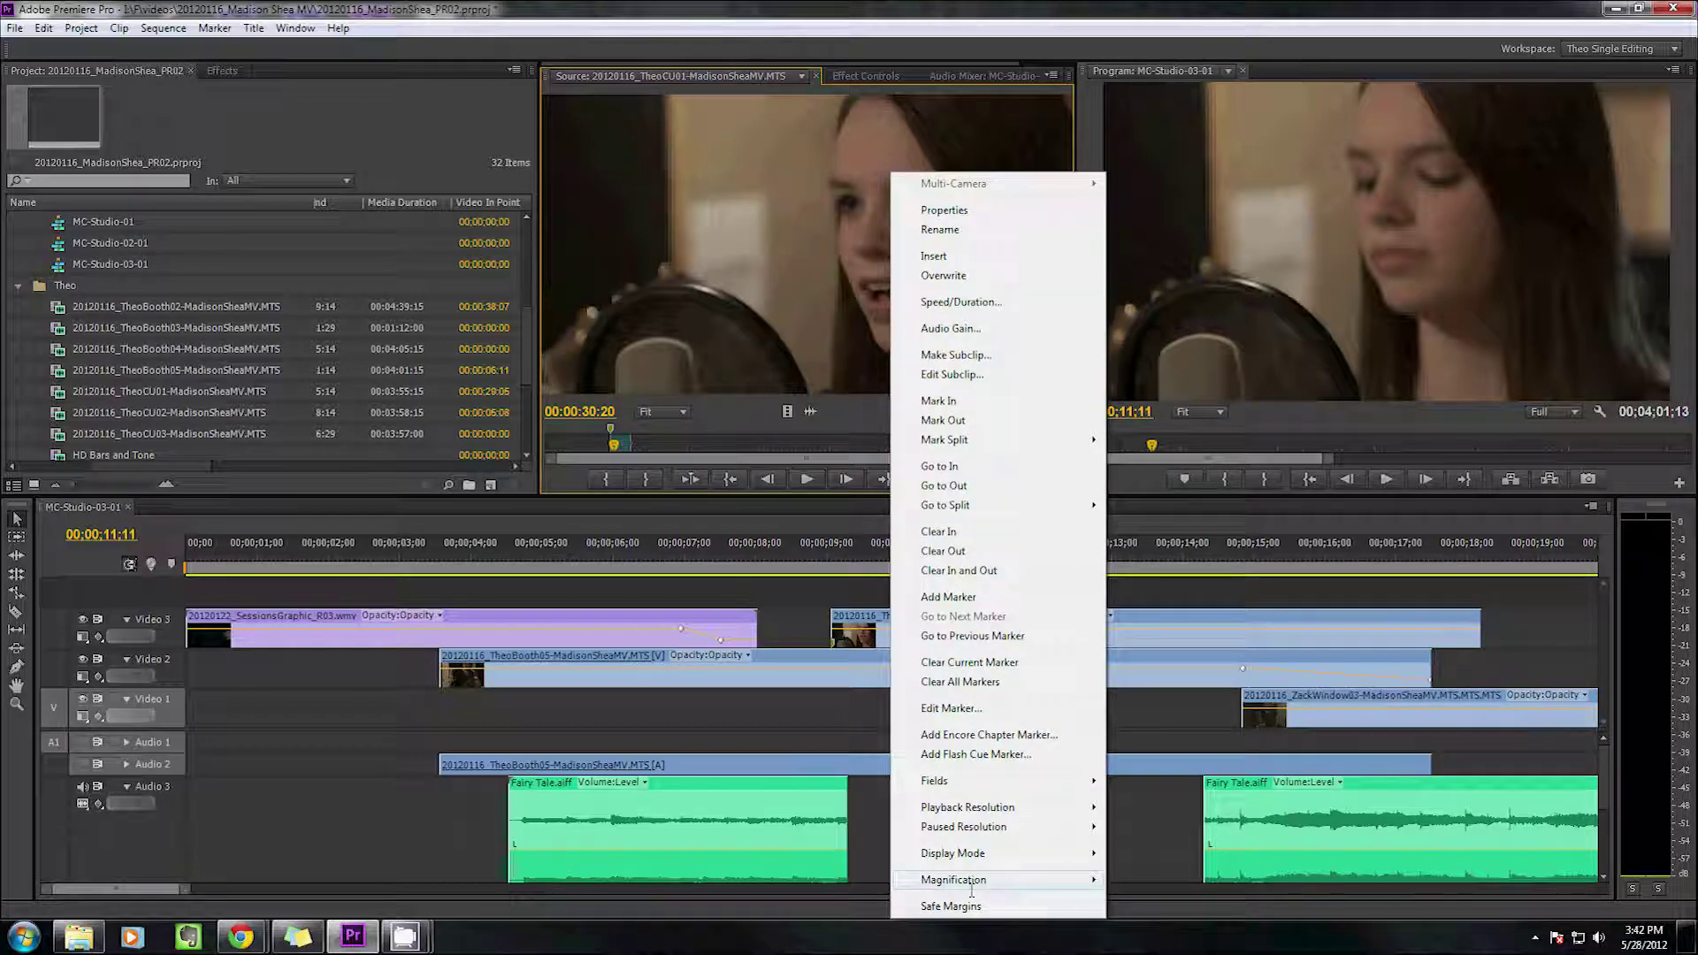
{"action": "left_click", "coordinate": [776, 477]}
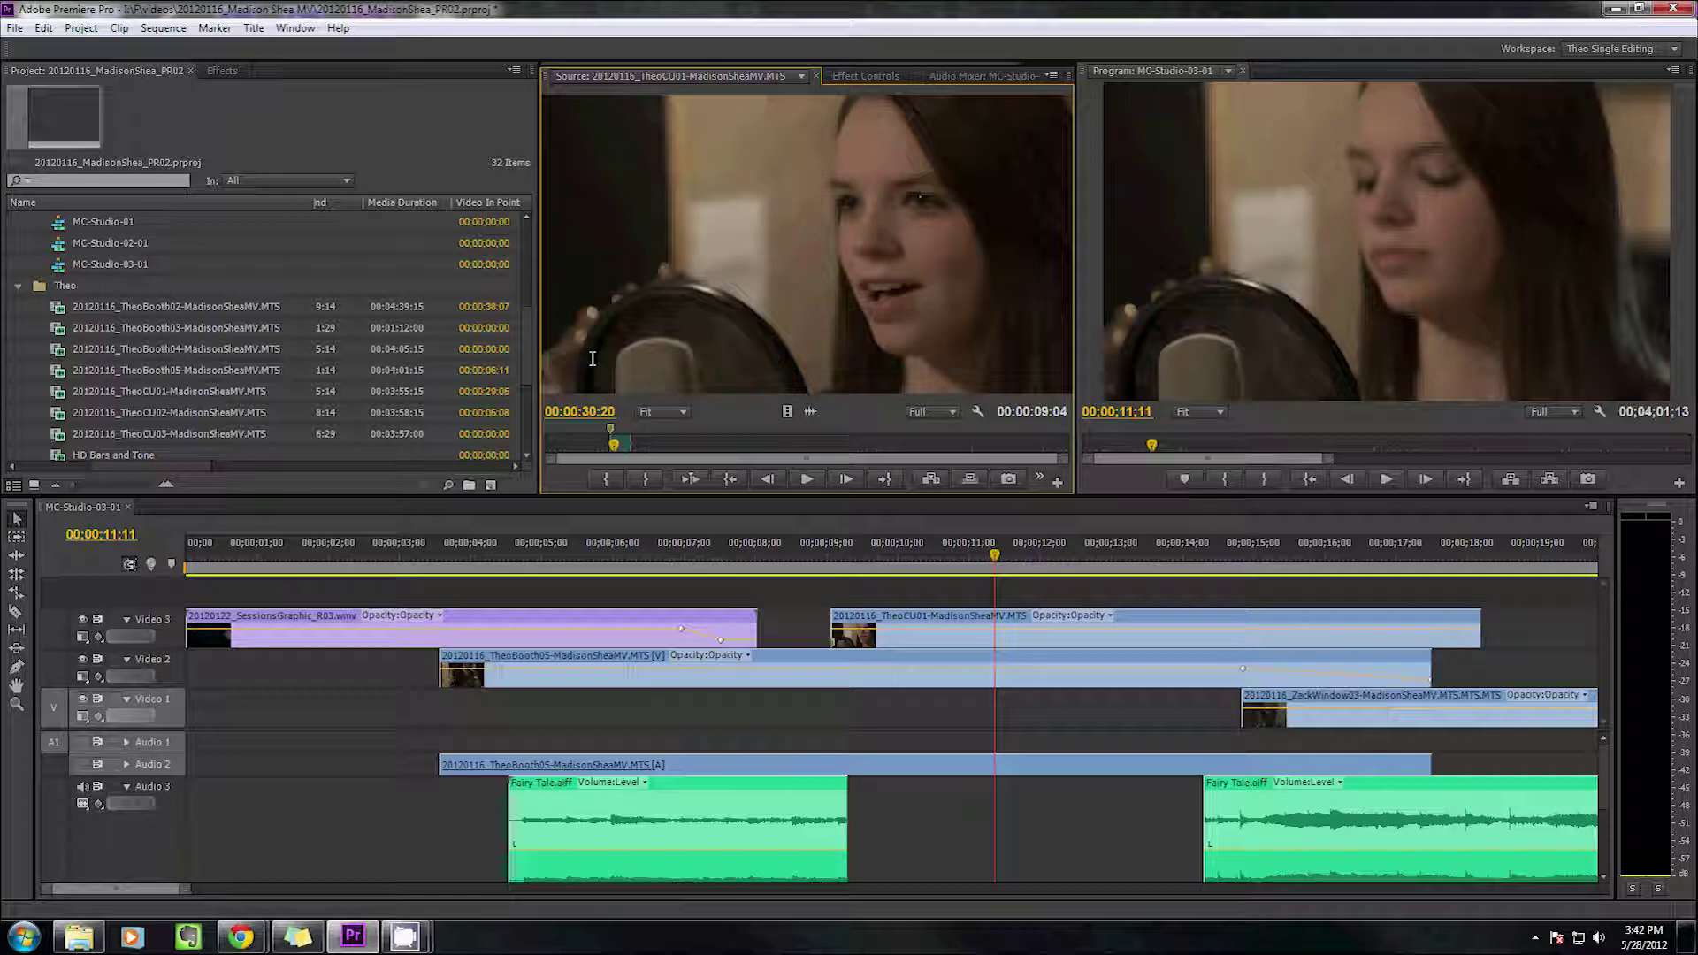
Play the source clip briefly, and switch the playhead position display to a frame count and back to timecode
{"action": "key", "text": "space"}
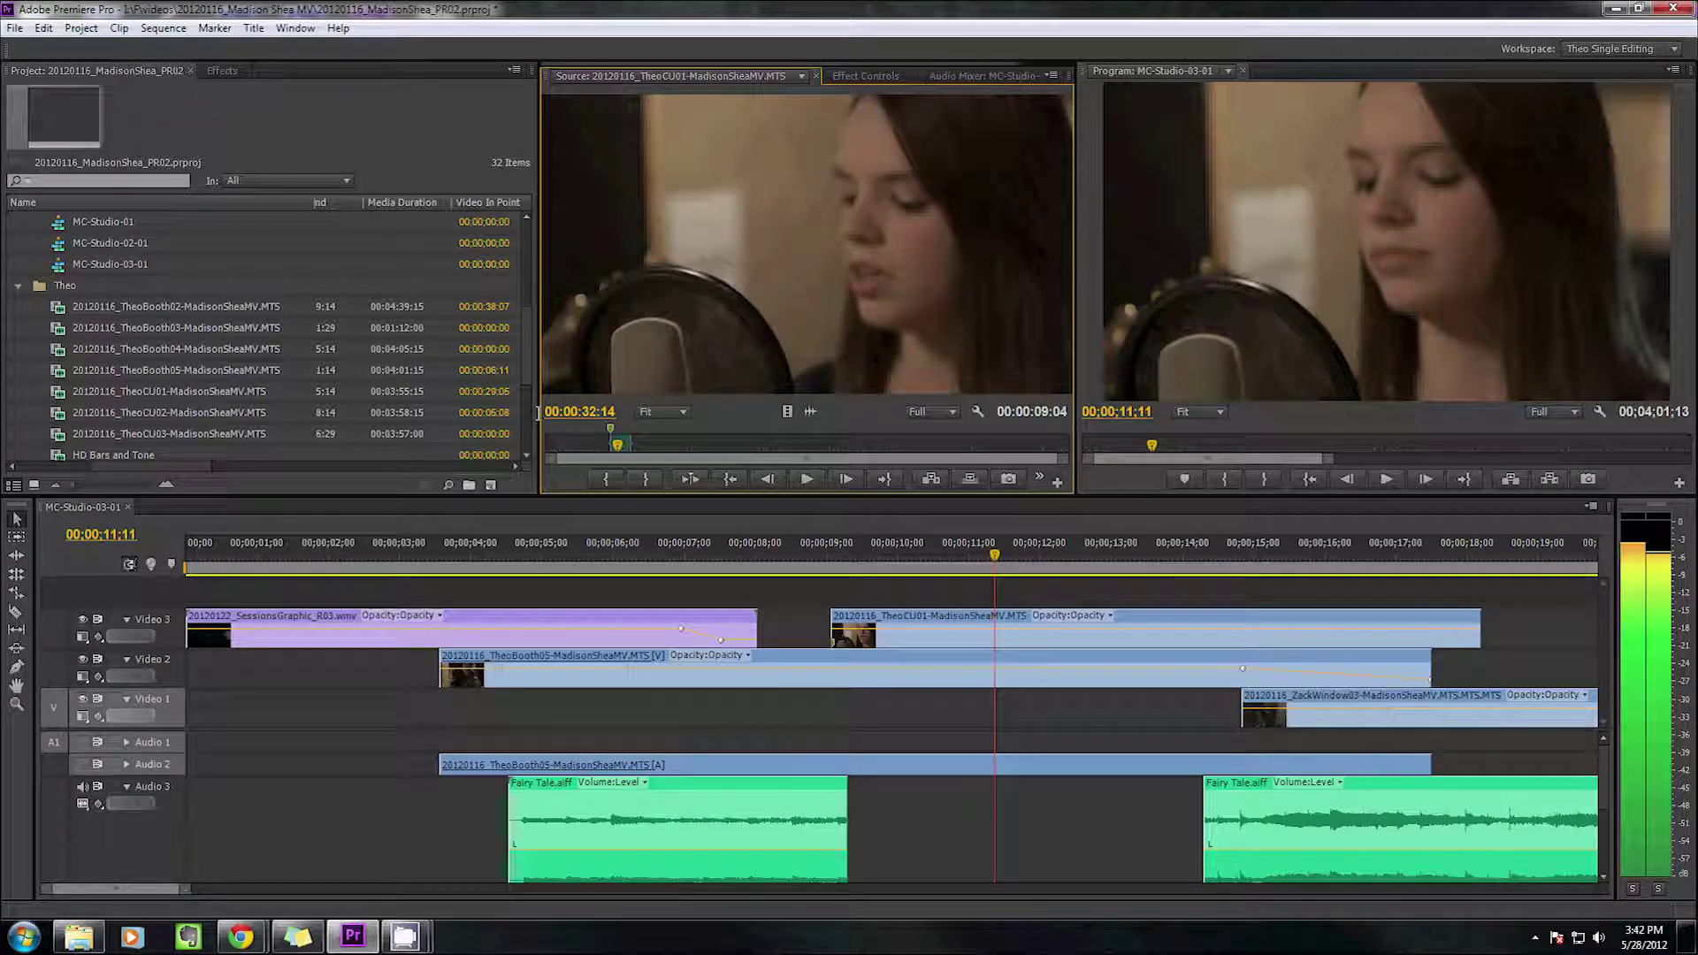
{"action": "key", "text": "space"}
{"action": "left_click", "coordinate": [566, 412], "text": "ctrl"}
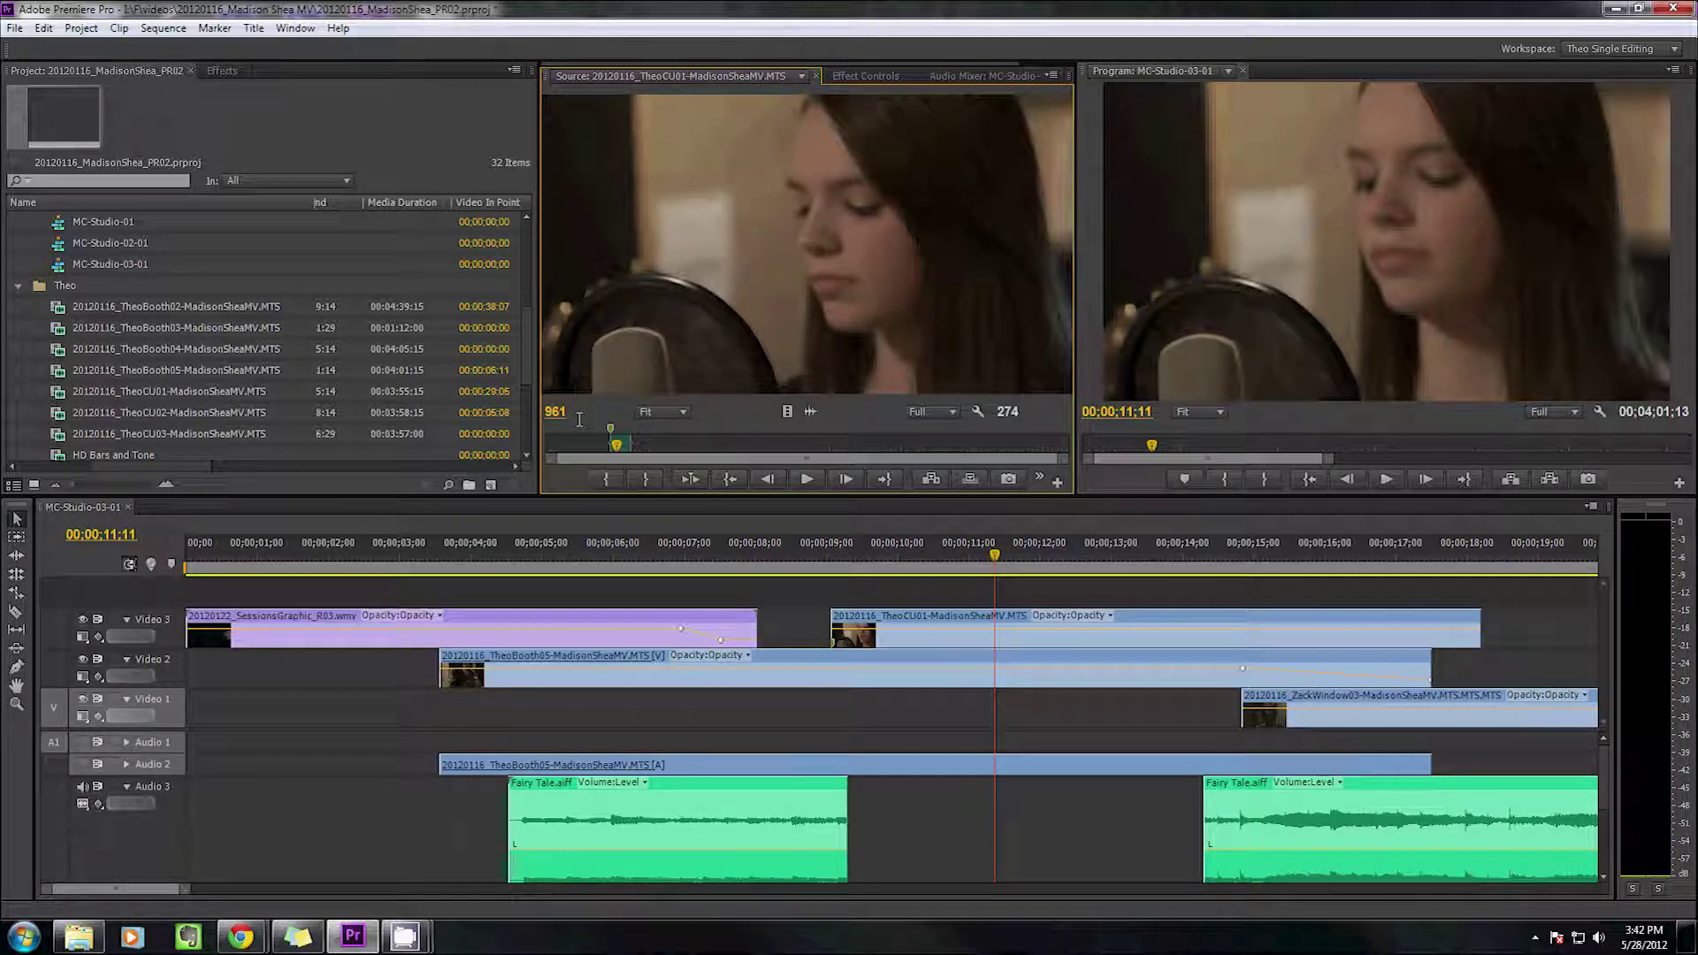
{"action": "left_click", "coordinate": [573, 413], "text": "ctrl"}
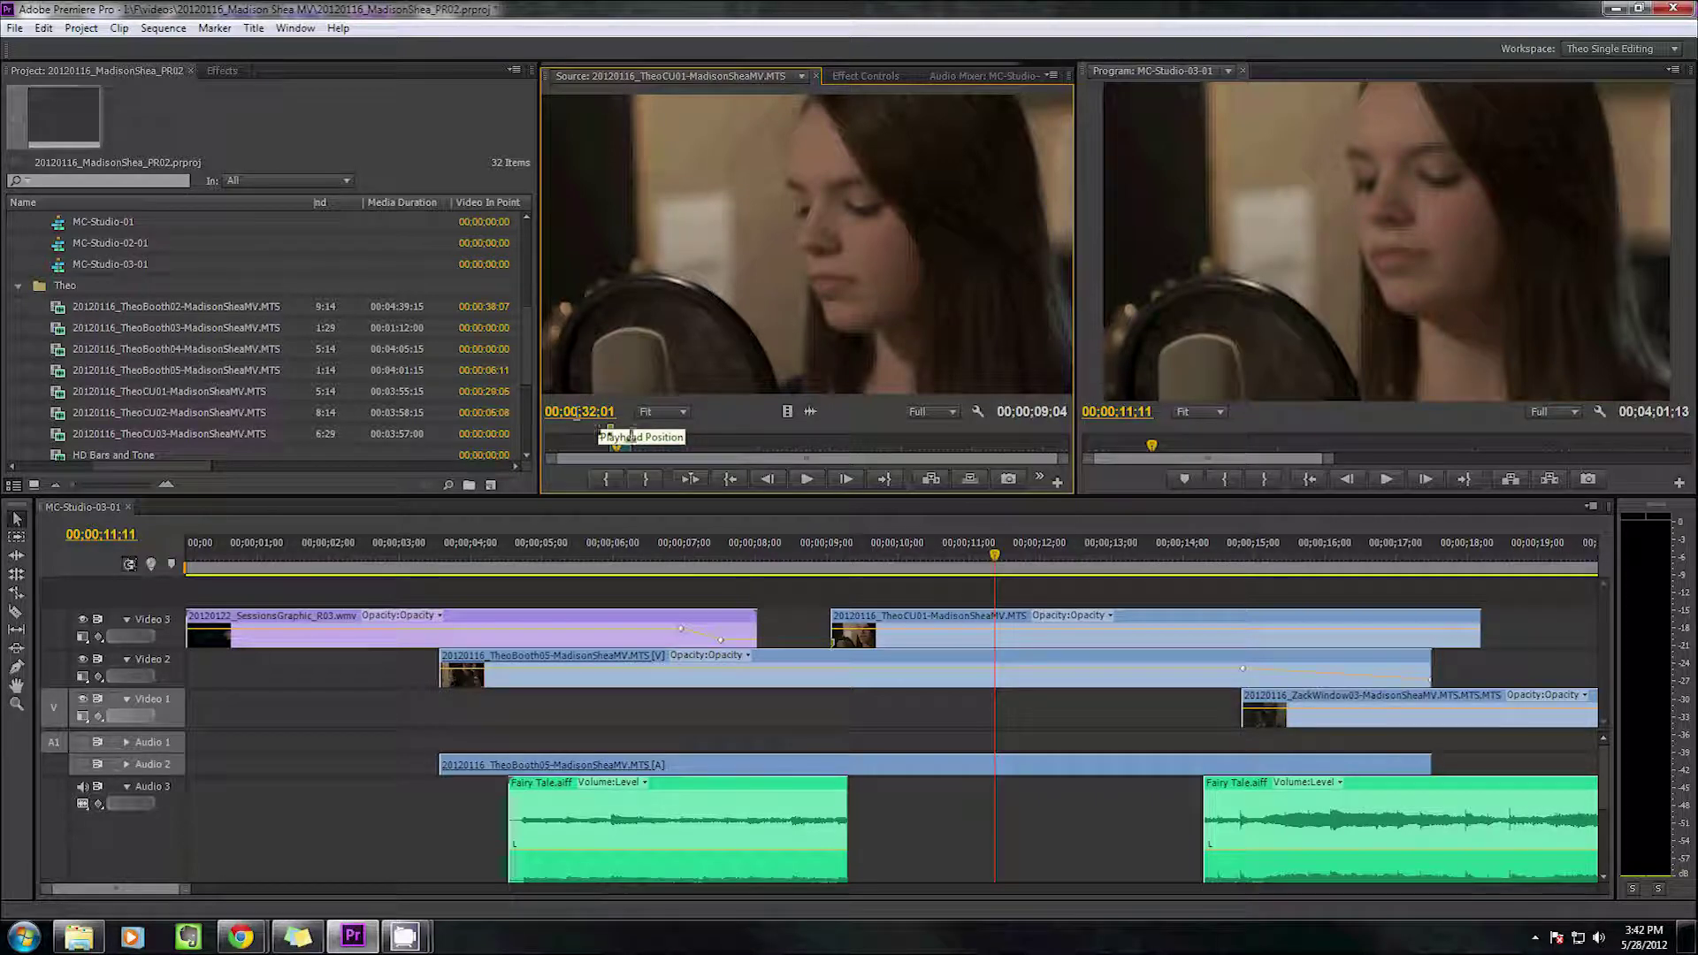
Switch the source playhead position display to feet and frames and scrub the clip to 28+27
{"action": "left_click", "coordinate": [587, 413], "text": "ctrl"}
{"action": "left_click", "coordinate": [586, 413], "text": "ctrl"}
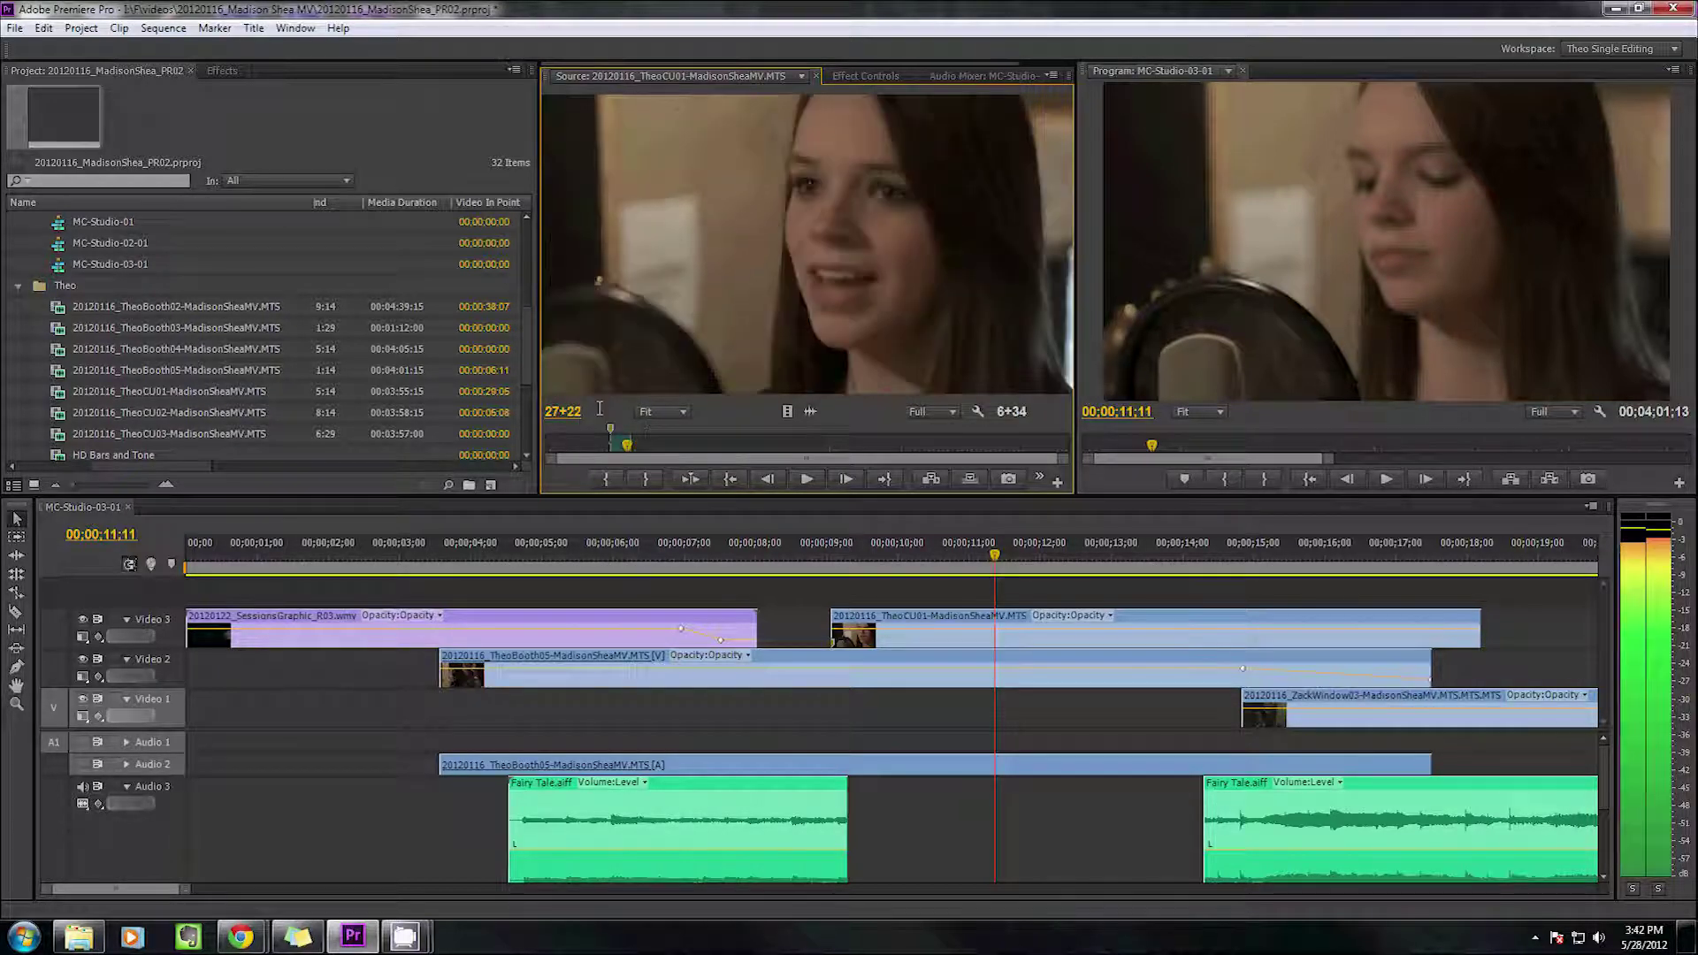
{"action": "mouse_move", "coordinate": [595, 409]}
{"action": "left_mouse_down"}
{"action": "mouse_move", "coordinate": [624, 459]}
{"action": "mouse_move", "coordinate": [590, 405]}
{"action": "left_mouse_up"}
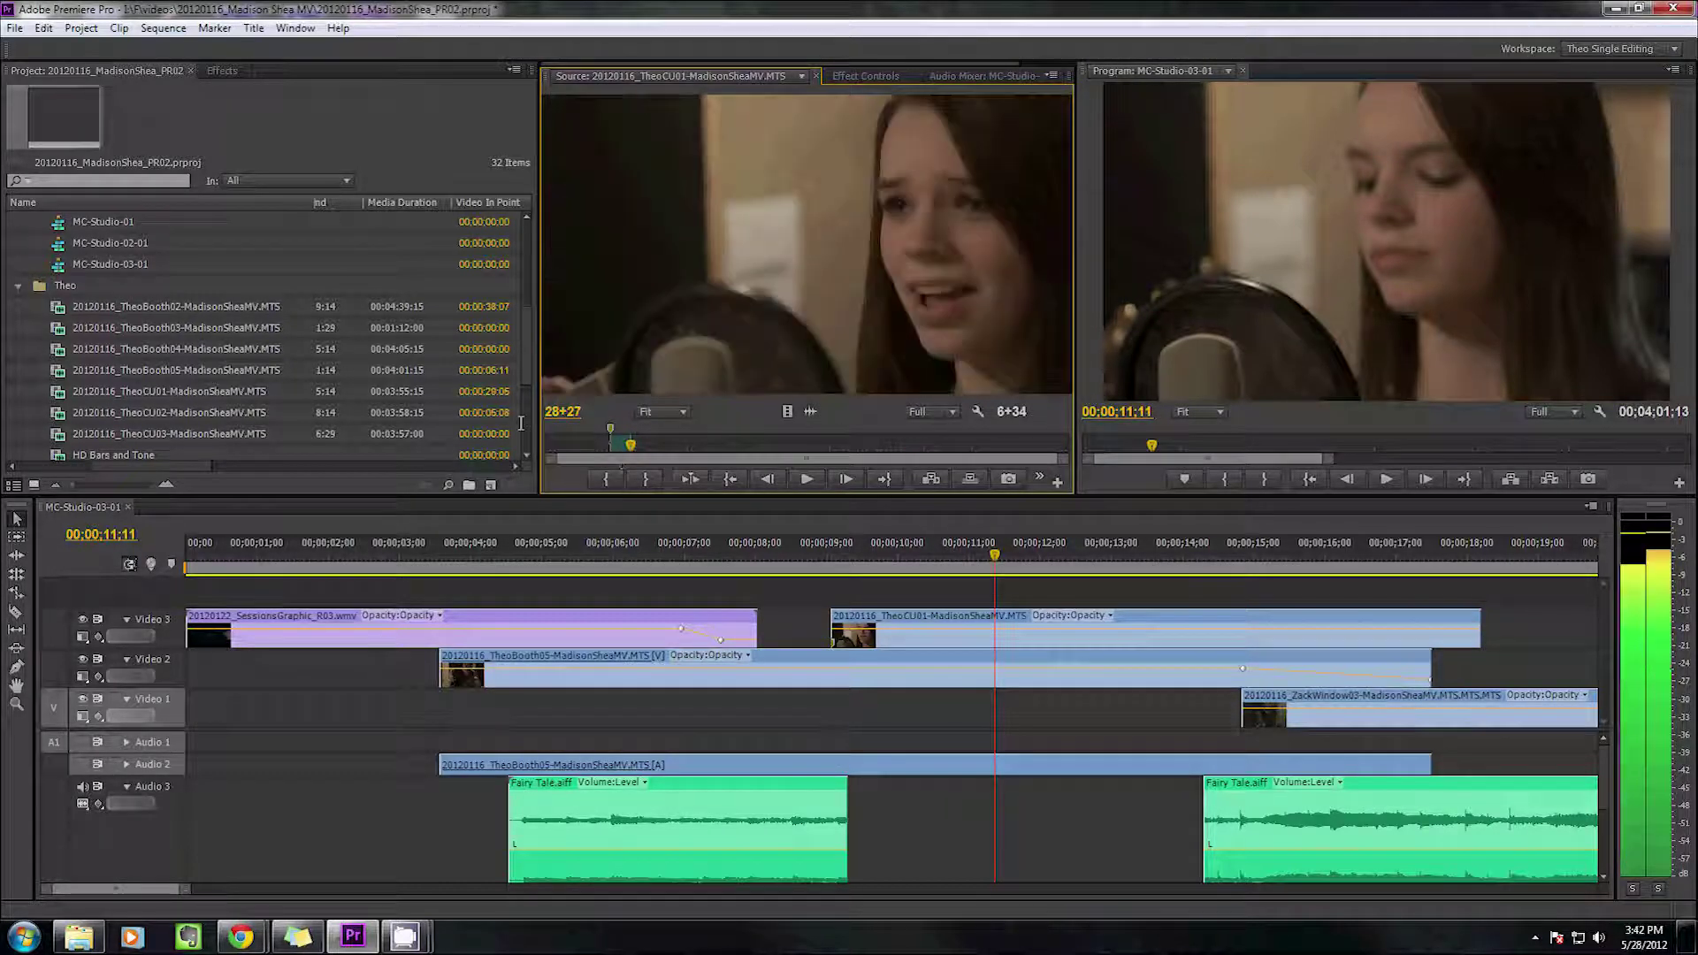
Cycle the source position display through the other feet-and-frames format, scrub the clip, and return the display to timecode
{"action": "left_click", "coordinate": [571, 413], "text": "ctrl"}
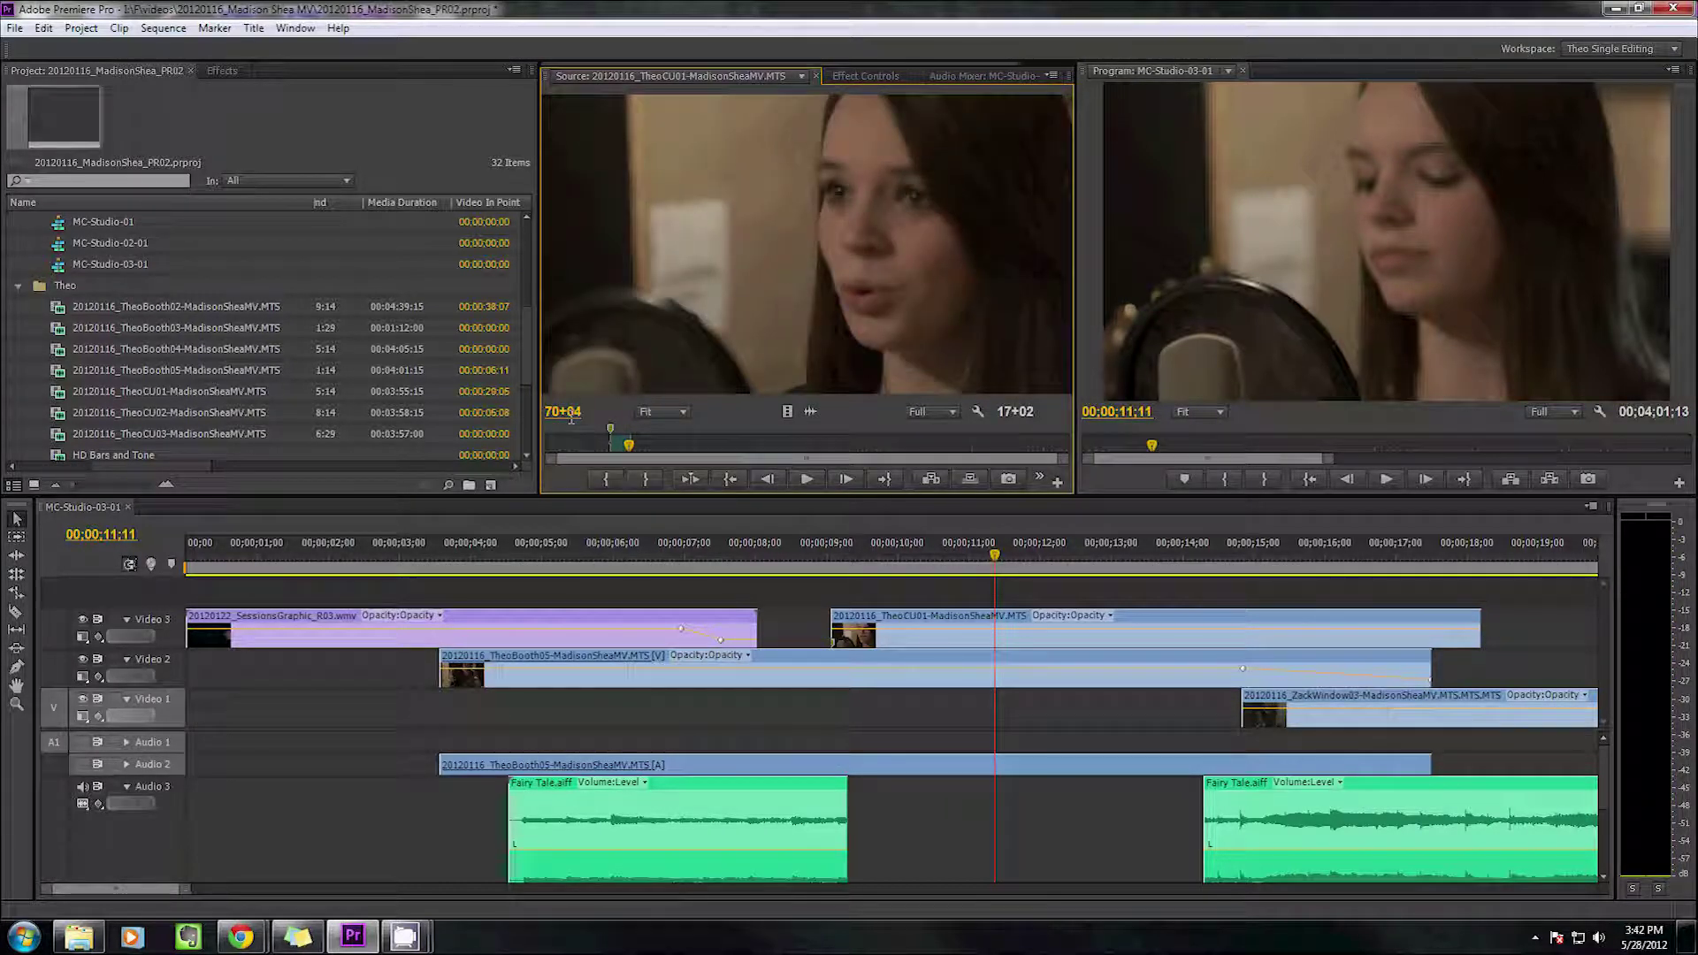
{"action": "left_click", "coordinate": [571, 413], "text": "ctrl"}
{"action": "left_click_drag", "start_coordinate": [573, 416], "coordinate": [647, 413]}
{"action": "left_click", "coordinate": [563, 415], "text": "ctrl"}
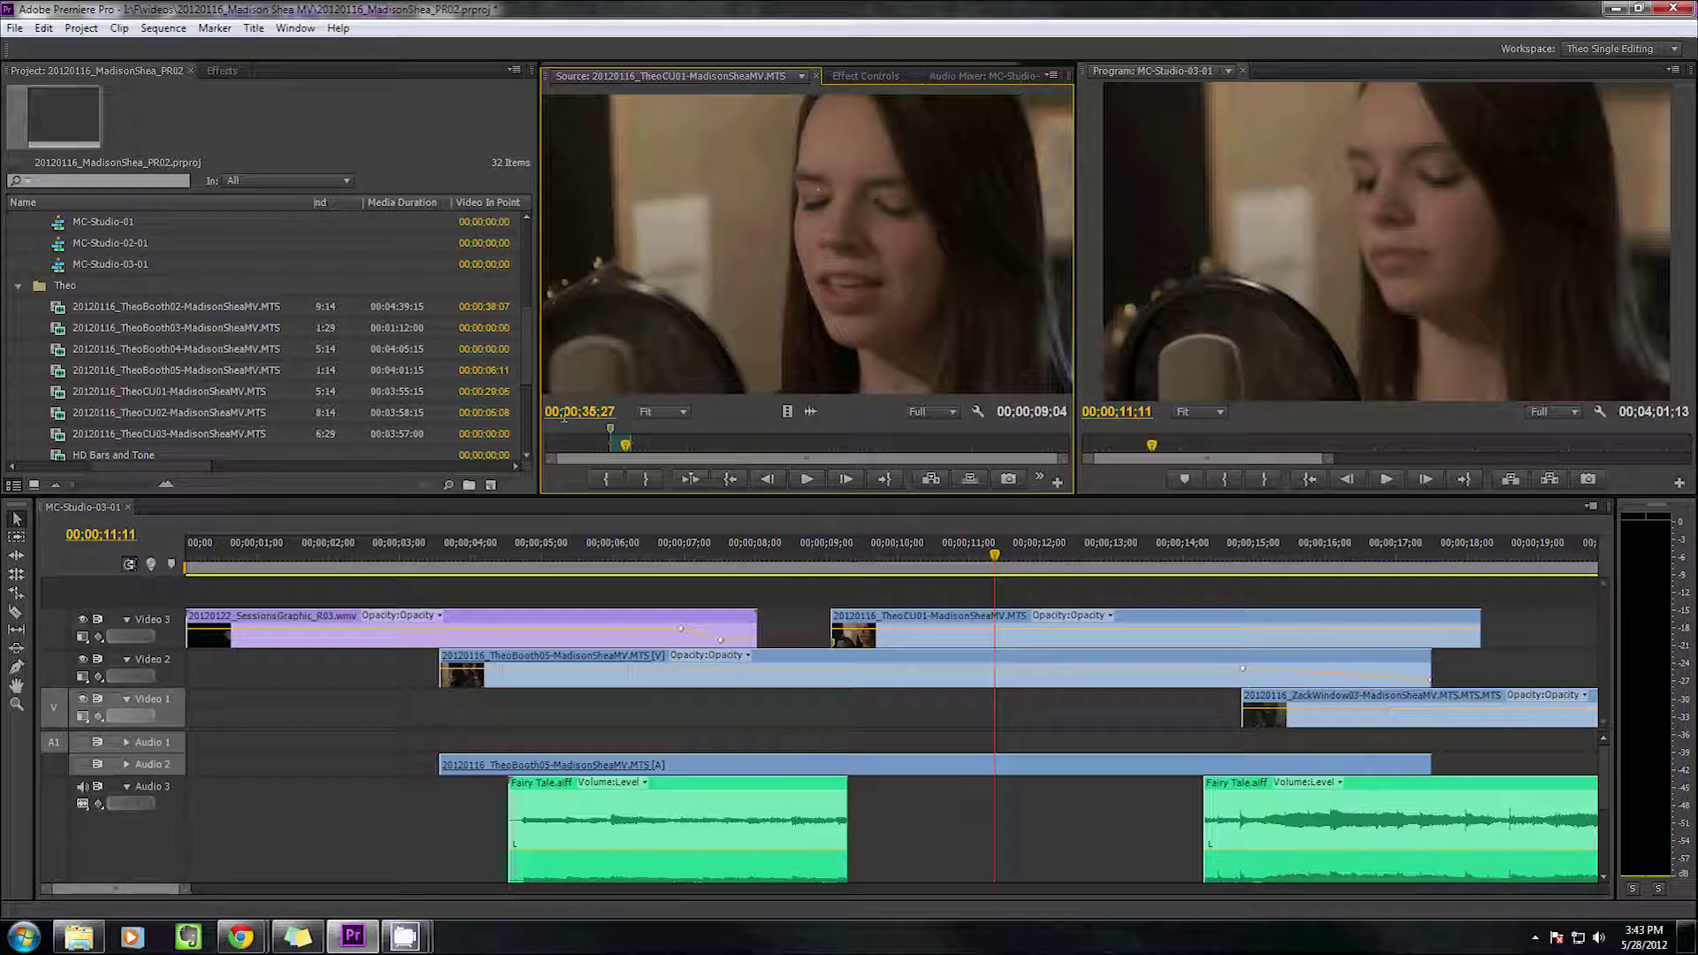
Scrub the source clip's playhead back and forth, ending at 00:00:39:00
{"action": "left_click_drag", "start_coordinate": [621, 444], "coordinate": [623, 444]}
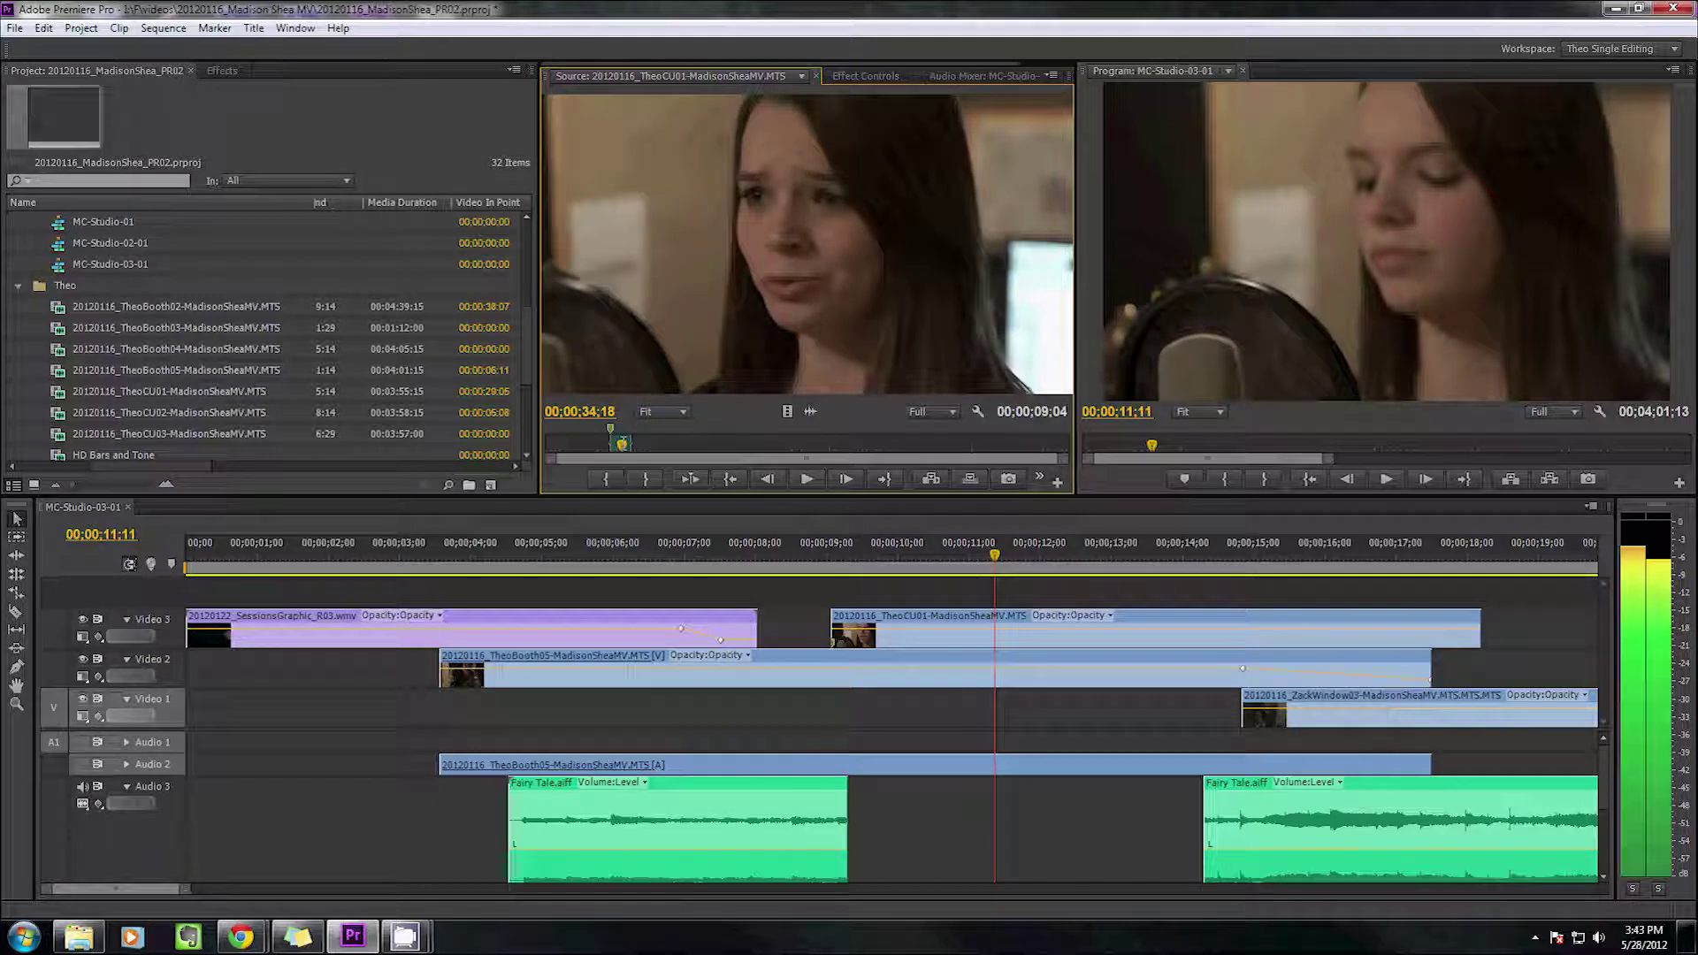
{"action": "left_click_drag", "start_coordinate": [622, 440], "coordinate": [632, 442]}
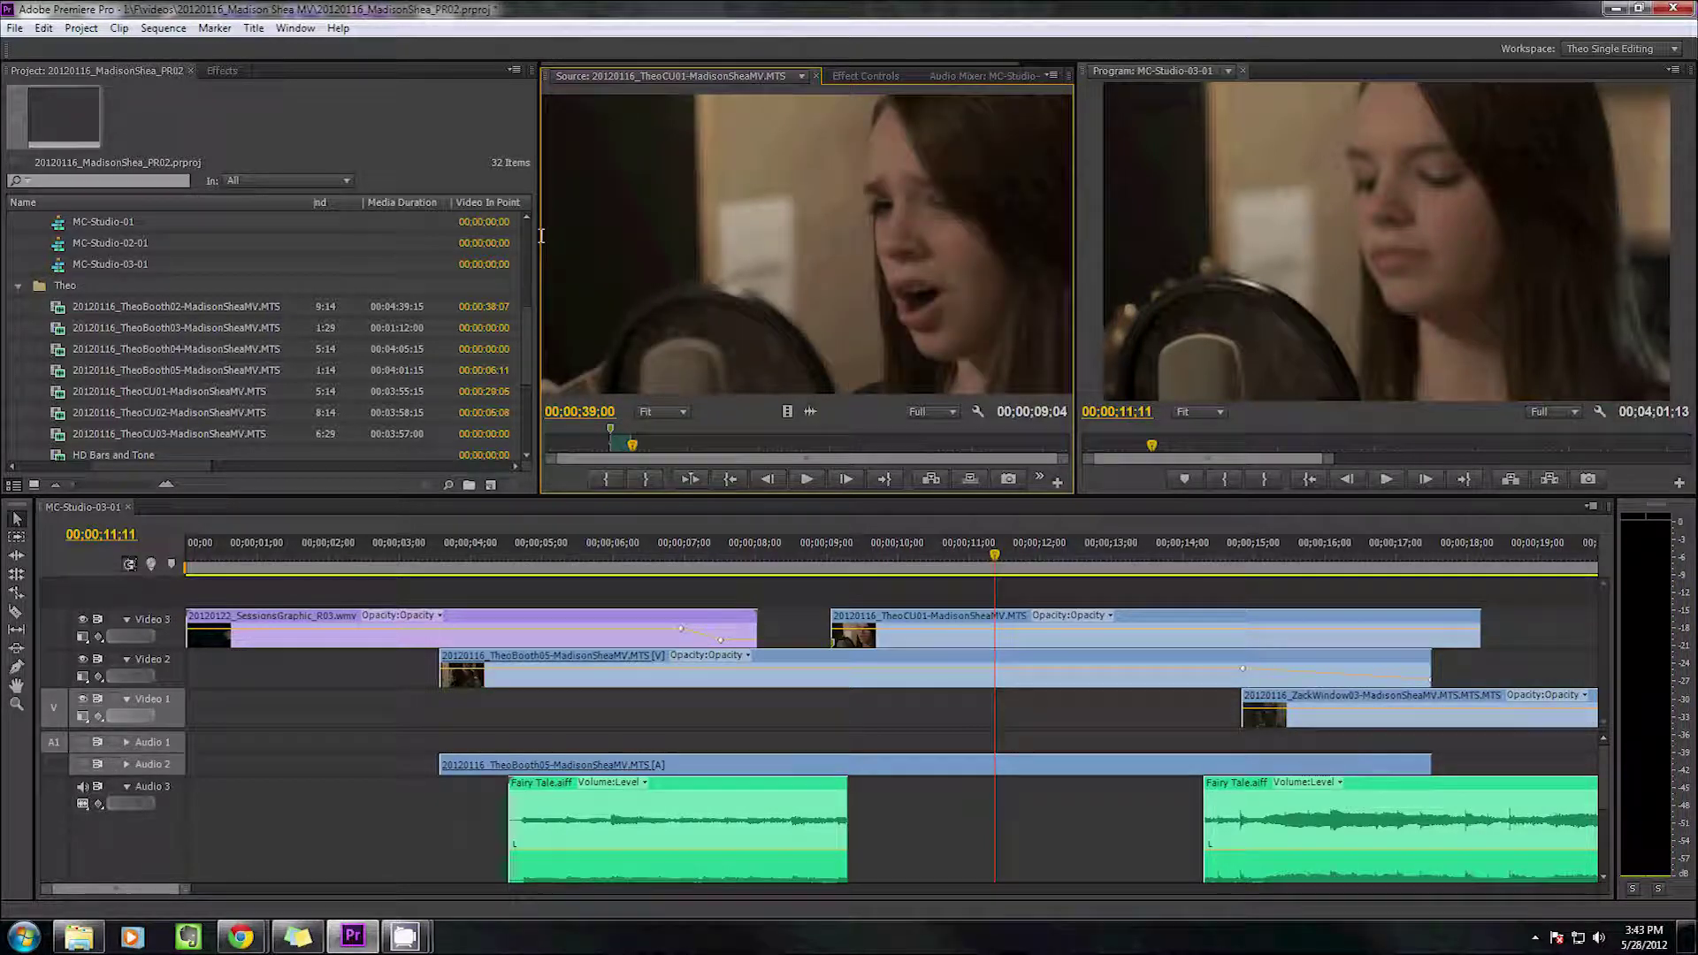
Try placing only the video of the source clip on the timeline, then undo the edit
{"action": "left_click", "coordinate": [681, 412]}
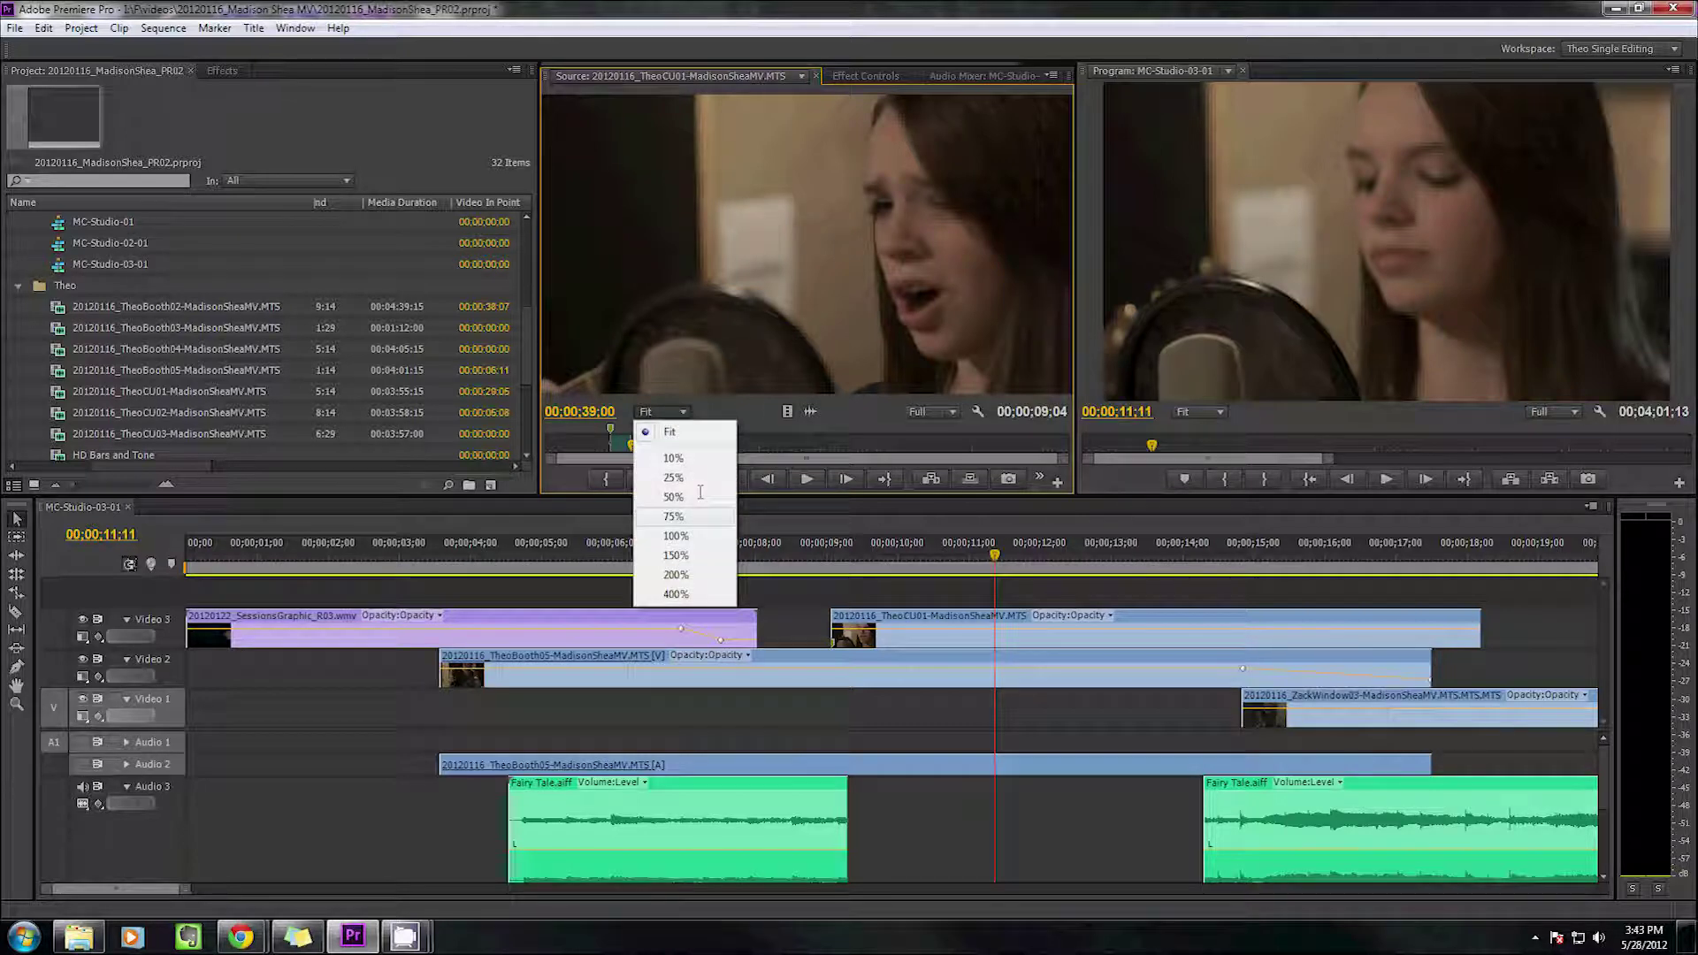
{"action": "left_click", "coordinate": [788, 414]}
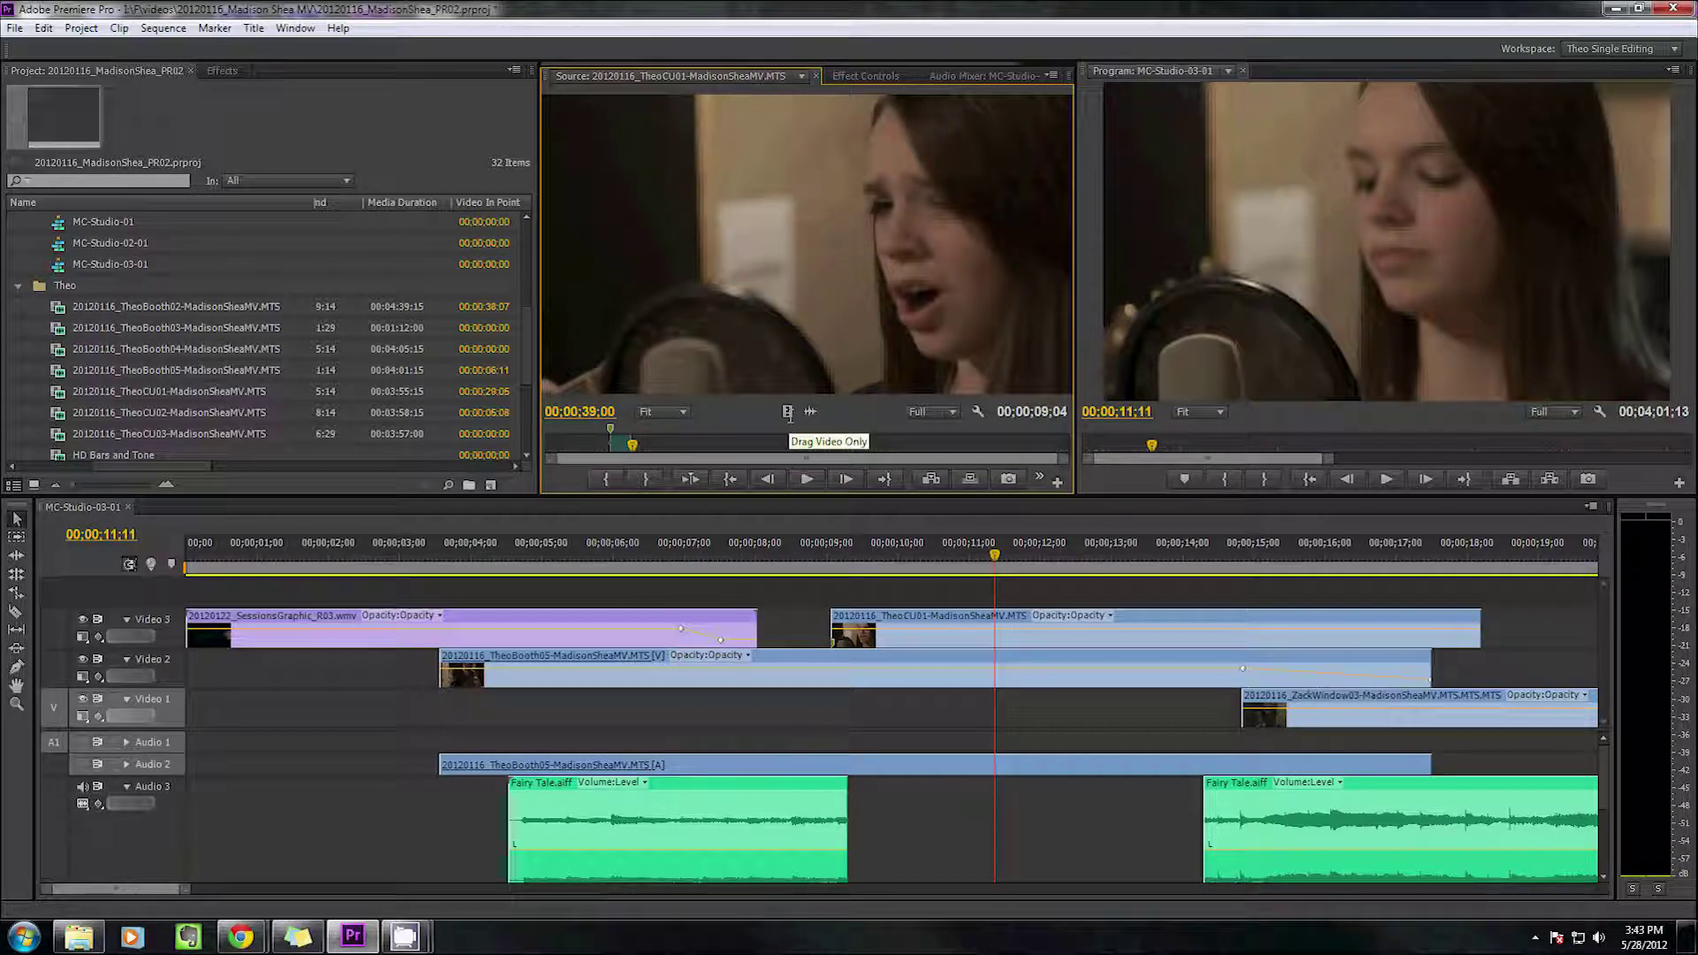
{"action": "left_click_drag", "start_coordinate": [788, 413], "coordinate": [760, 594]}
{"action": "key", "text": "ctrl+z"}
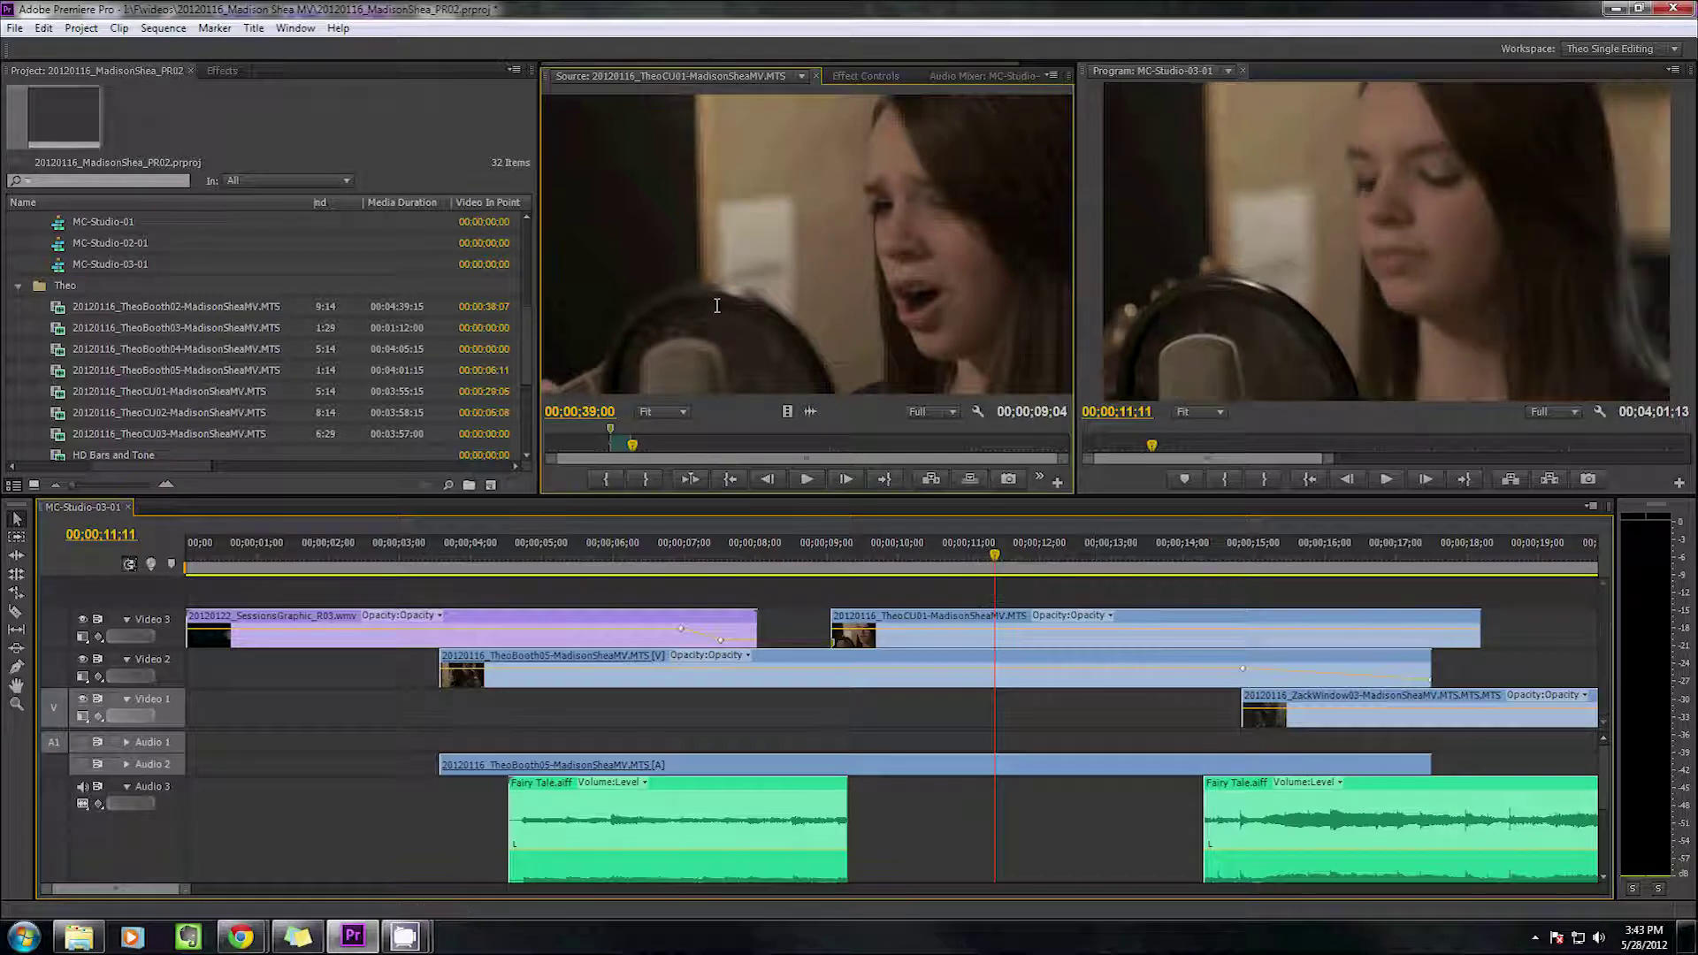
Clear the source clip's In and Out points, try placing the full clip on the timeline, and undo these changes
{"action": "left_click", "coordinate": [717, 306]}
{"action": "key", "text": "ctrl+shift+x"}
{"action": "left_click_drag", "start_coordinate": [718, 498], "coordinate": [811, 619]}
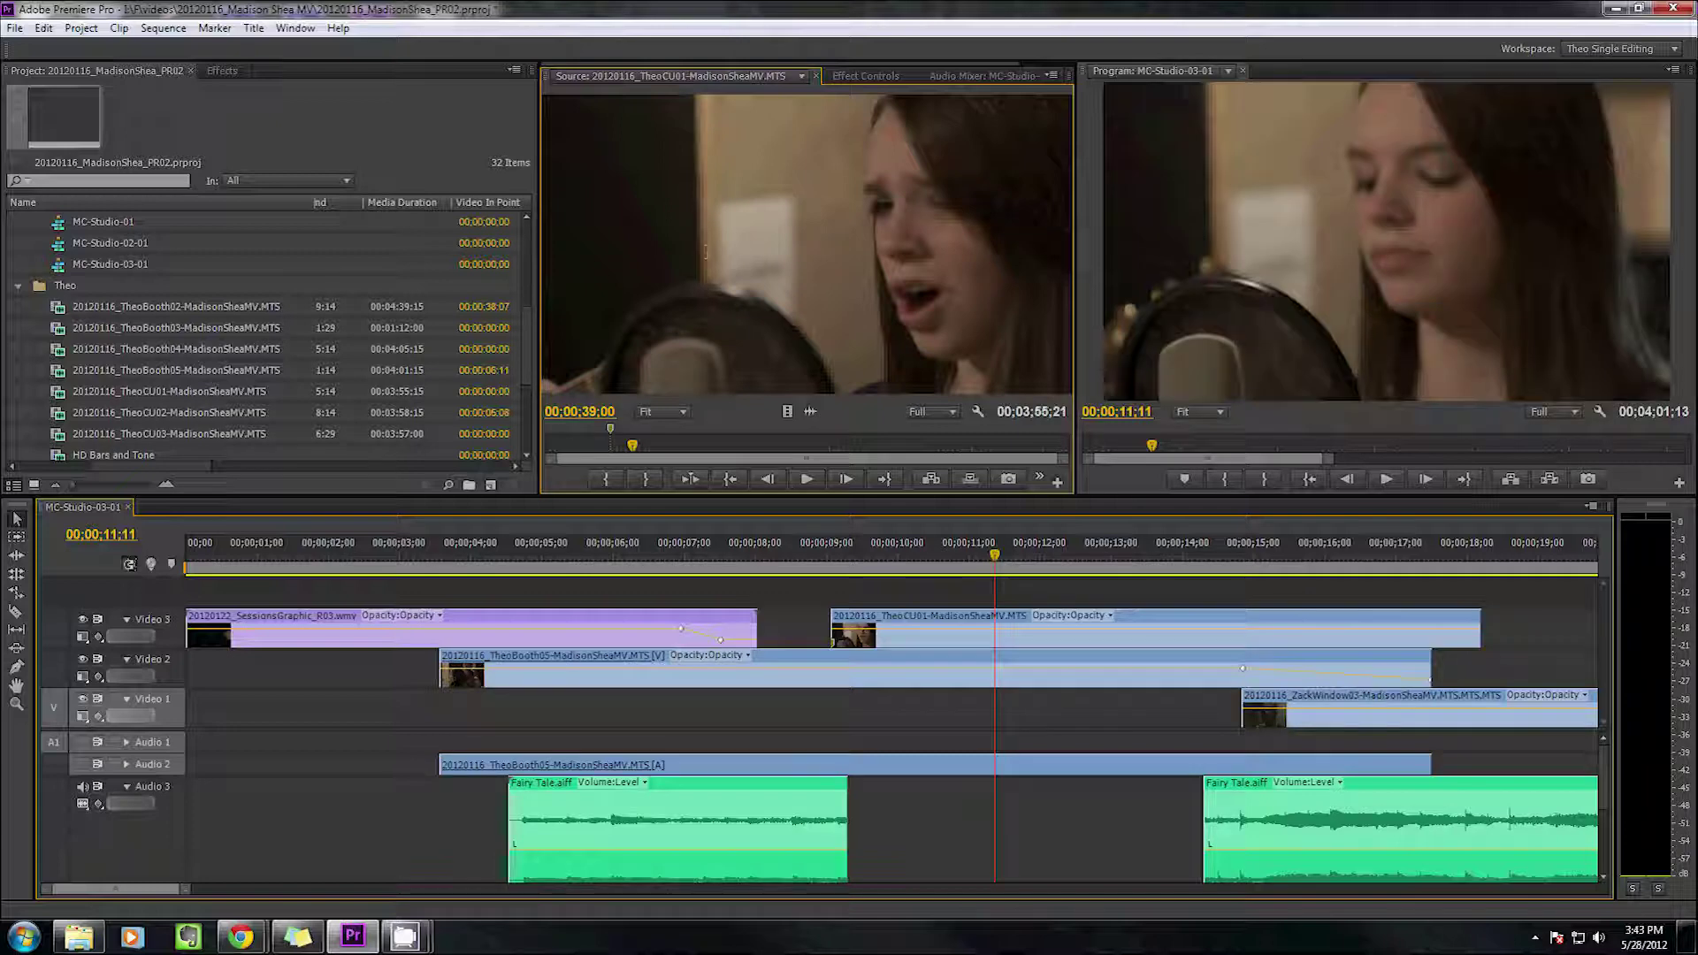
{"action": "key", "text": "ctrl+z"}
{"action": "left_click_drag", "start_coordinate": [740, 666], "coordinate": [480, 738]}
{"action": "key", "text": "ctrl+z"}
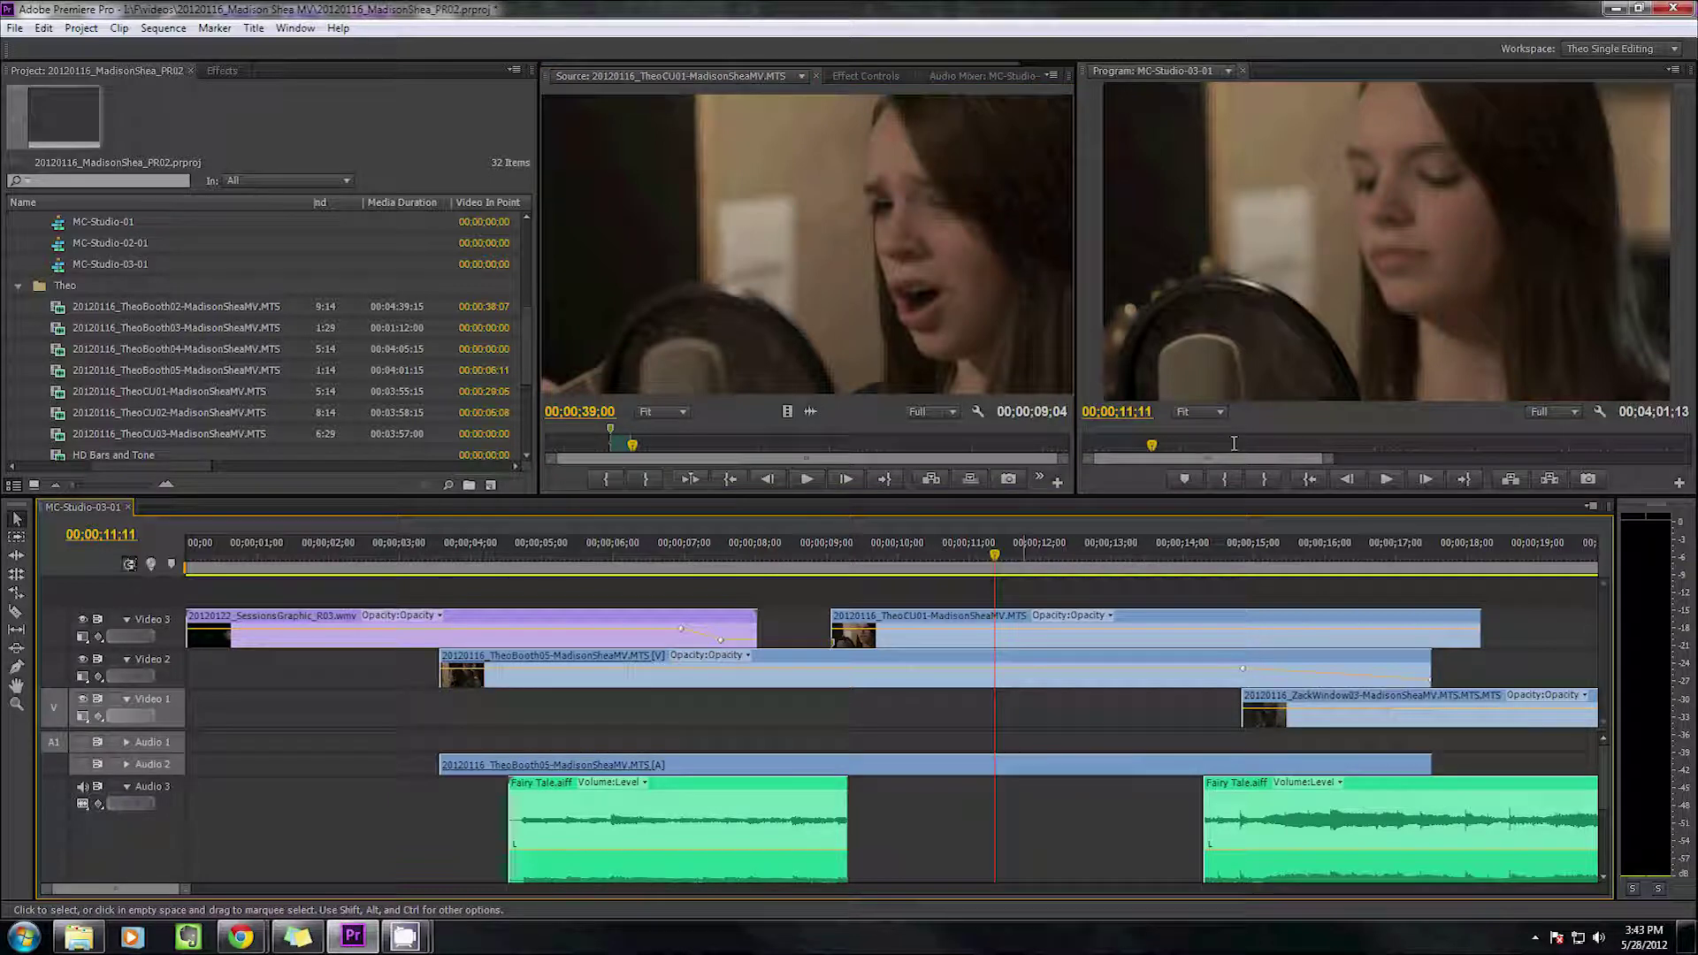
Preview placing the marked source clip on the timeline as an overwrite and as an insert edit
{"action": "left_click_drag", "start_coordinate": [837, 263], "coordinate": [794, 556]}
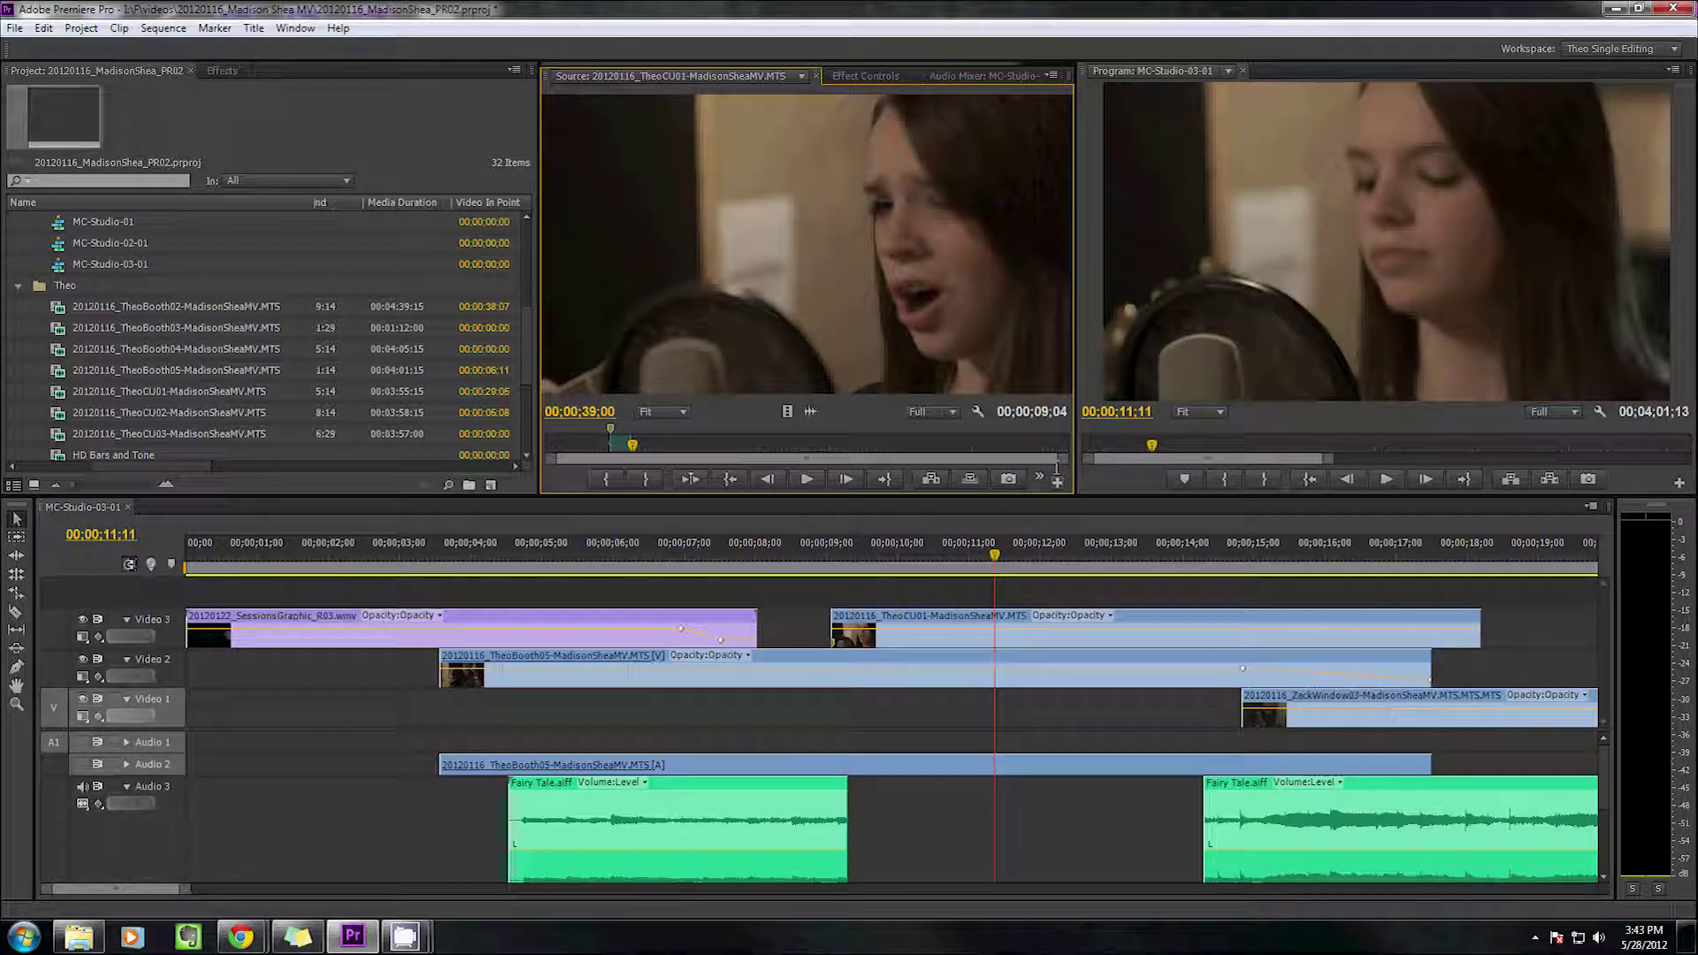
{"action": "left_click_drag", "start_coordinate": [823, 270], "coordinate": [1052, 615]}
{"action": "key", "text": "ctrl"}
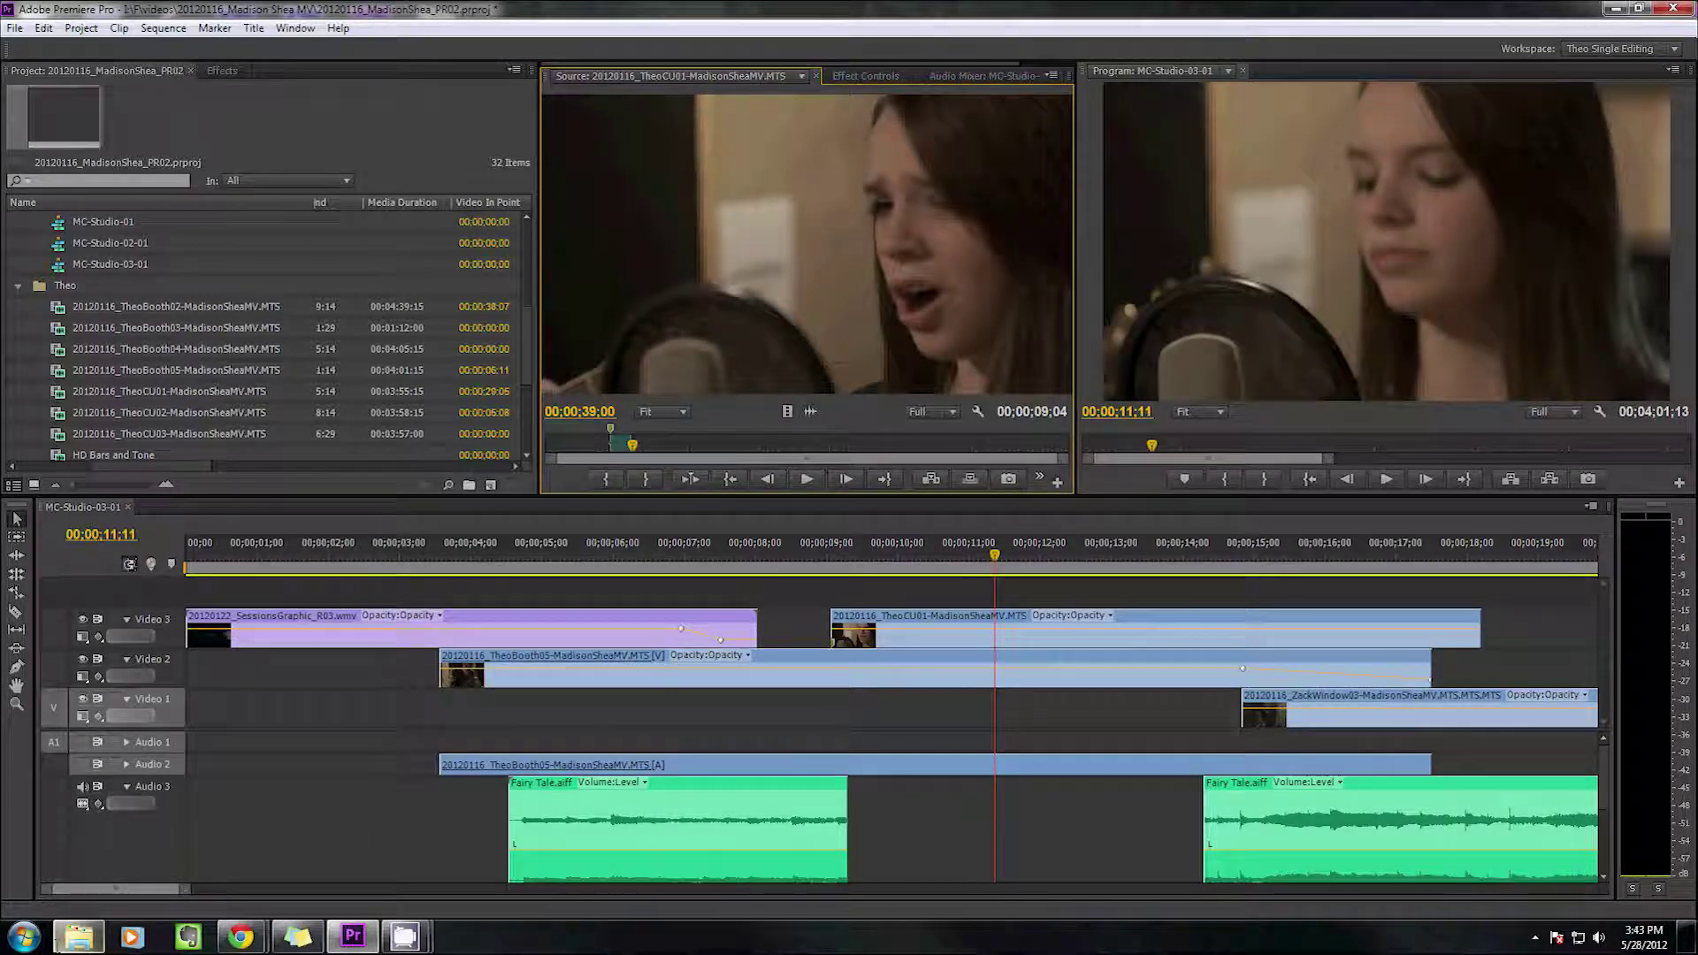
Switch to Photoshop and, on a new layer, fill a rectangle about 386 × 258 px with the dark red foreground colour
{"action": "left_click", "coordinate": [24, 937]}
{"action": "left_click", "coordinate": [76, 592]}
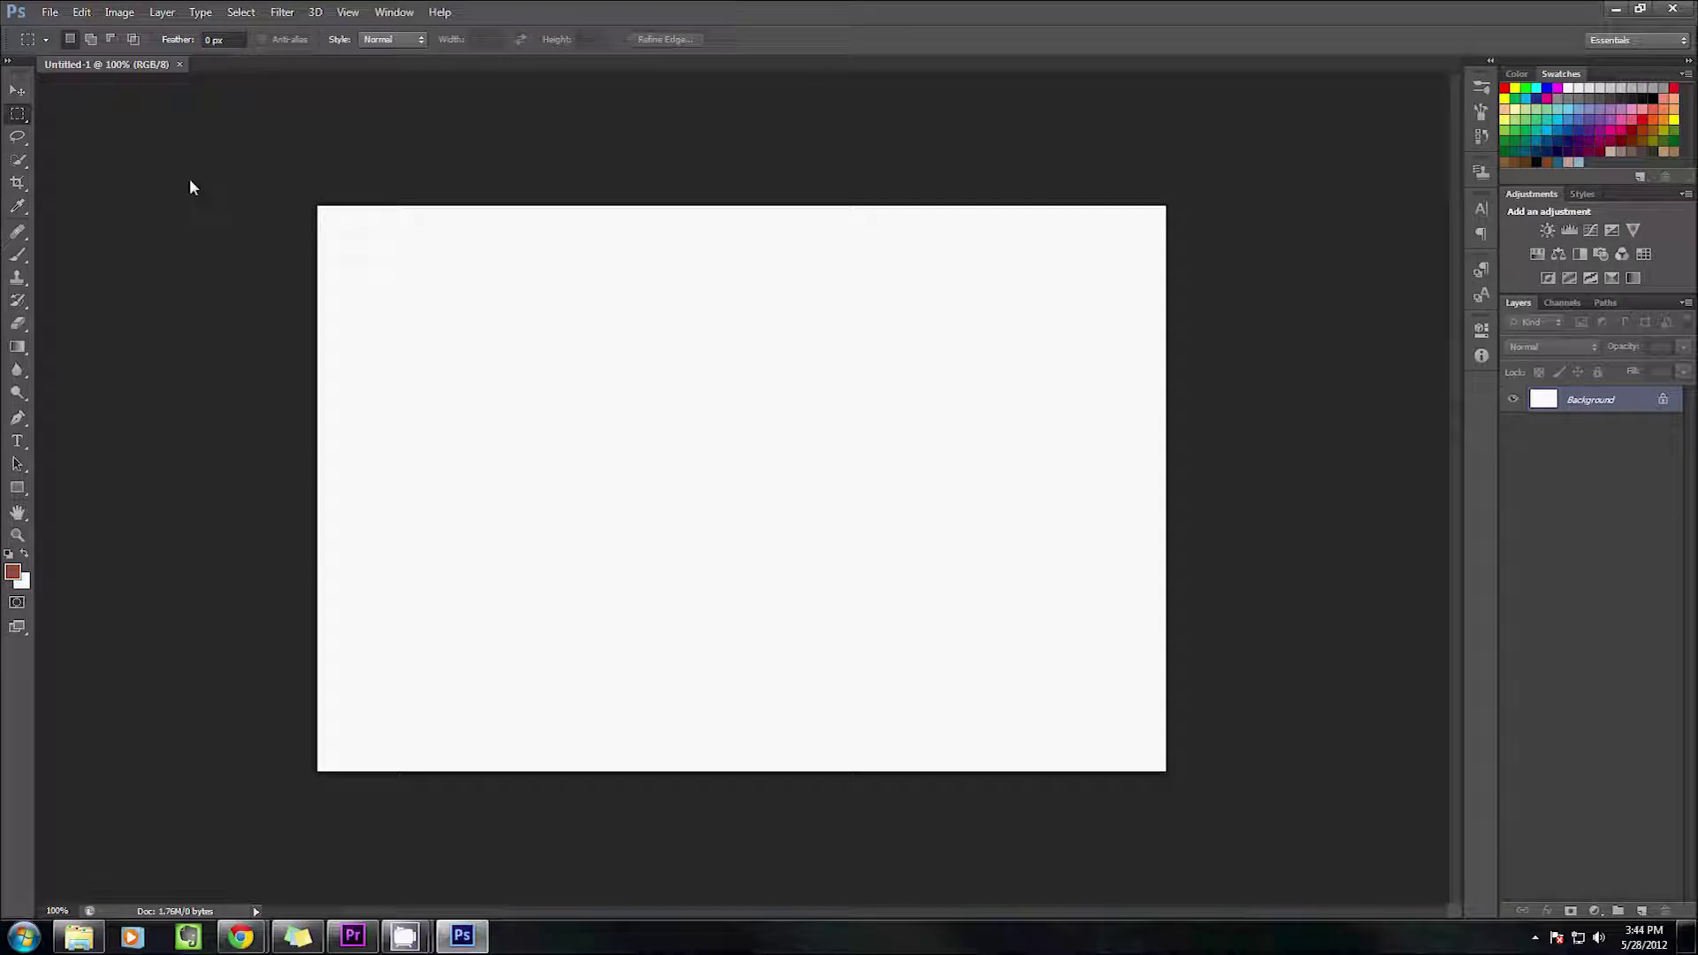
{"action": "key", "text": "ctrl+shift+alt+n"}
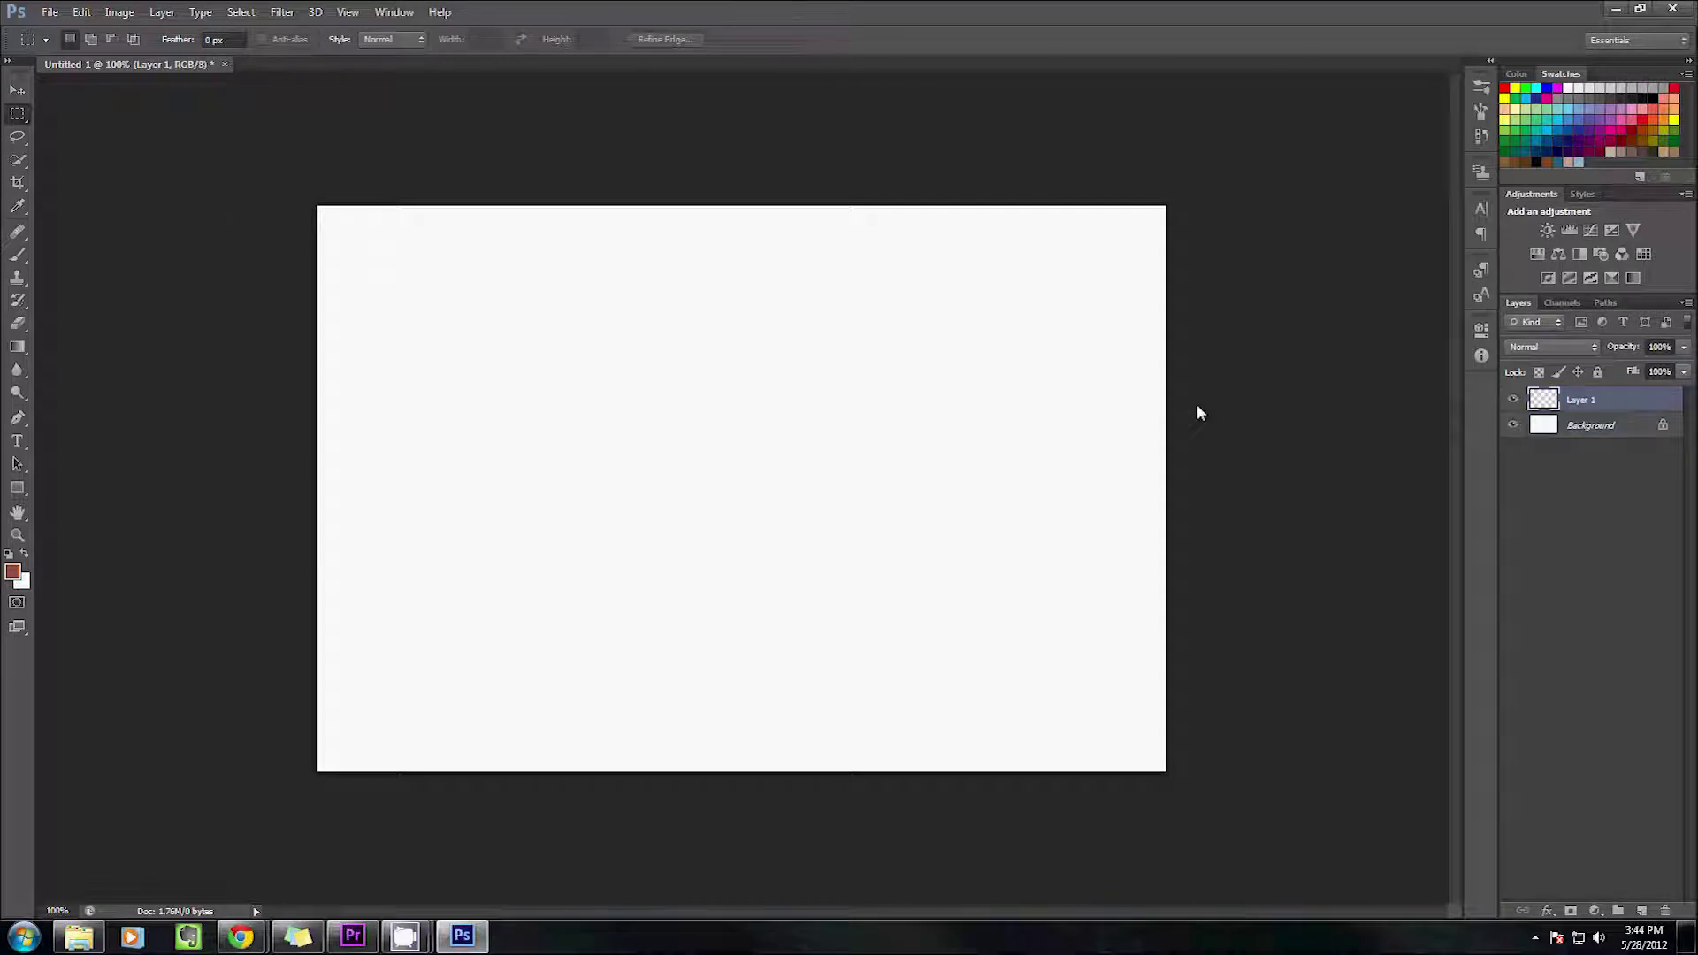
{"action": "left_click_drag", "start_coordinate": [353, 297], "coordinate": [695, 525]}
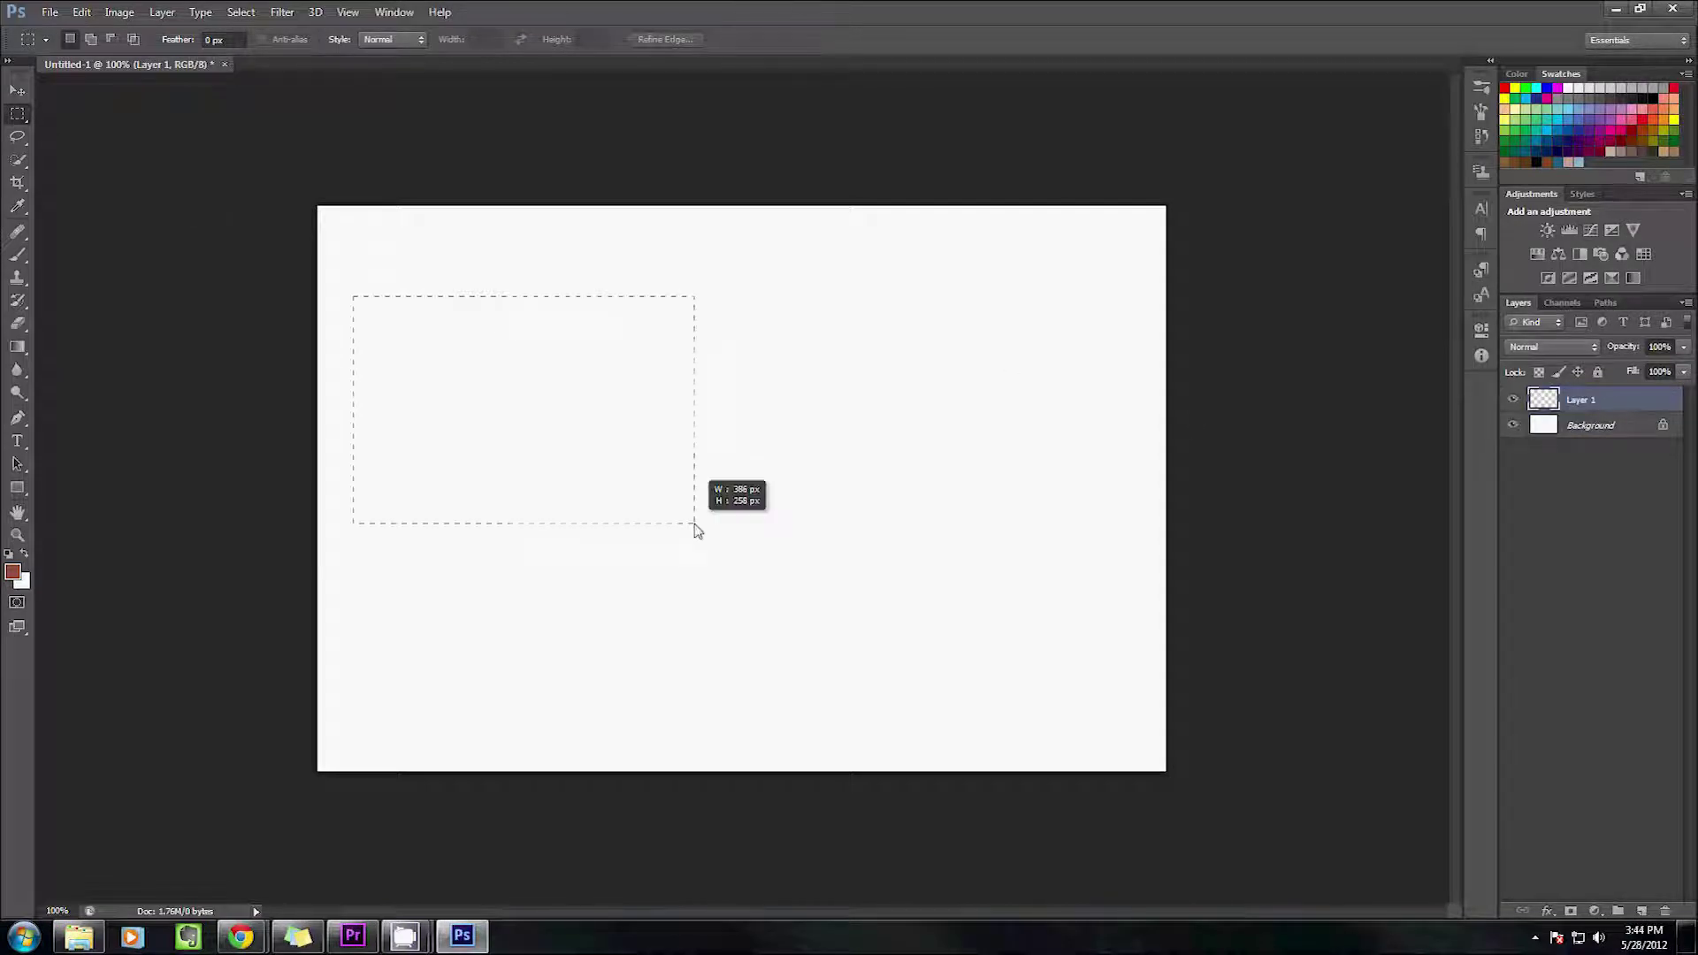
{"action": "key", "text": "alt+BackSpace"}
{"action": "key", "text": "ctrl+d"}
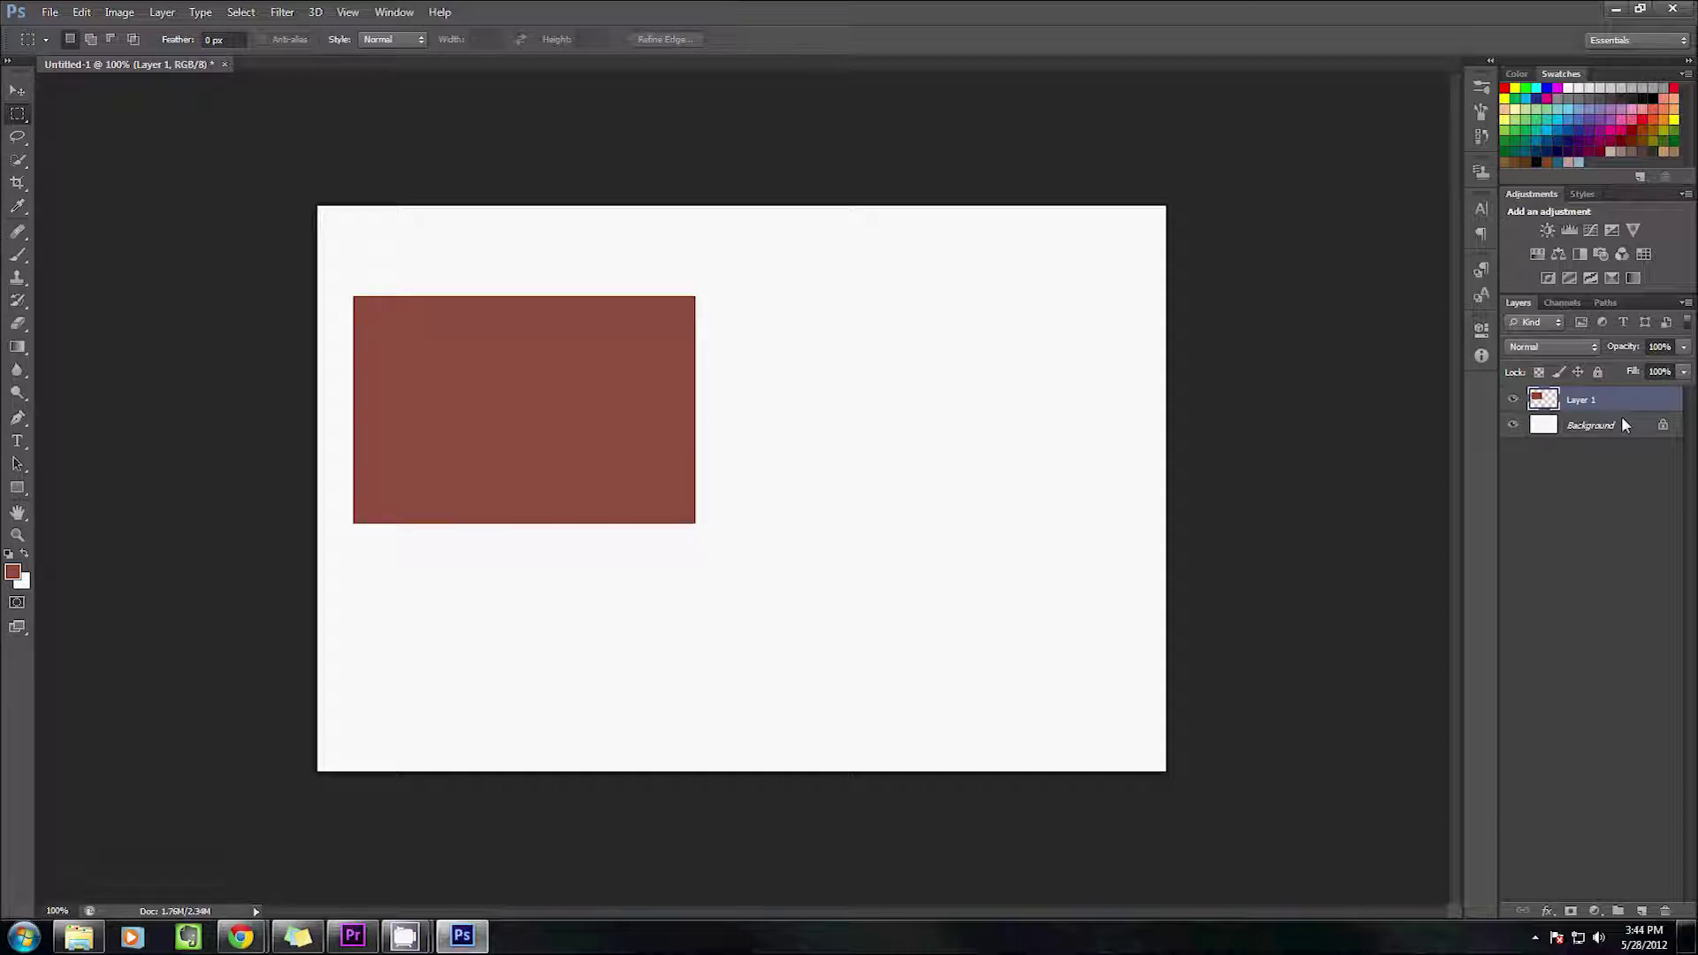
Duplicate the dark red rectangle's layer and fill the copied rectangle with the salmon colour #e68b73
{"action": "key", "text": "ctrl+j"}
{"action": "left_click", "coordinate": [1541, 399], "text": "ctrl"}
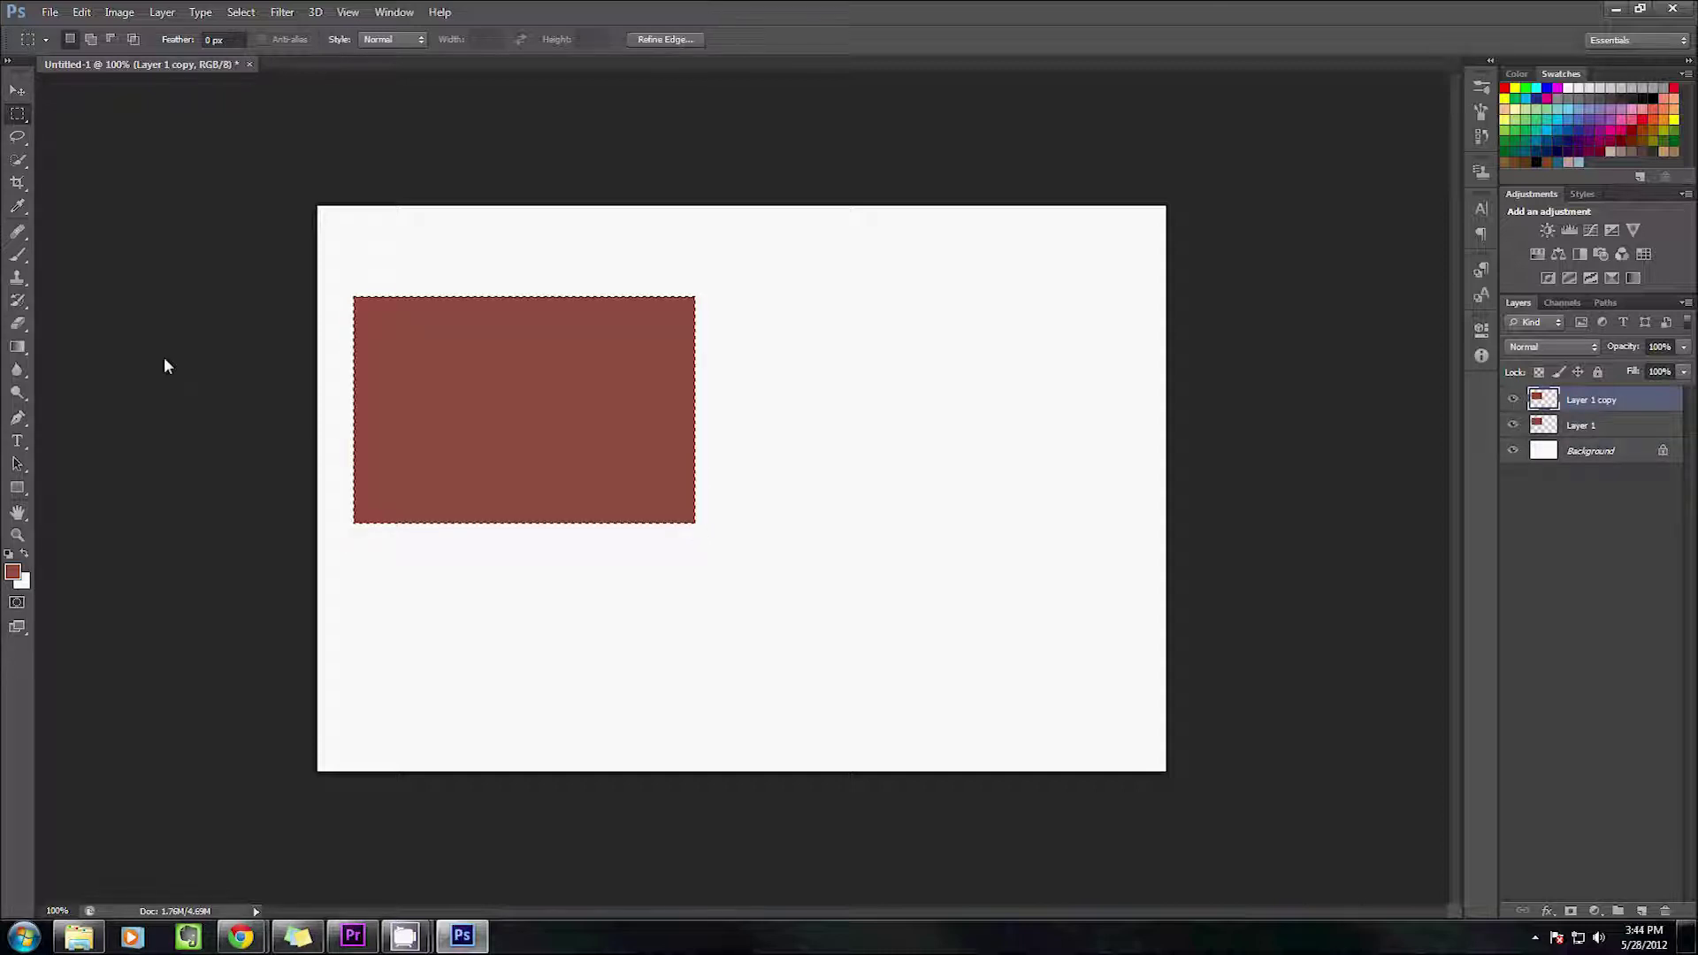
{"action": "left_click", "coordinate": [17, 580]}
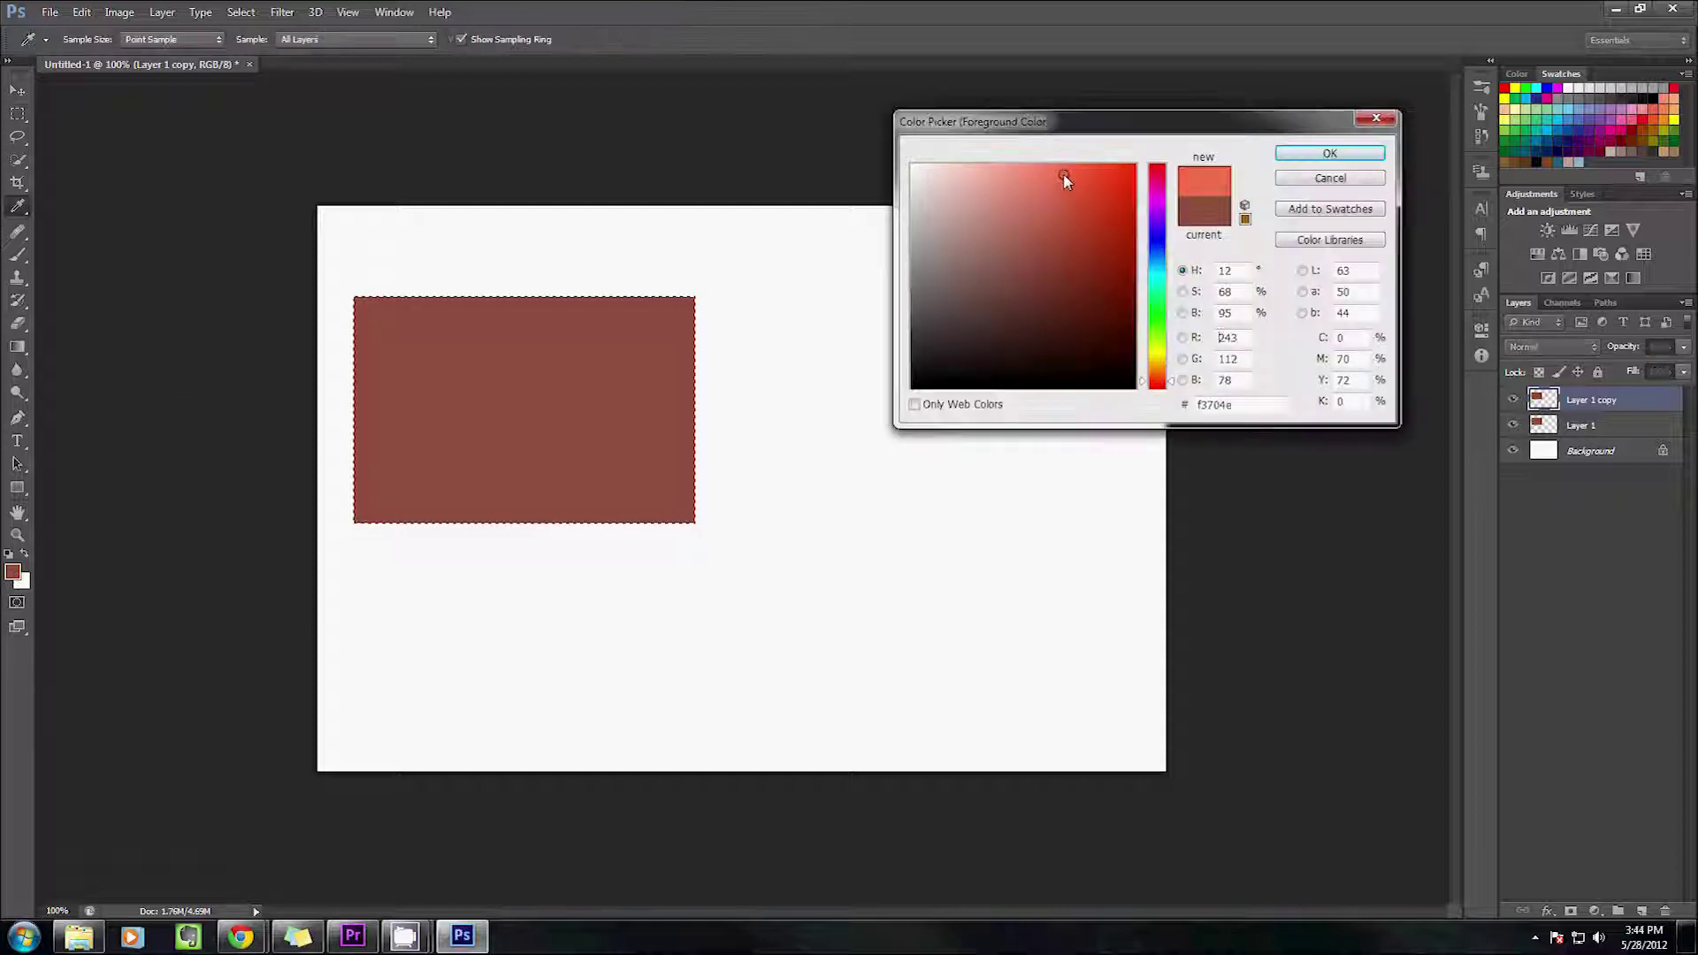
{"action": "left_click", "coordinate": [1023, 186]}
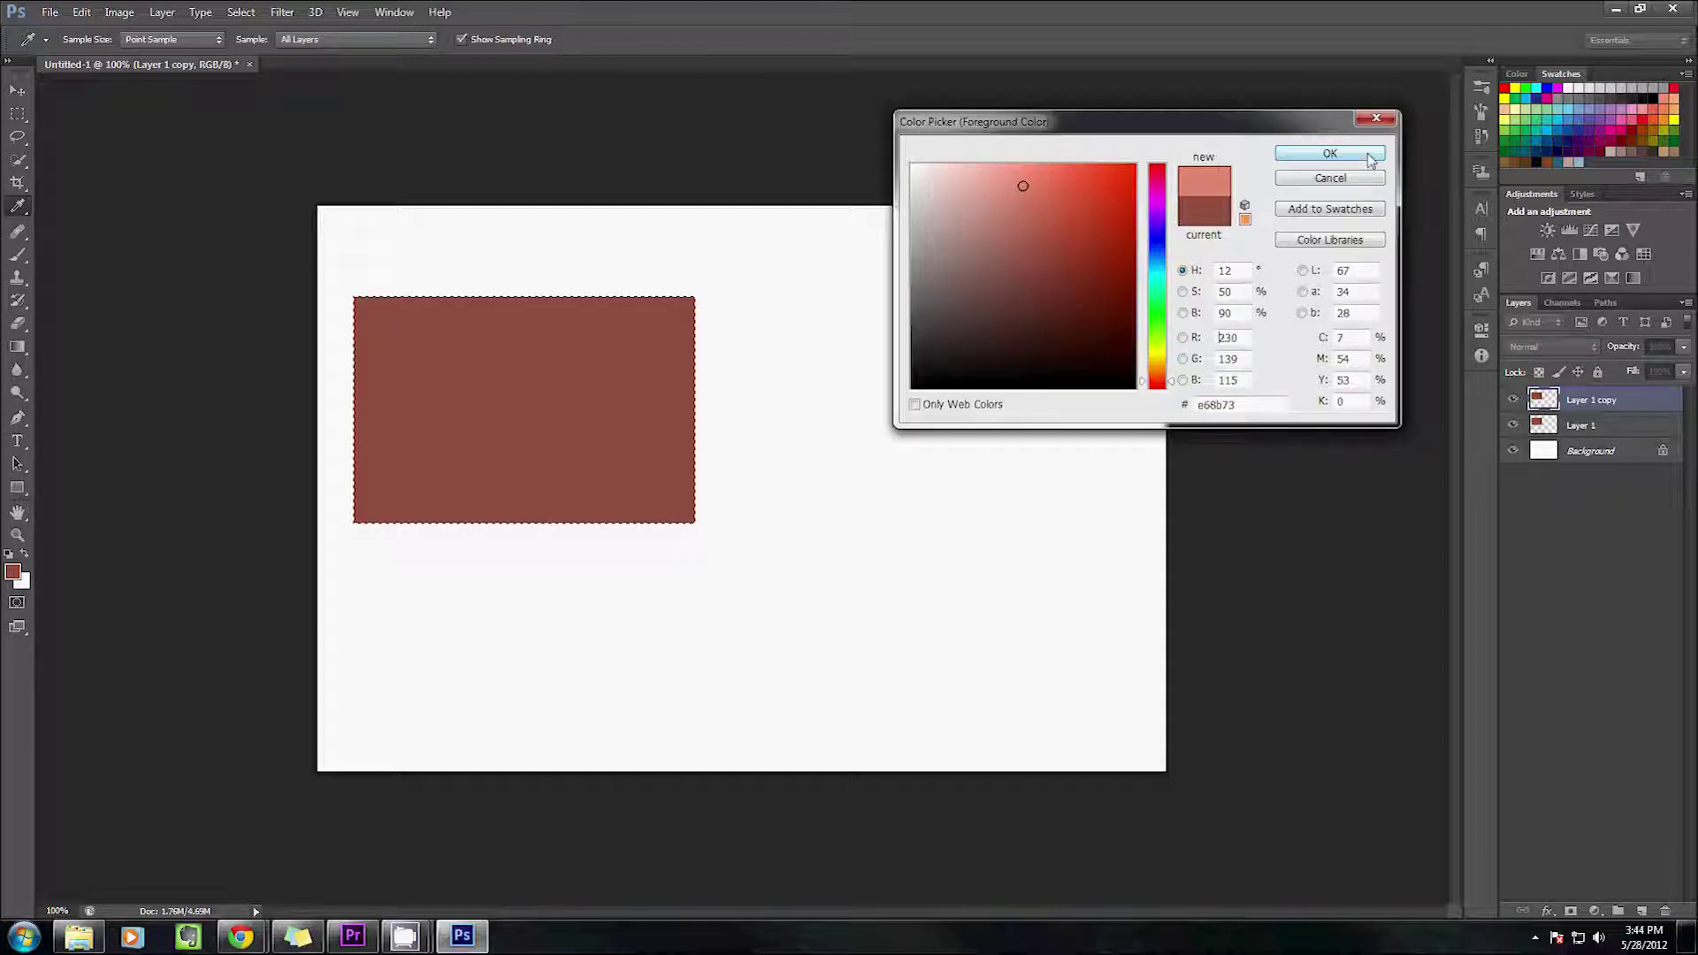
{"action": "left_click", "coordinate": [1369, 156]}
{"action": "key", "text": "alt+BackSpace"}
{"action": "key", "text": "ctrl+d"}
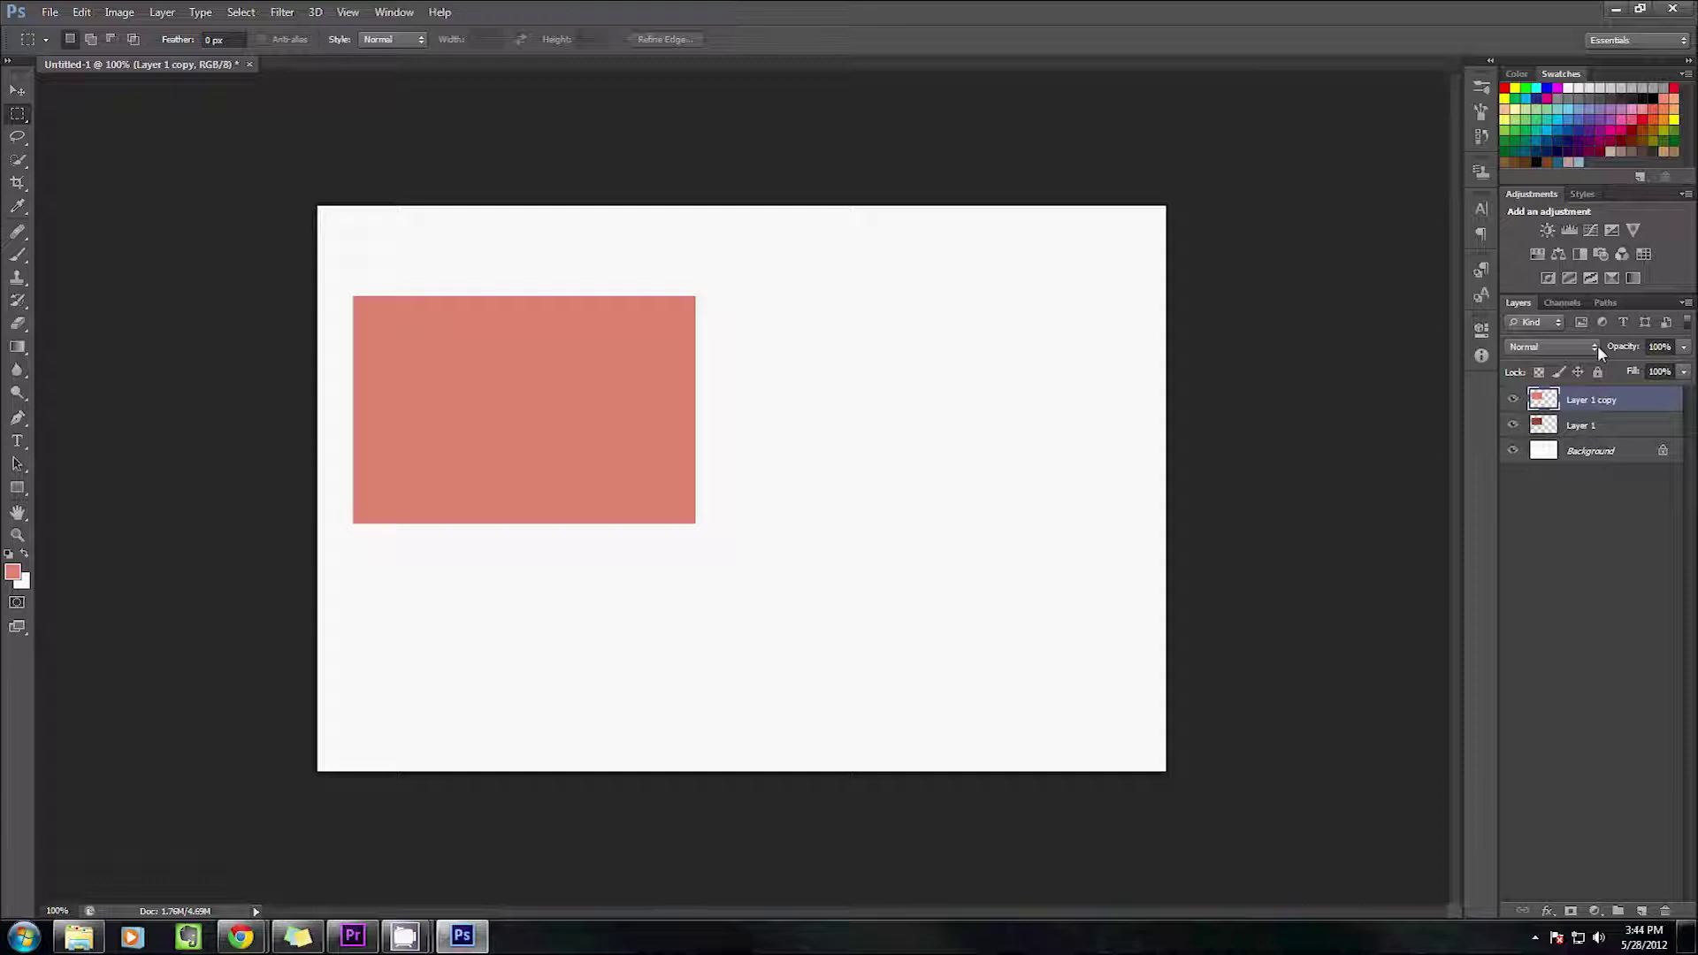
Arrange the dark red and salmon rectangles side by side with a small gap, the salmon one to the right
{"action": "key", "text": "v"}
{"action": "left_click_drag", "start_coordinate": [612, 390], "coordinate": [1036, 390]}
{"action": "mouse_move", "coordinate": [492, 411]}
{"action": "left_mouse_down"}
{"action": "mouse_move", "coordinate": [538, 398]}
{"action": "mouse_move", "coordinate": [477, 410]}
{"action": "mouse_move", "coordinate": [471, 475]}
{"action": "mouse_move", "coordinate": [493, 403]}
{"action": "left_mouse_up"}
{"action": "left_click", "coordinate": [1554, 428]}
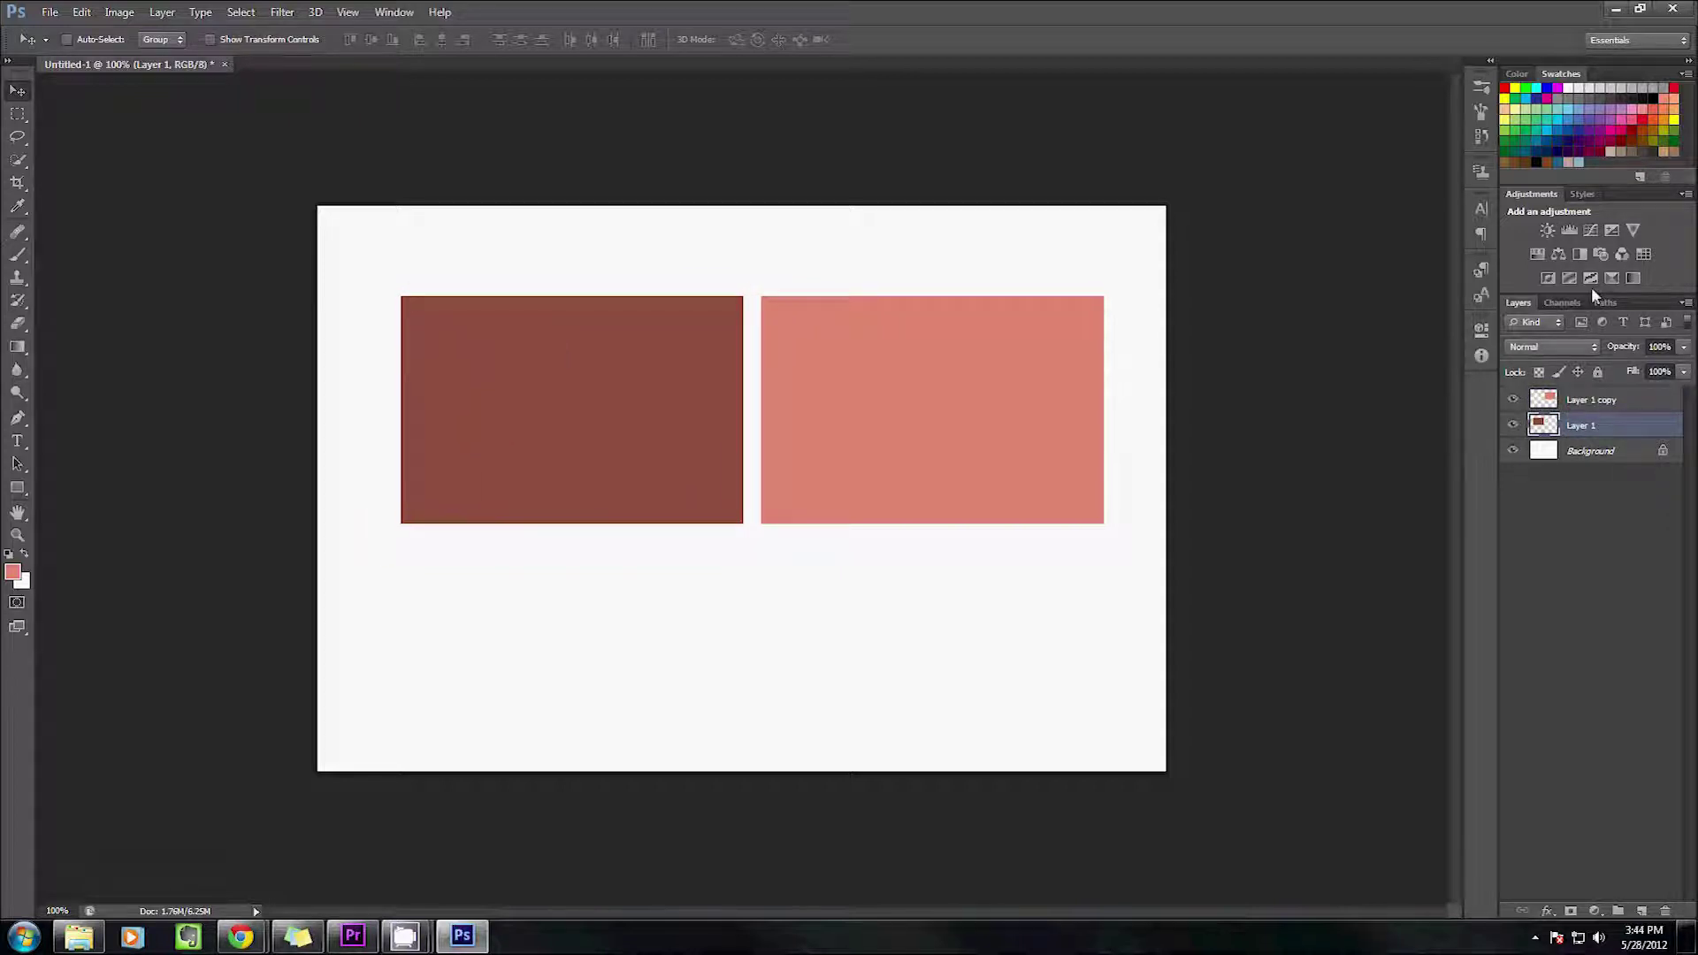
Slide the salmon rectangle partly over the dark red one, then move it back beside it
{"action": "left_click", "coordinate": [1591, 400]}
{"action": "left_click_drag", "start_coordinate": [1054, 404], "coordinate": [816, 405]}
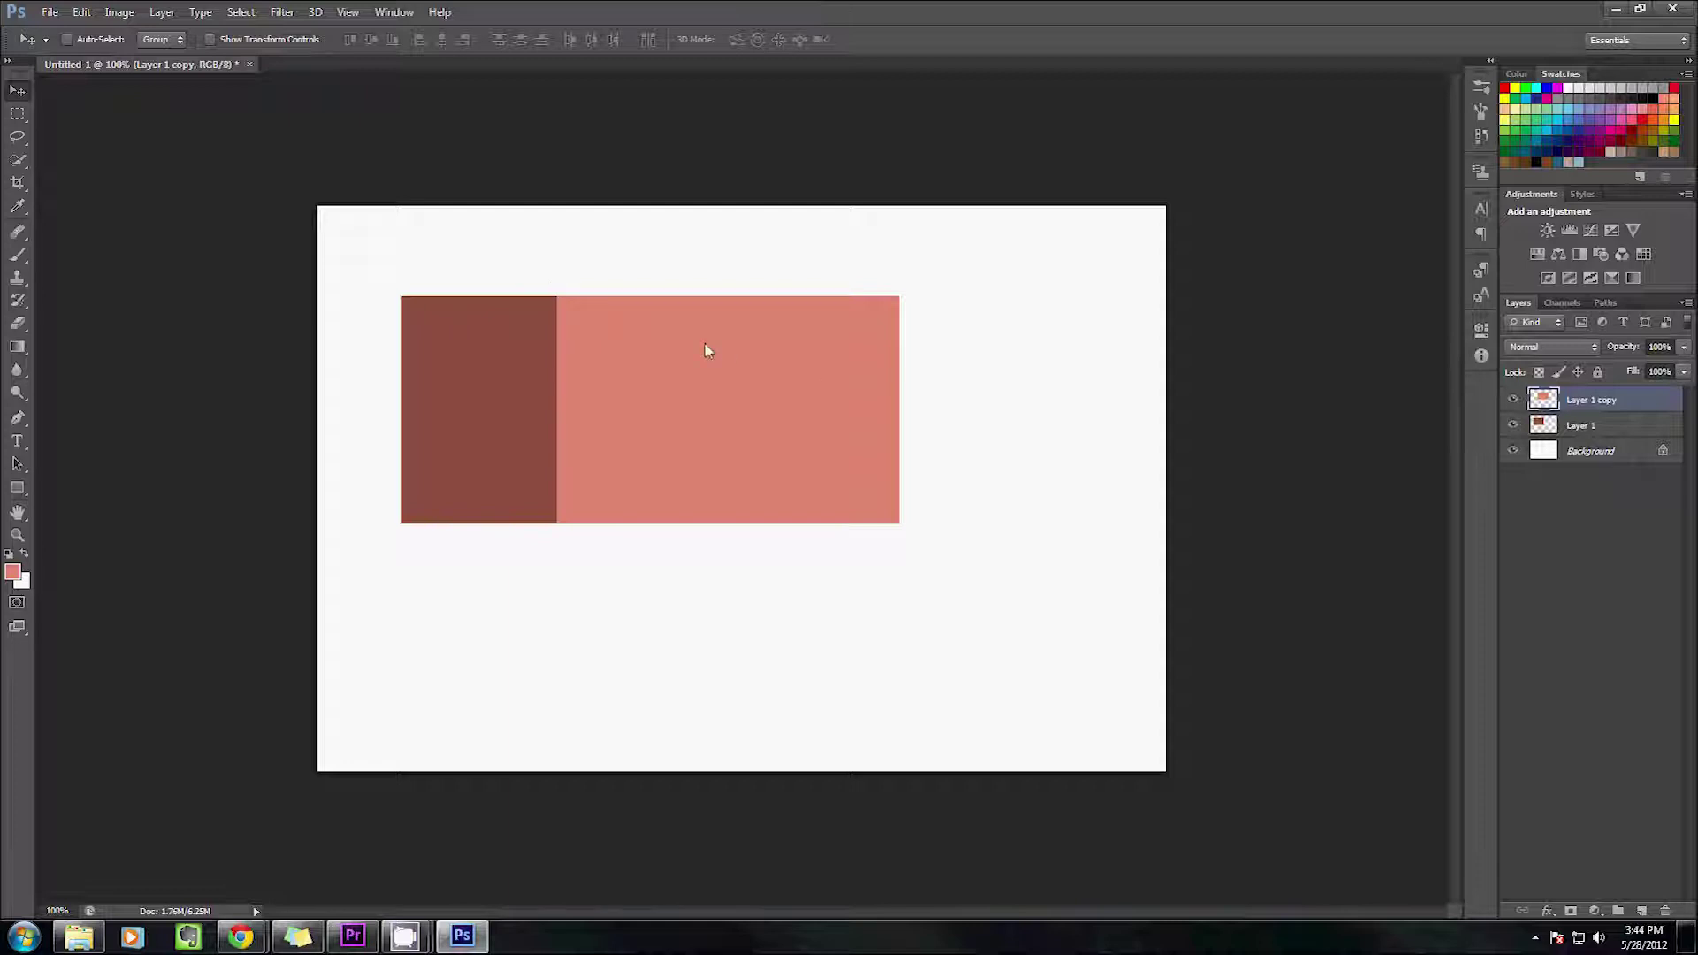
{"action": "left_click_drag", "start_coordinate": [706, 351], "coordinate": [1021, 357]}
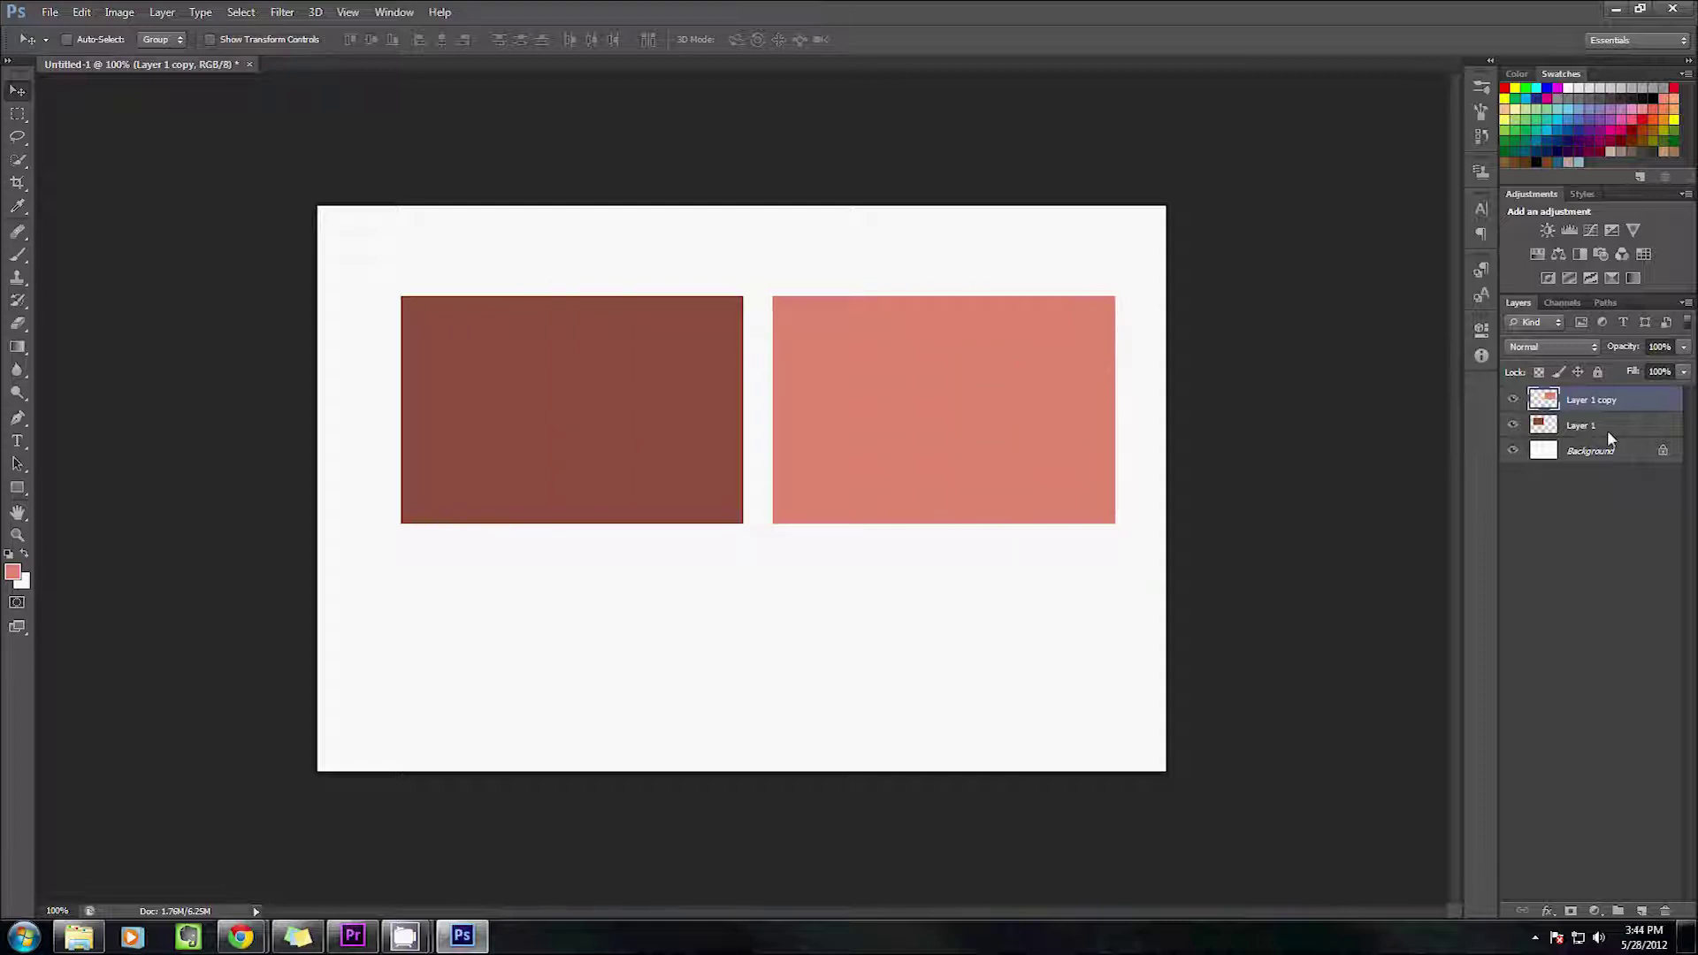
Select roughly the left half of the dark red rectangle and copy it to a new layer
{"action": "left_click", "coordinate": [1606, 429]}
{"action": "key", "text": "m"}
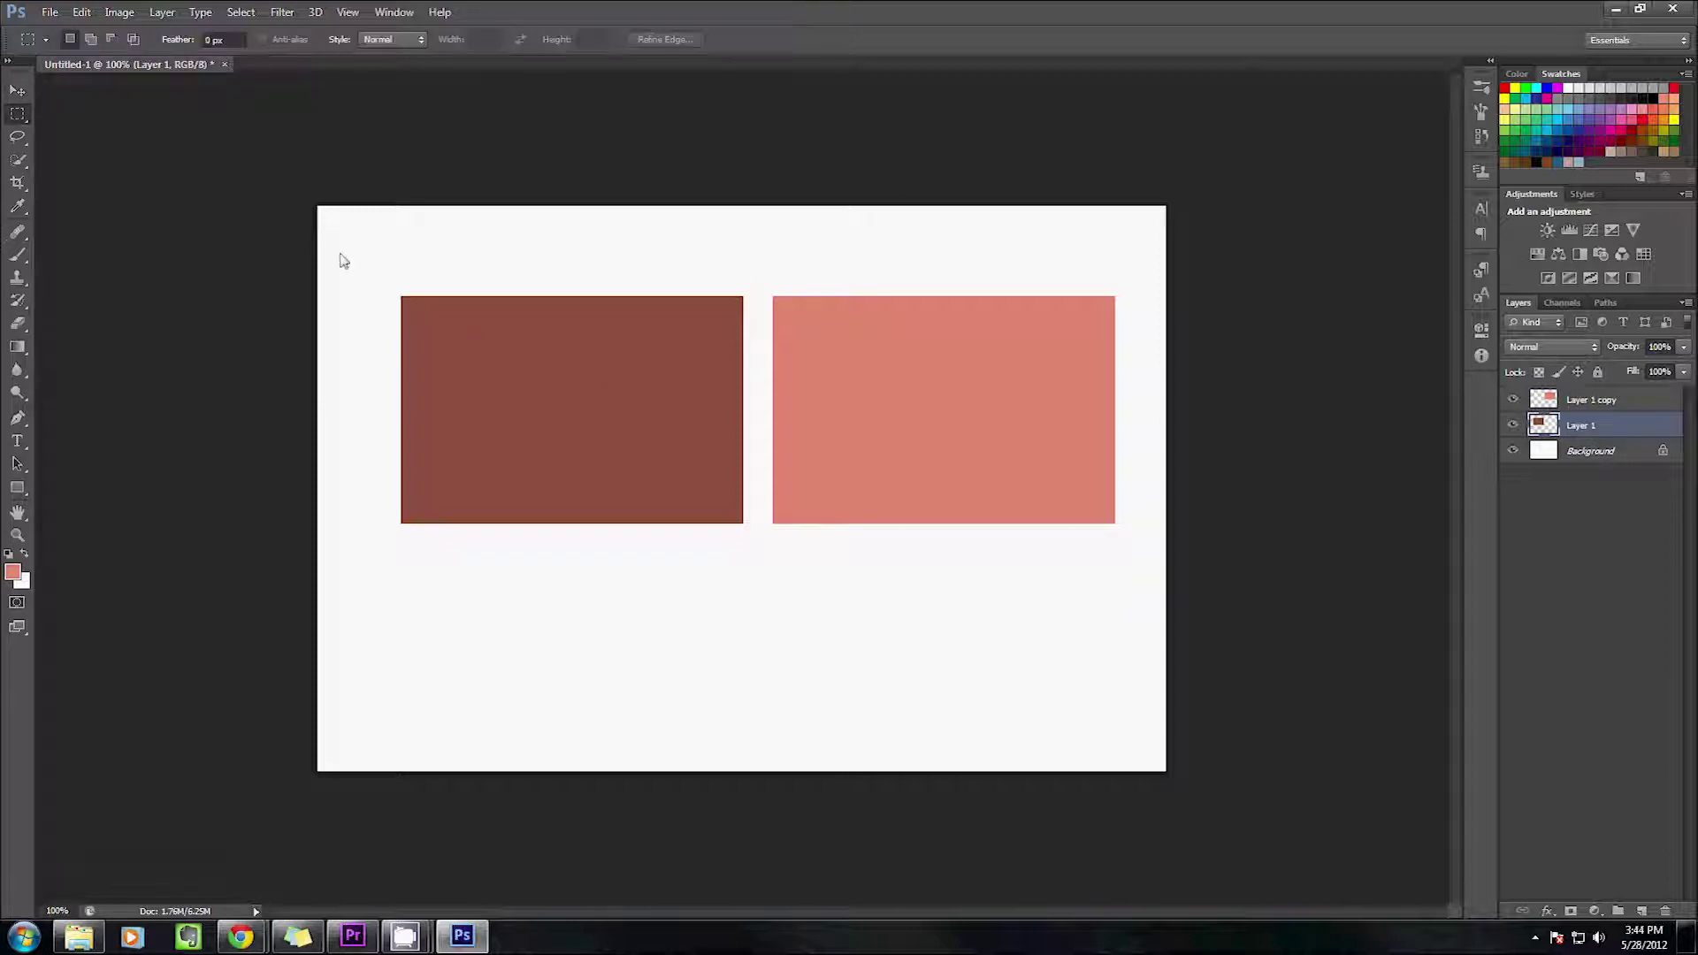
{"action": "left_click_drag", "start_coordinate": [319, 236], "coordinate": [576, 563]}
{"action": "key", "text": "ctrl+j"}
{"action": "key", "text": "v"}
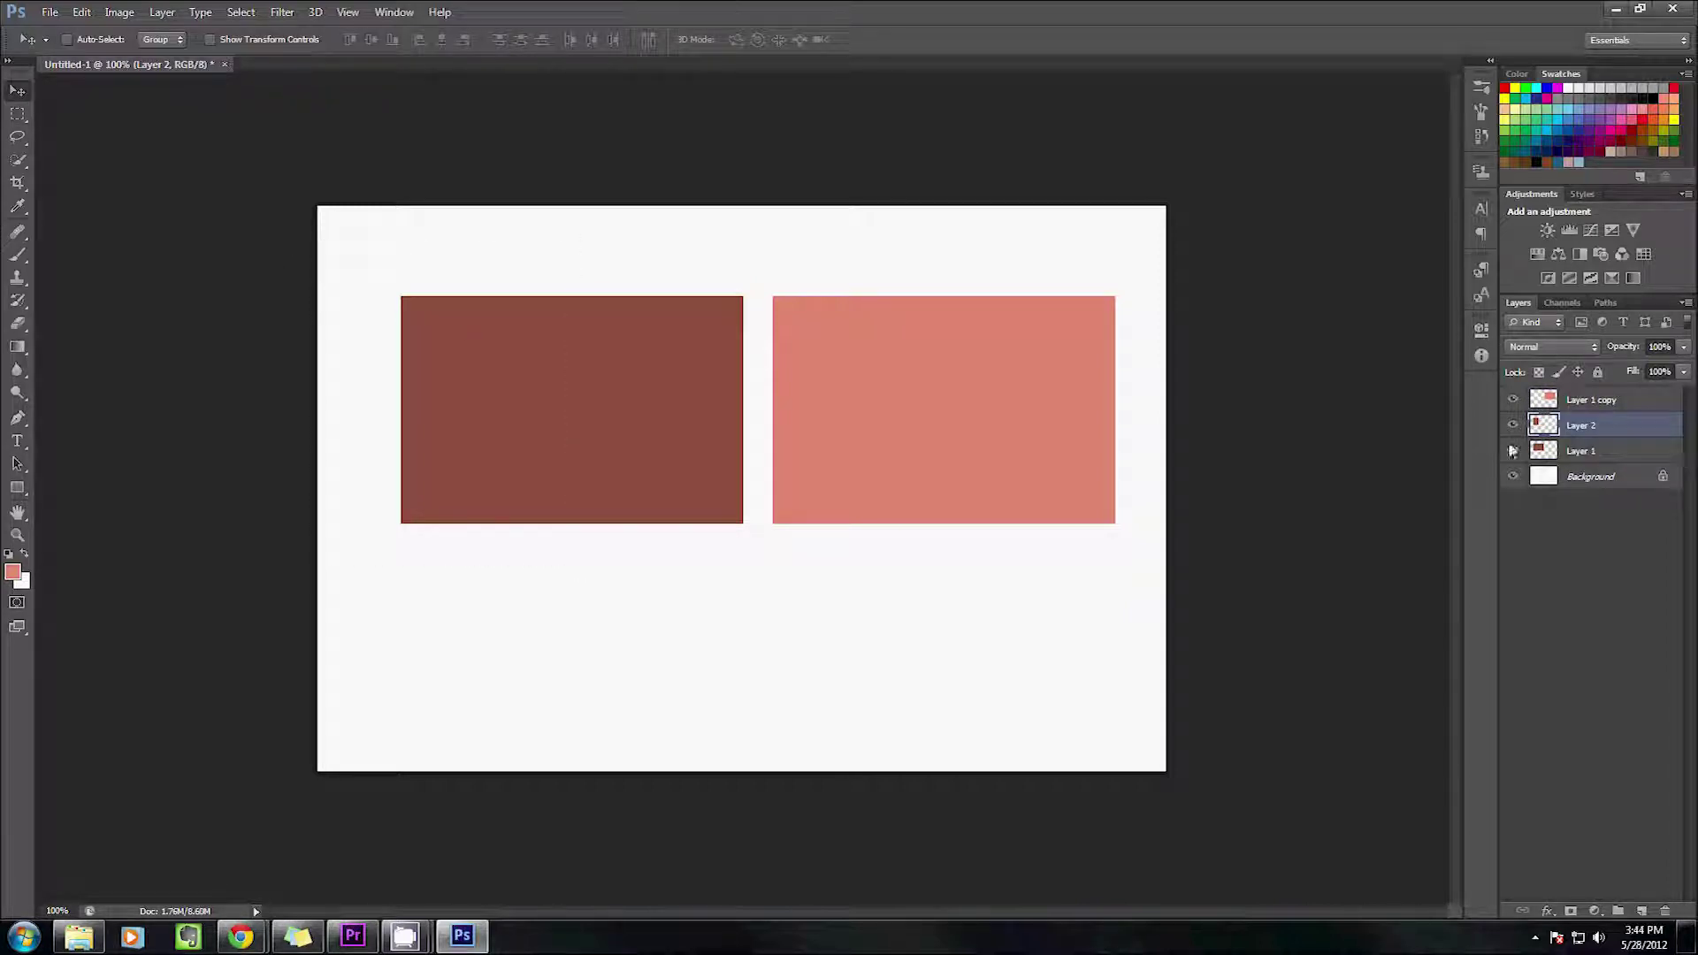
Try moving the copied left half of the dark red rectangle past the salmon one, then undo the move
{"action": "left_click", "coordinate": [1540, 451]}
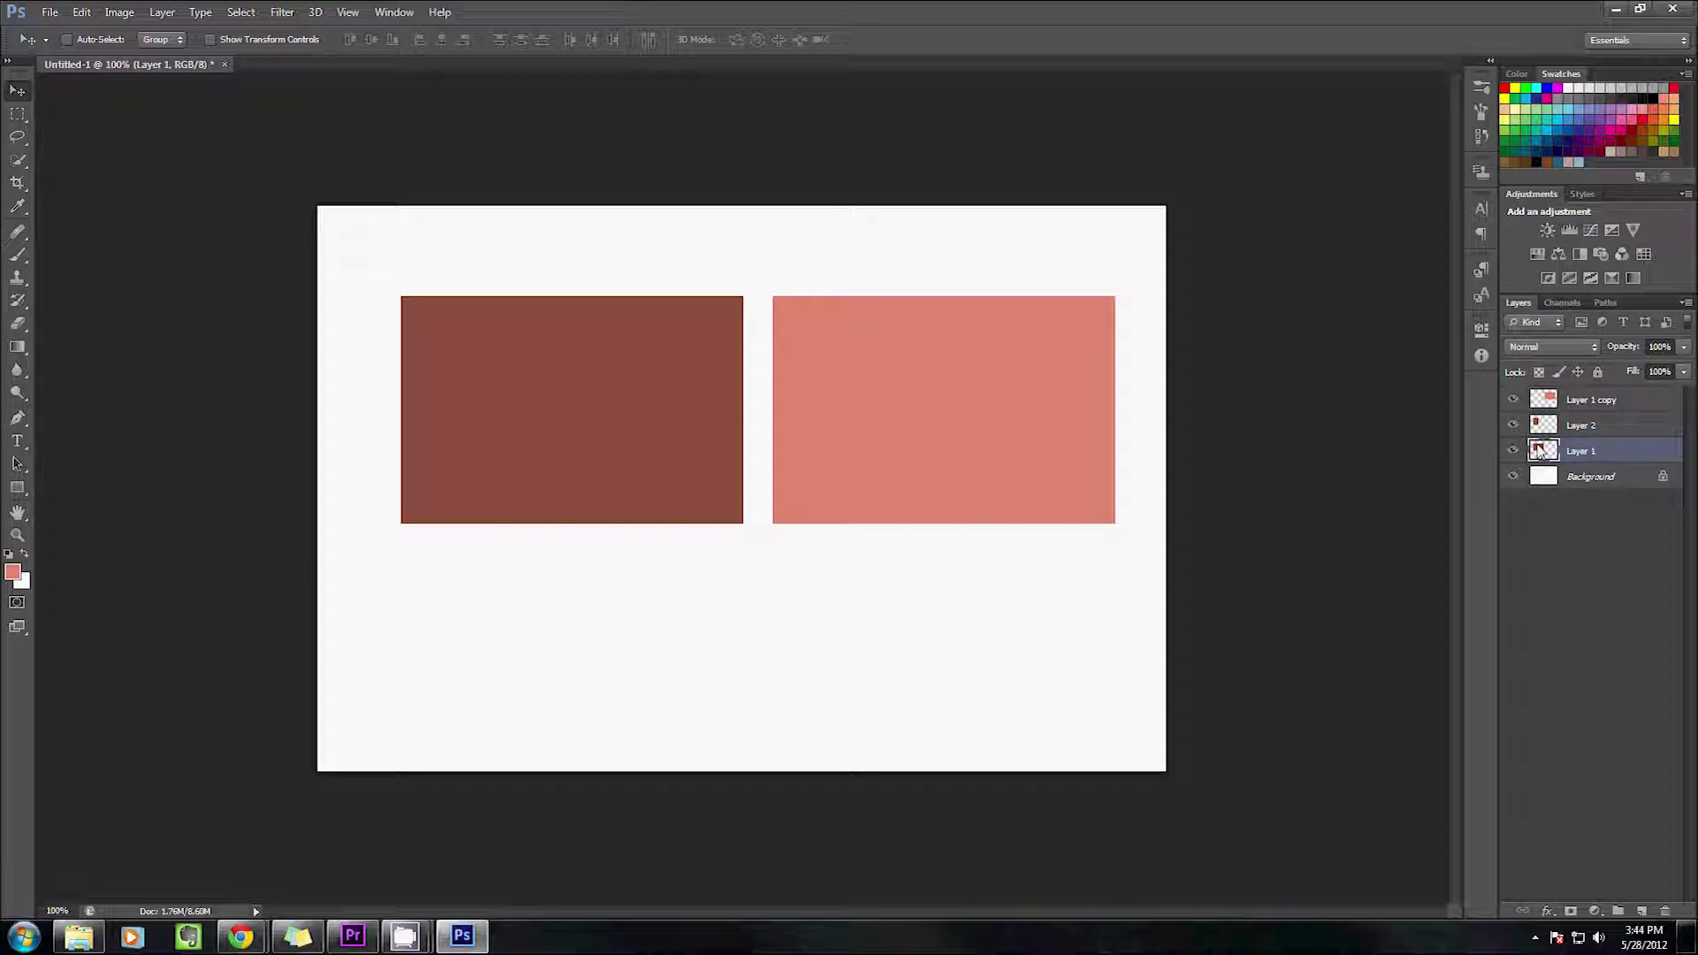
{"action": "left_click", "coordinate": [1607, 404]}
{"action": "left_click", "coordinate": [619, 348], "text": "ctrl"}
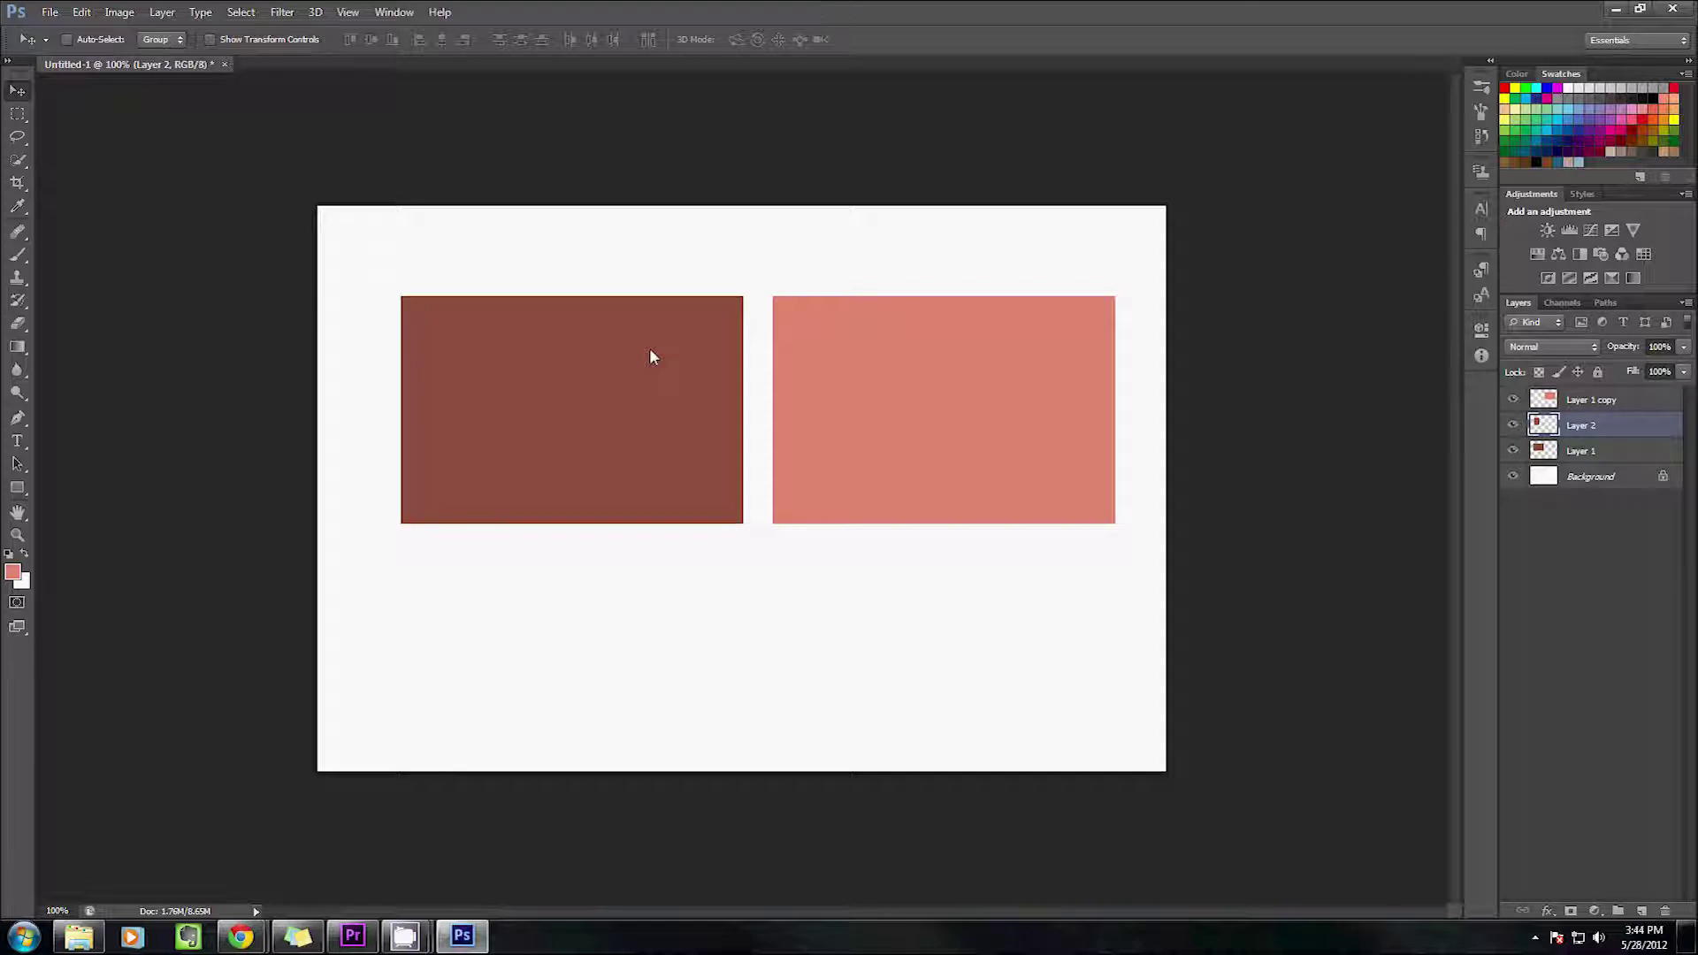
{"action": "left_click", "coordinate": [928, 372]}
{"action": "left_click_drag", "start_coordinate": [928, 372], "coordinate": [1599, 448]}
{"action": "left_click_drag", "start_coordinate": [635, 386], "coordinate": [1055, 414]}
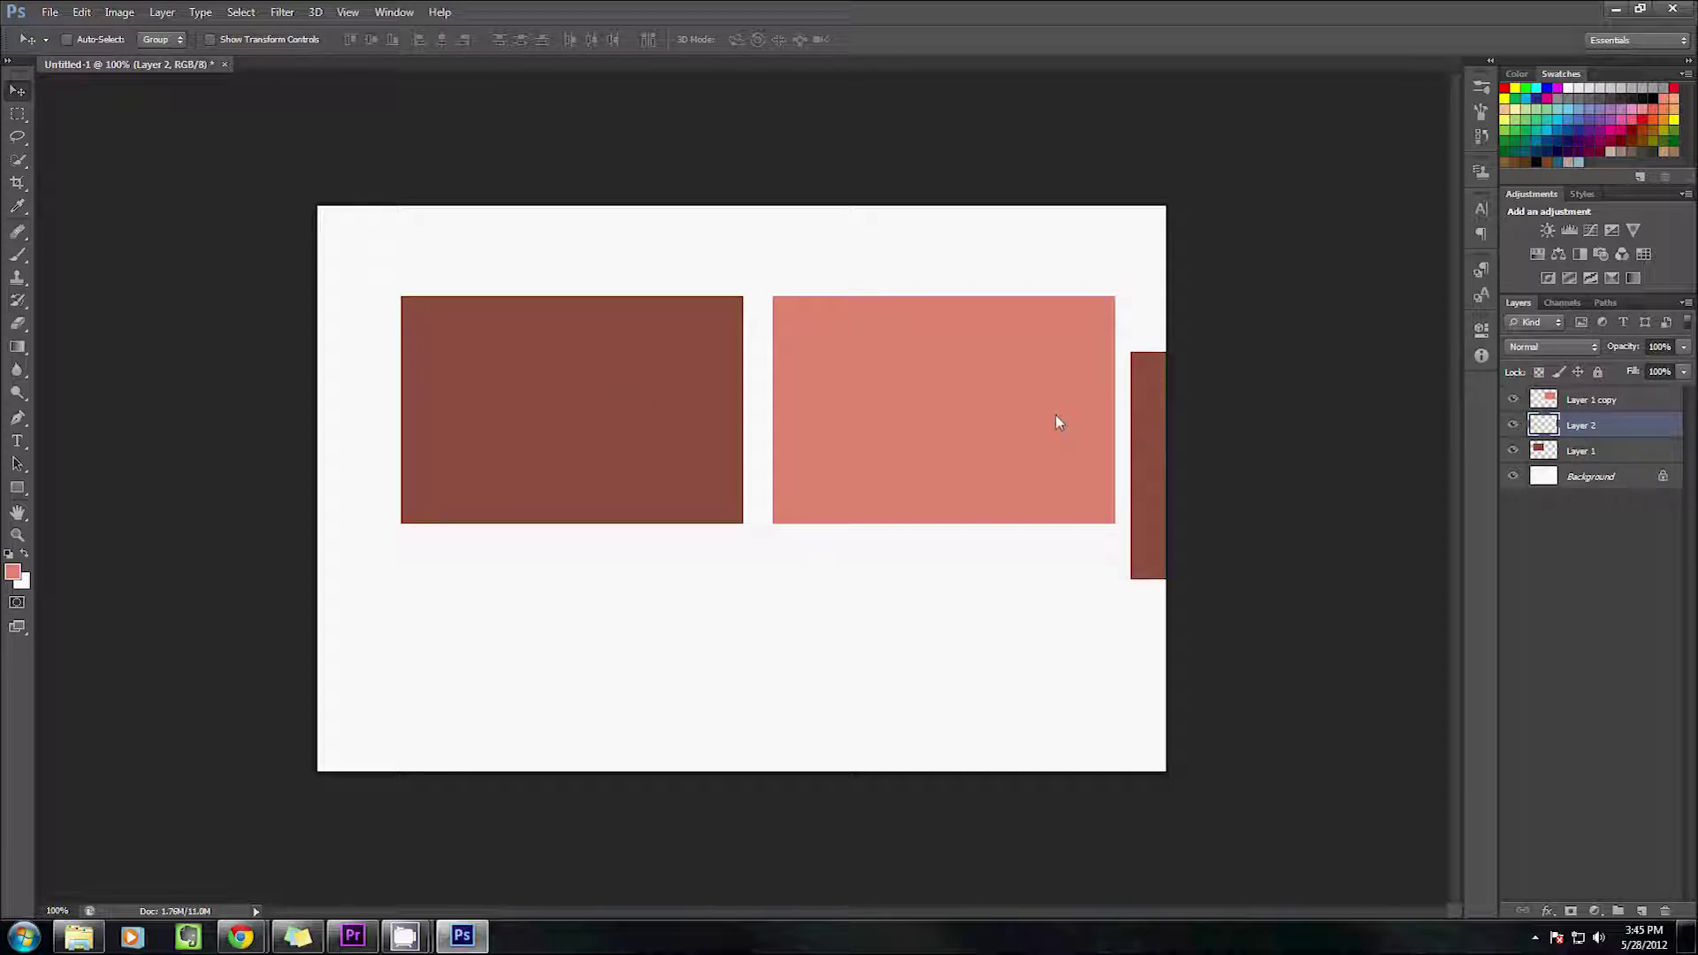
{"action": "key", "text": "ctrl+z"}
Copy the remaining right half of the dark red rectangle to its own layer and hide the original Layer 1
{"action": "left_click", "coordinate": [1543, 424], "text": "ctrl"}
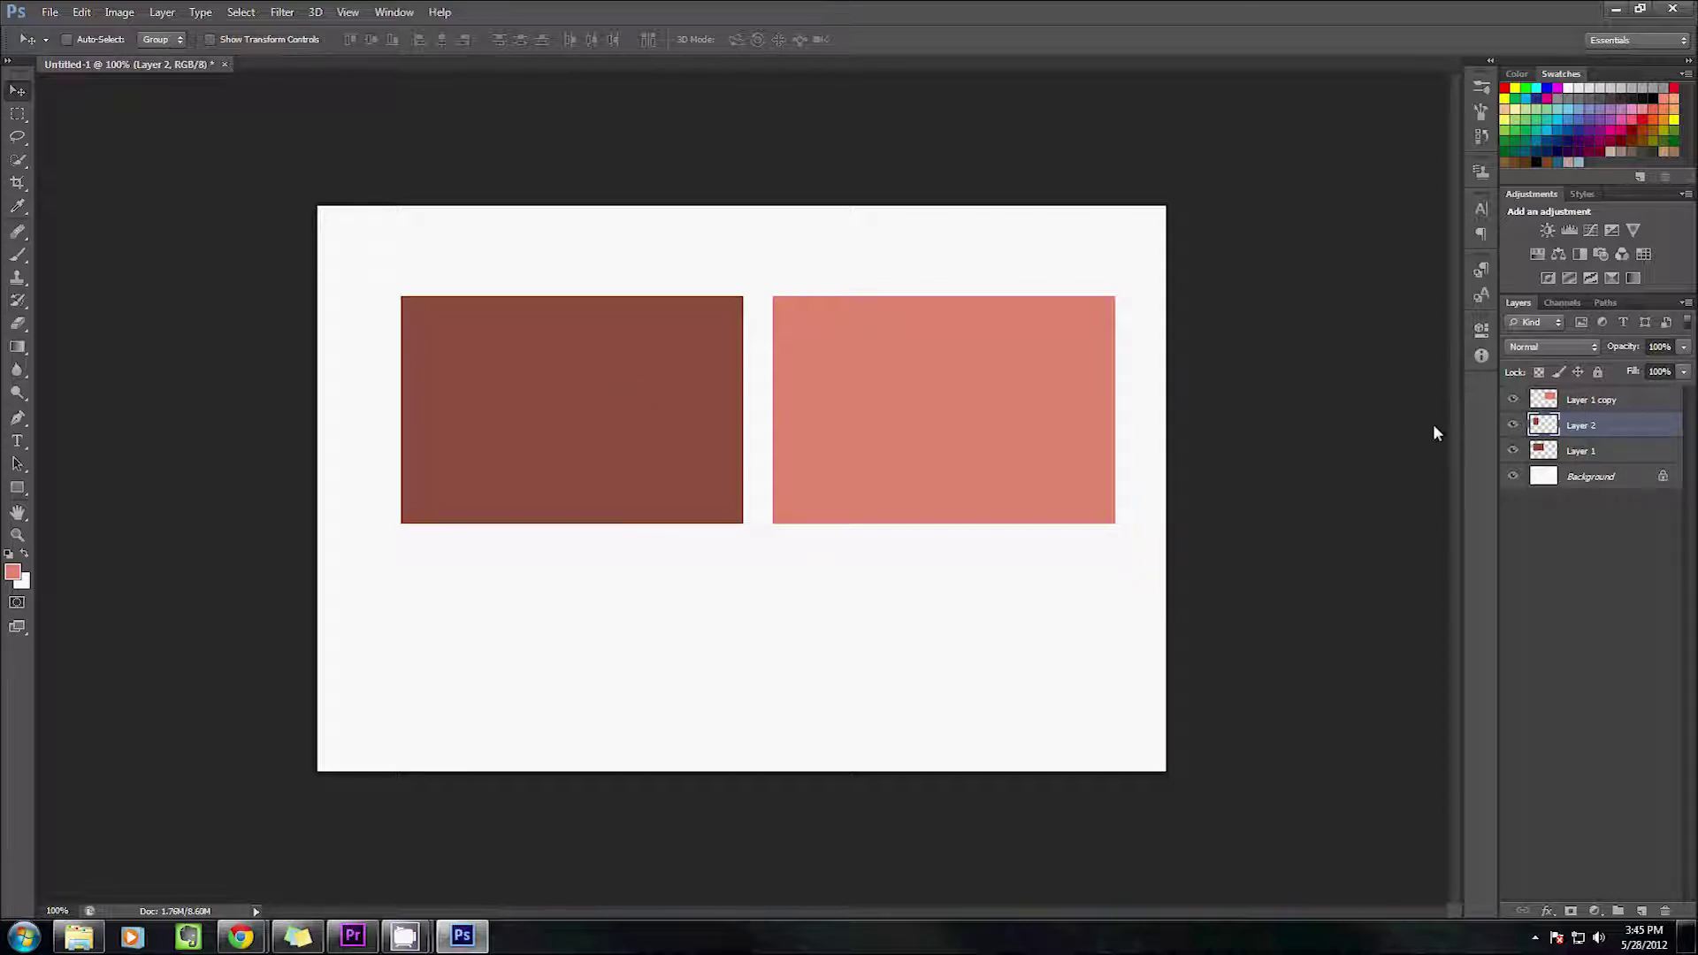
{"action": "left_click", "coordinate": [1541, 451]}
{"action": "key", "text": "ctrl+shift+i"}
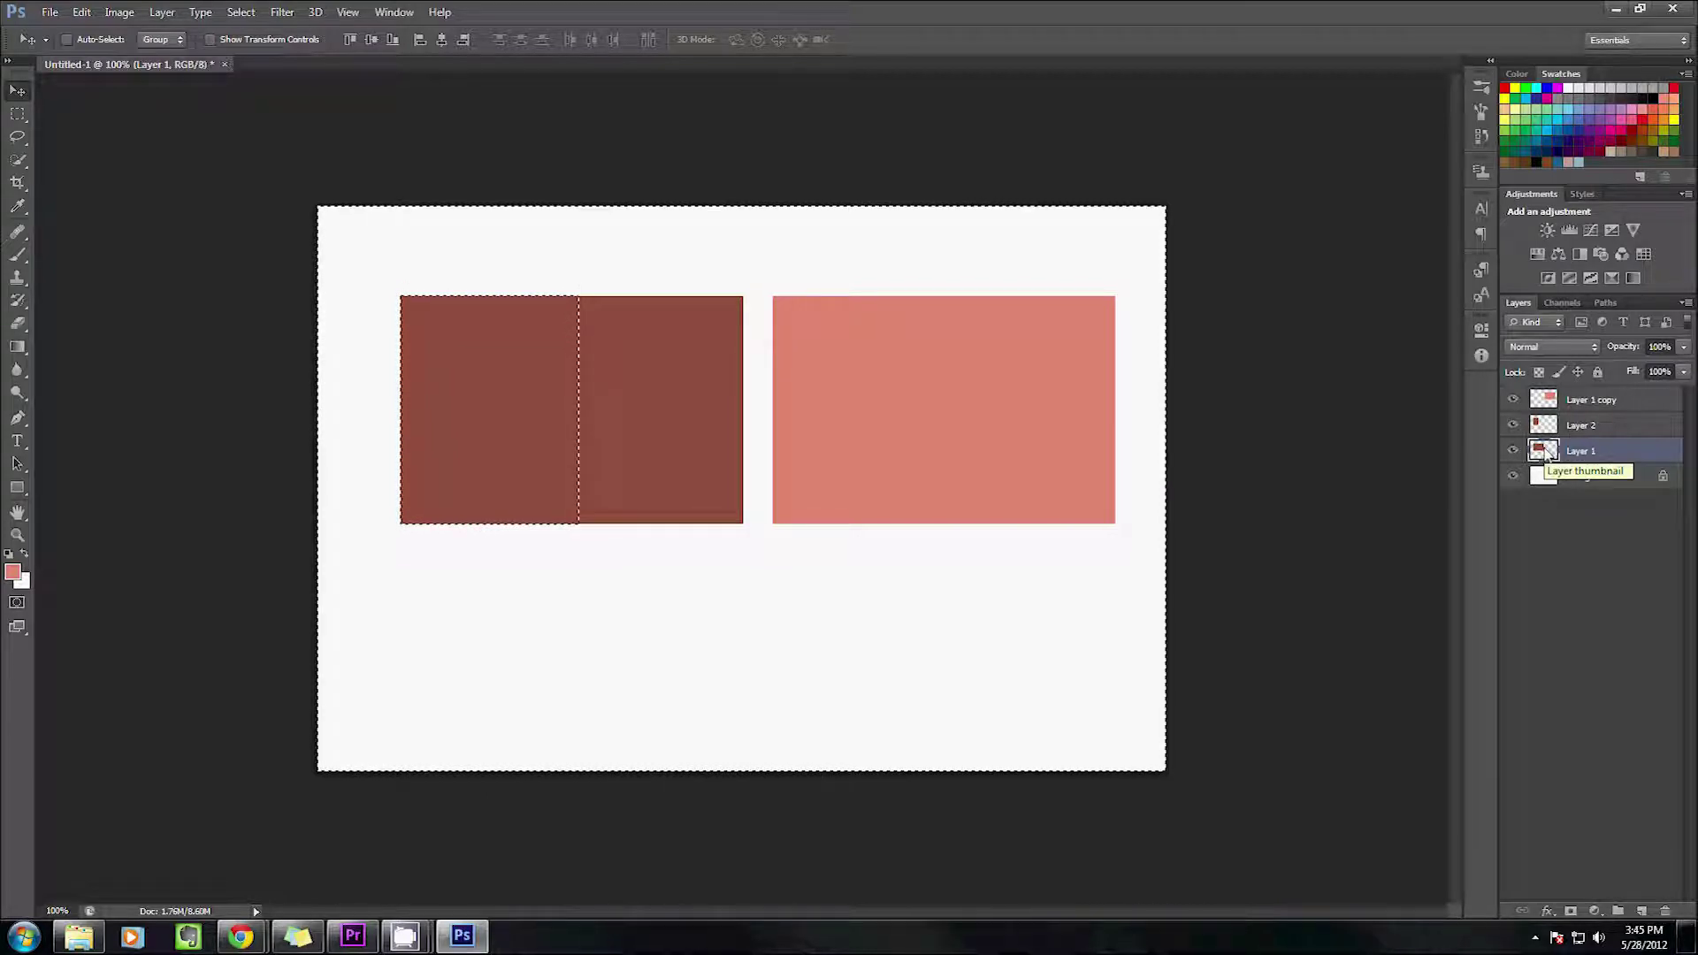
{"action": "key", "text": "ctrl+j"}
{"action": "left_click", "coordinate": [1512, 476]}
Fill the left half of the dark red rectangle on Layer 2 with a very dark brown
{"action": "left_click", "coordinate": [1569, 405]}
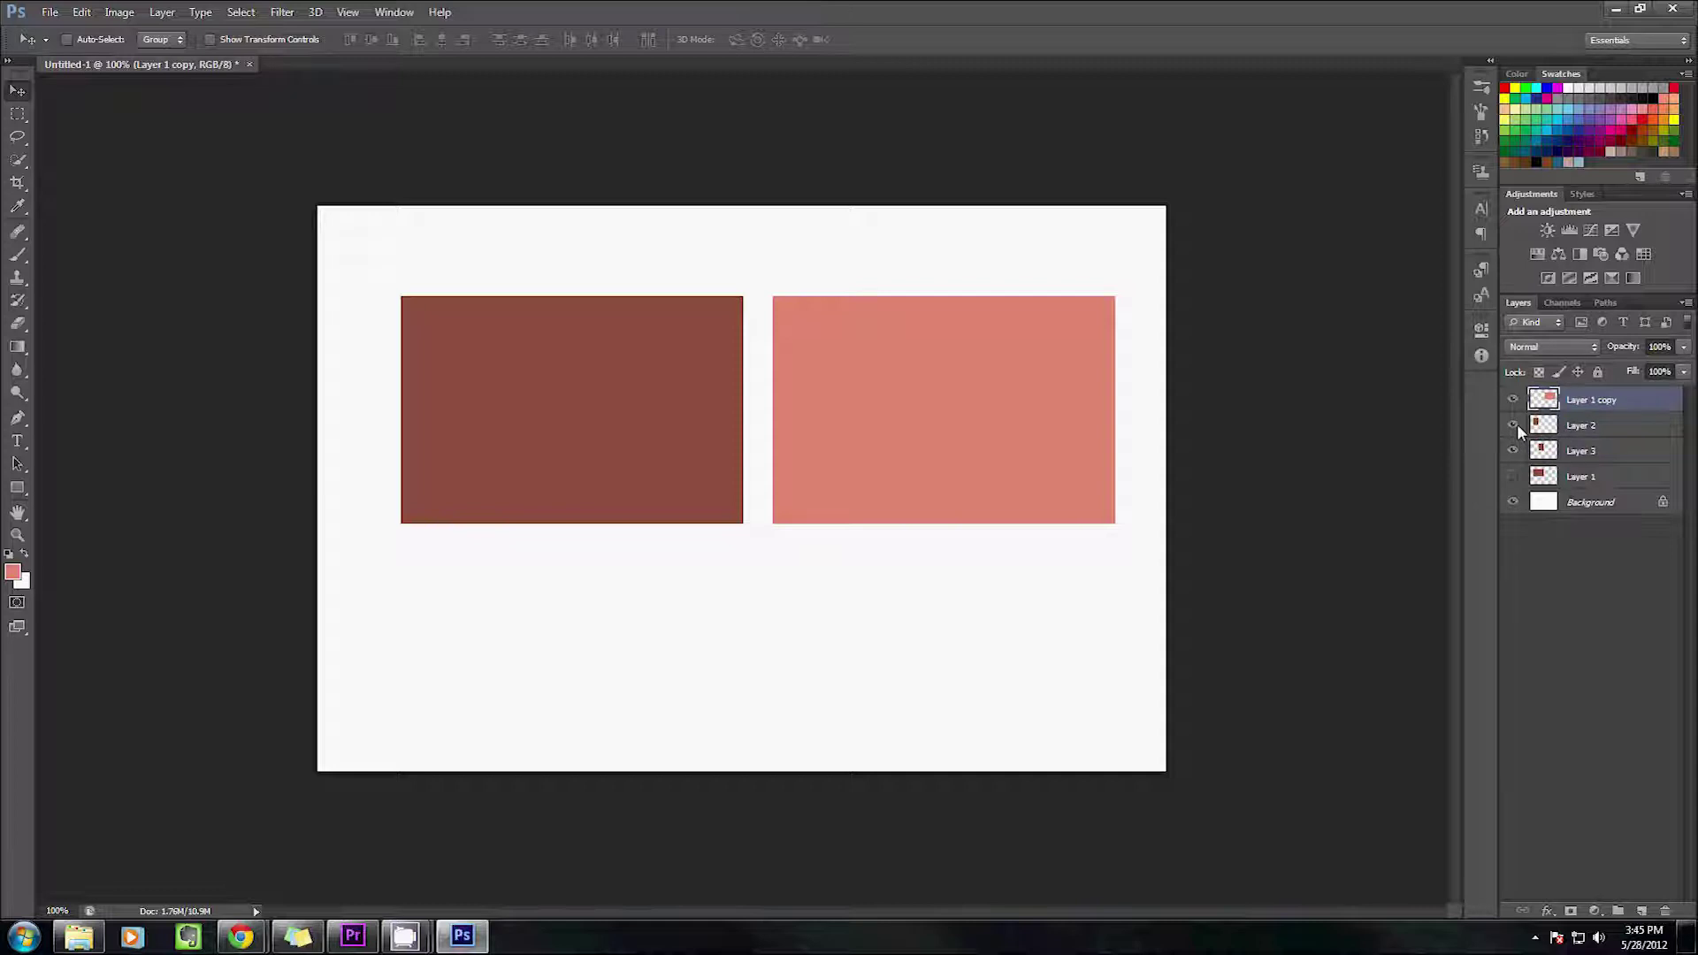
{"action": "left_click", "coordinate": [1543, 425]}
{"action": "left_click", "coordinate": [1543, 426], "text": "ctrl"}
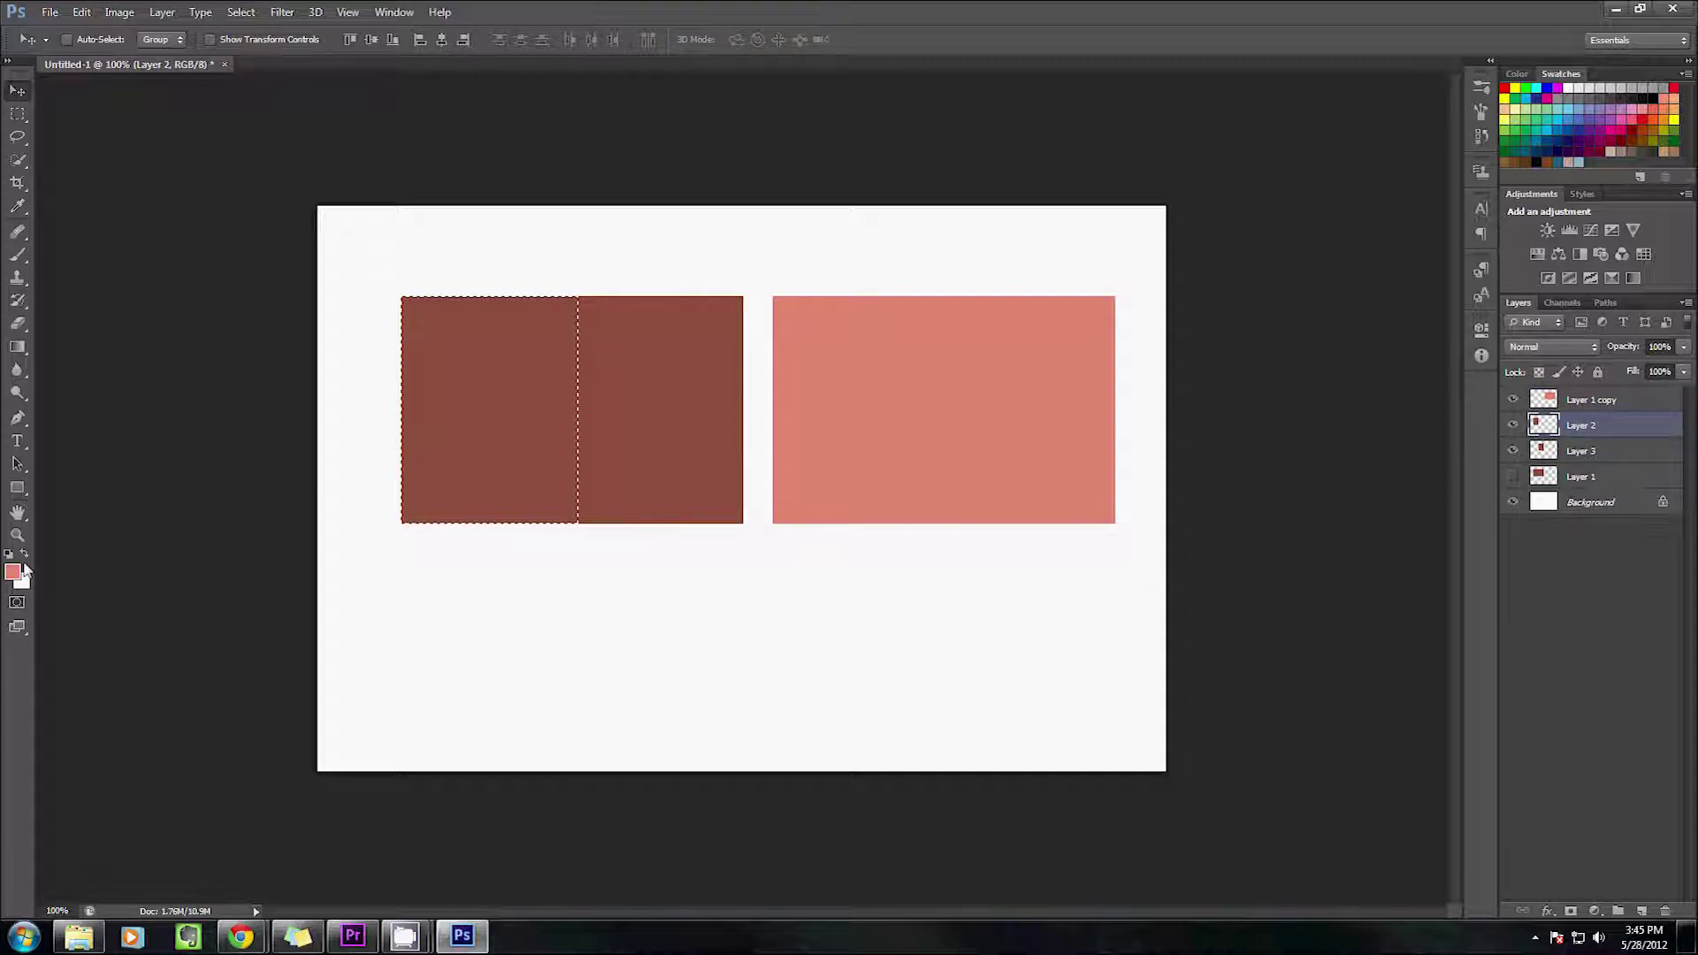
{"action": "left_click", "coordinate": [22, 570]}
{"action": "left_click", "coordinate": [974, 310]}
{"action": "left_click", "coordinate": [1340, 156]}
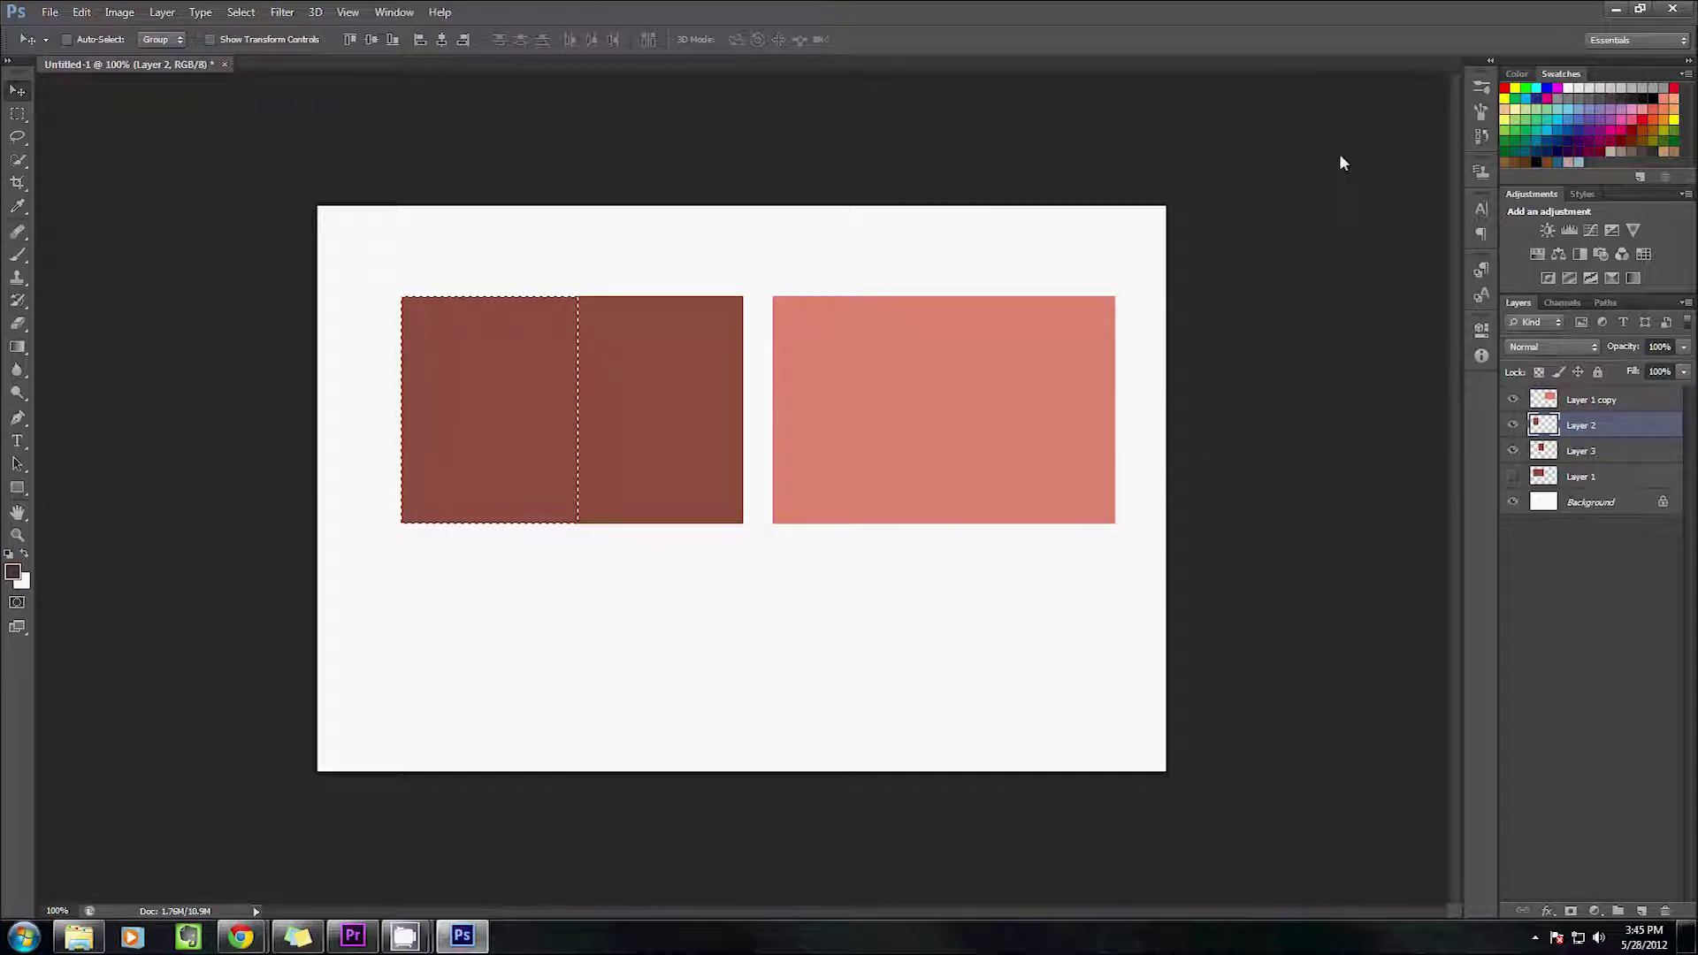
{"action": "key", "text": "alt+BackSpace"}
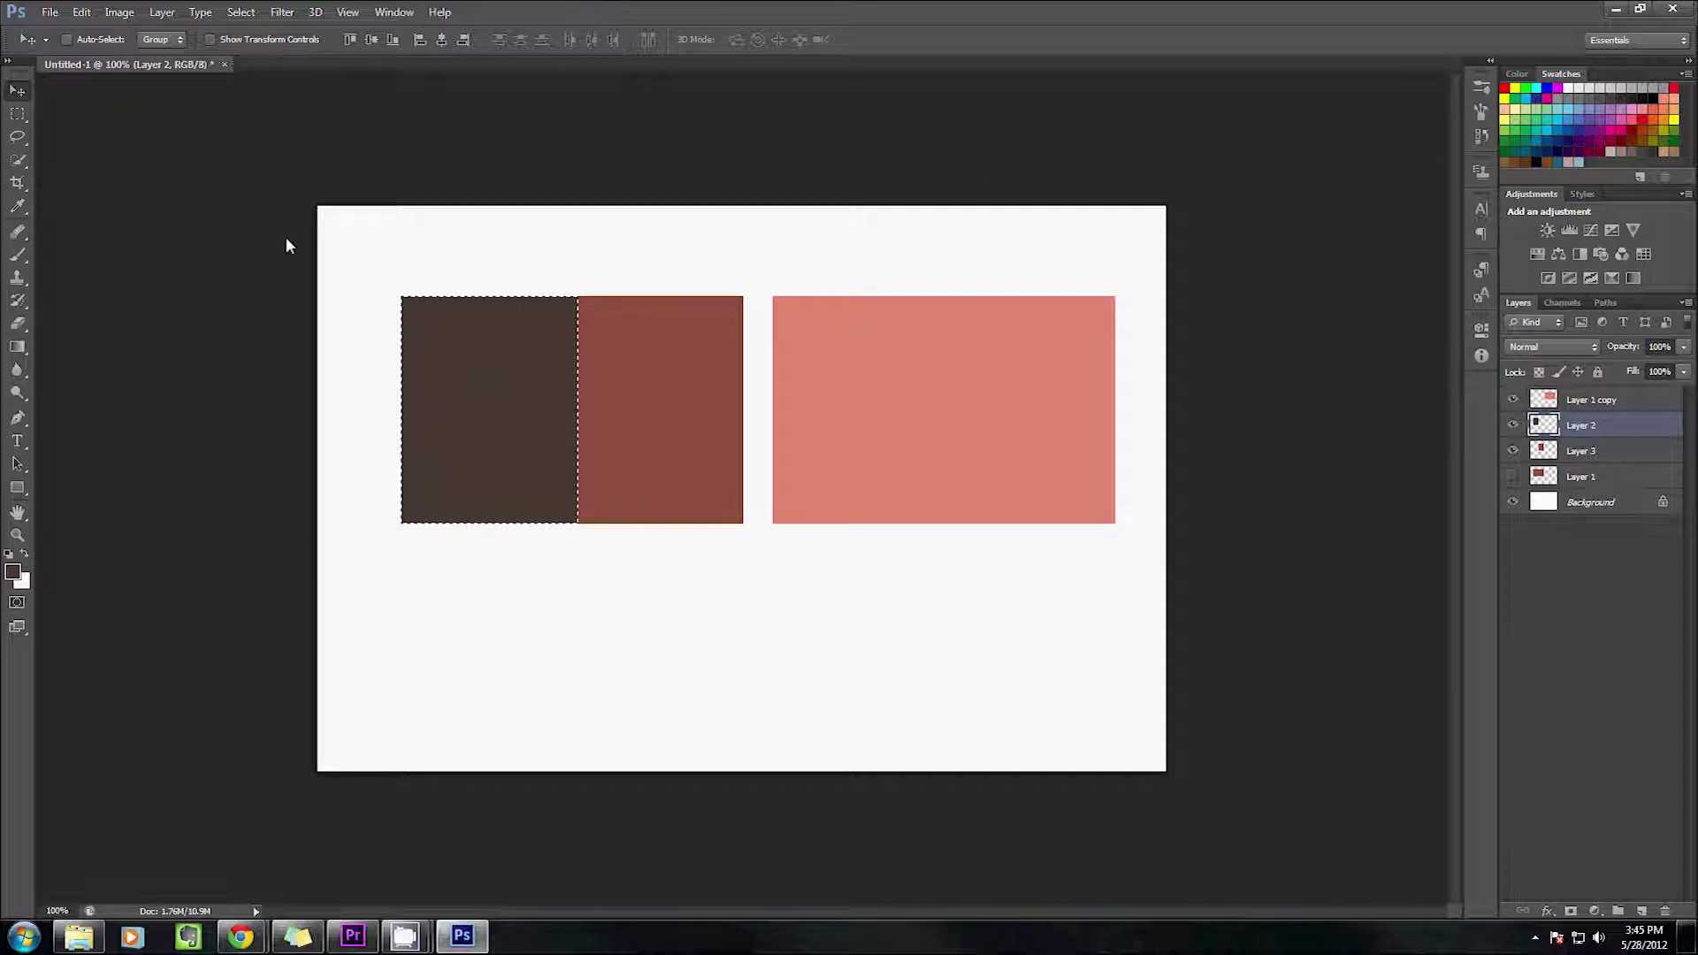
Fit the salmon rectangle between the two halves, with the dark red half directly after it, and clear the selection
{"action": "left_click", "coordinate": [1581, 399]}
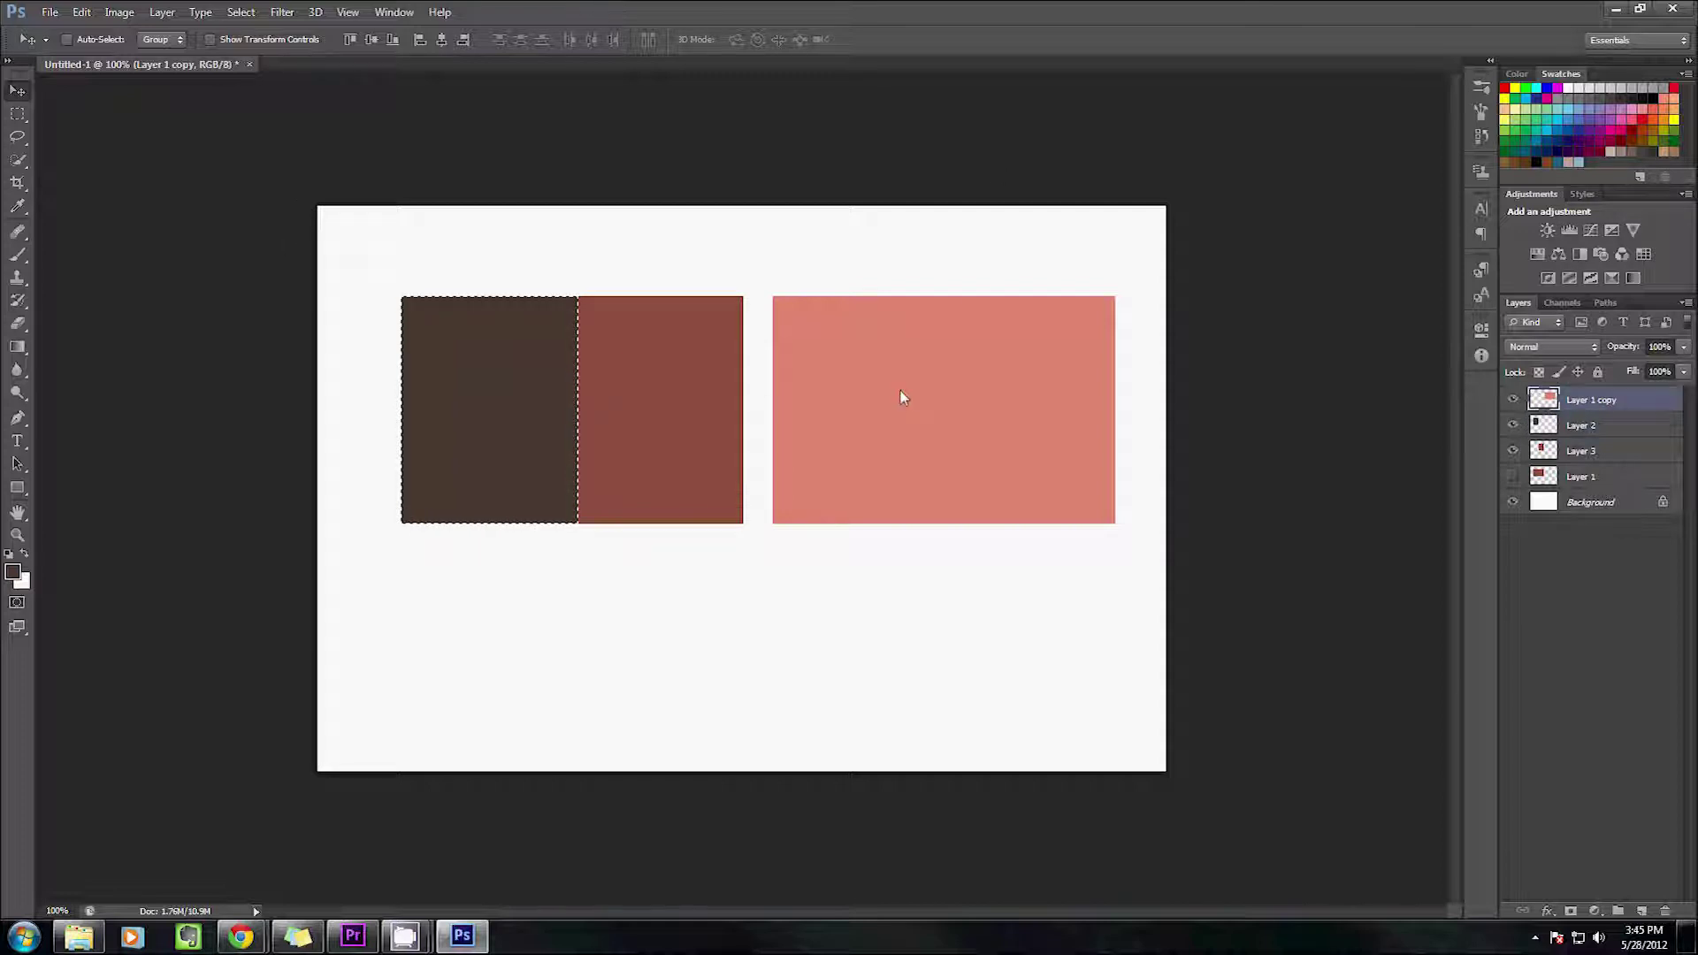
{"action": "left_click_drag", "start_coordinate": [902, 397], "coordinate": [1032, 412]}
{"action": "left_click", "coordinate": [1581, 451]}
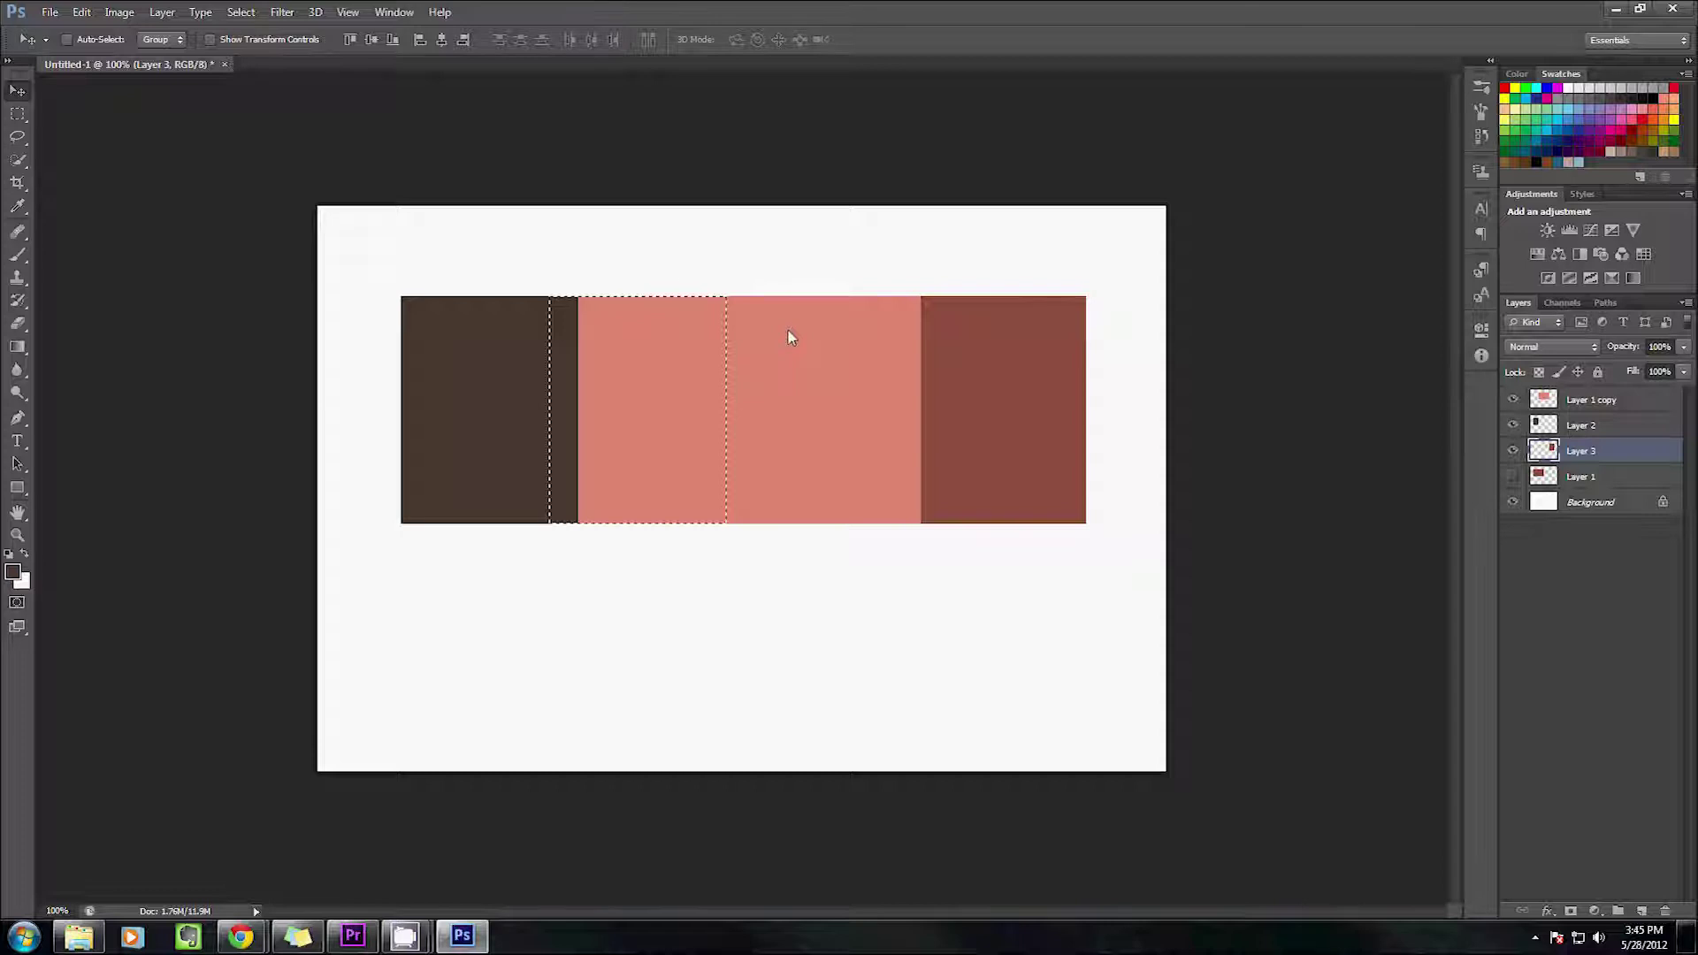
{"action": "key", "text": "ctrl+d"}
Switch back to Premiere Pro, set the timeline playhead to 00;00;10;22, and try placing the source clip there before undoing it
{"action": "left_click", "coordinate": [1613, 10]}
{"action": "left_click", "coordinate": [952, 569]}
{"action": "left_click_drag", "start_coordinate": [805, 265], "coordinate": [906, 620]}
{"action": "key", "text": "ctrl+z"}
Insert the source clip on Video 3 at the playhead, splitting and shifting the existing clips, then undo the insert
{"action": "left_click_drag", "start_coordinate": [826, 237], "coordinate": [947, 632]}
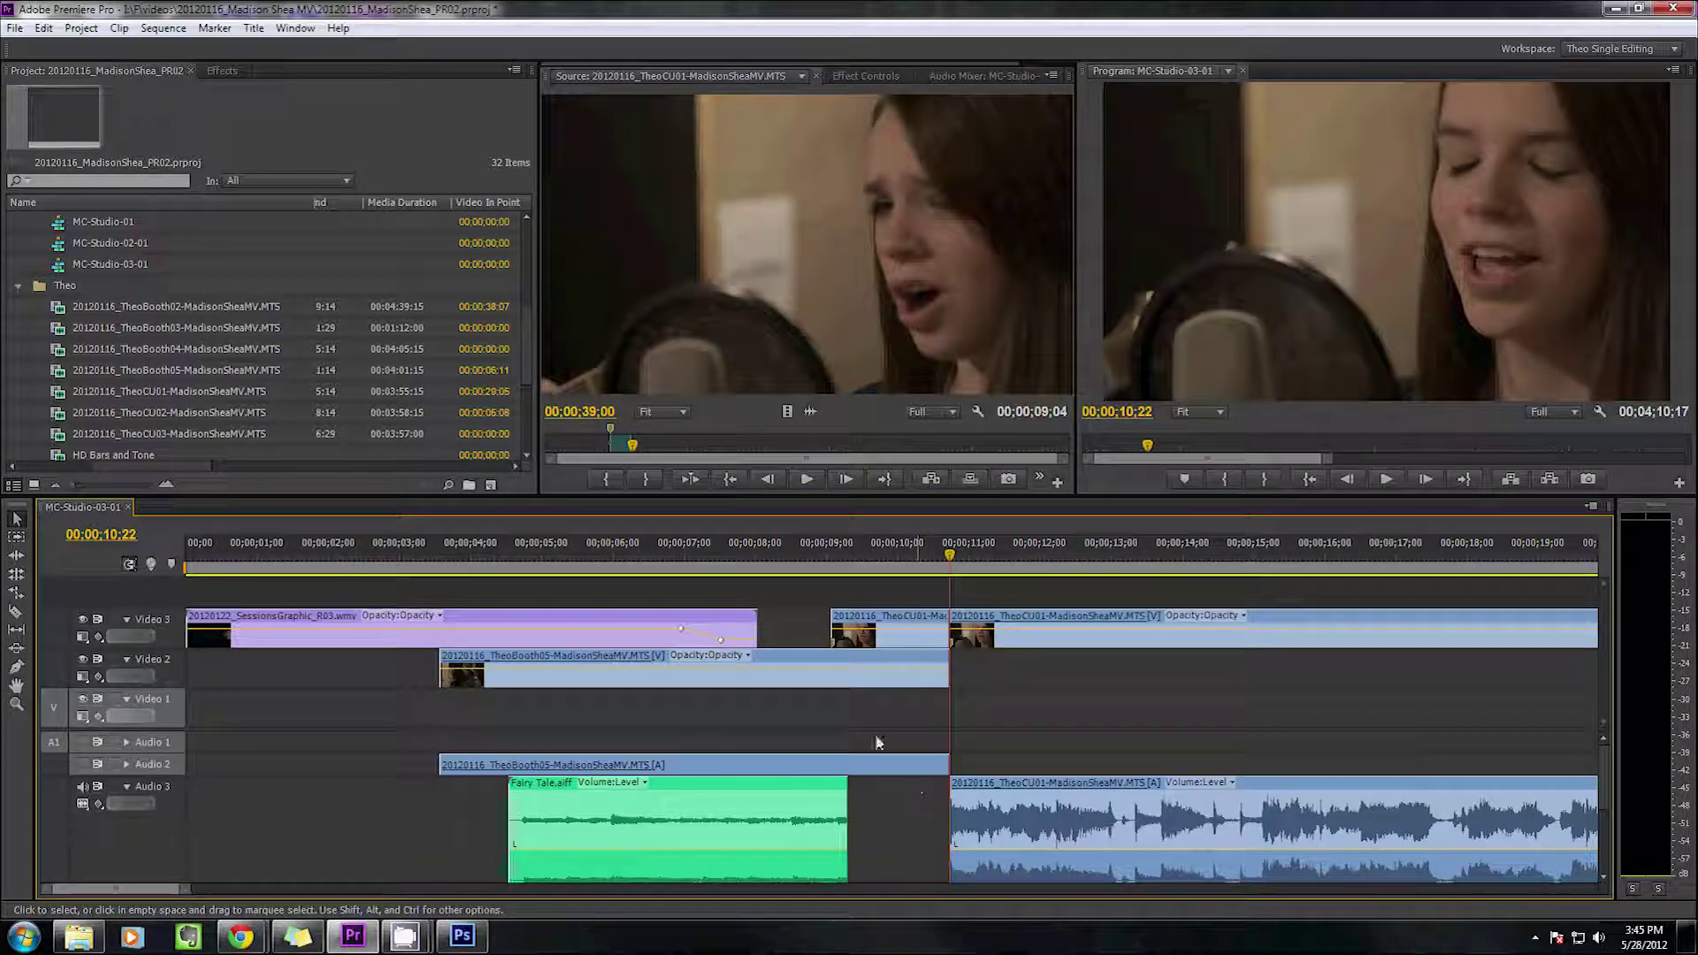
{"action": "scroll", "coordinate": [1405, 704], "scroll_direction": "down", "scroll_amount": 2}
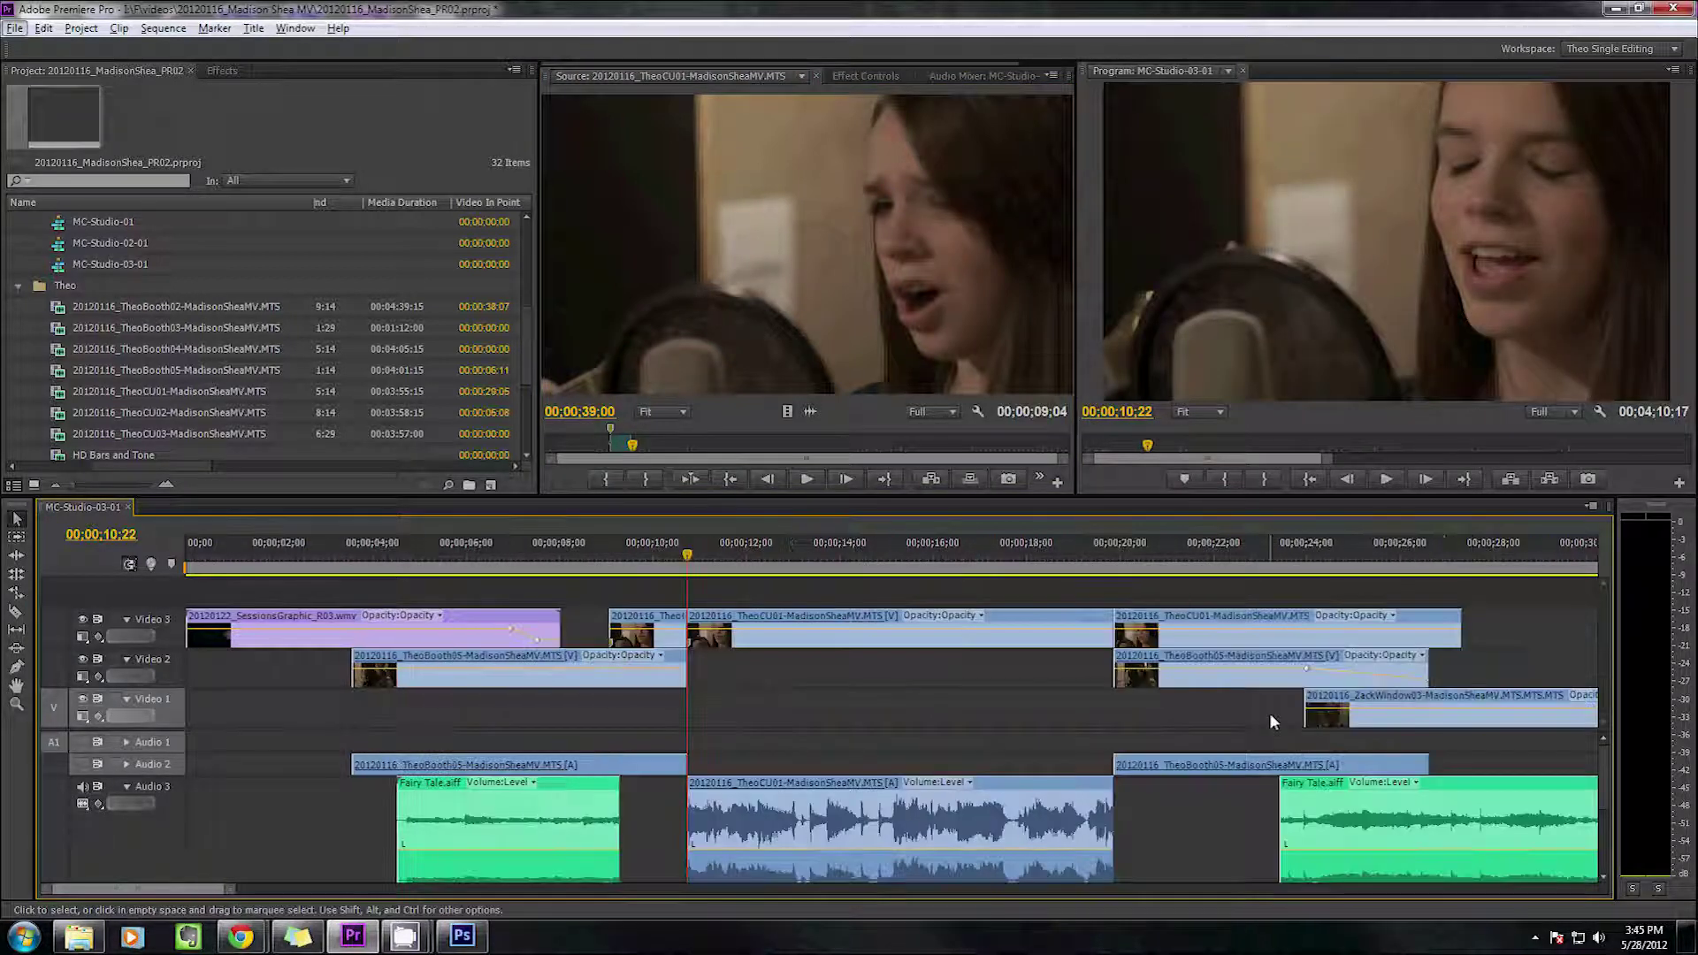
{"action": "key", "text": "ctrl+z"}
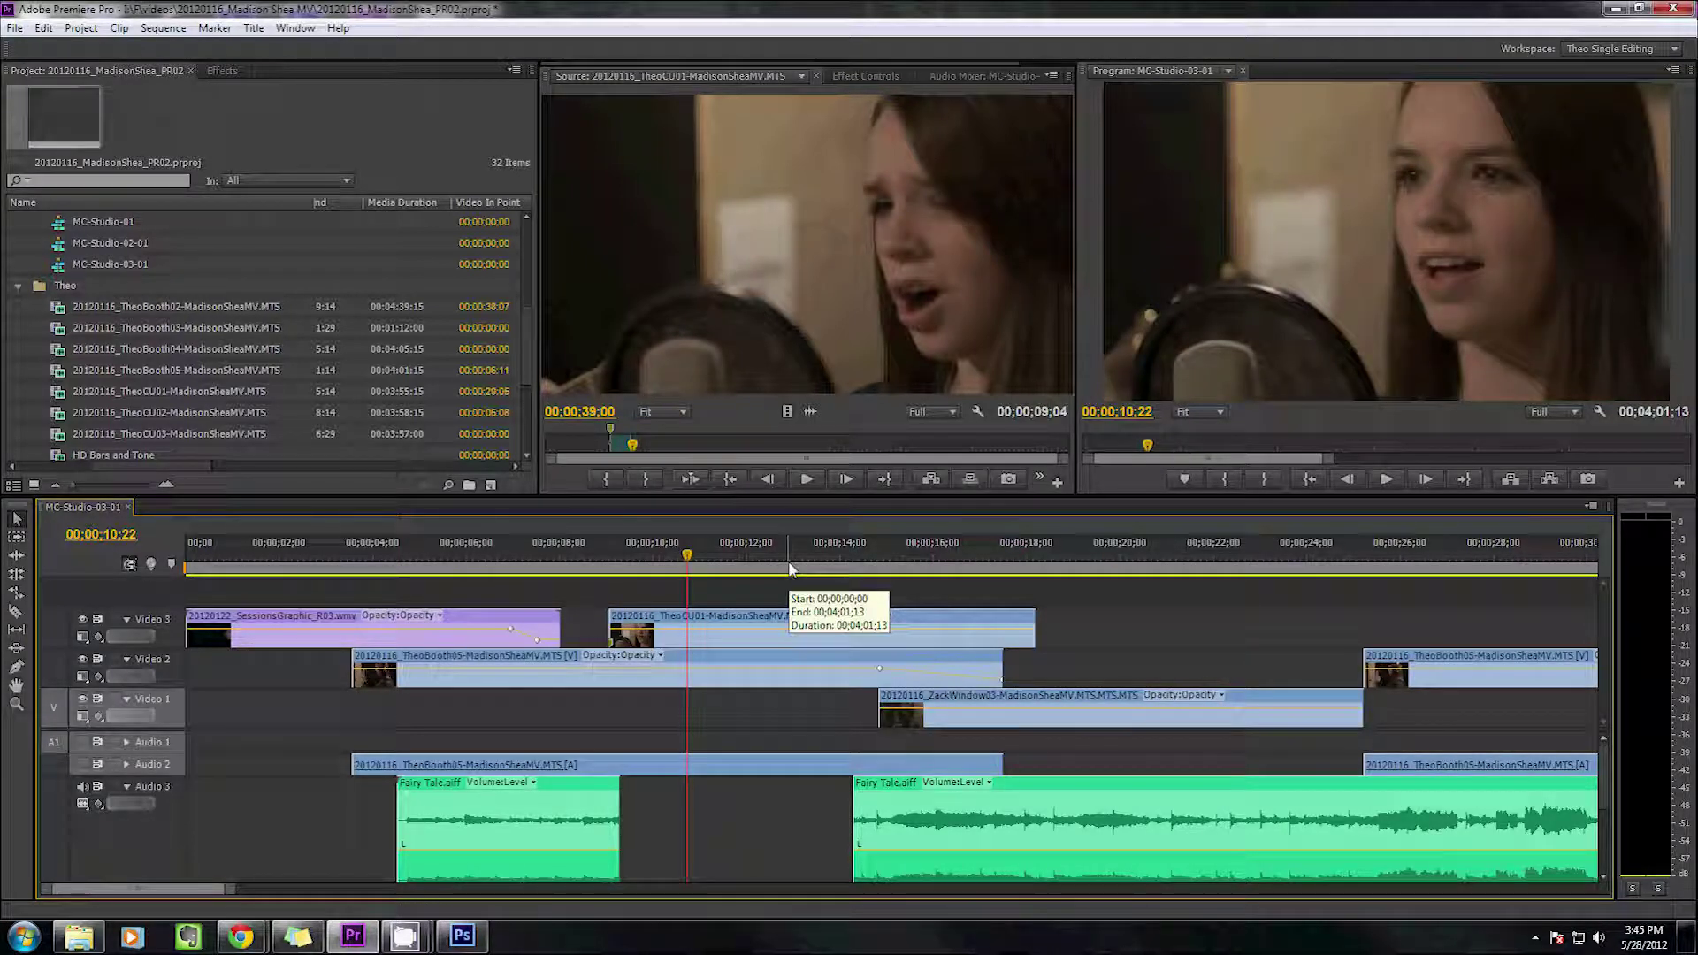
Overwrite the marked source clip onto Video 1 and Audio 1 at the playhead
{"action": "key", "text": "period"}
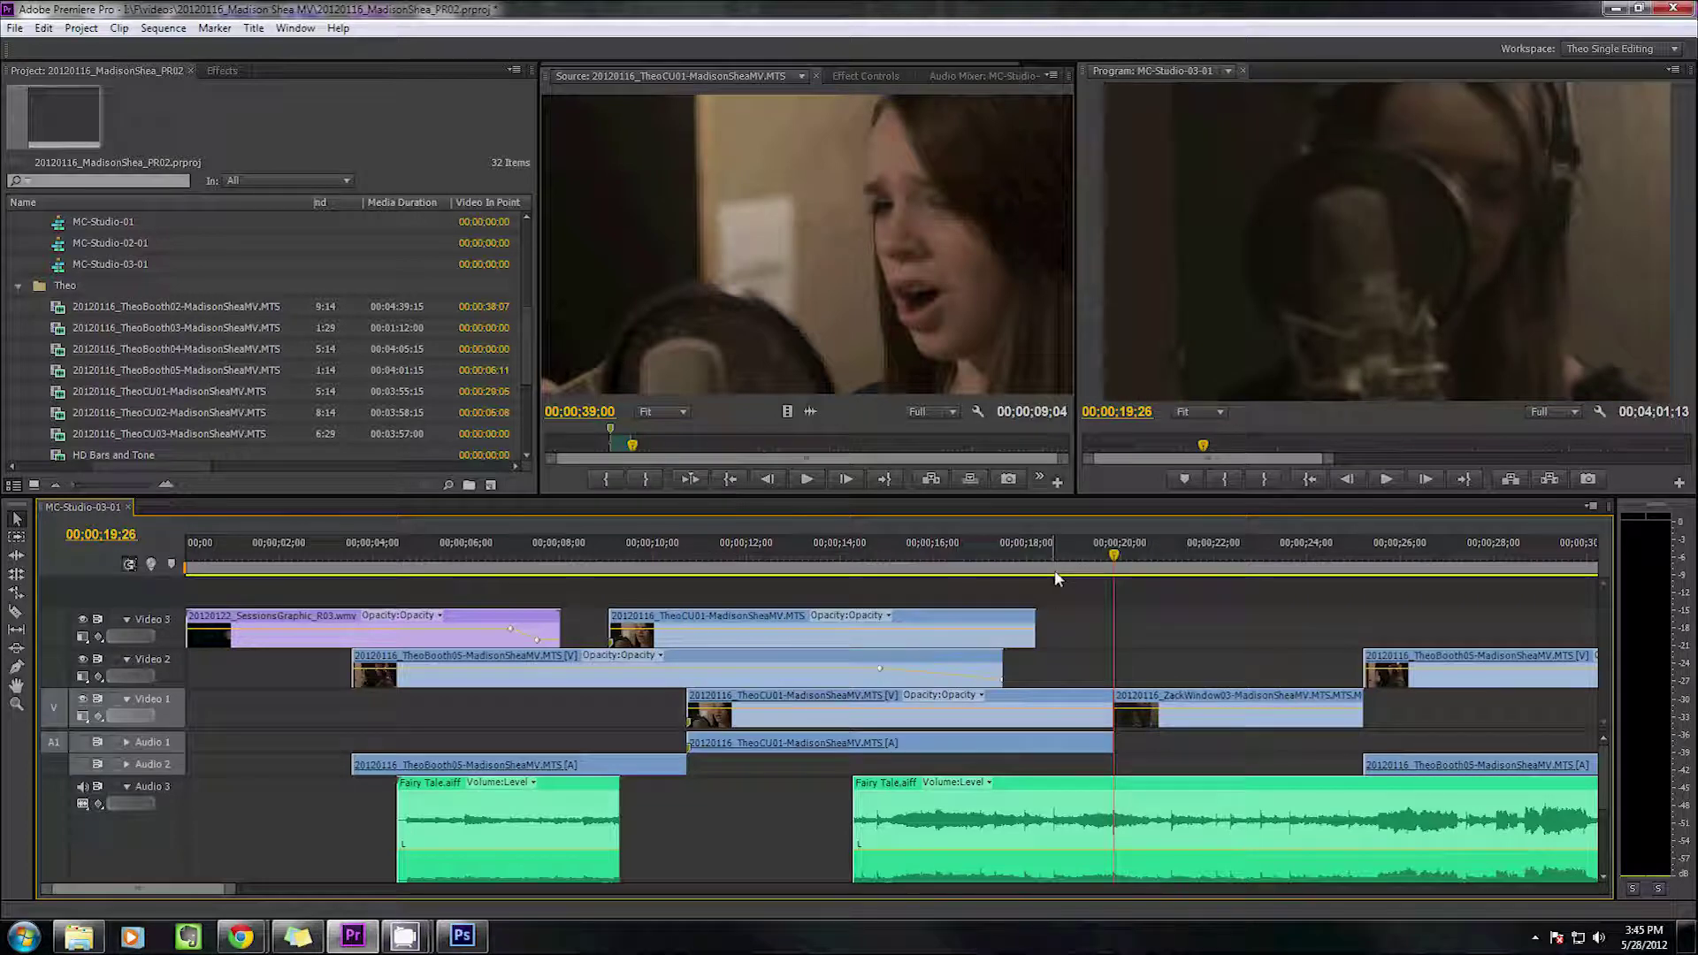
Undo the overwrite edit, then try inserting the source clip on Video 1 and Audio 1 at the playhead and undo it
{"action": "key", "text": "ctrl+z"}
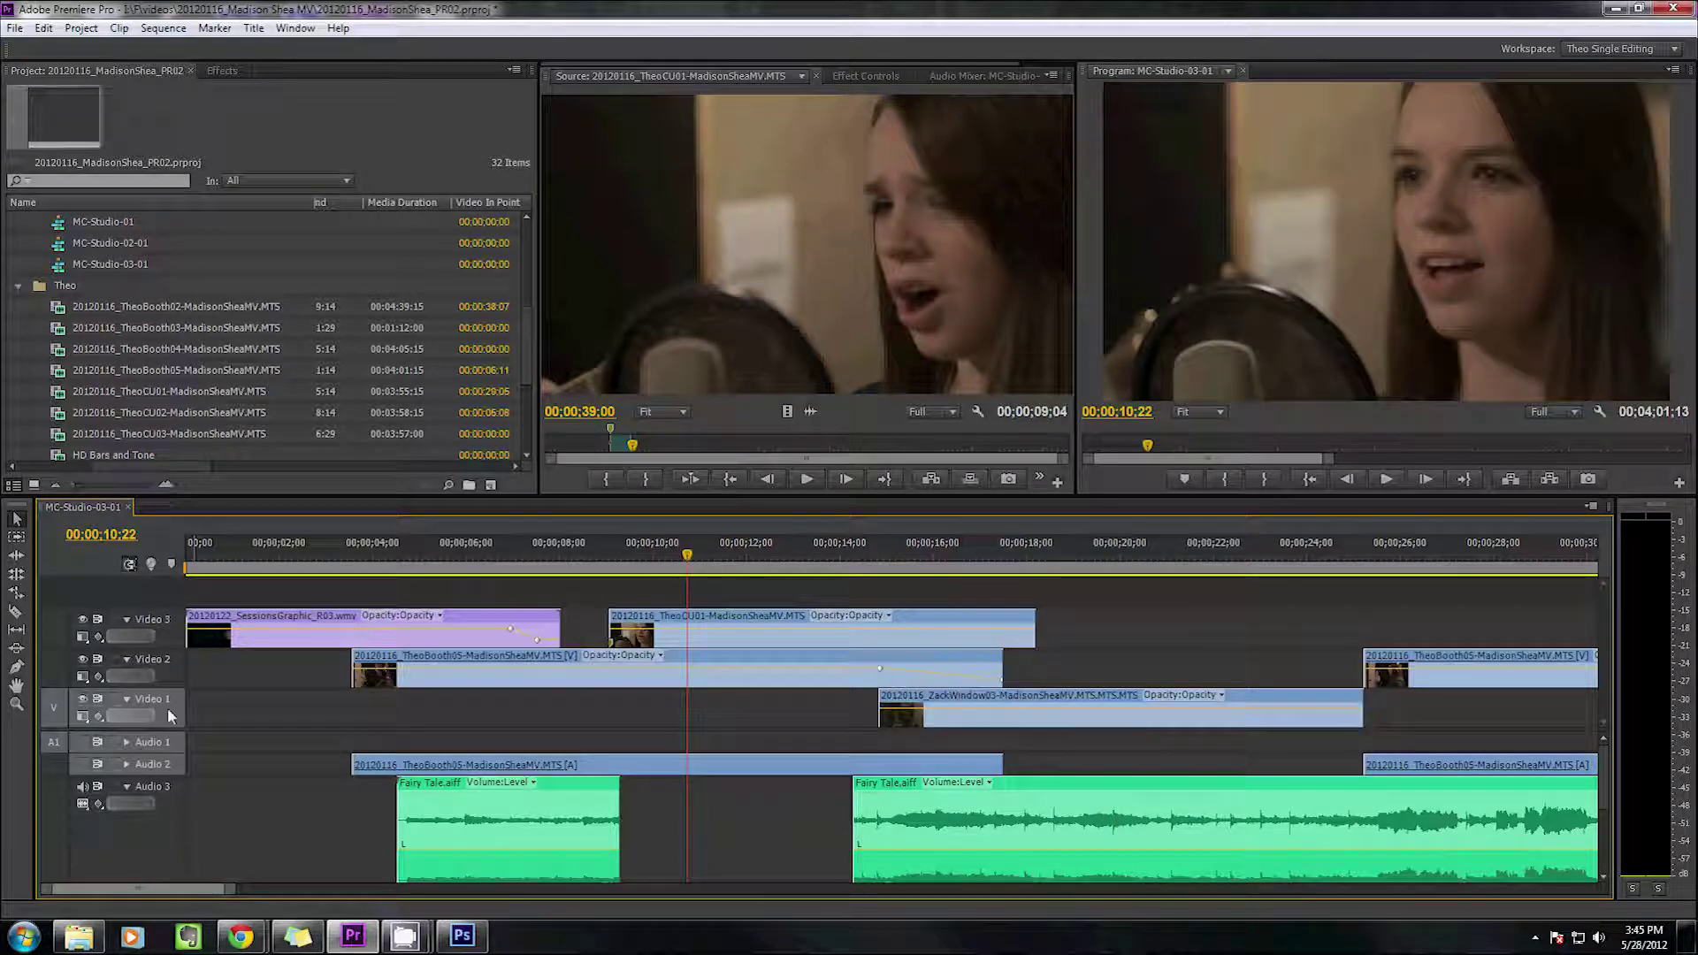
{"action": "left_click", "coordinate": [53, 745]}
{"action": "key", "text": "comma"}
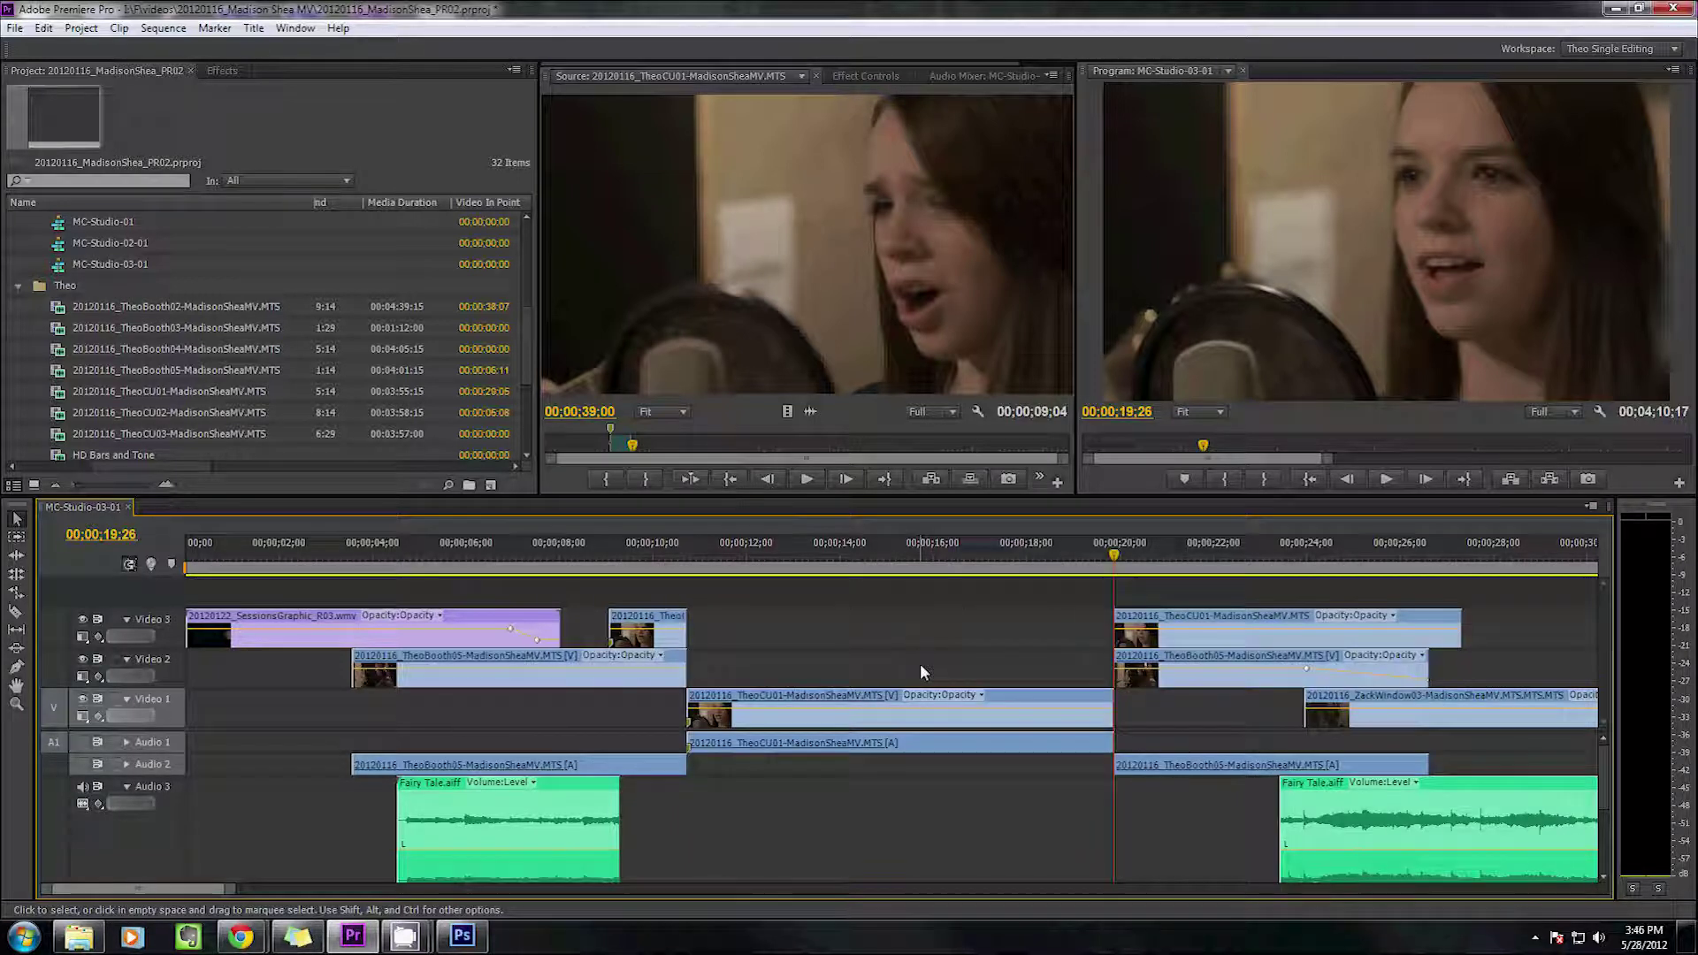
{"action": "key", "text": "Up"}
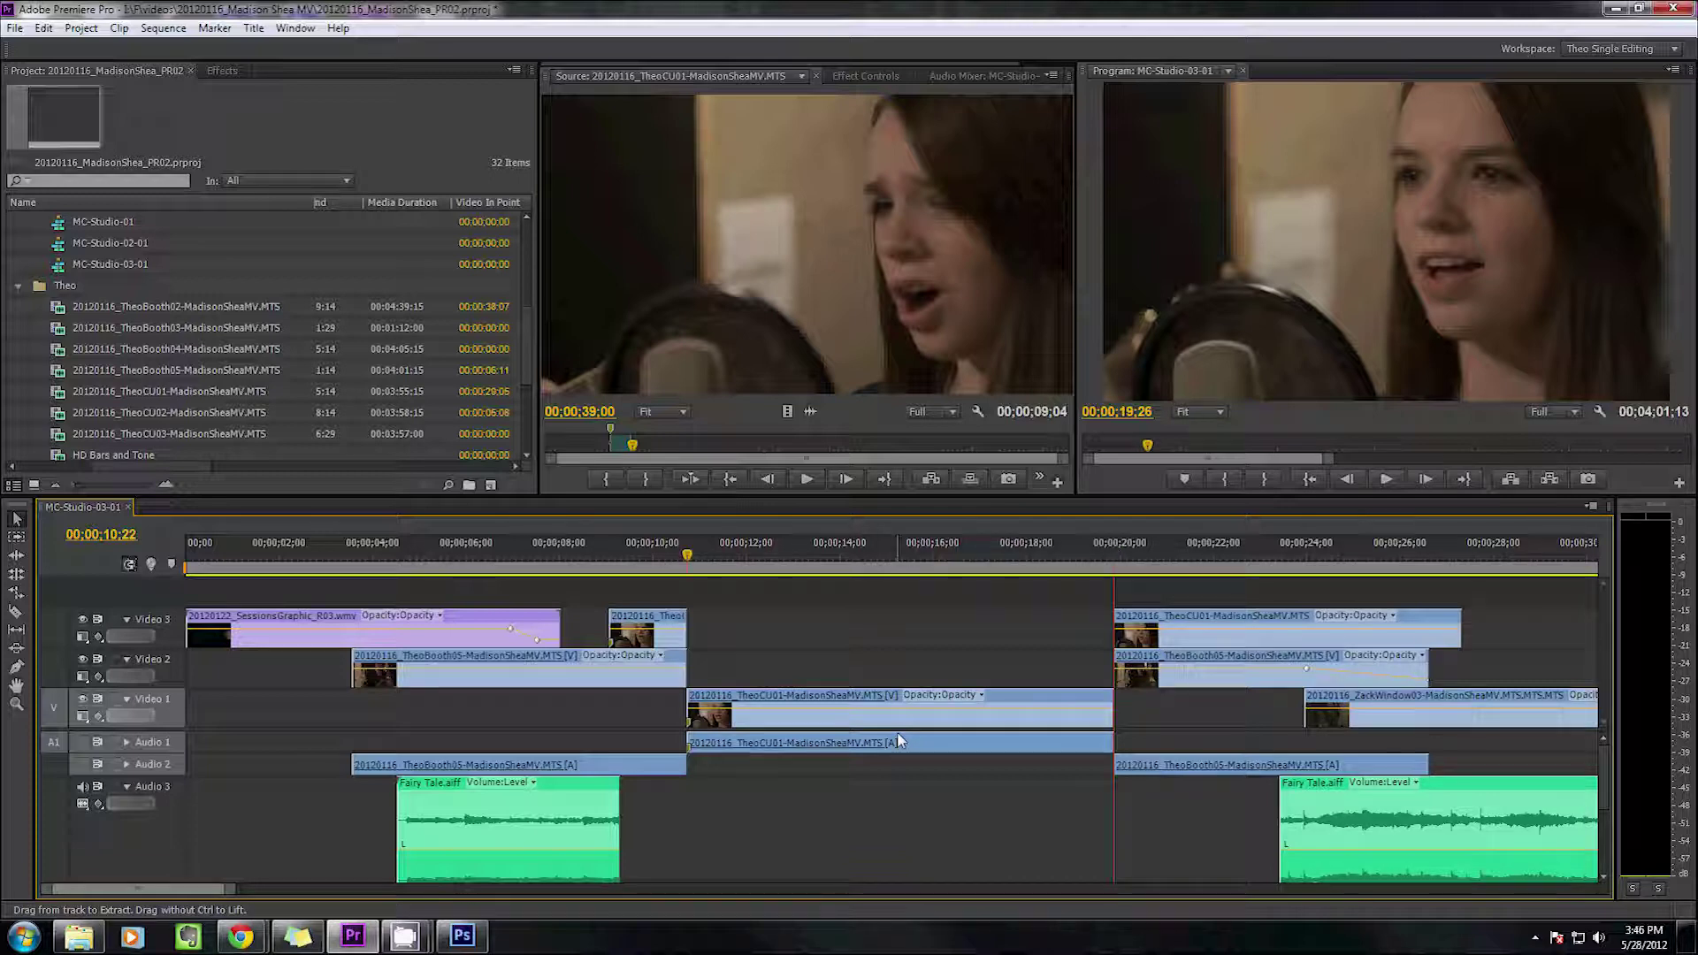
{"action": "key", "text": "ctrl+z"}
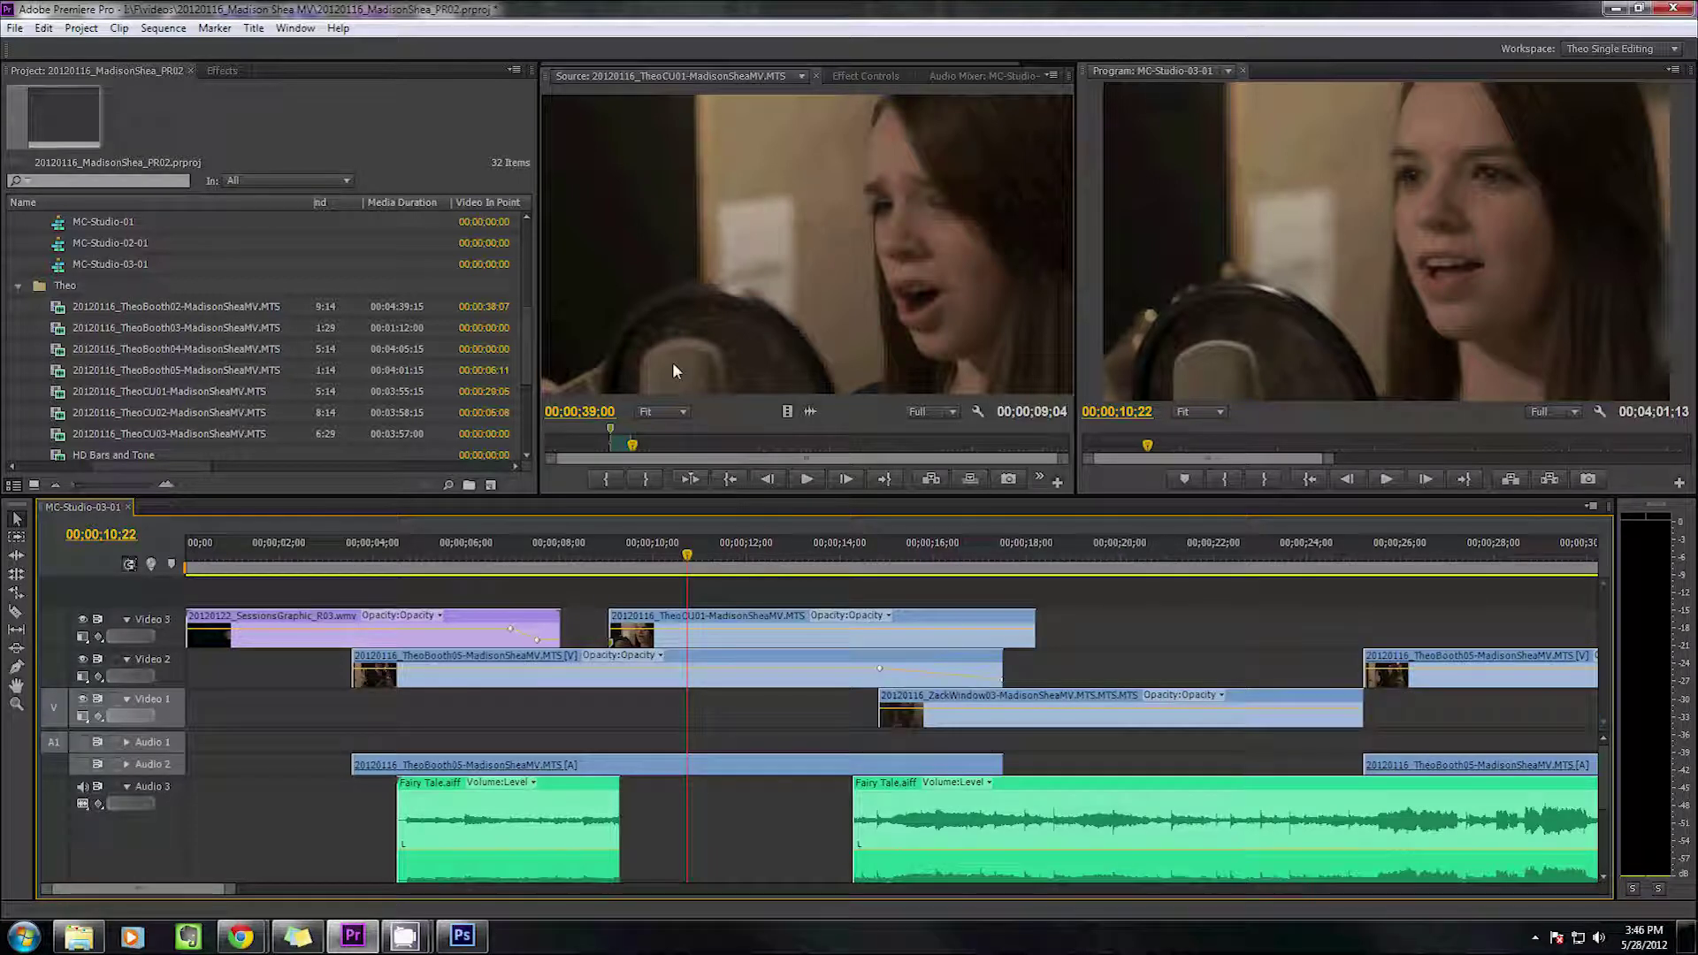
Review the Source Monitor's playback resolution choices and its display settings, closing them without changing anything
{"action": "left_click", "coordinate": [933, 412]}
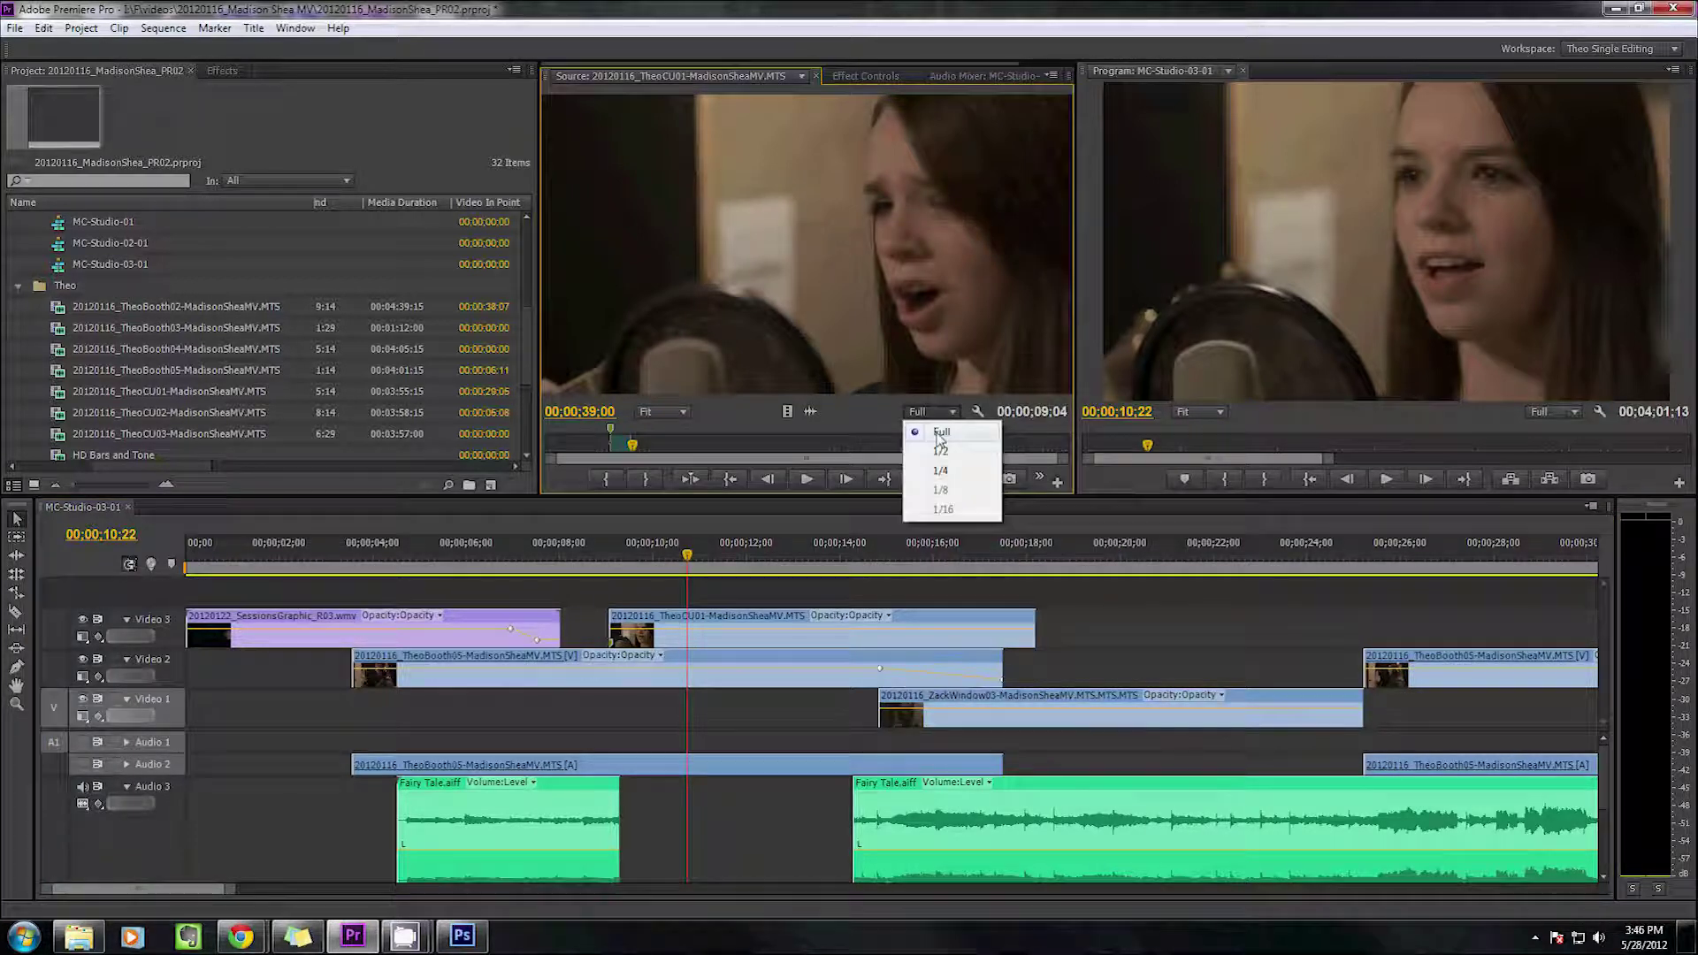
{"action": "left_click", "coordinate": [953, 411]}
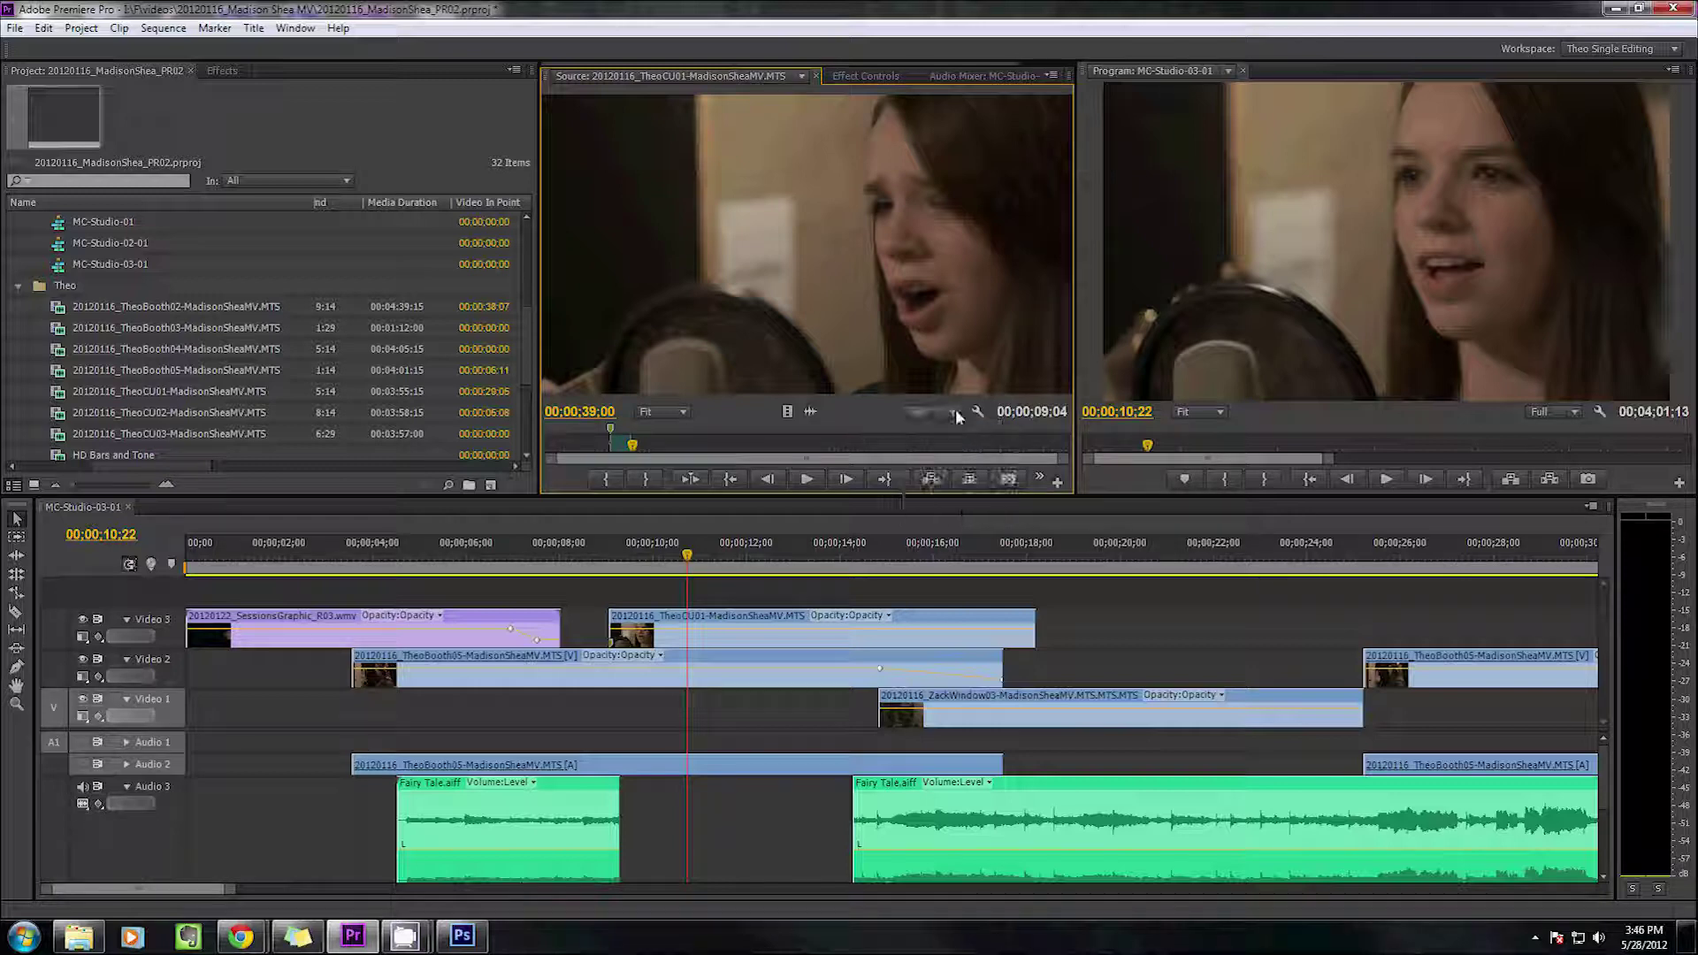
{"action": "left_click", "coordinate": [980, 412]}
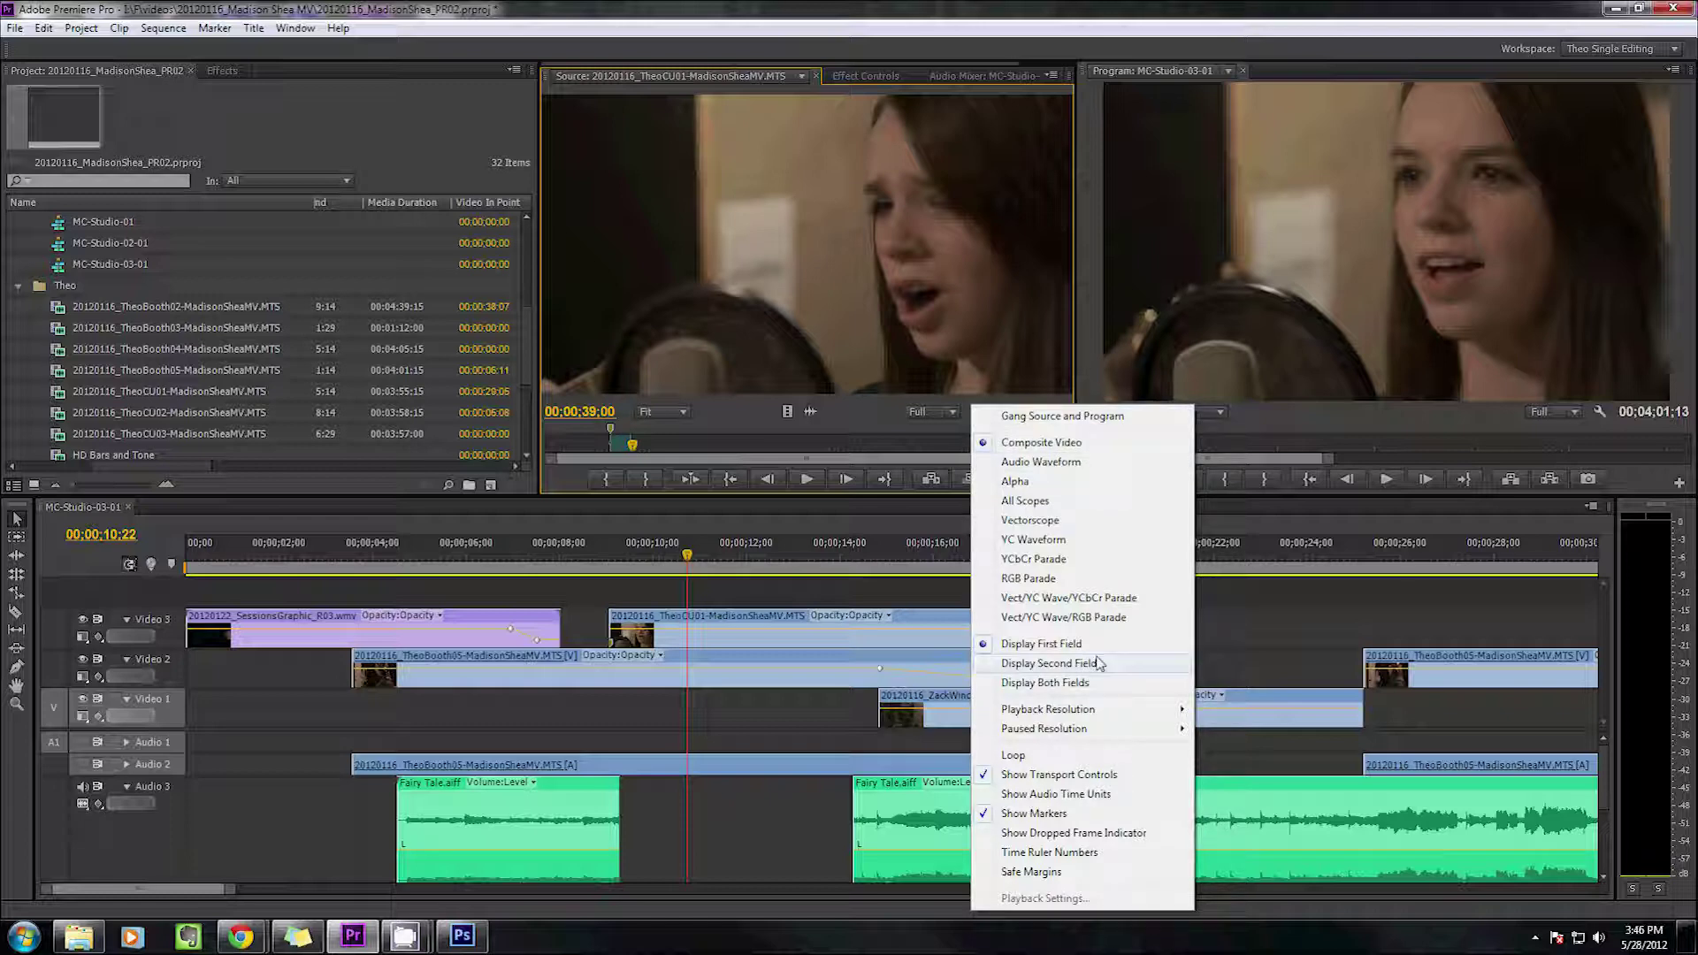
{"action": "mouse_move", "coordinate": [1112, 739]}
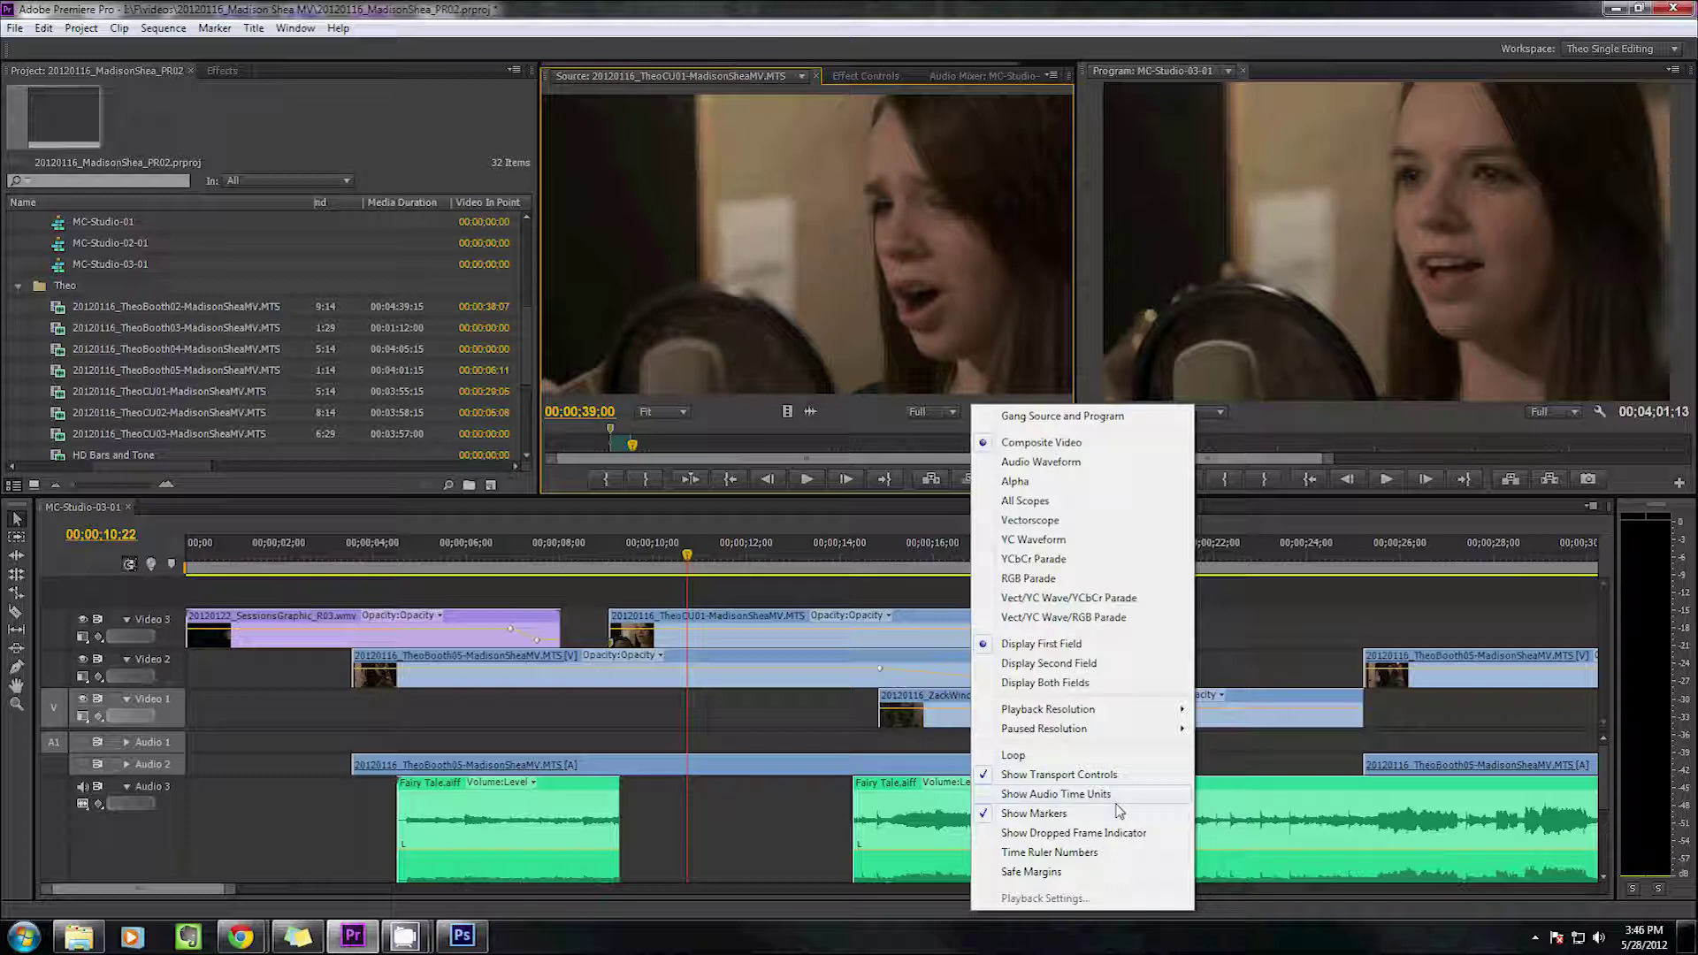
{"action": "left_click", "coordinate": [857, 416]}
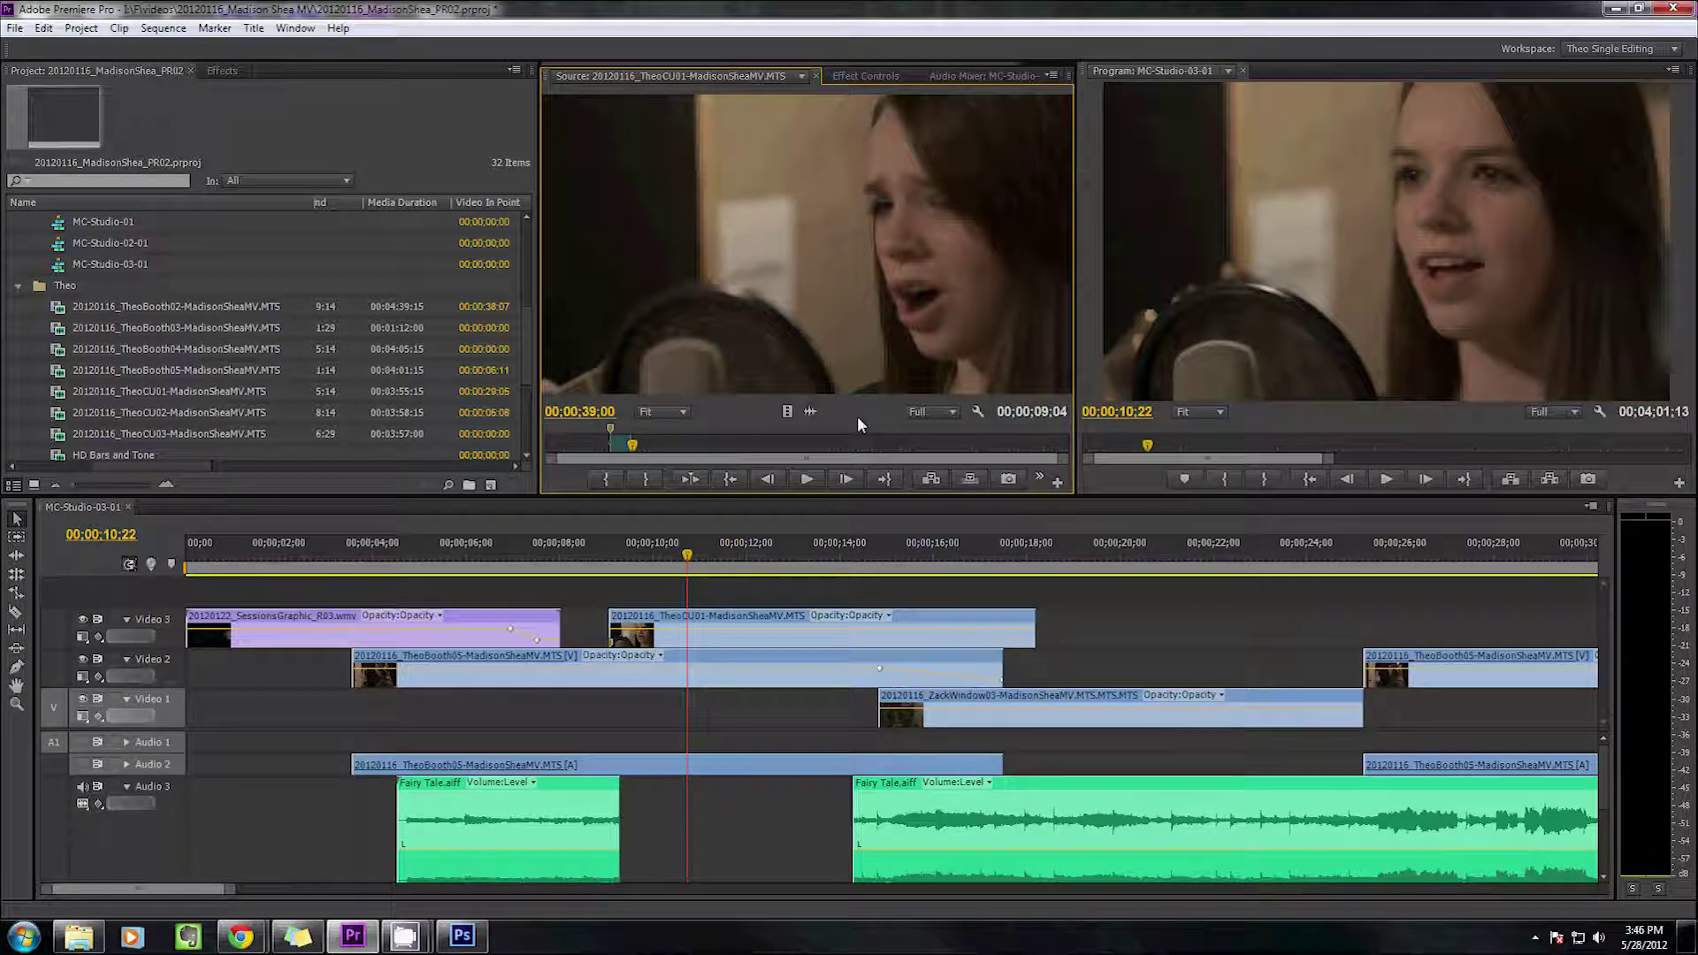
{"action": "left_click", "coordinate": [1051, 75]}
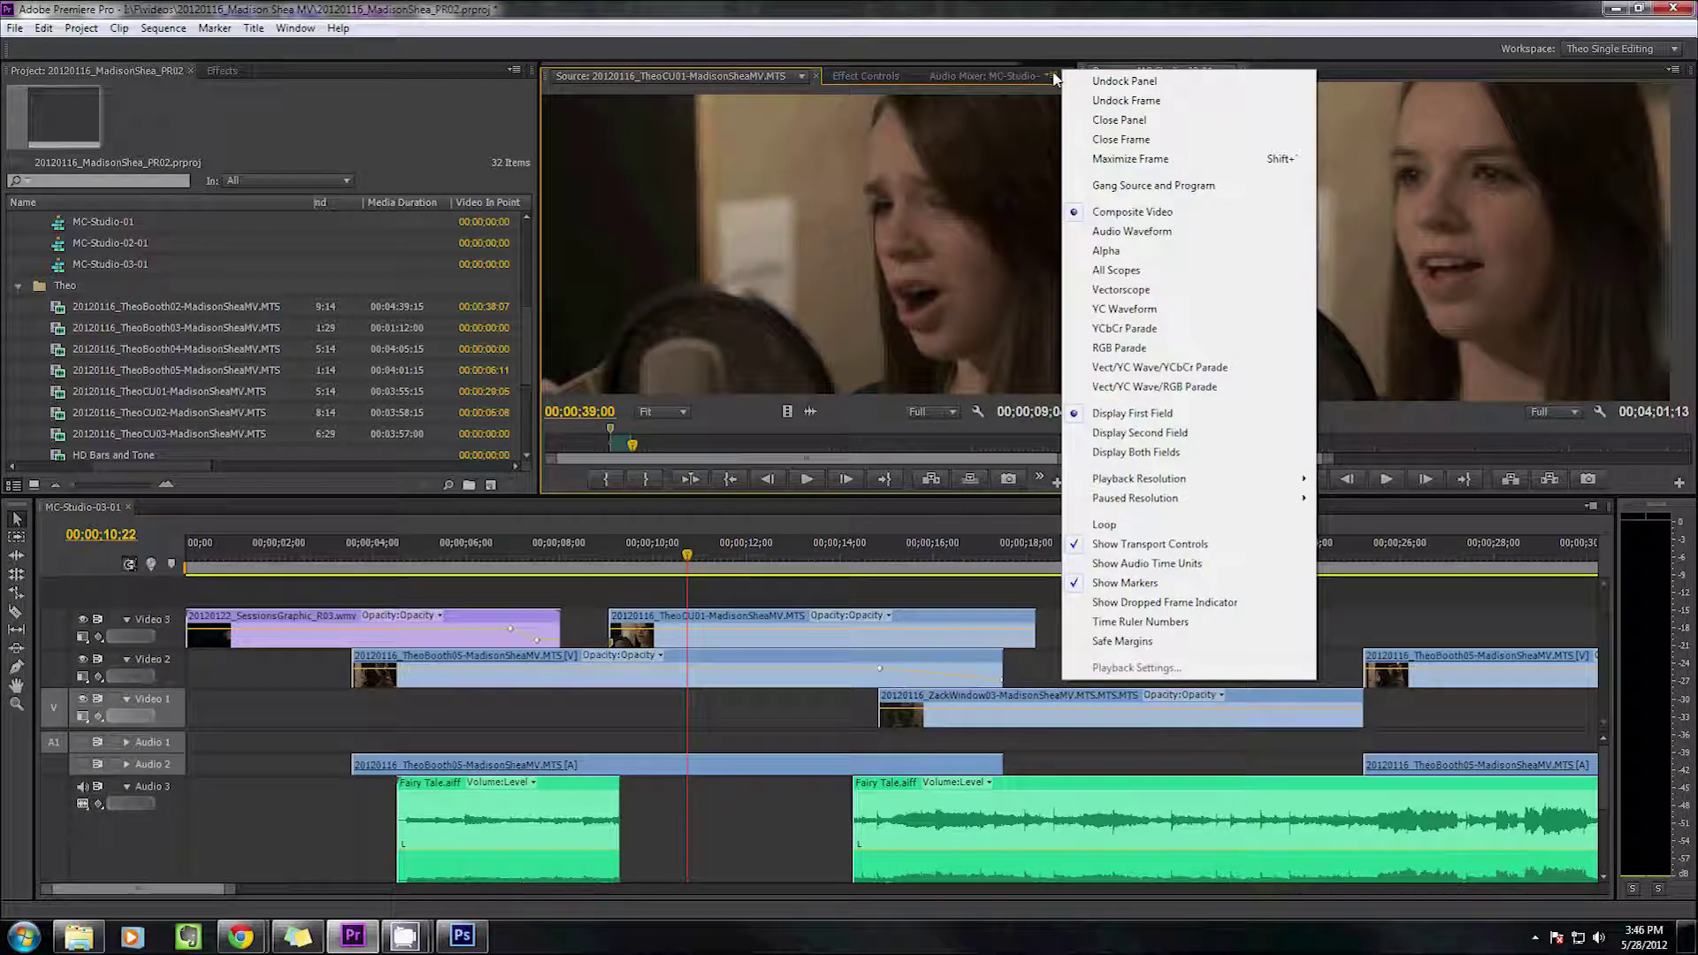
{"action": "right_click", "coordinate": [898, 382]}
{"action": "left_click", "coordinate": [893, 384]}
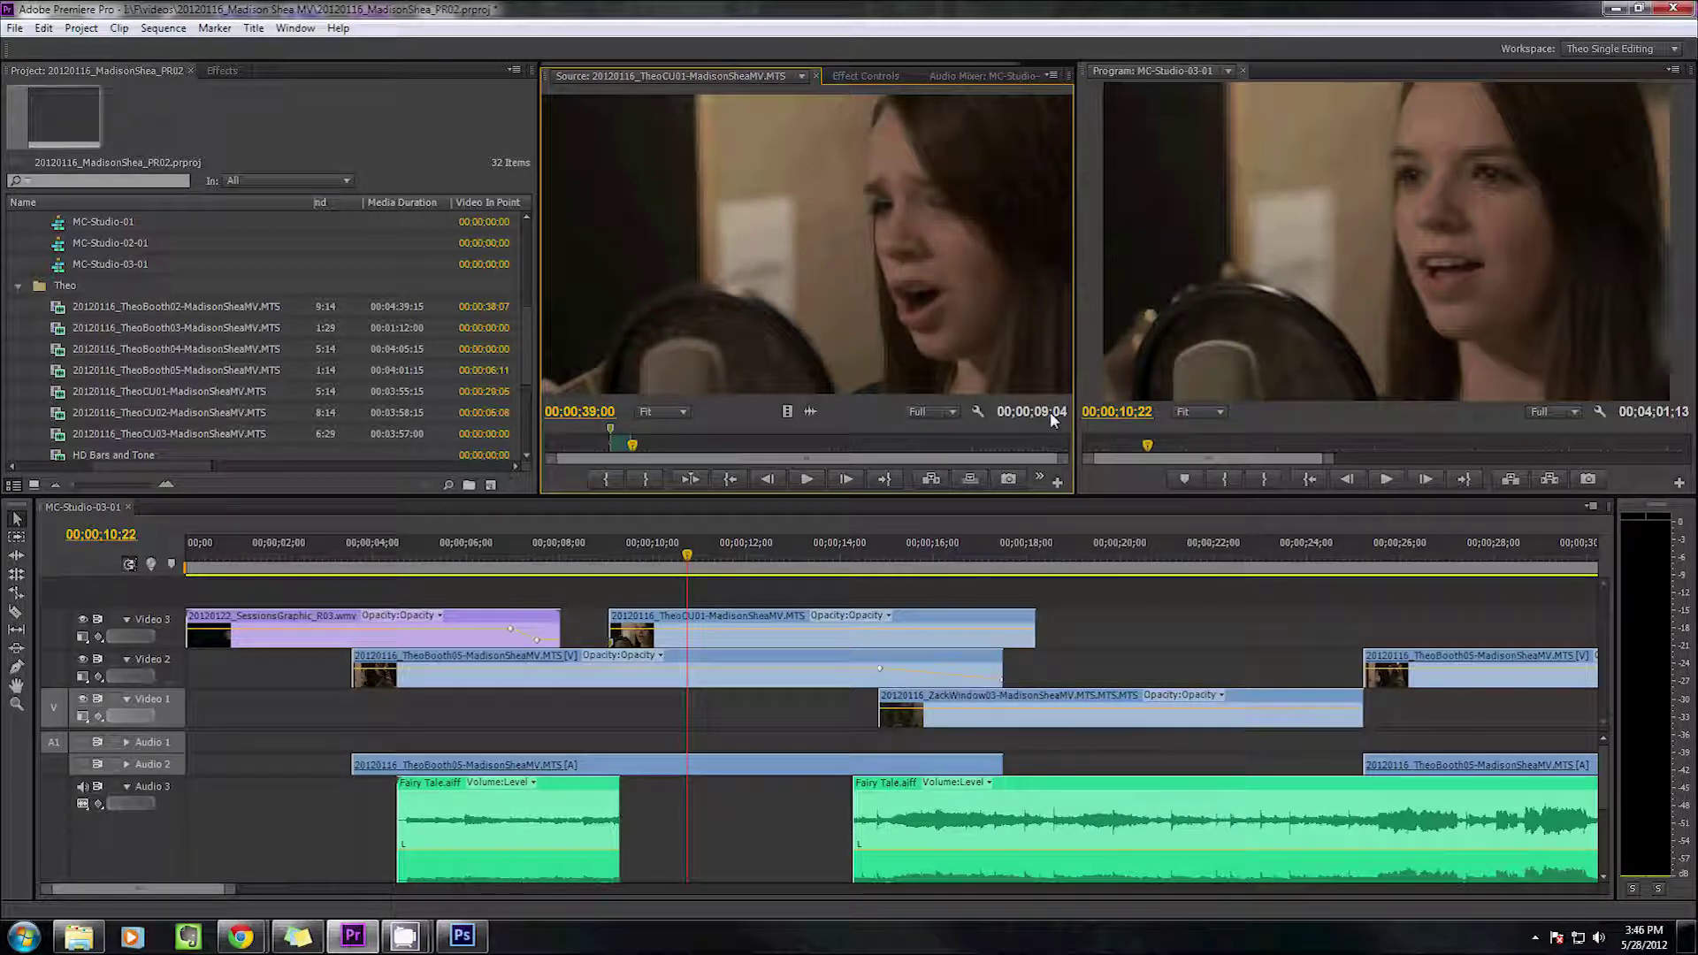
Try a new Out point at 00;00;44;17 on the source clip, then undo it
{"action": "left_click", "coordinate": [681, 445]}
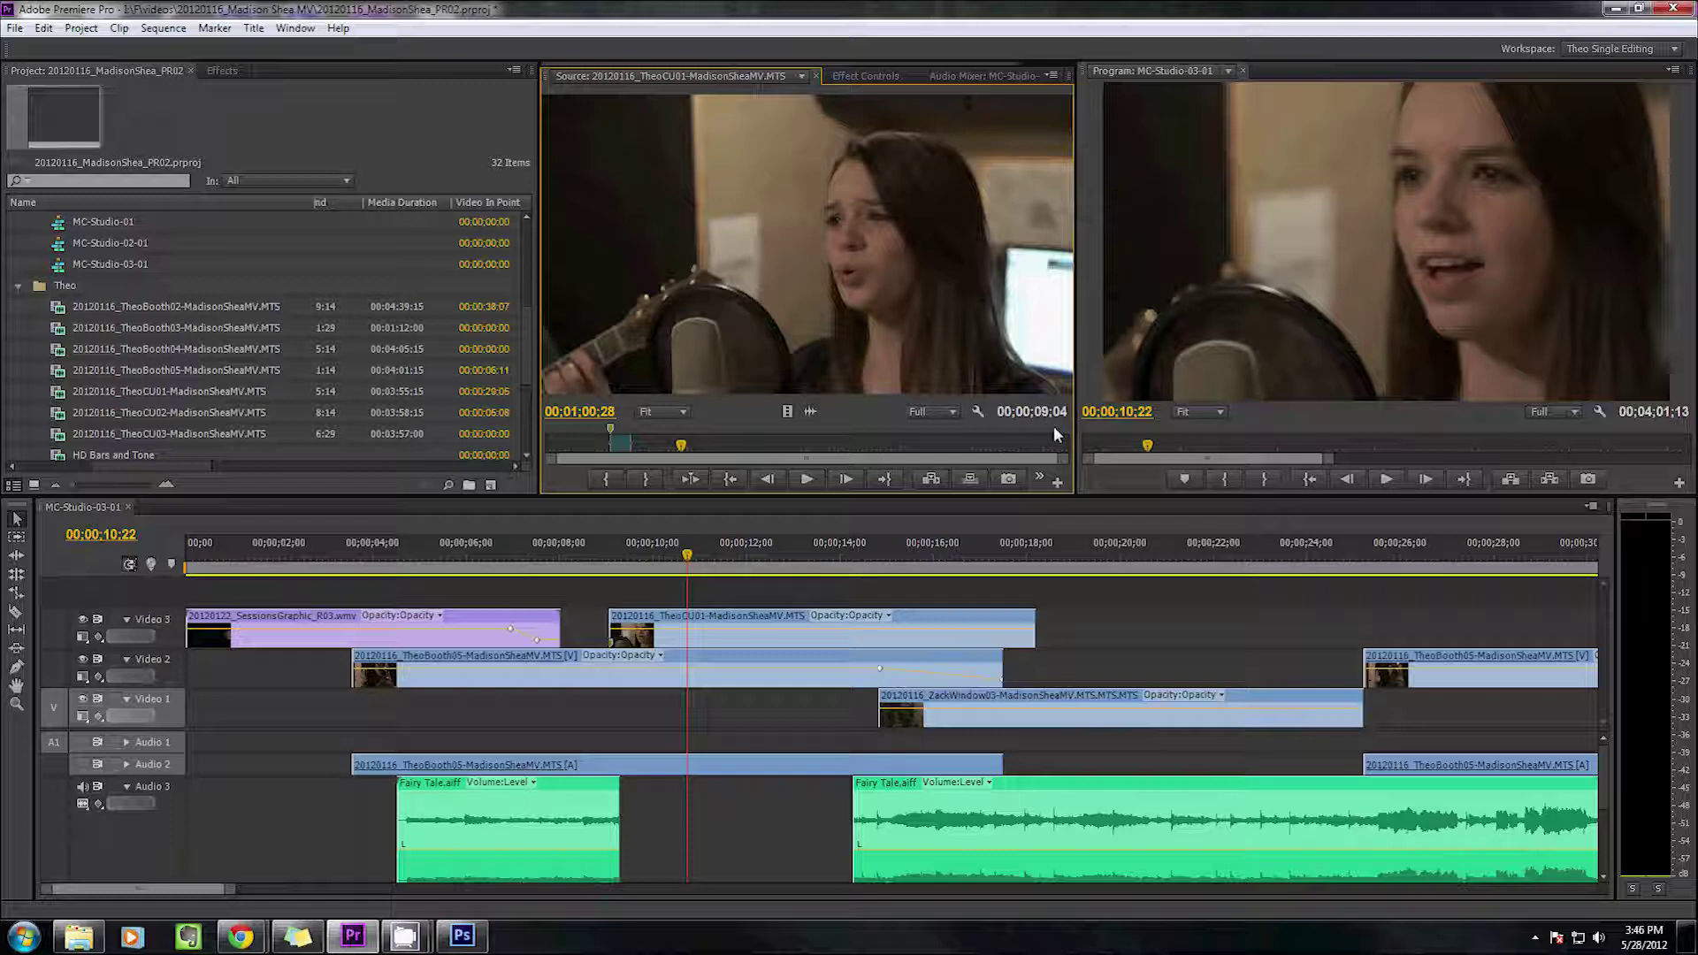
{"action": "left_click", "coordinate": [645, 457]}
{"action": "key", "text": "o"}
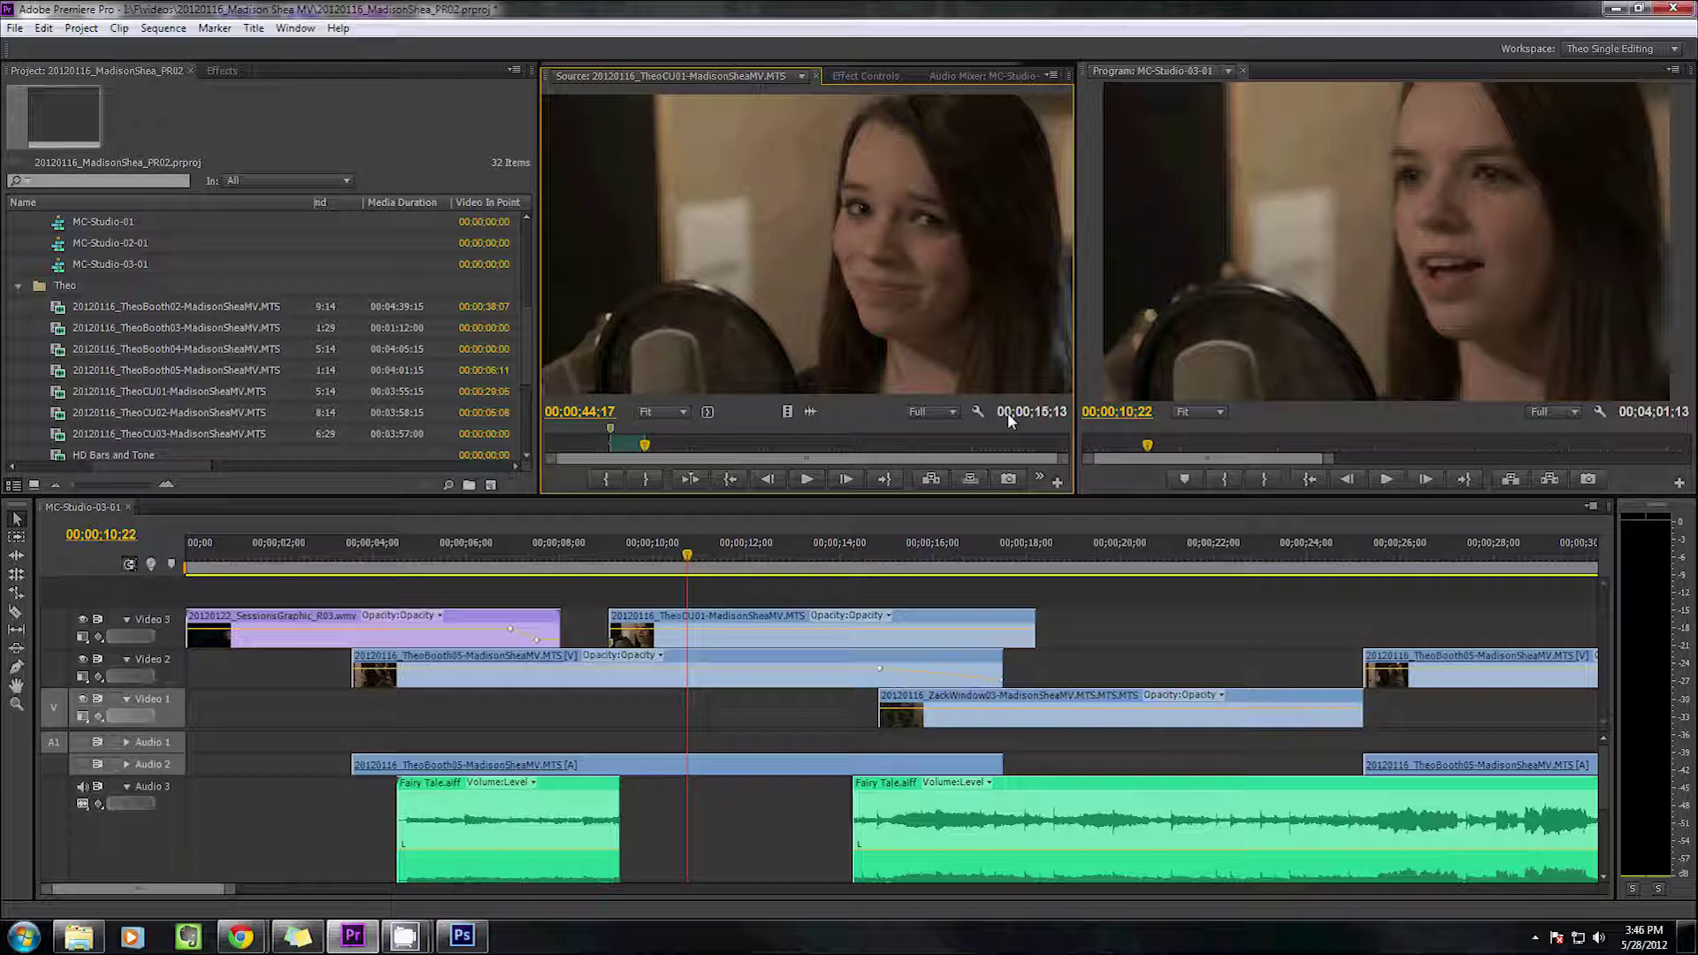
{"action": "key", "text": "ctrl+z"}
Scrub back and forth through the source clip in the Source Monitor, finishing at 00;01;42;21
{"action": "left_click", "coordinate": [674, 445]}
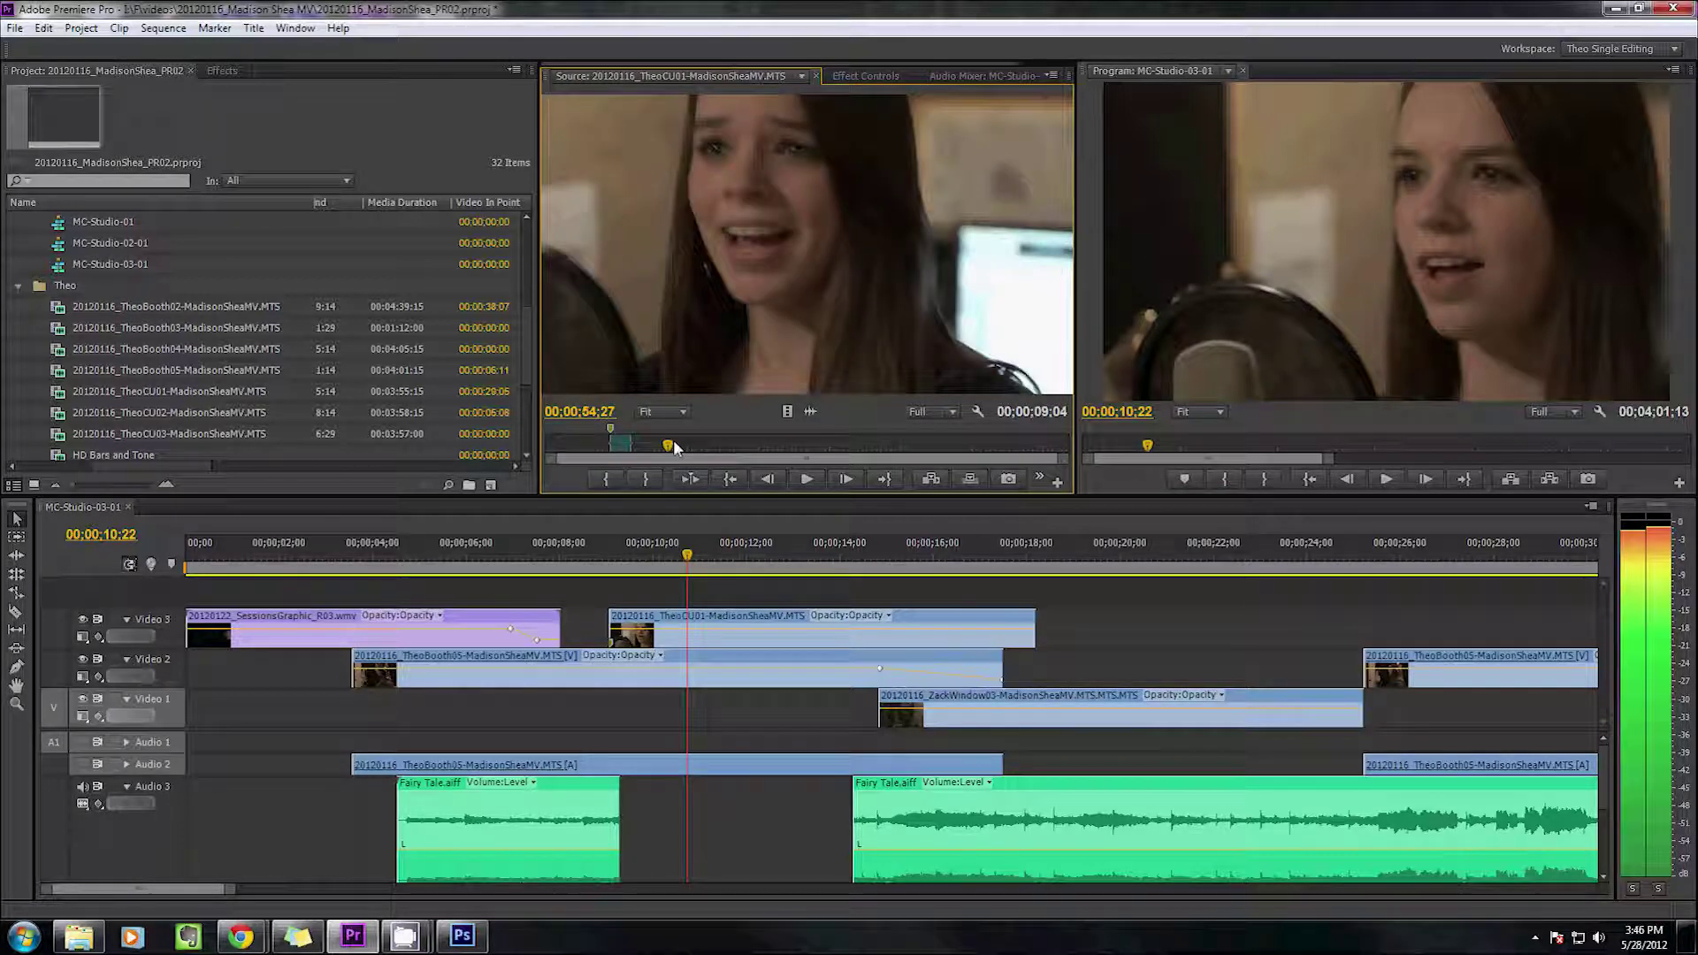
{"action": "left_click", "coordinate": [974, 442]}
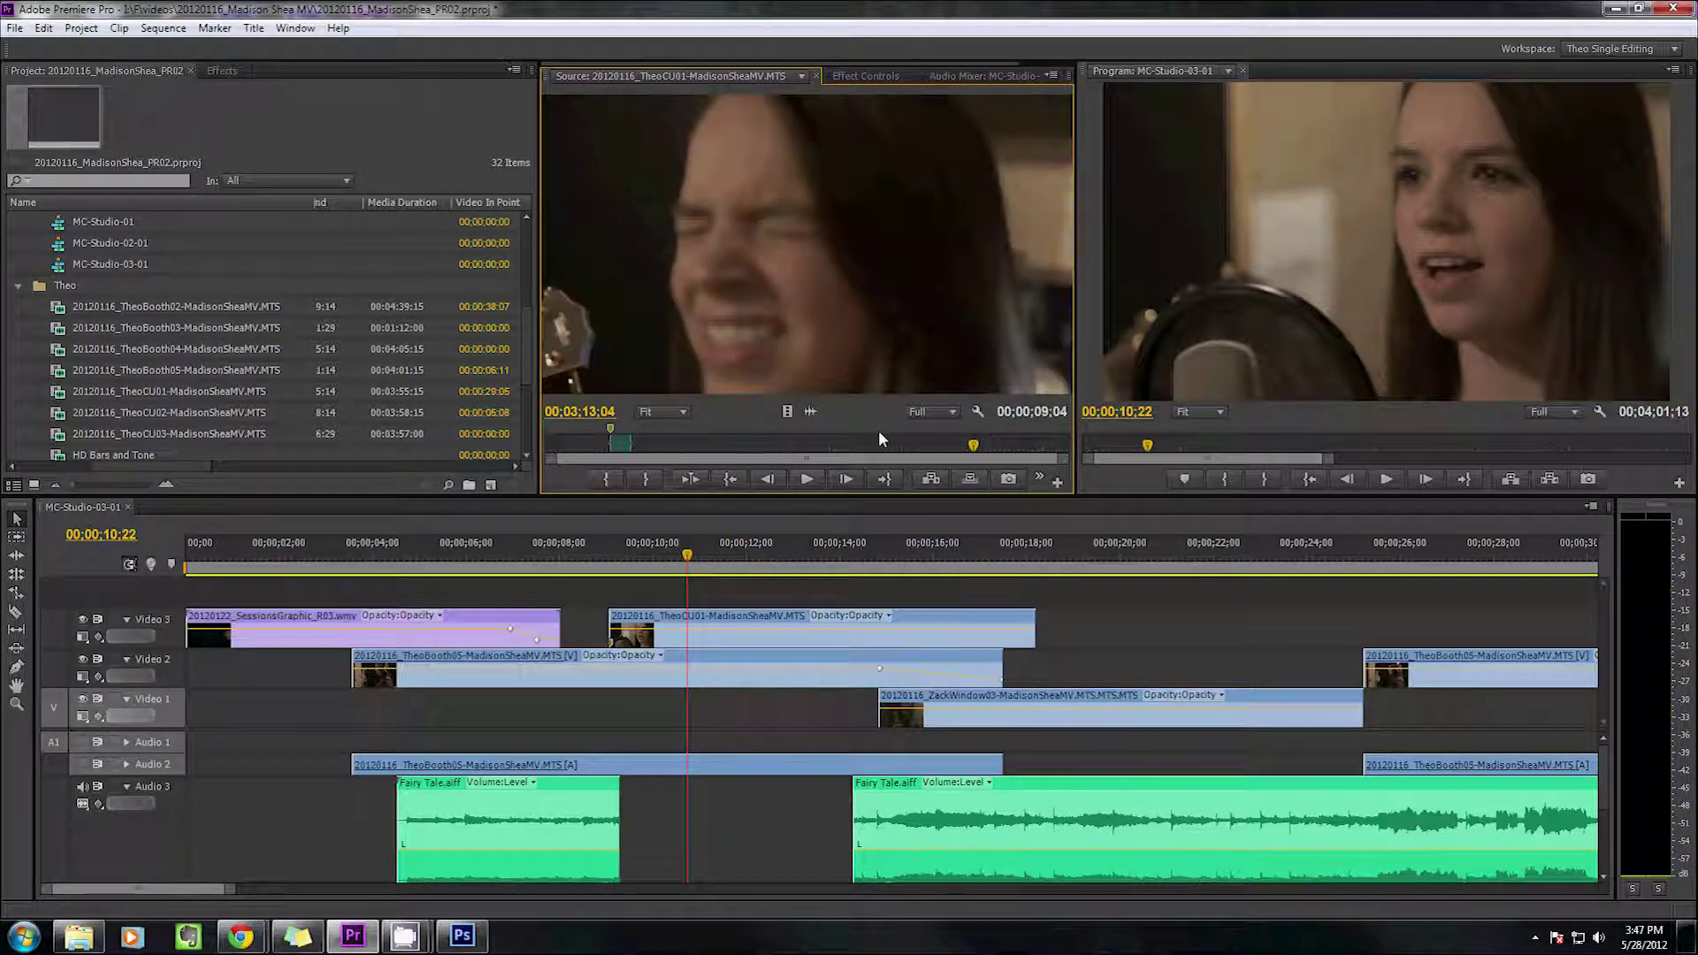
{"action": "left_click", "coordinate": [577, 443]}
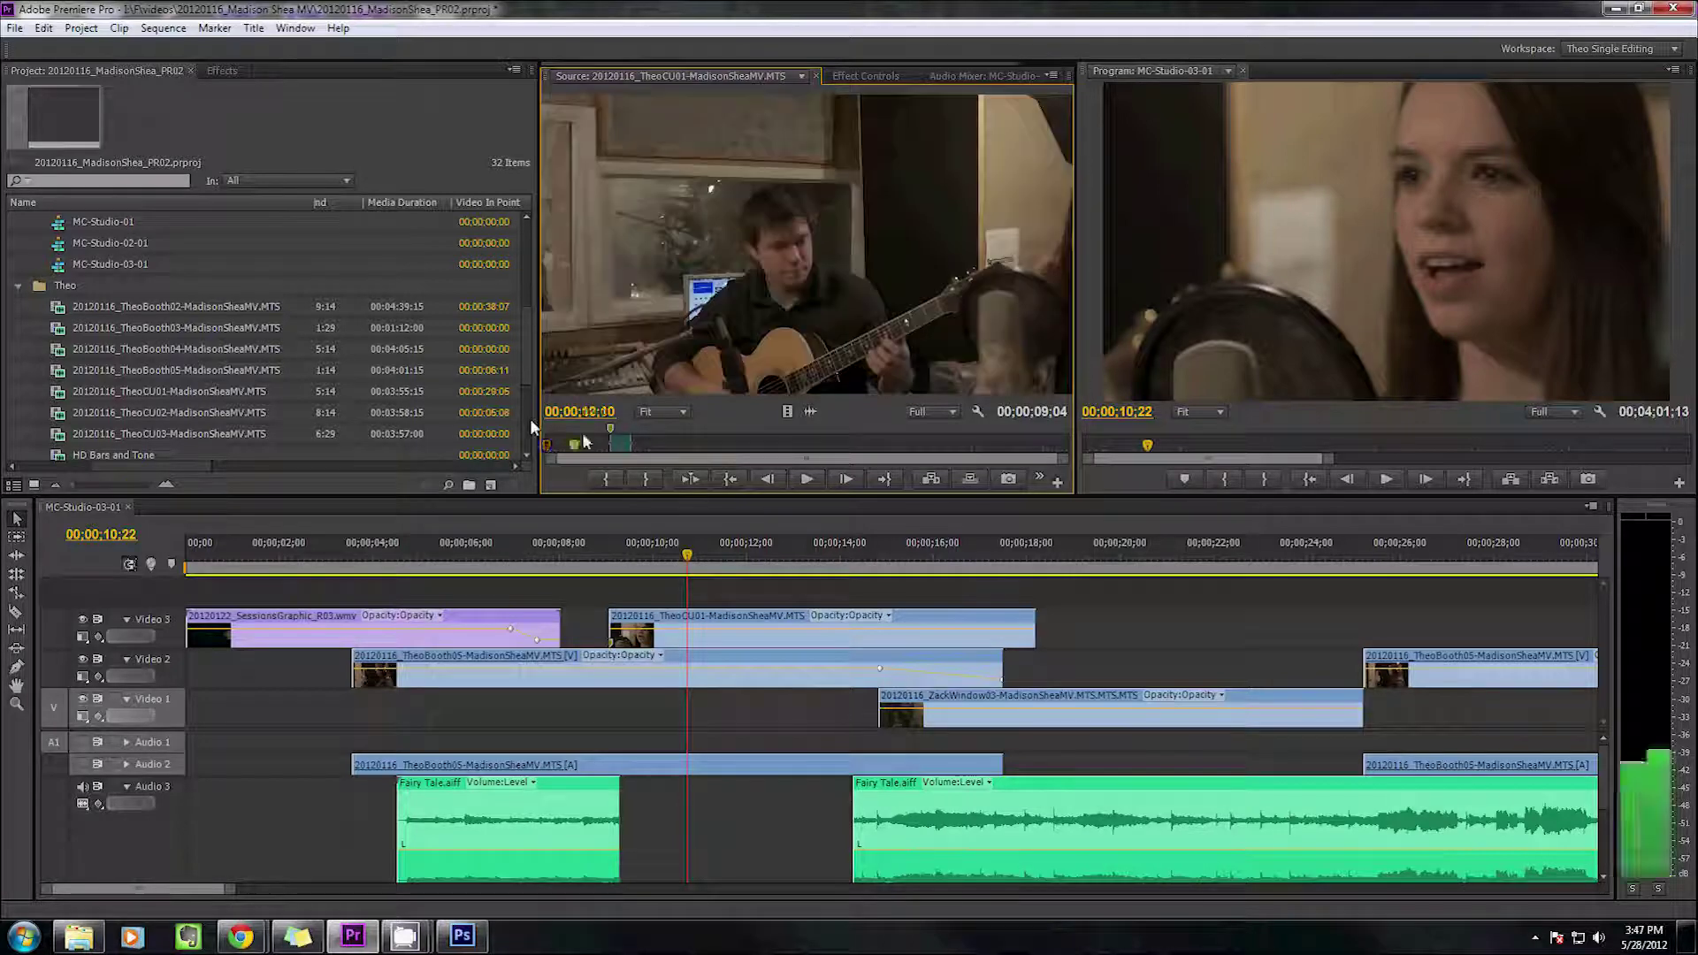
{"action": "left_click", "coordinate": [957, 443]}
{"action": "left_click", "coordinate": [664, 445]}
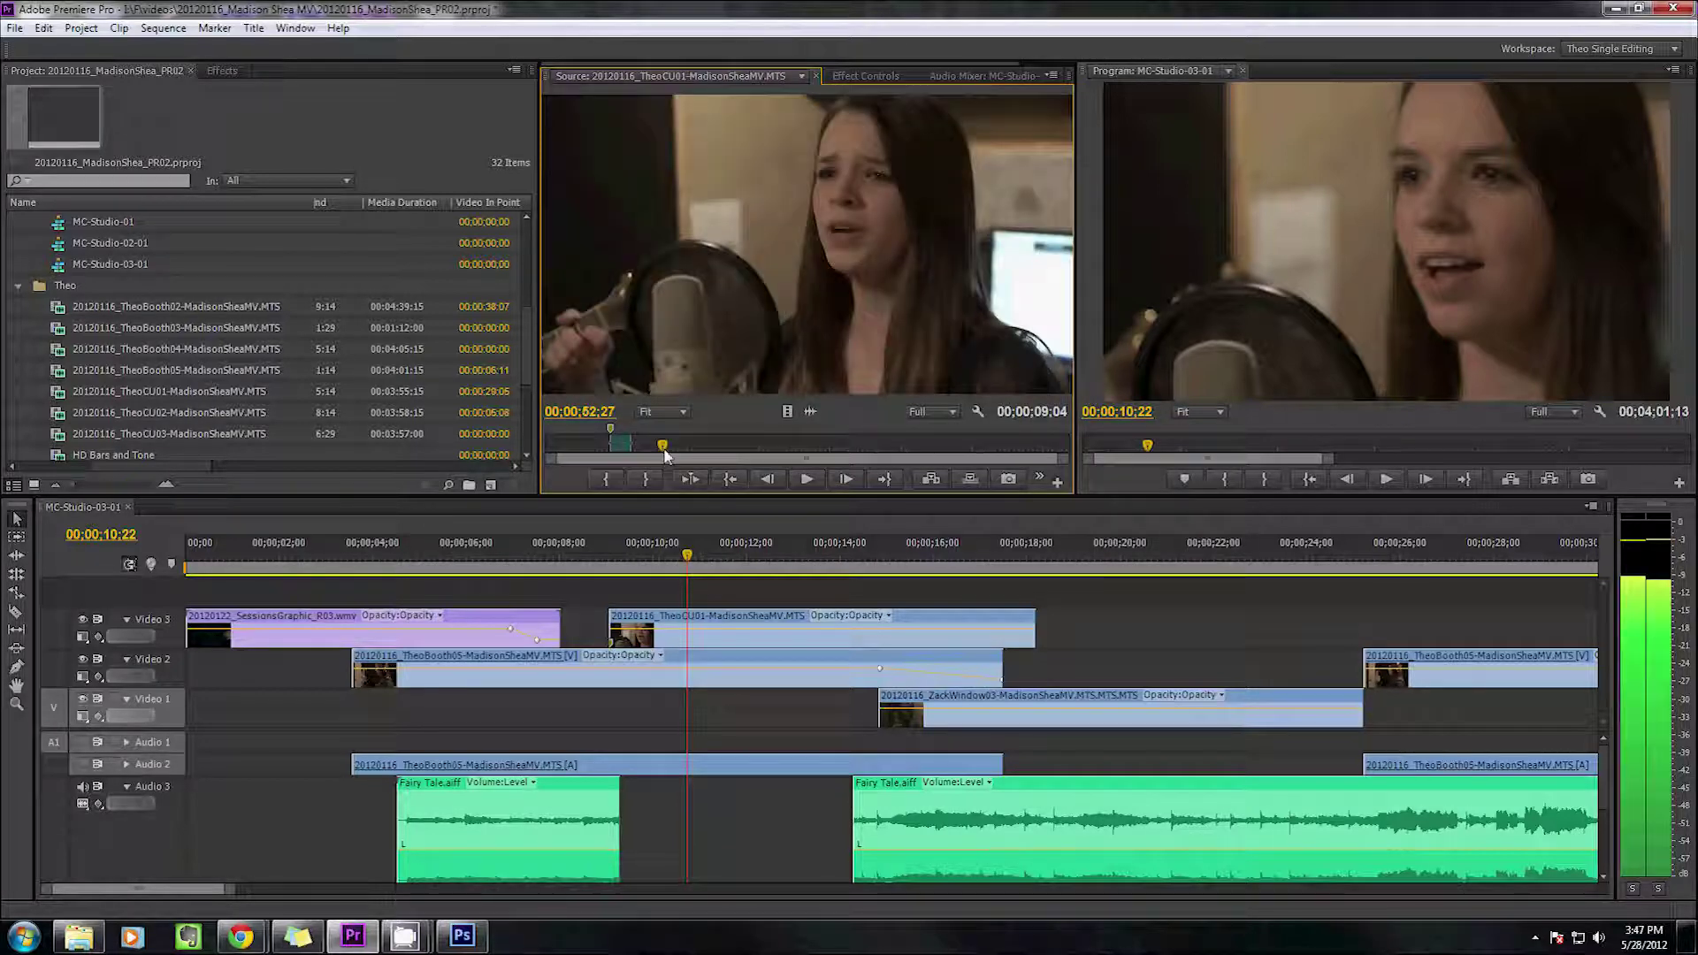
{"action": "left_click", "coordinate": [618, 443]}
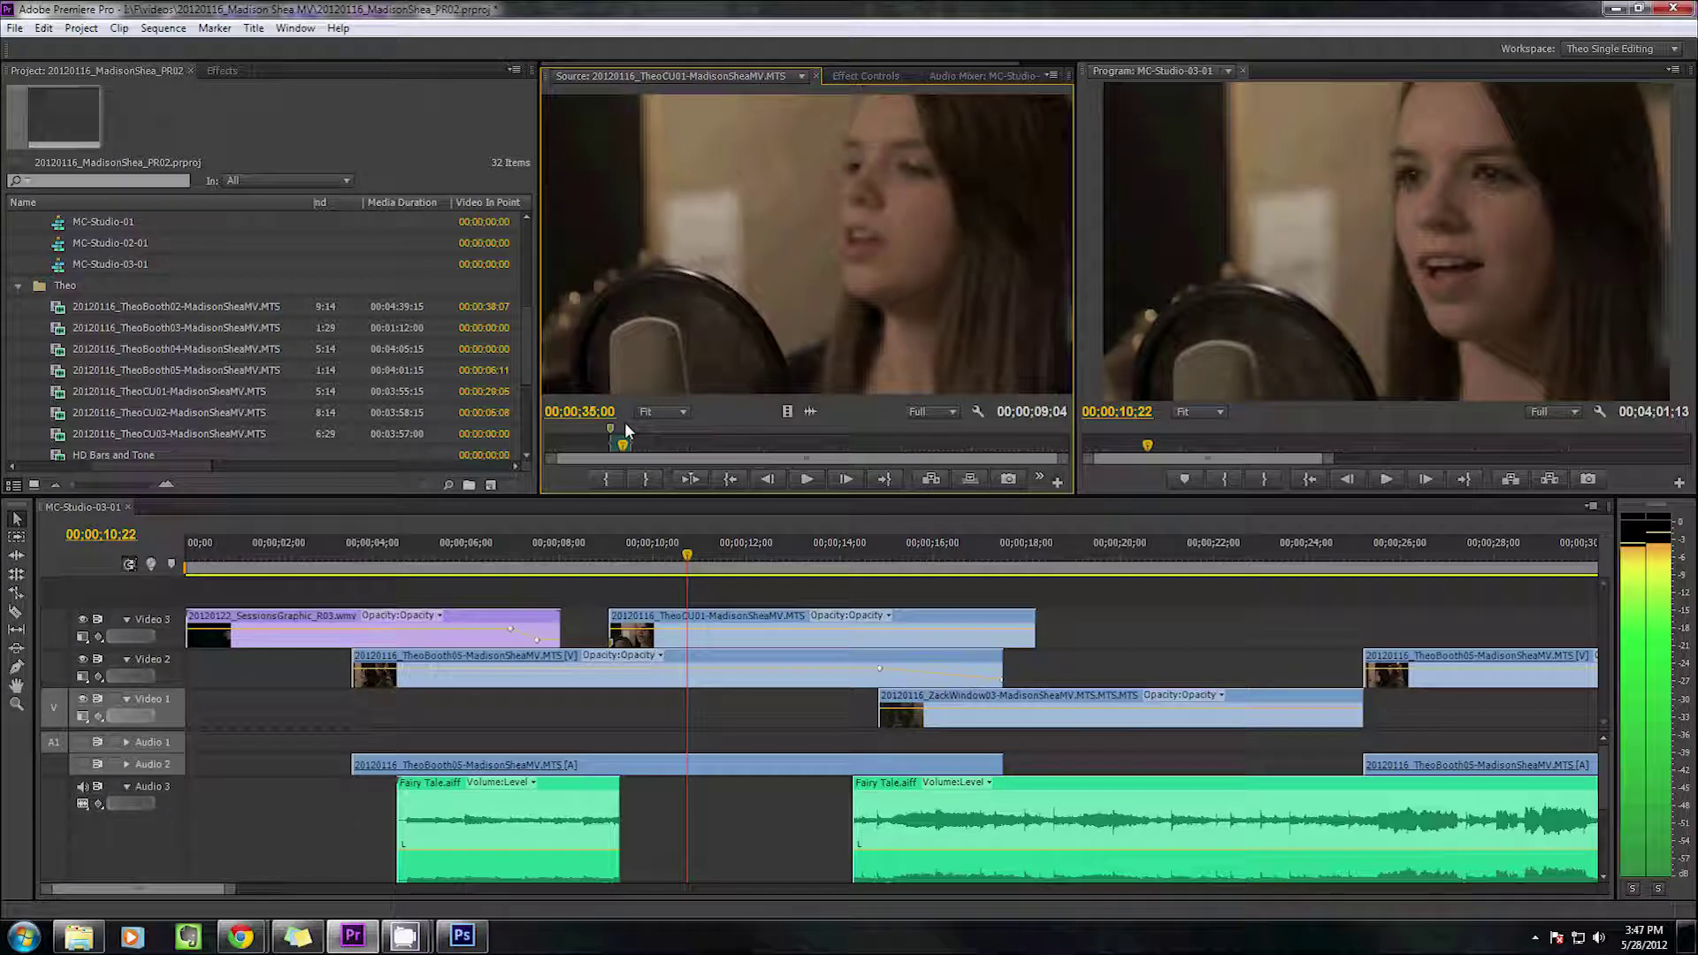
{"action": "left_click_drag", "start_coordinate": [621, 440], "coordinate": [443, 437]}
{"action": "left_click", "coordinate": [672, 445]}
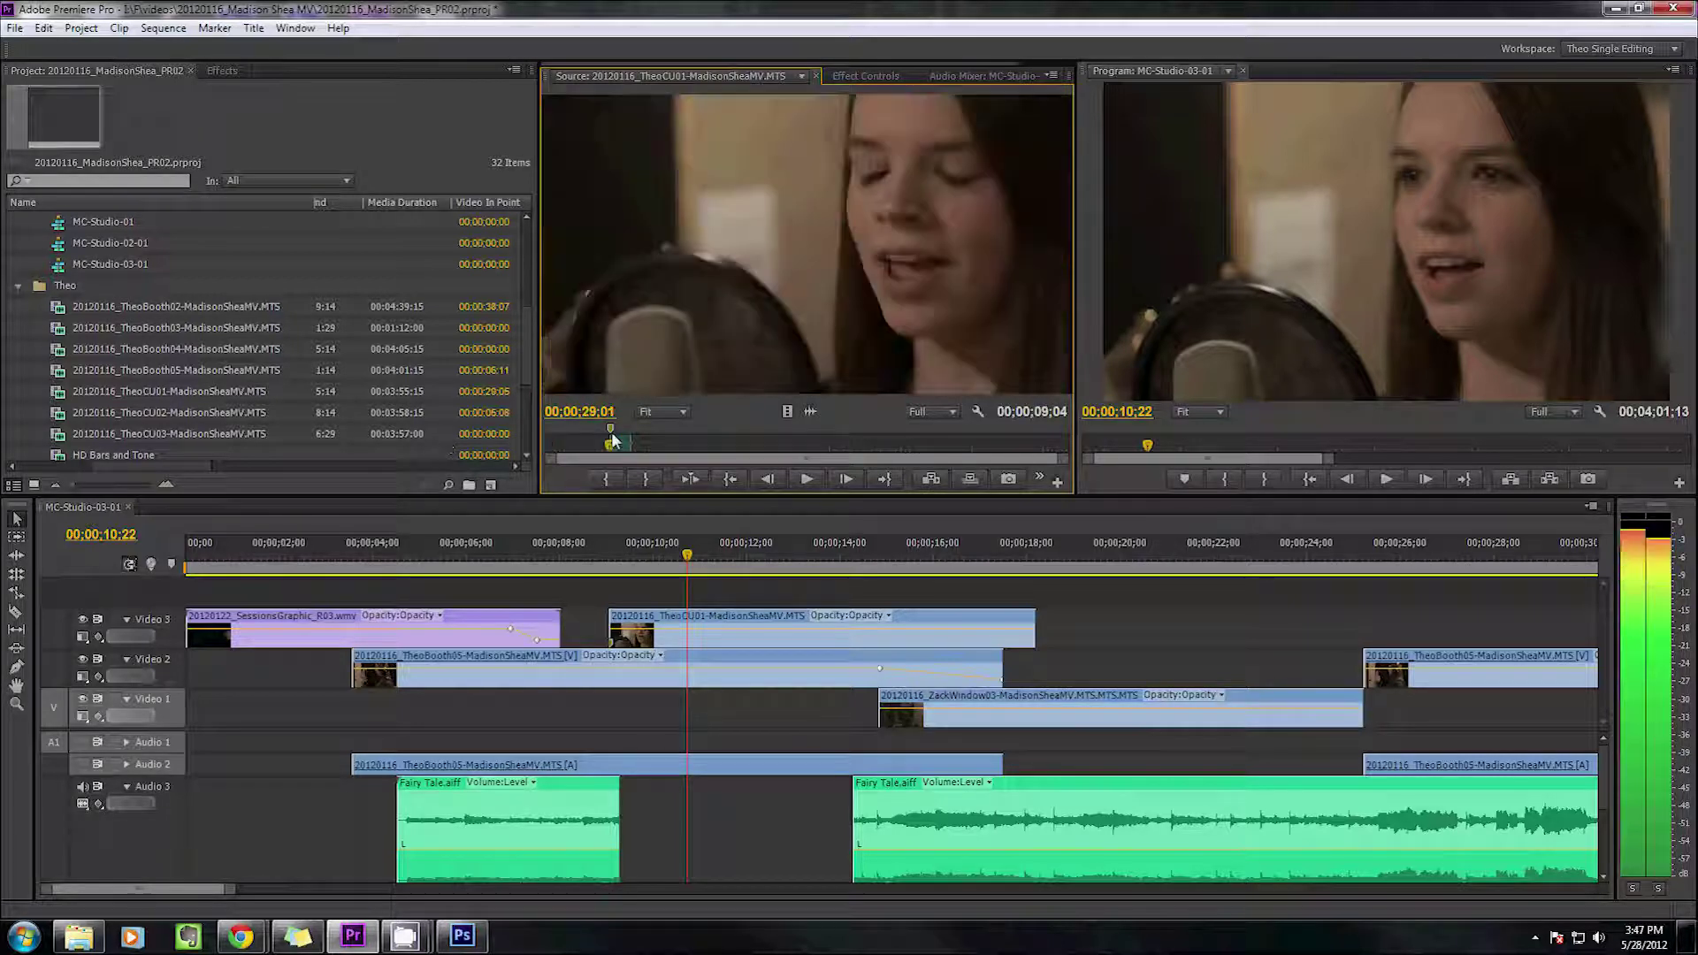
{"action": "left_click", "coordinate": [702, 445]}
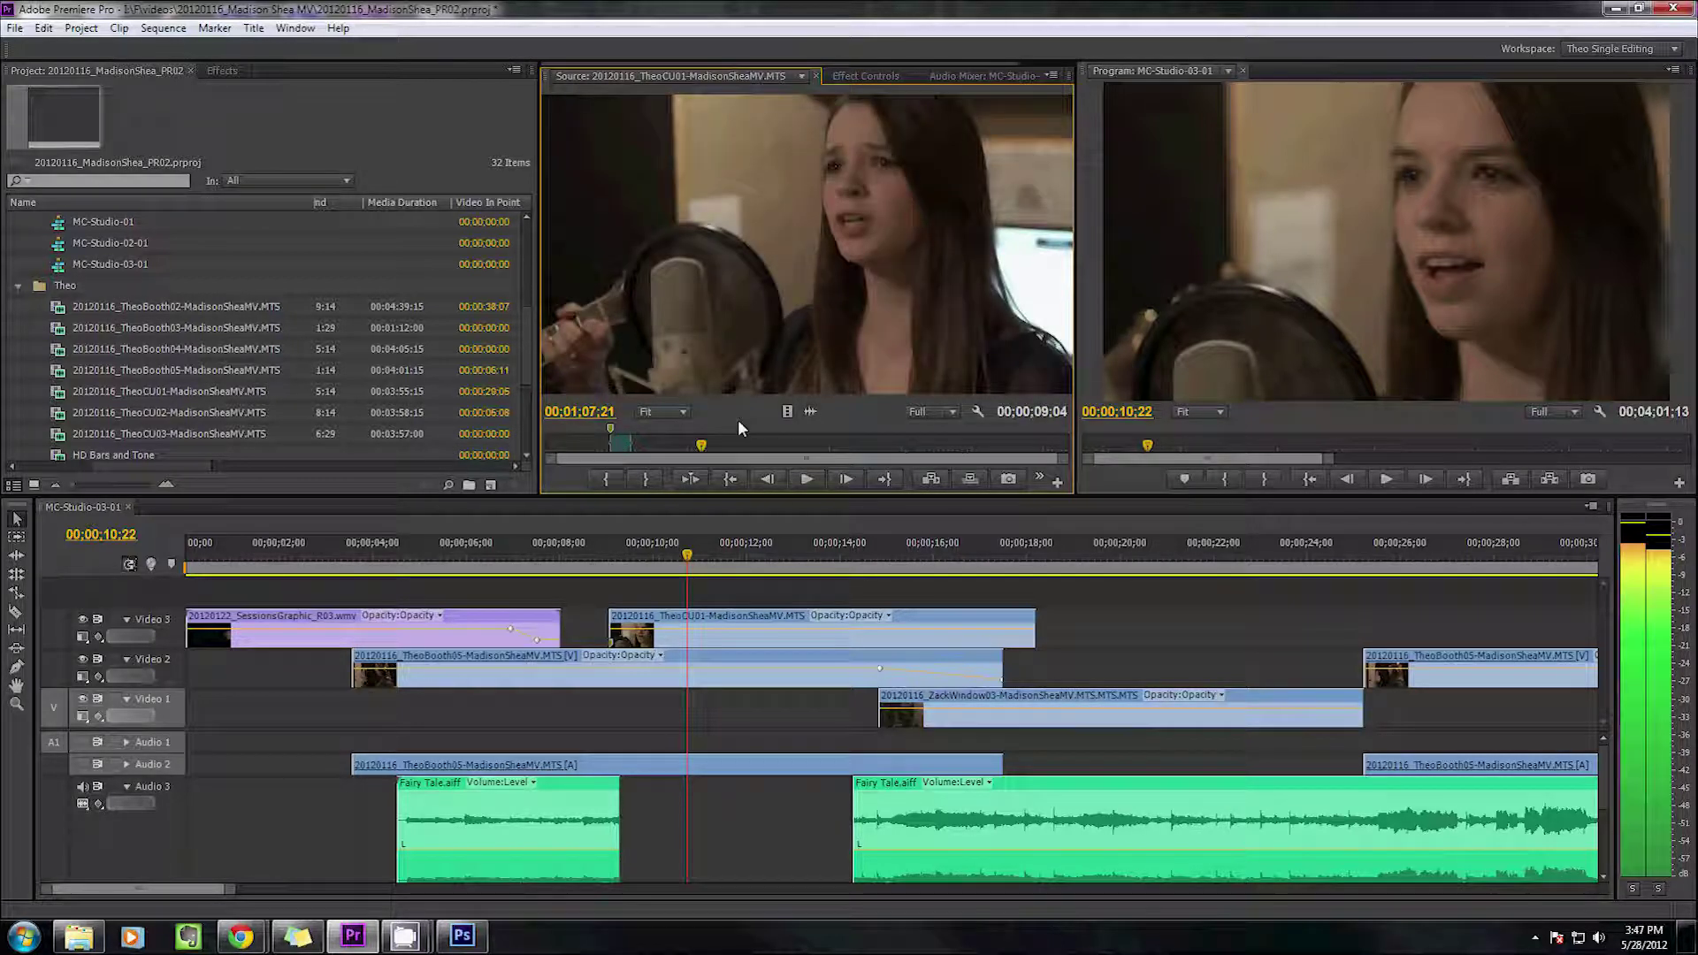
{"action": "left_click", "coordinate": [610, 442]}
{"action": "left_click", "coordinate": [771, 442]}
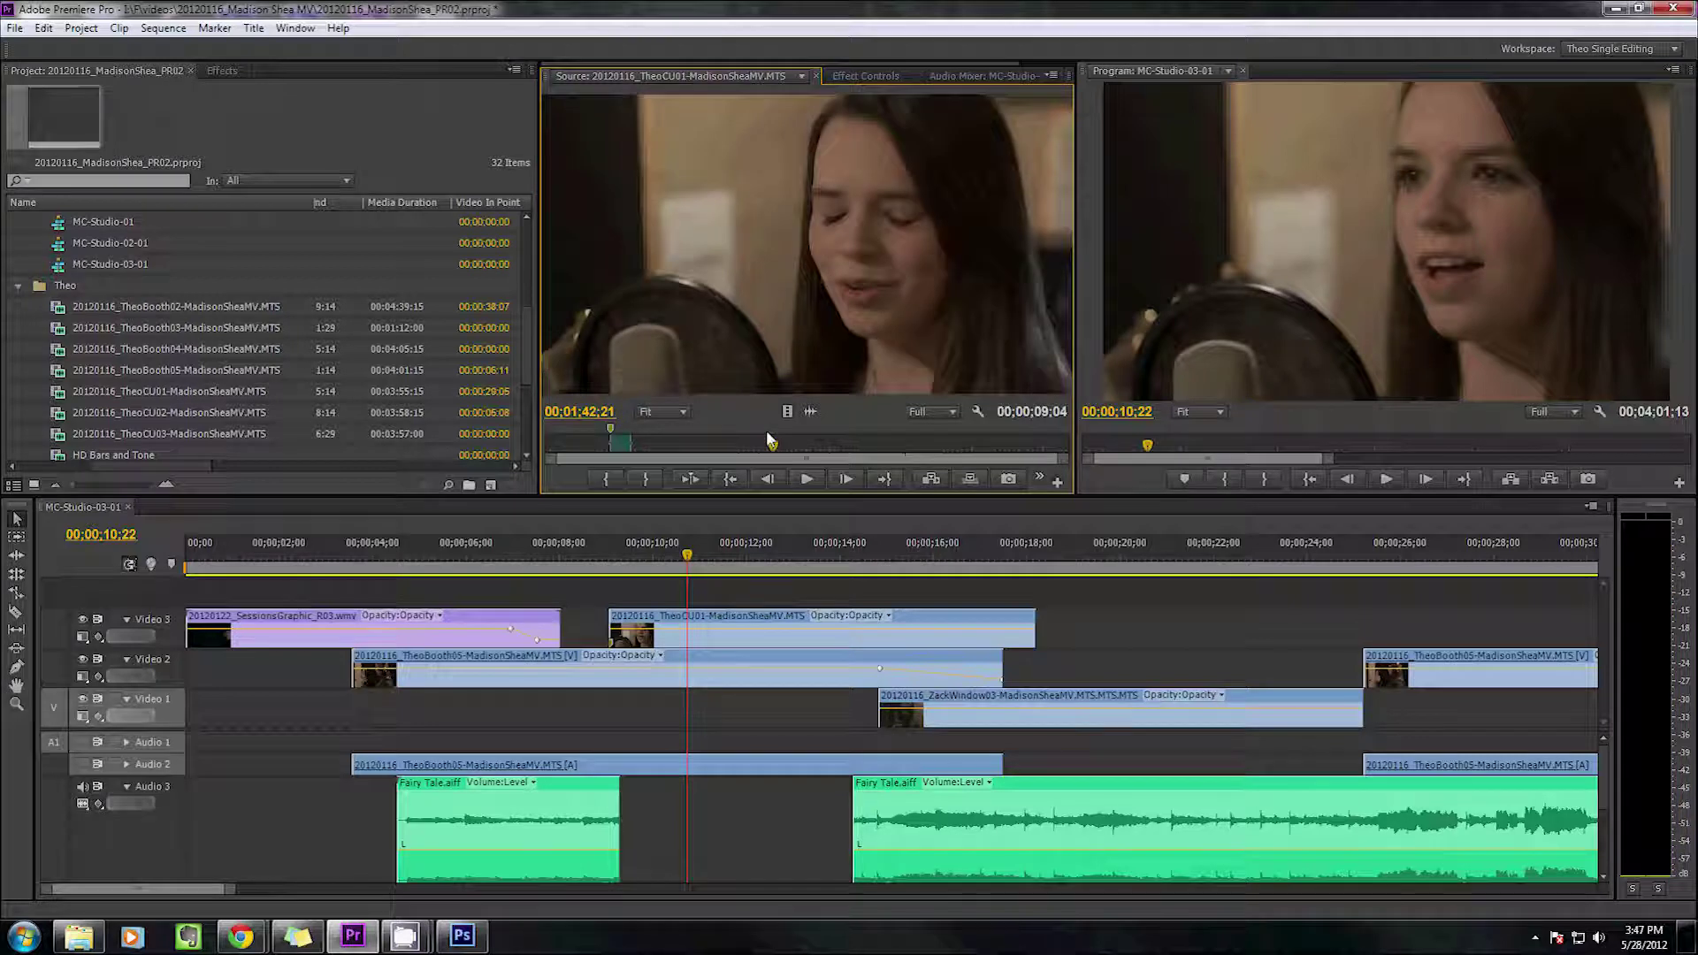
Review the context options of the Source Monitor's image and time ruler, dismissing them without choosing any
{"action": "right_click", "coordinate": [878, 434]}
{"action": "left_click", "coordinate": [831, 417]}
{"action": "right_click", "coordinate": [878, 433]}
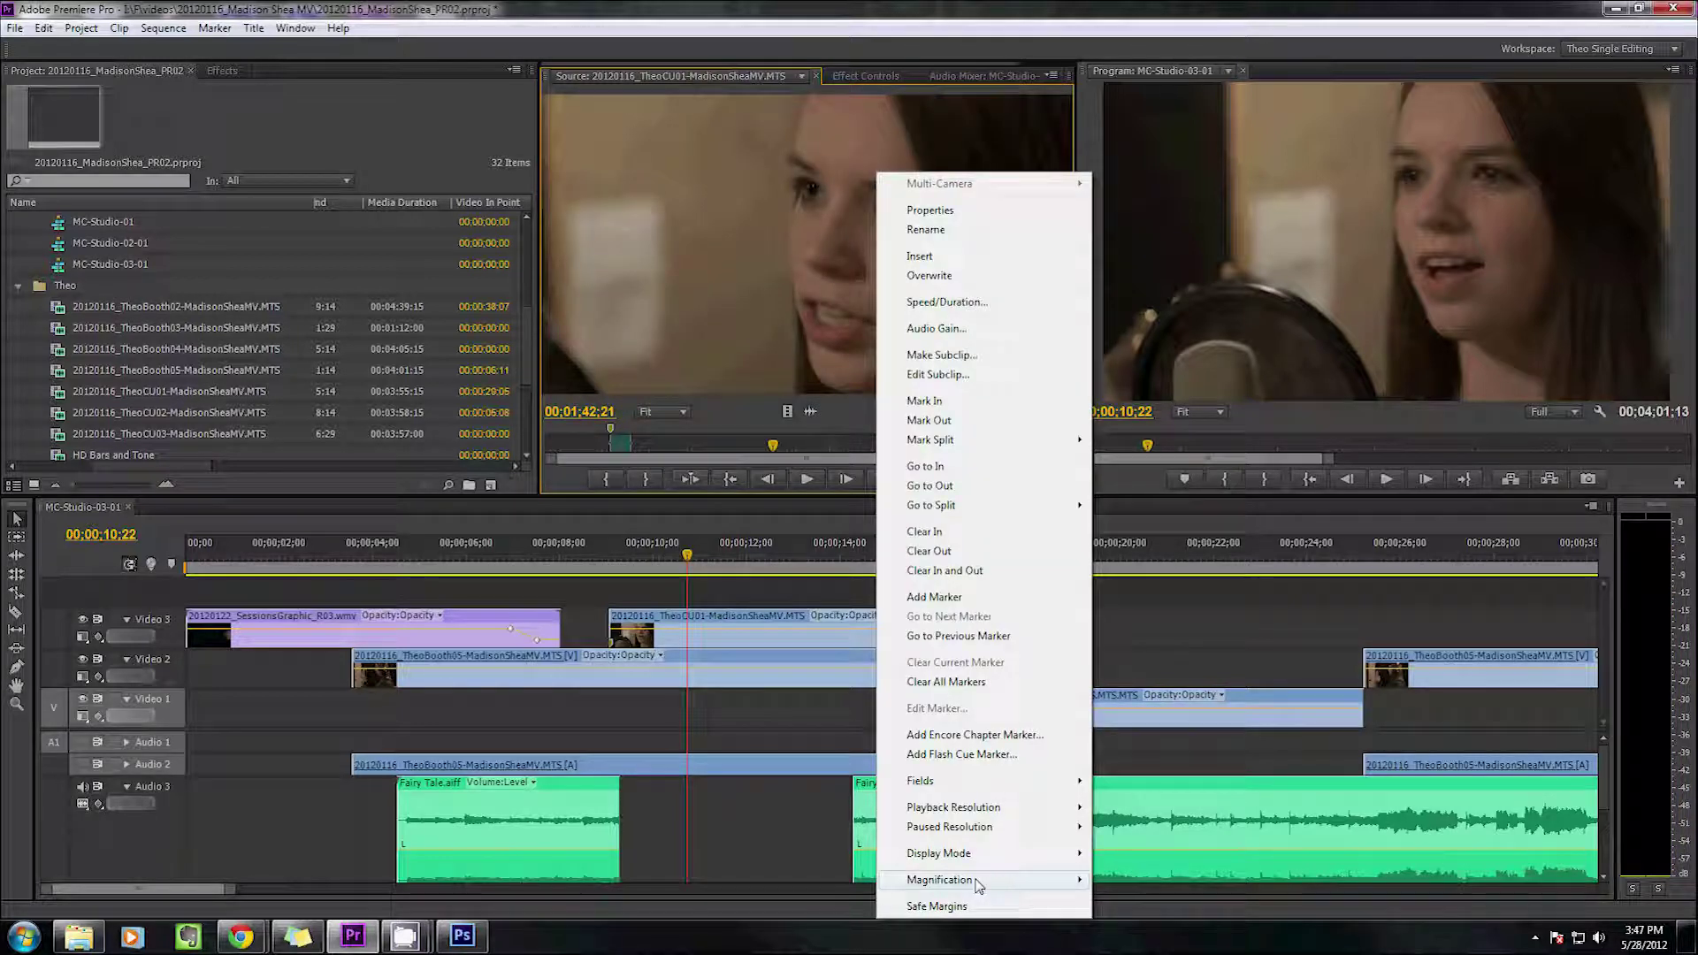
{"action": "right_click", "coordinate": [830, 437]}
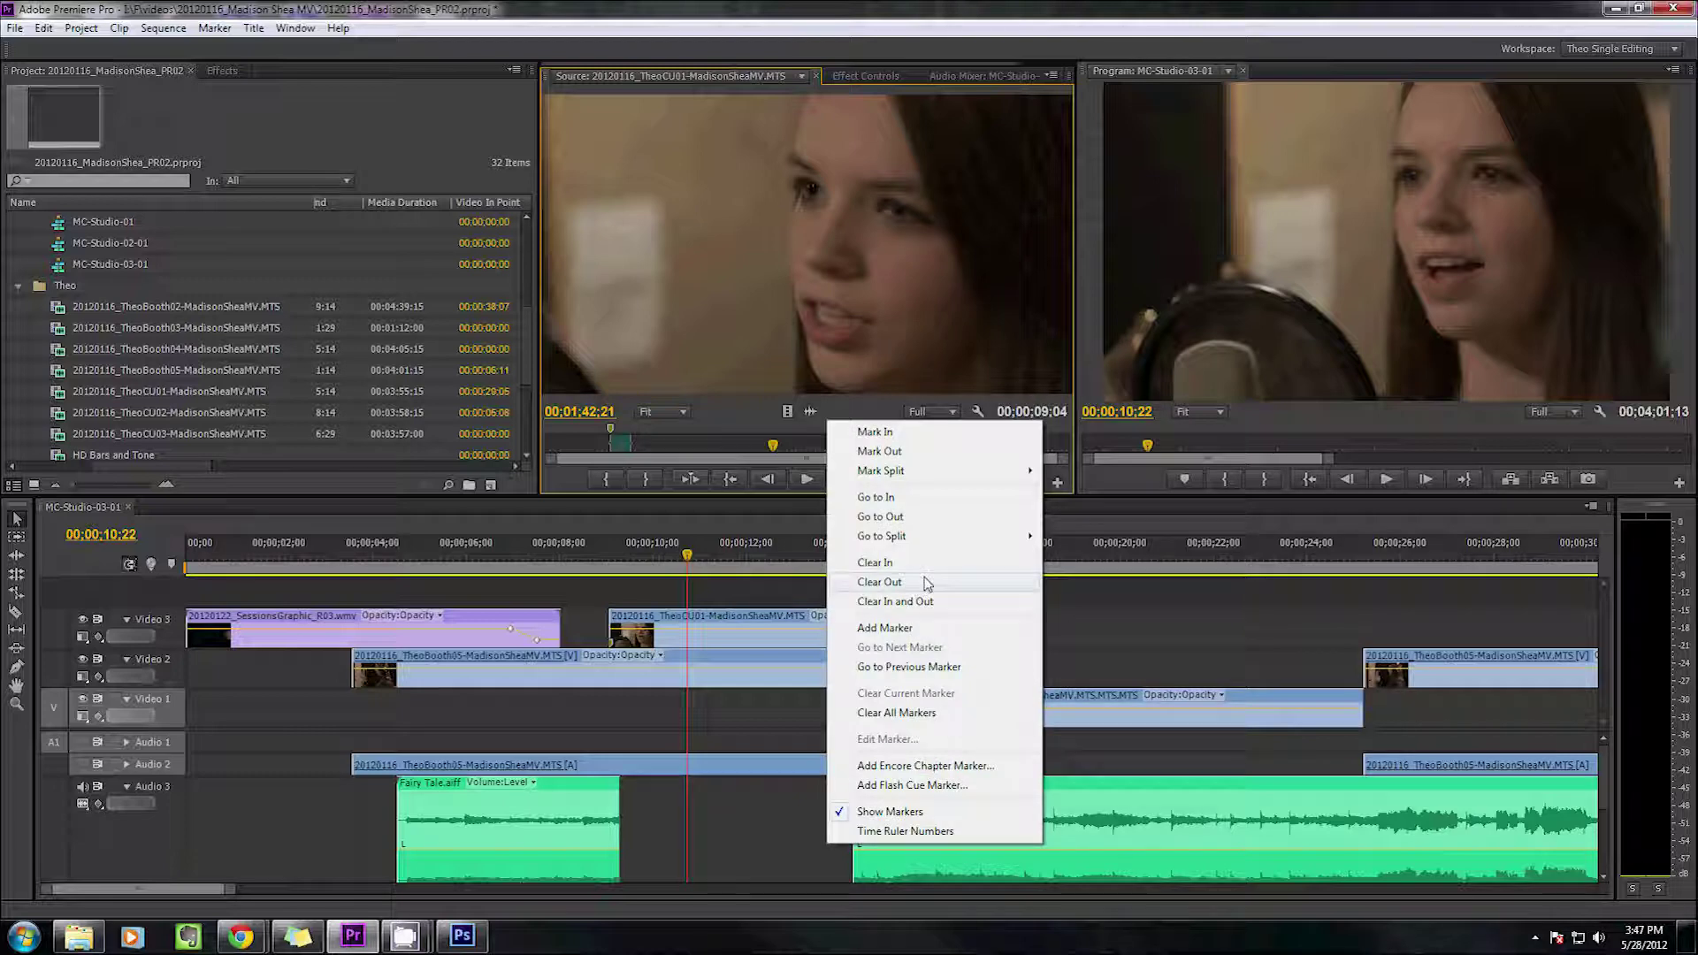
{"action": "left_click", "coordinate": [931, 723]}
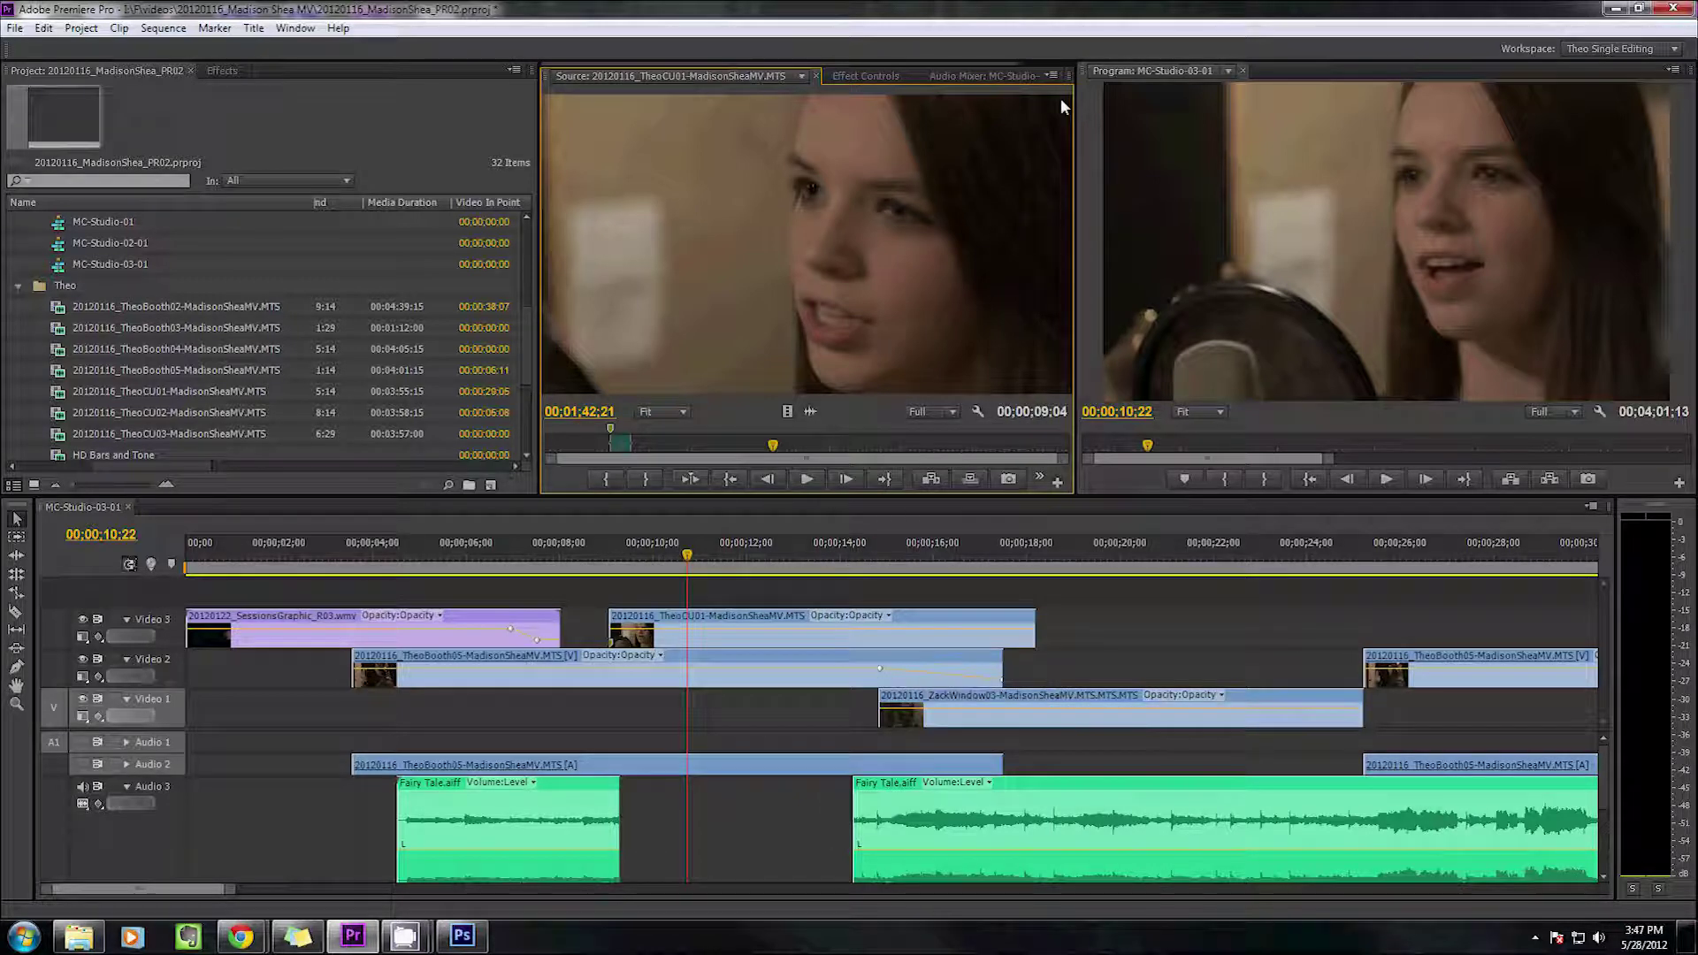
Switch the Source Monitor to audio time units and back to regular timecode
{"action": "right_click", "coordinate": [1059, 98]}
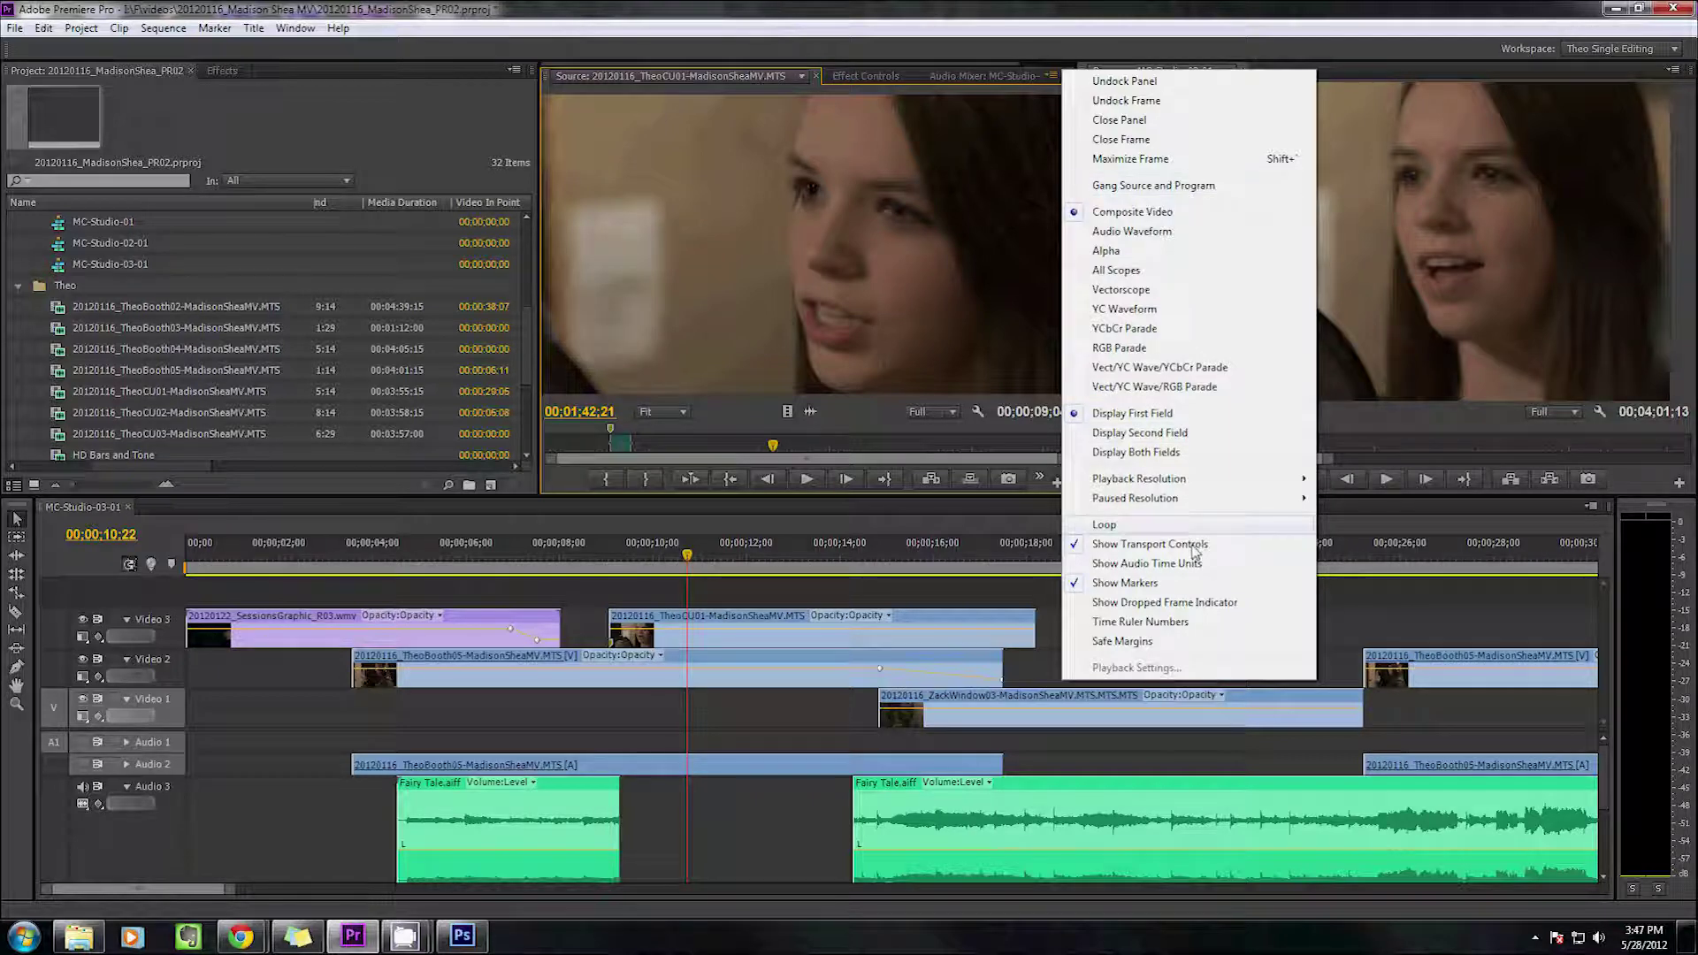
{"action": "left_click", "coordinate": [1147, 564]}
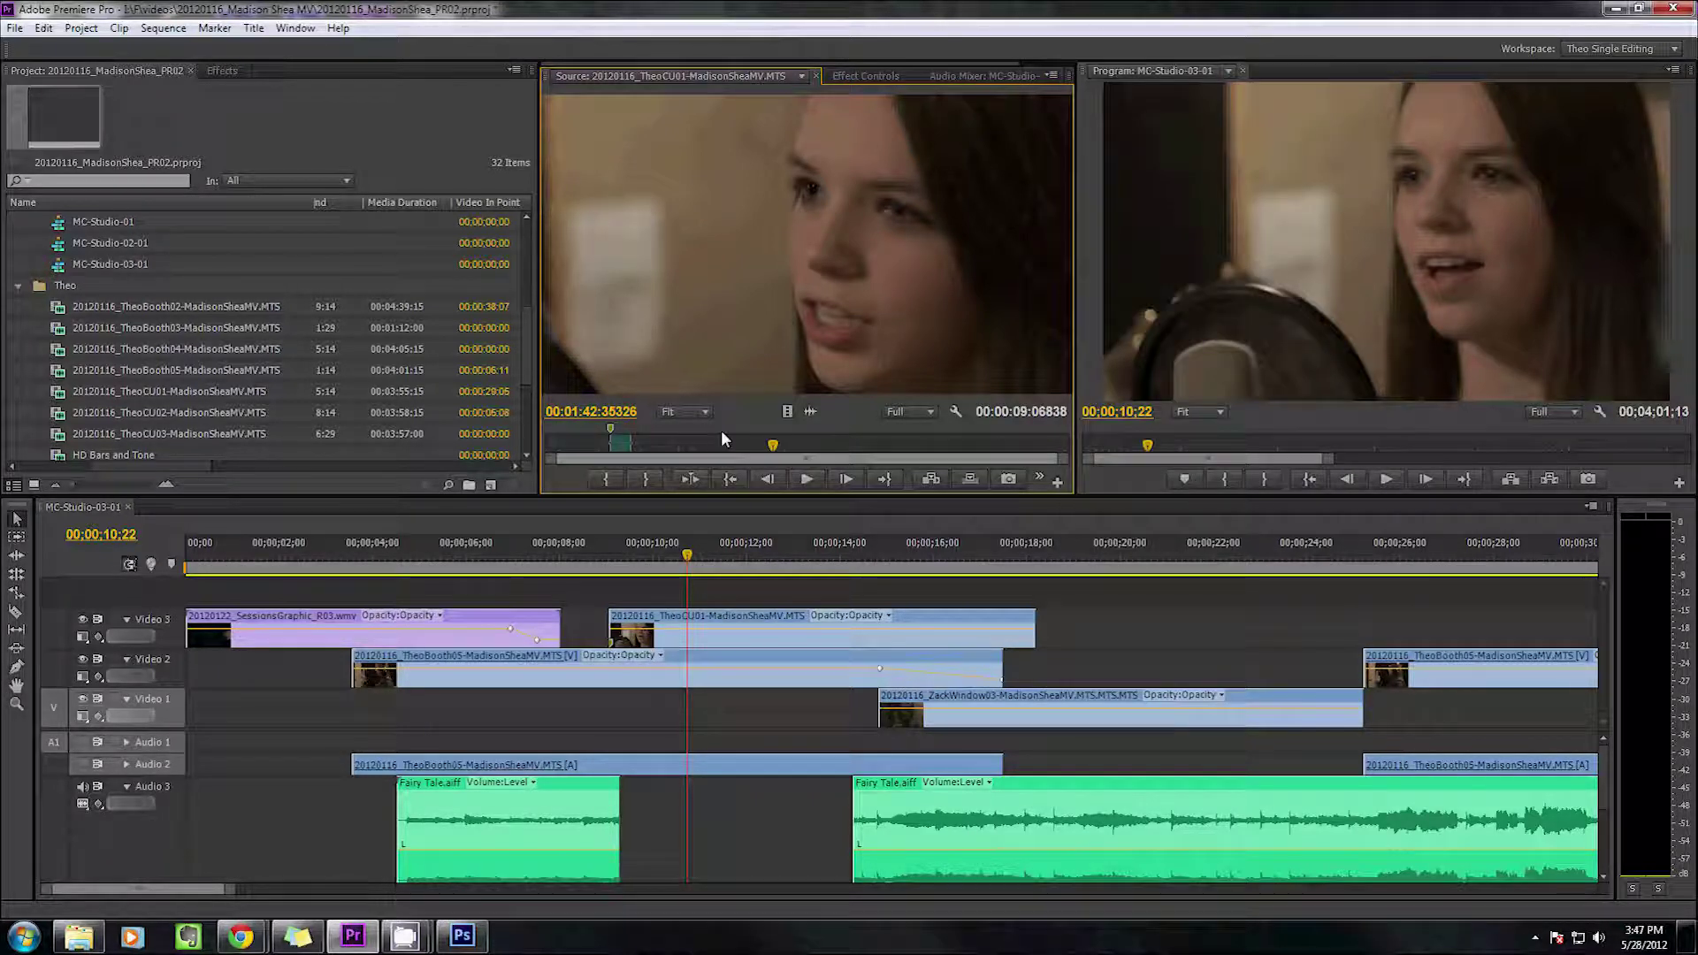
{"action": "left_click", "coordinate": [1049, 78]}
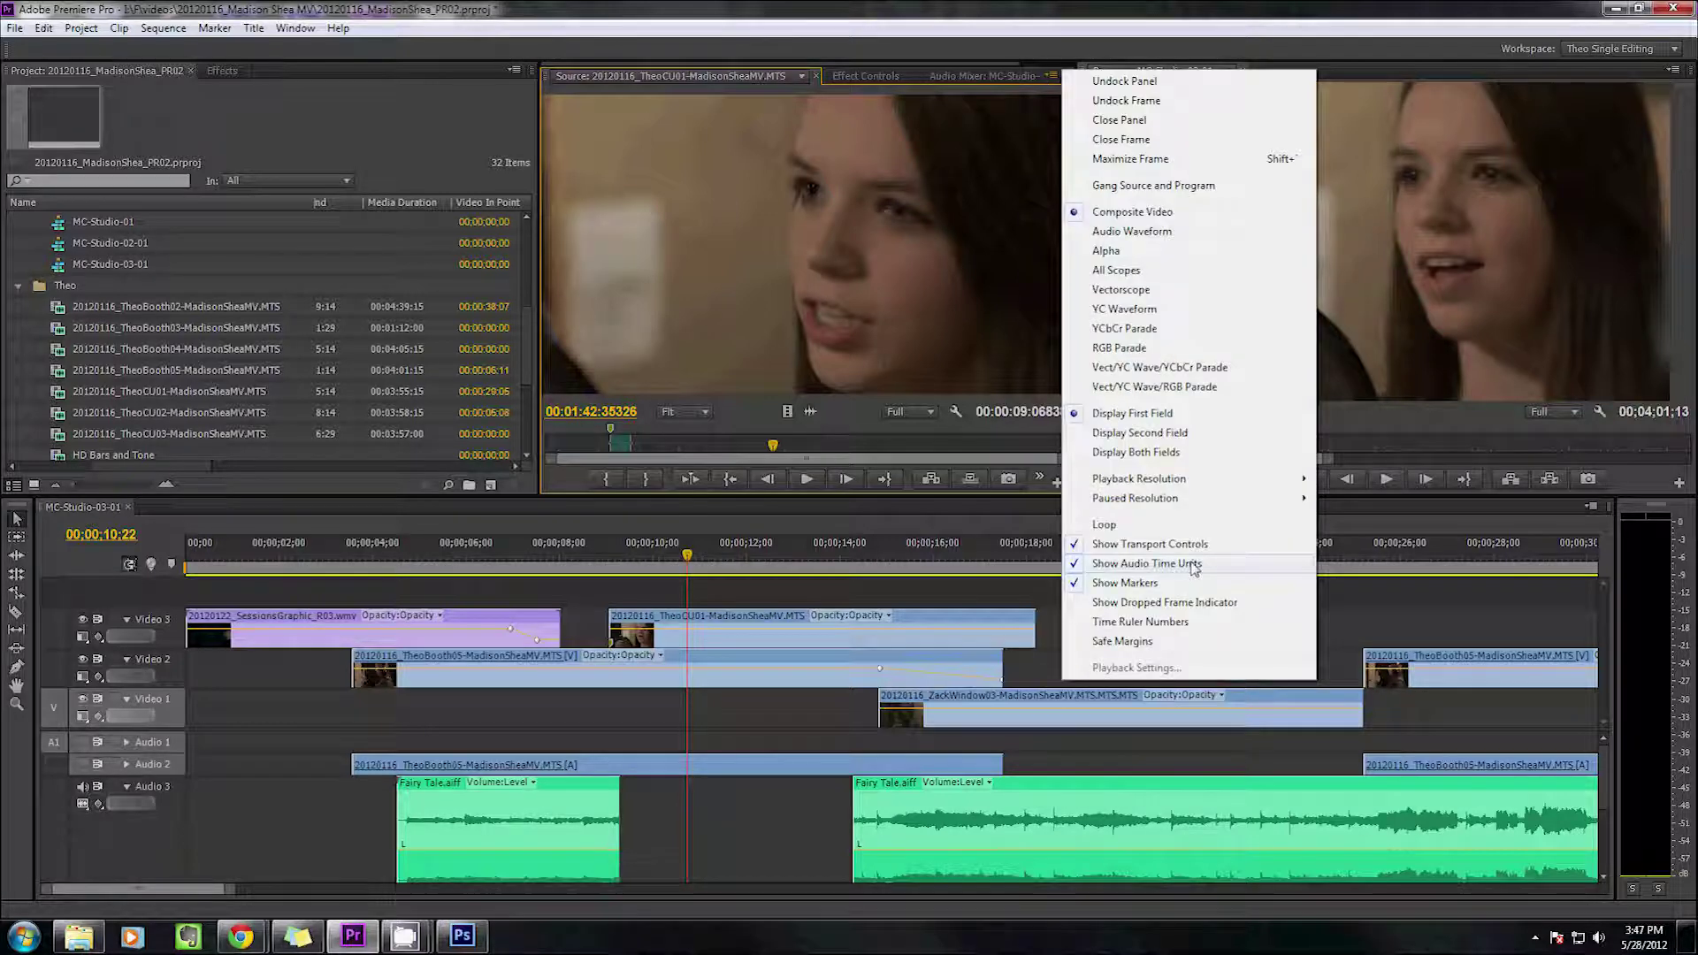
{"action": "left_click", "coordinate": [1192, 566]}
Show time ruler numbers in the Source Monitor and move its playhead to 00;03;32;24
{"action": "left_click", "coordinate": [1052, 77]}
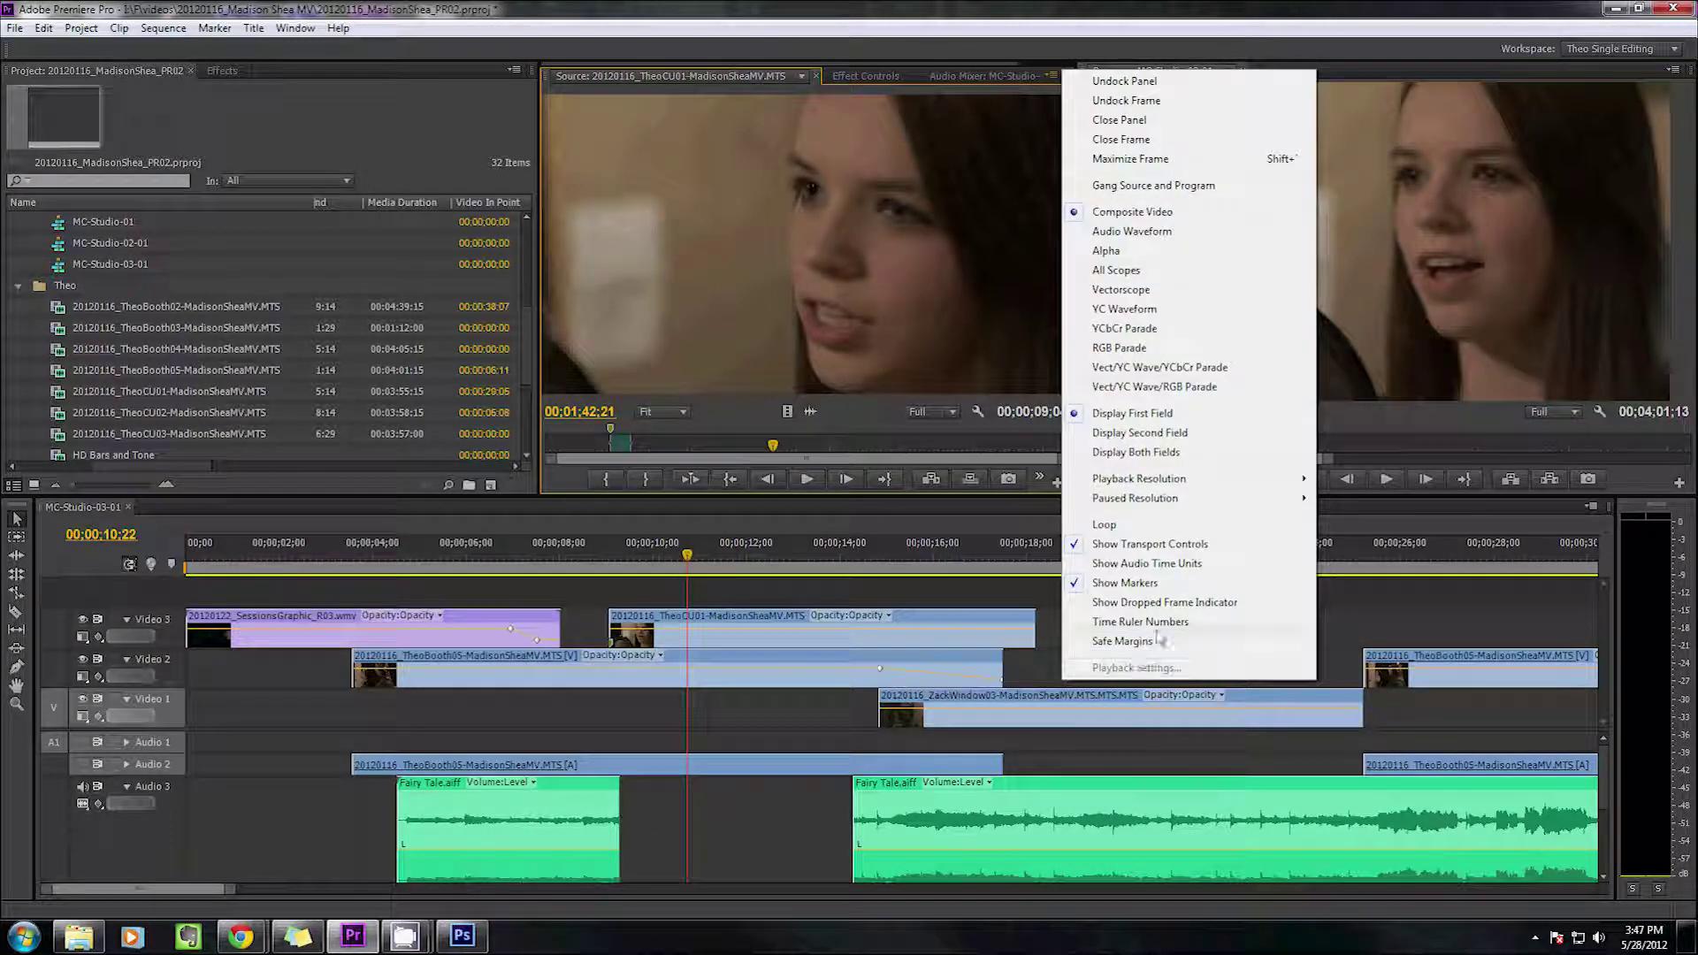
{"action": "left_click", "coordinate": [1150, 623]}
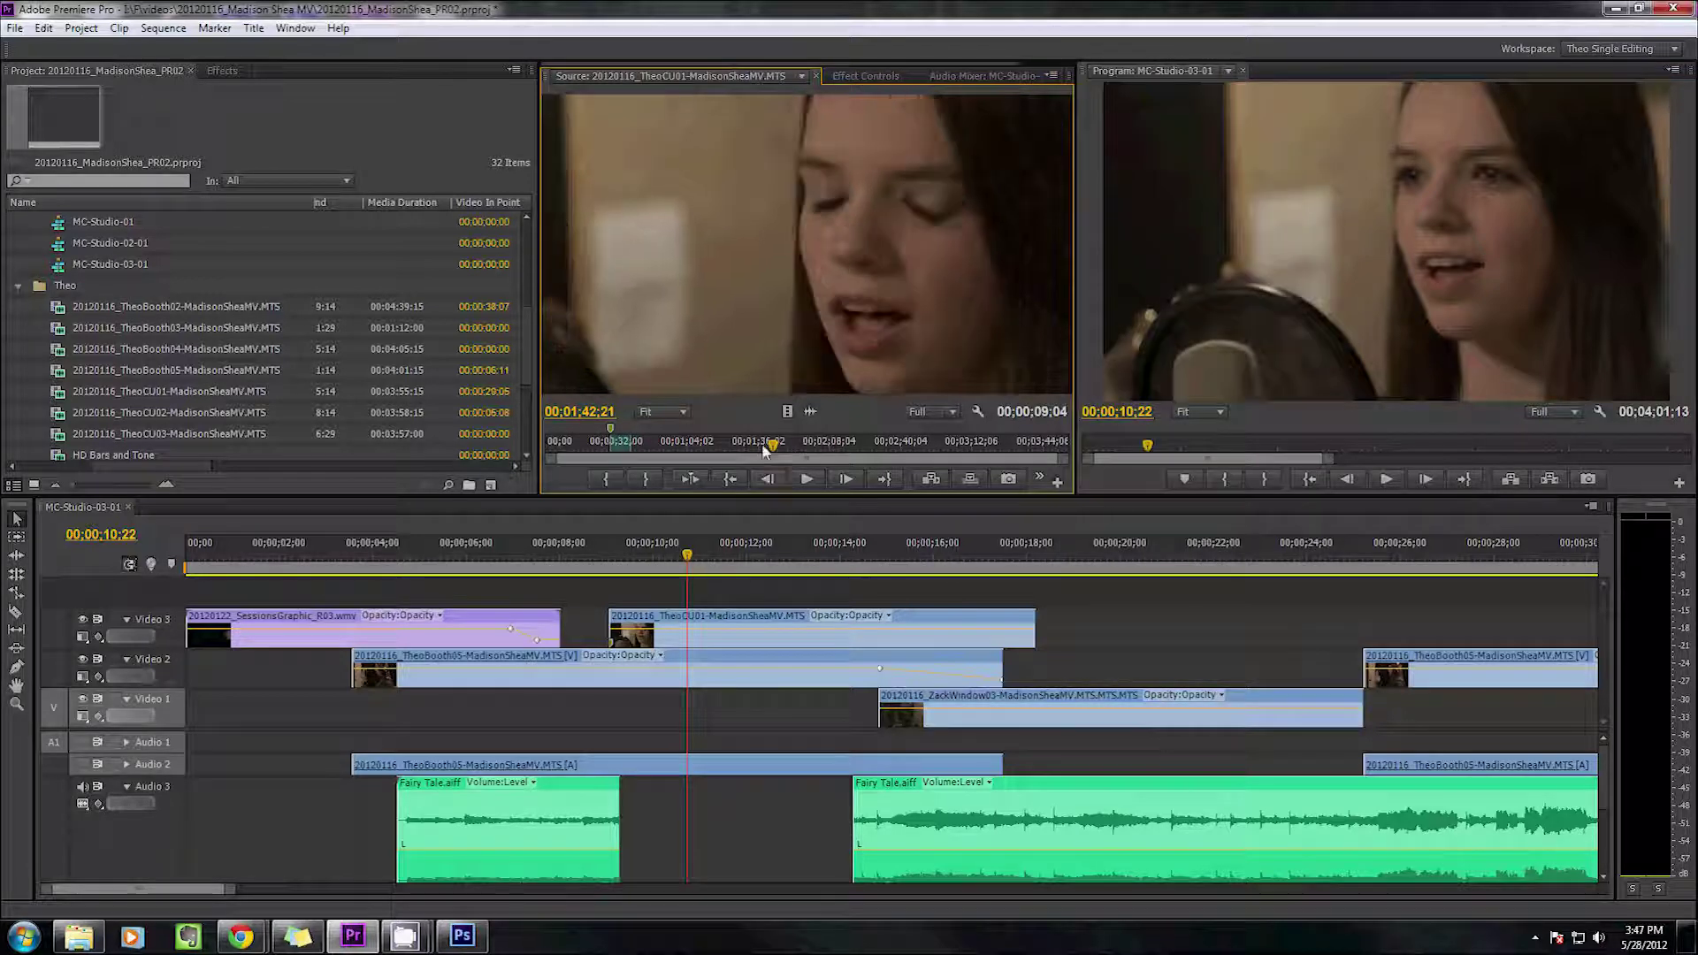
{"action": "left_click_drag", "start_coordinate": [766, 449], "coordinate": [1017, 445]}
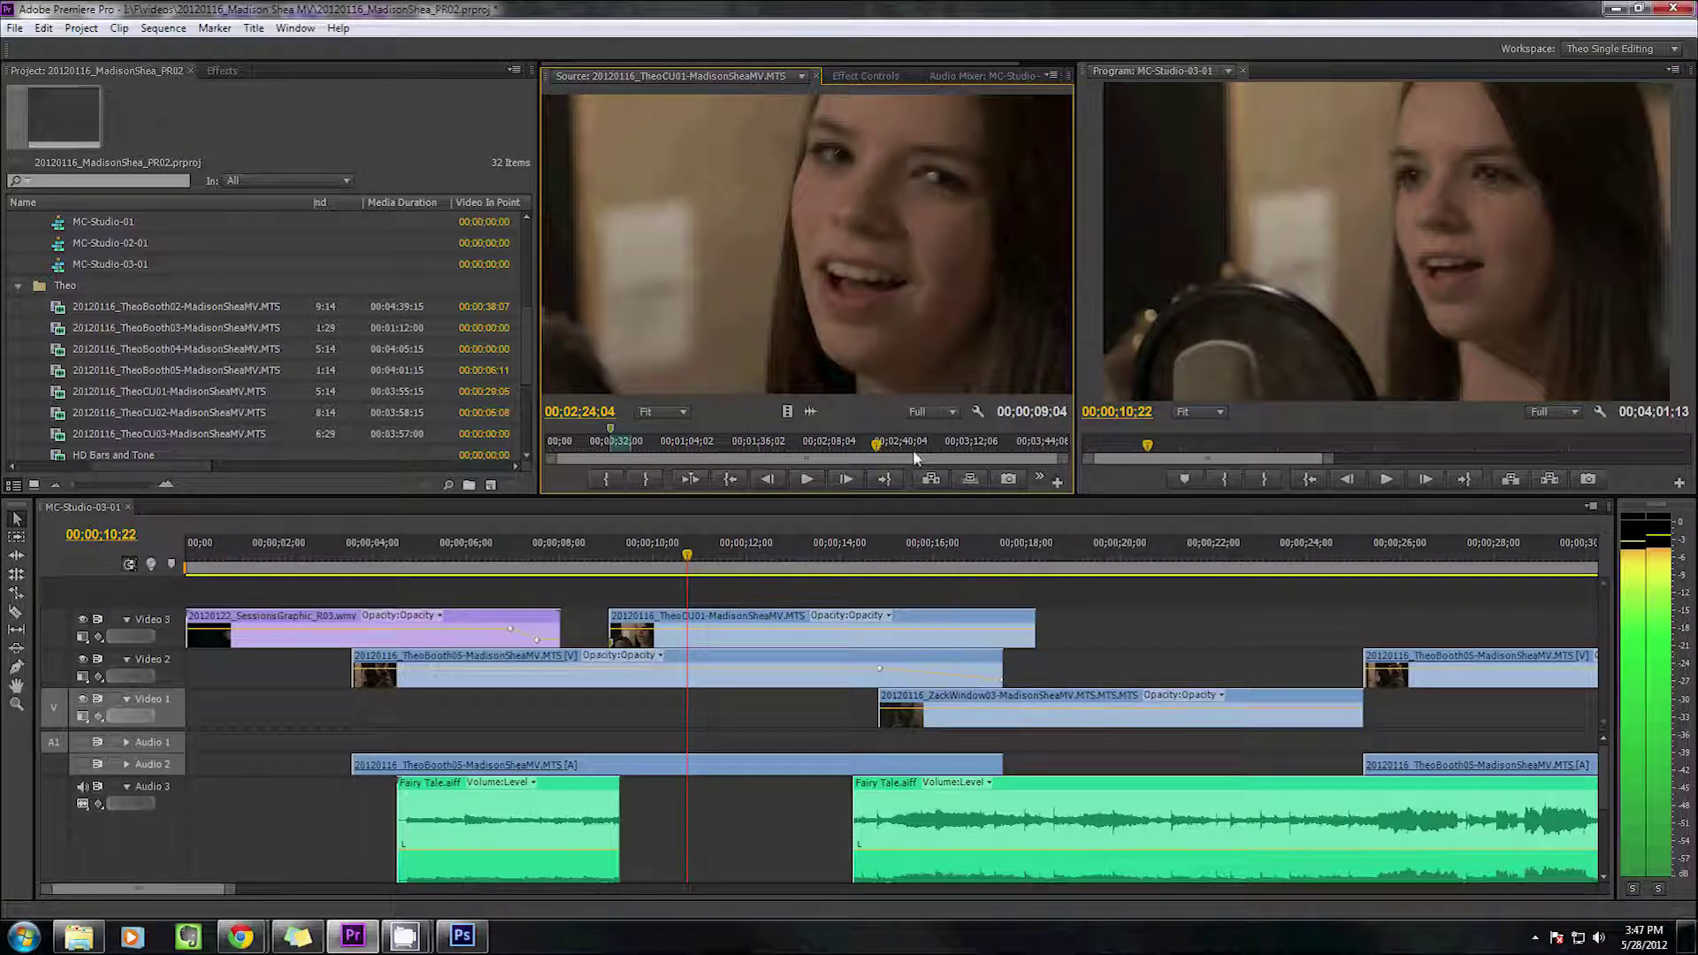
Step the source clip frame by frame back to 00;03;31;14, then forward to 00;03;32;08
{"action": "key", "text": "Left"}
{"action": "key", "text": "Left"}
{"action": "key", "text": "Left"}
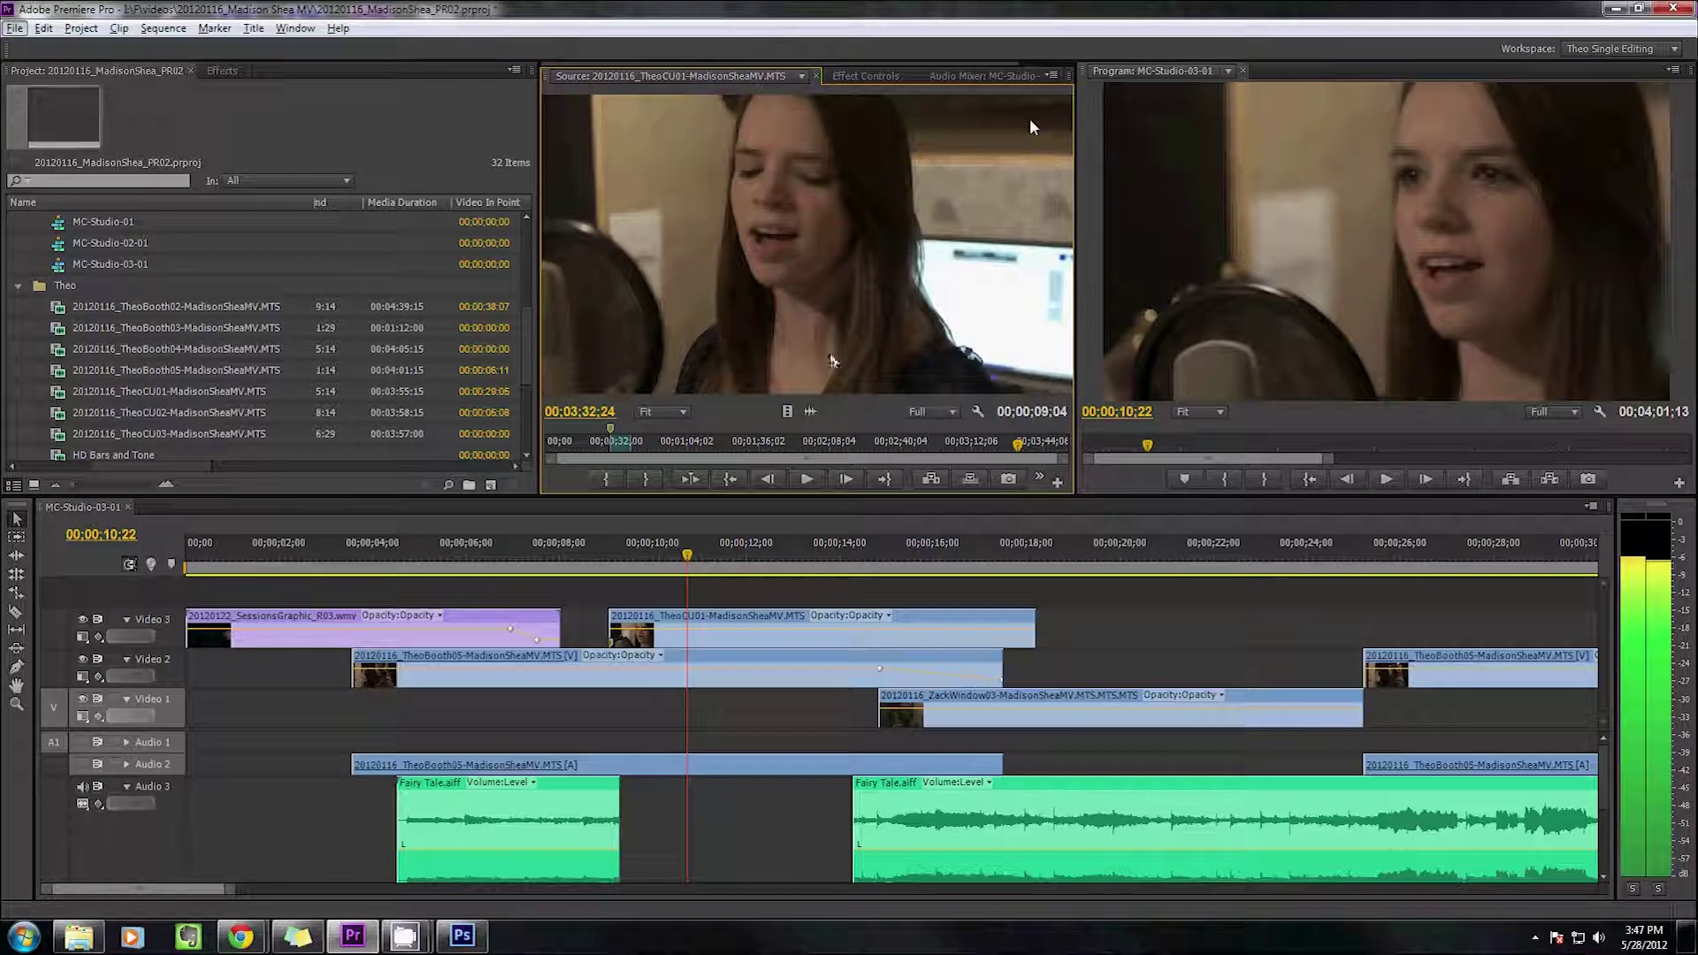
{"action": "key", "text": "Left"}
{"action": "key", "text": "Left"}
{"action": "key", "text": "Left"}
{"action": "key", "text": "Left"}
{"action": "key", "text": "Left"}
{"action": "key", "text": "Left"}
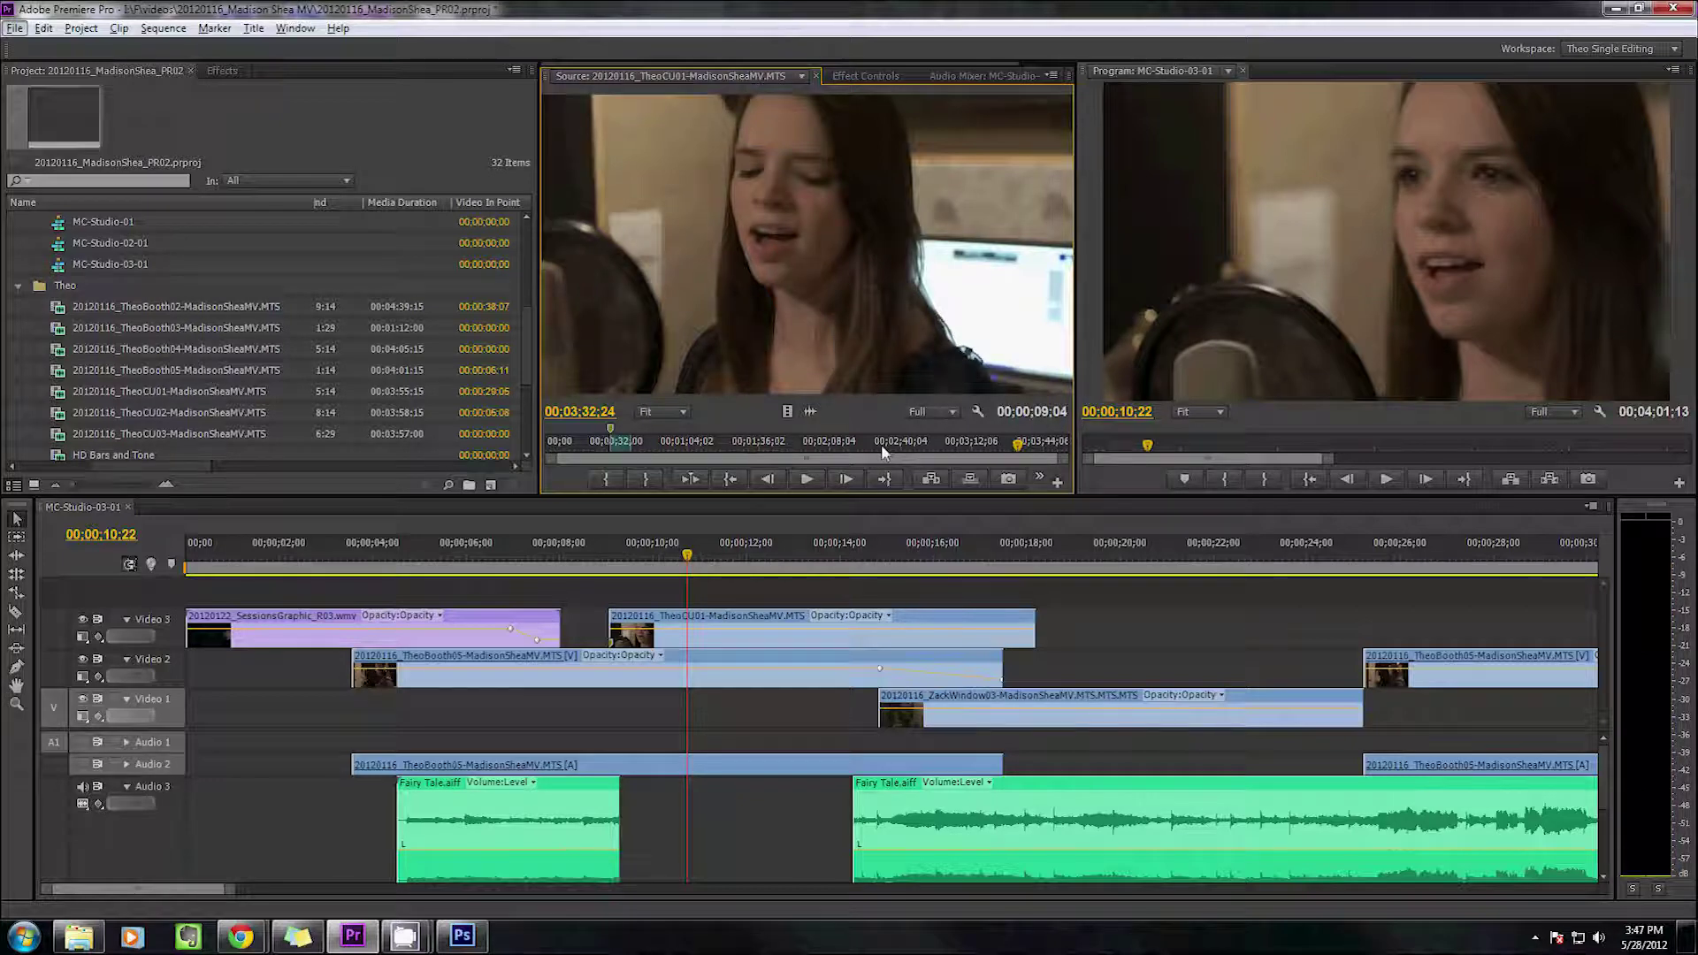
{"action": "key", "text": "Left"}
{"action": "key", "text": "Left"}
{"action": "key", "text": "Left"}
{"action": "key", "text": "Left"}
{"action": "key", "text": "Left"}
{"action": "key", "text": "Left"}
{"action": "key", "text": "Left"}
{"action": "key", "text": "Left"}
{"action": "key", "text": "Left"}
{"action": "key", "text": "Left"}
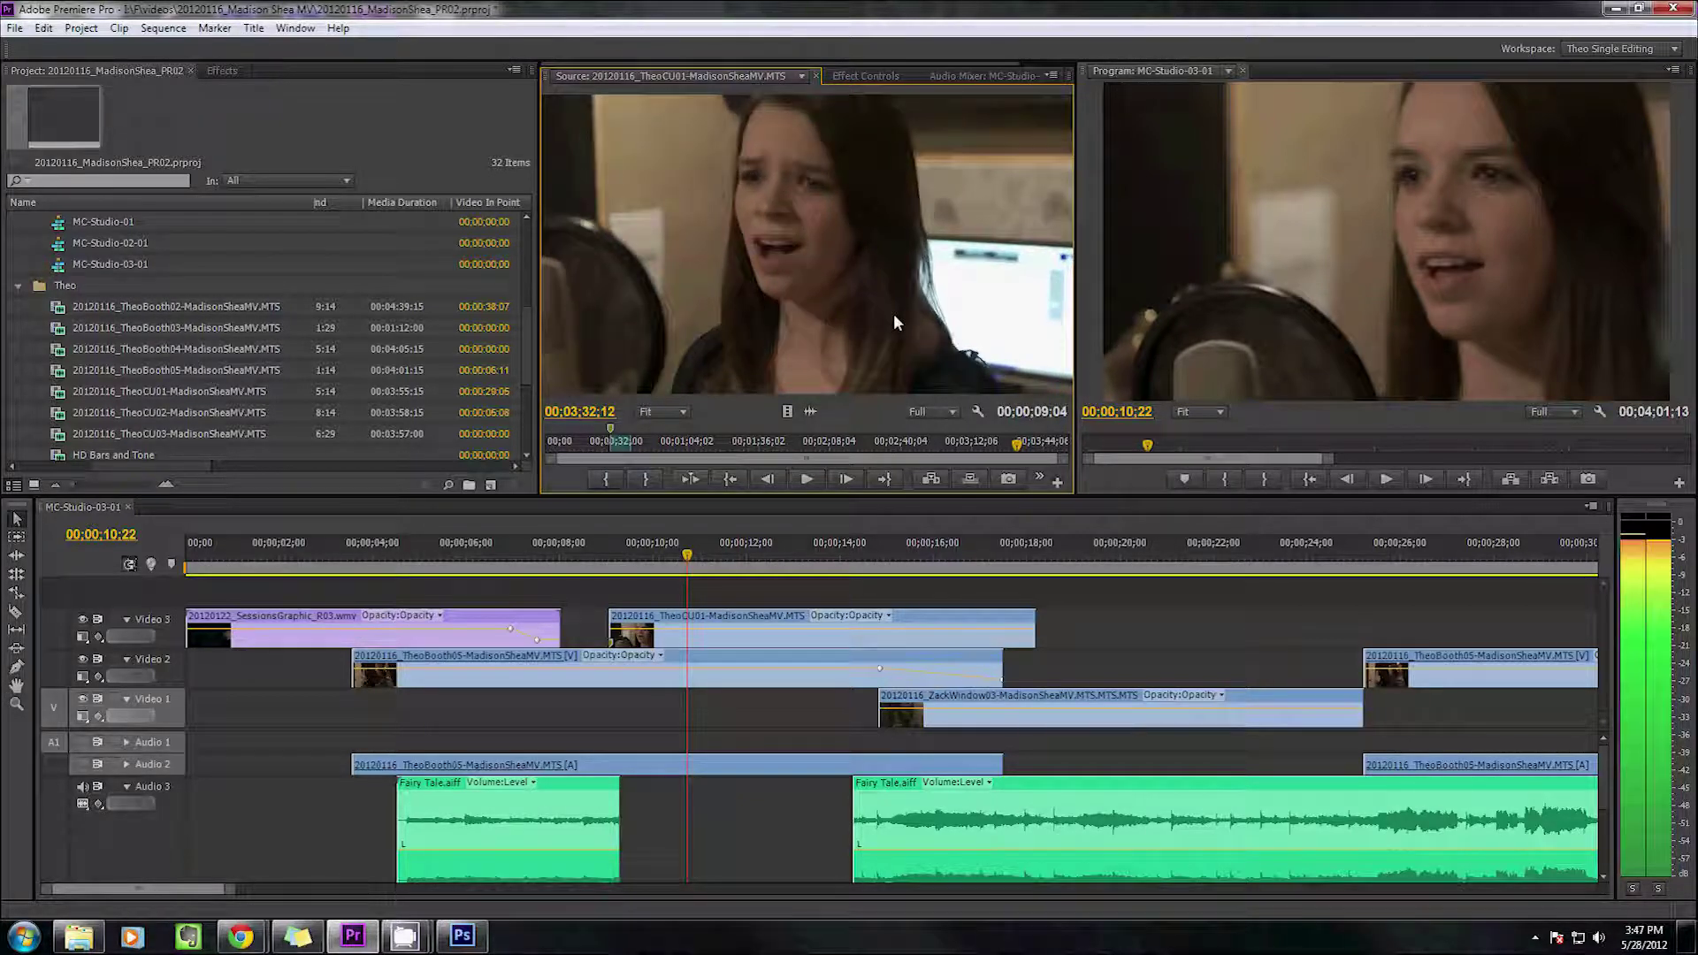
{"action": "key", "text": "Left"}
{"action": "key", "text": "Left"}
{"action": "key", "text": "Left"}
{"action": "key", "text": "Left"}
{"action": "key", "text": "Left"}
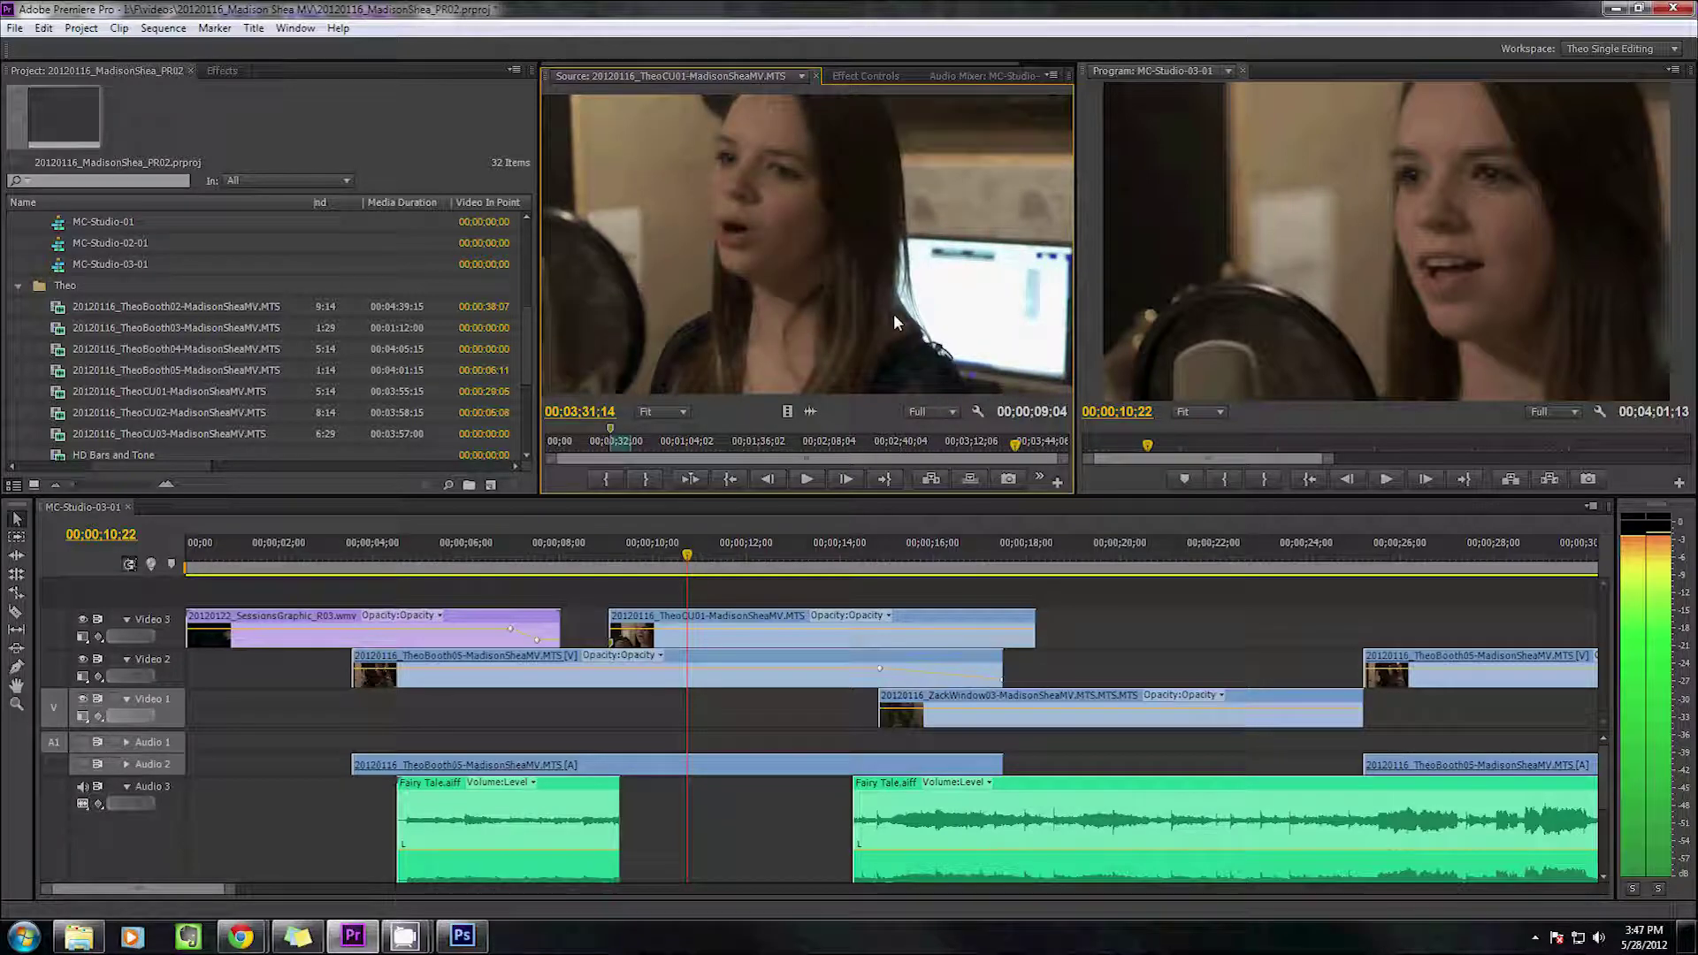
{"action": "key", "text": "Right"}
{"action": "key", "text": "Right"}
{"action": "key", "text": "Right"}
{"action": "key", "text": "Right"}
{"action": "key", "text": "Right"}
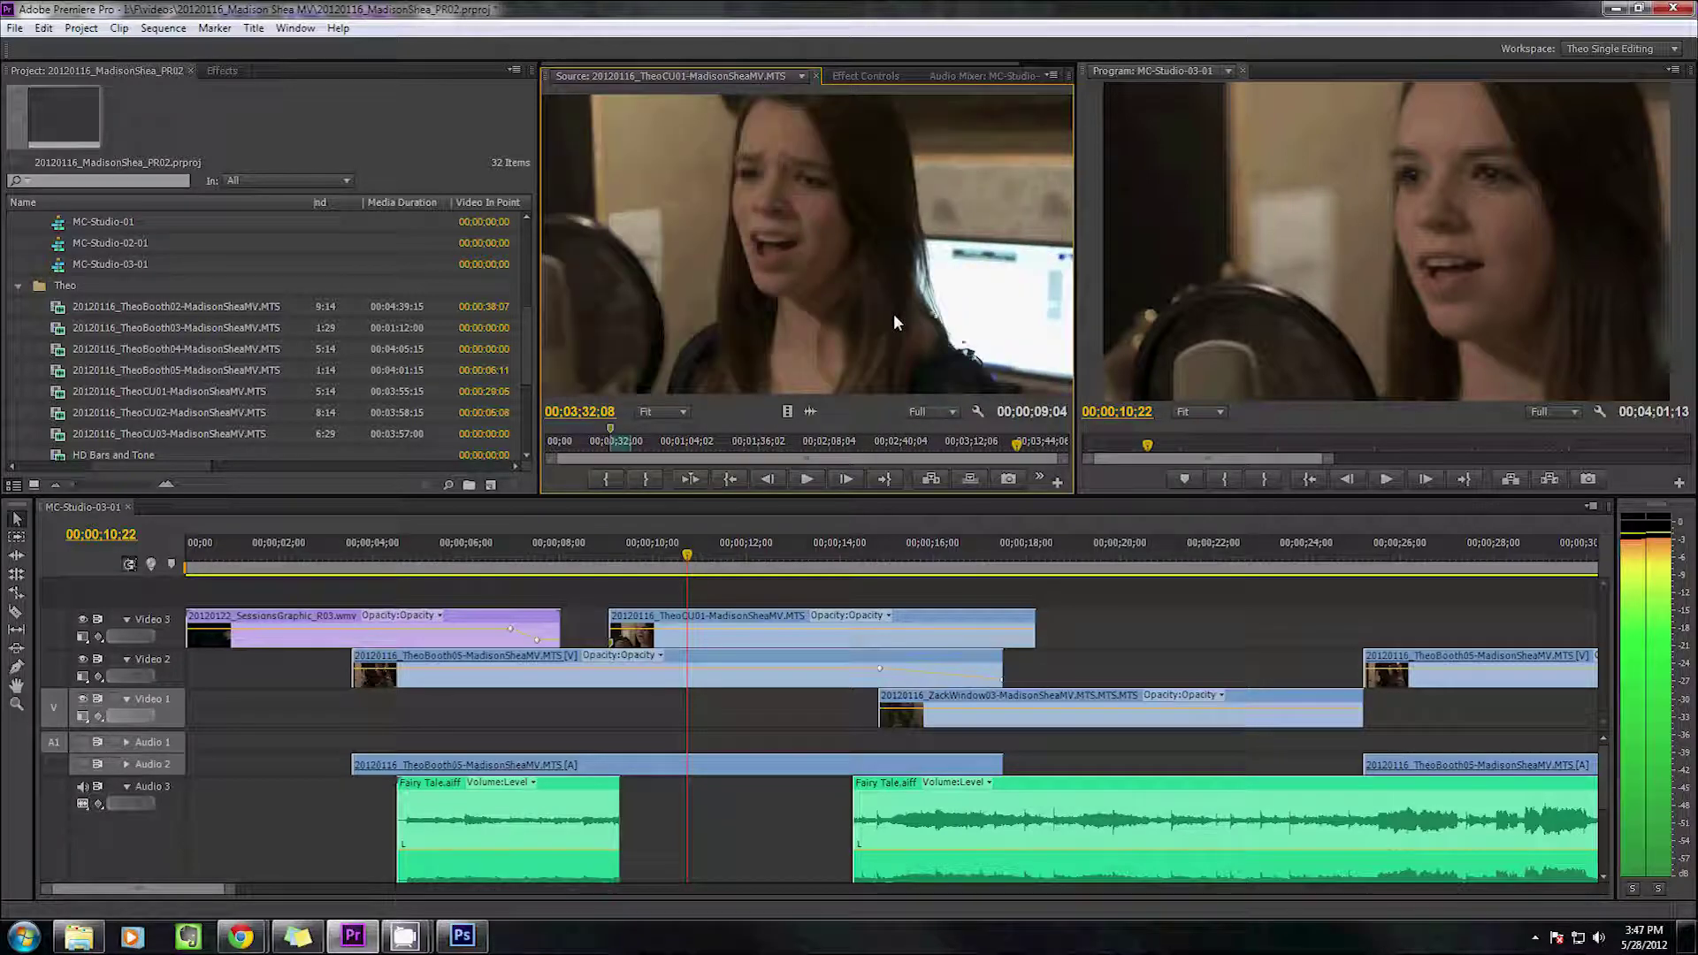
Step the source clip back to 00;03;31;26, then forward to 00;03;34;06
{"action": "key", "text": "Left"}
{"action": "key", "text": "Left"}
{"action": "key", "text": "Left"}
{"action": "key", "text": "Left"}
{"action": "key", "text": "Left"}
{"action": "key", "text": "Left"}
{"action": "key", "text": "Left"}
{"action": "key", "text": "Left"}
{"action": "key", "text": "Left"}
{"action": "key", "text": "Left"}
{"action": "key", "text": "Left"}
{"action": "key", "text": "Left"}
{"action": "key", "text": "Left"}
{"action": "key", "text": "Left"}
{"action": "key", "text": "Left"}
{"action": "key", "text": "Left"}
{"action": "key", "text": "Left"}
{"action": "key", "text": "Left"}
{"action": "key", "text": "Left"}
{"action": "key", "text": "Left"}
{"action": "key", "text": "Left"}
{"action": "key", "text": "Left"}
{"action": "key", "text": "Left"}
{"action": "key", "text": "Left"}
{"action": "key", "text": "Left"}
{"action": "key", "text": "Left"}
{"action": "key", "text": "Left"}
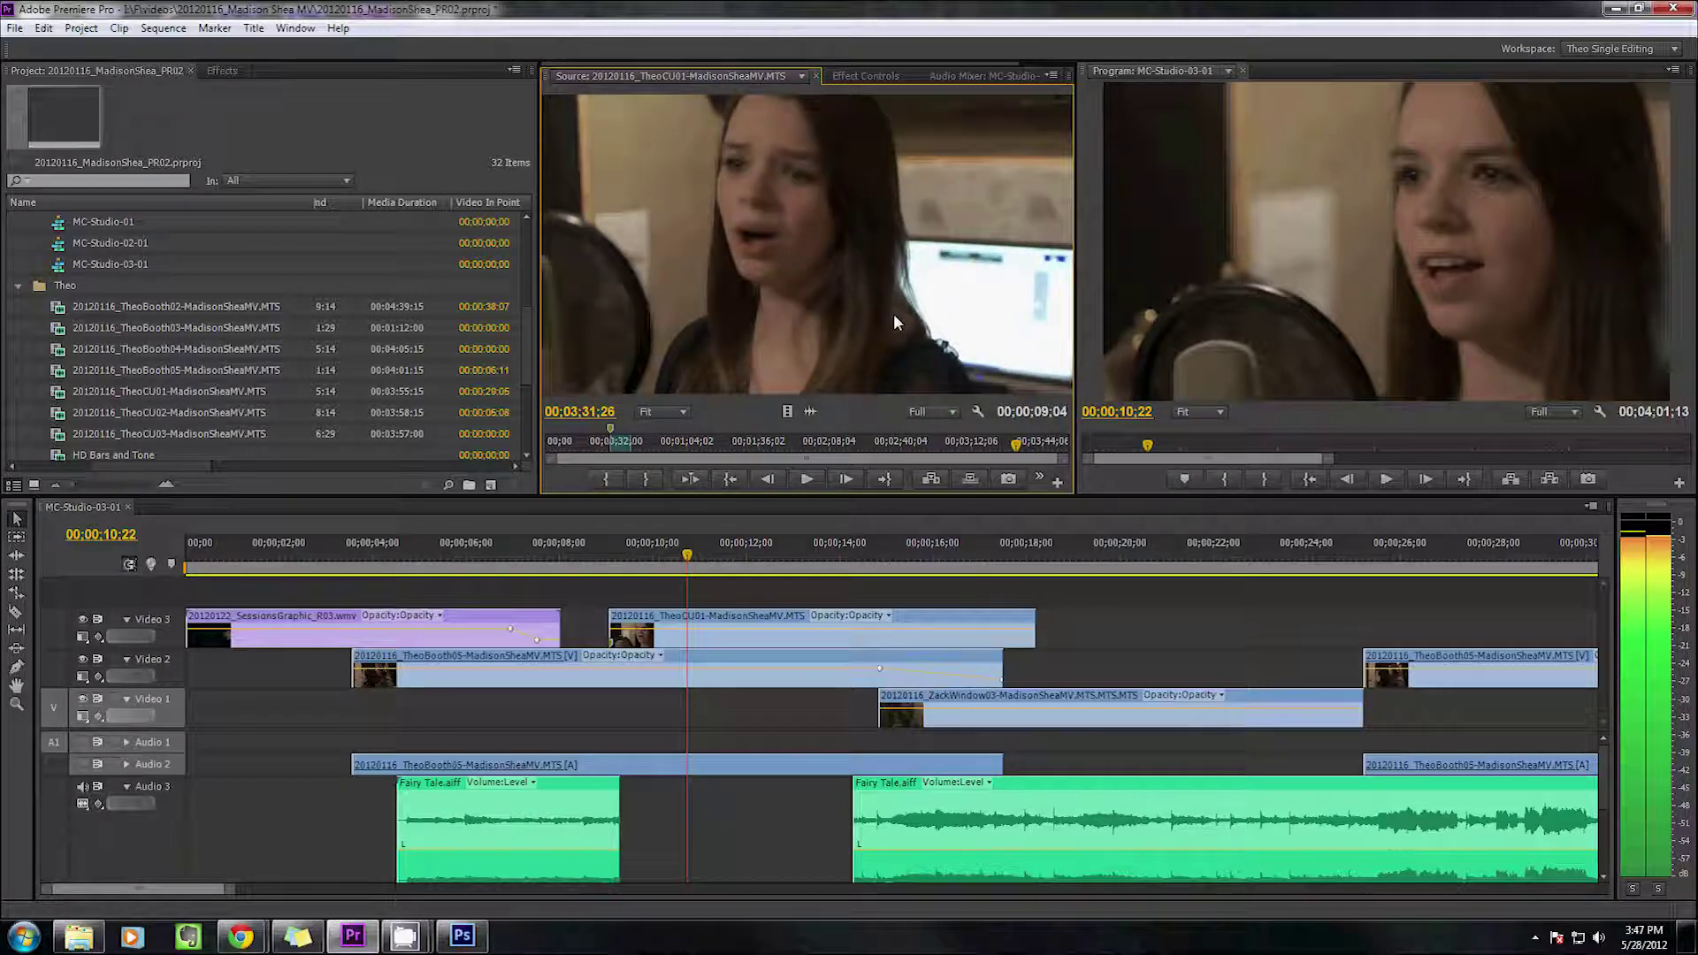
{"action": "key", "text": "Right"}
{"action": "key", "text": "Right"}
{"action": "key", "text": "Right"}
{"action": "key", "text": "Right"}
{"action": "key", "text": "Right"}
{"action": "key", "text": "Right"}
{"action": "key", "text": "Right"}
{"action": "key", "text": "Right"}
{"action": "key", "text": "Right"}
{"action": "key", "text": "Right"}
{"action": "key", "text": "Right"}
{"action": "key", "text": "Right"}
{"action": "key", "text": "Right"}
{"action": "key", "text": "Right"}
{"action": "key", "text": "Right"}
{"action": "key", "text": "Right"}
{"action": "key", "text": "Right"}
{"action": "key", "text": "Right"}
{"action": "key", "text": "Right"}
{"action": "key", "text": "Right"}
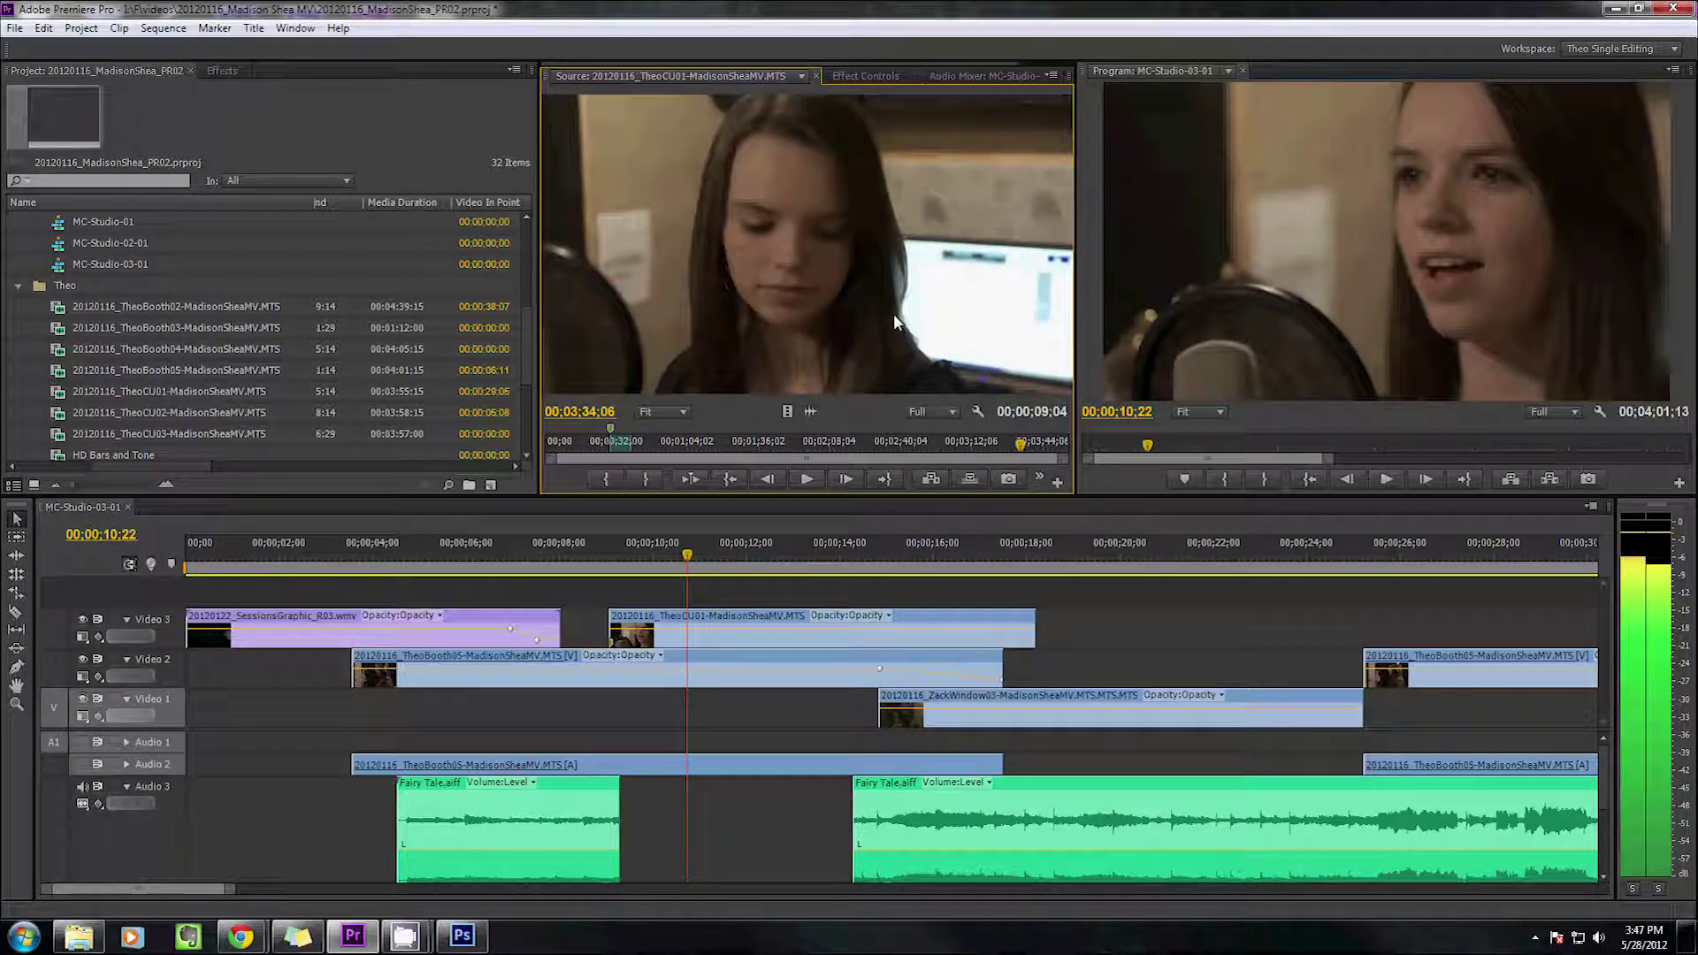
Move the source clip backward in multi-frame jumps to 00;03;27;16
{"action": "key", "text": "shift+Left"}
{"action": "key", "text": "shift+Left"}
{"action": "key", "text": "shift+Left"}
{"action": "key", "text": "shift+Left"}
{"action": "key", "text": "shift+Left"}
{"action": "key", "text": "shift+Left"}
{"action": "key", "text": "shift+Left"}
{"action": "key", "text": "shift+Left"}
{"action": "key", "text": "shift+Left"}
{"action": "key", "text": "shift+Left"}
{"action": "key", "text": "shift+Left"}
{"action": "key", "text": "shift+Left"}
{"action": "key", "text": "shift+Left"}
{"action": "key", "text": "shift+Left"}
{"action": "key", "text": "shift+Left"}
{"action": "key", "text": "shift+Left"}
{"action": "key", "text": "shift+Left"}
{"action": "key", "text": "shift+Left"}
{"action": "key", "text": "shift+Left"}
{"action": "key", "text": "shift+Left"}
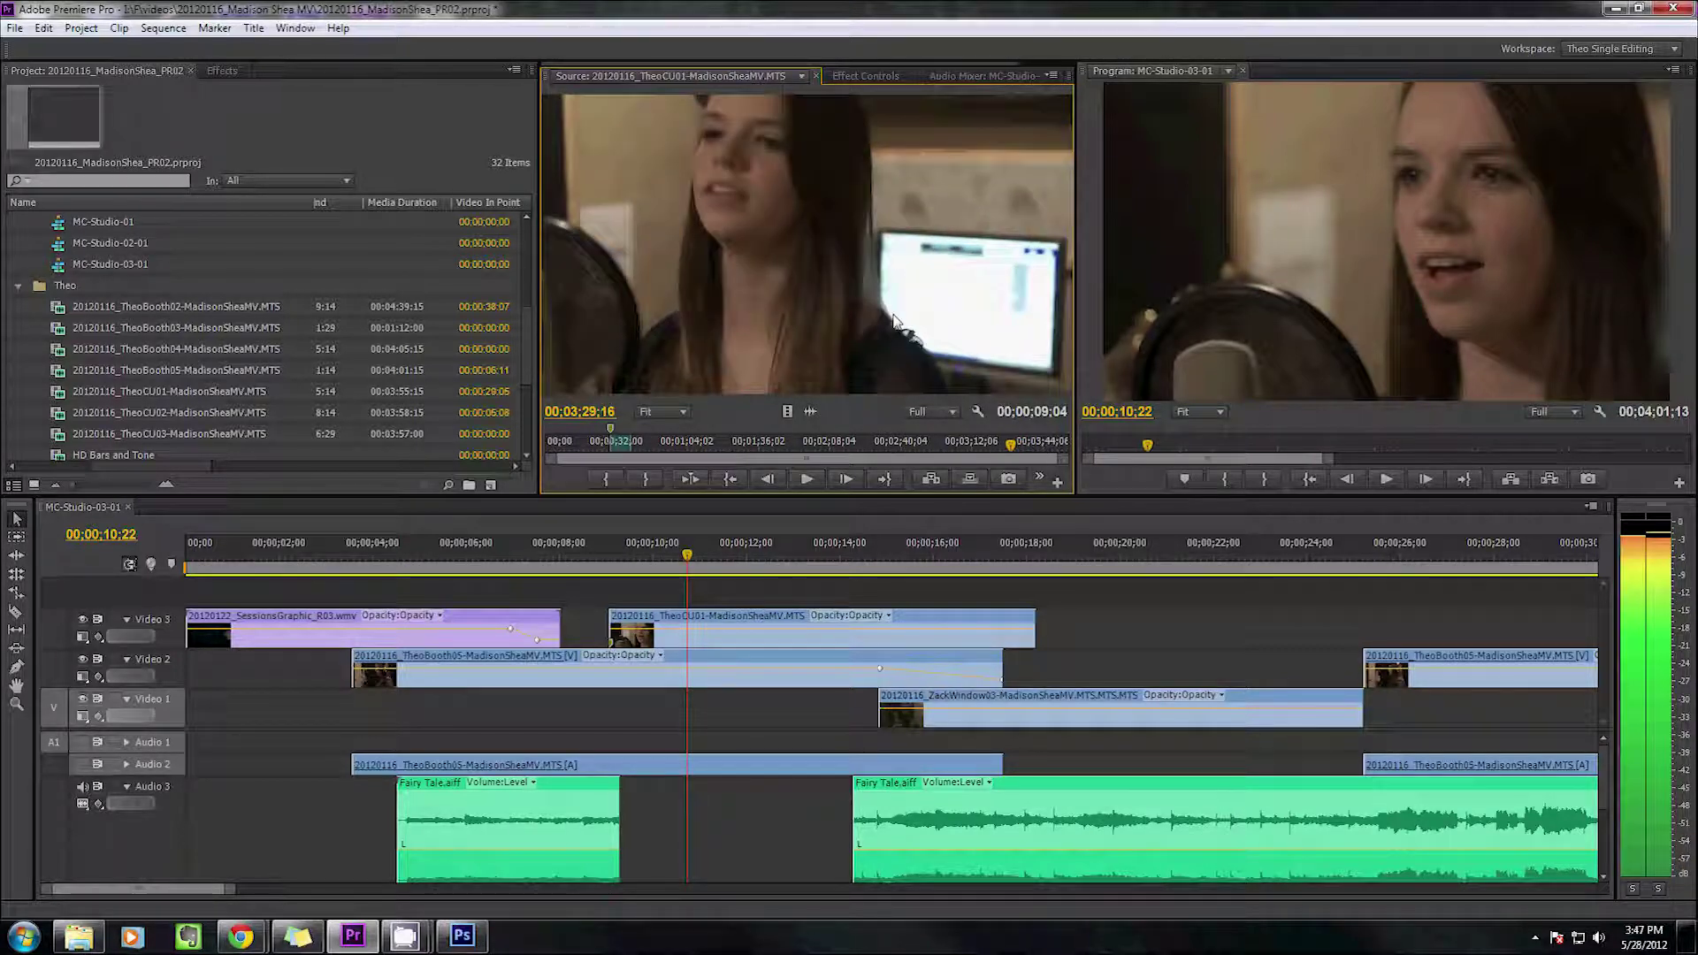
Hide the Source Monitor's time ruler numbers and move its playhead to 00;00;37;00
{"action": "left_click", "coordinate": [1052, 75]}
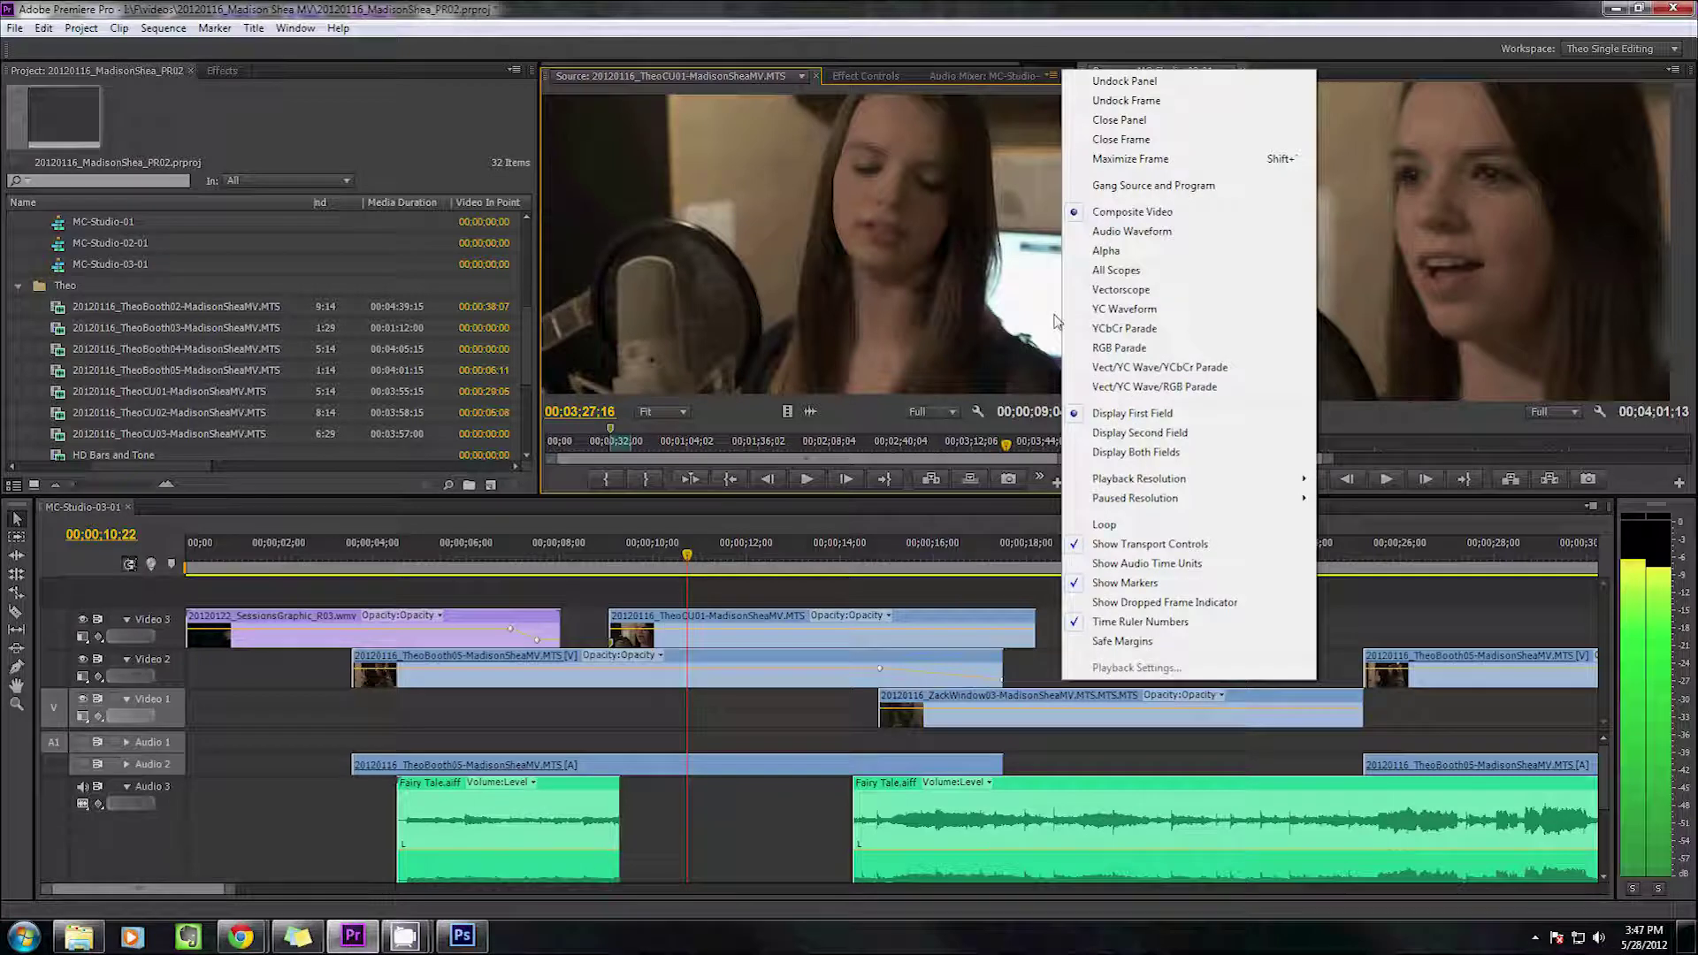
{"action": "left_click", "coordinate": [1140, 622]}
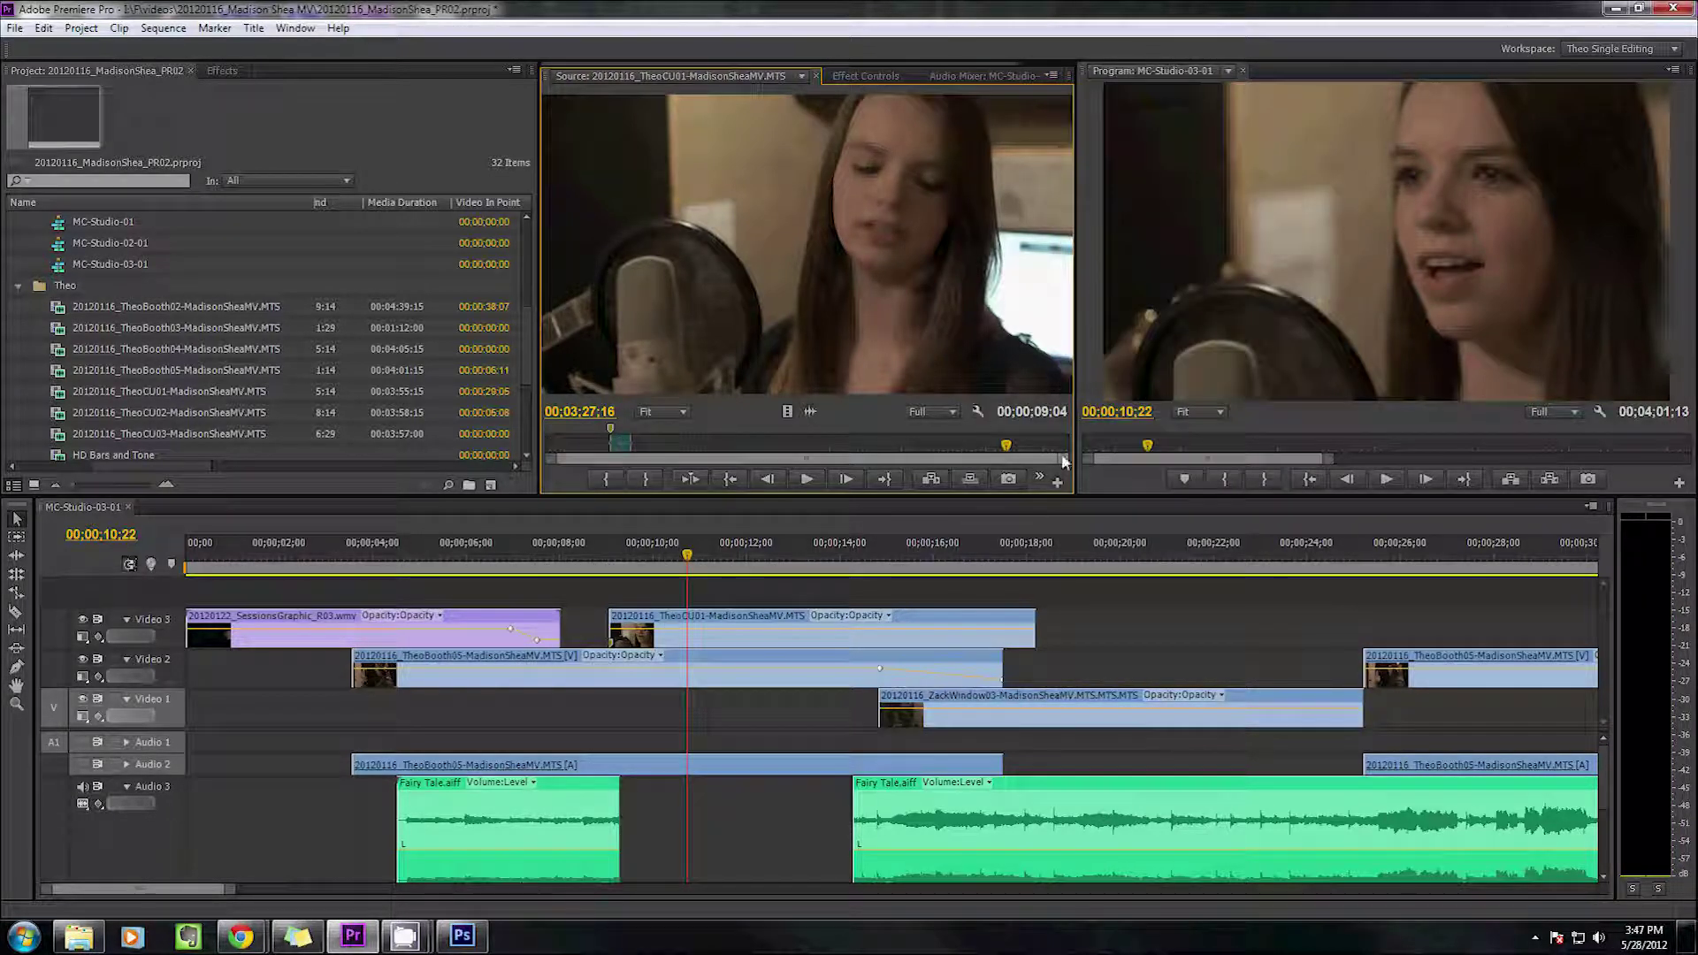
{"action": "mouse_move", "coordinate": [1061, 464]}
{"action": "left_mouse_down"}
{"action": "mouse_move", "coordinate": [885, 481]}
{"action": "mouse_move", "coordinate": [1053, 487]}
{"action": "mouse_move", "coordinate": [911, 482]}
{"action": "left_mouse_up"}
{"action": "mouse_move", "coordinate": [1067, 453]}
{"action": "left_mouse_down"}
{"action": "mouse_move", "coordinate": [1290, 449]}
{"action": "mouse_move", "coordinate": [918, 528]}
{"action": "left_mouse_up"}
{"action": "left_click_drag", "start_coordinate": [964, 444], "coordinate": [615, 477]}
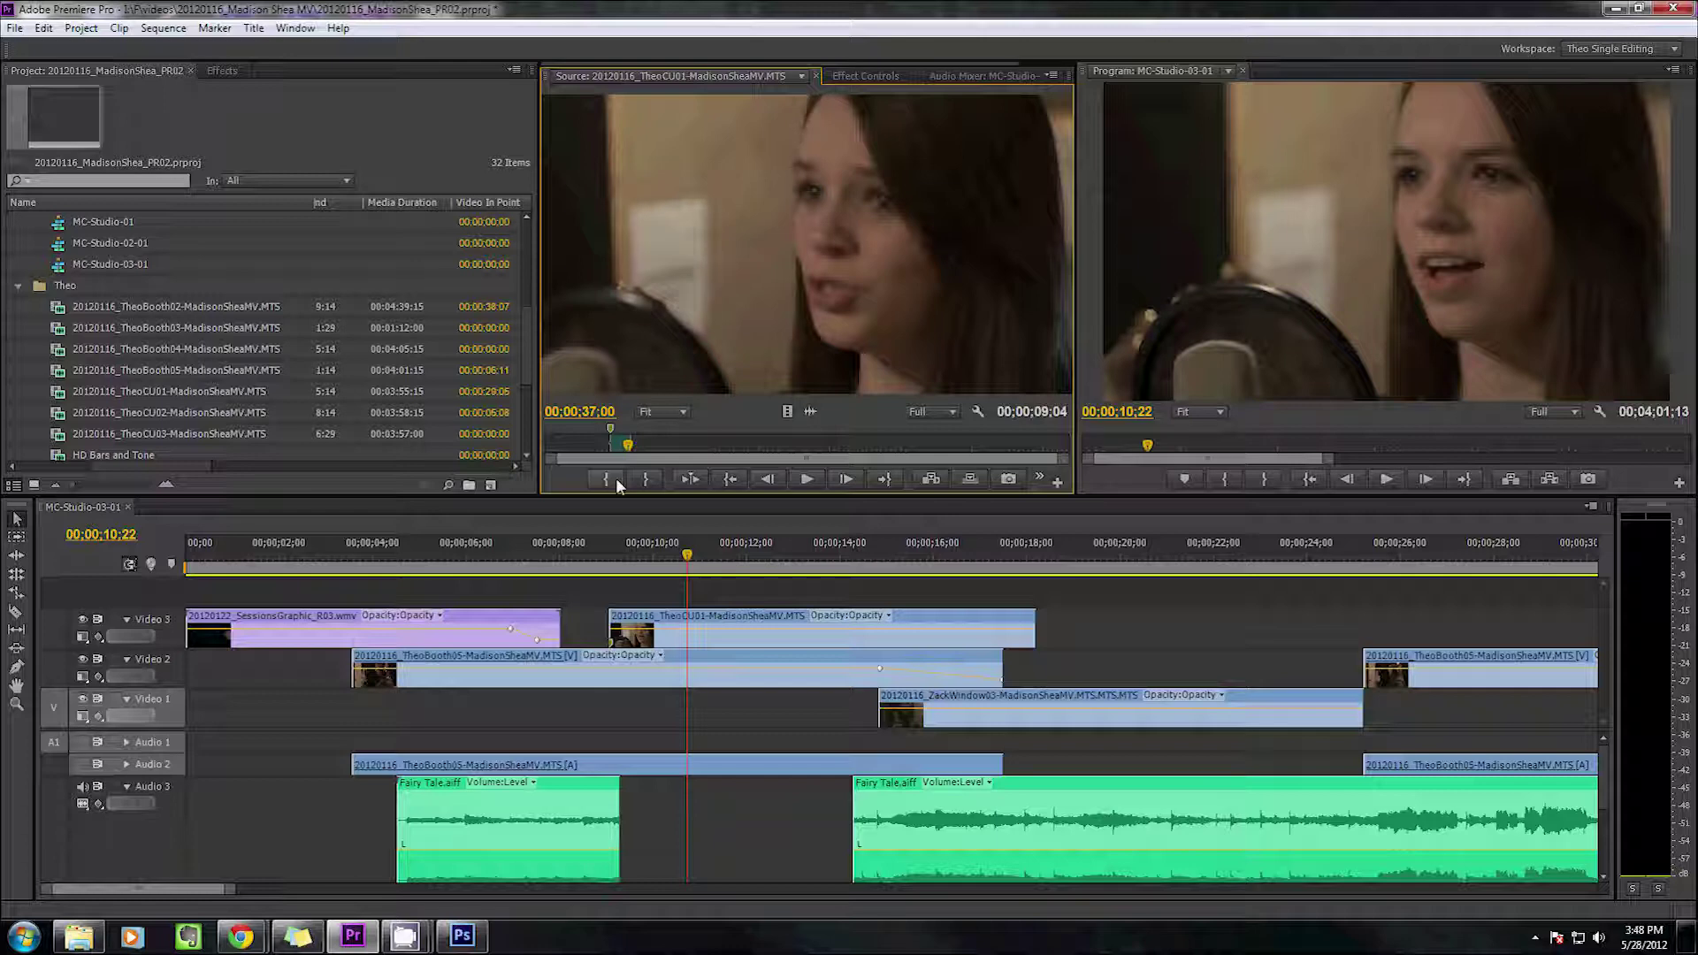
Customize the Source Monitor's button layout by adding a space between the play and step forward controls
{"action": "left_click", "coordinate": [1060, 484]}
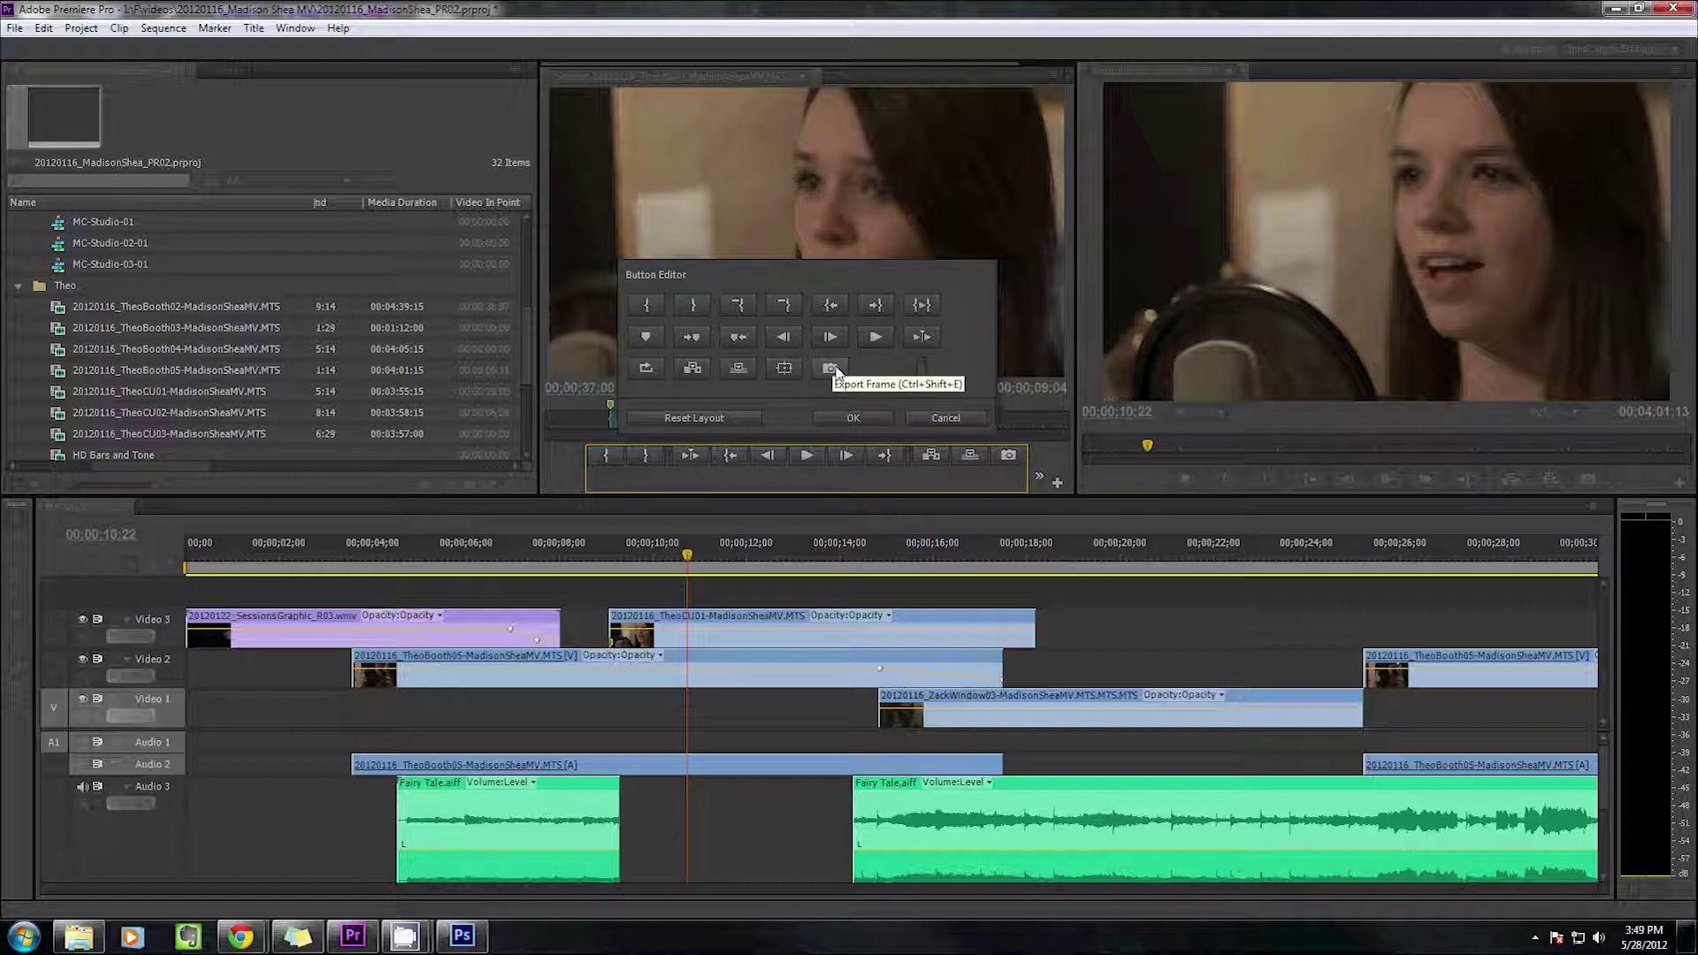
{"action": "left_click_drag", "start_coordinate": [915, 357], "coordinate": [844, 459]}
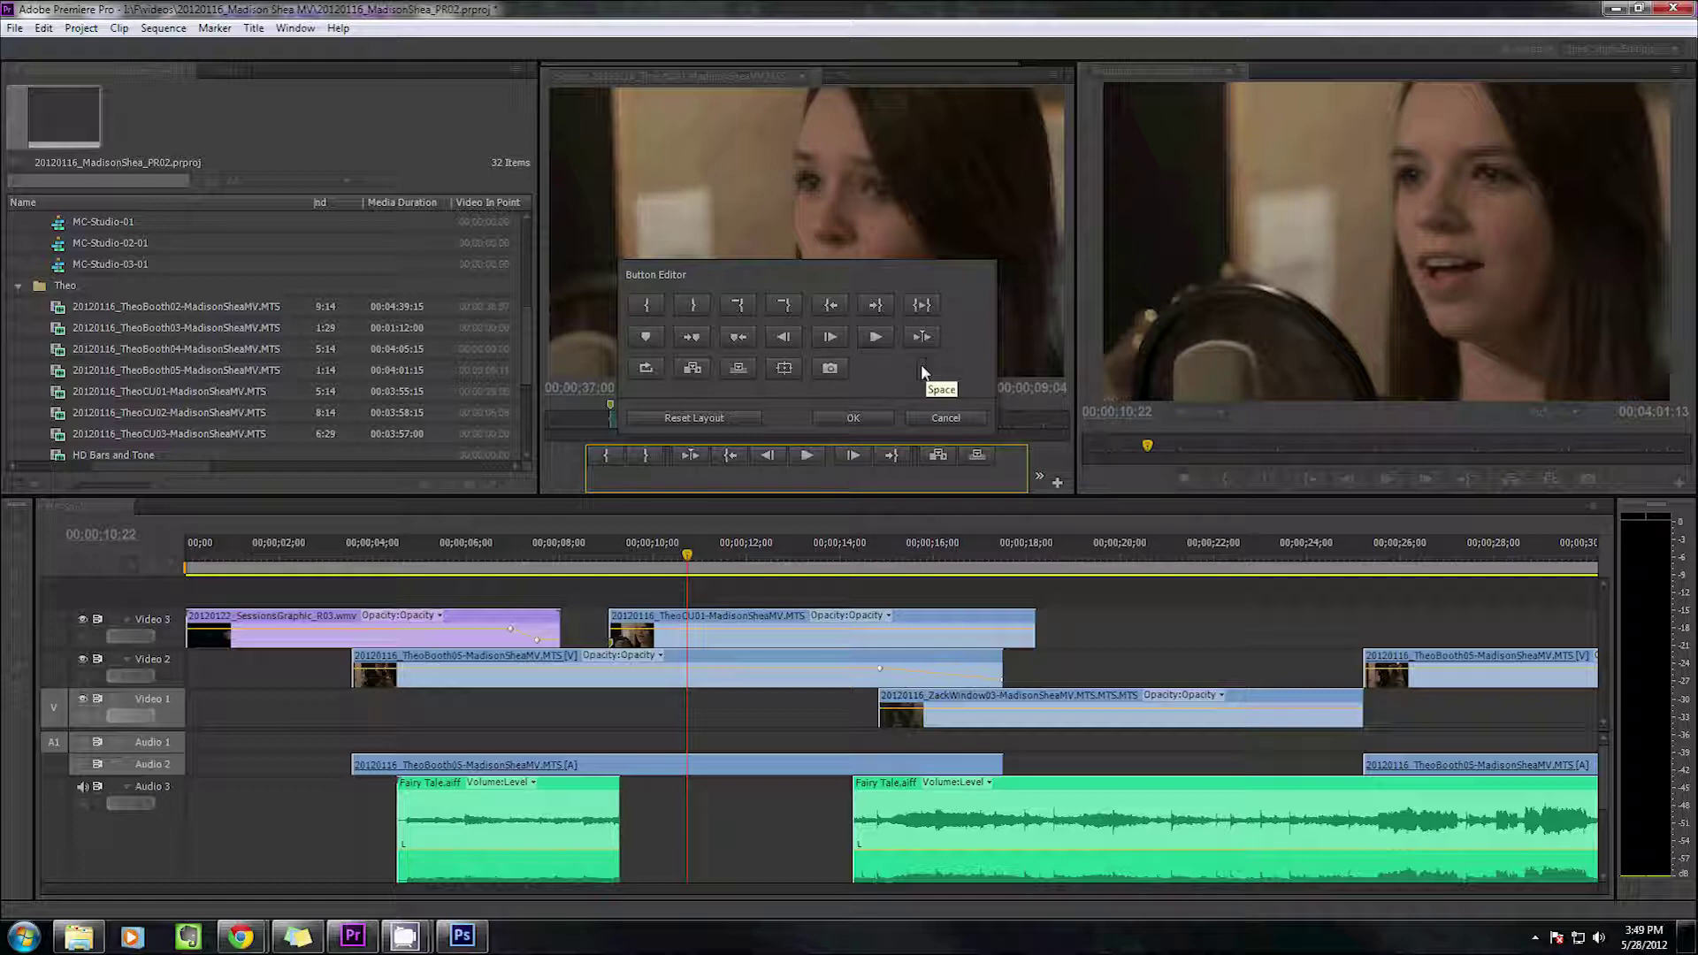
{"action": "left_click", "coordinate": [853, 417]}
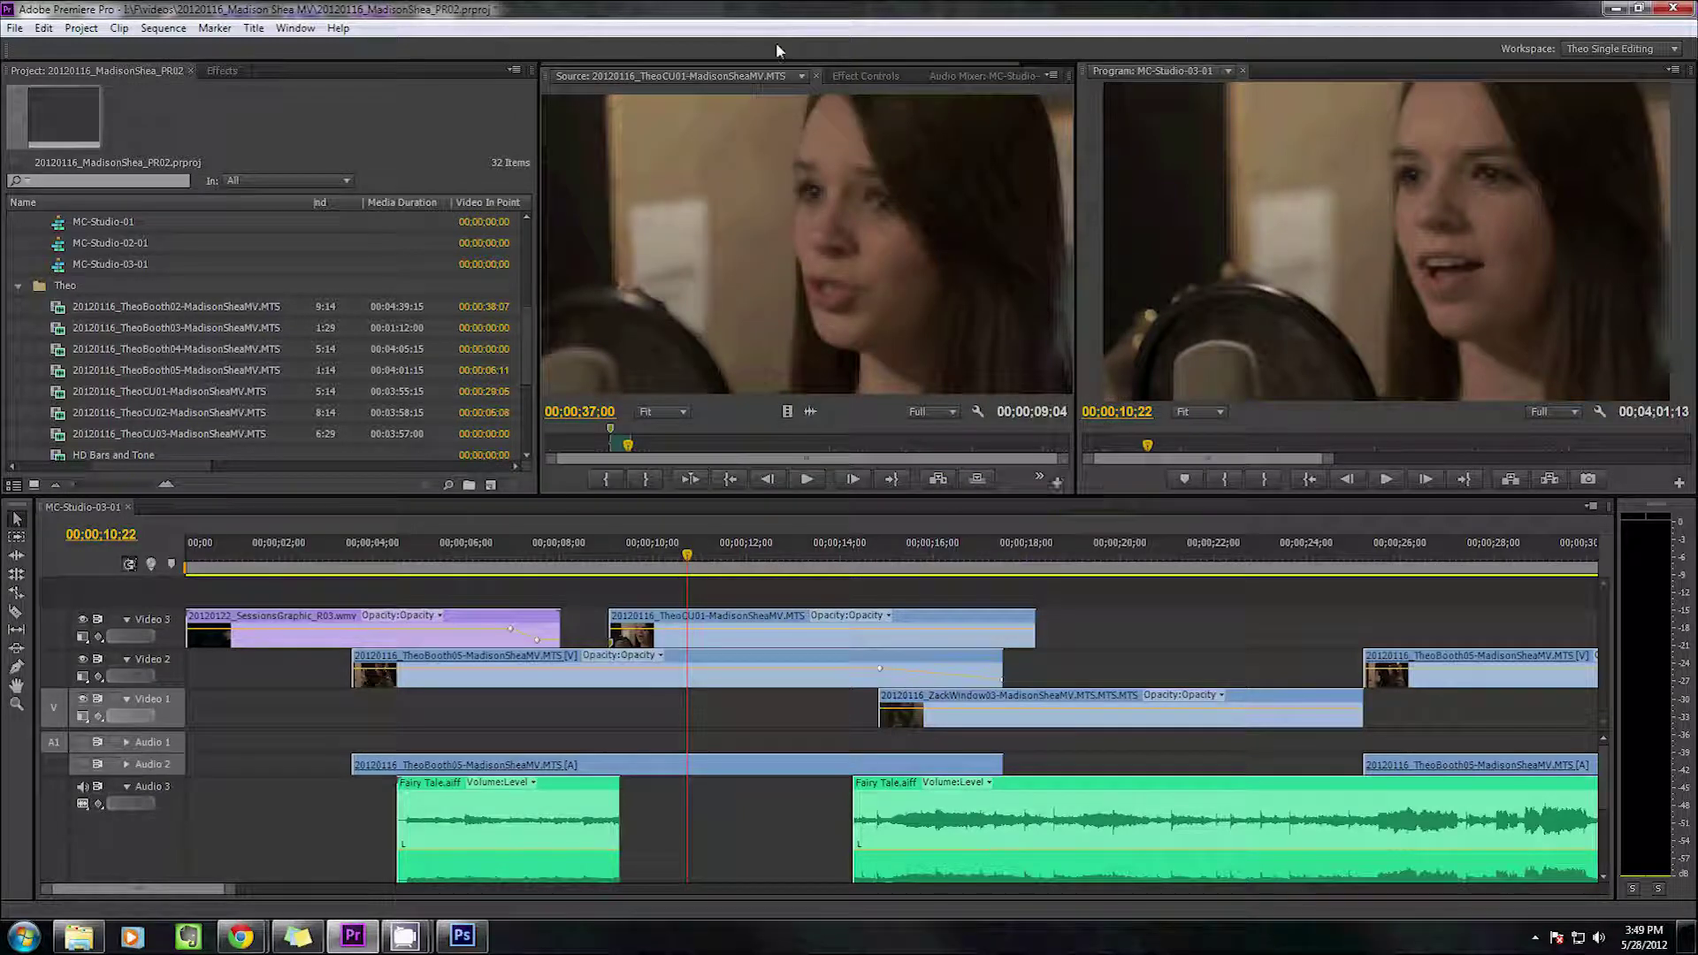
Close the TheoCU01 clip in the Source Monitor and load the TheoBooth02, TheoBooth03 and TheoBooth04 clips
{"action": "left_click", "coordinate": [801, 76]}
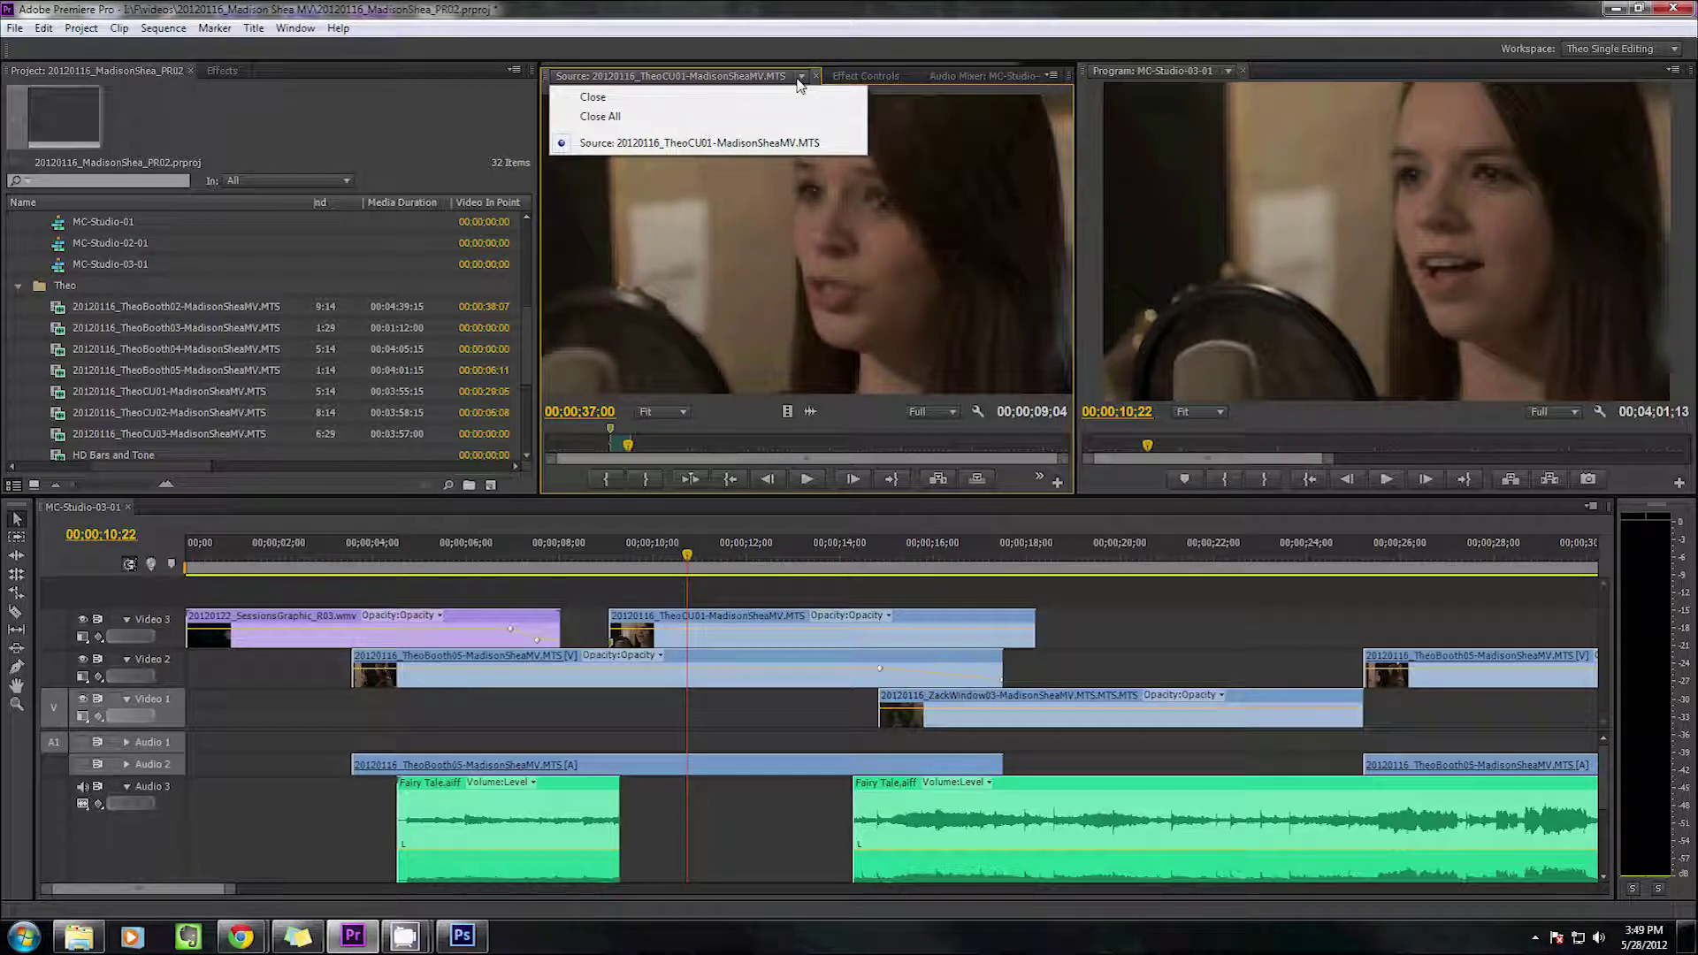
{"action": "left_click", "coordinate": [593, 97]}
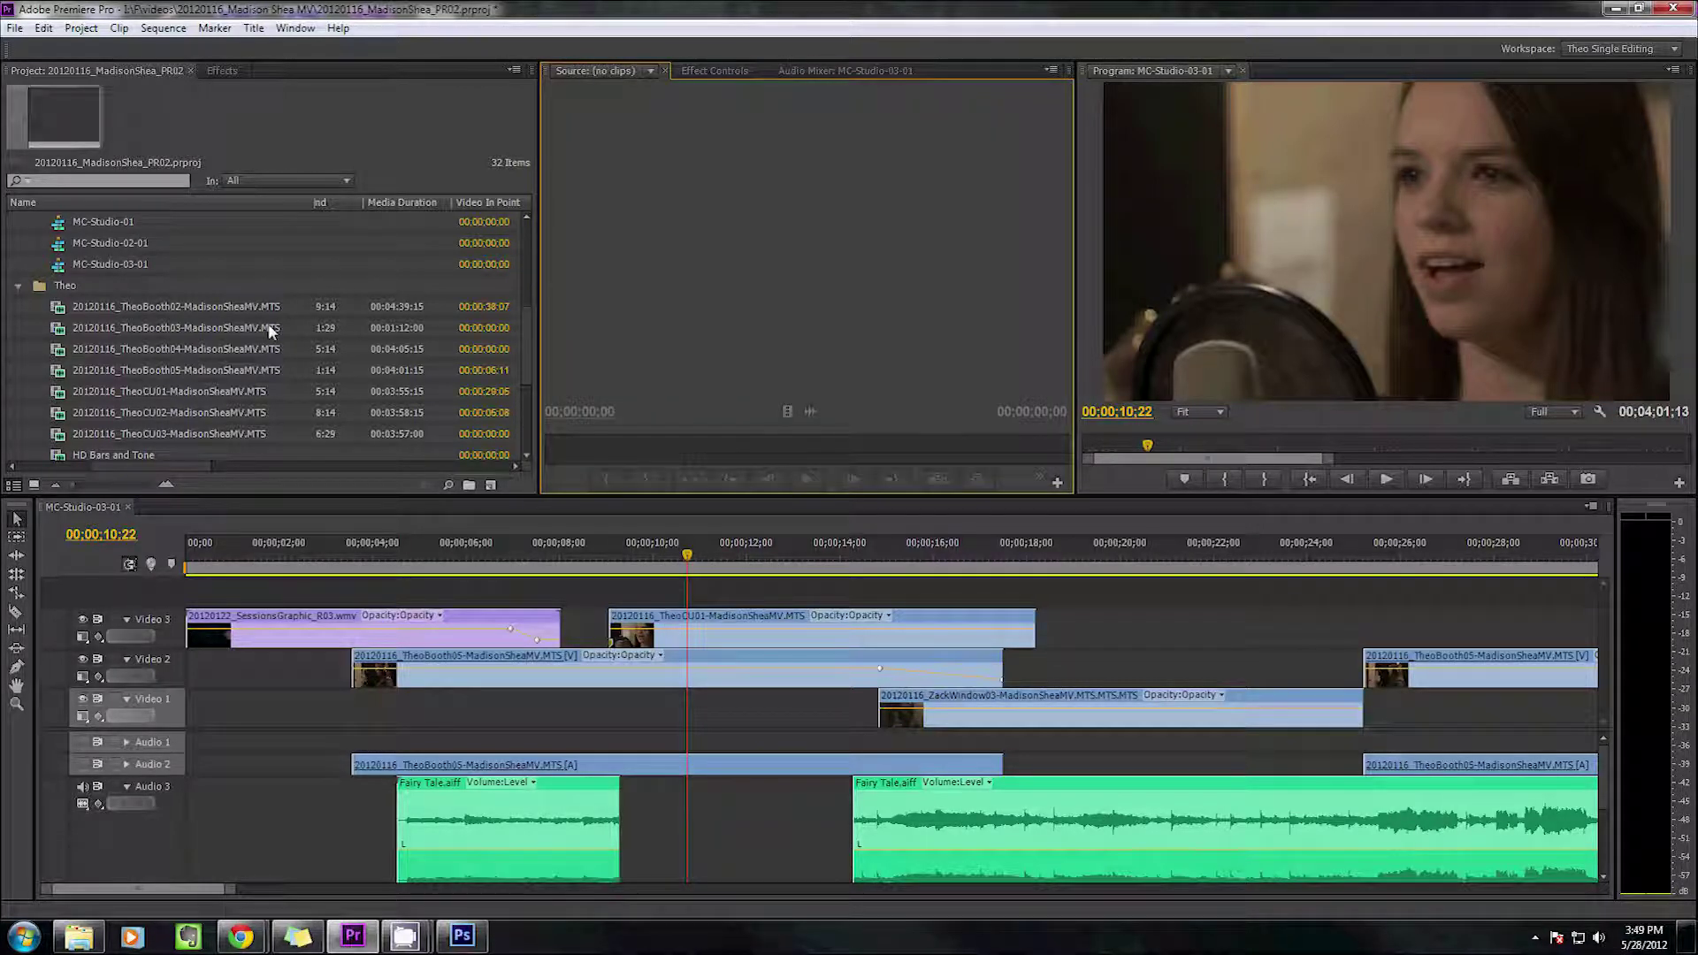
{"action": "double_click", "coordinate": [138, 311]}
{"action": "double_click", "coordinate": [139, 327]}
{"action": "double_click", "coordinate": [130, 345]}
Switch the Source Monitor to the loaded TheoBooth03 clip, then close all its clips
{"action": "left_click", "coordinate": [815, 76]}
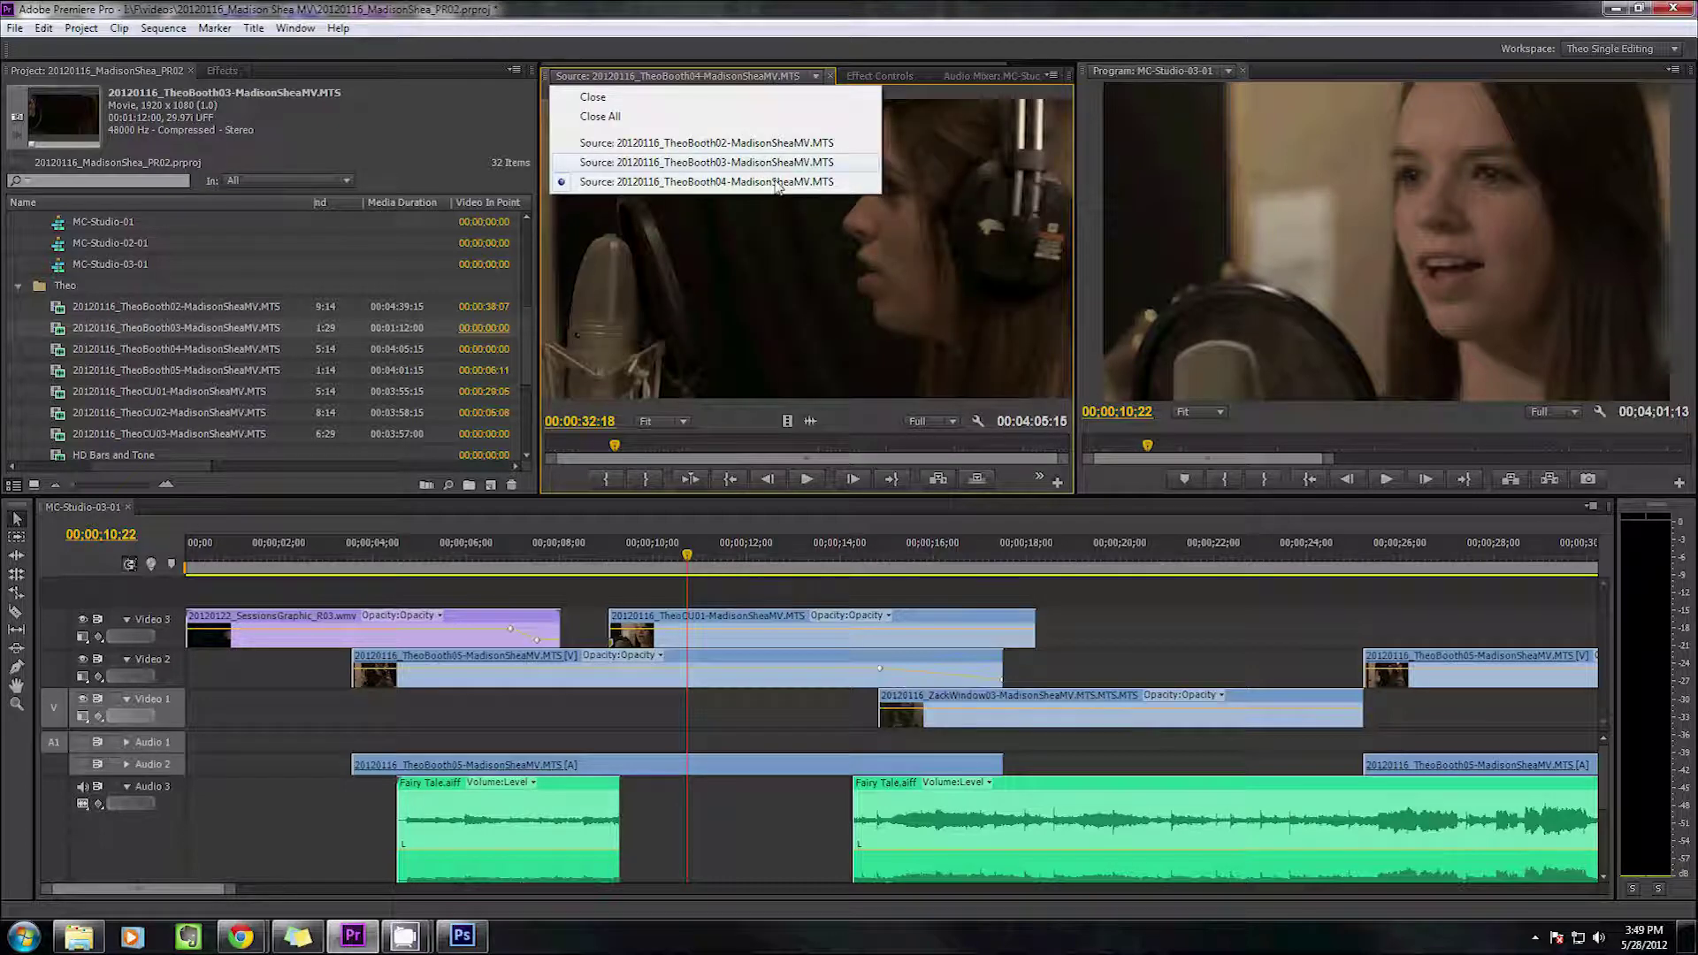
{"action": "left_click", "coordinate": [778, 163]}
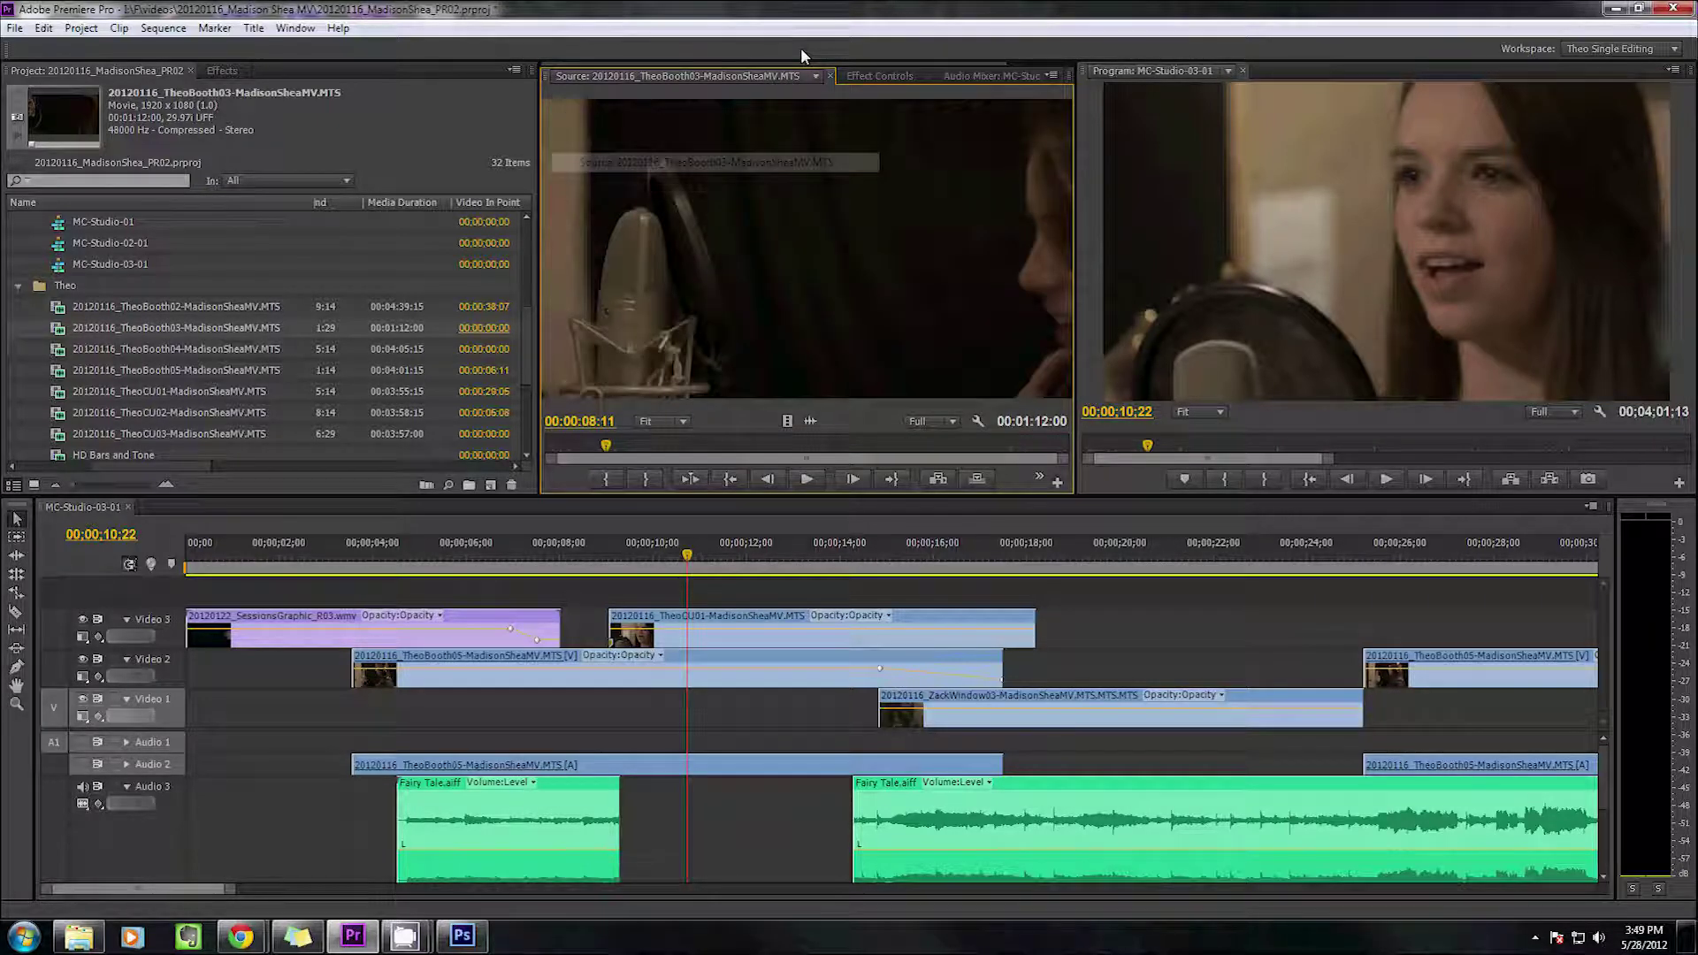
{"action": "left_click", "coordinate": [816, 76]}
{"action": "left_click", "coordinate": [762, 120]}
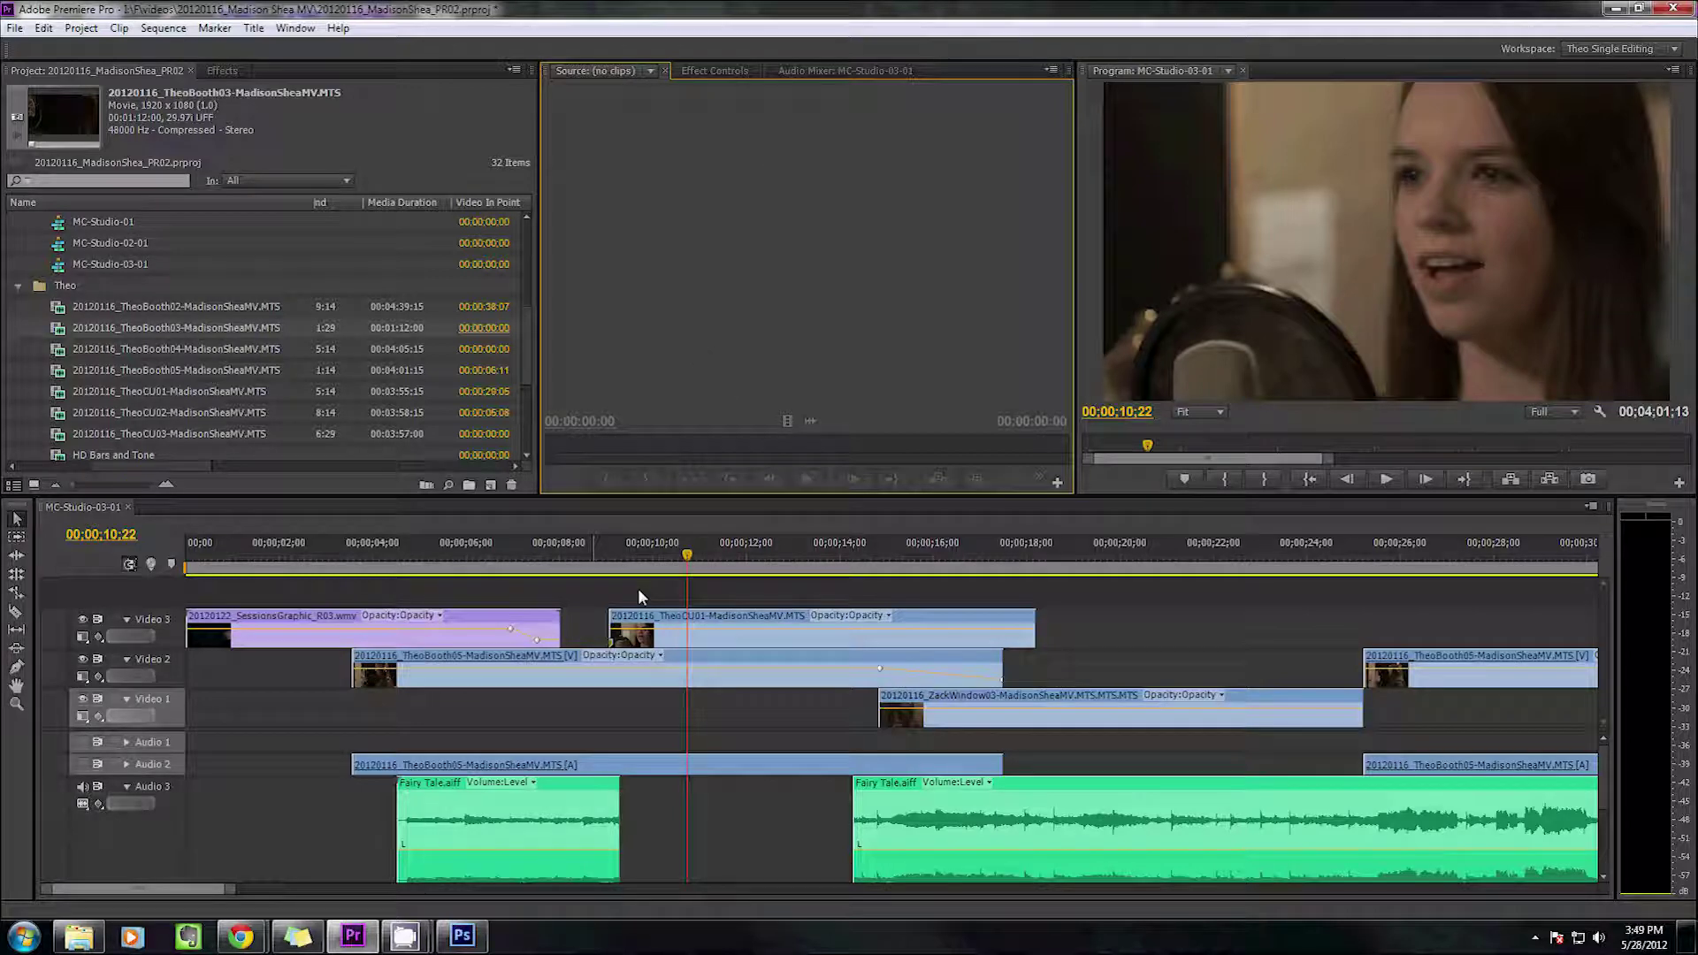
Open the TheoCU01 clip from the timeline's Video 3 track in the Source Monitor and move its playhead to 00;00;36;21
{"action": "double_click", "coordinate": [700, 621]}
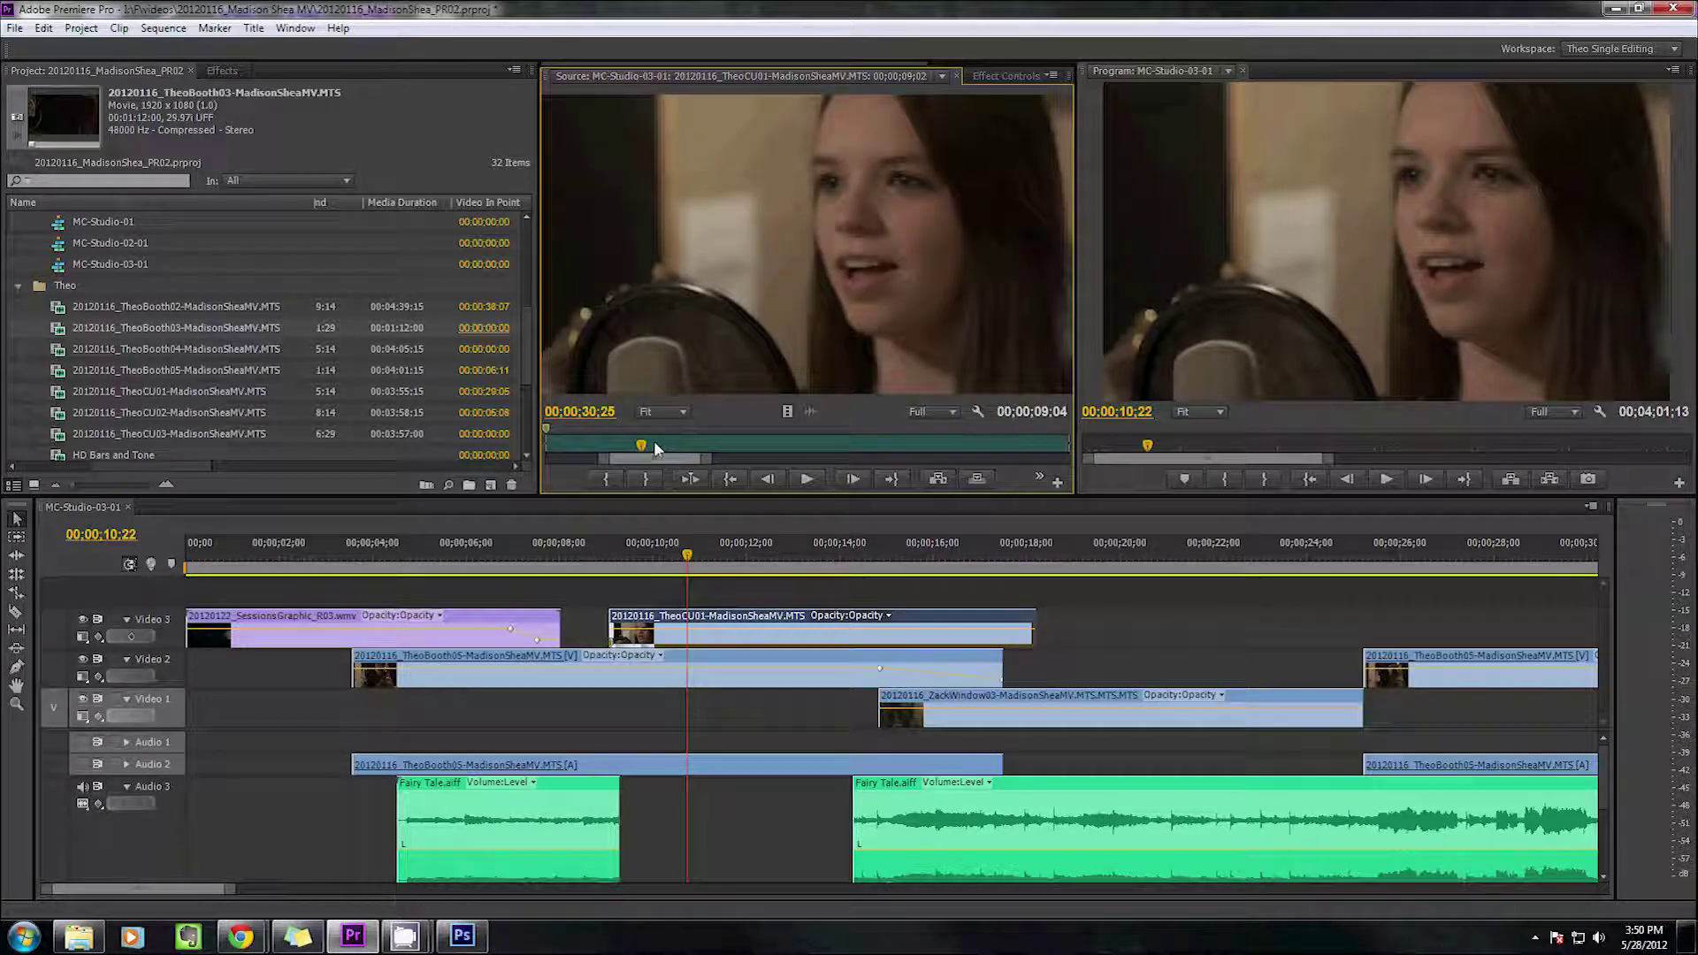
{"action": "left_click", "coordinate": [704, 445]}
{"action": "left_click", "coordinate": [977, 447]}
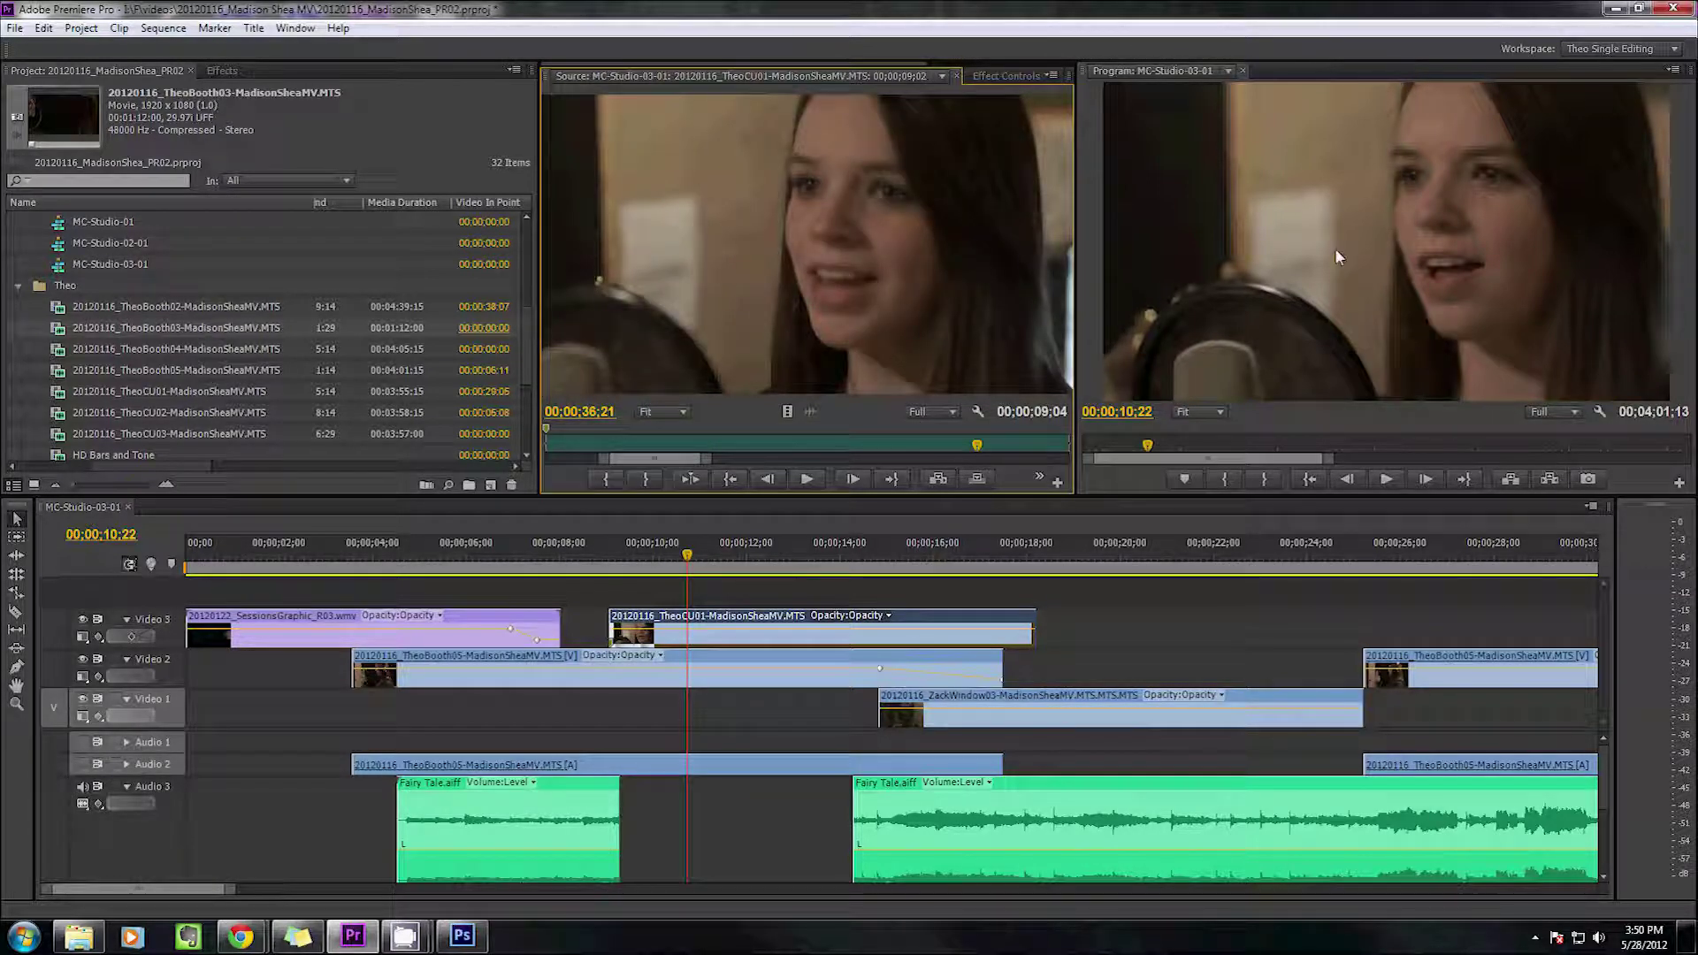
Show the Windows desktop
{"action": "key", "text": "super+d"}
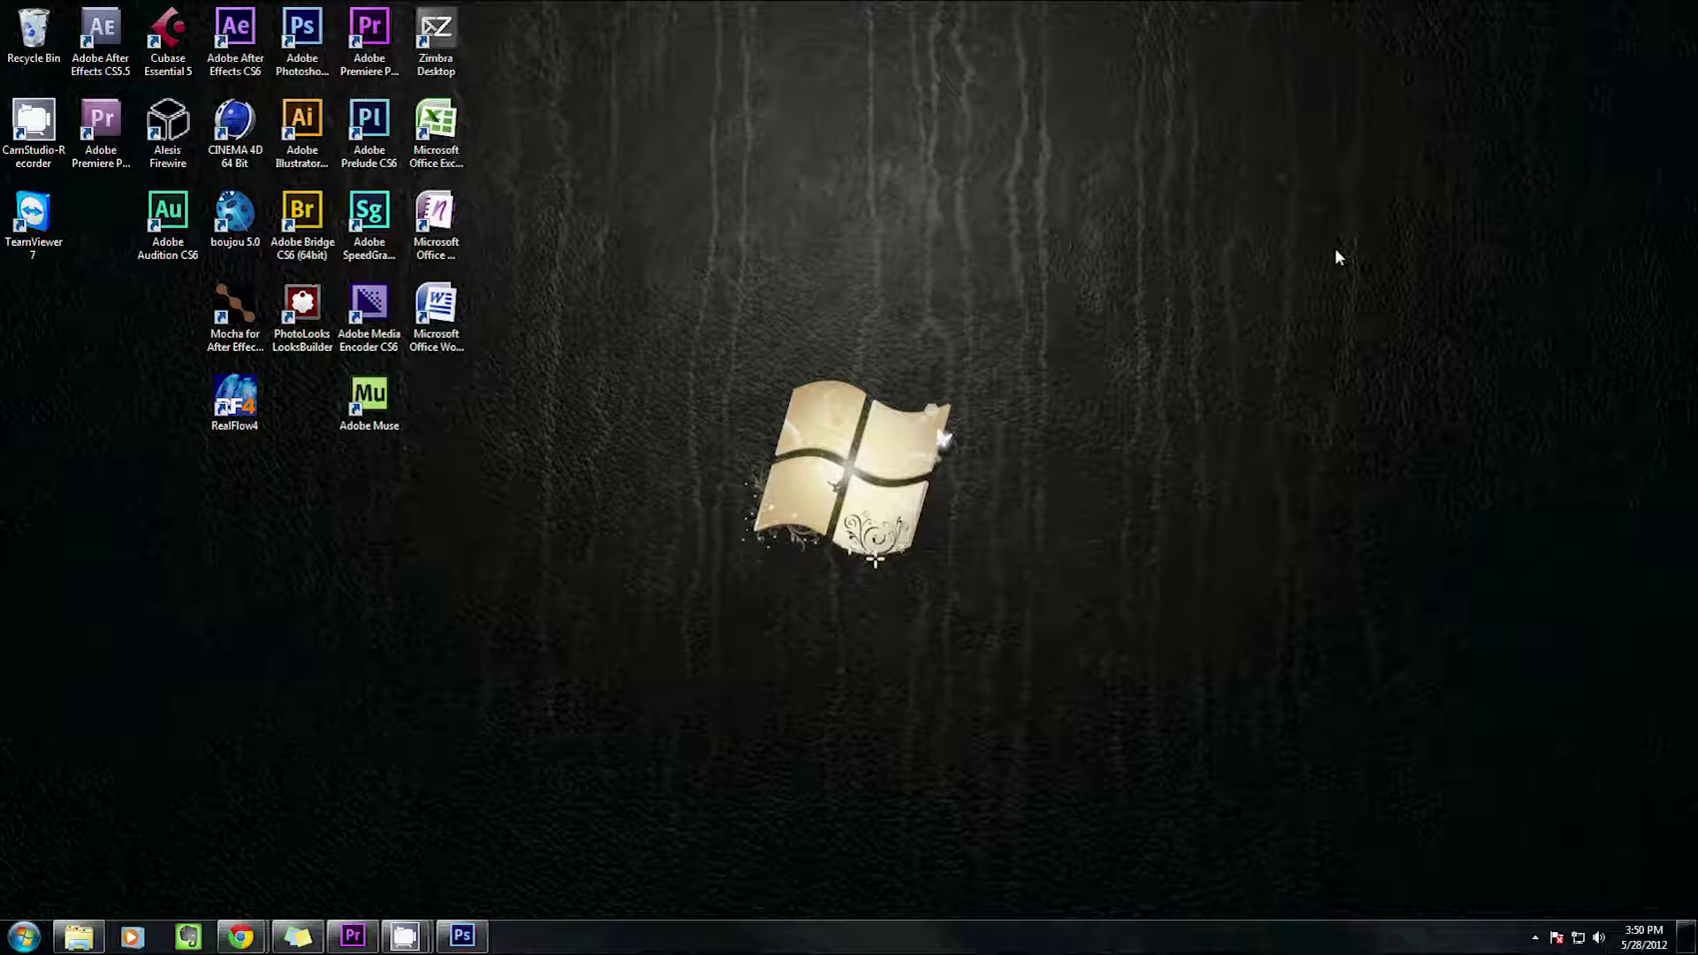